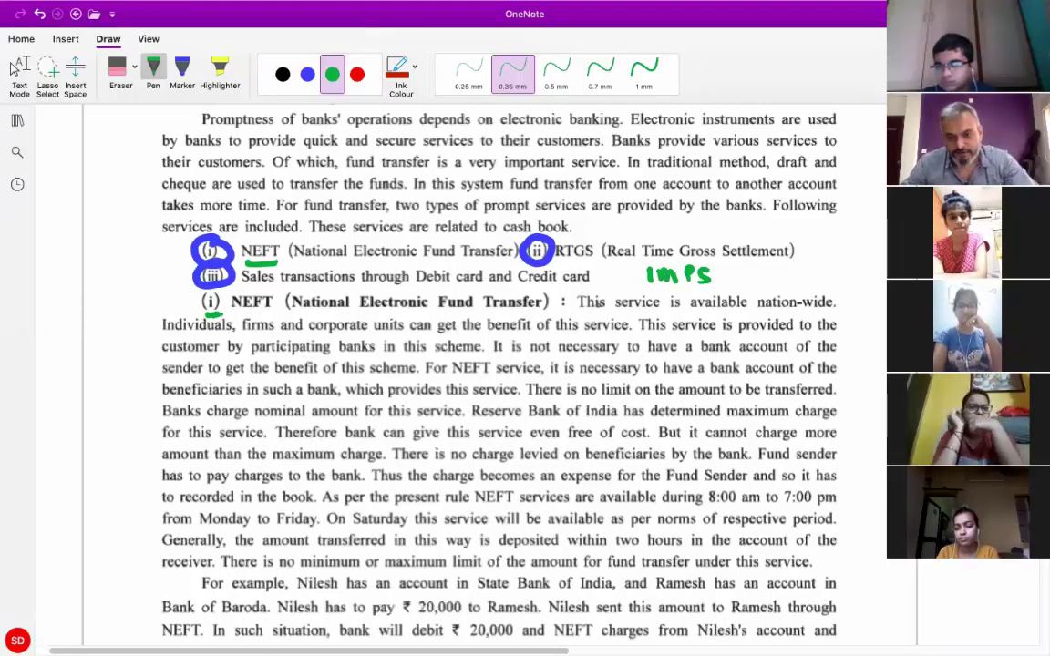
Step: Mark the Bank charge A/c line in the sender's NEFT journal entry with a short green pen stroke
scroll(591, 313, "down", 5)
scroll(597, 312, "down", 5)
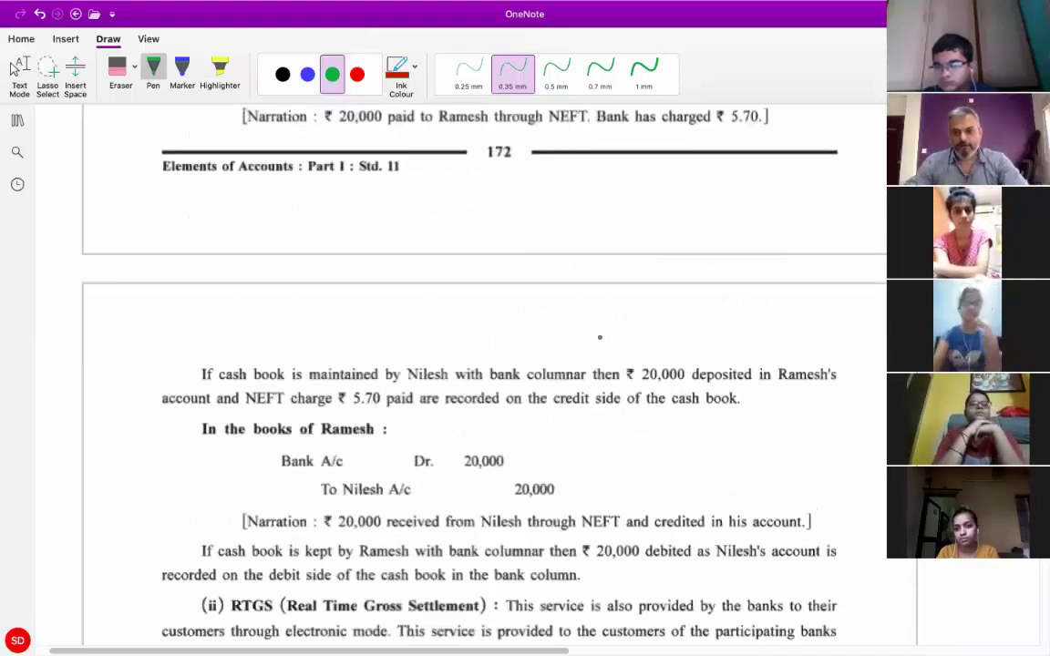
scroll(597, 339, "down", 8)
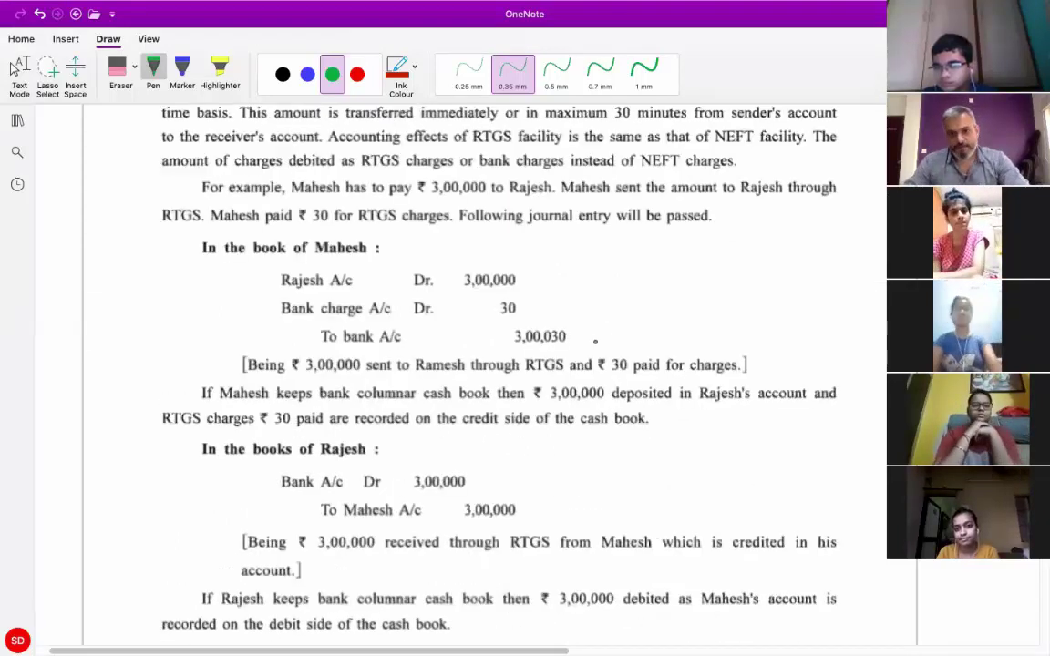
scroll(321, 364, "up", 1)
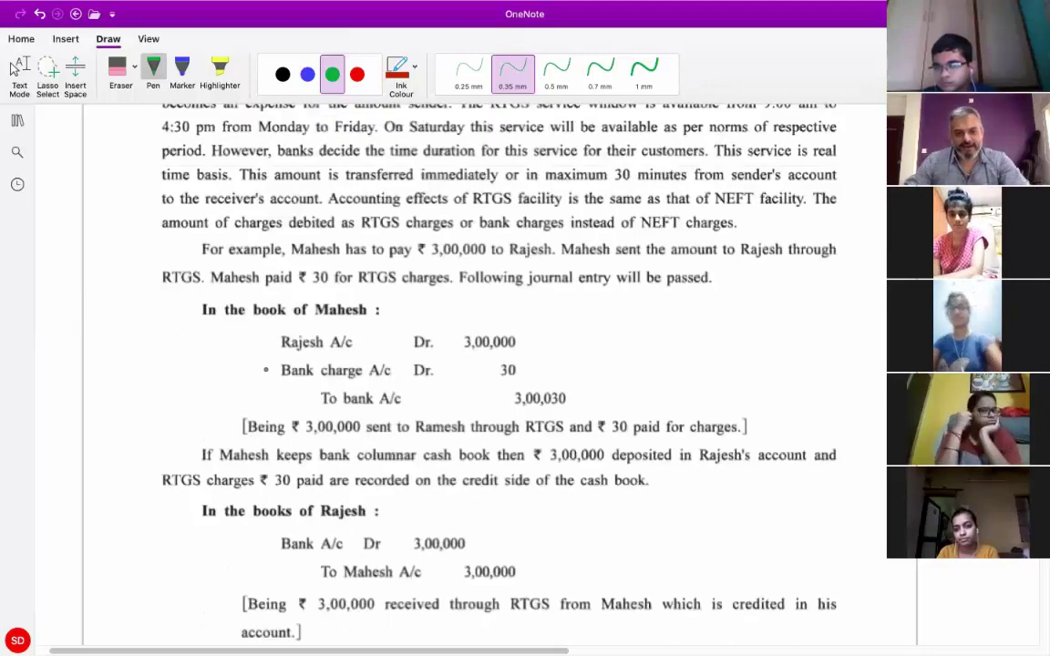
scroll(336, 330, "up", 10)
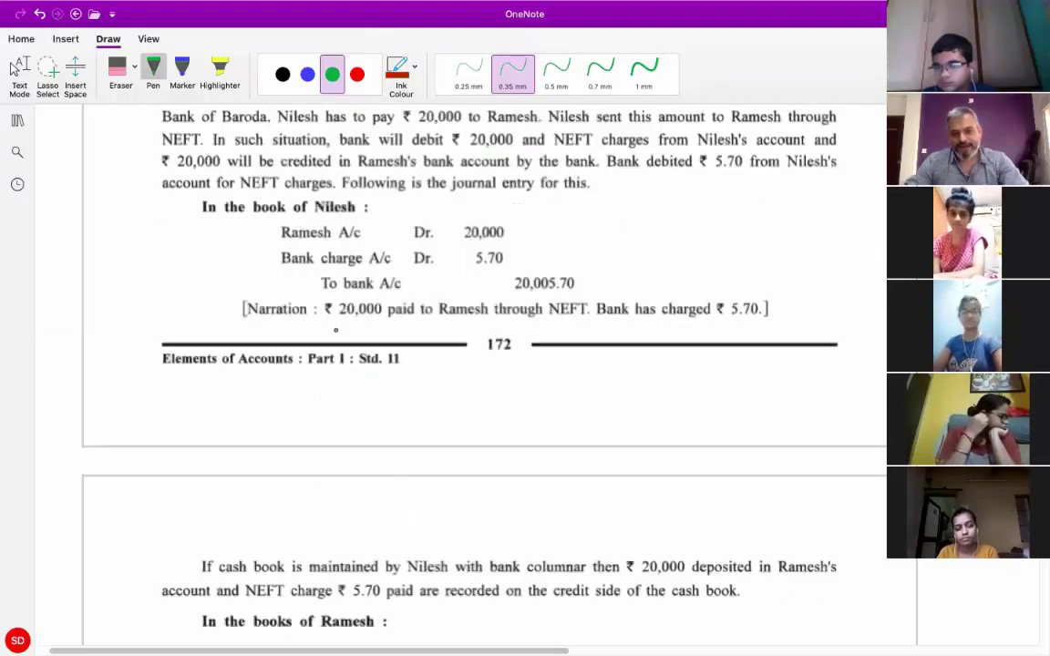
scroll(261, 337, "up", 1)
left_click_drag(260, 341, 270, 340)
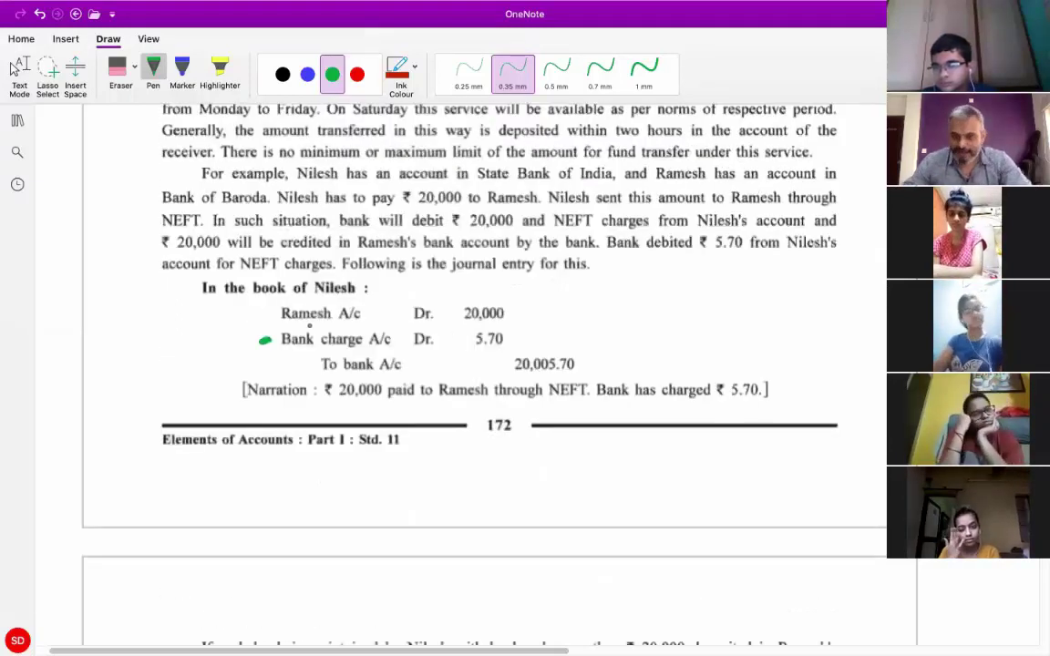
scroll(293, 338, "right", 1)
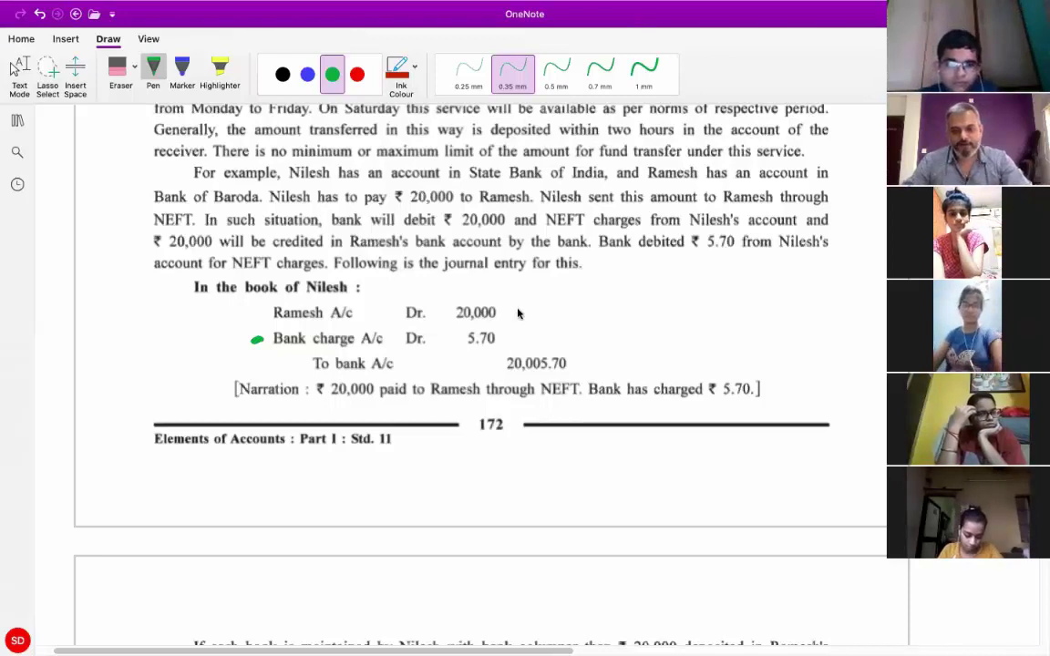
Step: Look through the textbook pages on NEFT, RTGS and card transactions up to Illustration 7 on page 174
scroll(520, 310, "up", 1)
scroll(528, 308, "down", 10)
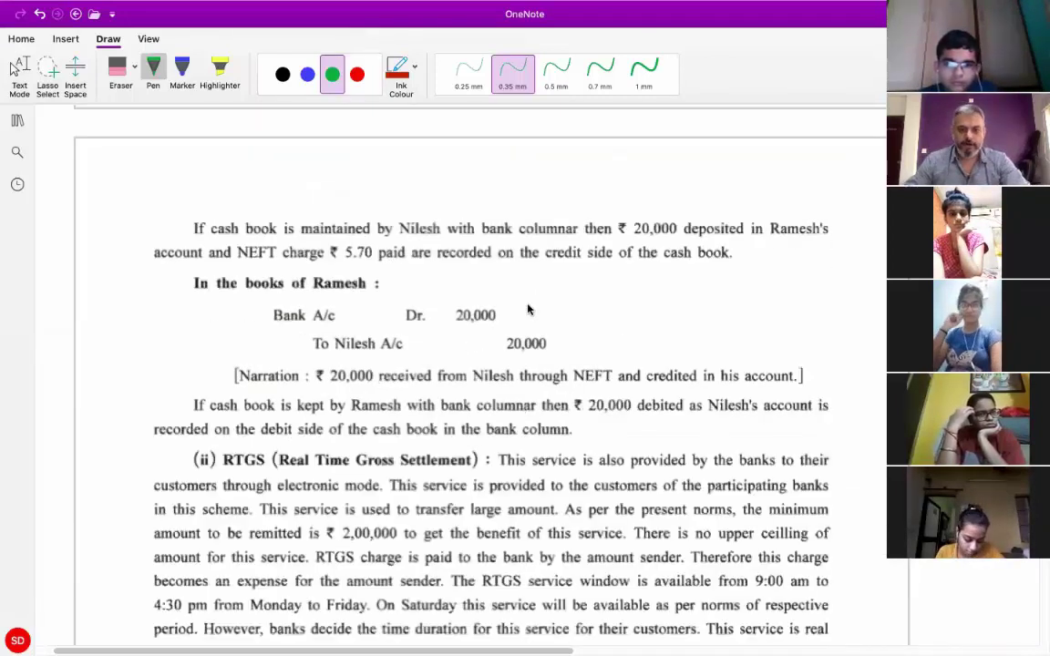
scroll(528, 307, "down", 5)
scroll(534, 308, "down", 10)
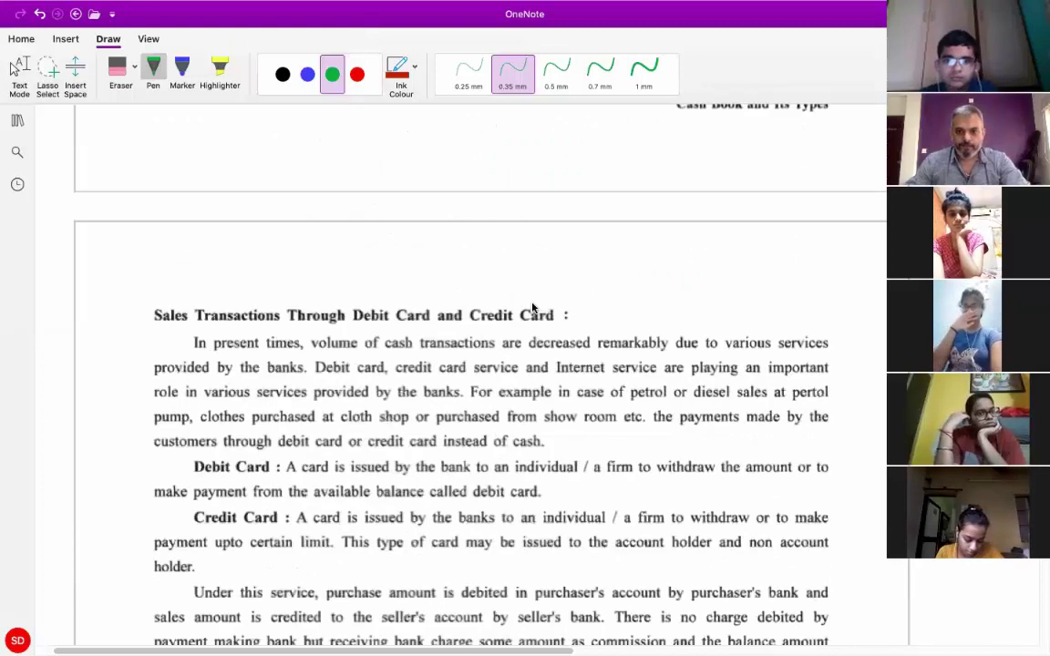
scroll(536, 292, "down", 5)
scroll(536, 283, "down", 10)
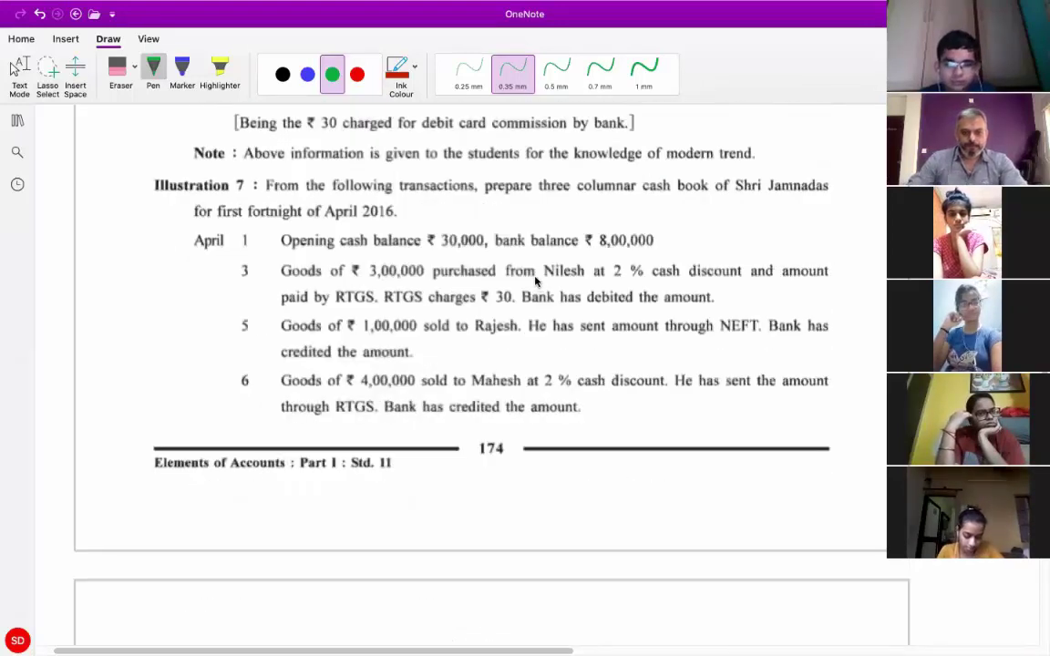
key("Escape")
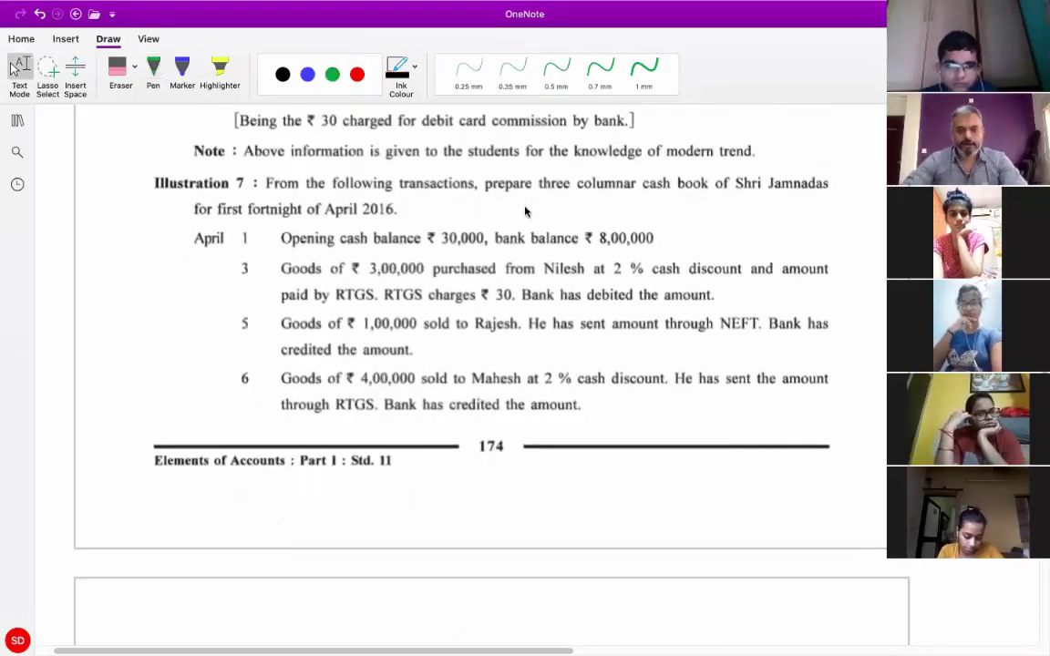
scroll(525, 212, "down", 2)
Step: Switch to the Excel cash book workbook and examine Illustration 7's transactions and the blank format on the ILL 7 sheet
scroll(525, 211, "right", 2)
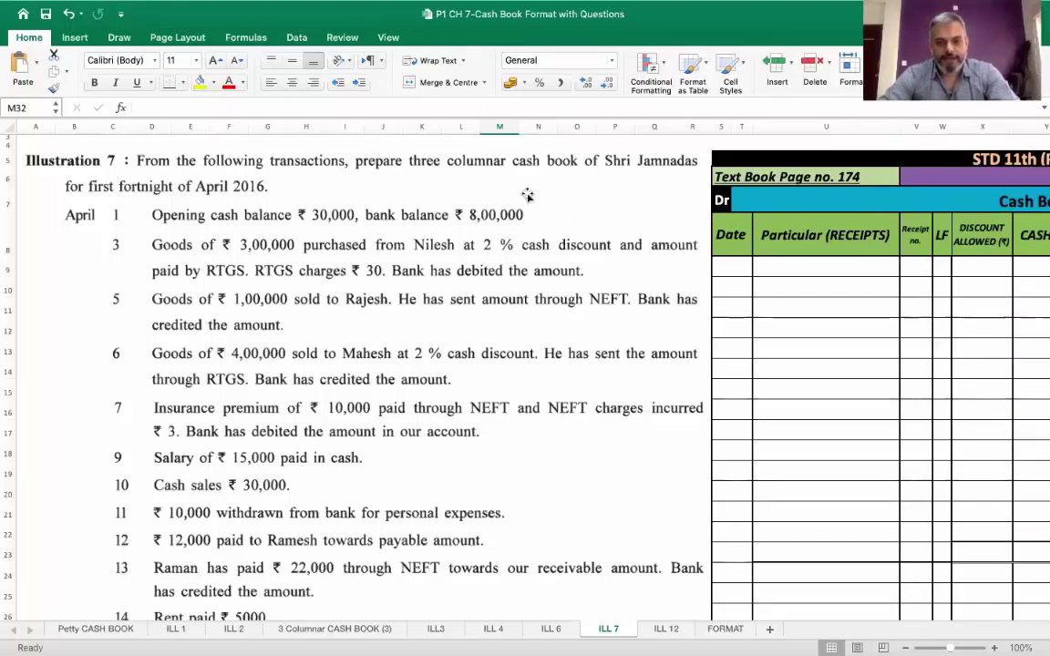
scroll(527, 194, "right", 1)
scroll(526, 196, "right", 5)
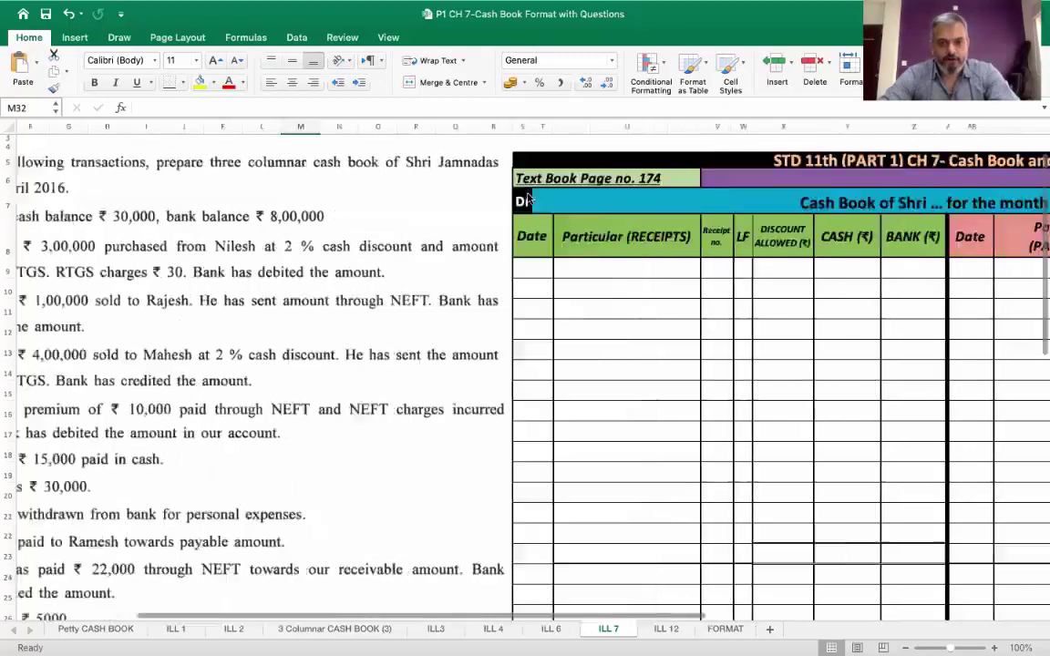
scroll(526, 196, "right", 4)
scroll(524, 187, "left", 8)
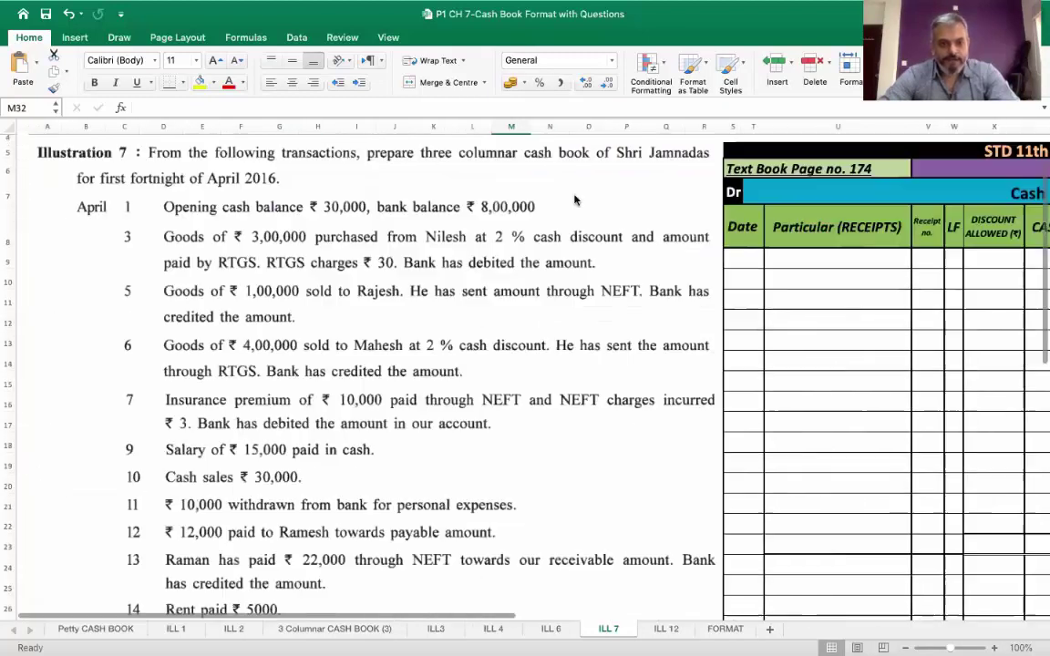
scroll(575, 196, "right", 2)
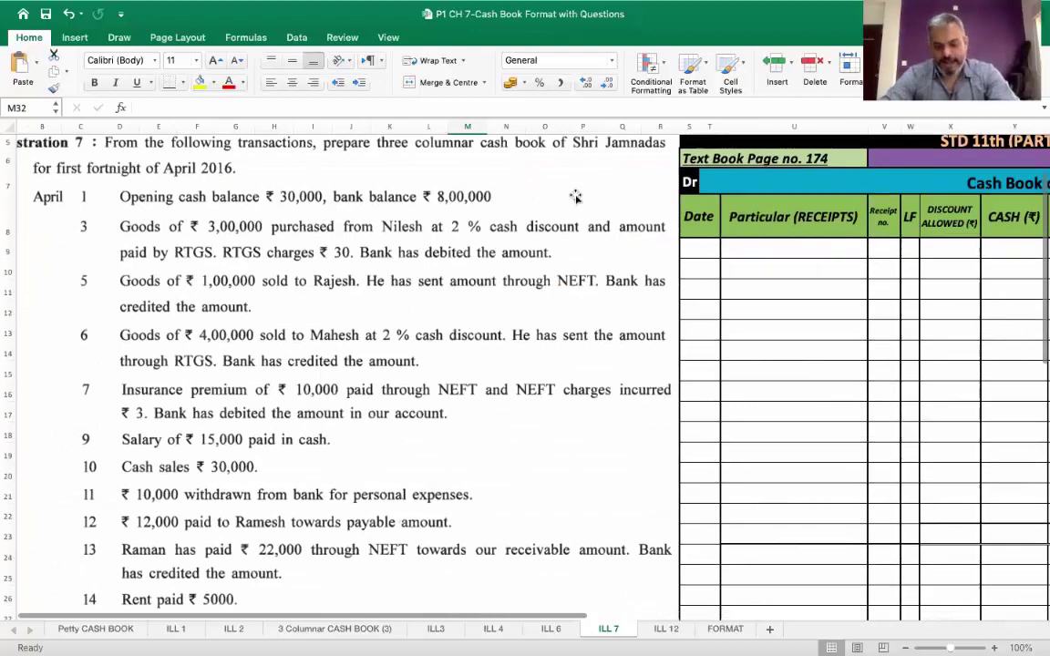
scroll(575, 199, "right", 1)
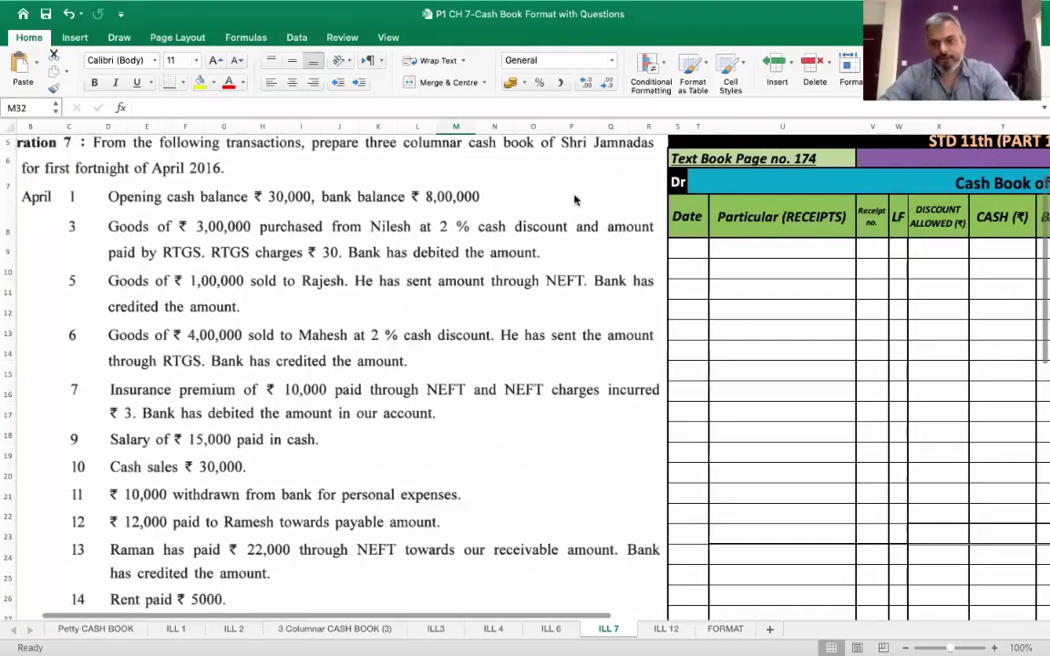
scroll(575, 199, "down", 3)
scroll(575, 199, "right", 1)
scroll(575, 199, "up", 3)
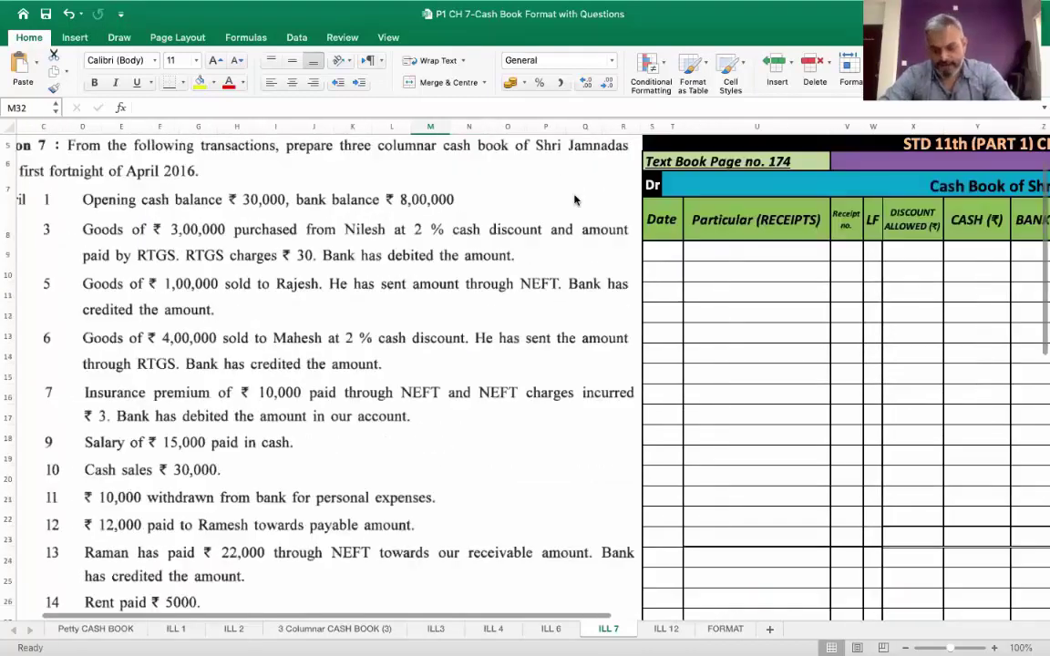
scroll(575, 199, "down", 1)
scroll(575, 199, "left", 1)
scroll(575, 198, "up", 1)
scroll(575, 198, "right", 5)
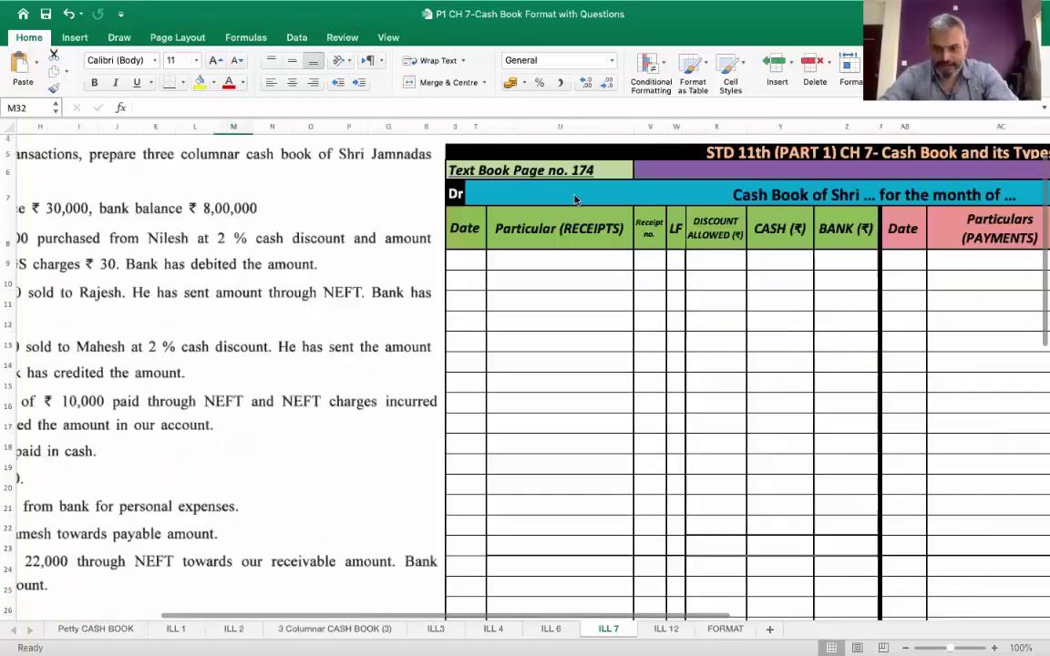
Step: Replace the name placeholder in the Cash Book heading in T7 with the proprietor's name from Illustration 7
scroll(690, 202, "right", 3)
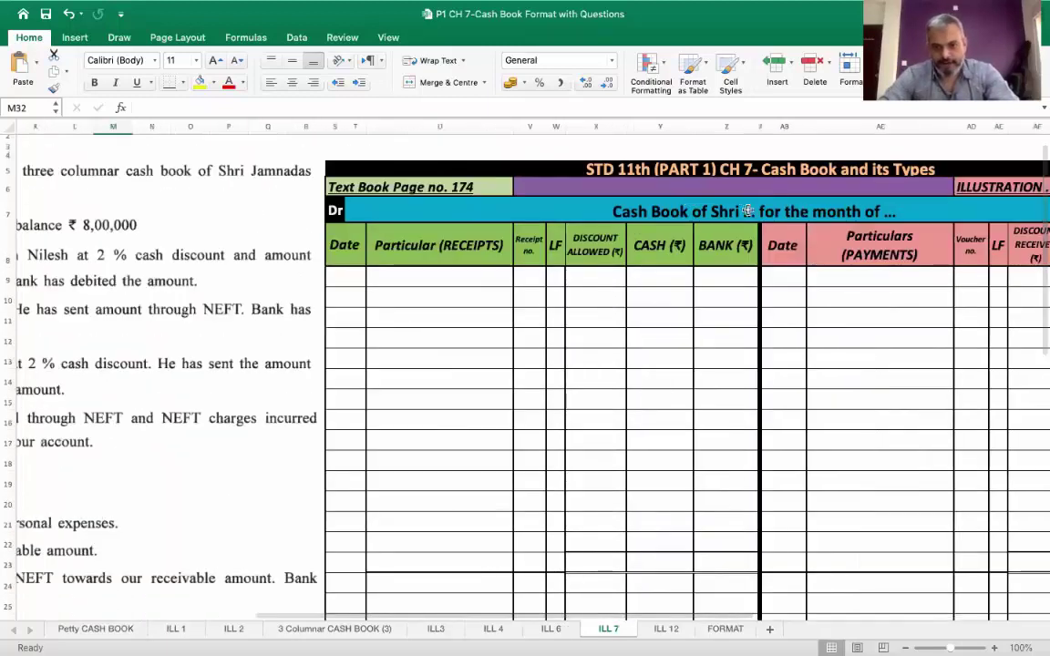
left_click(751, 211)
double_click(702, 211)
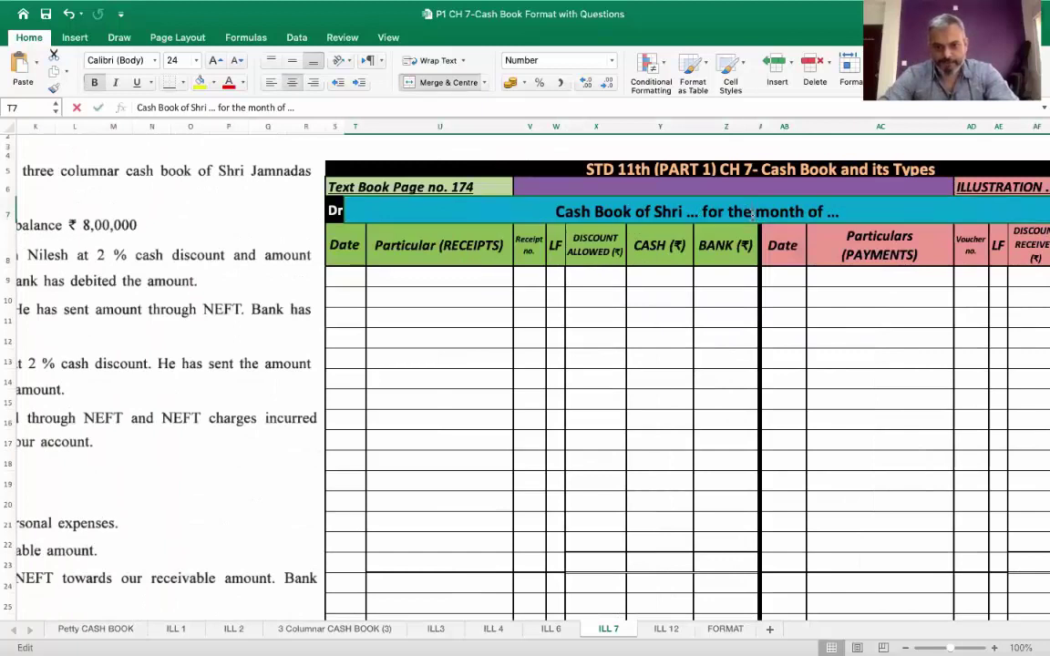
key("BackSpace")
key("BackSpace")
key("BackSpace")
key("BackSpace")
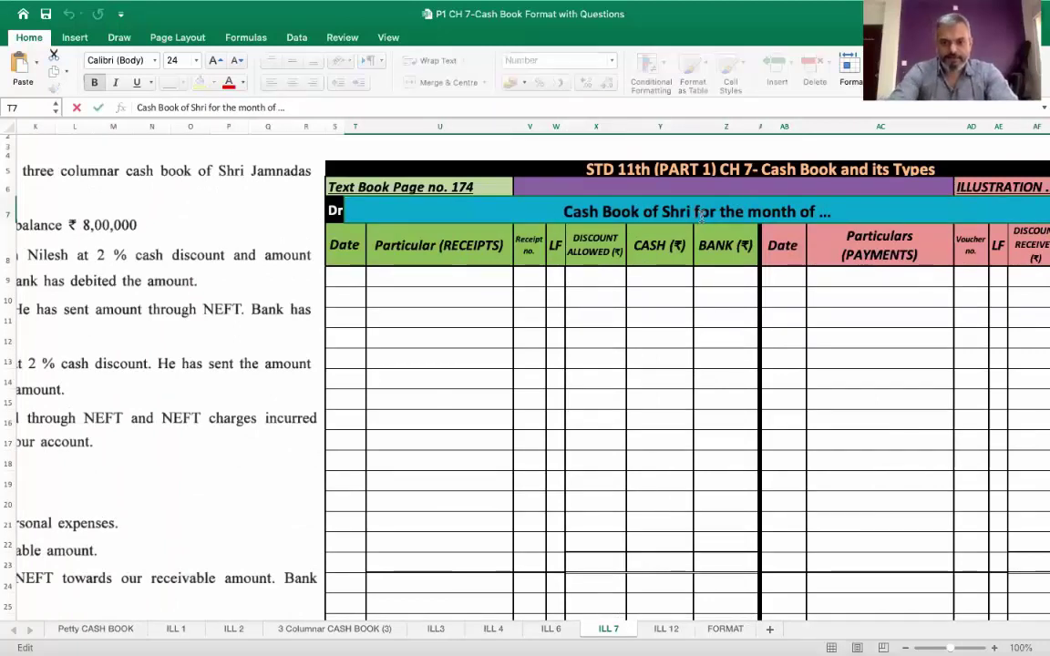
type("Jamnada")
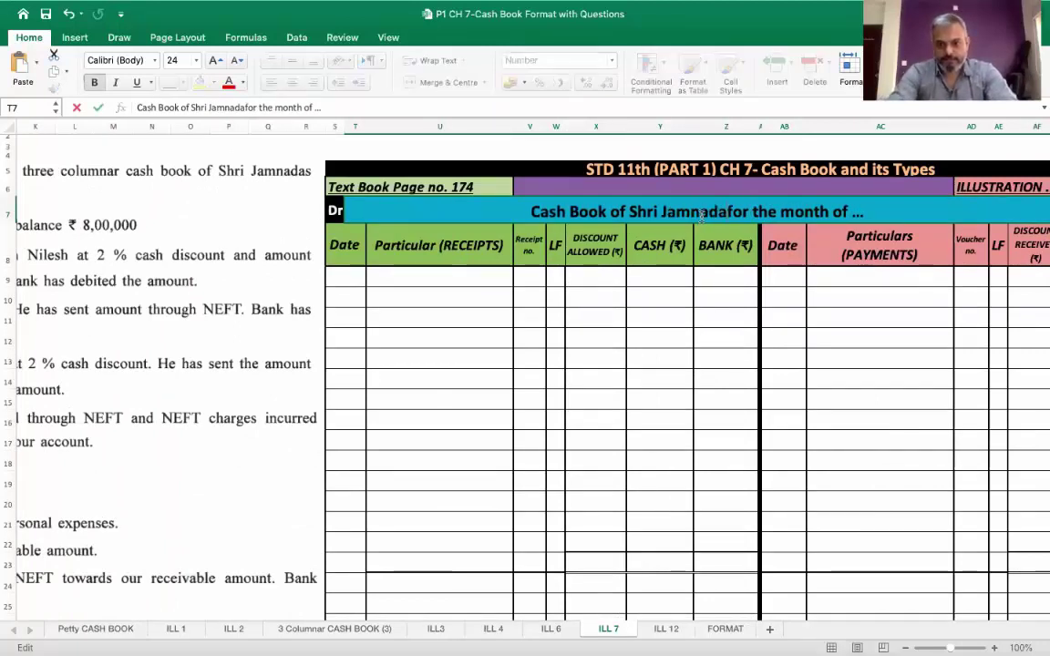
type("s")
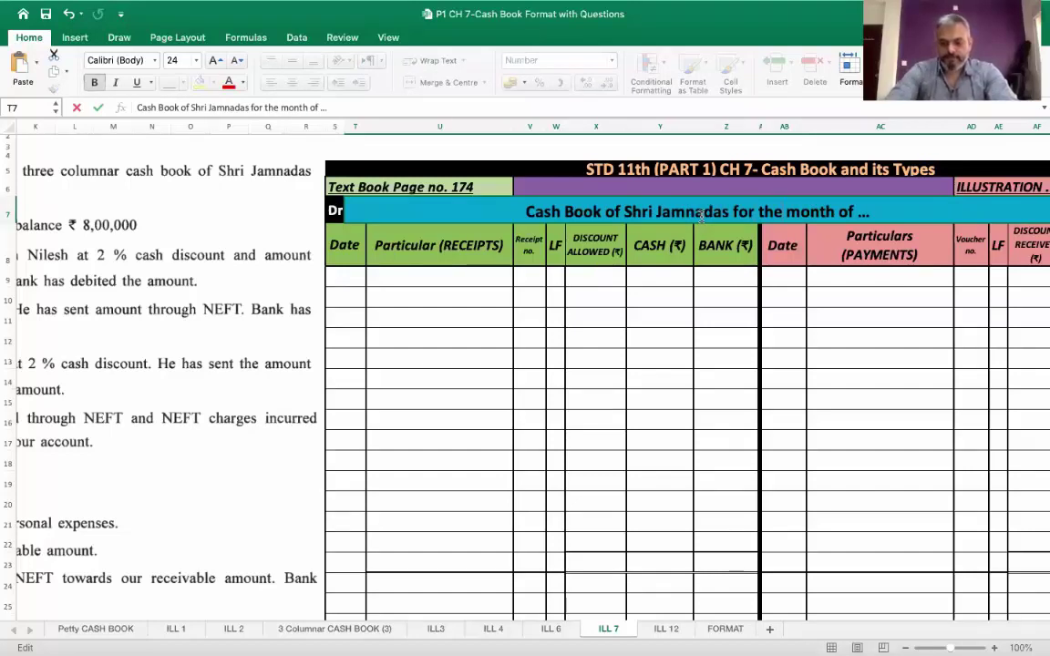
Step: Change the period wording in the Cash Book heading from "the" to "first forthnight of"
key("BackSpace")
key("BackSpace")
key("BackSpace")
type("firs")
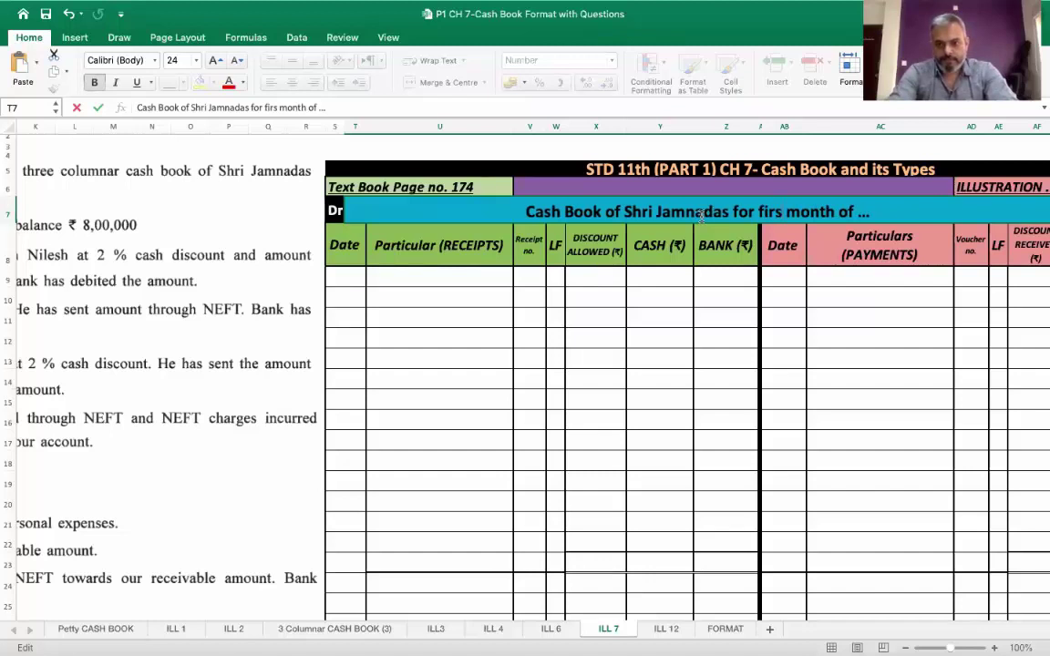
type("t forth")
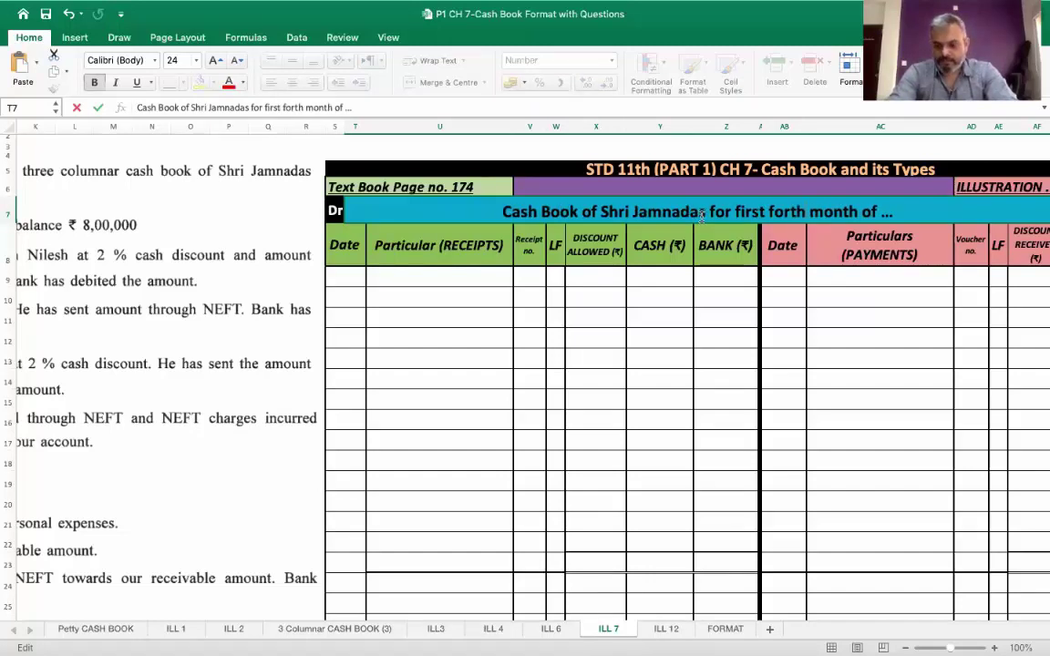
type("night")
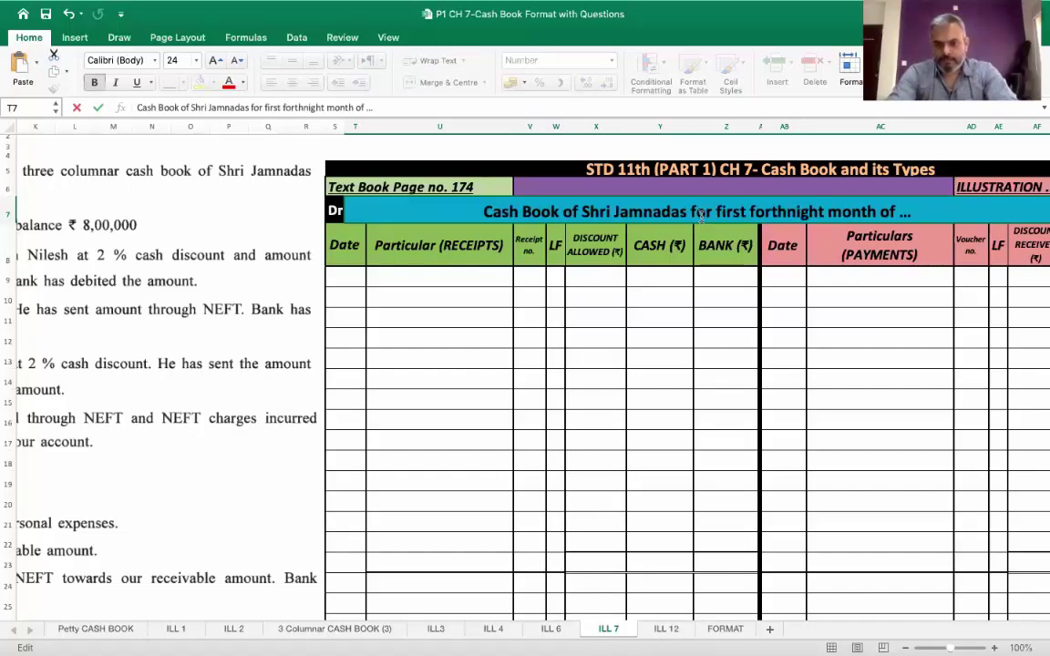
type(" of")
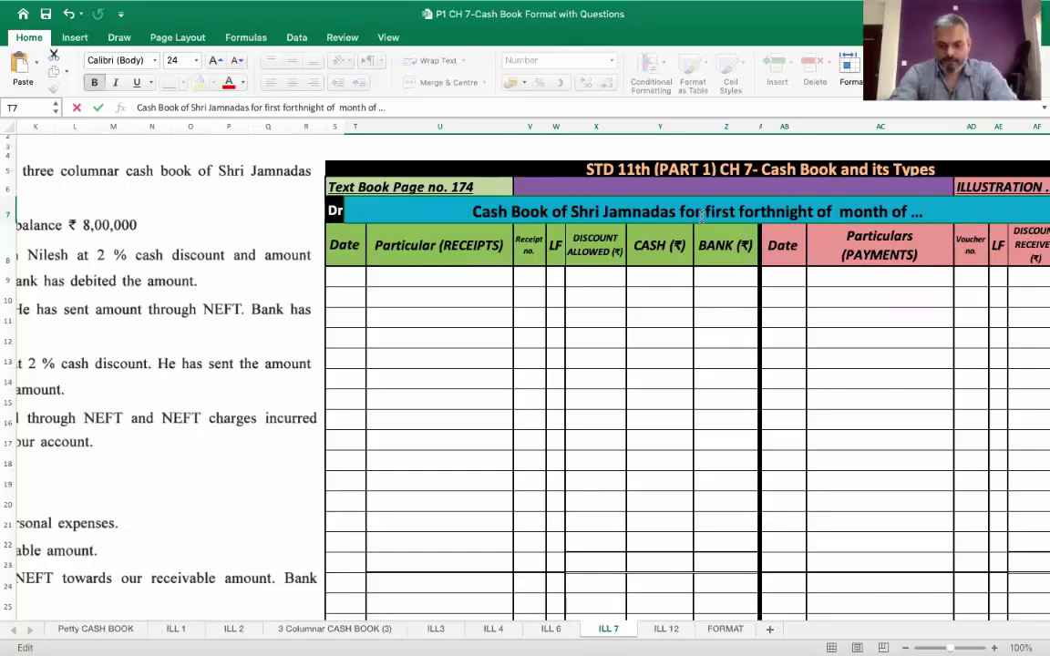
Step: Replace "month of ..." at the end of the Cash Book heading with "April 2016", leaving single spacing, and commit it
key("BackSpace")
key("BackSpace")
key("BackSpace")
key("BackSpace")
key("BackSpace")
key("BackSpace")
key("BackSpace")
key("BackSpace")
key("BackSpace")
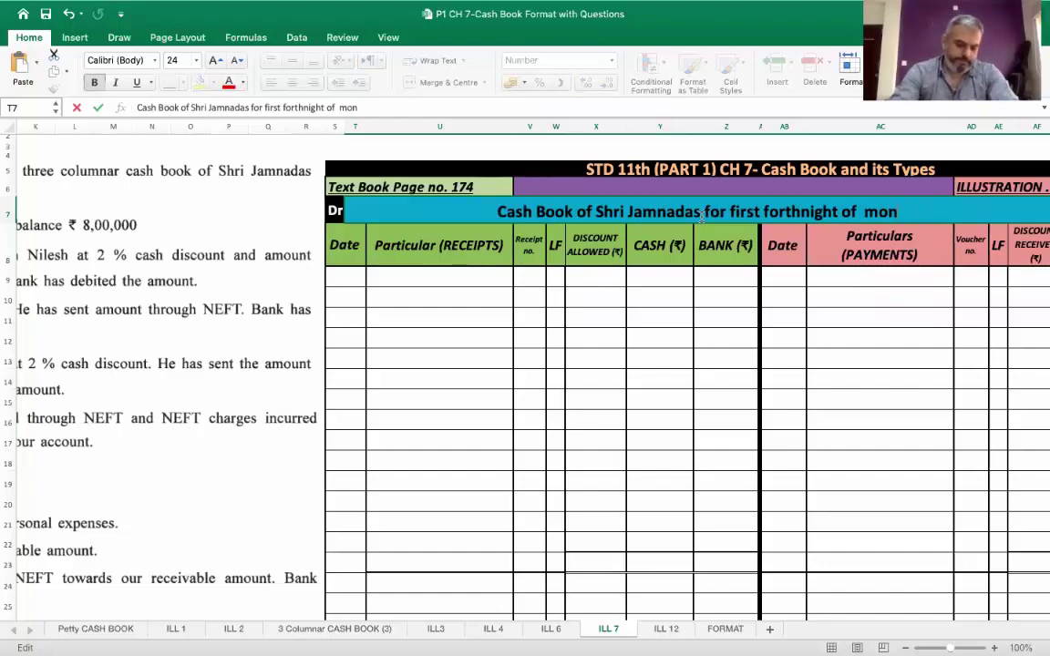
key("BackSpace")
key("BackSpace")
key("BackSpace")
key("BackSpace")
key("BackSpace")
type("Ap")
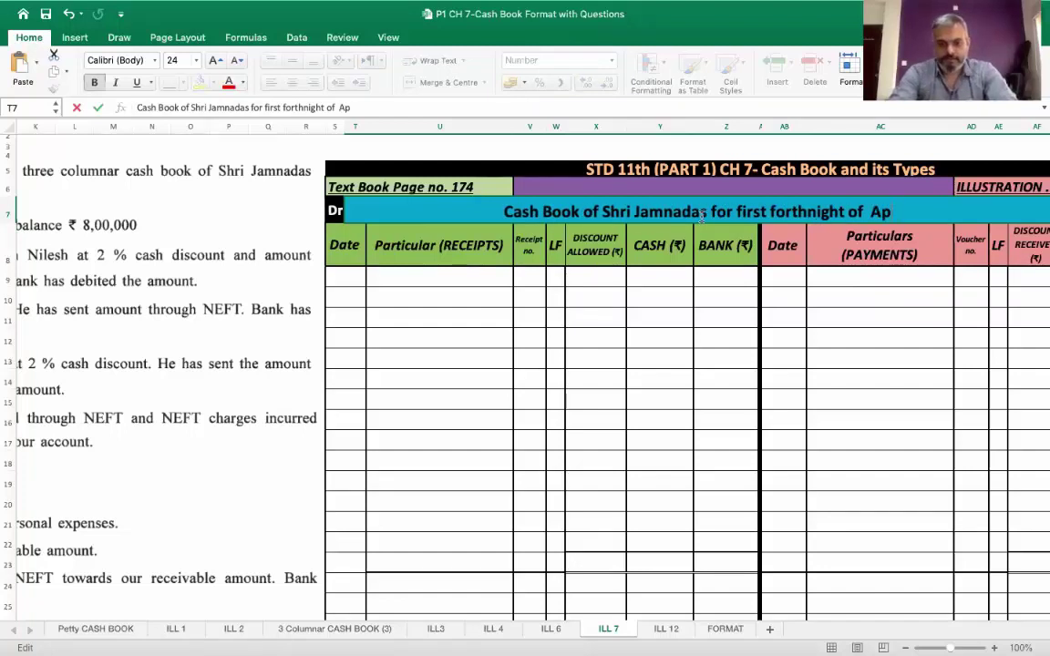
type("ril 2")
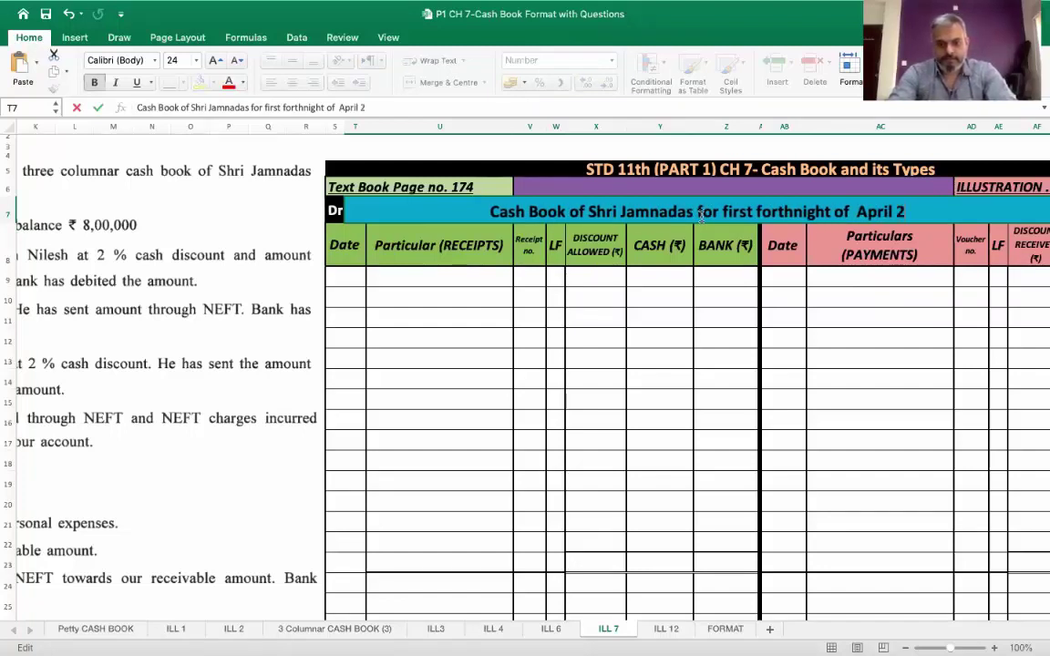
type("016")
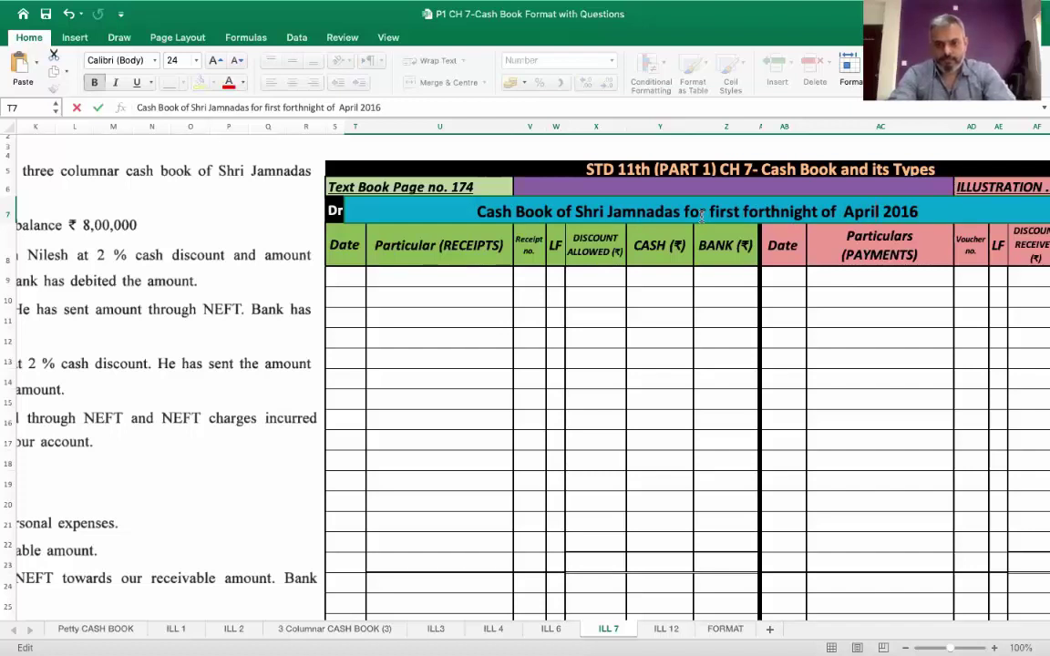
key("BackSpace")
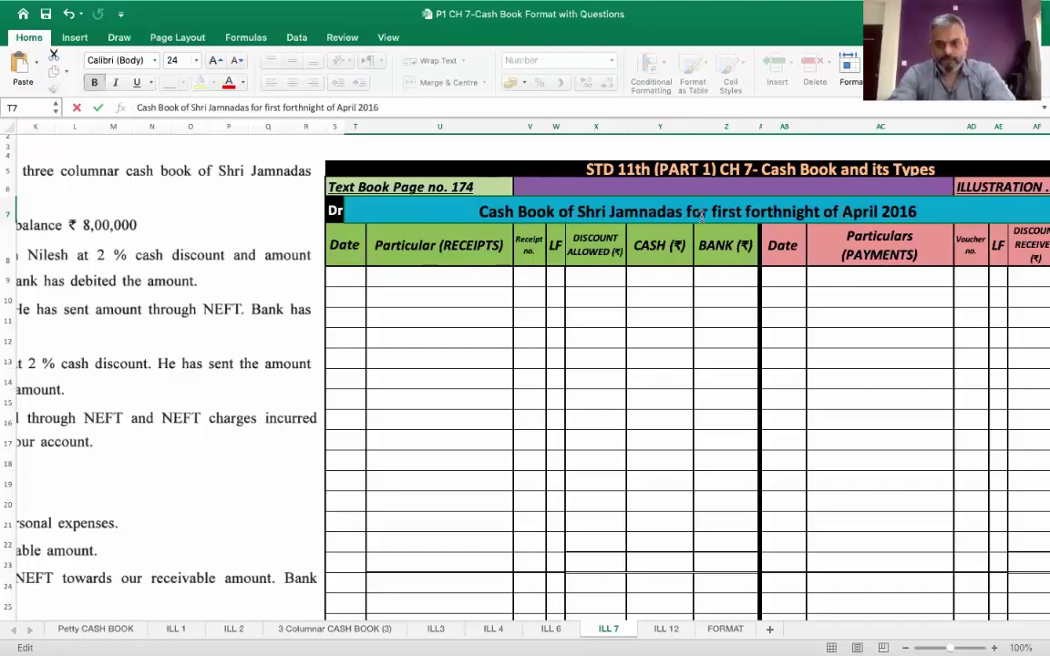
key("Return")
Step: Review Illustration 7's opening balances and transactions alongside the receipts and payments columns of the blank cash book
scroll(991, 324, "right", 5)
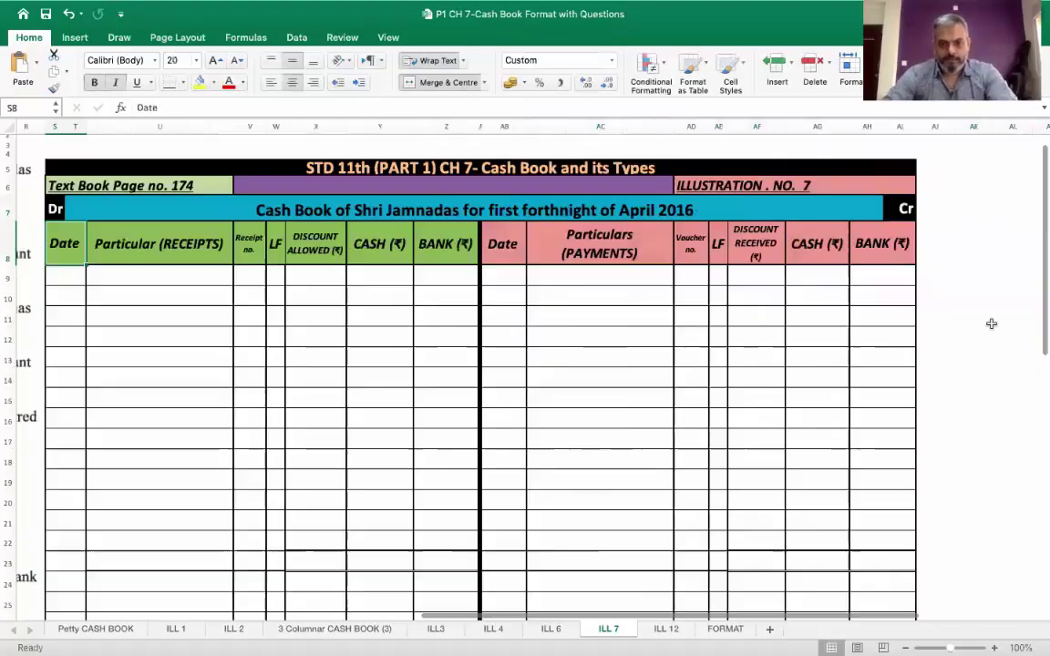
scroll(992, 324, "left", 1)
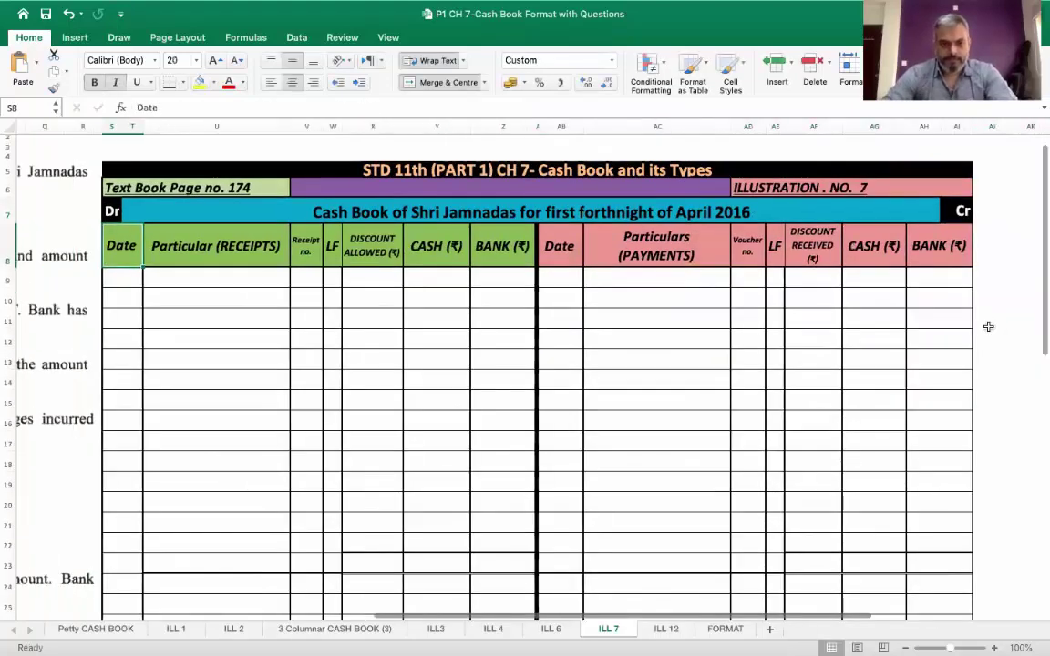
left_click(194, 278)
scroll(195, 280, "left", 10)
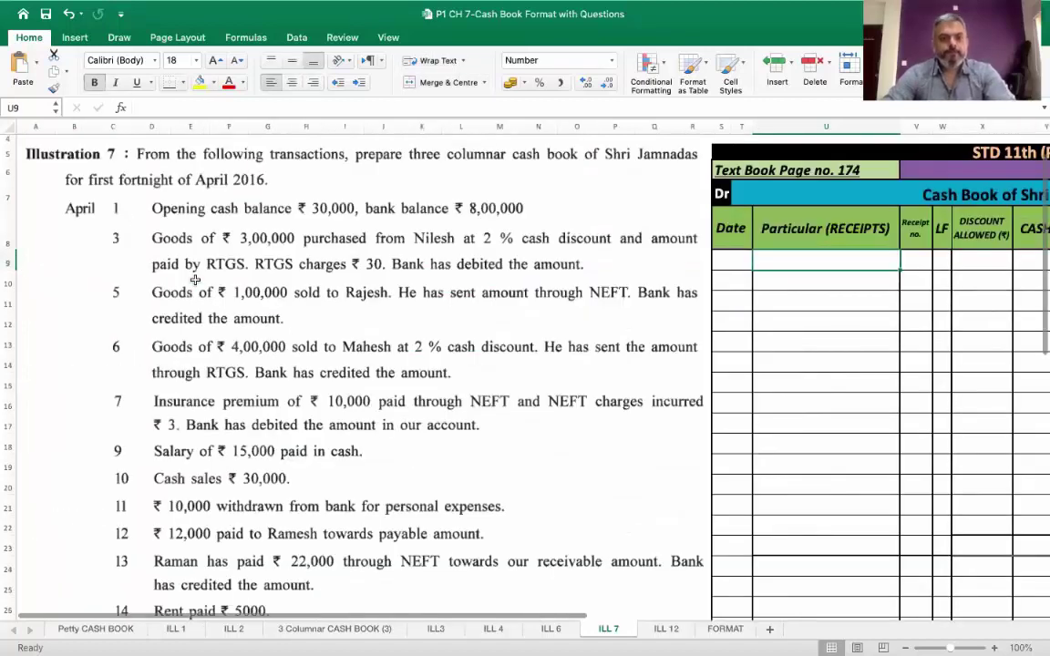
scroll(195, 280, "up", 1)
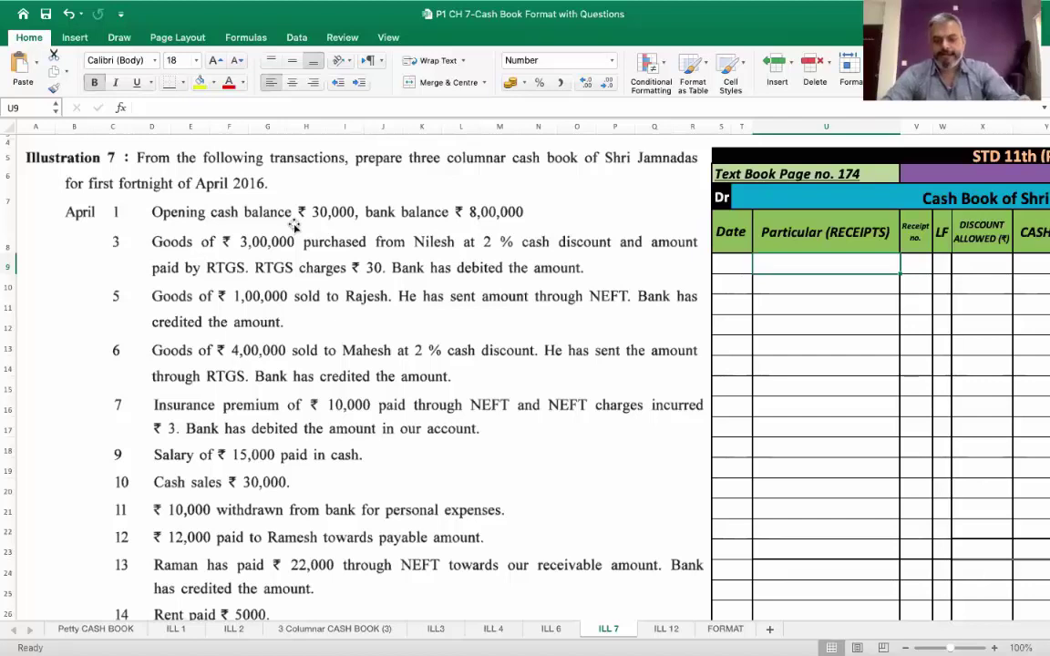
scroll(294, 224, "up", 2)
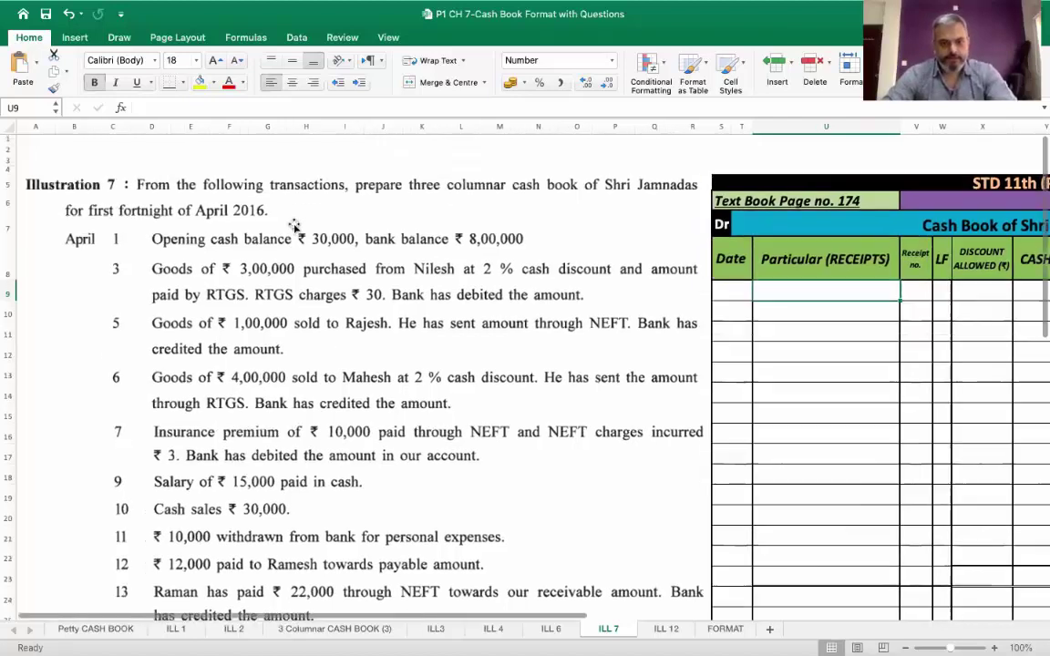
scroll(293, 224, "down", 1)
scroll(294, 224, "right", 1)
scroll(294, 225, "right", 1)
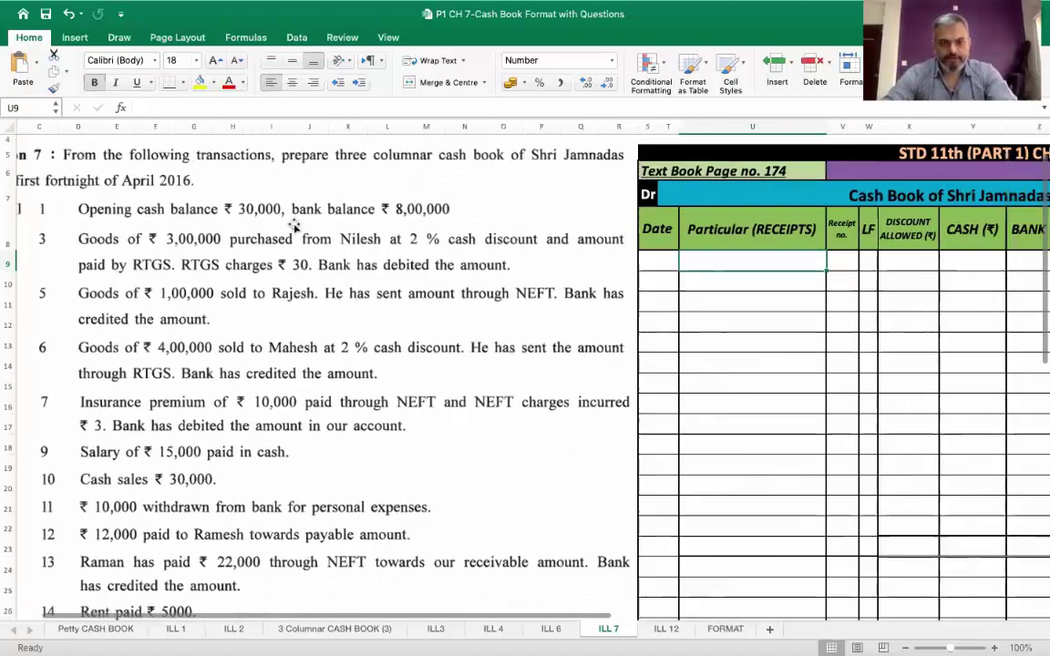
scroll(294, 224, "right", 5)
scroll(146, 266, "right", 2)
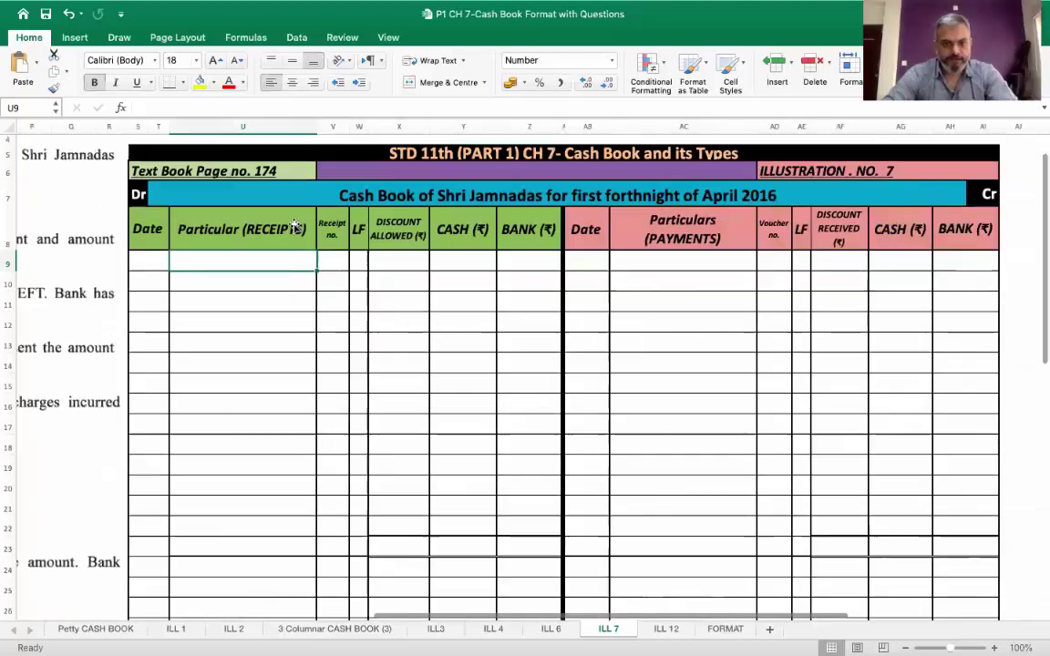
Step: Set the font size of the cash book's entry area, rows 9 to 26 on both sides, to 20
left_click_drag(147, 266, 945, 612)
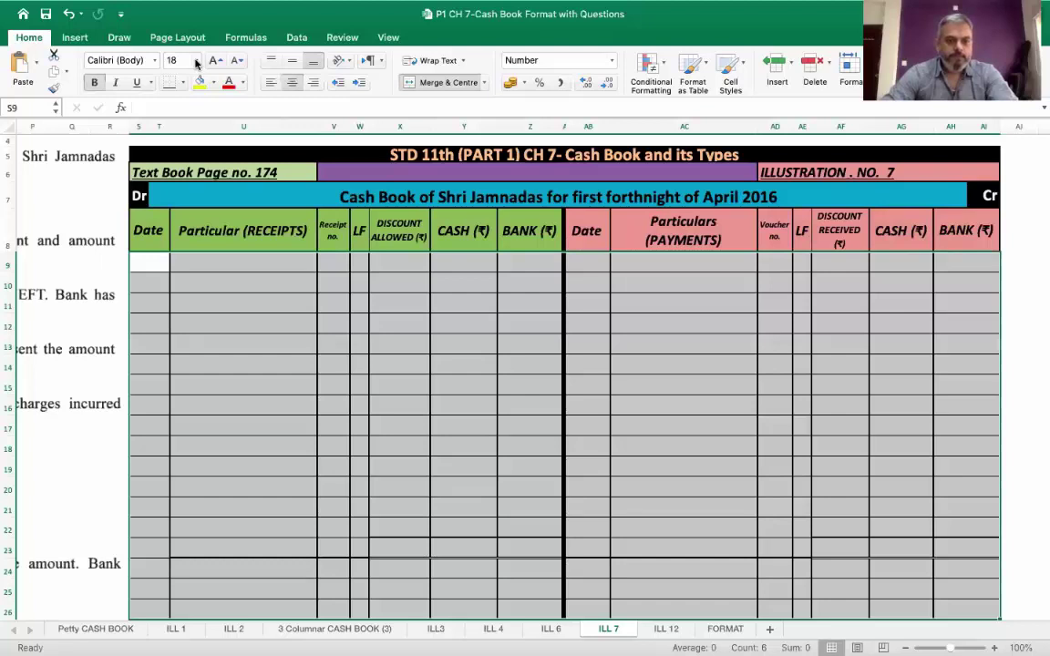
left_click(195, 63)
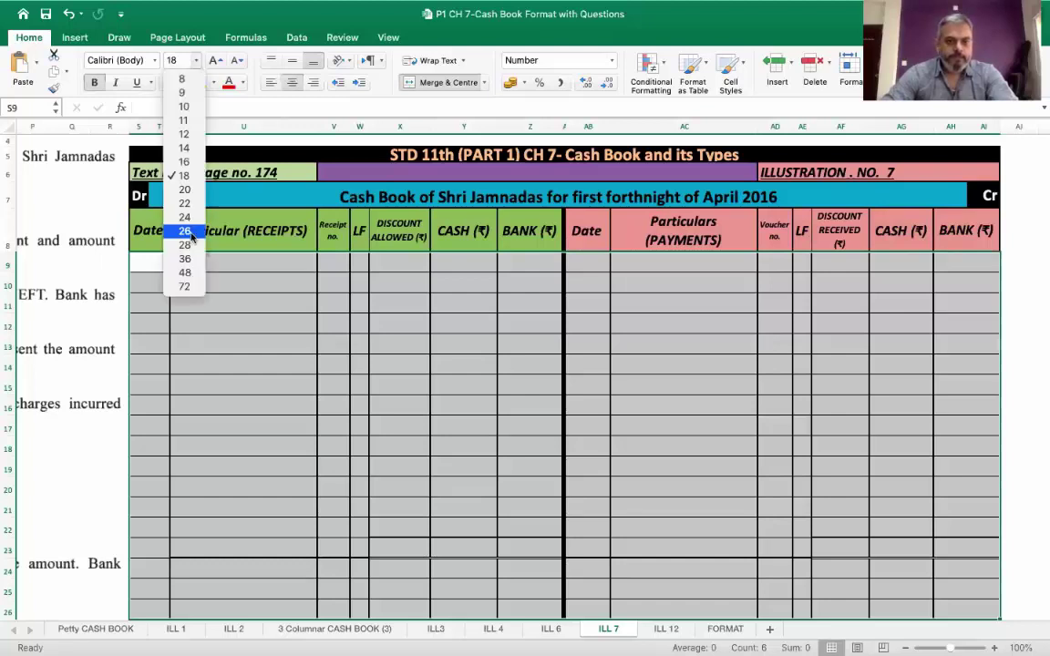
key("Return")
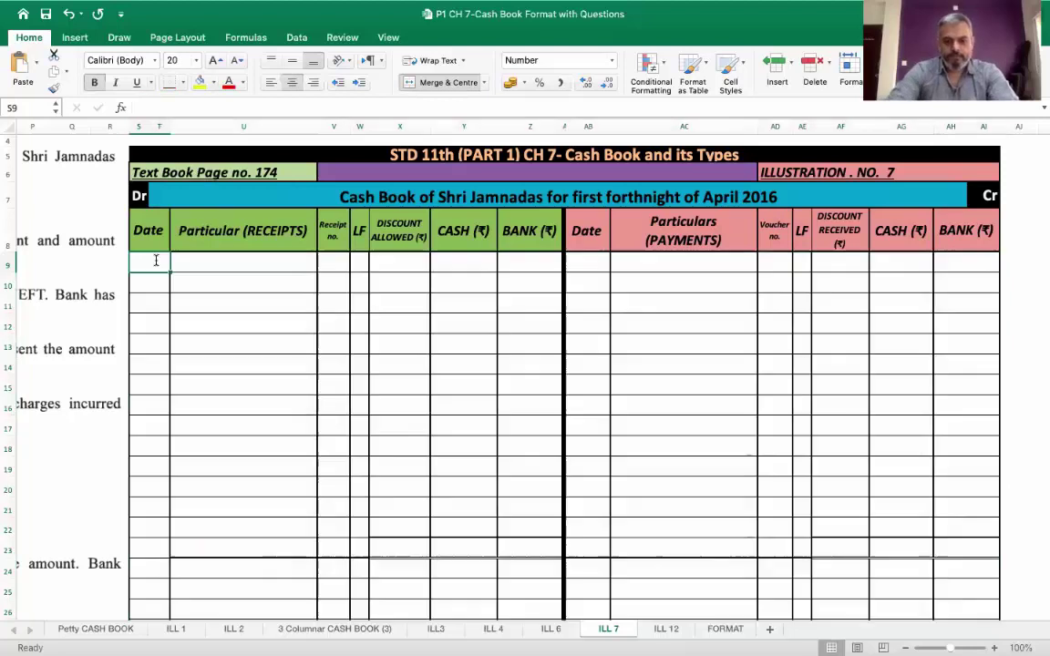
Step: Enter 2016 in S9 and Apr 1 in S10 as text in the receipts Date column
left_click(156, 261)
type("'2016")
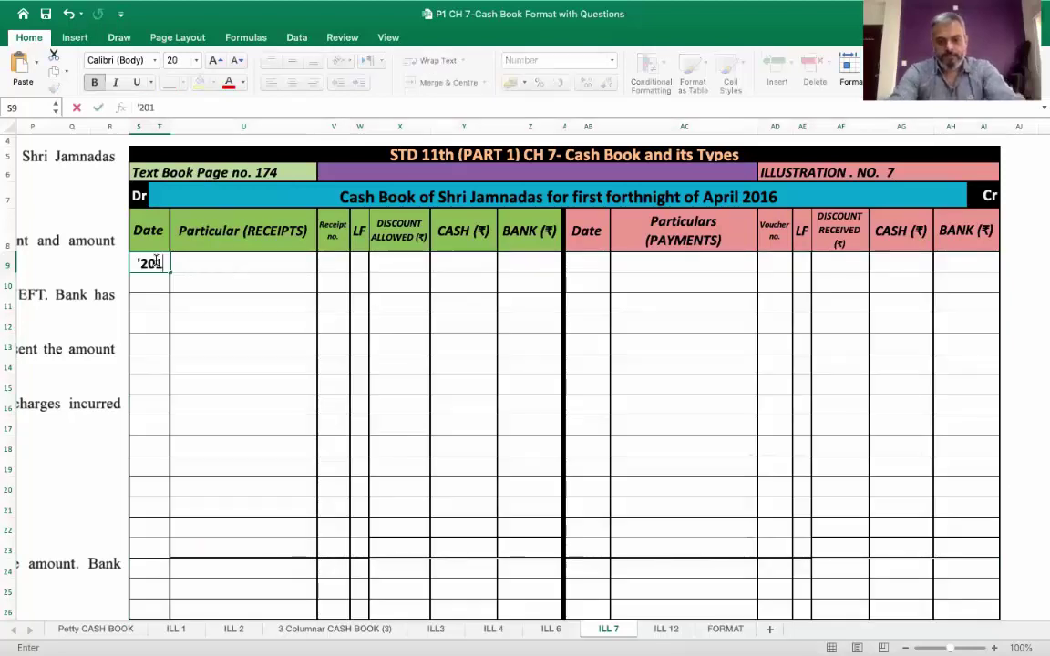
key("Return")
type("'")
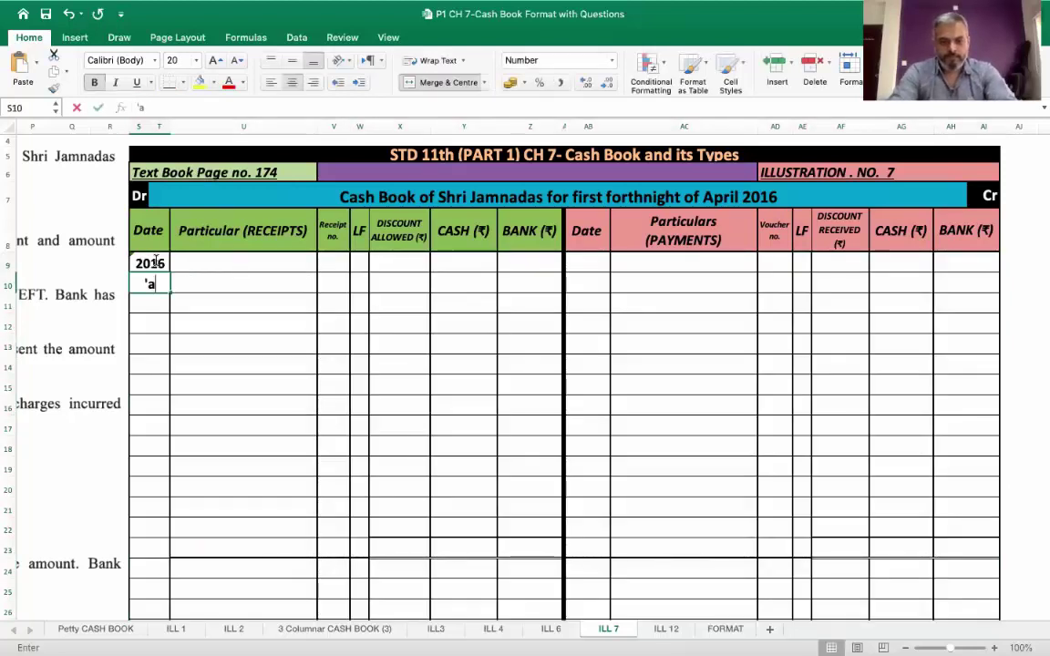
type("Apr")
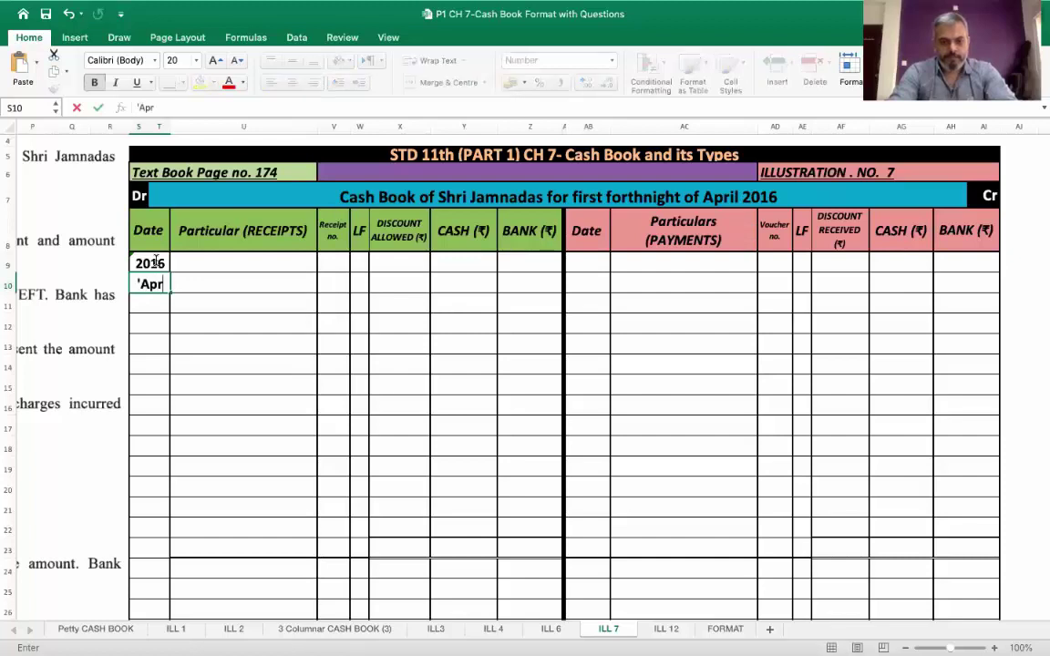
type(" 1")
key("Tab")
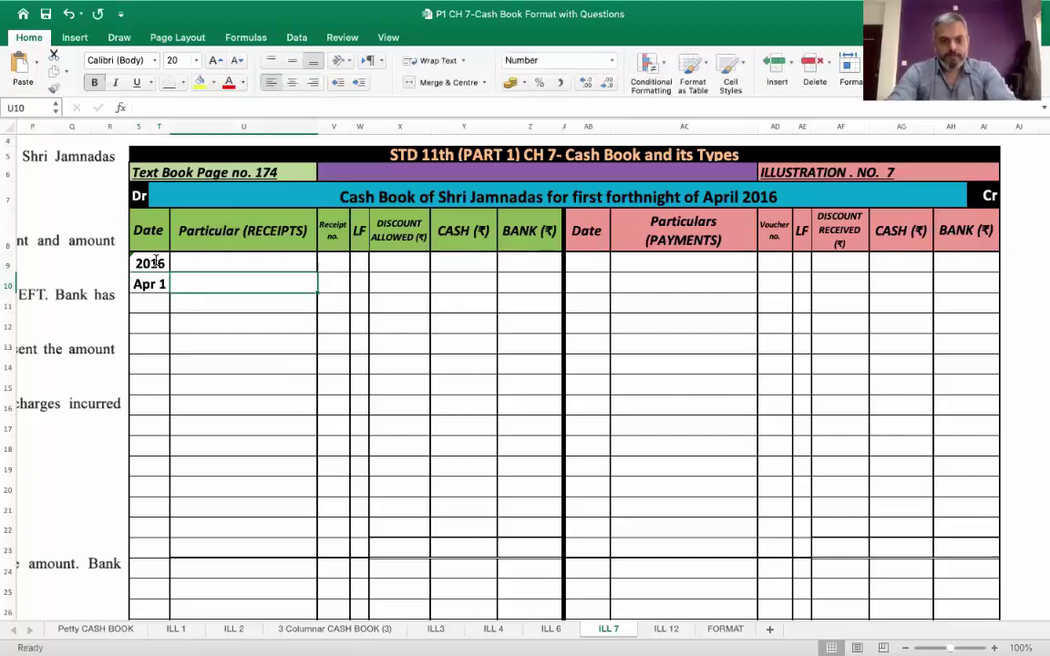
Step: Enter "To Balance B/f" as the receipts particulars for Apr 1 in U10
type("To bala")
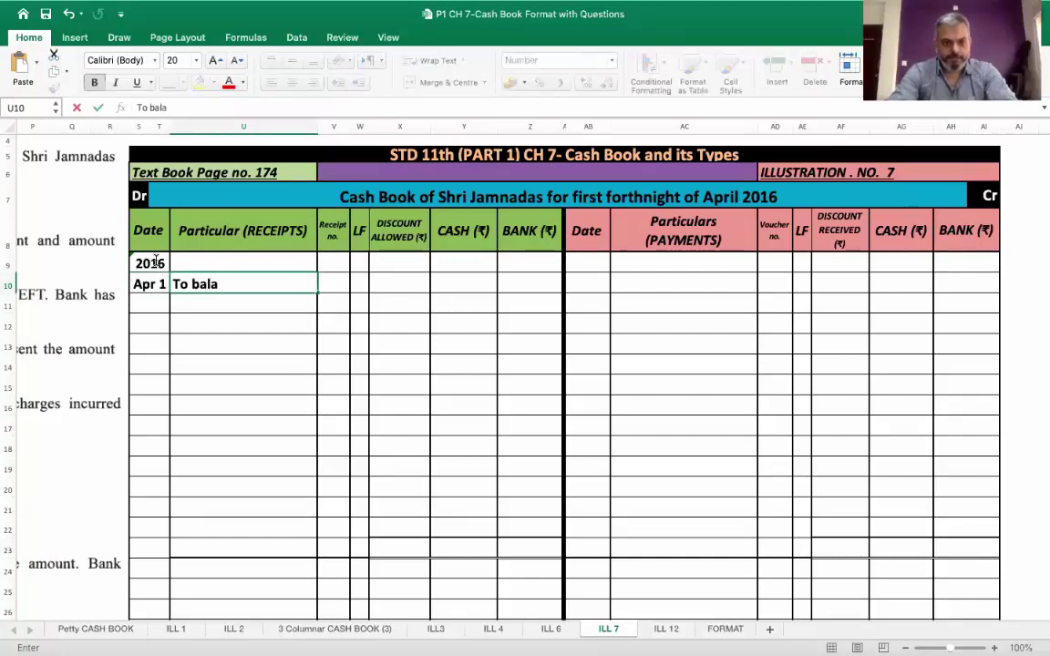
key("BackSpace")
key("BackSpace")
key("BackSpace")
key("BackSpace")
type("Balance")
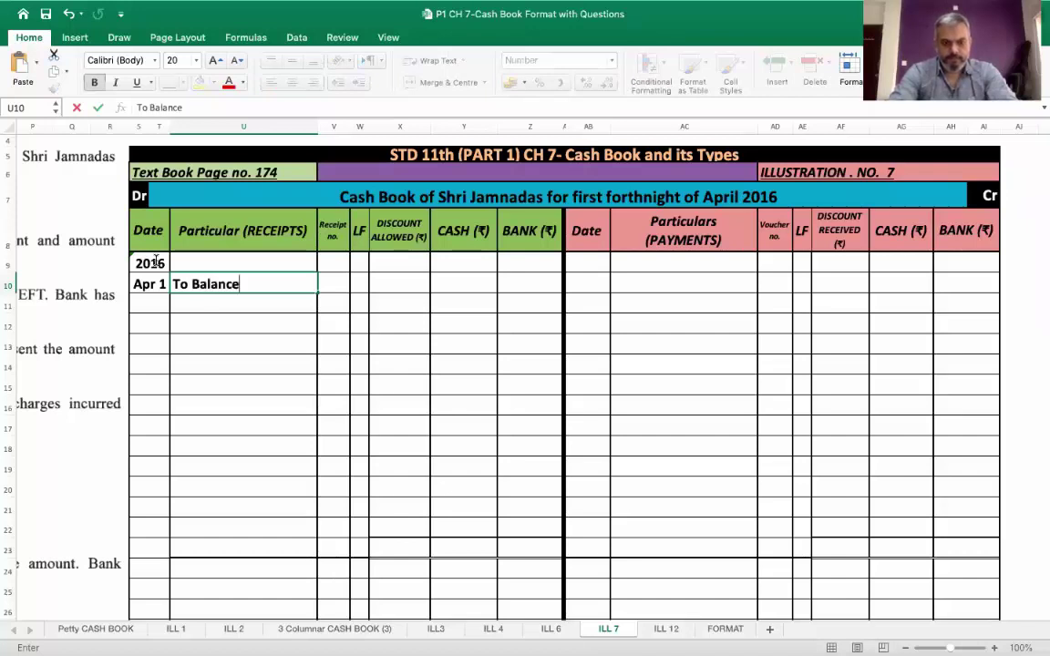
type(" B/g")
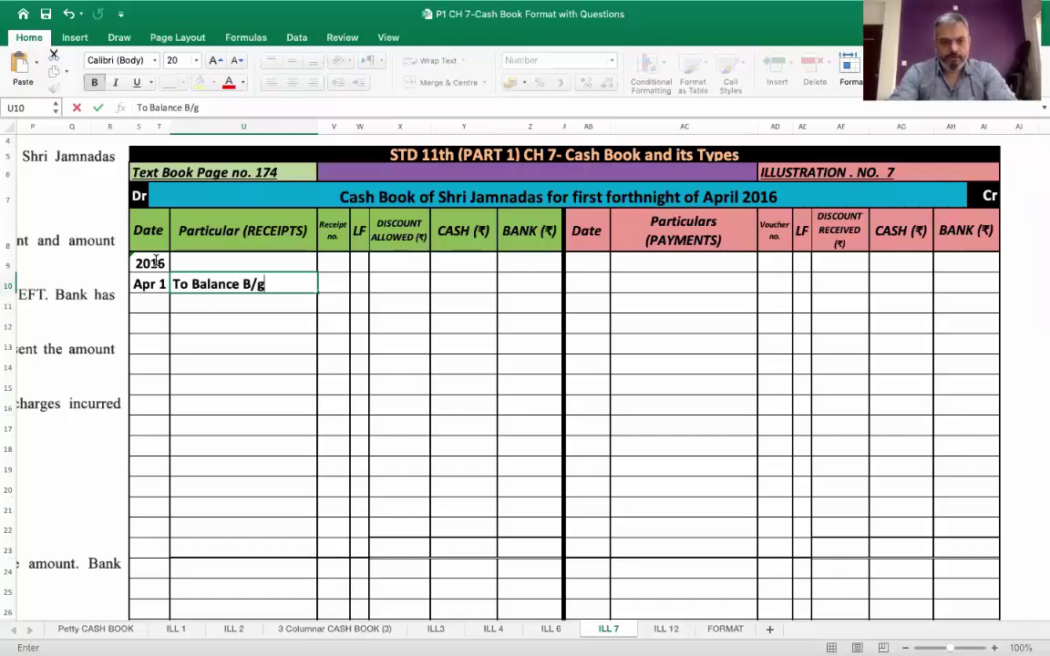
key("BackSpace")
type("f")
Step: Record the Apr 1 opening balances as 30,000 in the receipts Cash column and 8,00,000 in the Bank column
key("Tab")
key("Tab")
key("Tab")
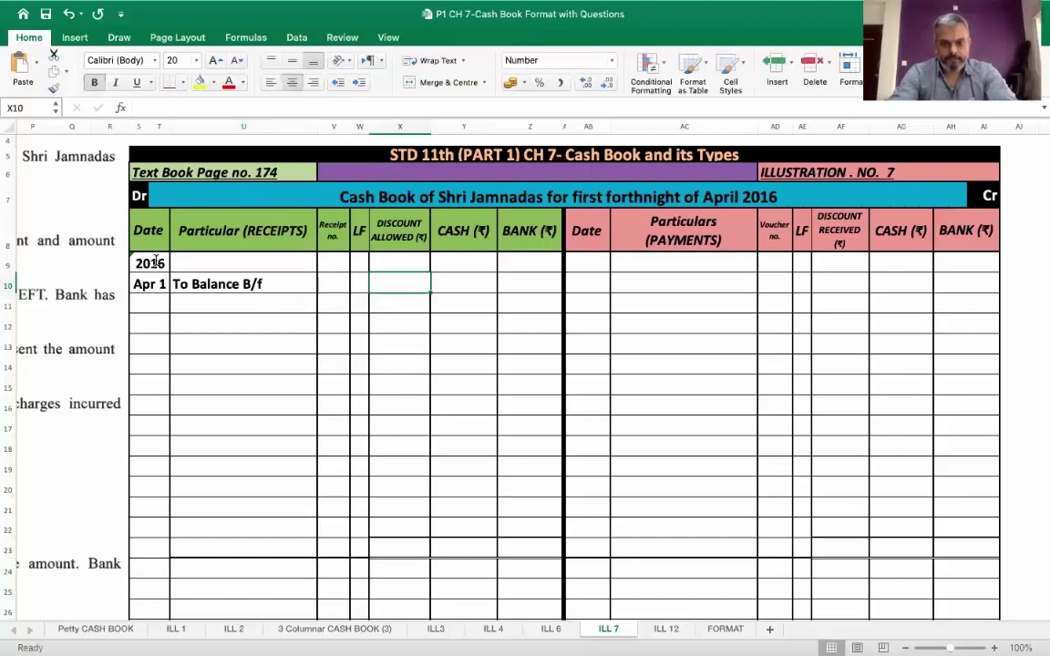
key("Tab")
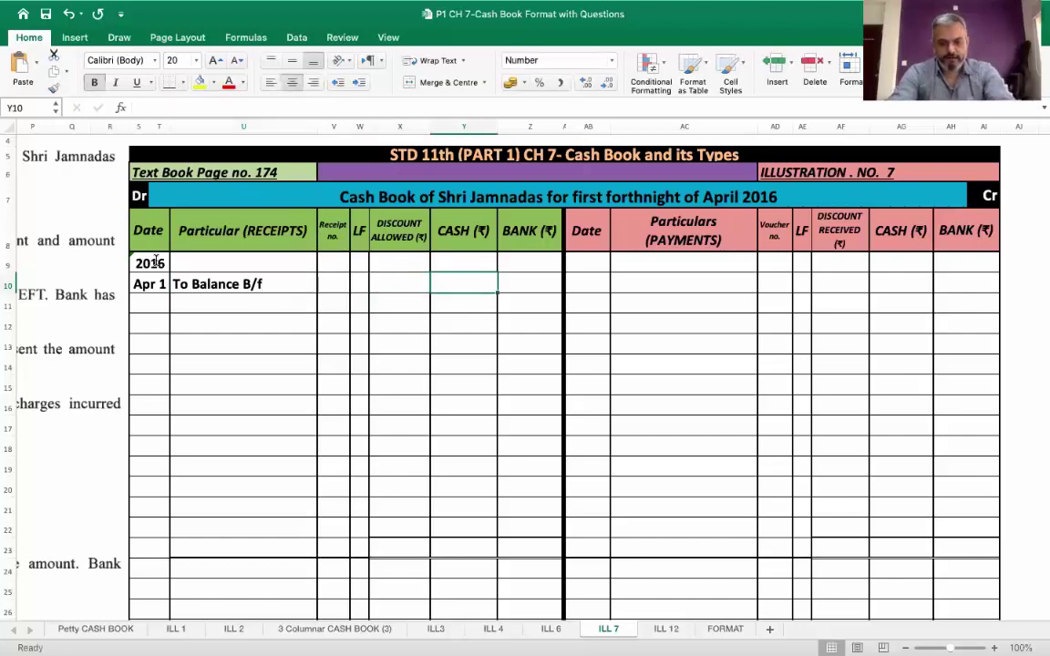
type("30000")
key("Tab")
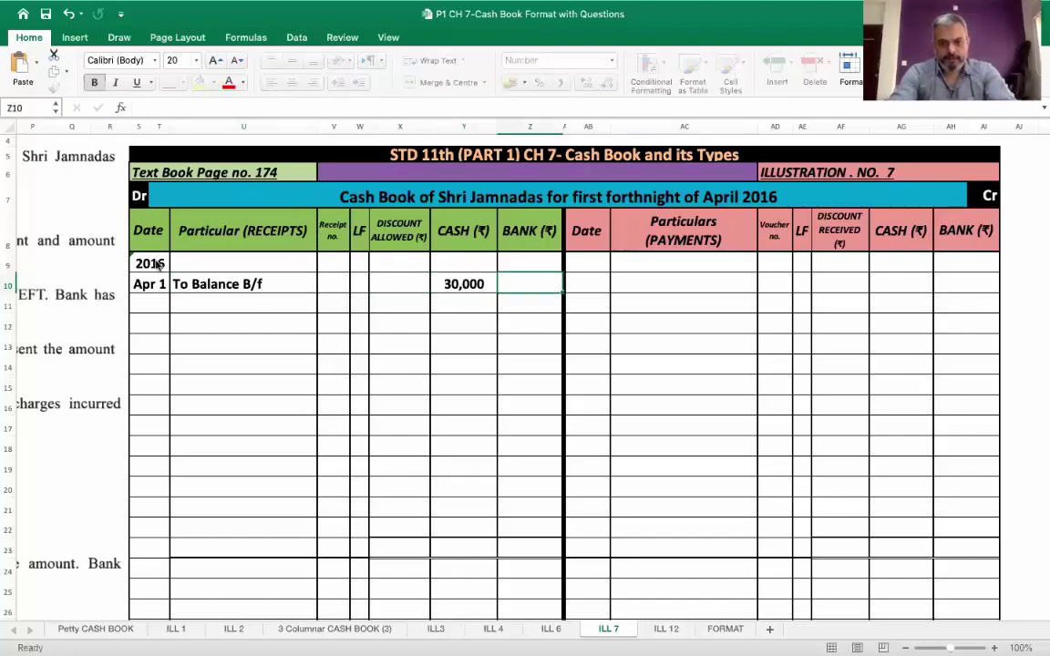
type("800000")
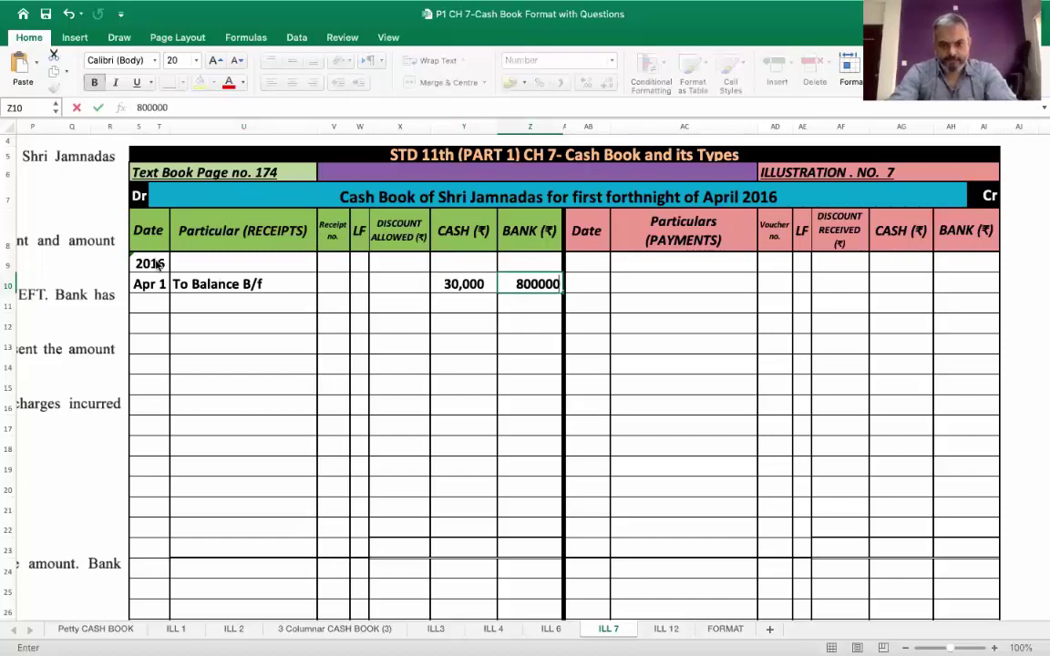
key("Return")
Step: Set the font size of the whole cash book entry area, rows 9 to 26 on both sides, to 22
left_click(157, 264)
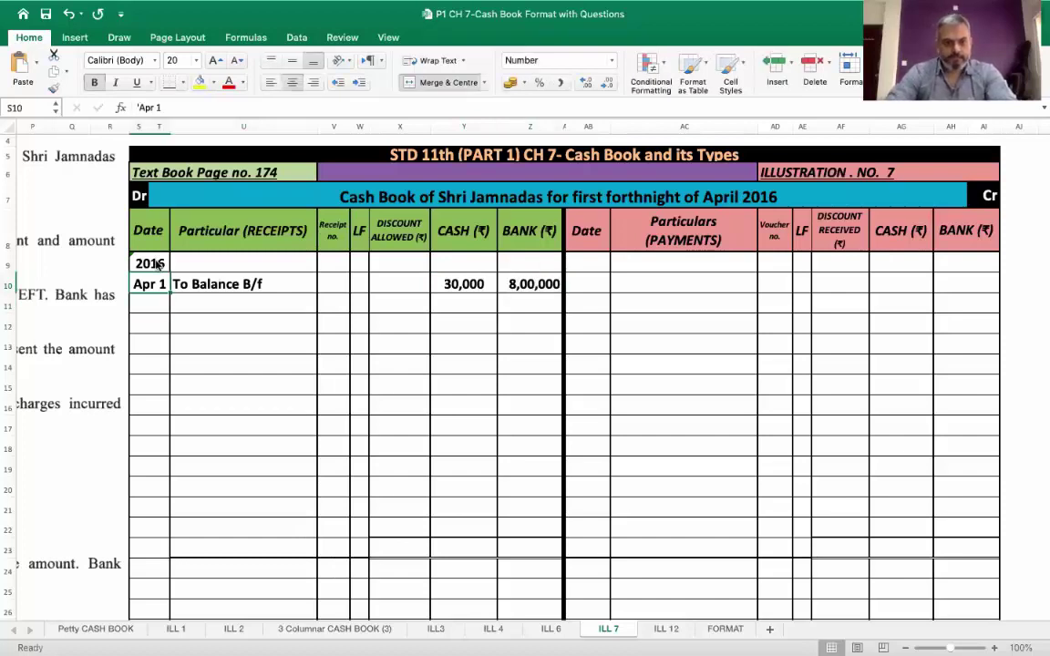
key("shift+Down")
key("shift+Down")
key("shift+Down")
key("shift+Down")
key("shift+Down")
key("shift+Down")
key("shift+Down")
key("shift+Down")
key("shift+Down")
key("shift+Down")
key("shift+Down")
key("shift+Down")
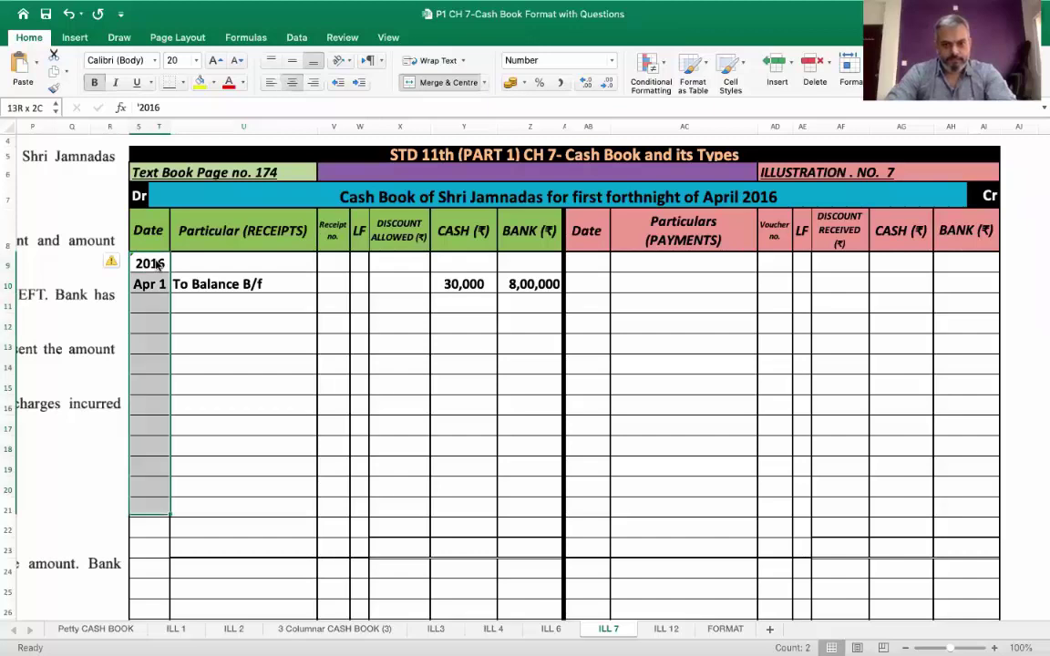
key("shift+Down")
key("shift+Down")
key("shift+Right")
key("shift+Right")
key("shift+Right")
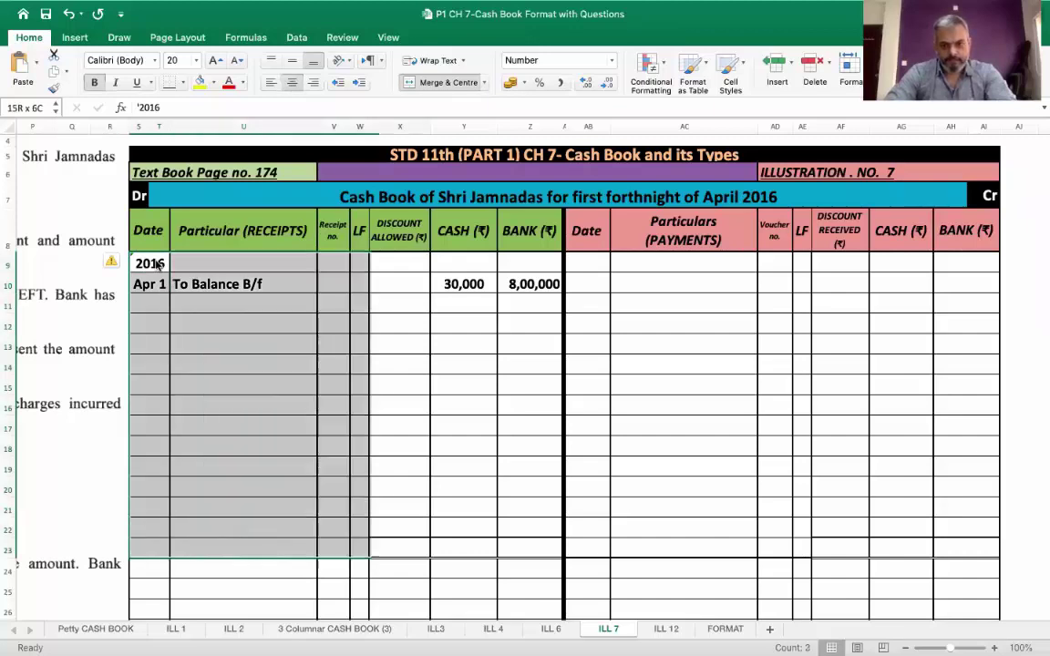
key("shift+Right")
key("shift+Right")
key("shift+Right")
key("shift+Right")
key("shift+Right")
key("shift+Right")
key("shift+Right")
key("shift+Right")
key("shift+Right")
key("shift+Right")
key("shift+Right")
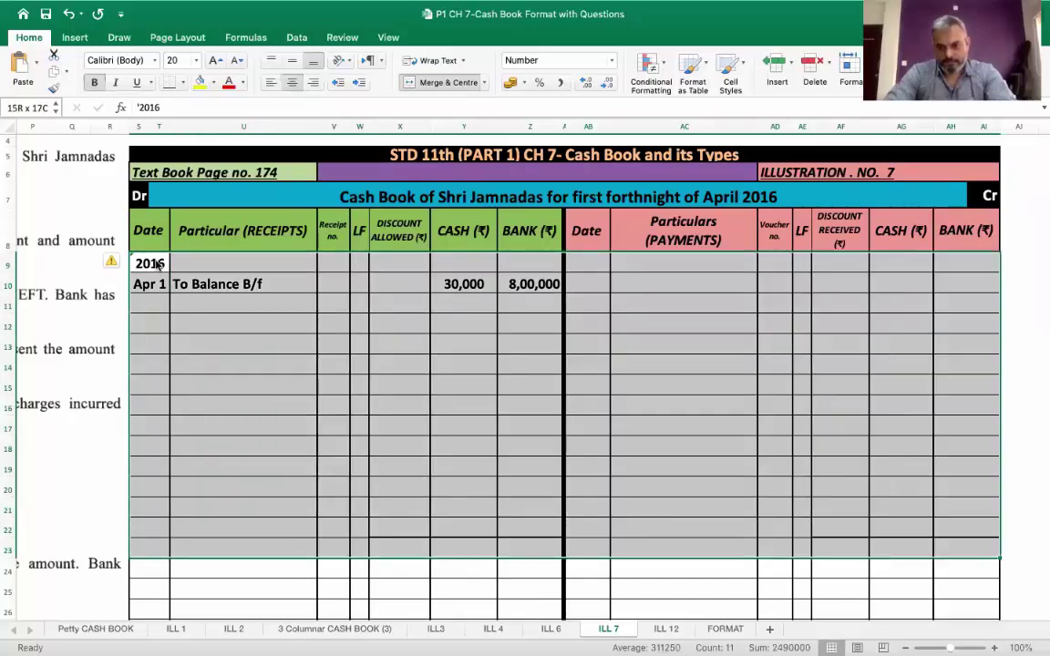
key("shift+Down")
key("shift+Down")
key("shift+Down")
left_click(196, 60)
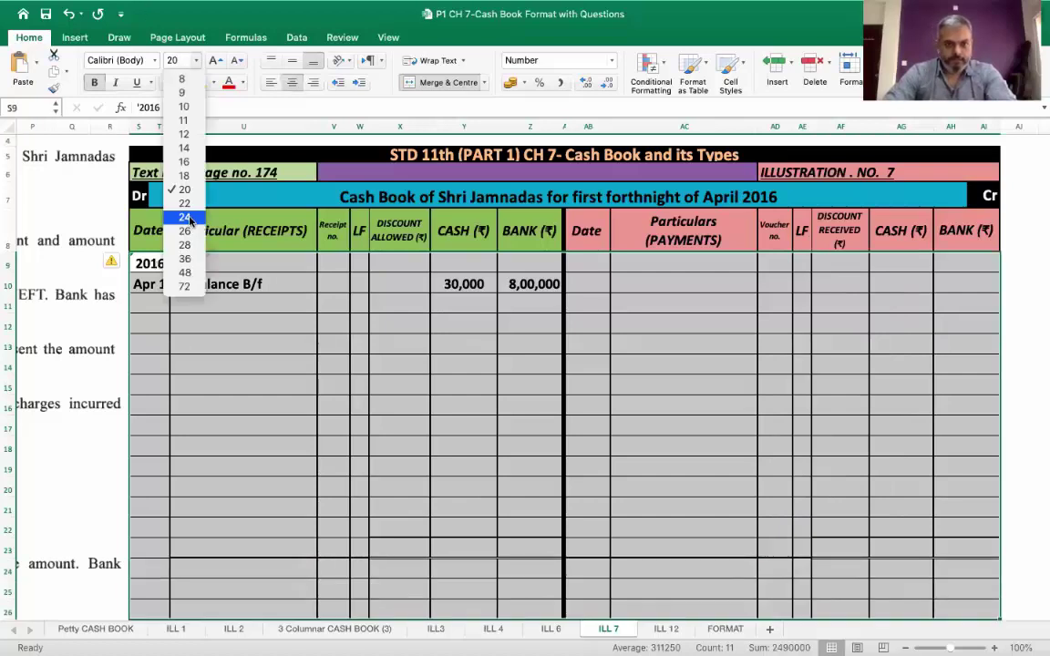
key("Escape")
left_click(244, 313)
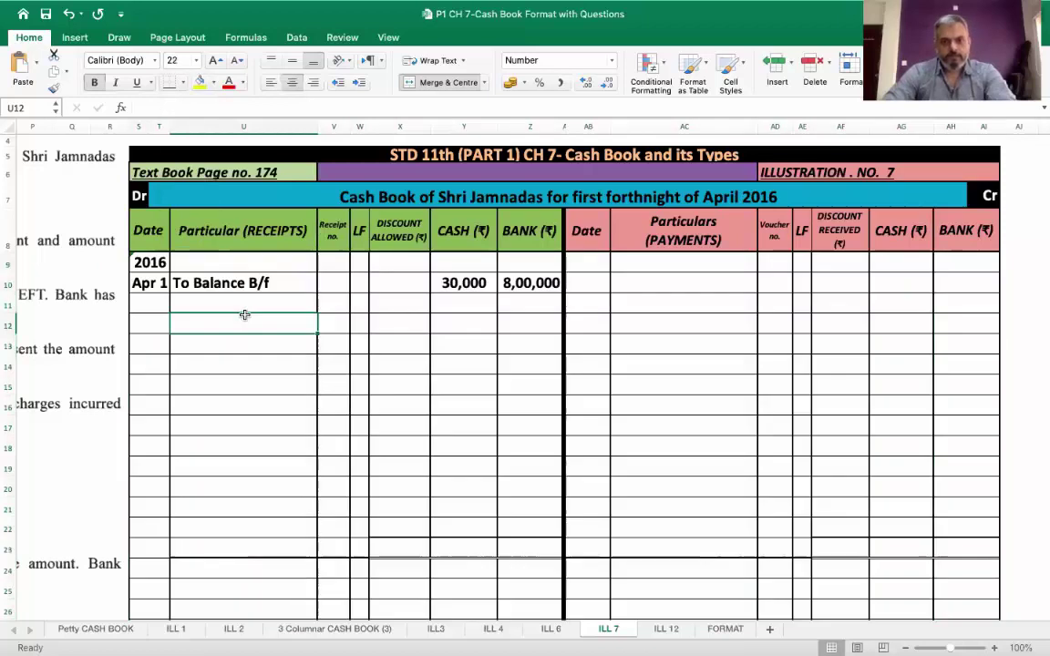
Step: Check Illustration 7's April 3 transaction and enter 2016 in AB9 and Apr 3 in AB10 as text in the payments Date column
scroll(244, 314, "left", 5)
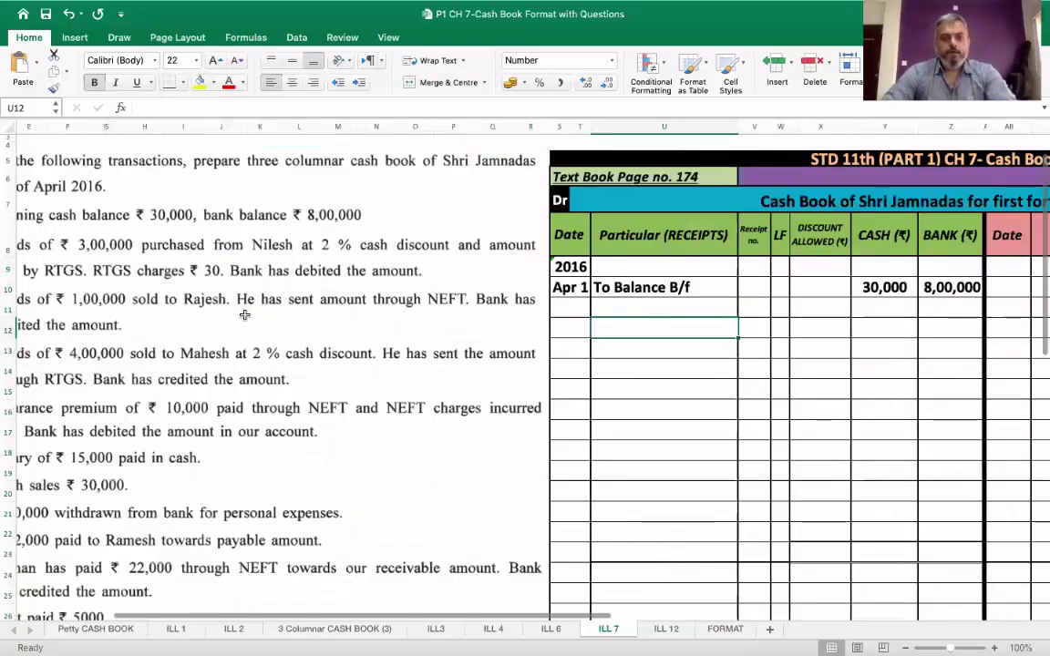
scroll(244, 314, "left", 4)
scroll(273, 291, "up", 1)
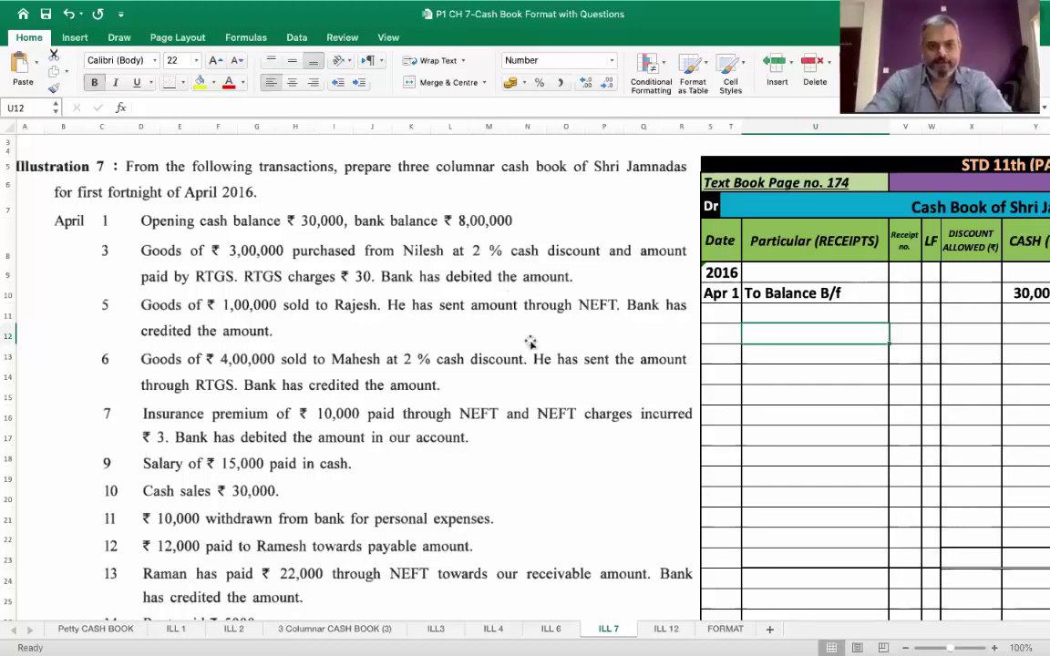
scroll(531, 344, "right", 10)
left_click(485, 270)
type("'")
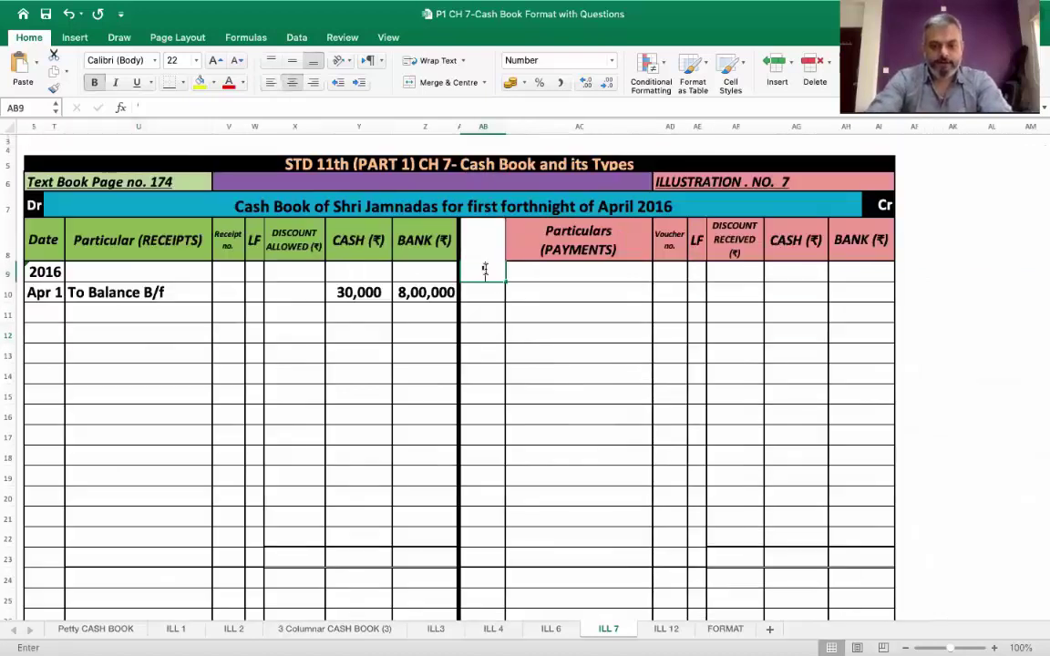
type("2016")
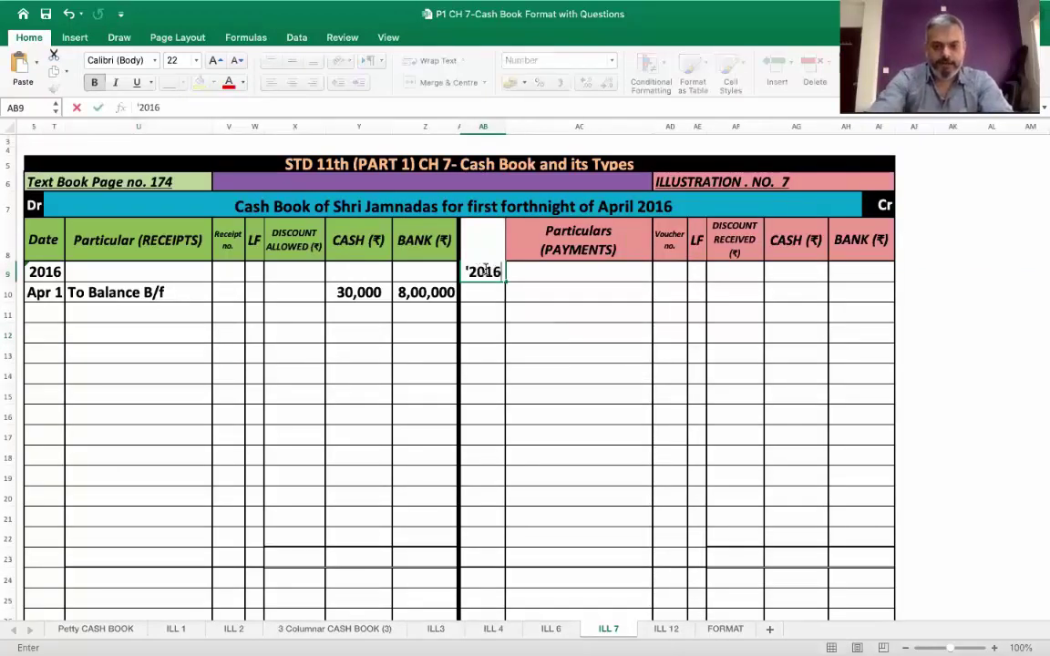
key("Return")
type("'Apr")
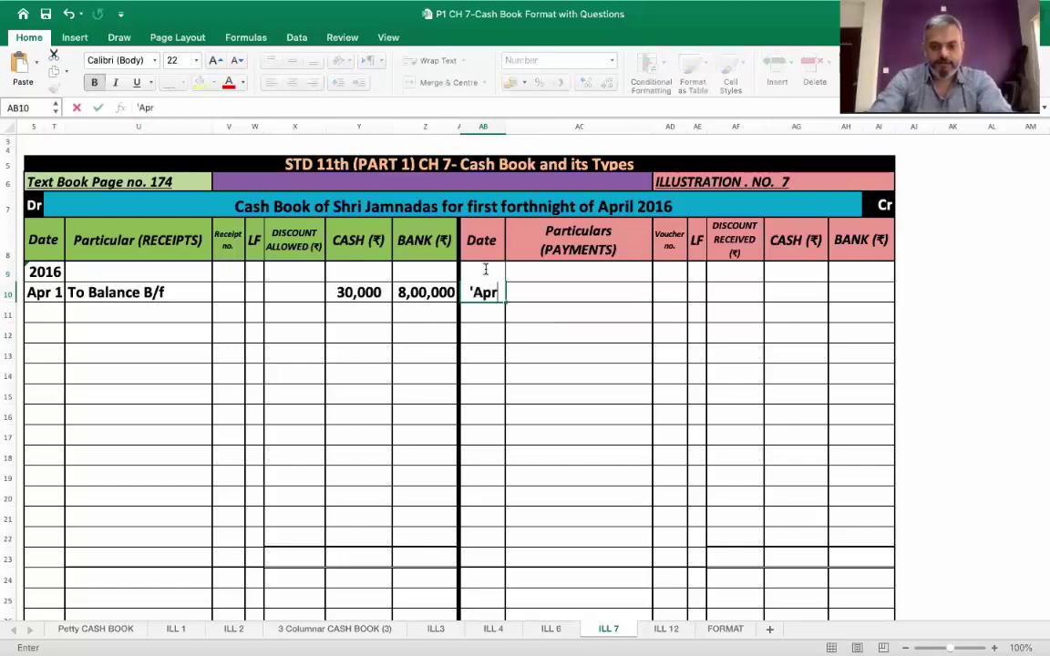
type(" 3")
key("Tab")
Step: Enter "By Purchases A/c" as the payments particulars for Apr 3 in AC10
type("B")
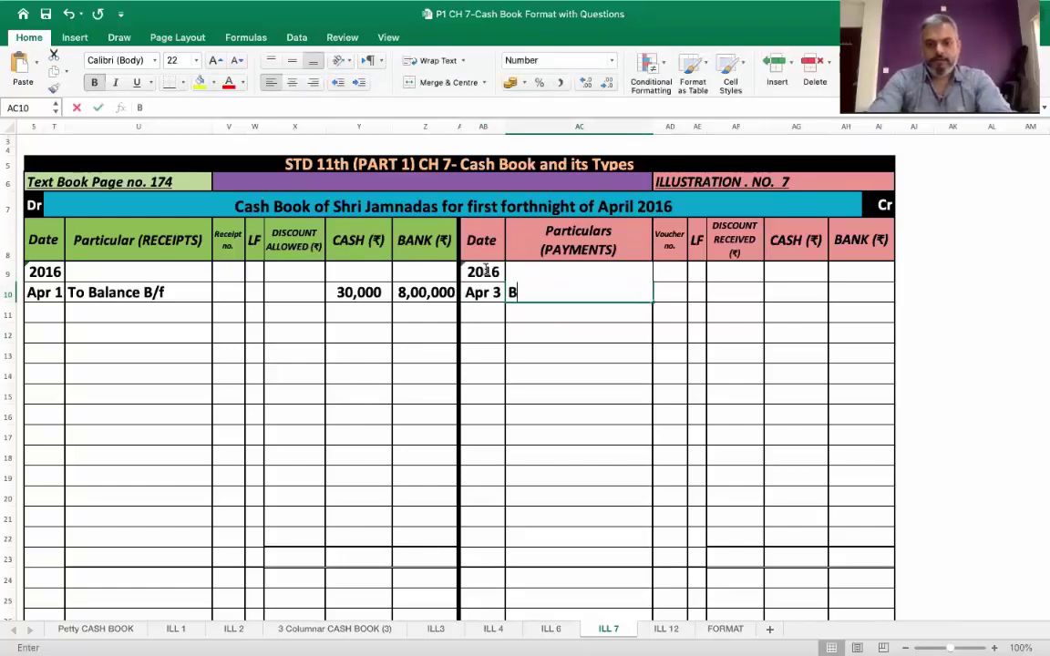
type("y Purchase")
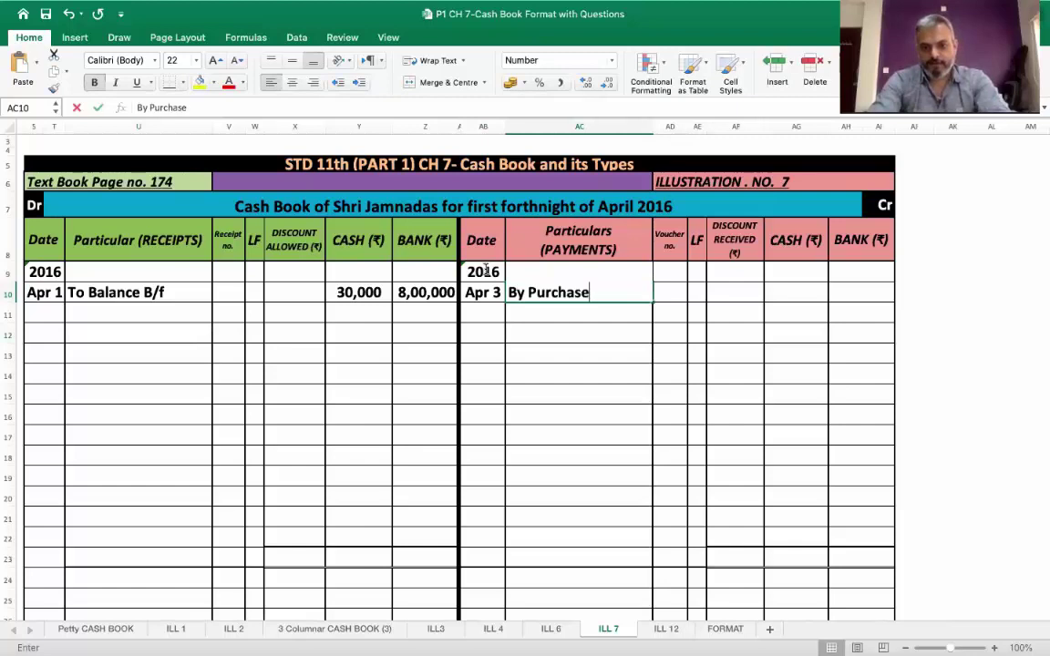
type("s A/c")
key("Tab")
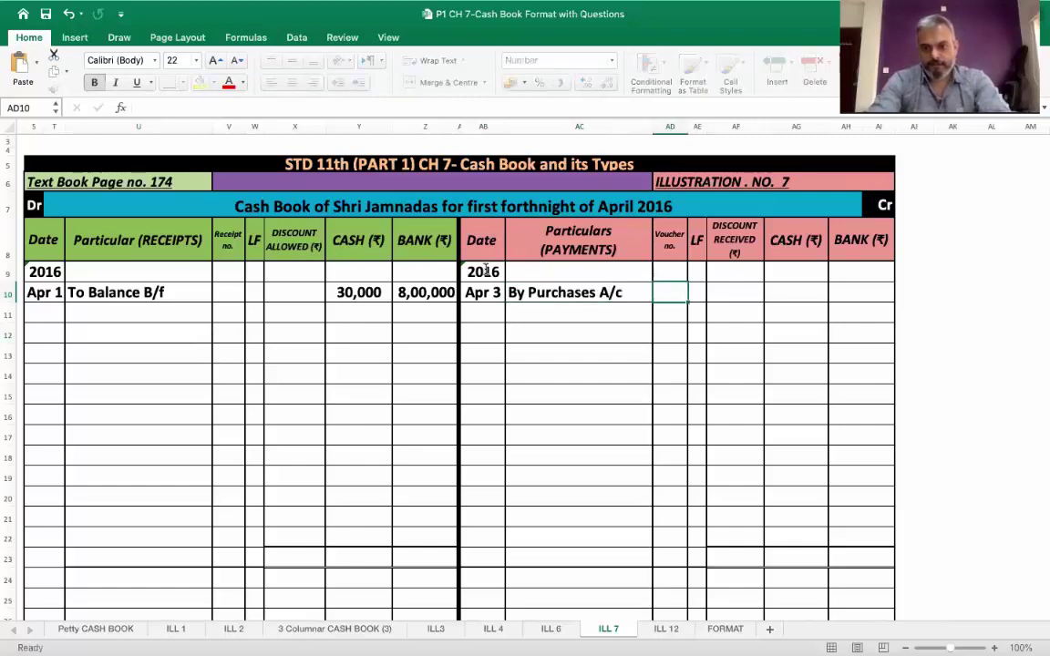
Step: Record the Apr 3 purchase amounts as 6,000 in the Discount Received column and 2,94,000 in the payments Bank column
key("Tab")
key("Tab")
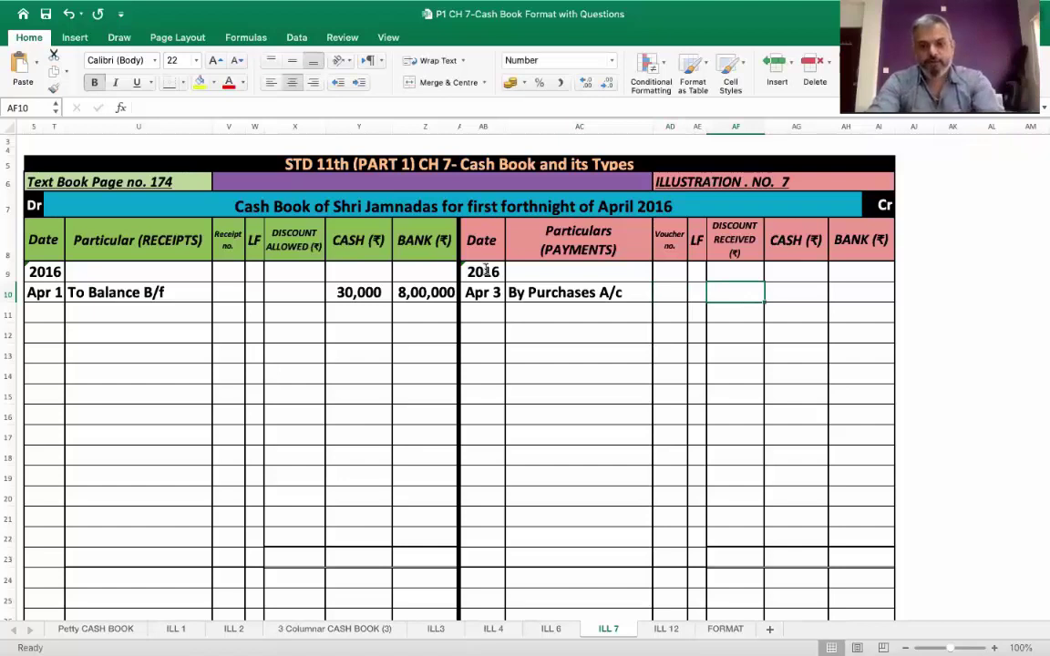
type("6,00")
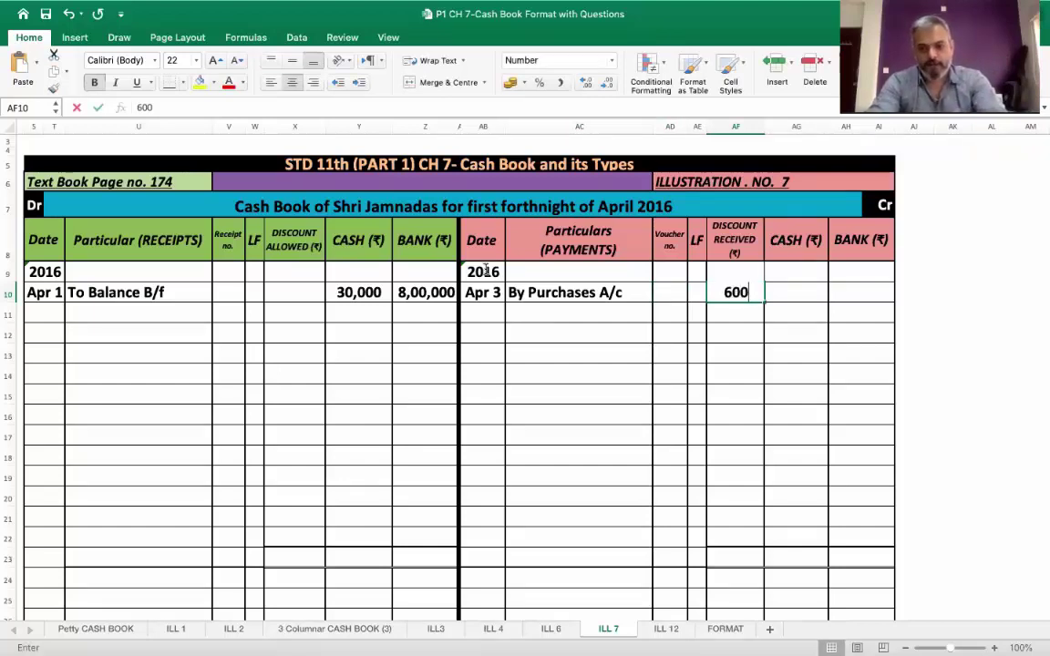
type("0")
key("Tab")
key("Tab")
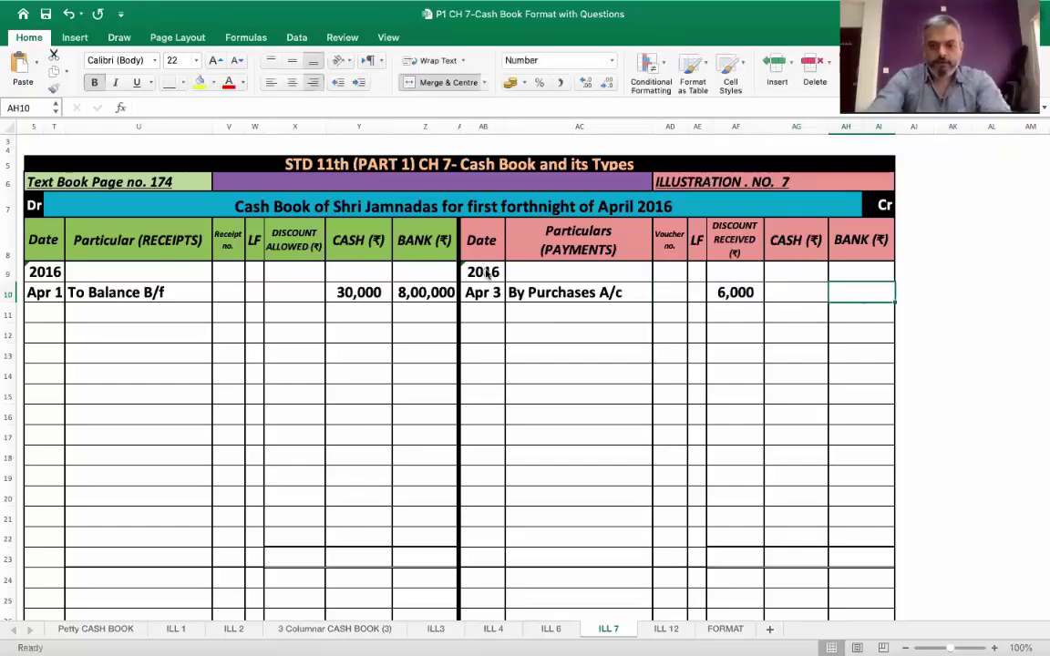
type("2,94,000")
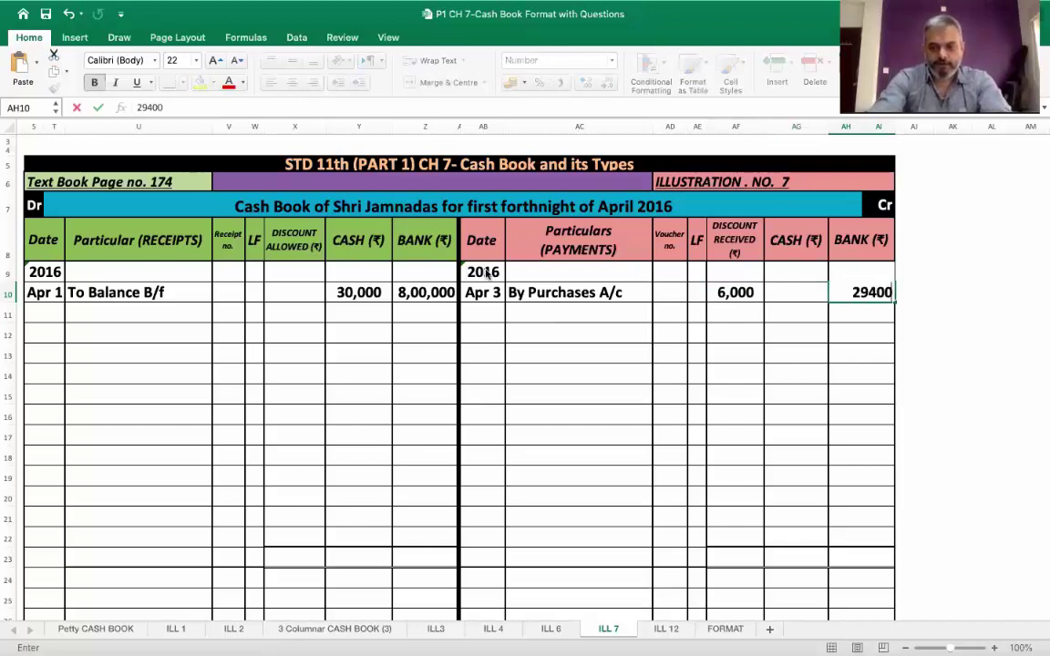
key("Return")
Step: Enter date 3 and the particulars "By RTGS Charges A/c" in row 11 of the payments side
key("Left")
key("Left")
key("Left")
key("Left")
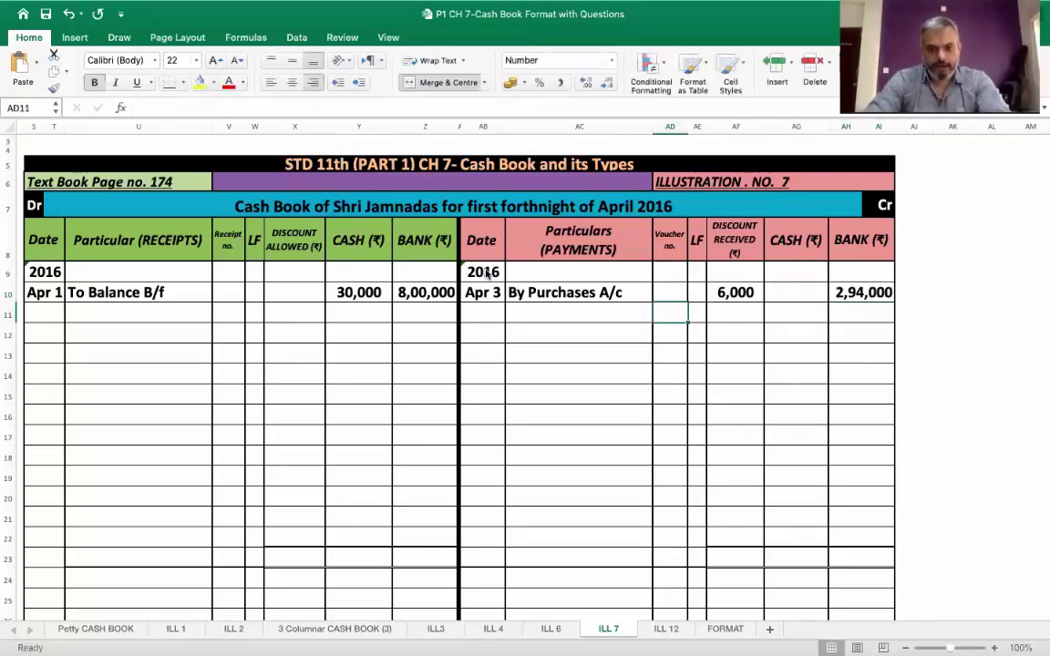
key("Left")
key("Left")
type("3")
key("Tab")
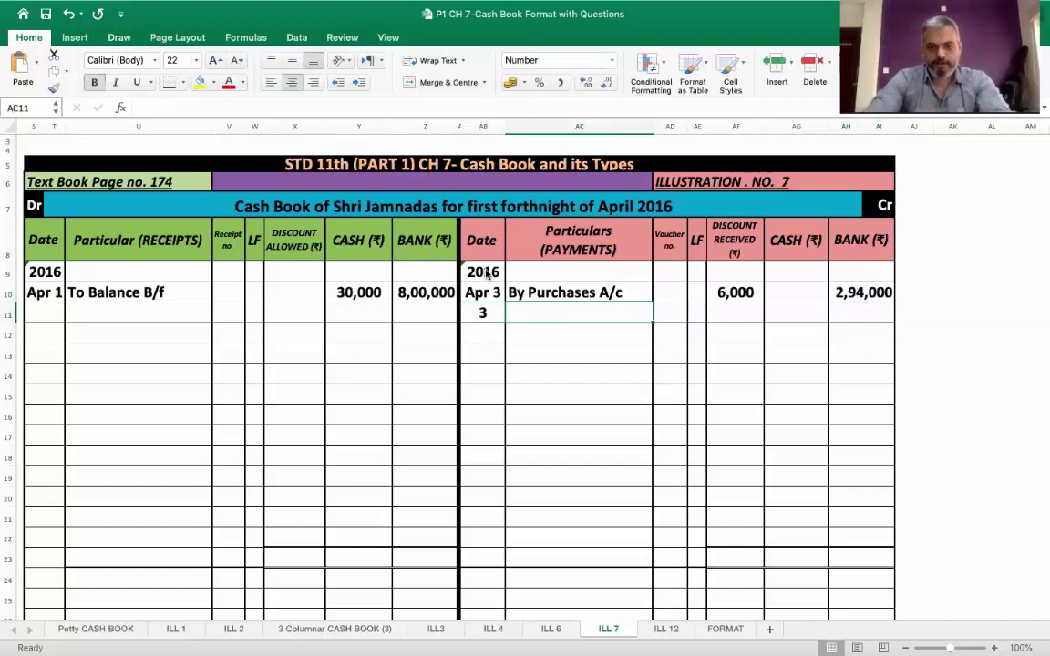
type("By ")
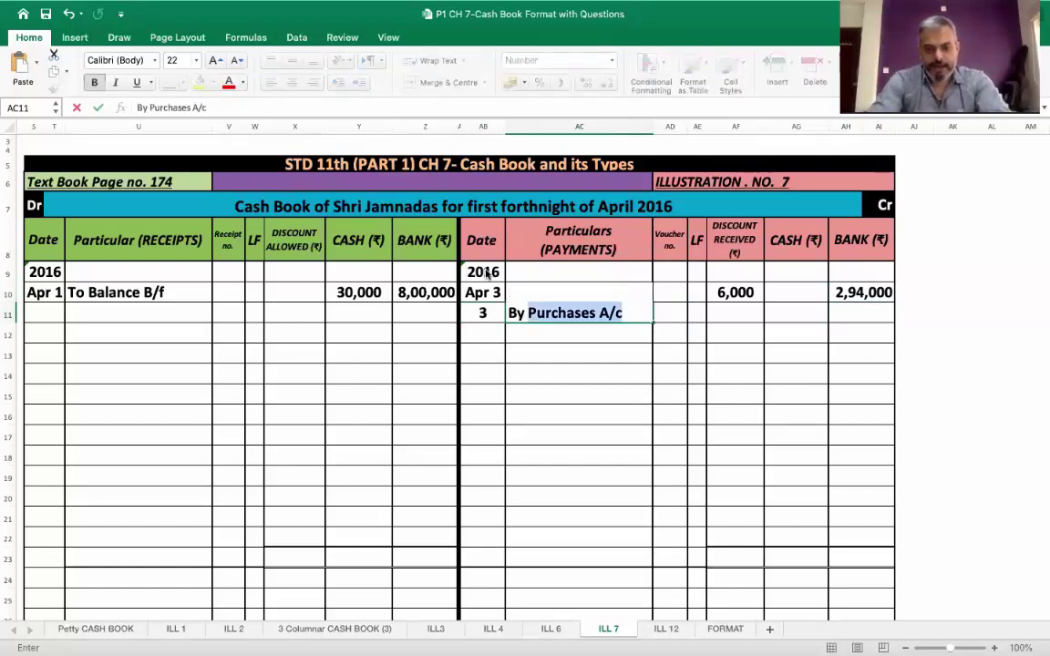
type("RTGS")
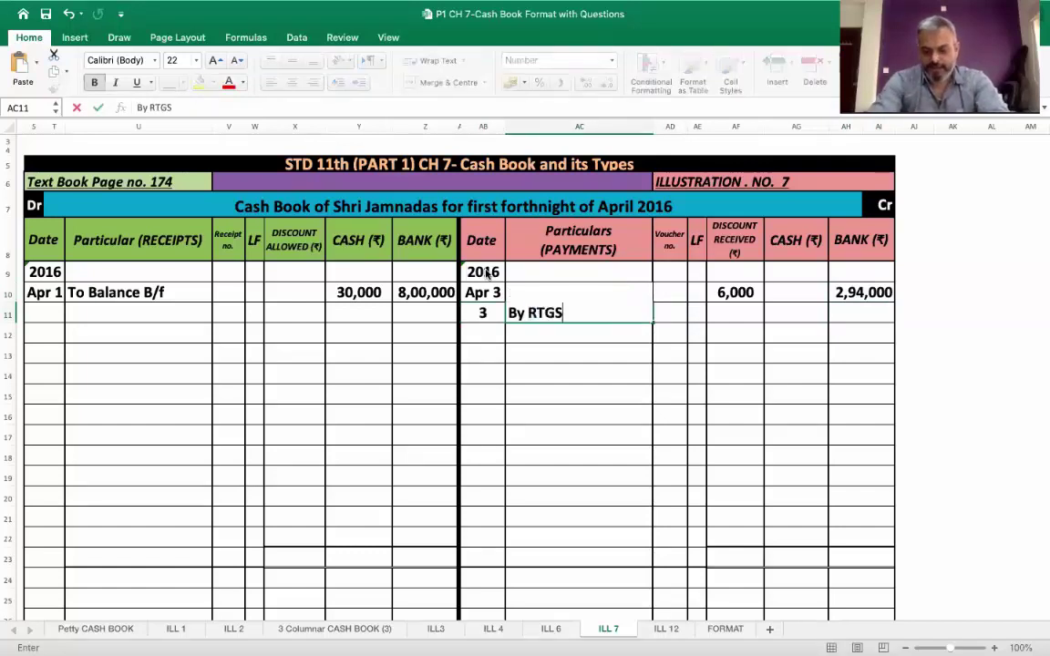
type(" Ch")
type("arge")
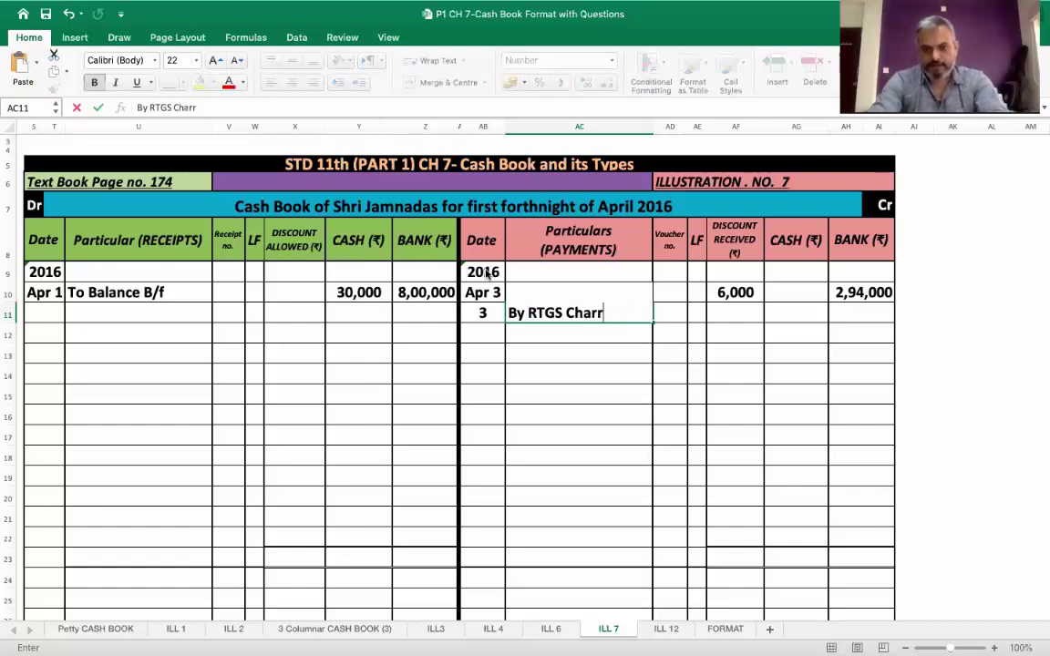
type("s A")
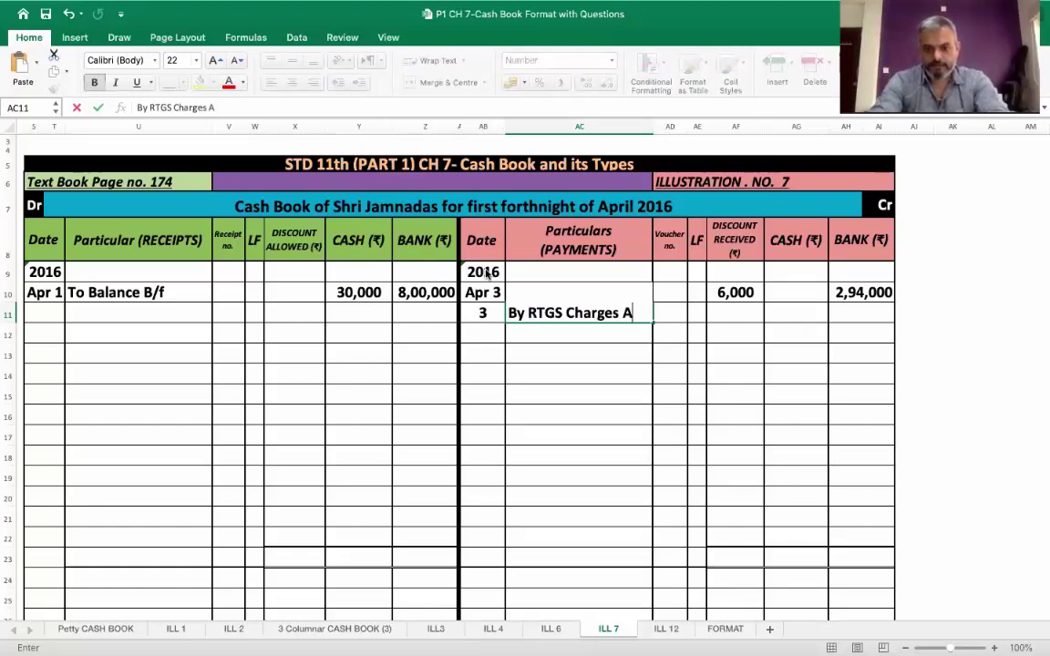
type("/c")
Step: Record 30 in the payments Bank column for the RTGS charges
key("Tab")
key("Tab")
key("Tab")
key("Tab")
key("Tab")
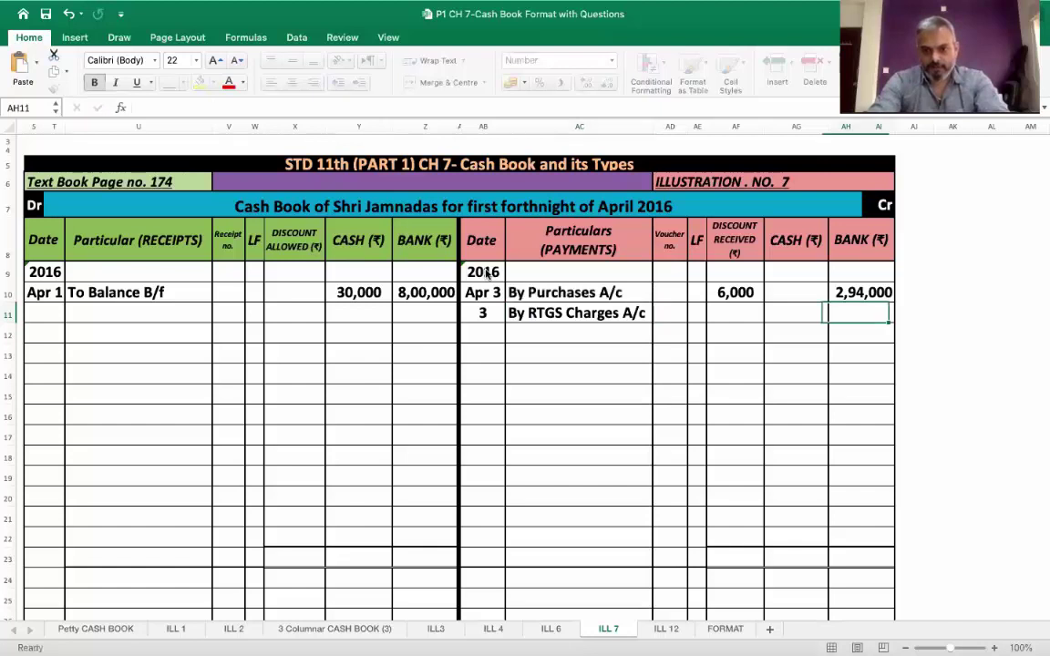
type("30")
key("Return")
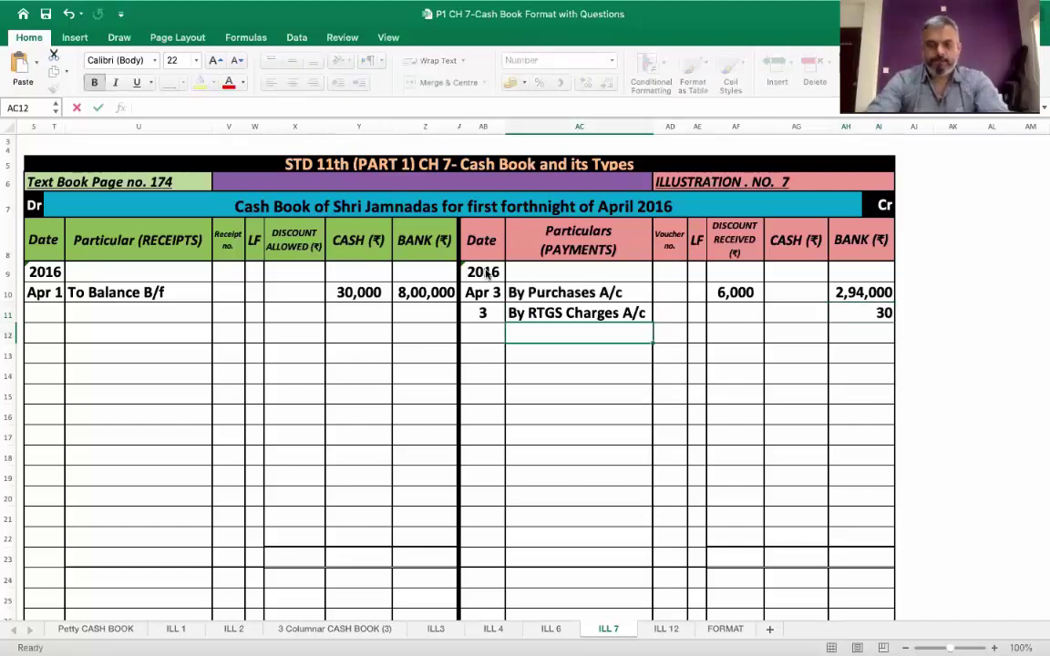
key("Up")
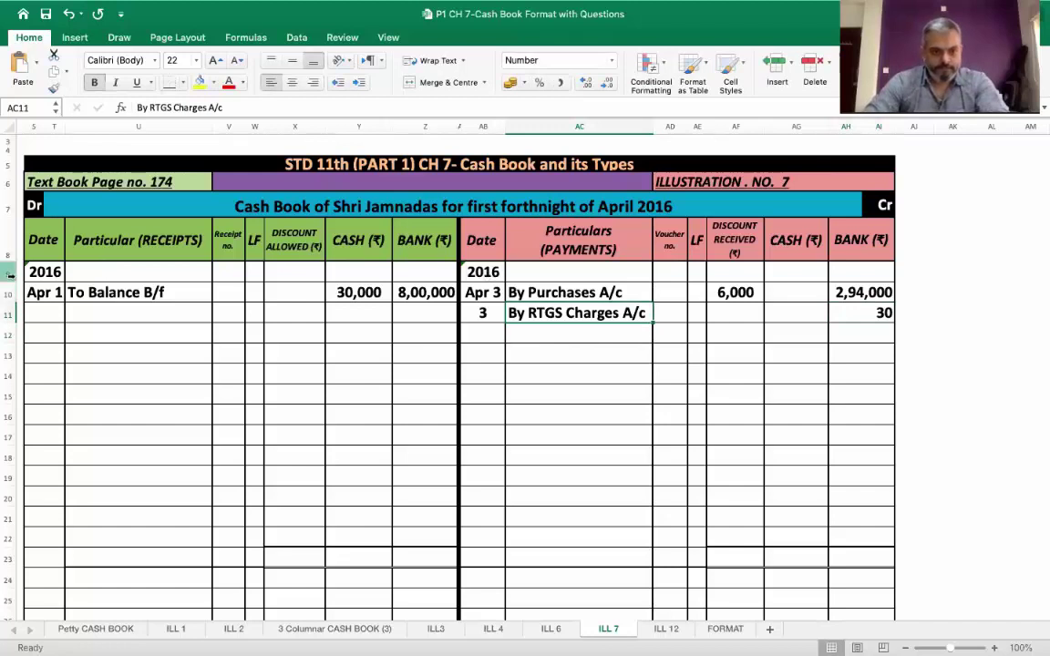
Step: Select rows 9 to 23 of the cash book and make them slightly taller
left_click_drag(11, 271, 10, 292)
left_click_drag(11, 538, 11, 549)
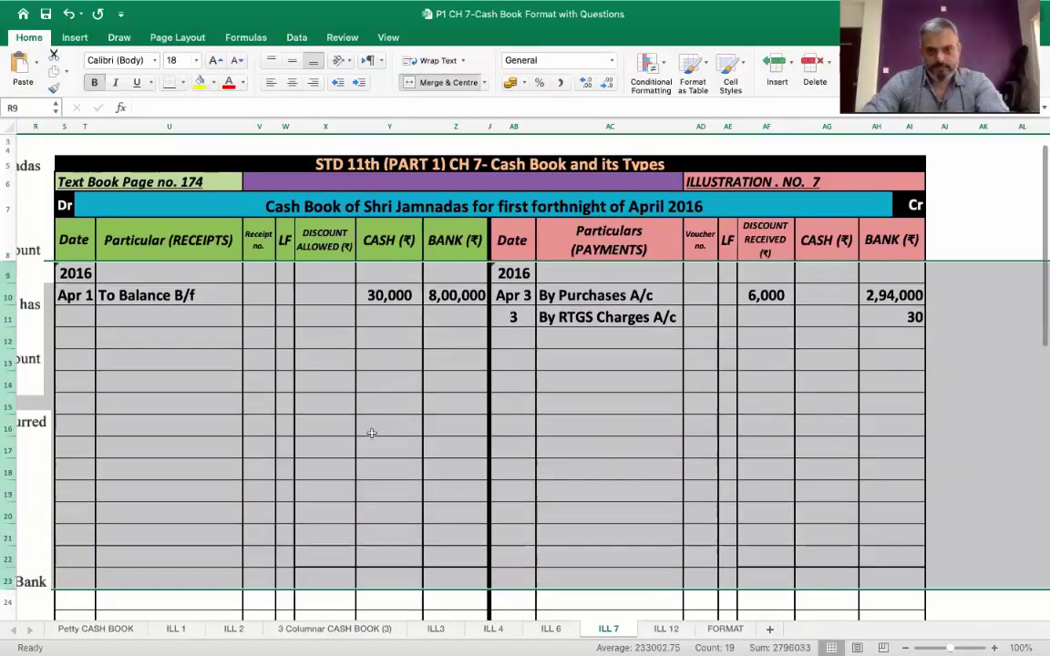
left_click(371, 432)
scroll(473, 400, "left", 3)
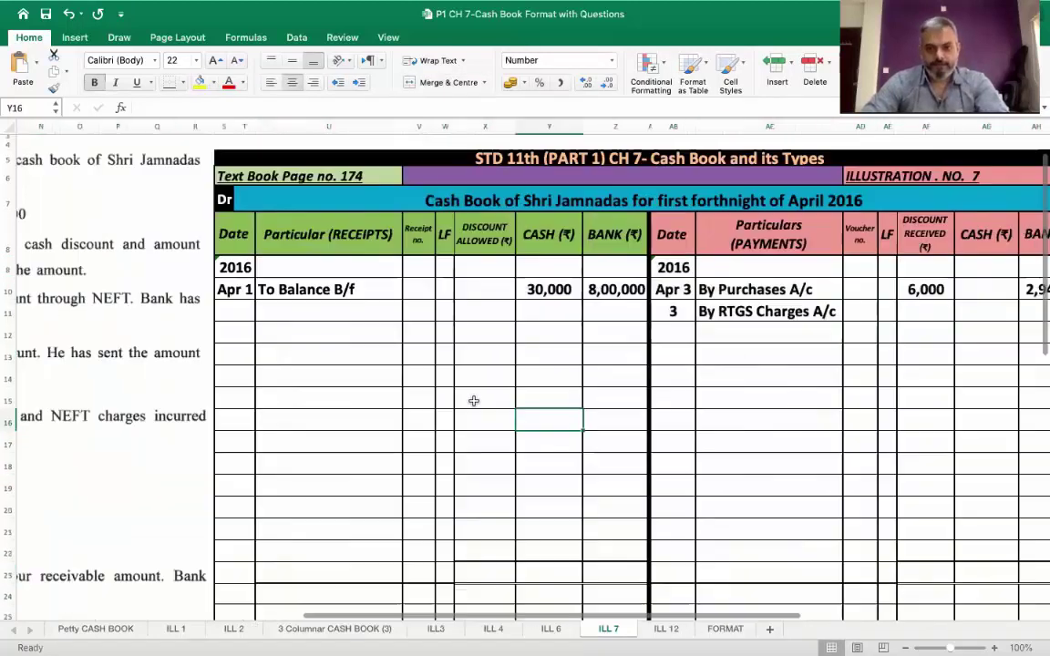
scroll(473, 401, "right", 2)
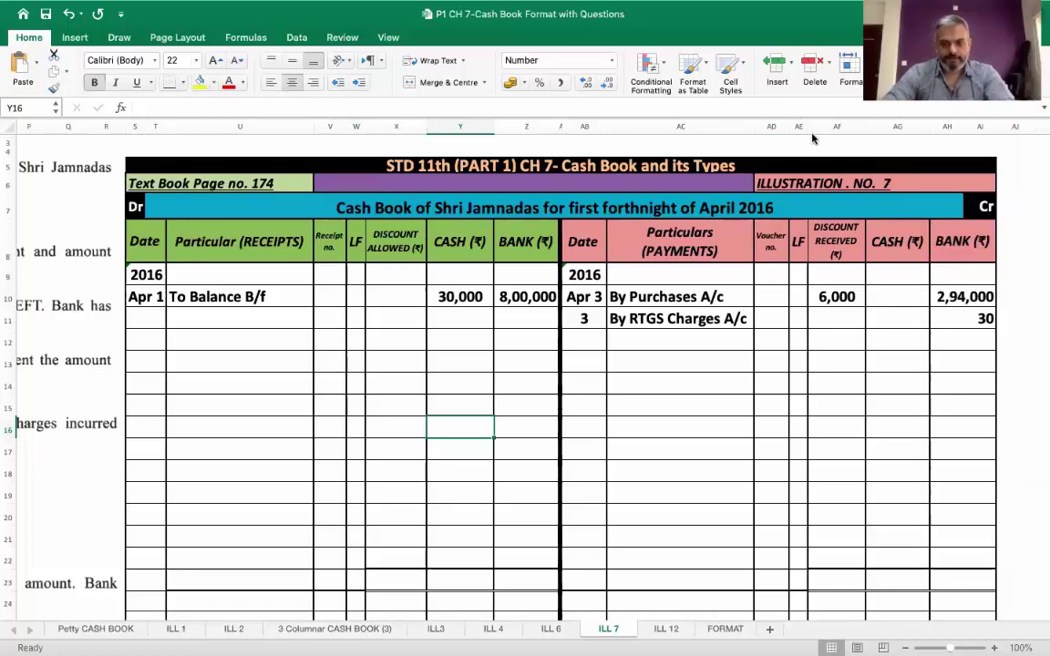
Step: Check Illustration 7's April 5 transaction and enter date 5 with "To Sales A/c" in row 11 of the receipts side
scroll(580, 330, "left", 5)
scroll(581, 331, "left", 3)
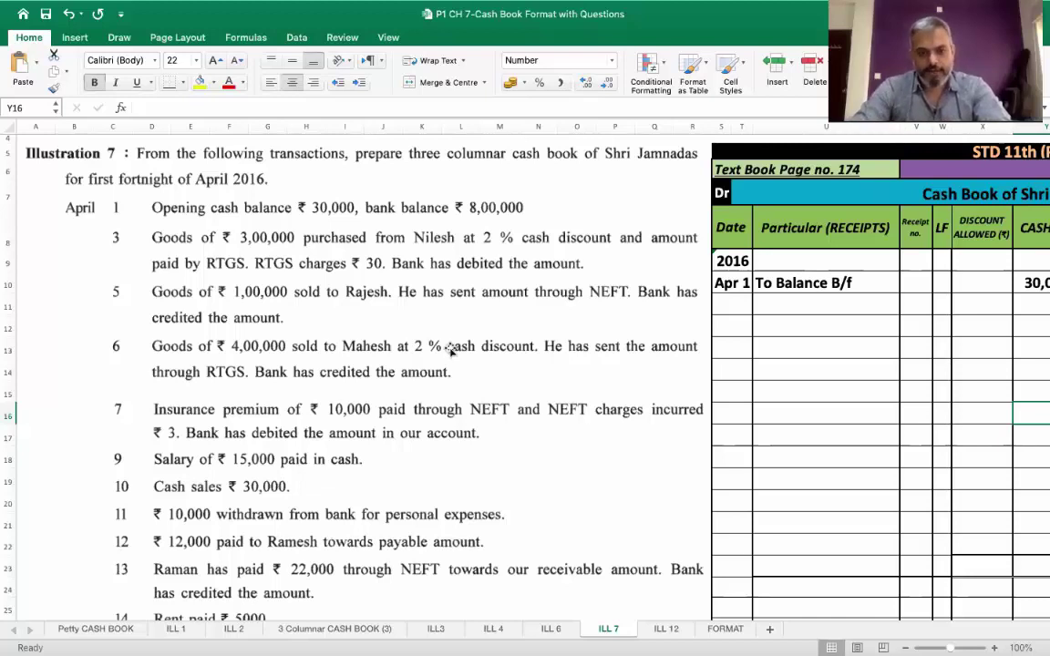
scroll(449, 351, "right", 1)
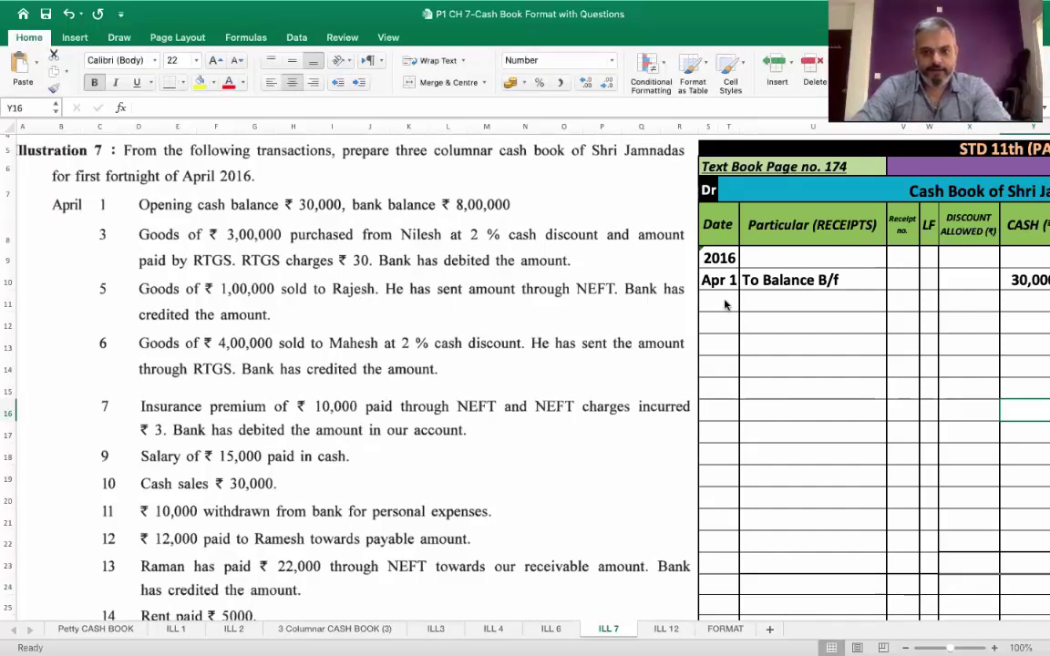
scroll(724, 305, "right", 10)
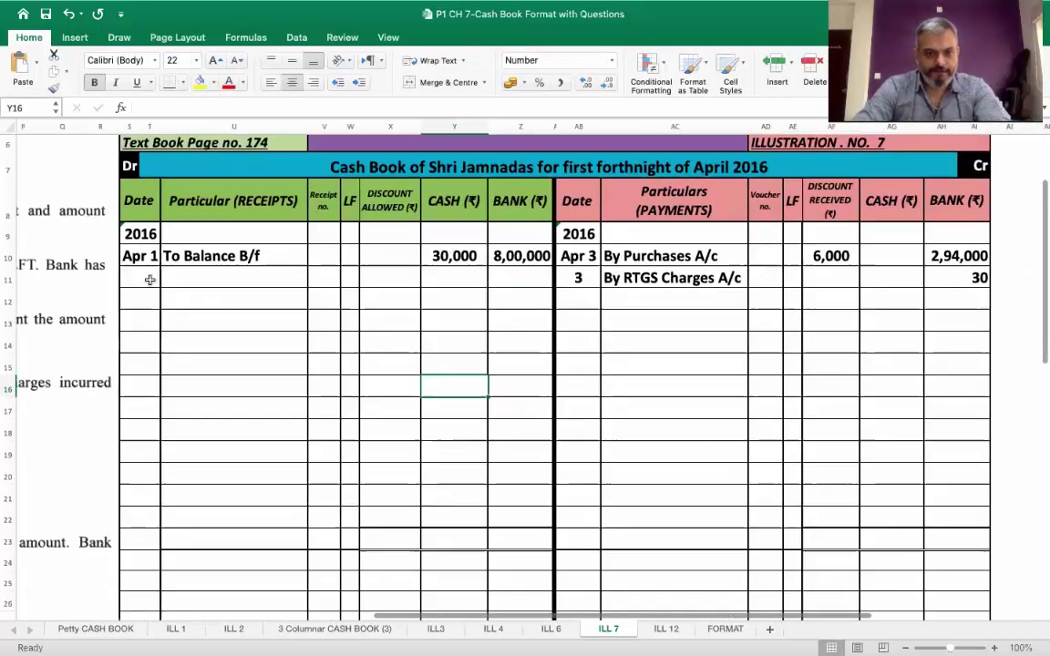
double_click(150, 280)
type("5")
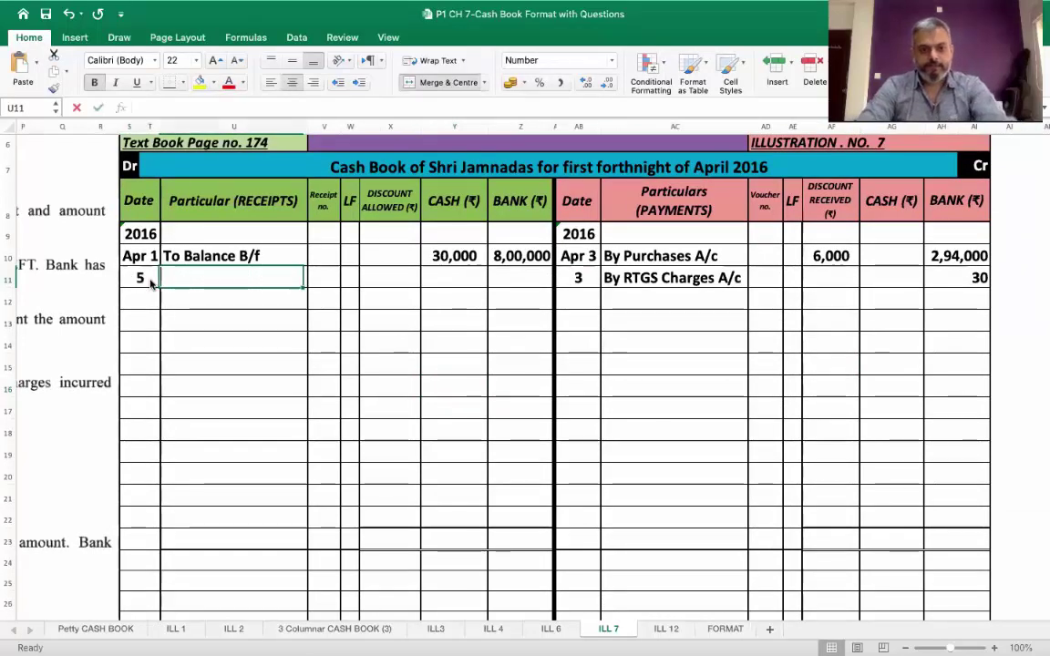
type("To Sales")
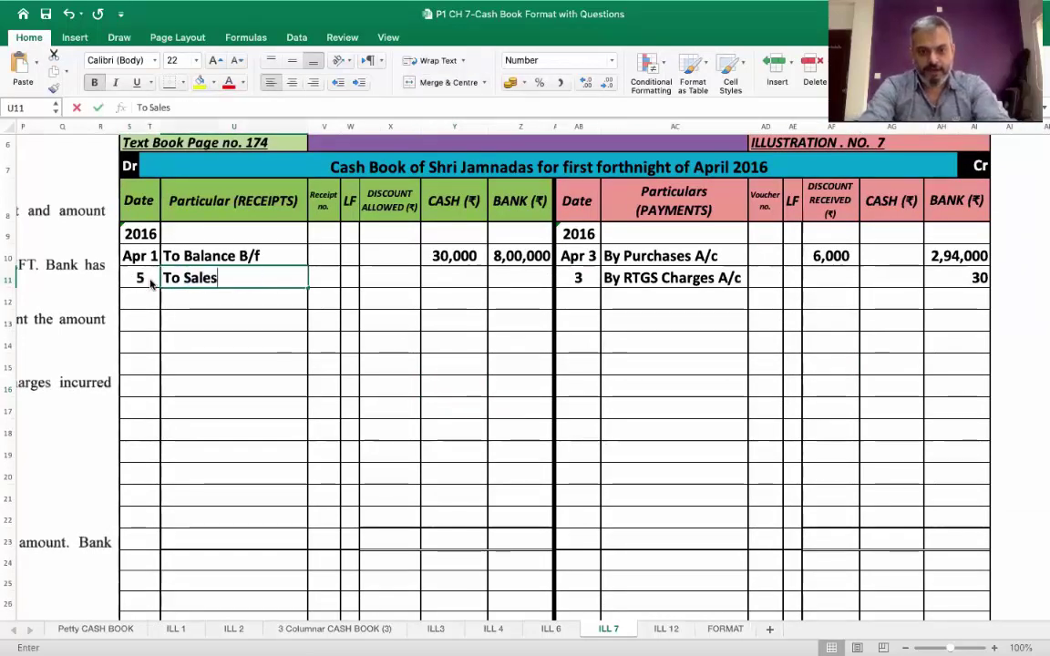
type(" A/c")
Step: Record 1,00,000 in the receipts Bank column for the Apr 5 sale
key("Tab")
key("Tab")
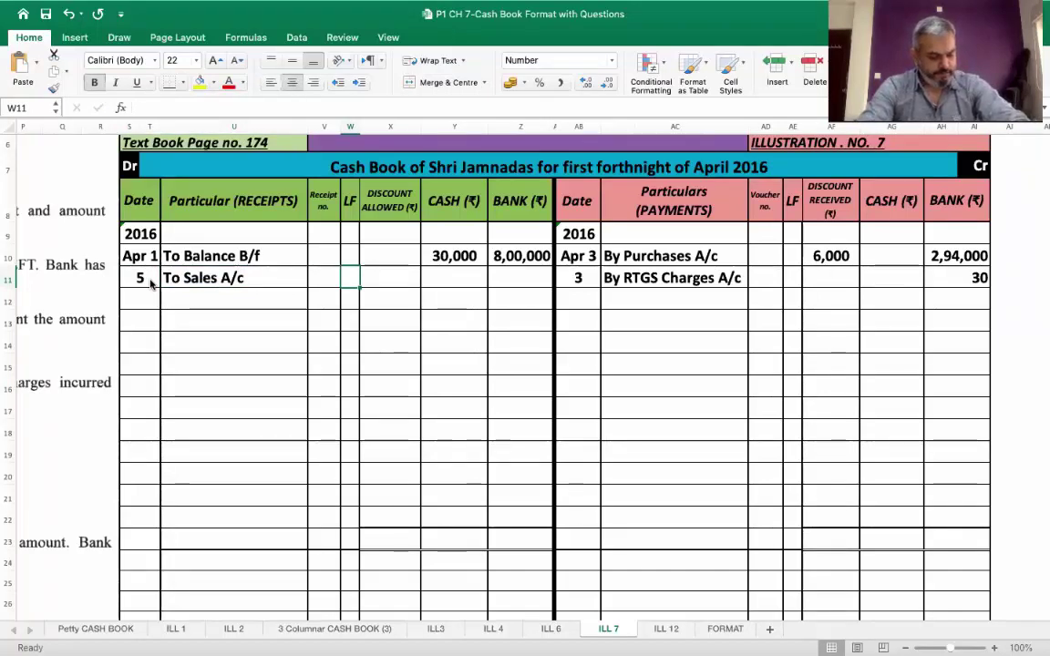
key("Tab")
key("Tab")
key("Tab")
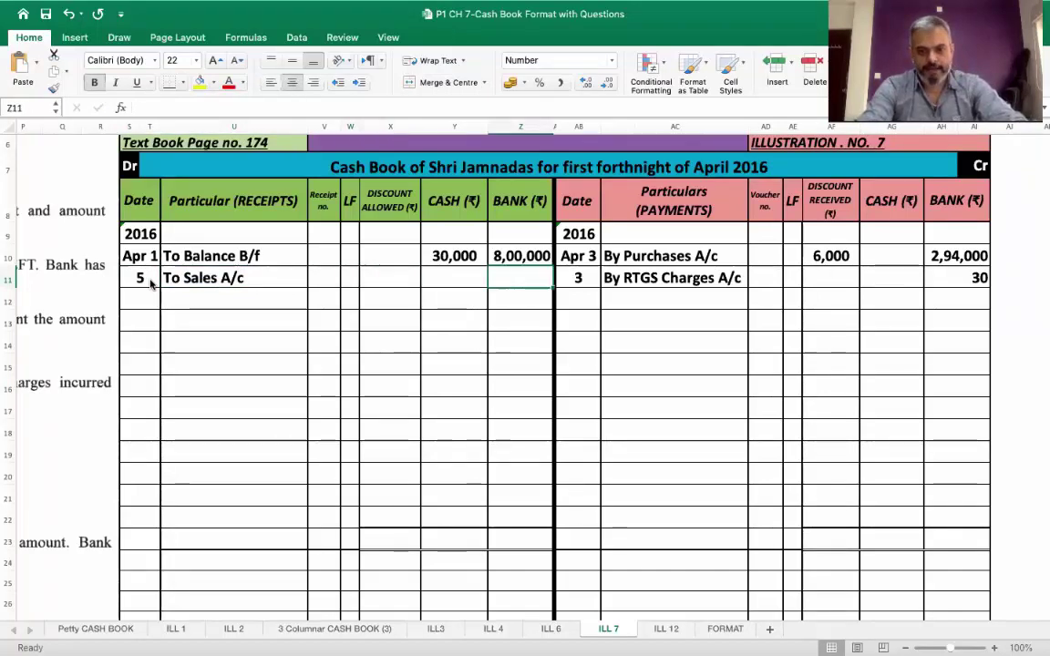
type("100000")
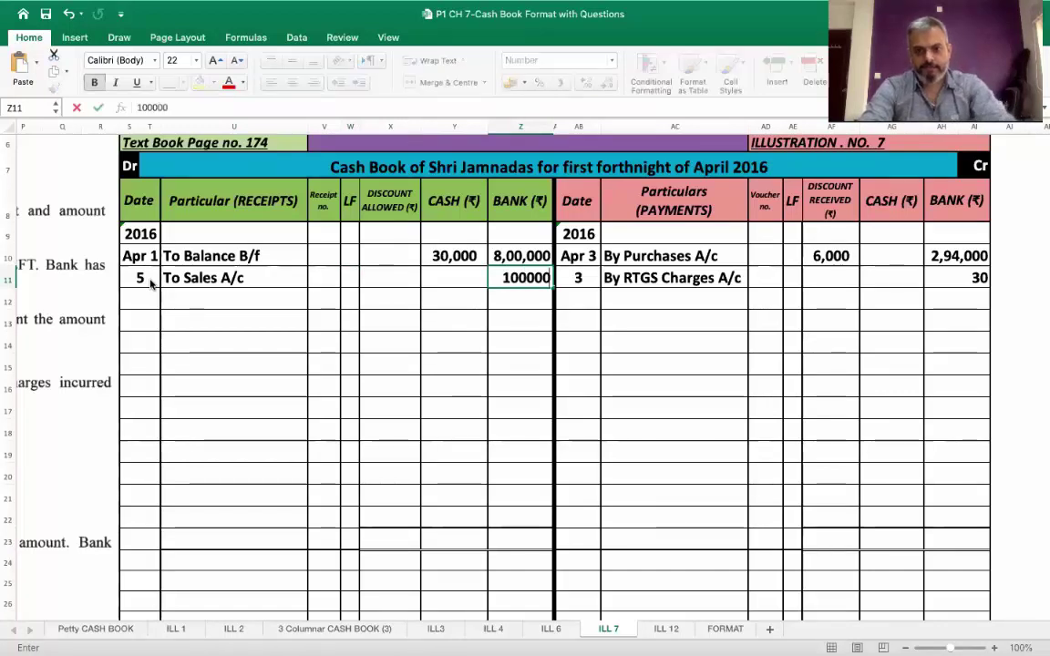
key("Return")
Step: Check Illustration 7's April 6 transaction and enter date 6 with "To Sales A/c" in row 12 of the receipts side
scroll(152, 284, "up", 1)
scroll(151, 284, "up", 1)
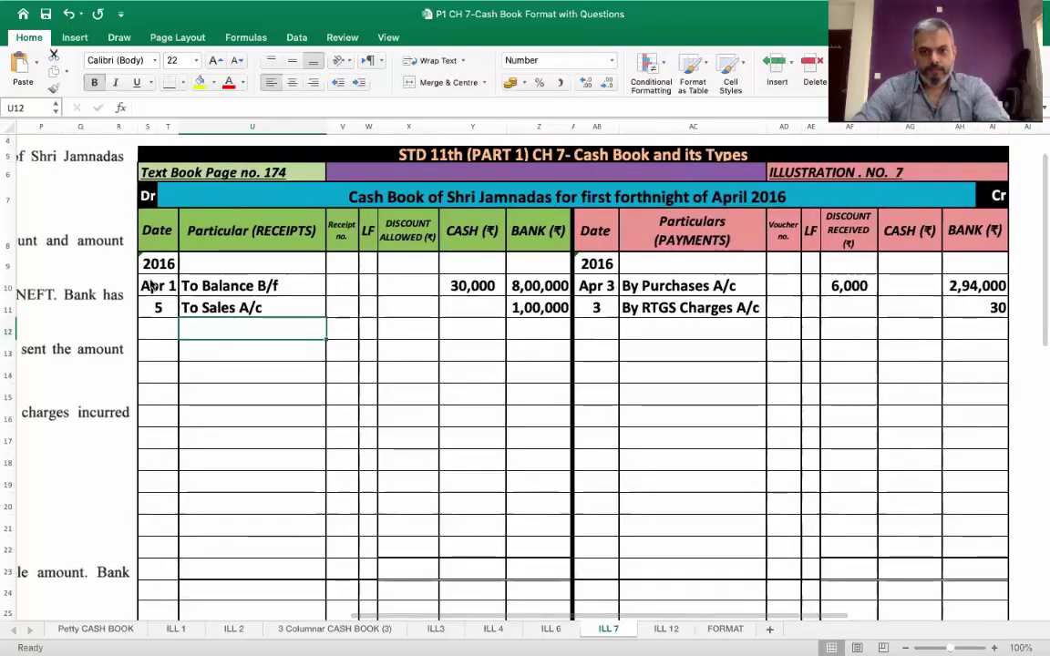
scroll(152, 286, "left", 5)
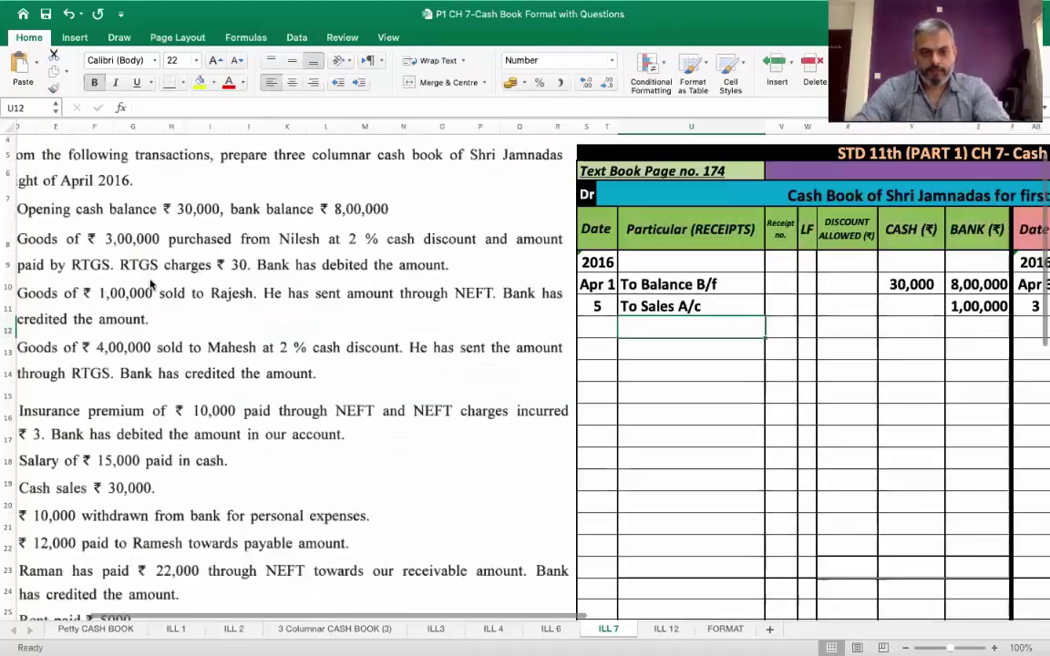
scroll(151, 284, "left", 2)
scroll(151, 283, "right", 1)
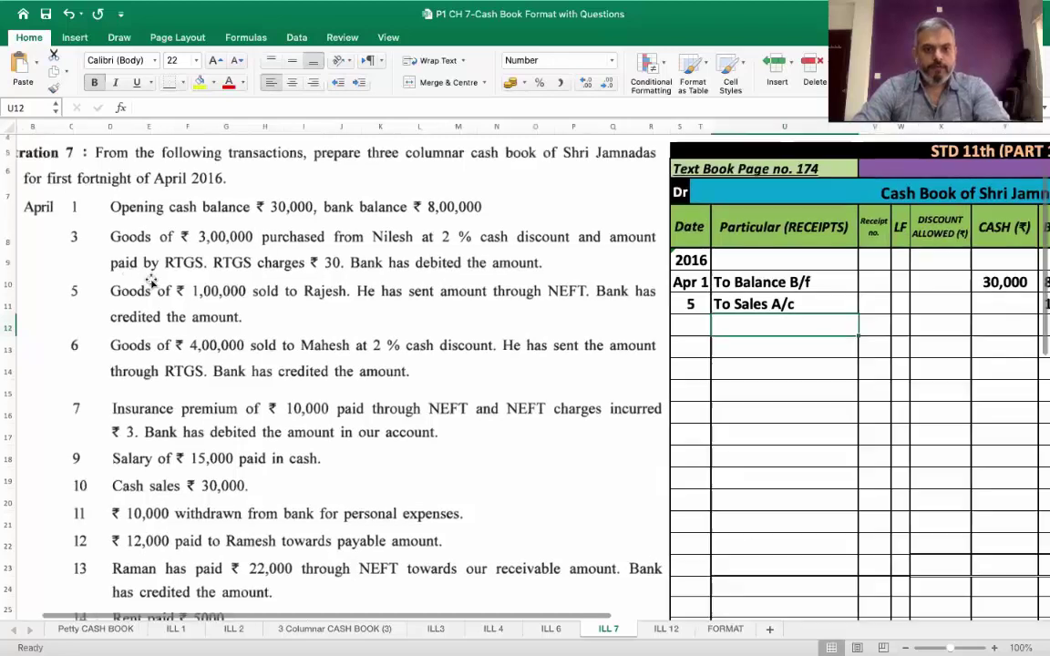
scroll(151, 283, "down", 3)
scroll(151, 283, "right", 1)
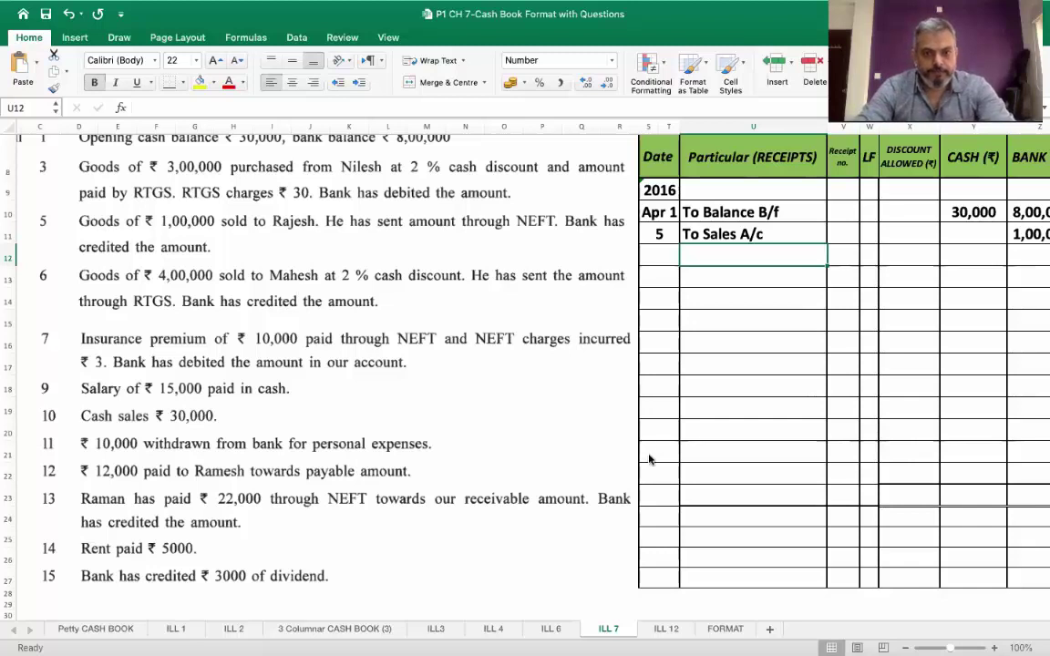
scroll(650, 460, "right", 10)
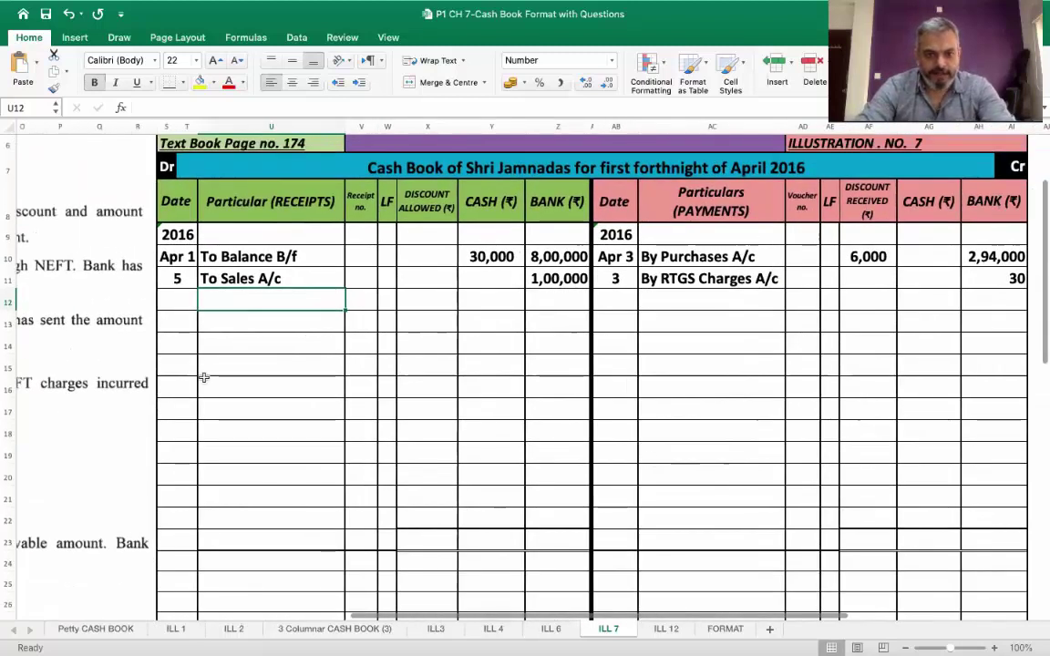
left_click(176, 300)
type("6")
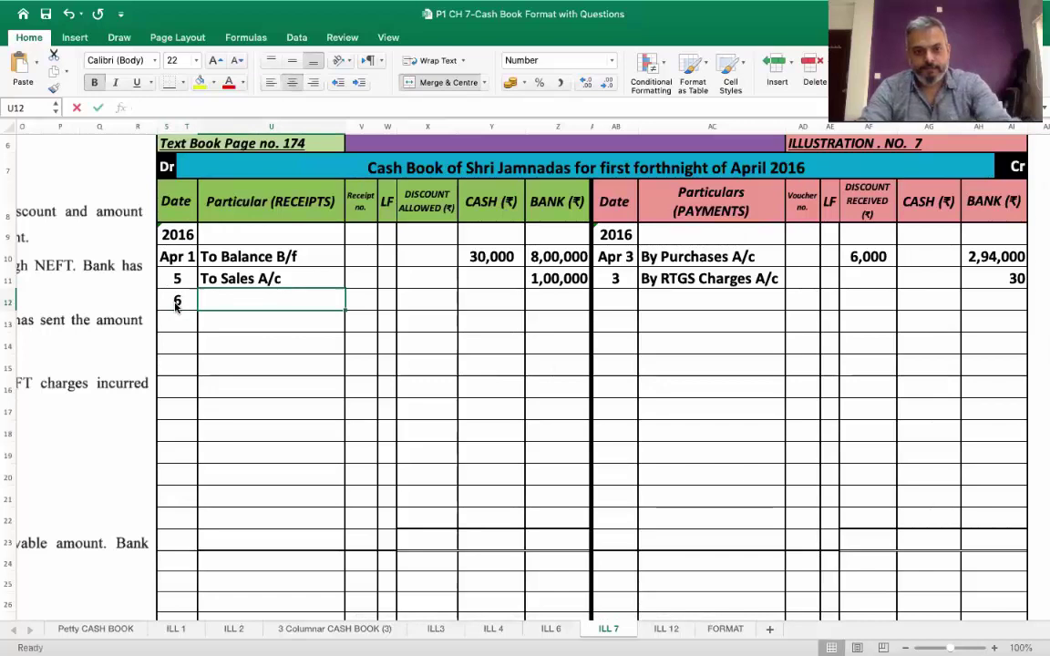
type("To Sales")
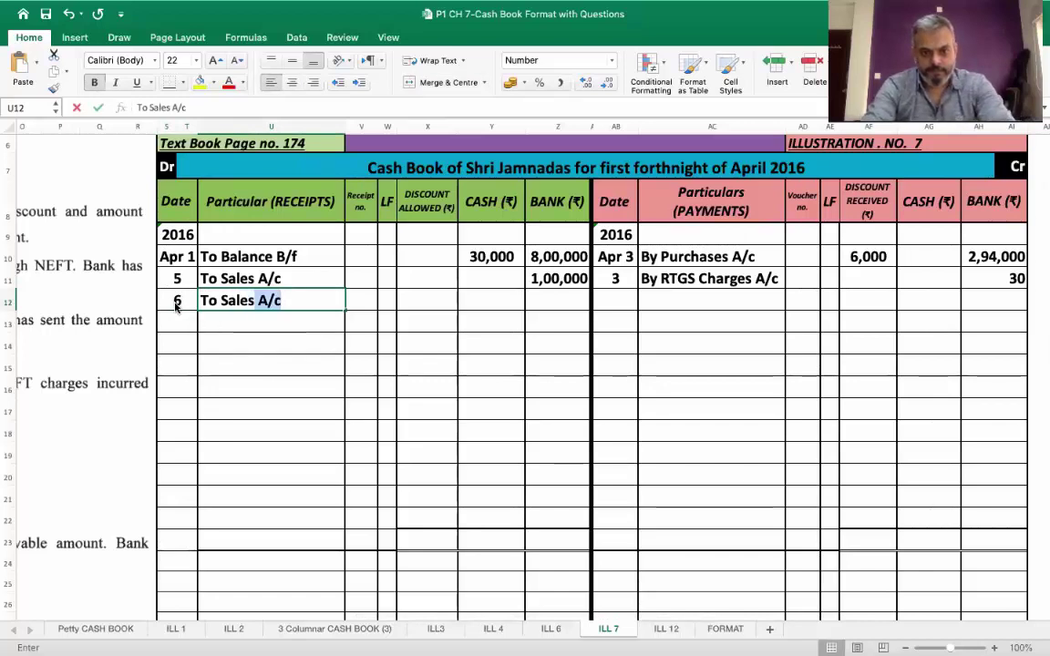
key("Tab")
Step: Check Illustration 7's April 6 transaction and record 8,000 as discount allowed in row 12 of the receipts side
key("Tab")
key("Tab")
scroll(176, 307, "left", 11)
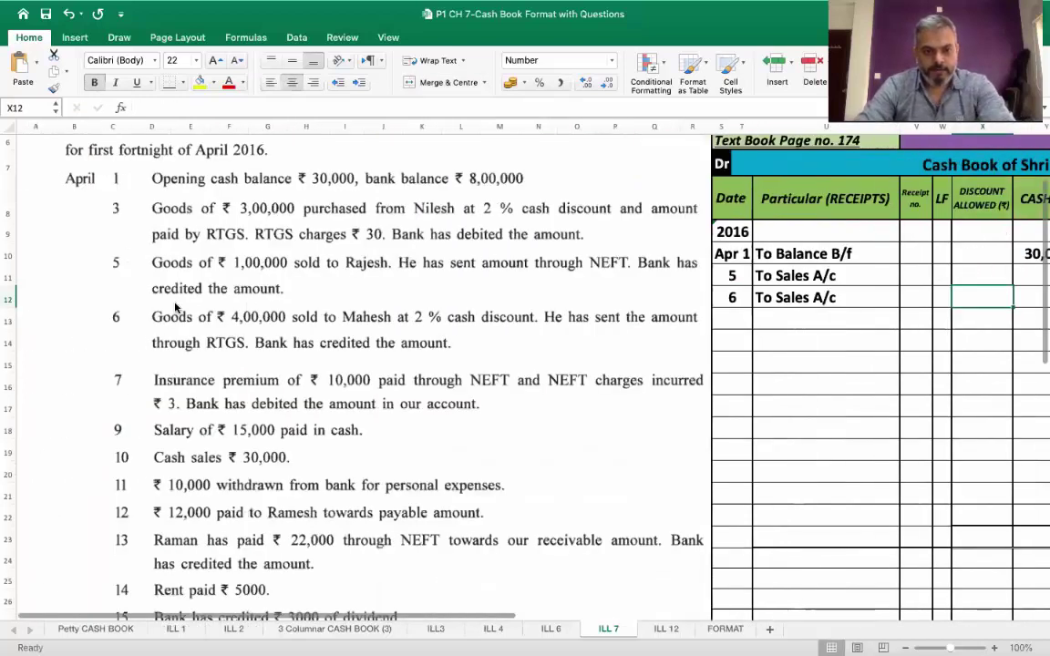
scroll(176, 307, "right", 2)
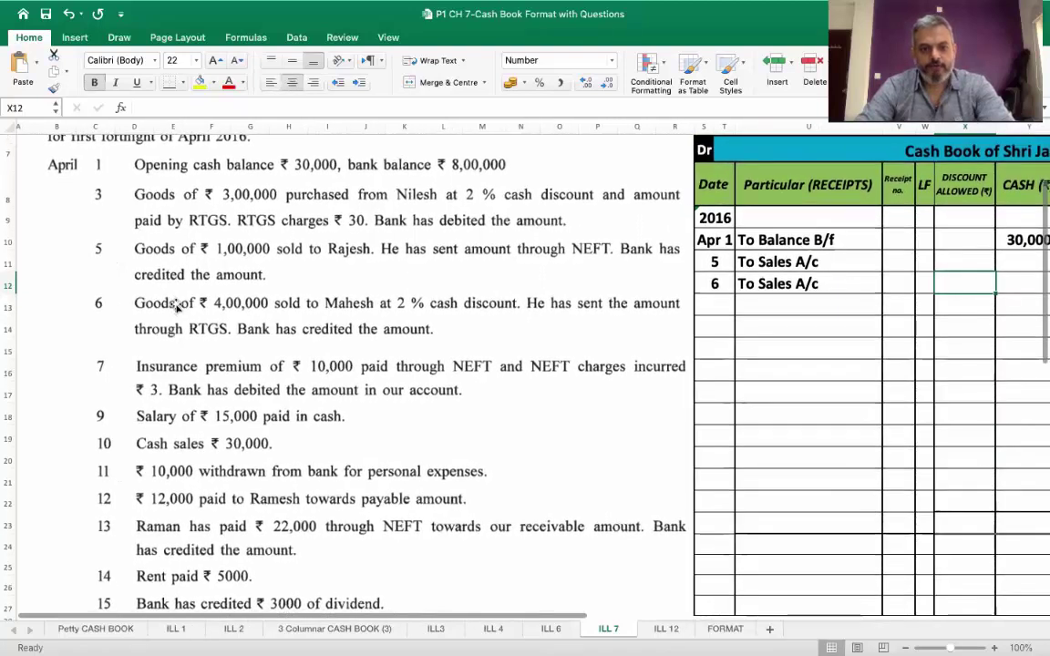
scroll(176, 307, "right", 10)
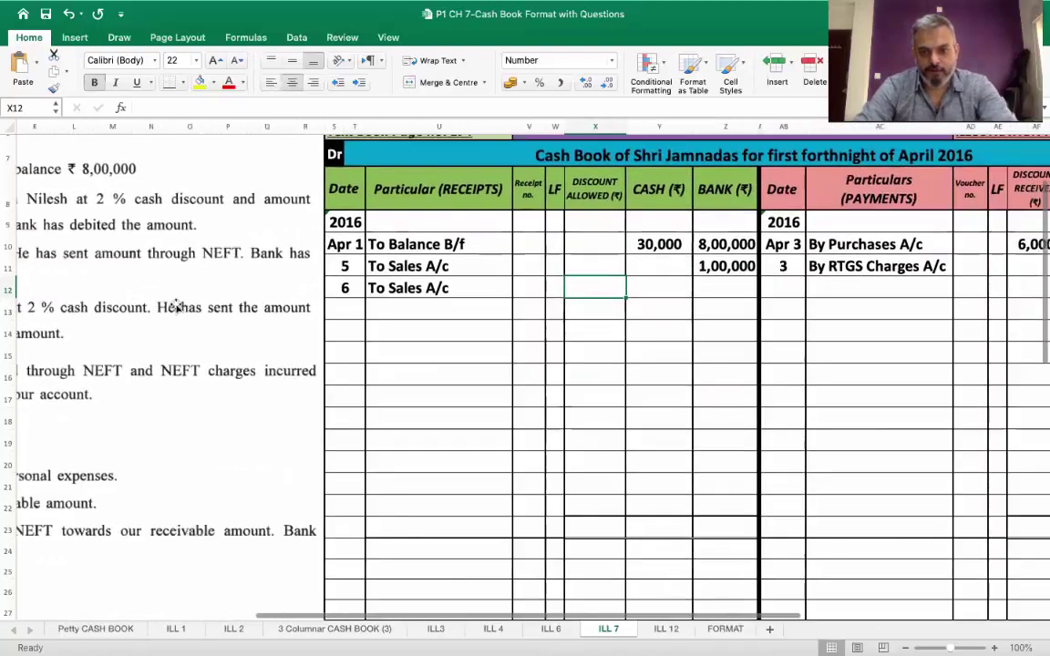
scroll(176, 307, "up", 1)
scroll(175, 307, "right", 1)
type("8000")
key("Tab")
key("Tab")
type("19")
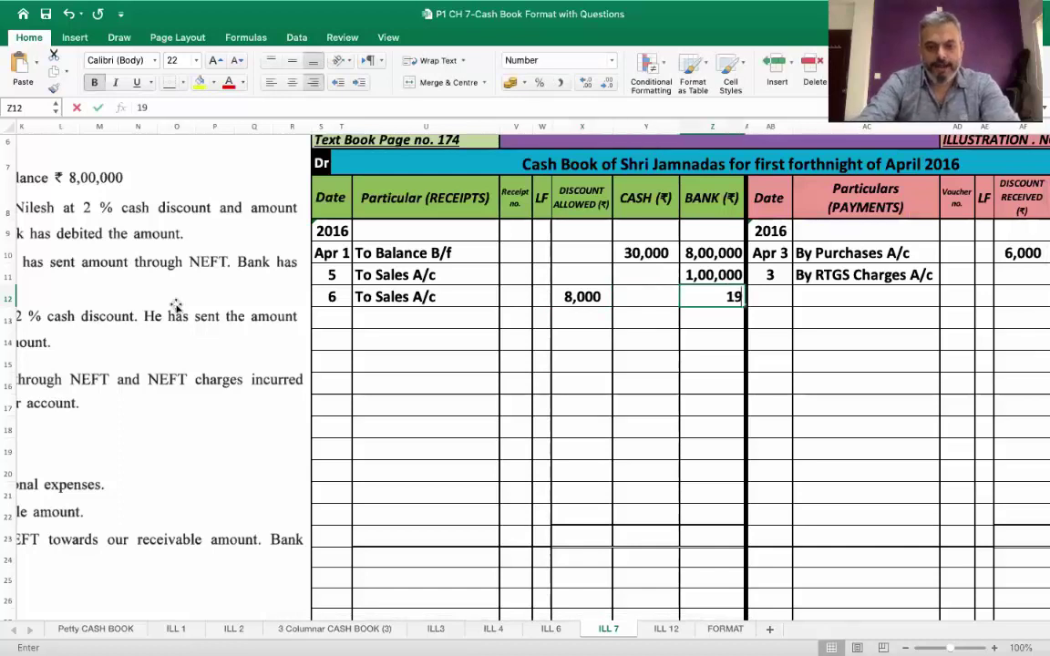
type("2000")
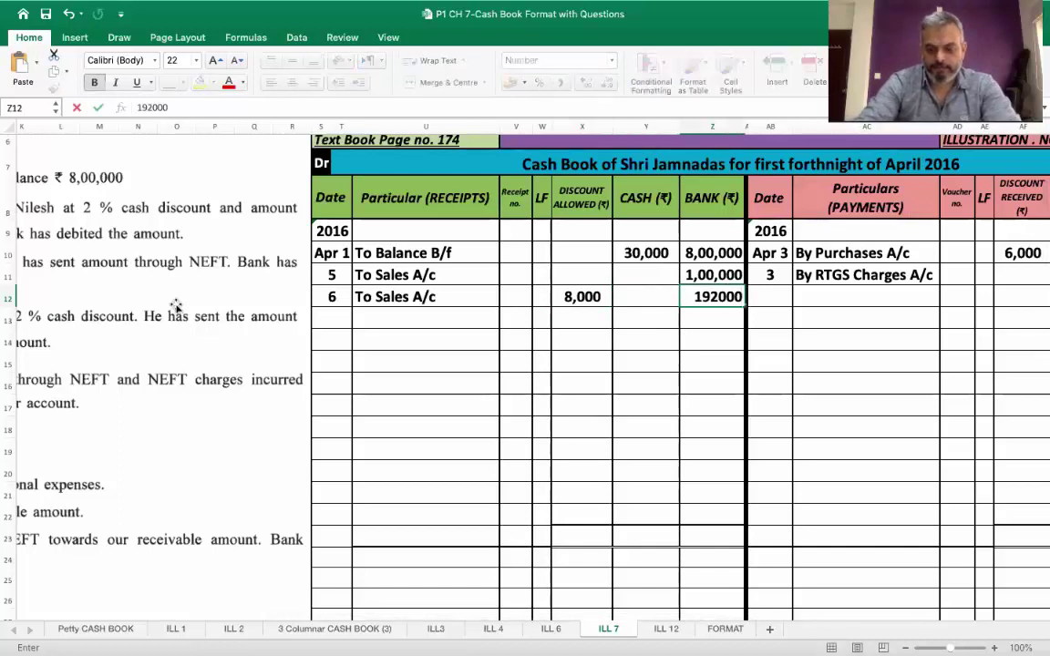
key("BackSpace")
key("BackSpace")
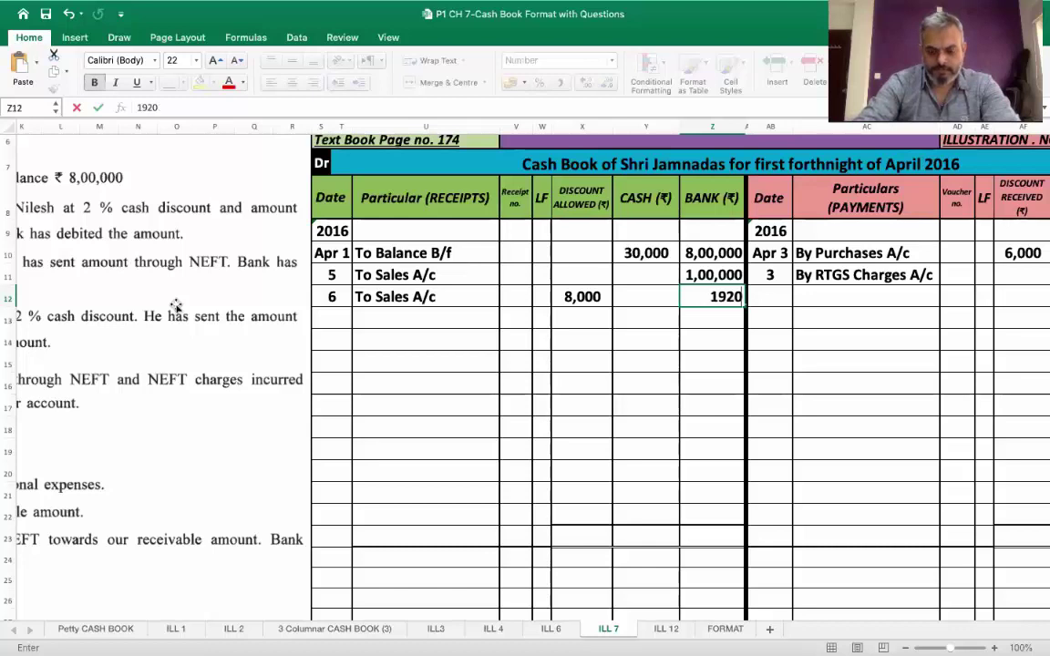
key("BackSpace")
key("BackSpace")
key("BackSpace")
key("BackSpace")
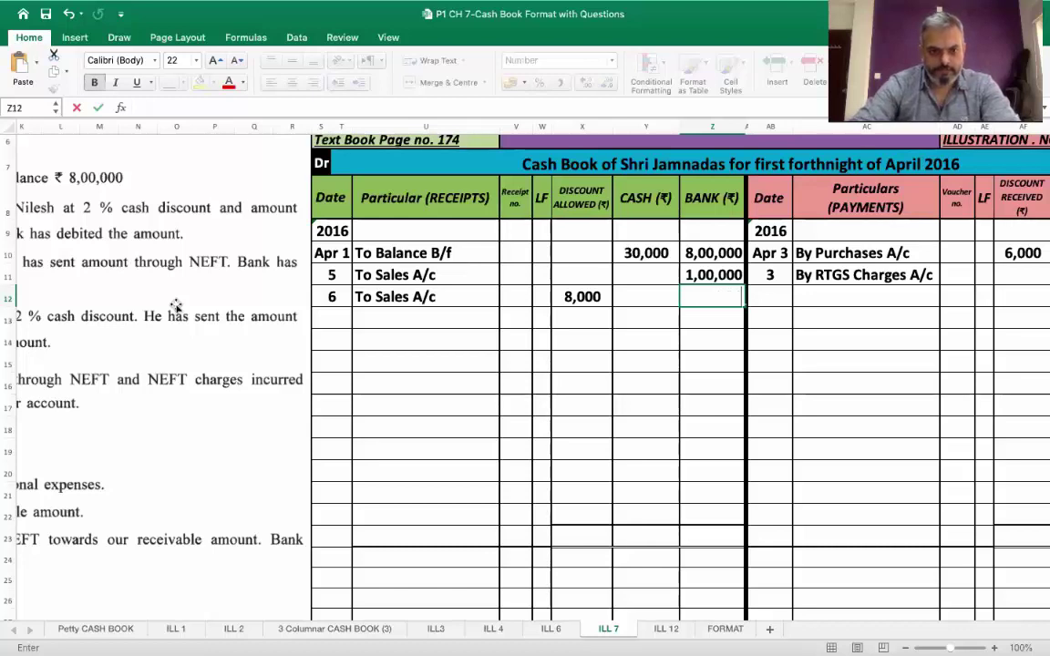
Step: Recheck the April 6 sale amount and record 3,92,000 in the receipts Bank column of row 12
scroll(176, 306, "left", 5)
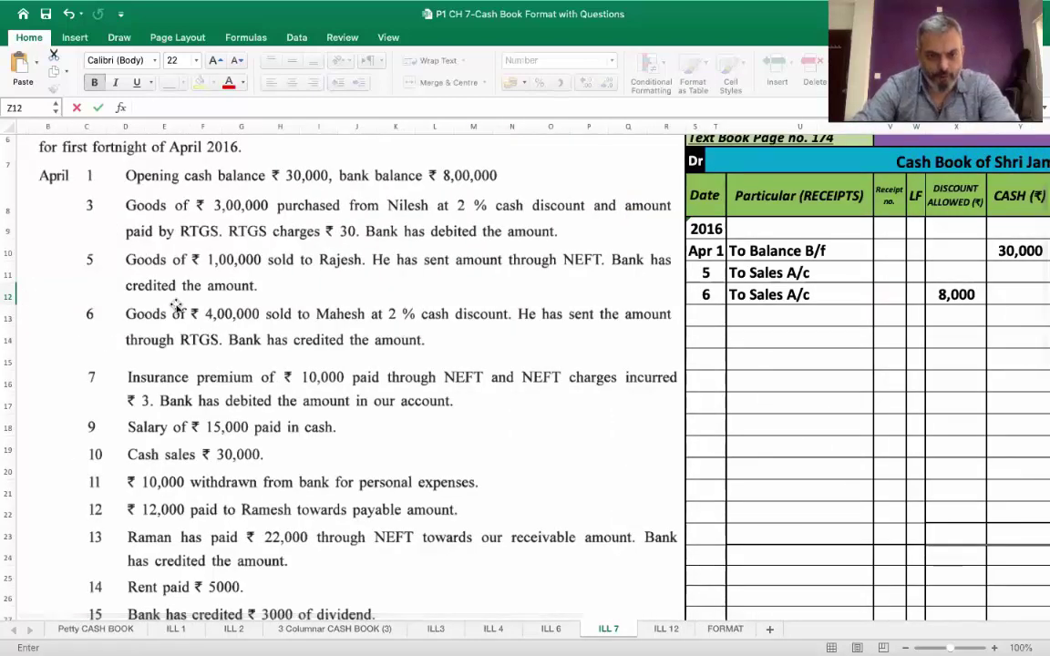
scroll(175, 305, "right", 3)
scroll(175, 305, "right", 5)
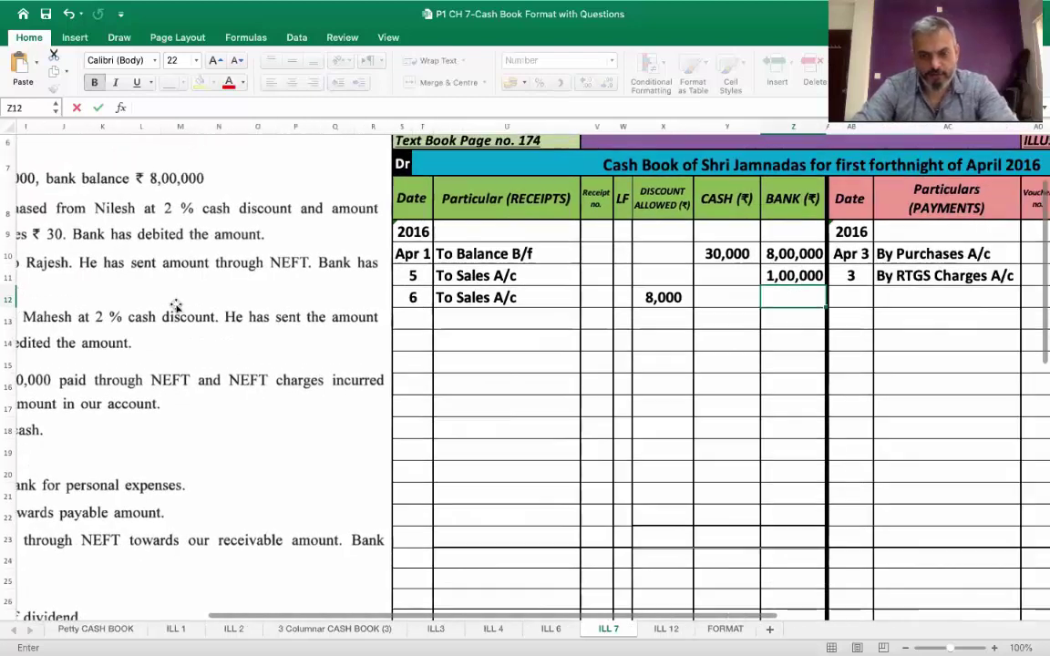
scroll(176, 305, "down", 1)
type("392000")
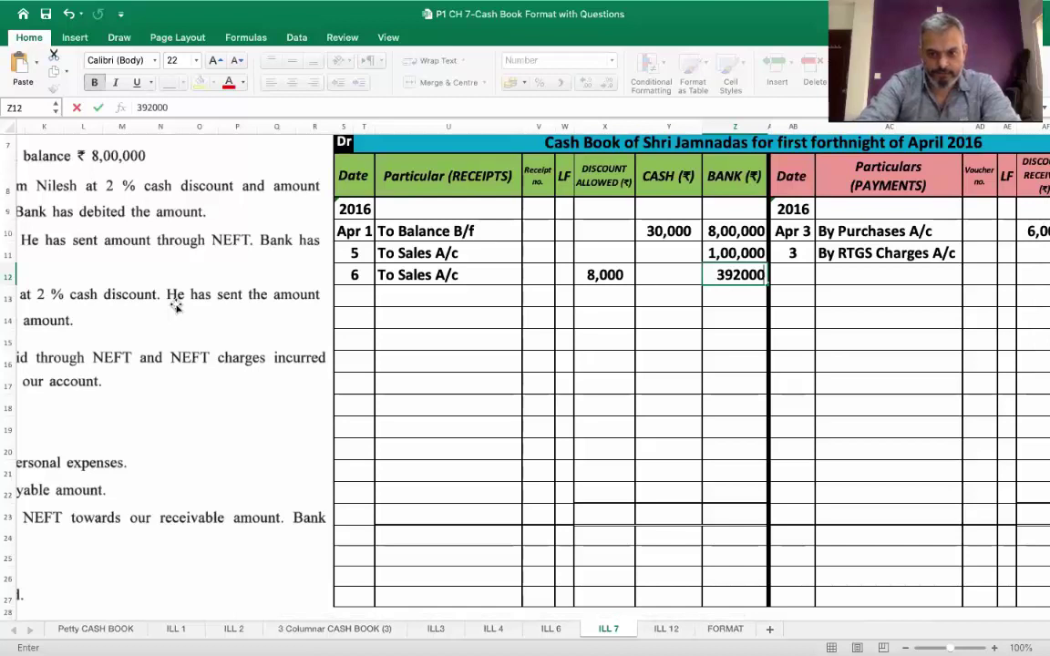
key("Left")
key("Left")
key("Left")
key("Left")
key("Left")
key("Right")
key("Right")
key("Right")
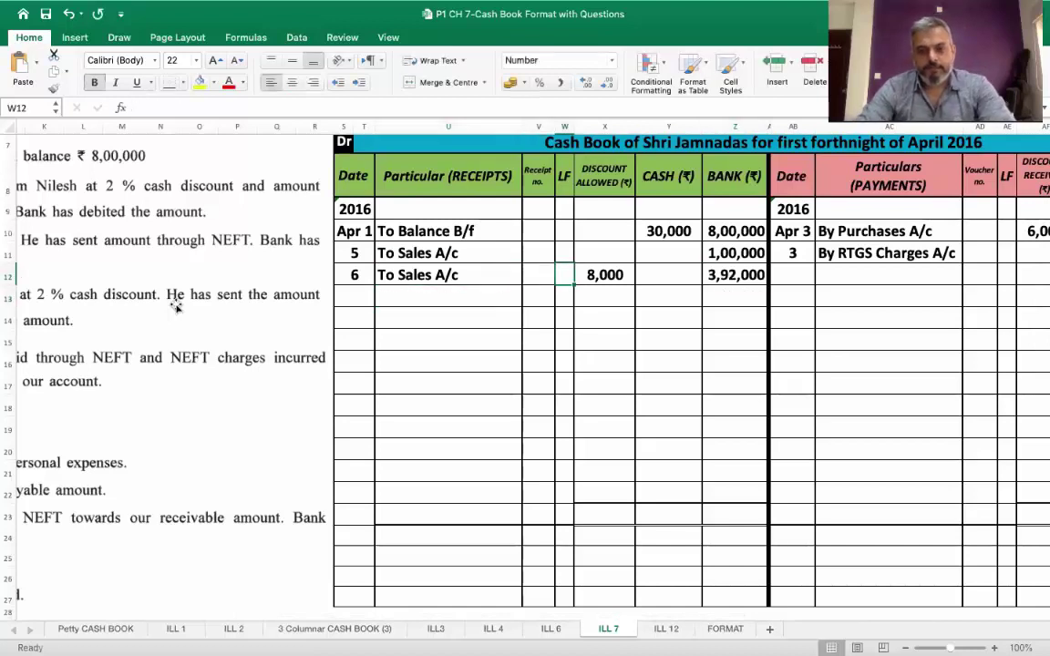
Step: Return to the problem text and read Illustration 7's April 7 transaction
key("Left")
key("Left")
key("Left")
key("Left")
key("Left")
key("Left")
key("Left")
key("Left")
key("Left")
key("Left")
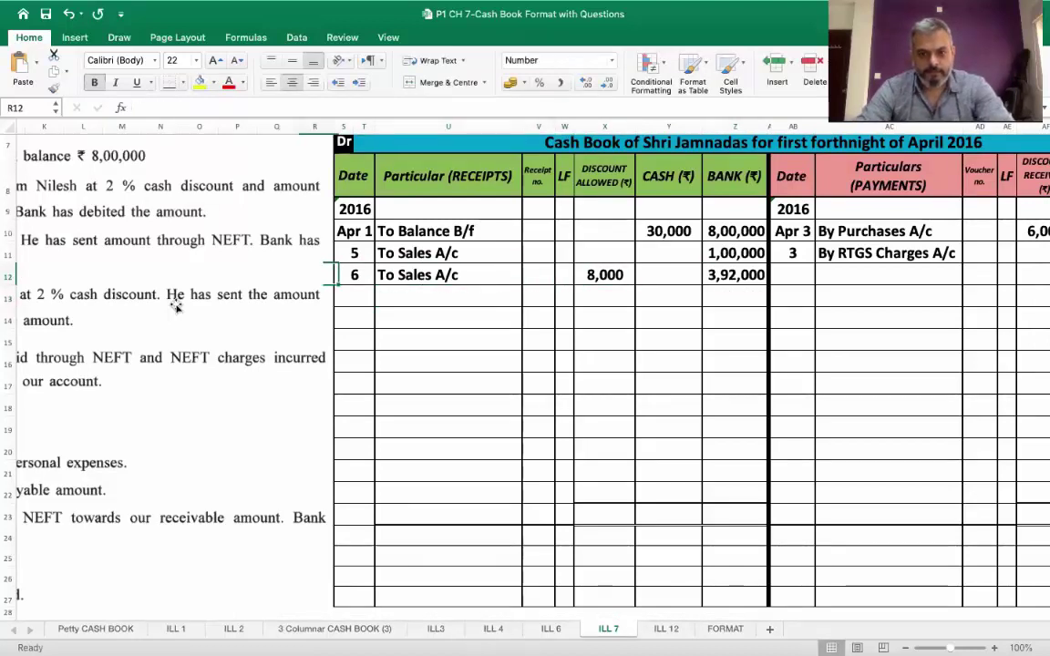
scroll(176, 306, "left", 10)
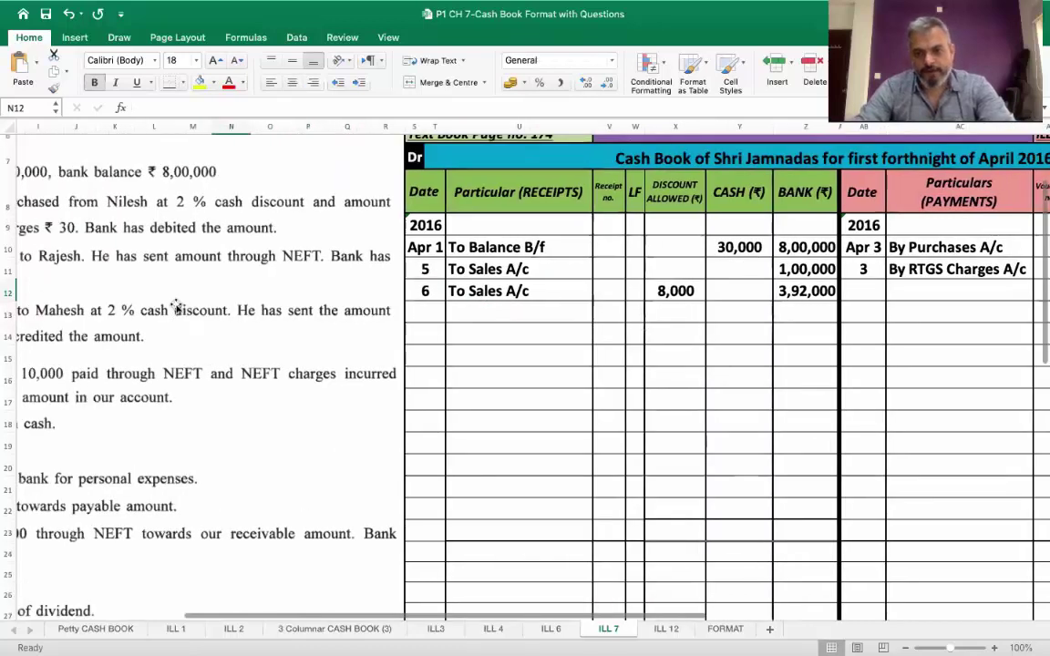
scroll(175, 306, "down", 2)
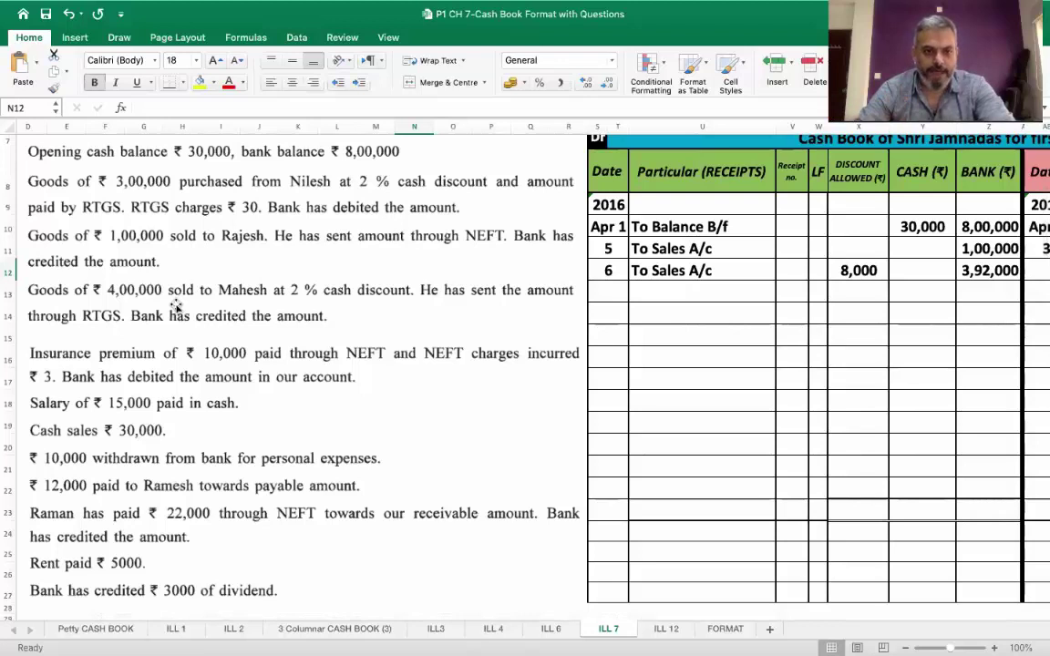
scroll(176, 306, "left", 3)
scroll(176, 306, "down", 1)
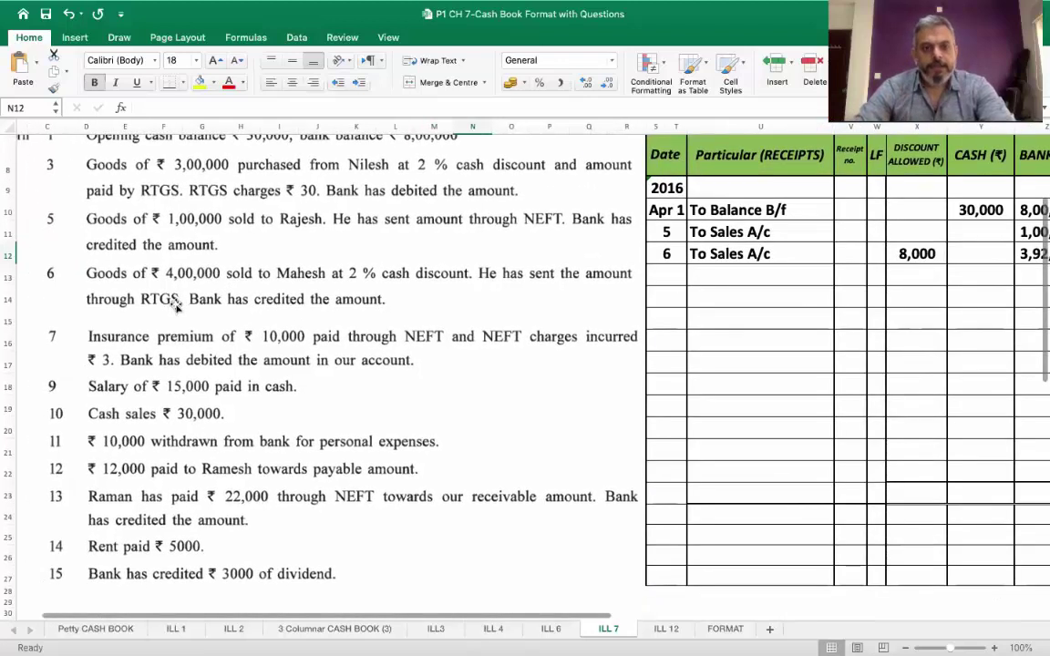
scroll(177, 307, "down", 1)
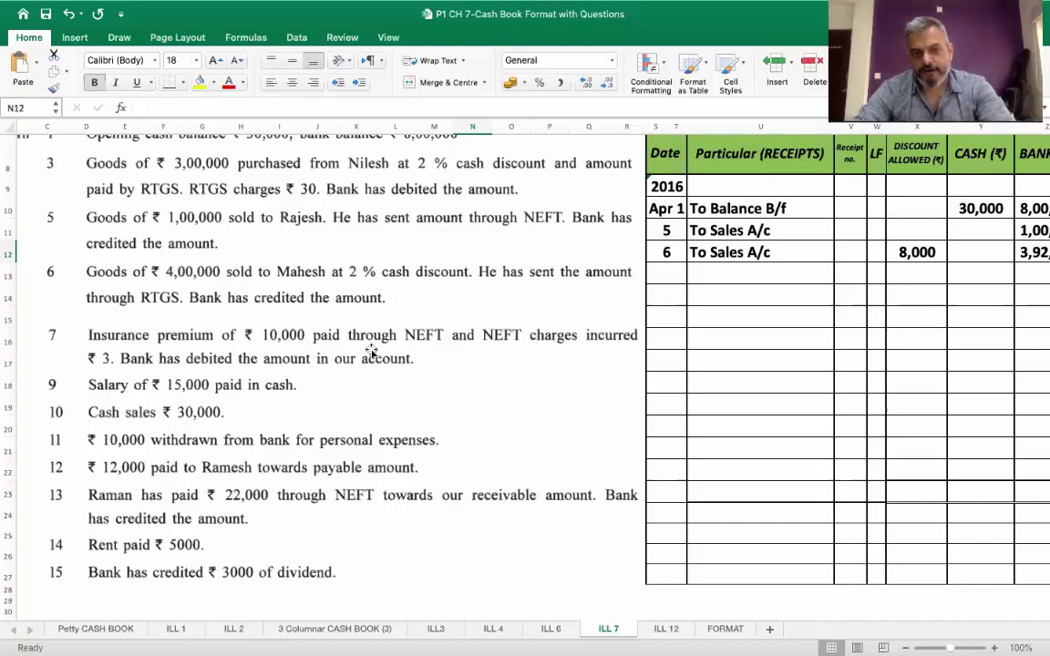
scroll(372, 353, "left", 1)
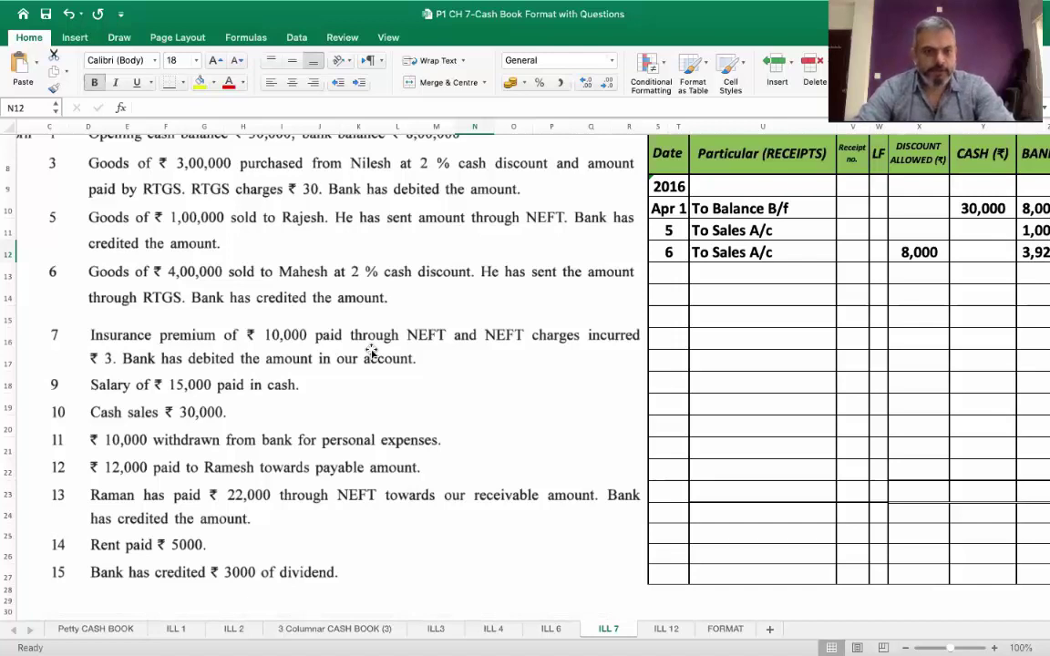
scroll(372, 352, "right", 1)
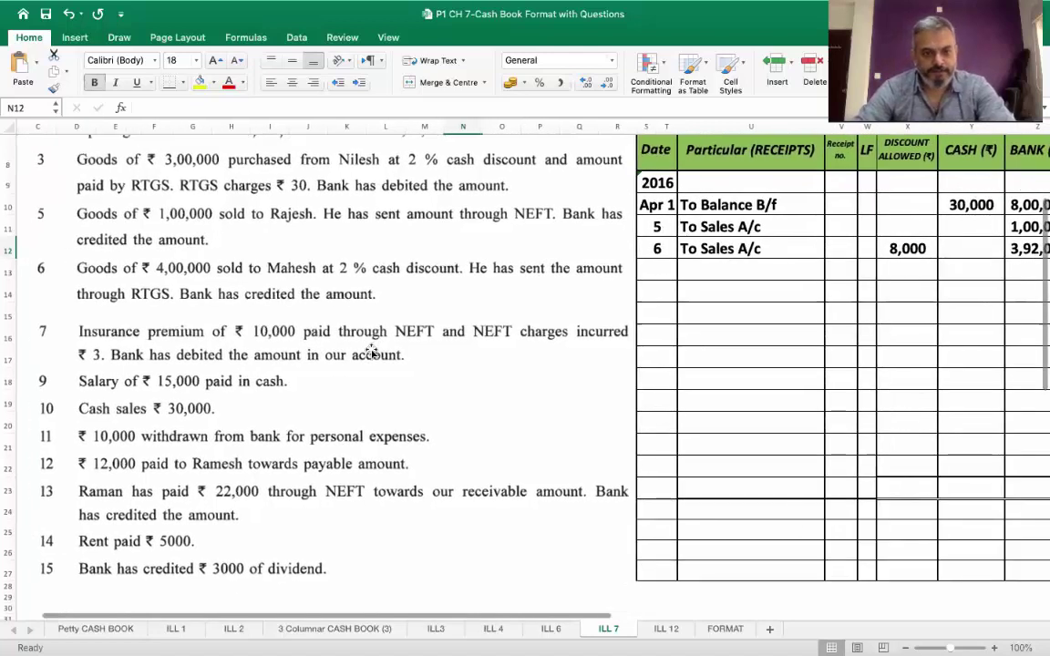
Step: Enter date 7 with "By Insurance Pre. A/c" in row 12 of the payments side
scroll(372, 353, "right", 10)
scroll(372, 352, "up", 1)
left_click(499, 285)
type("7")
key("Tab")
scroll(500, 288, "up", 1)
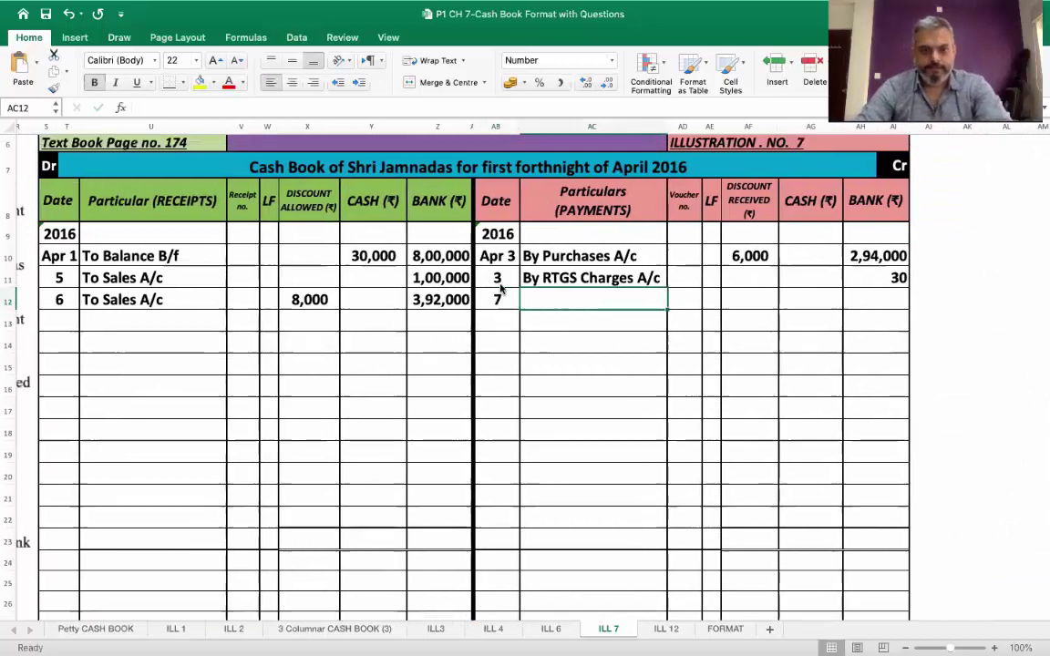
scroll(500, 288, "up", 1)
type("By ")
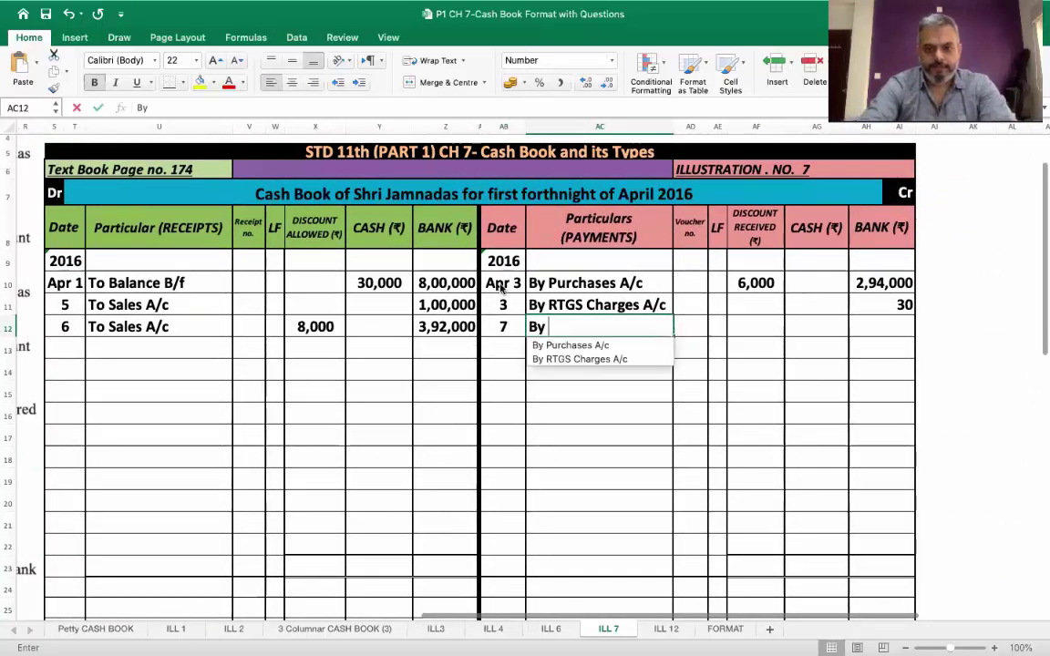
type("Insur")
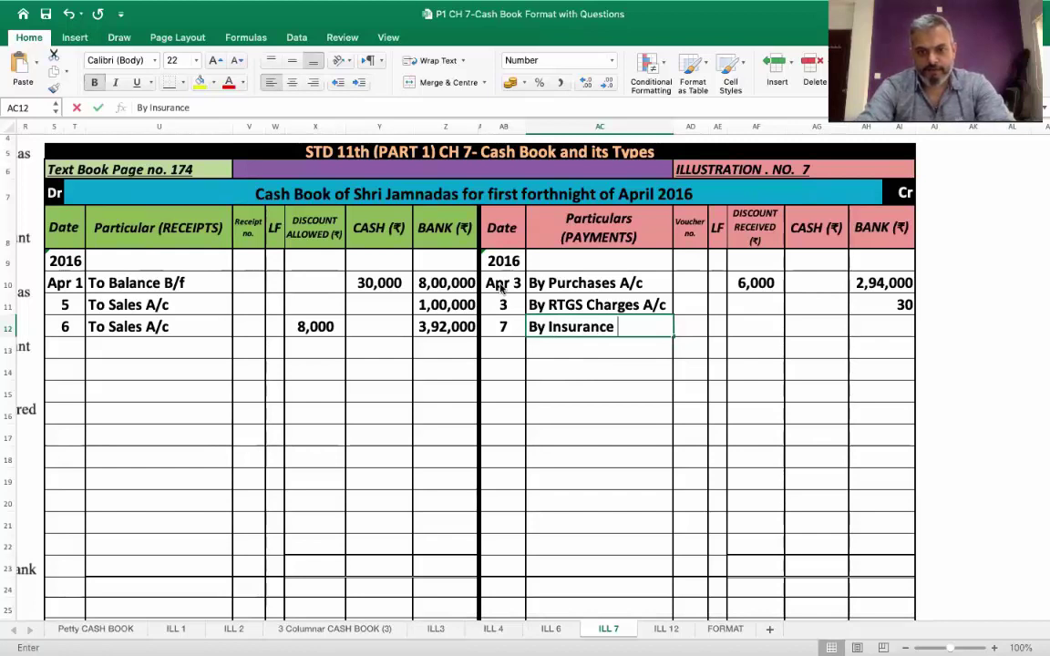
type("ance")
key("BackSpace")
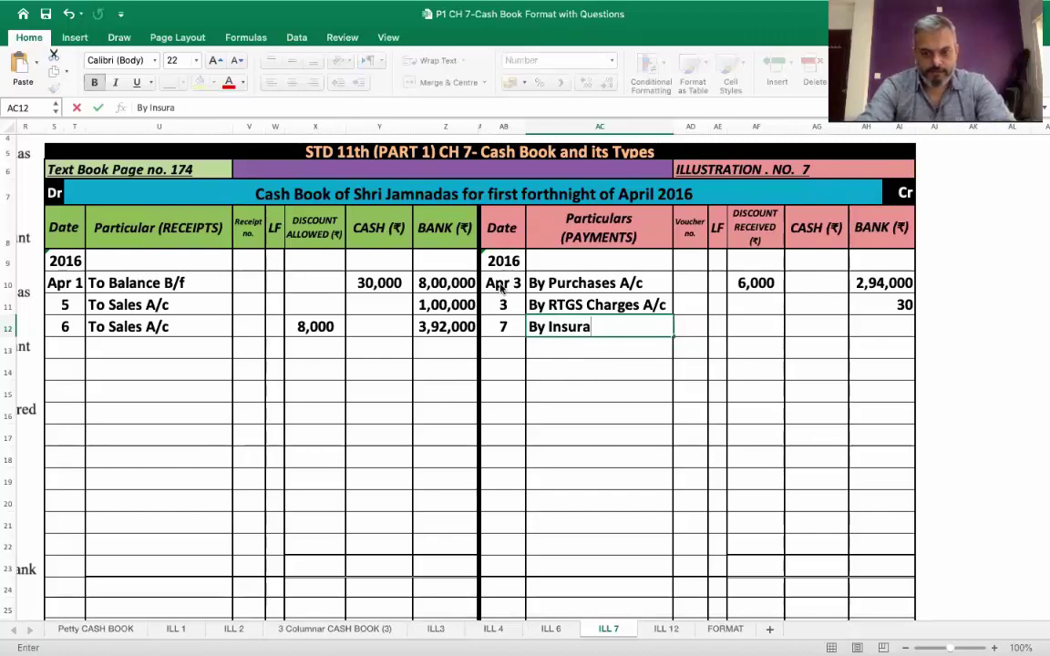
type("nce ")
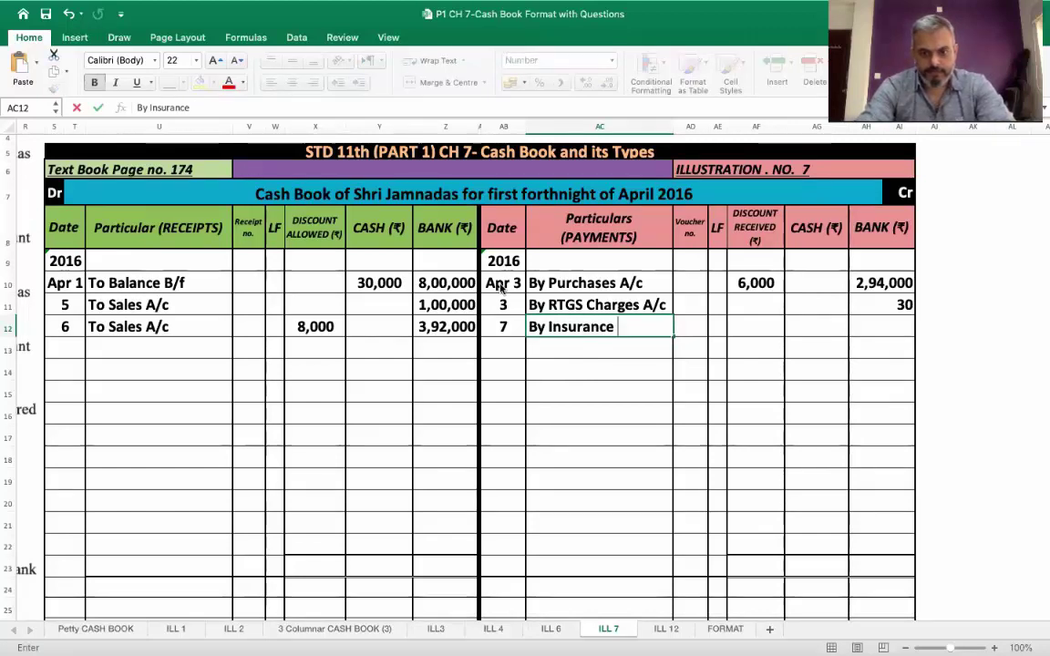
type("Pre. A/c")
Step: Record 10,000 in the payments Bank column for the Apr 7 insurance premium
key("Tab")
key("Tab")
key("Tab")
key("Tab")
key("Tab")
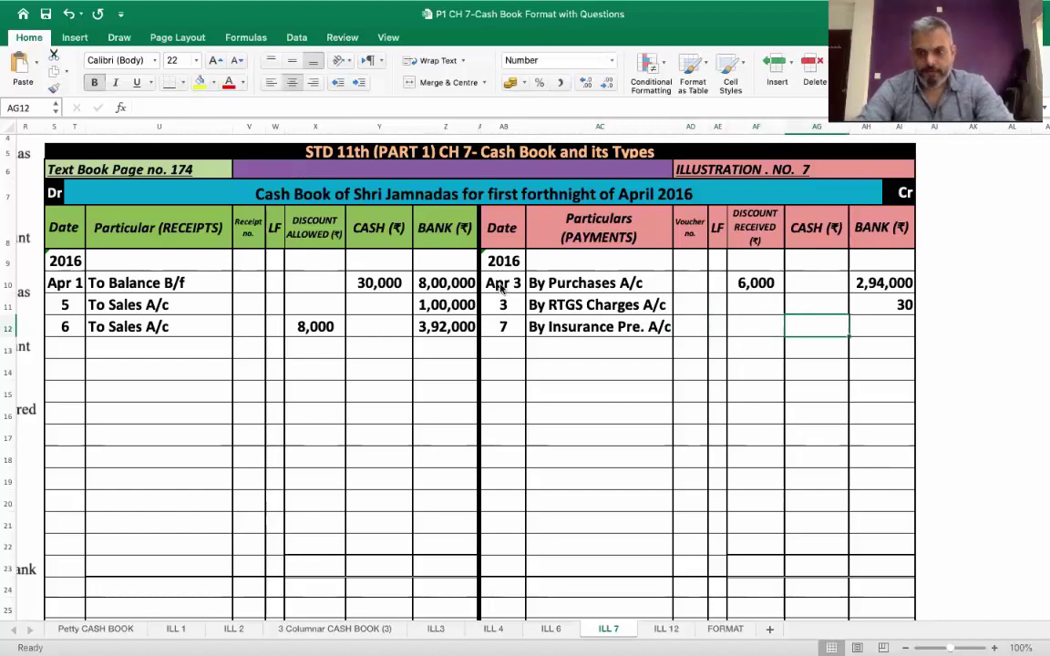
type("10000")
key("Return")
Step: Enter date 7 with "By NEFT Charges A/c" in row 13 of the payments side
type("7")
key("Tab")
type("By N")
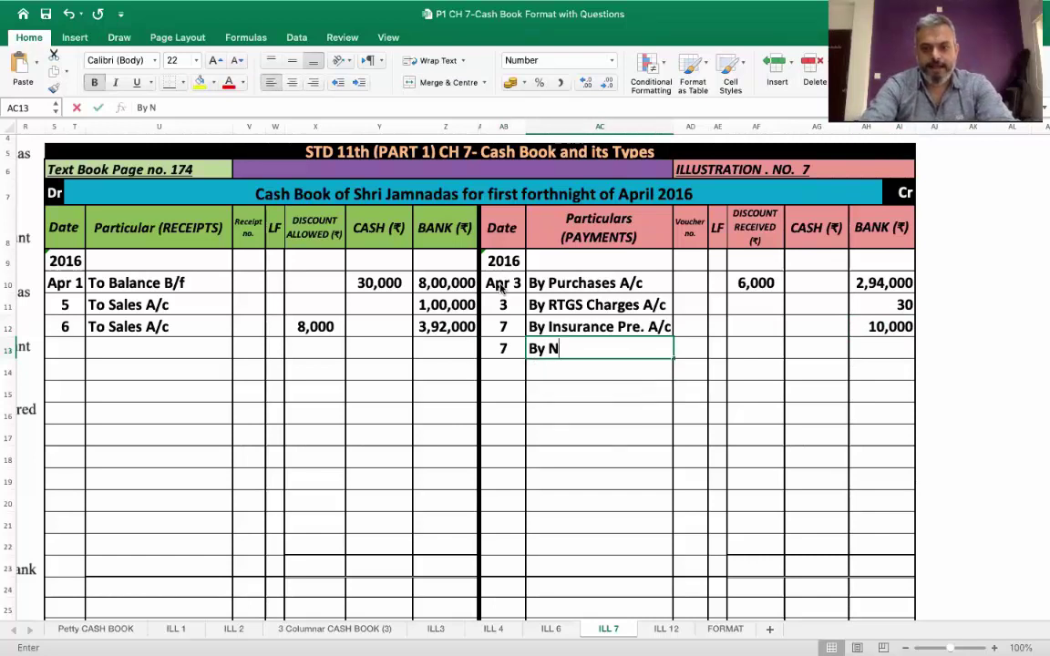
type("eft Charges A")
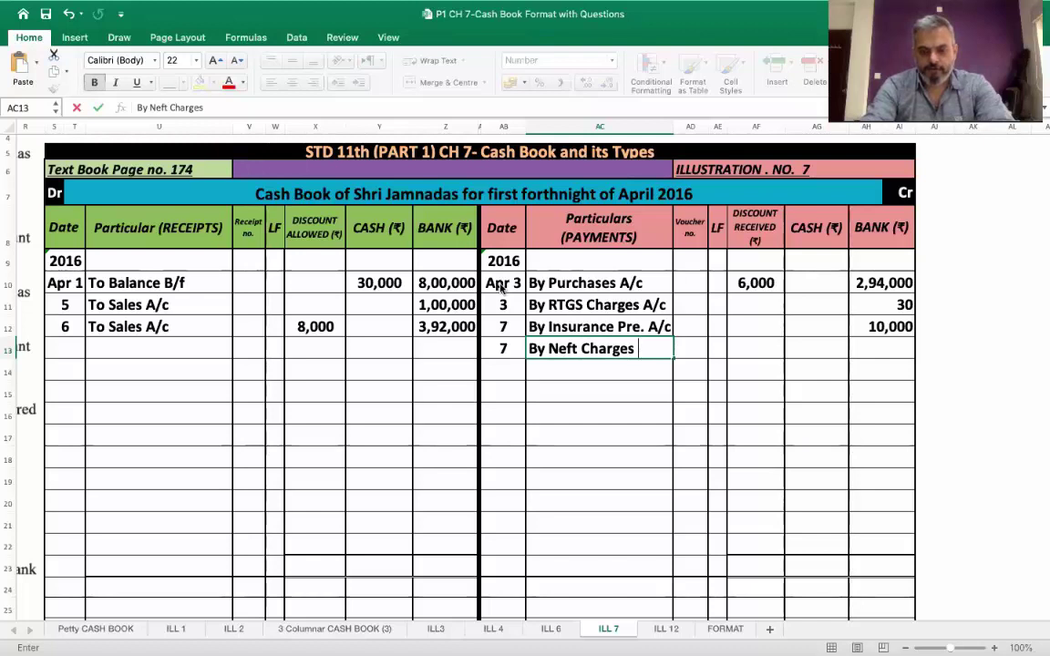
key("BackSpace")
key("BackSpace")
key("BackSpace")
key("BackSpace")
key("BackSpace")
key("BackSpace")
key("BackSpace")
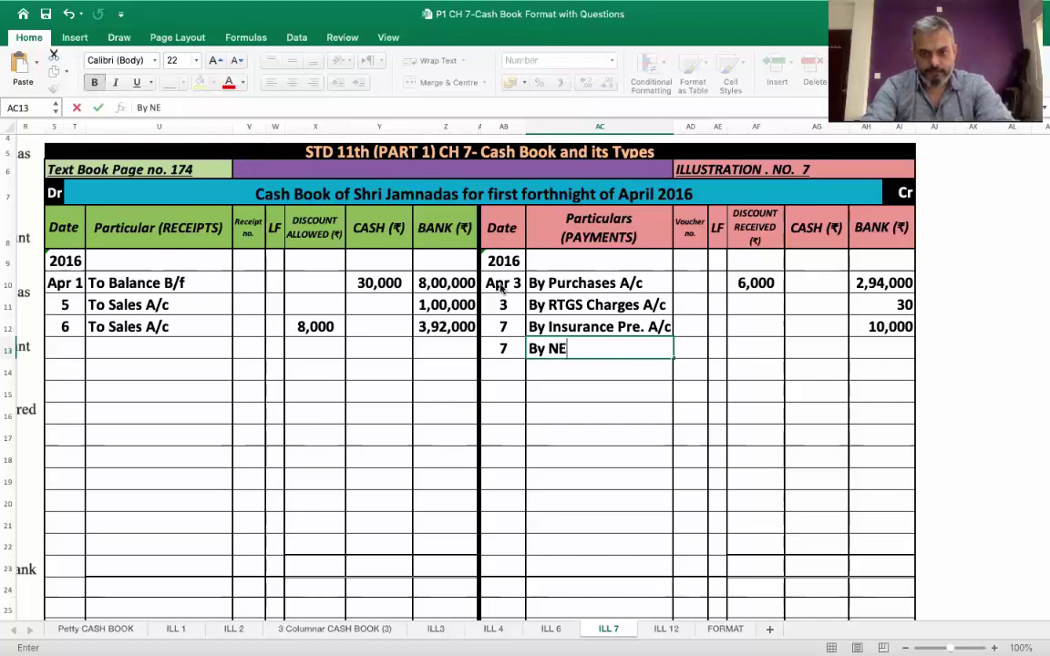
type("T Charges A/c")
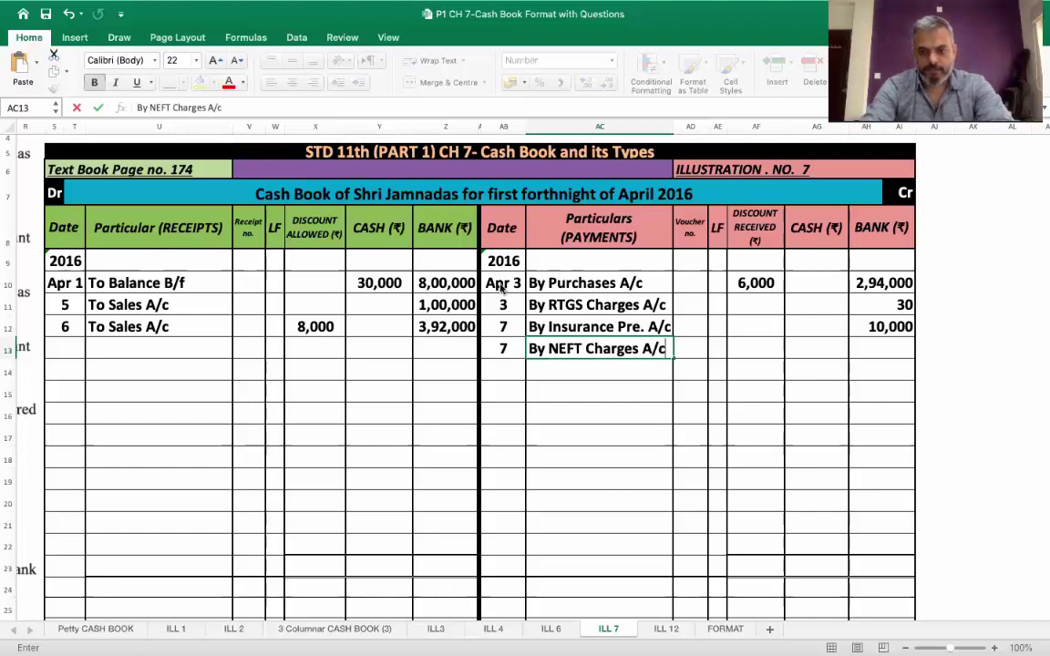
Step: Record 3 in the payments Bank column for the Apr 7 NEFT charges
key("Tab")
key("Tab")
key("Tab")
key("Tab")
key("Tab")
type("3")
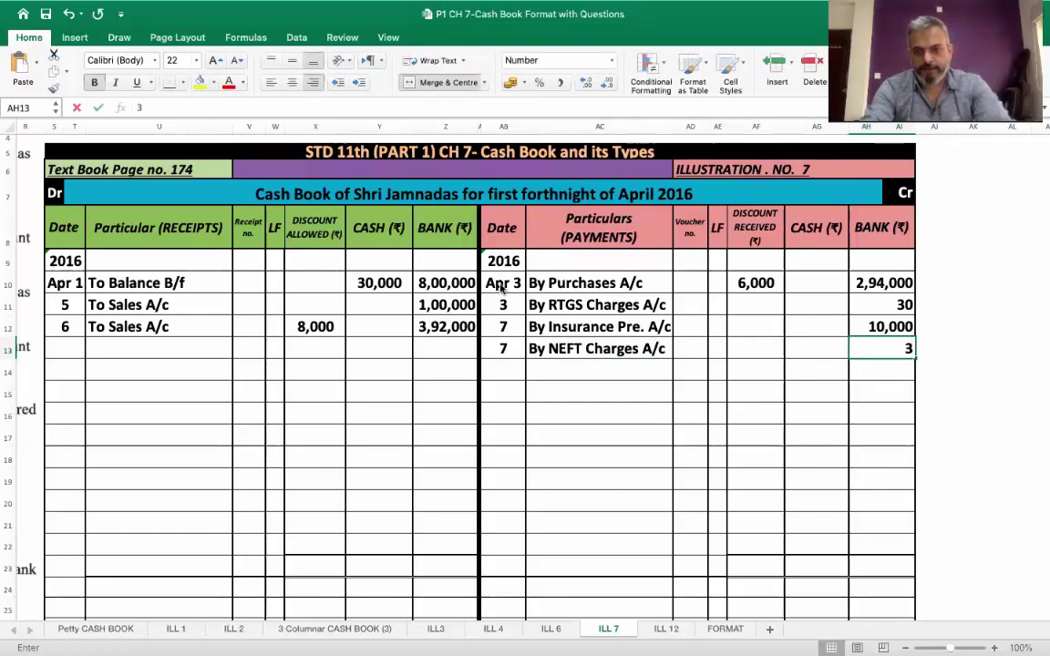
key("Return")
Step: Read the transactions that follow April 7 in Illustration 7's problem text, starting with April 9
scroll(500, 288, "left", 1)
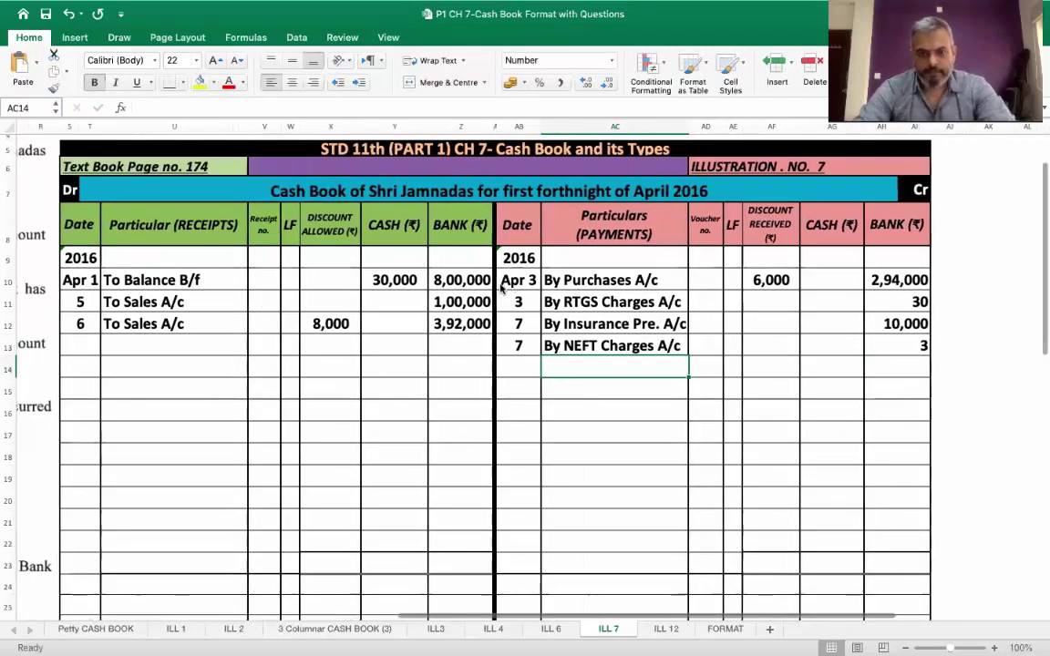
scroll(500, 288, "left", 10)
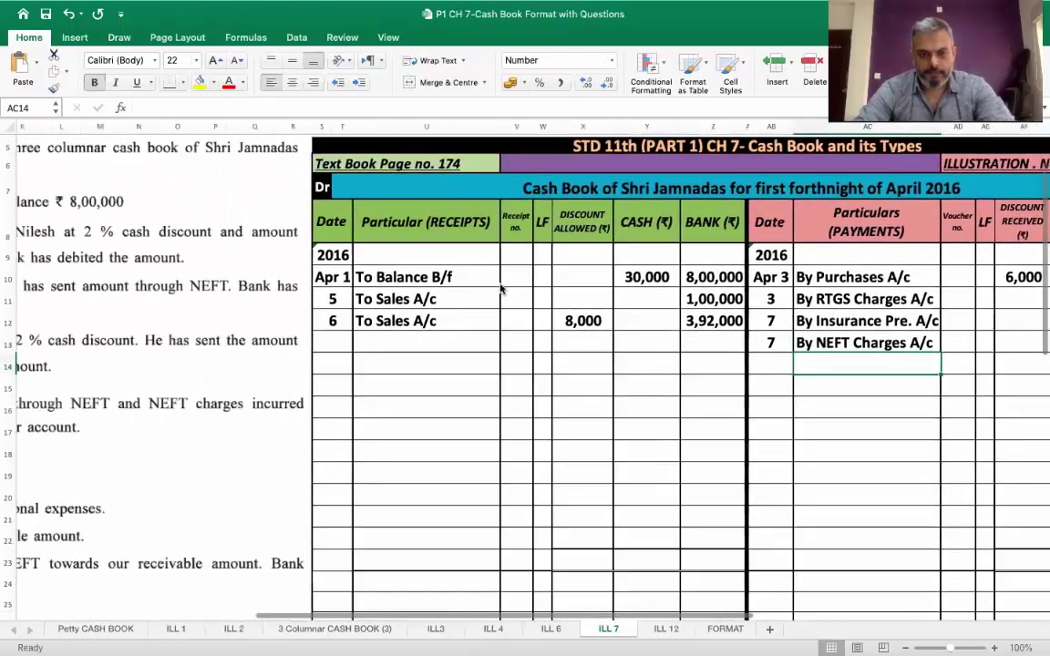
scroll(500, 288, "left", 10)
scroll(500, 288, "down", 5)
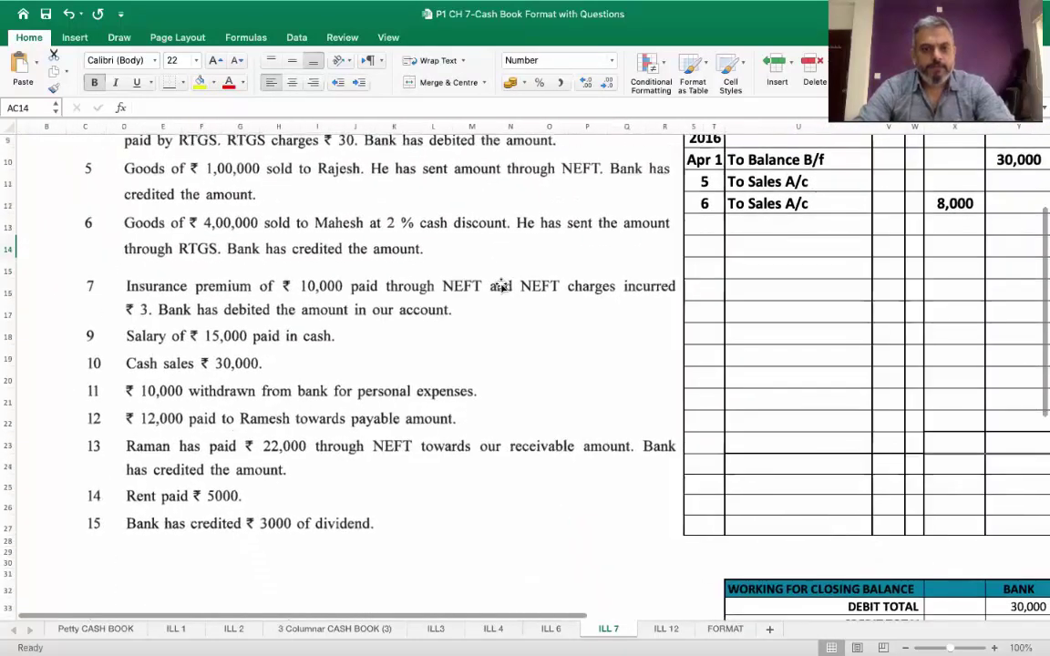
scroll(500, 288, "down", 2)
scroll(501, 286, "up", 1)
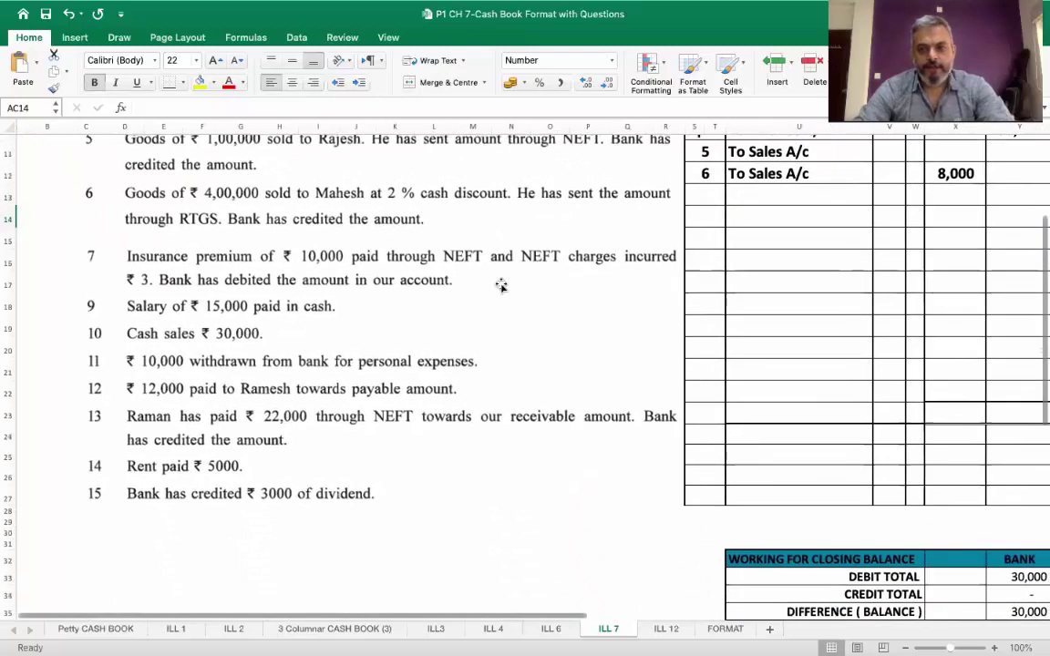
scroll(500, 286, "up", 2)
scroll(500, 286, "right", 5)
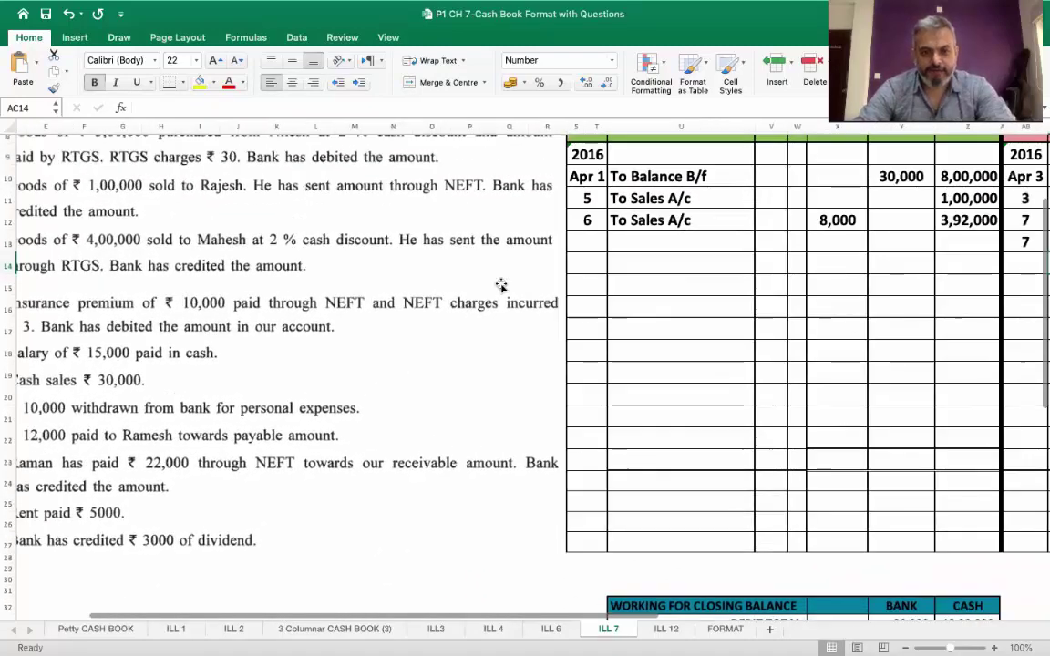
scroll(500, 286, "down", 2)
scroll(501, 286, "left", 6)
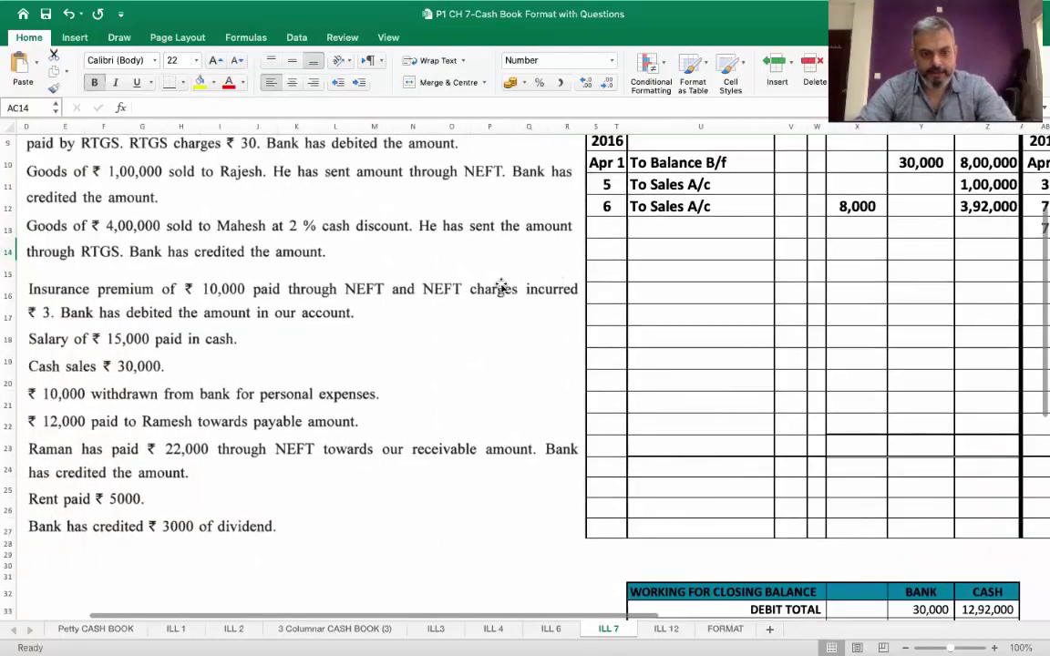
Step: Enter date 9 with "By Salary A/c" in row 14 of the payments side
scroll(500, 286, "right", 10)
scroll(501, 286, "up", 3)
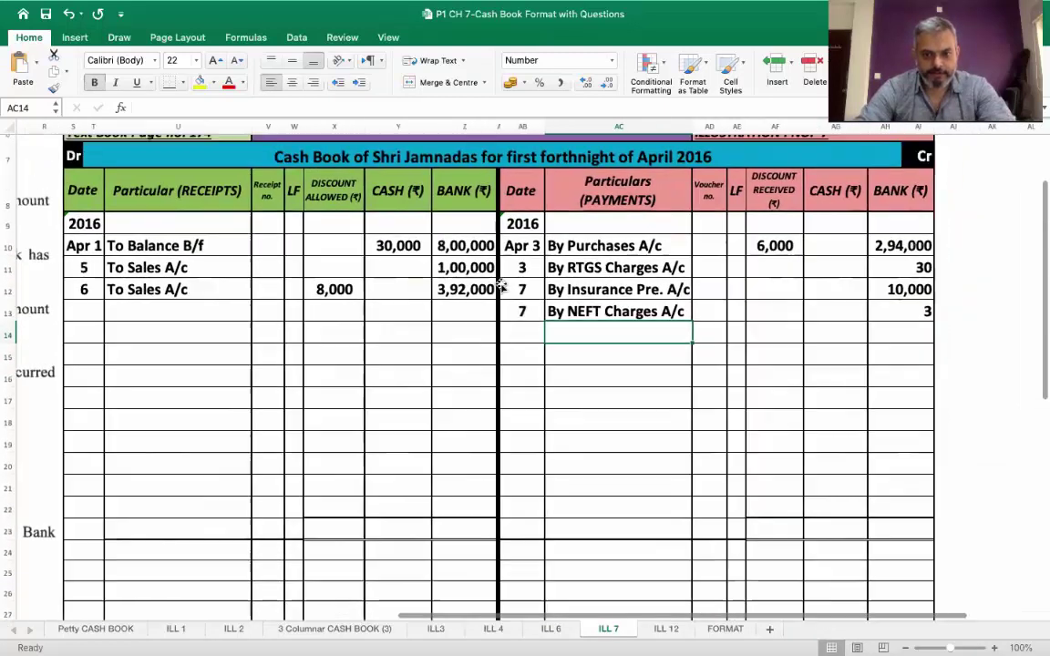
scroll(500, 286, "up", 3)
left_click(536, 395)
type("9")
key("Tab")
type("By Salary A/c")
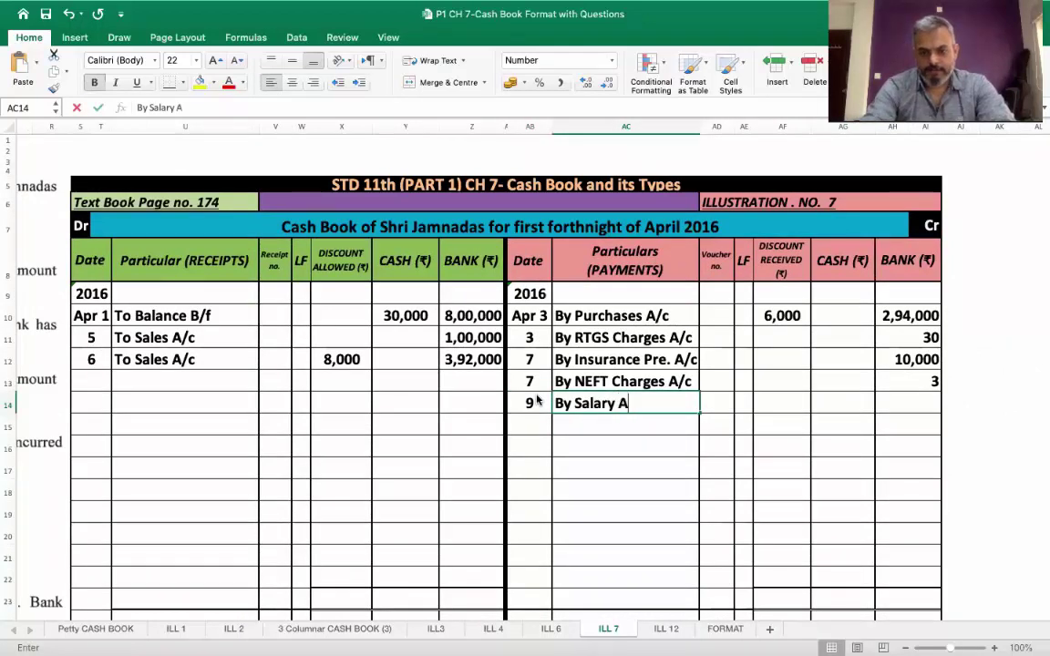
Step: Record 15,000 in the payments Cash column for the Apr 9 salary
key("Tab")
key("Tab")
key("Tab")
key("Tab")
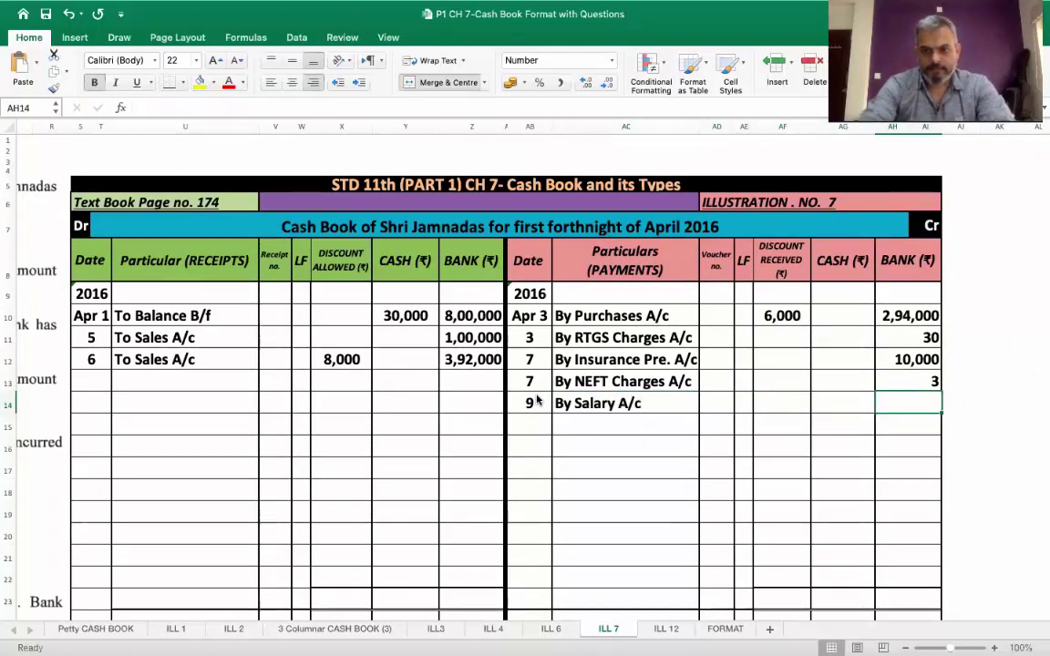
type("1,50,000")
key("Return")
key("Up")
type("15000")
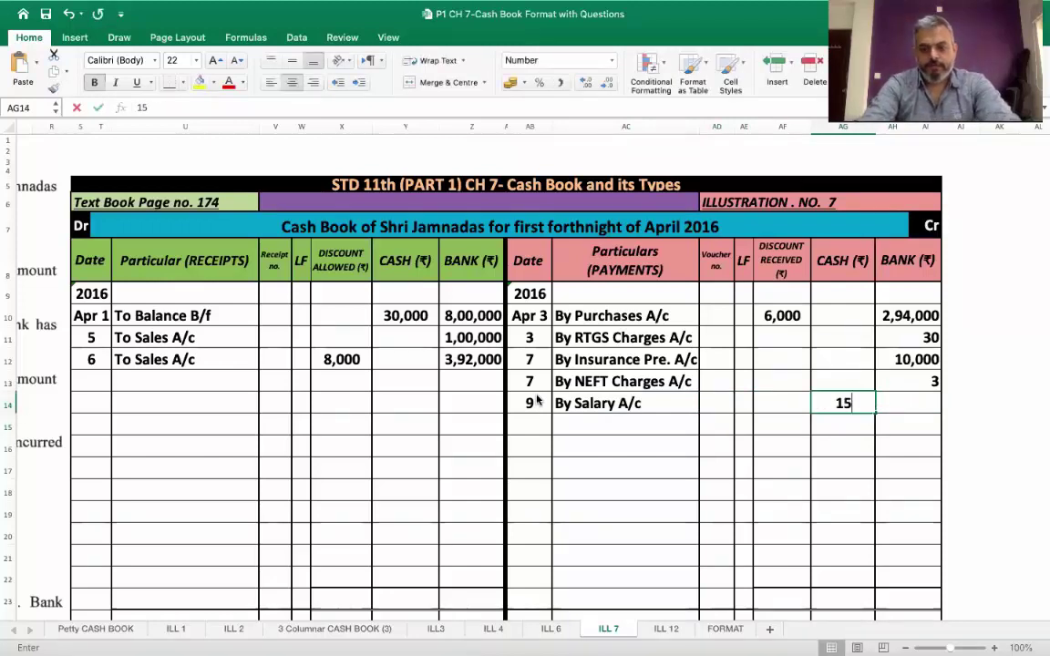
key("Return")
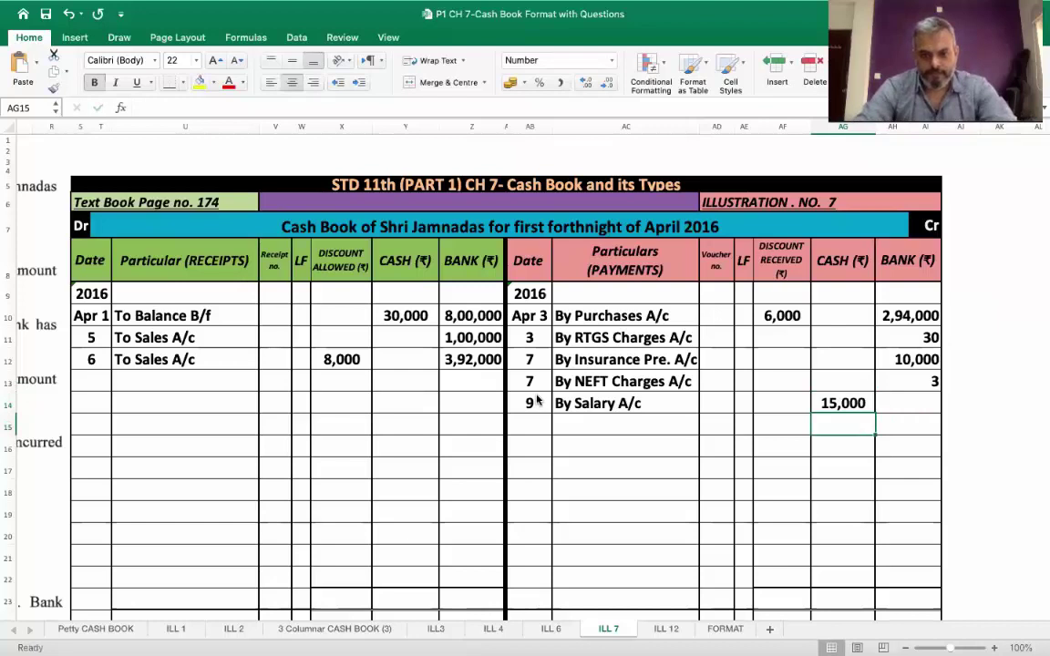
Step: Check the April 10 transaction in the problem text and enter date 10 with "To sales A/c" in row 13 of the receipts side
scroll(536, 399, "left", 15)
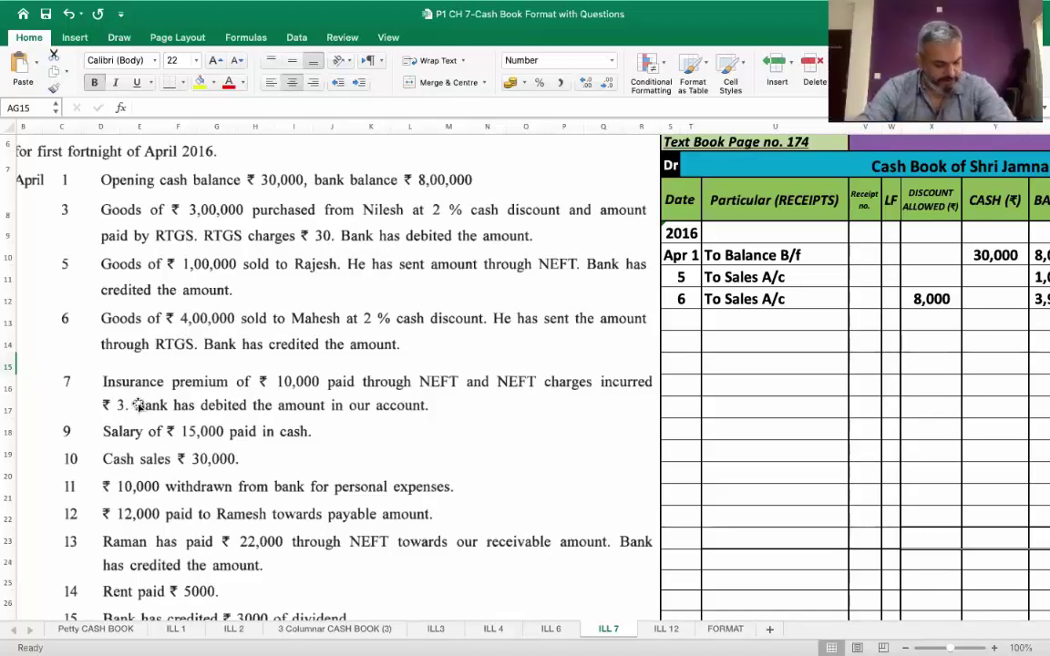
scroll(137, 405, "right", 10)
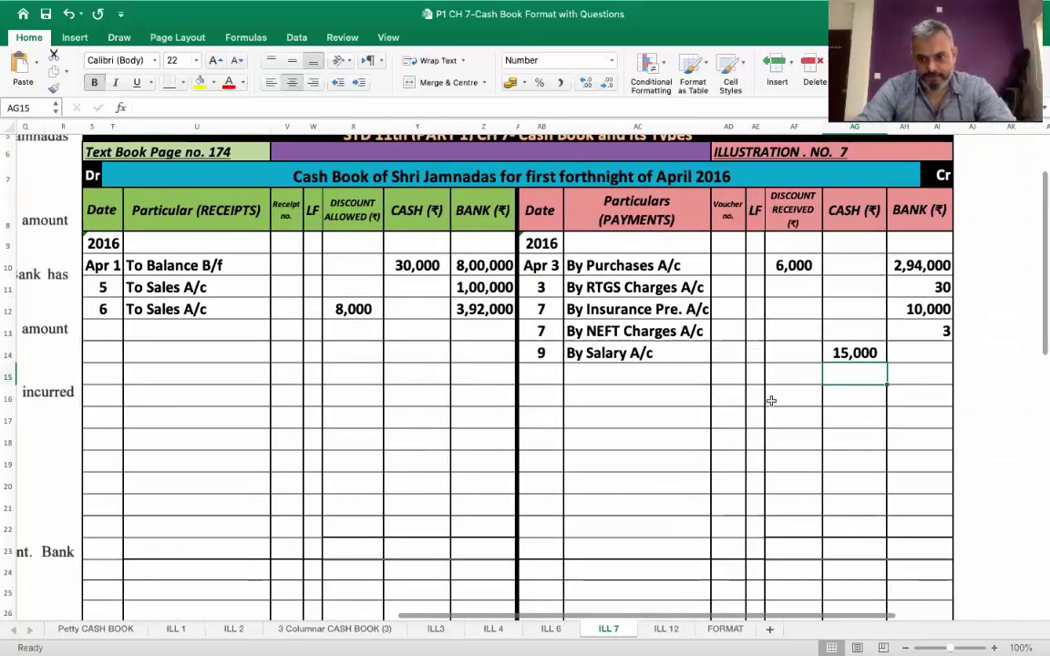
left_click(929, 332)
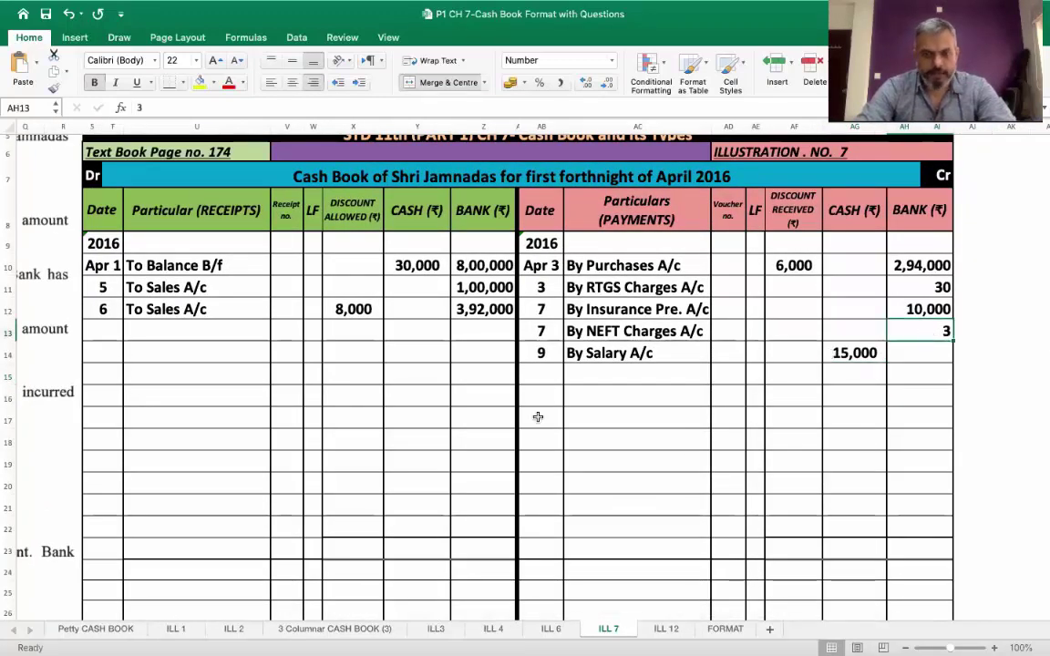
scroll(538, 417, "left", 10)
scroll(538, 418, "down", 1)
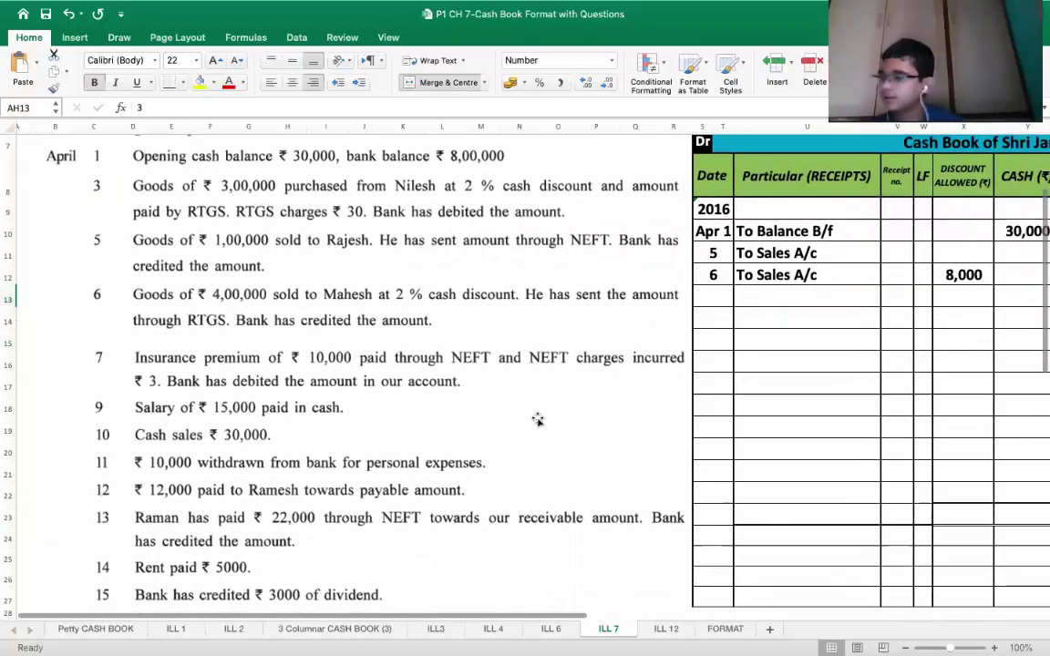
scroll(537, 419, "right", 6)
left_click(447, 305)
type("10")
key("Tab")
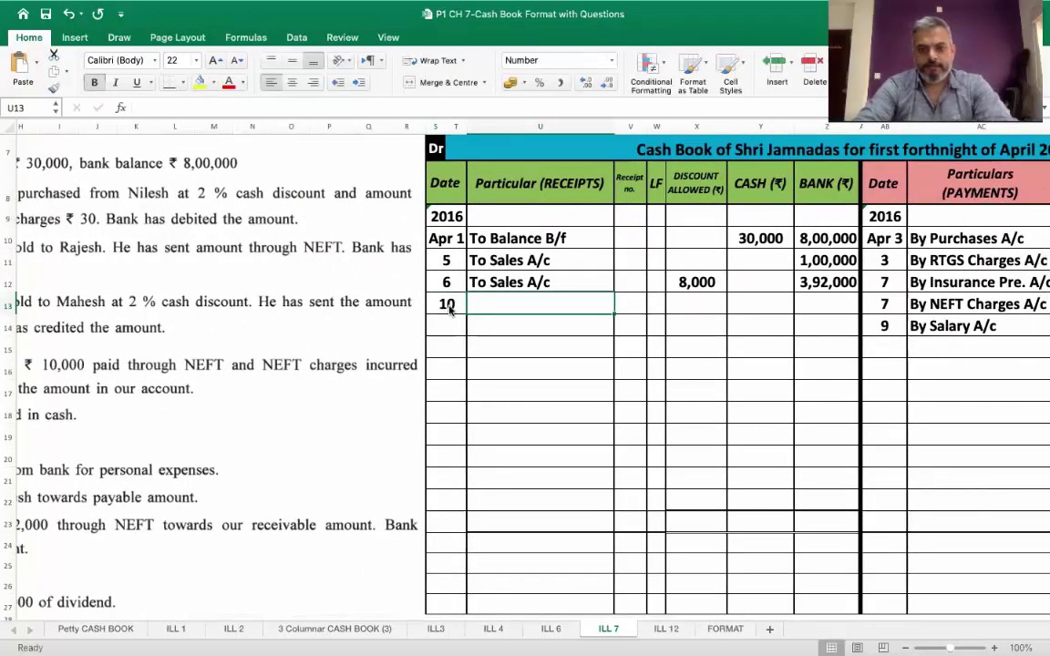
scroll(449, 309, "up", 3)
type("To s")
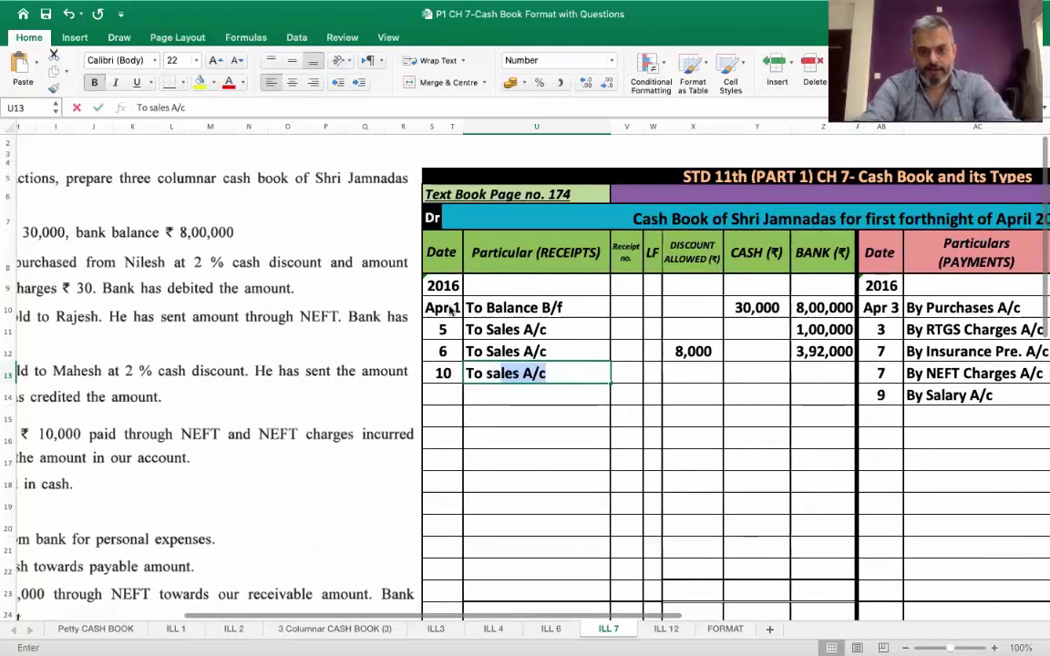
Step: Record 30,000 in the receipts Cash column for the Apr 10 cash sales
key("Tab")
key("Tab")
key("Tab")
key("Tab")
type("30000")
key("Return")
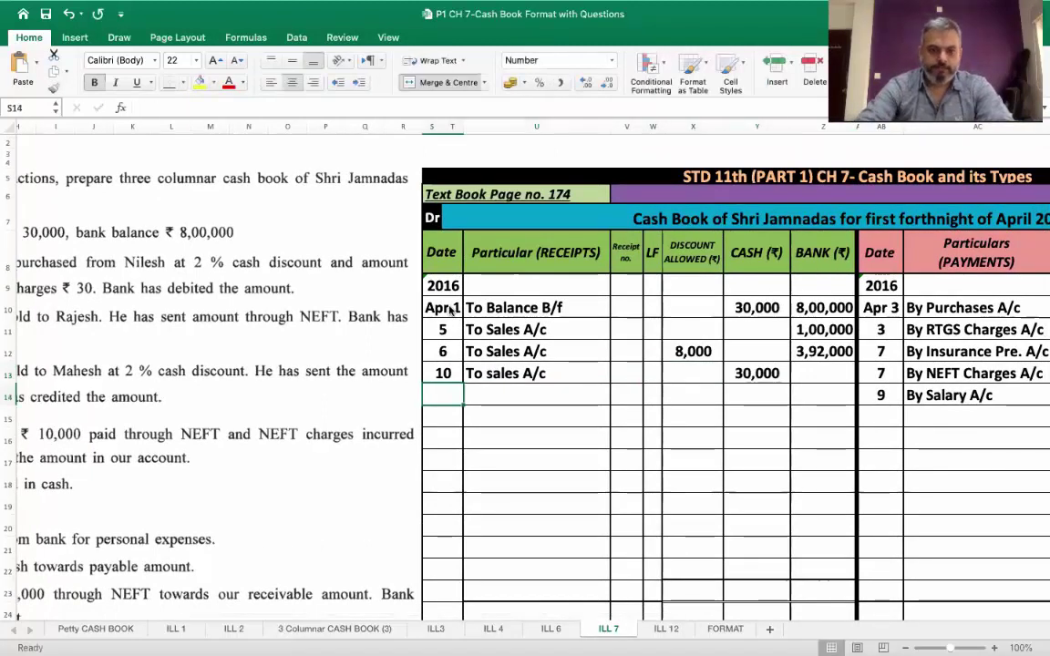
Step: Correct the capitalization of the Apr 10 receipts entry to "To Sales A/c"
scroll(539, 395, "left", 3)
scroll(539, 396, "left", 1)
double_click(618, 357)
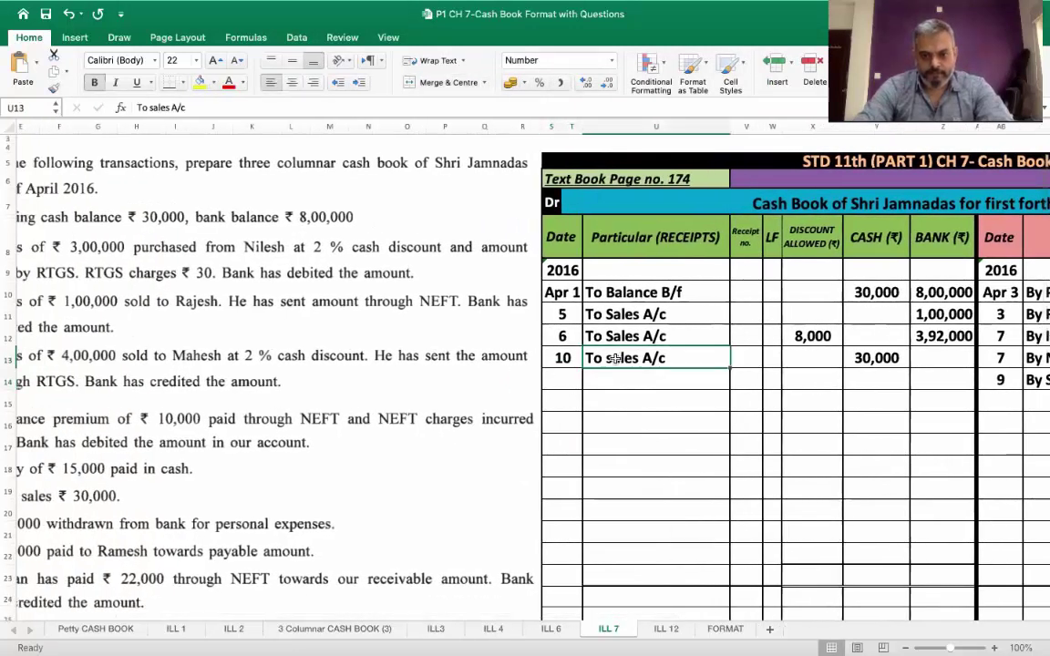
key("BackSpace")
type("S")
key("Return")
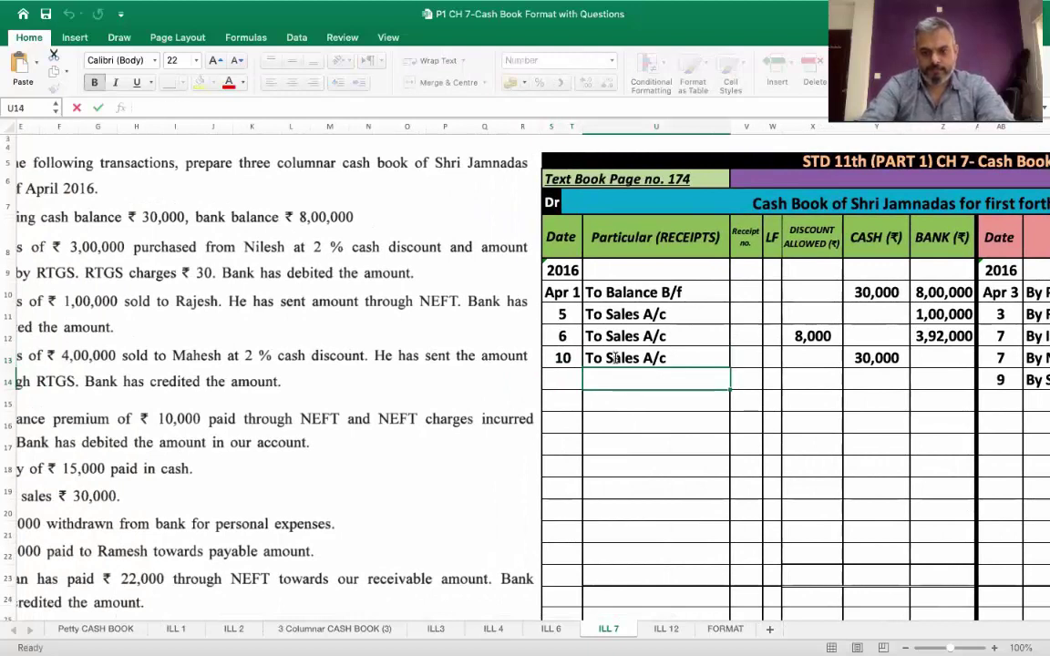
Step: Check the April 11 transaction in the problem text and enter date 11 with "By Drawings A/c" in row 15 of the payments side
scroll(615, 357, "left", 5)
scroll(246, 468, "down", 3)
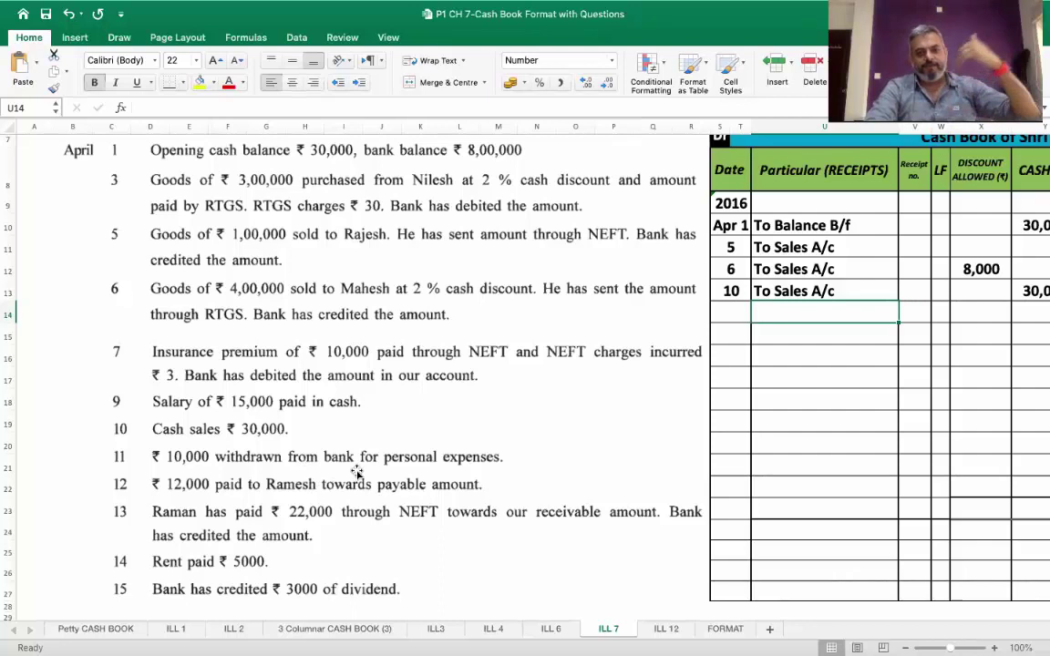
scroll(357, 471, "right", 15)
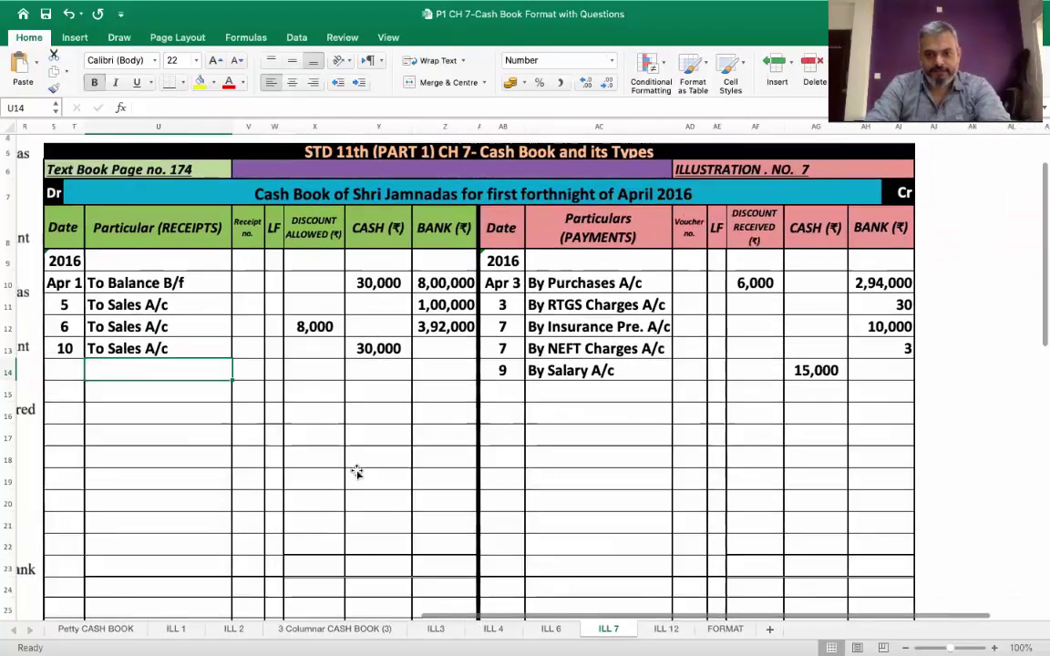
scroll(356, 471, "left", 1)
left_click(516, 390)
type("11")
key("Tab")
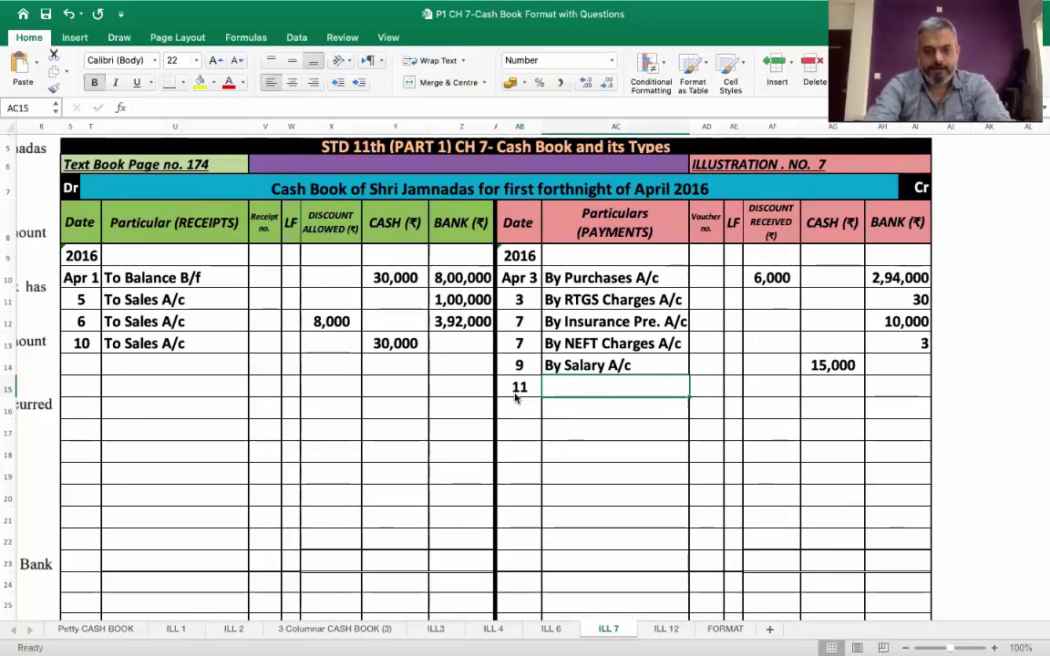
type("By")
type(" De")
key("BackSpace")
type("rawings A/c")
Step: Record 10,000 in the payments Bank column for the Apr 11 drawings
key("Tab")
key("Tab")
key("Tab")
key("Tab")
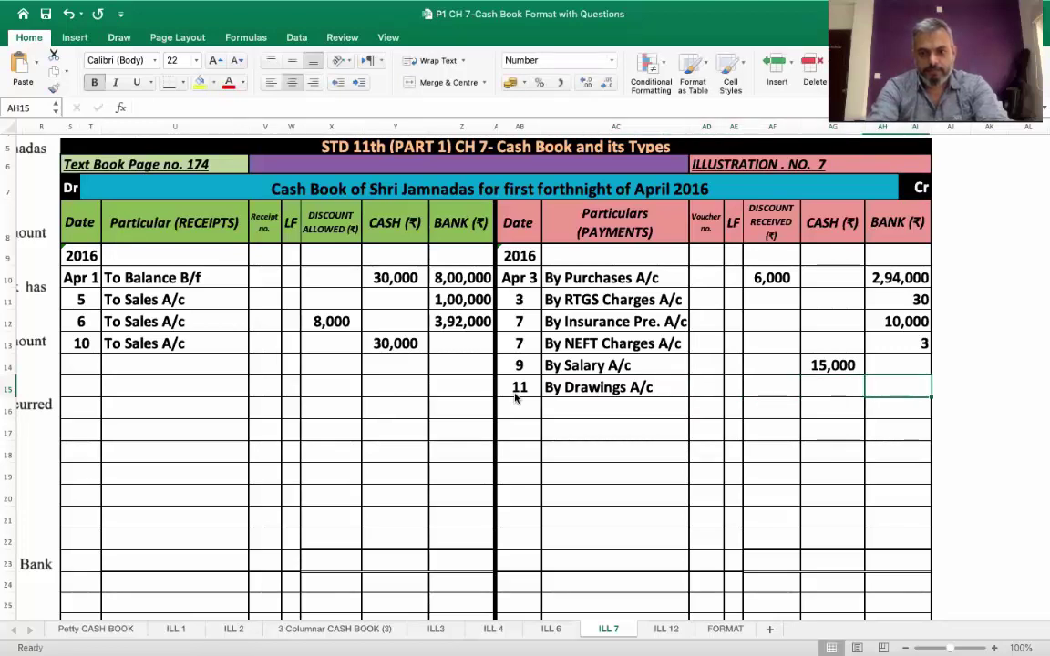
key("Tab")
type("1100")
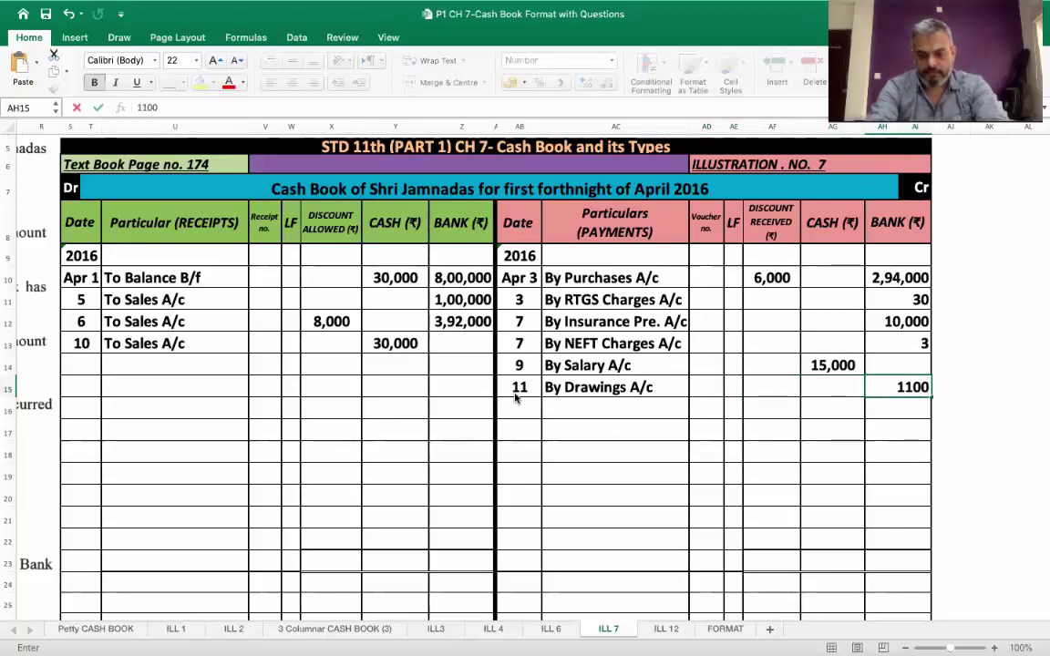
type("0")
key("BackSpace")
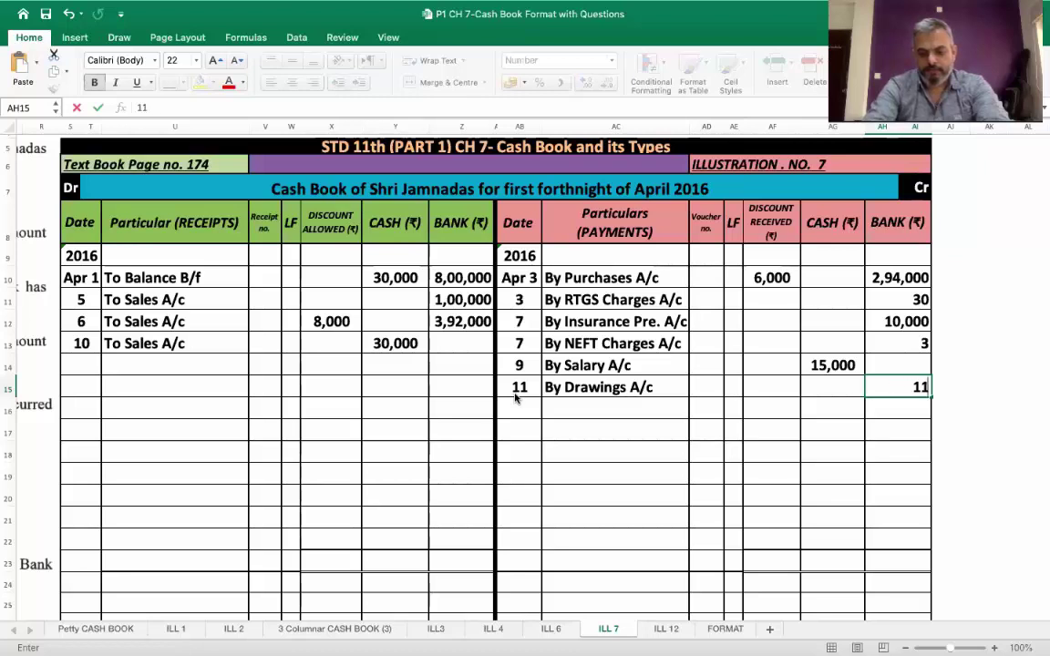
type("10000")
key("Return")
Step: Check the April 12 transaction and enter date 12 with "By" and the paid creditor's account name in row 16 of the payments side
left_click(515, 398)
scroll(514, 397, "left", 15)
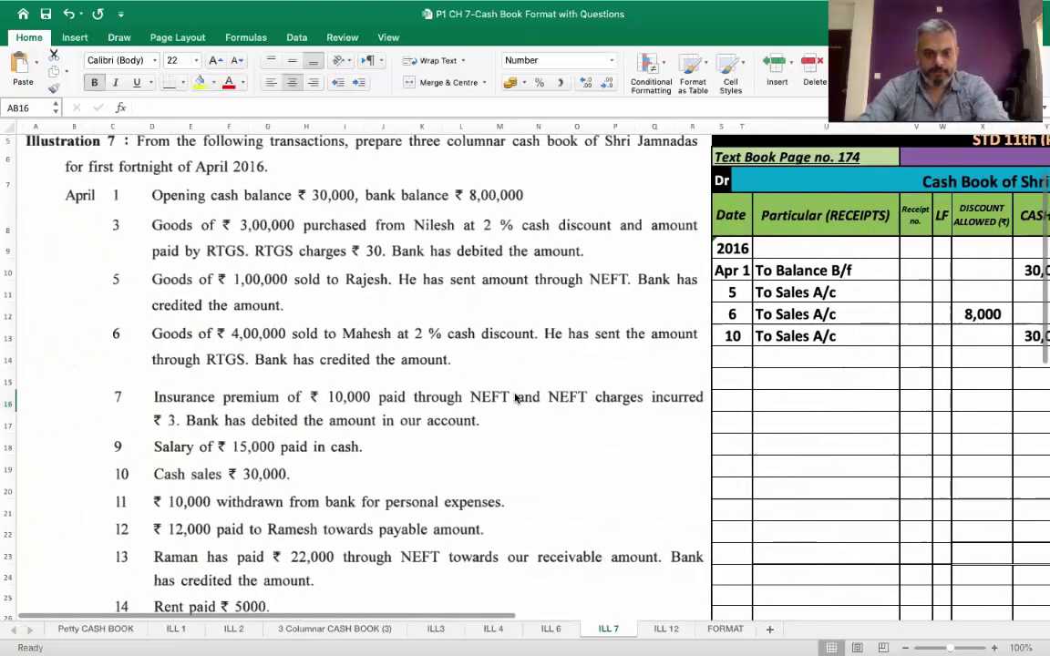
scroll(515, 398, "down", 3)
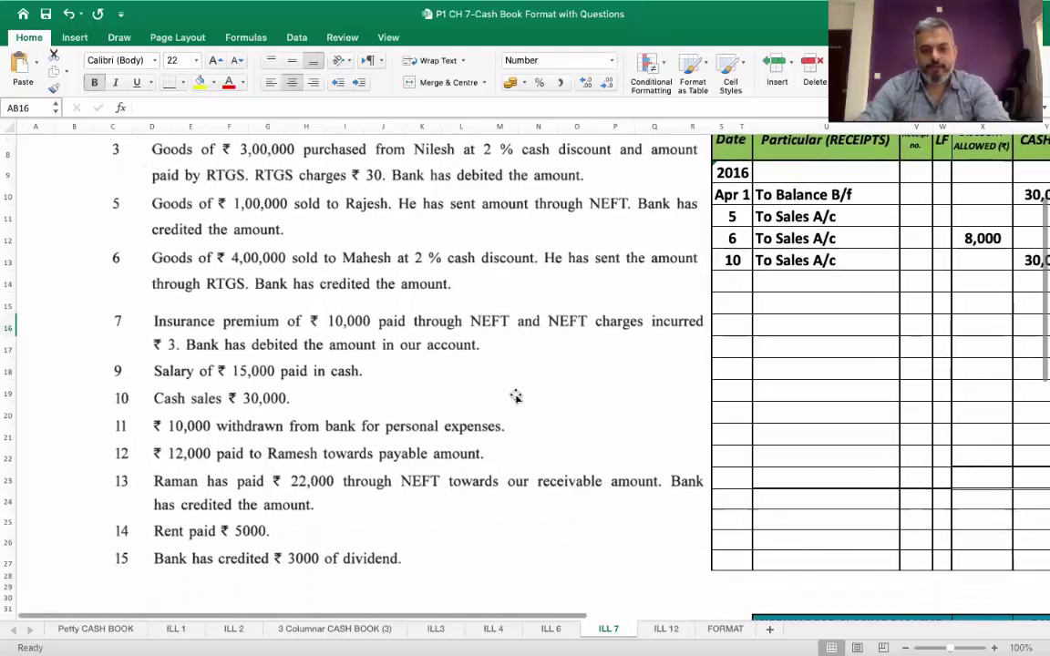
scroll(515, 398, "down", 1)
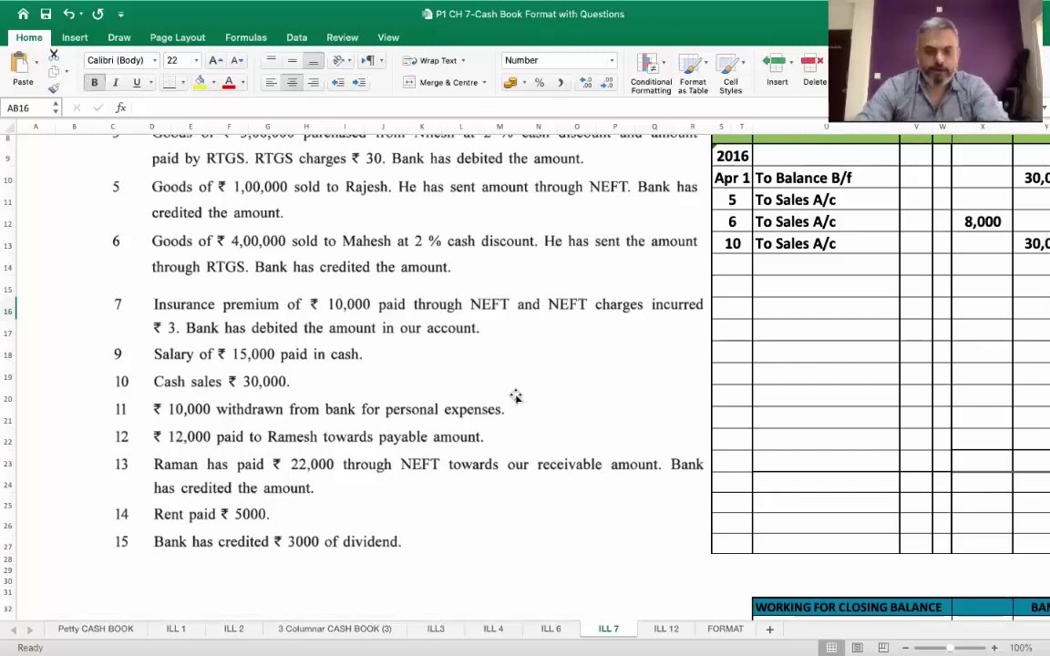
scroll(515, 396, "right", 10)
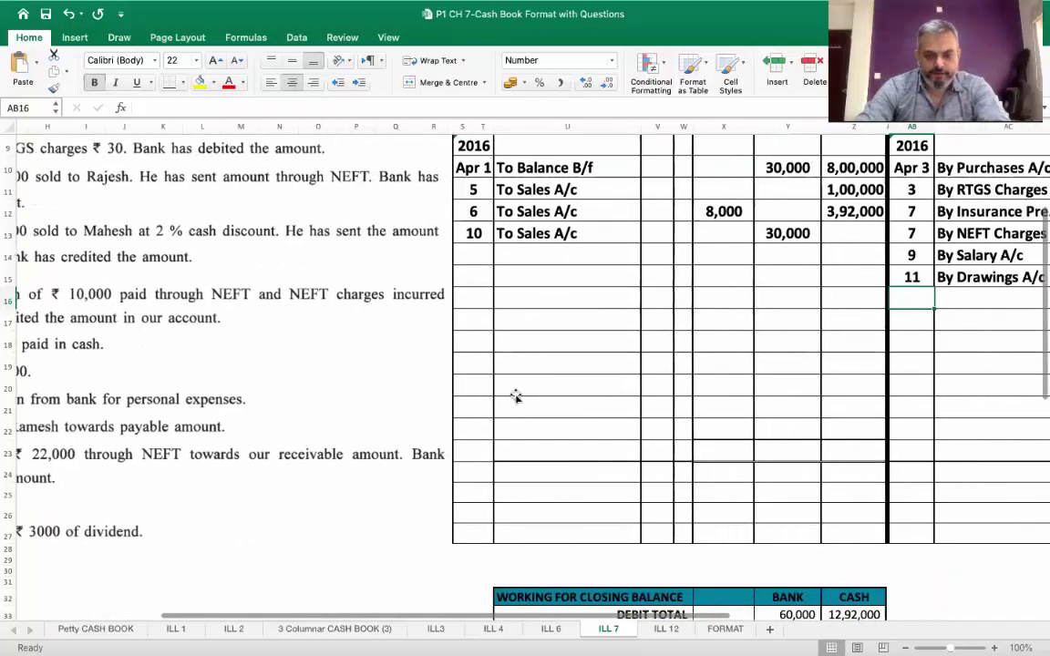
type("12")
key("Tab")
type("By Rames")
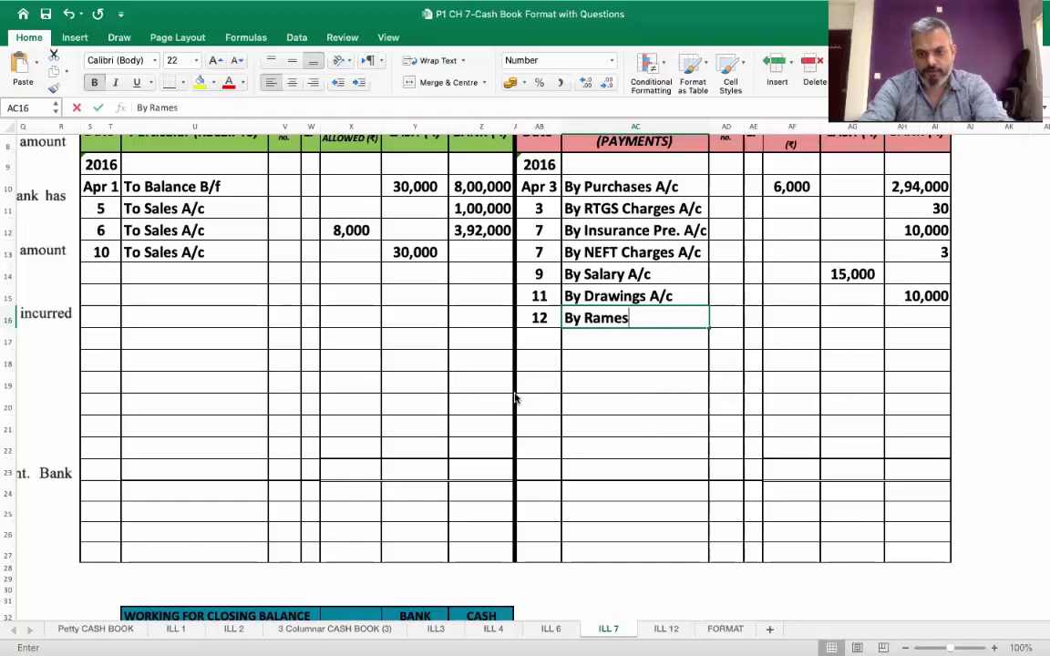
type("h A/c")
Step: Record 12,000 in the payments Cash column for the Apr 12 payment to the creditor
key("Tab")
key("Tab")
type("12,000")
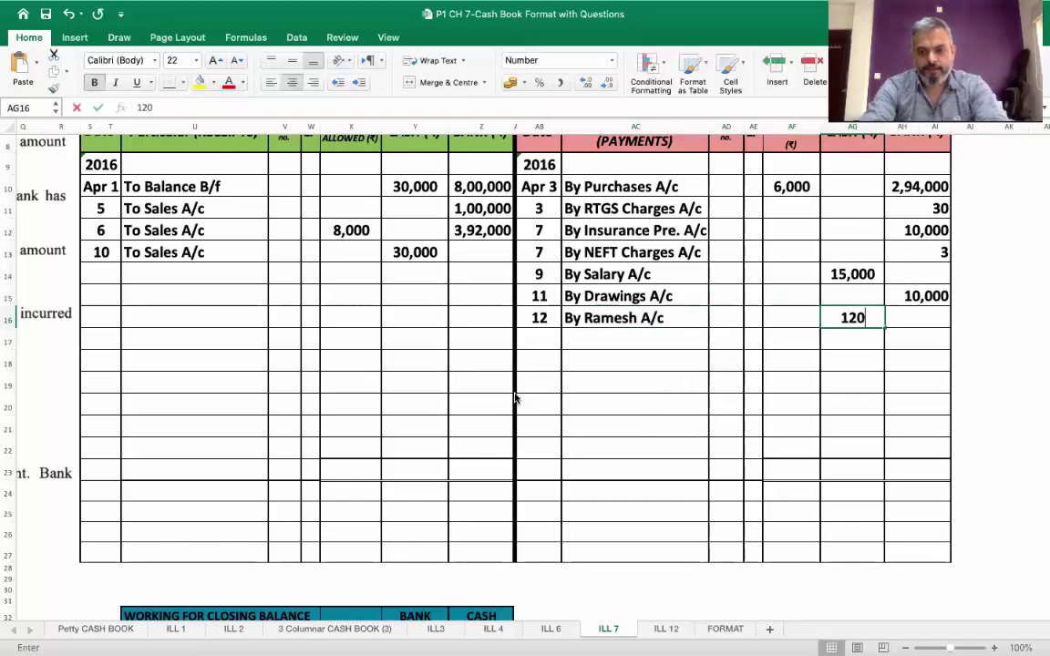
key("Return")
Step: Check the April 13 transaction and enter date 13 with "To" and the paying debtor's account name in row 14 of the receipts side
scroll(515, 398, "up", 3)
scroll(515, 398, "left", 1)
scroll(515, 398, "up", 1)
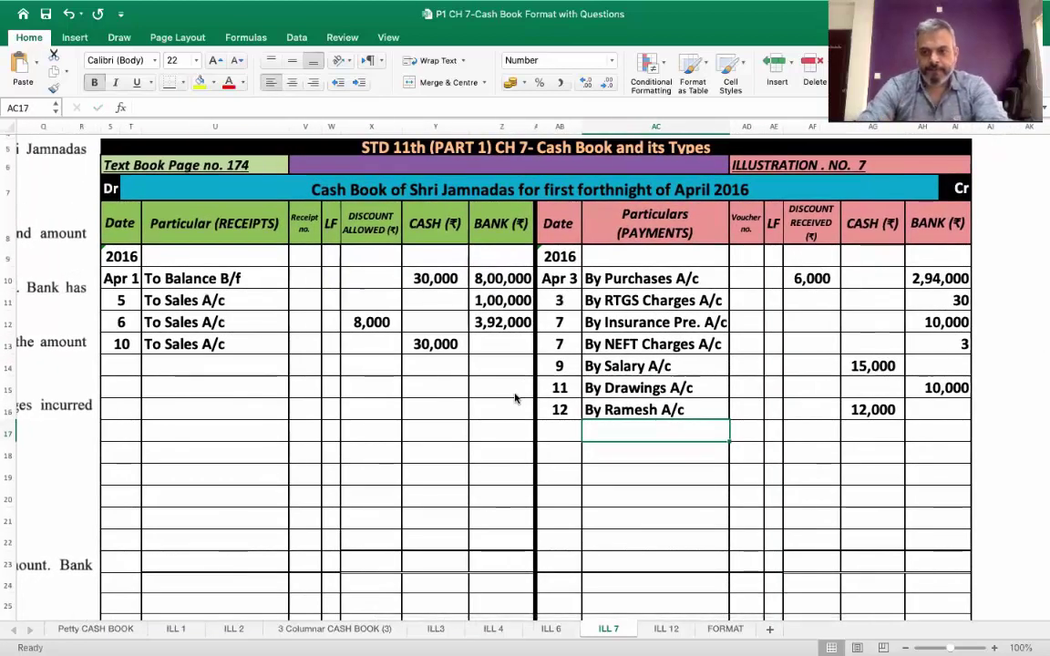
scroll(515, 398, "left", 5)
scroll(515, 398, "down", 1)
scroll(515, 398, "left", 10)
scroll(515, 398, "down", 4)
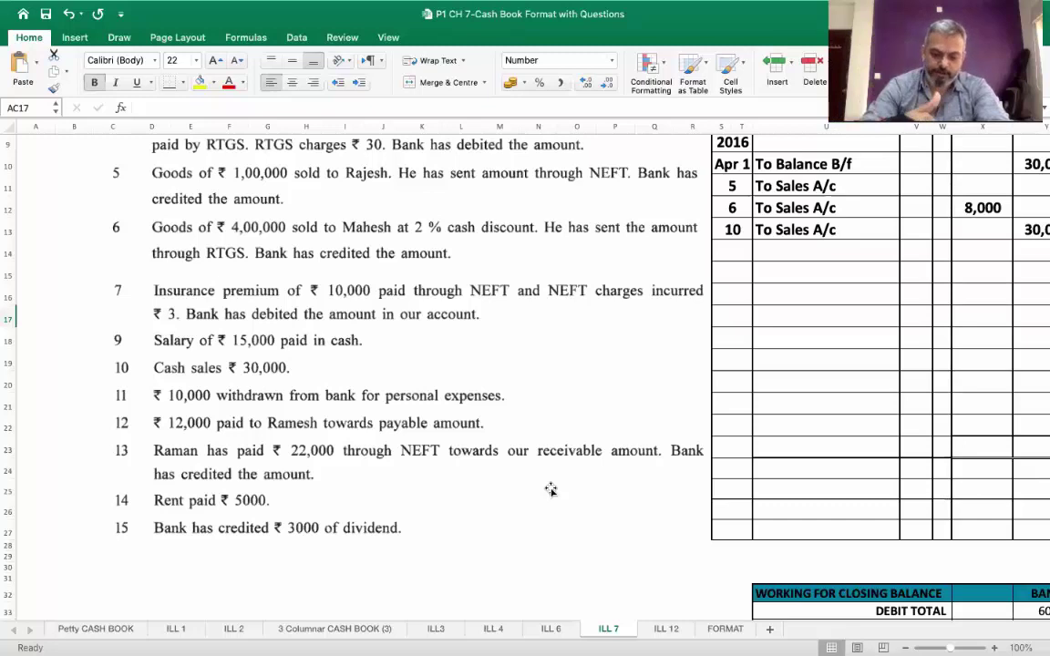
scroll(551, 489, "right", 10)
scroll(551, 489, "up", 5)
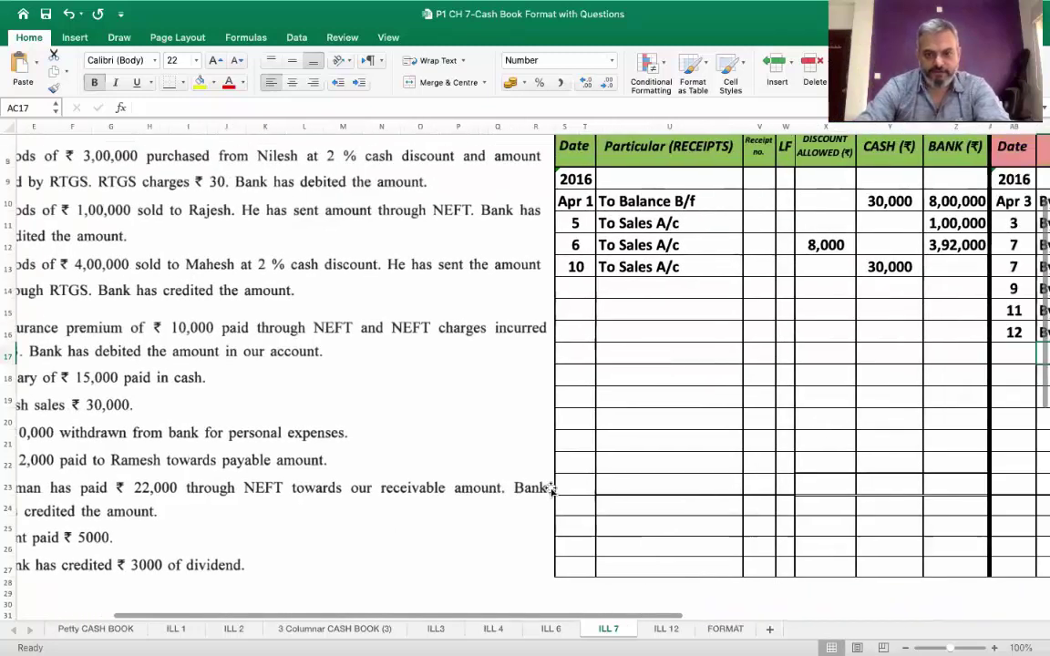
scroll(551, 489, "right", 5)
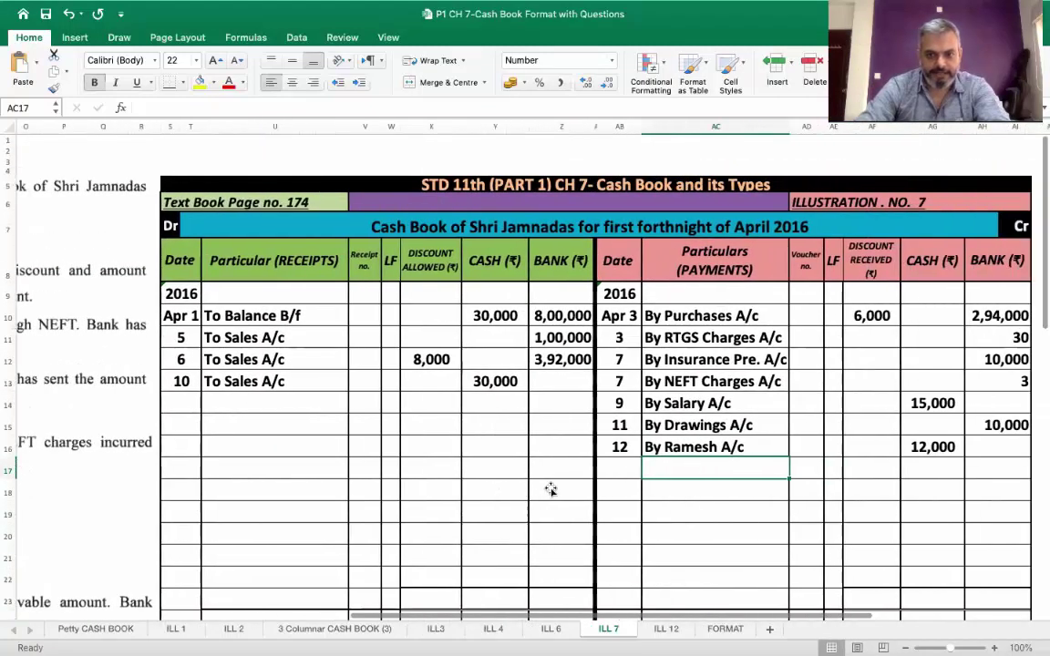
type("18")
key("Tab")
type("To Raman A/c")
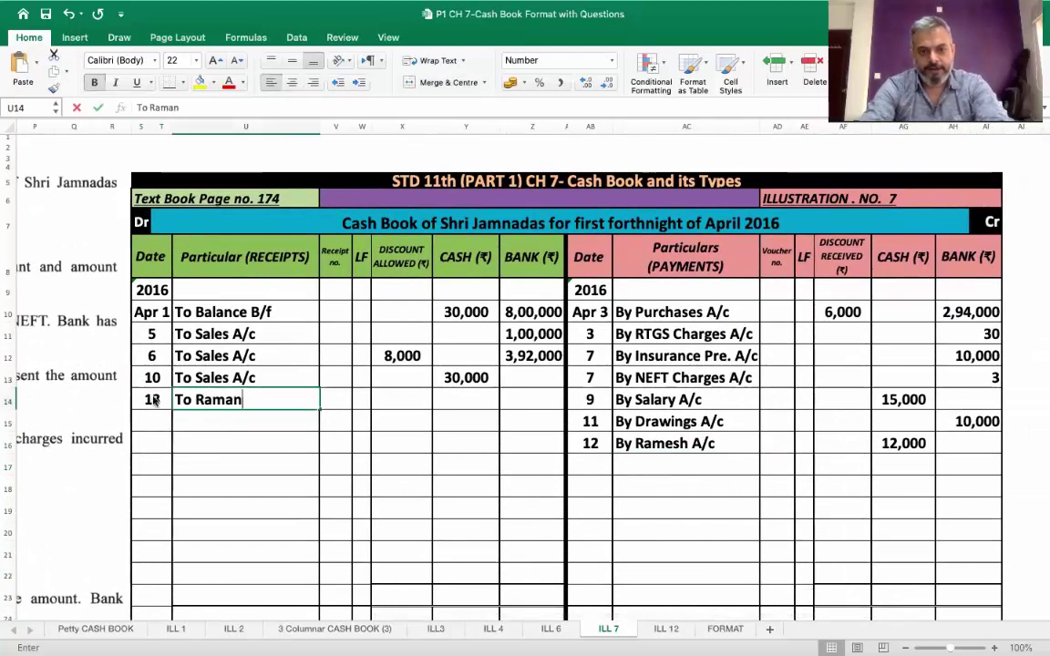
Step: Record 22,000 in the receipts Bank column for the Apr 13 NEFT receipt from the debtor
key("Tab")
key("Tab")
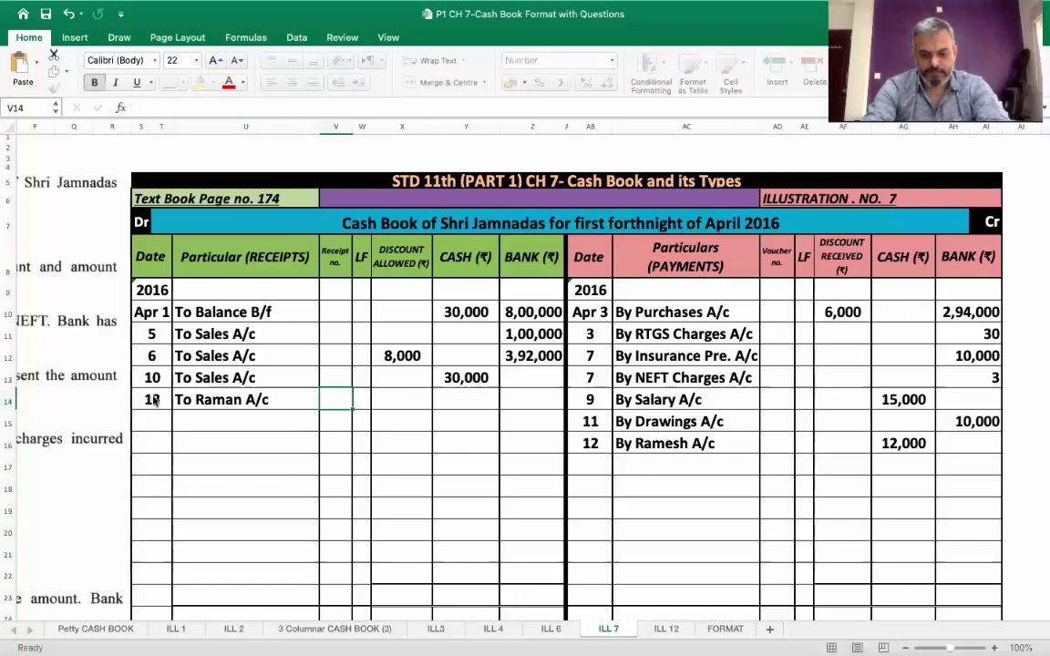
key("Tab")
key("Tab")
key("Tab")
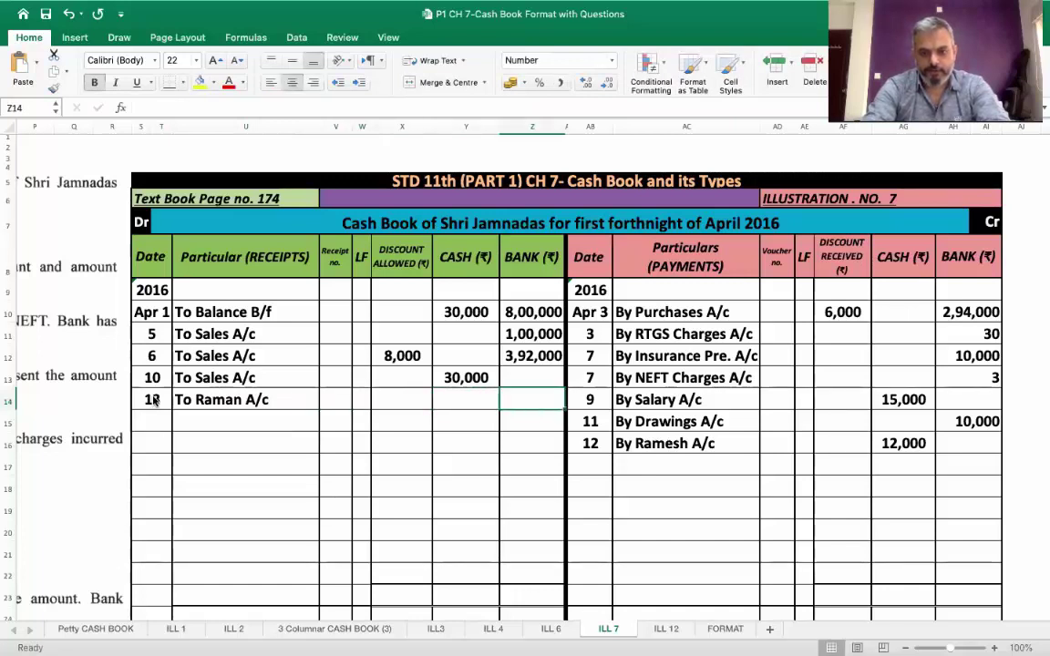
type("22,000")
key("Return")
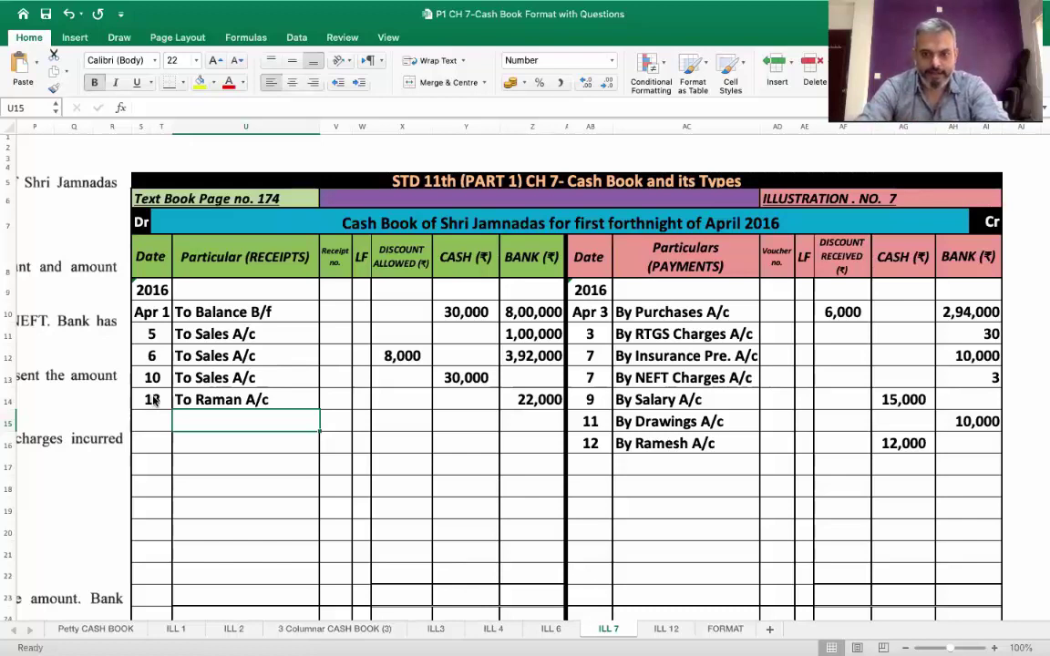
Step: Check the April 14 transaction and enter date 14 with "By Rent A/c" in row 17 of the payments side
scroll(154, 401, "left", 10)
scroll(154, 400, "down", 2)
scroll(154, 401, "down", 3)
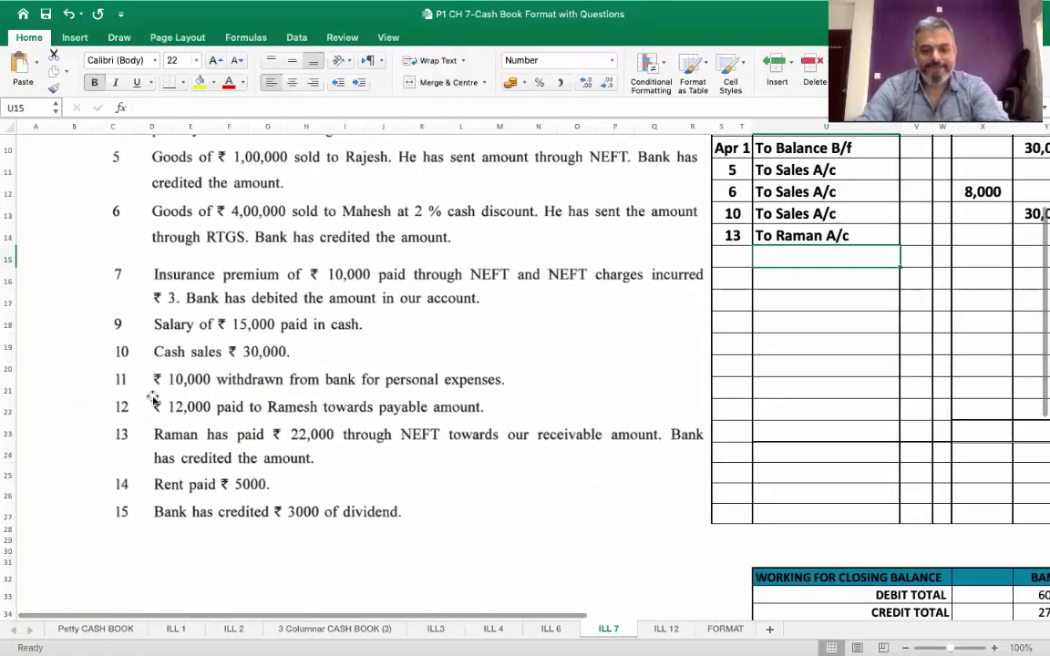
scroll(154, 401, "up", 1)
scroll(154, 401, "right", 6)
scroll(154, 401, "left", 6)
scroll(152, 398, "right", 10)
scroll(152, 398, "up", 5)
scroll(152, 399, "down", 1)
scroll(152, 398, "left", 5)
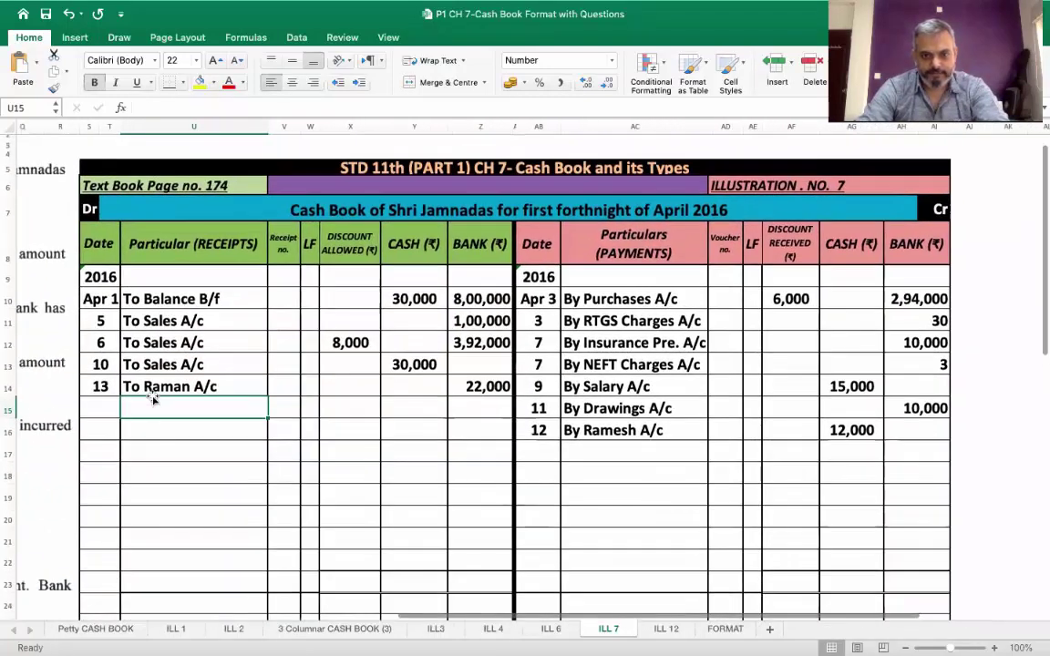
left_click(533, 450)
type("14")
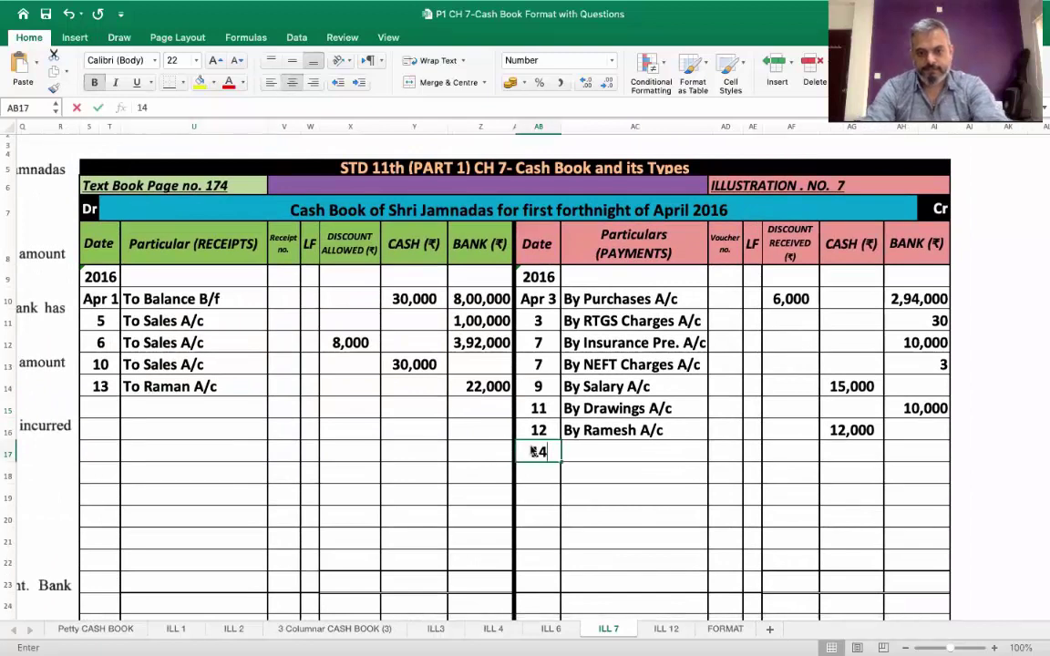
key("Tab")
type("By Rent A/c")
Step: Record 5,000 in the payments Cash column for the Apr 14 rent payment
key("Tab")
key("Tab")
key("Tab")
key("Tab")
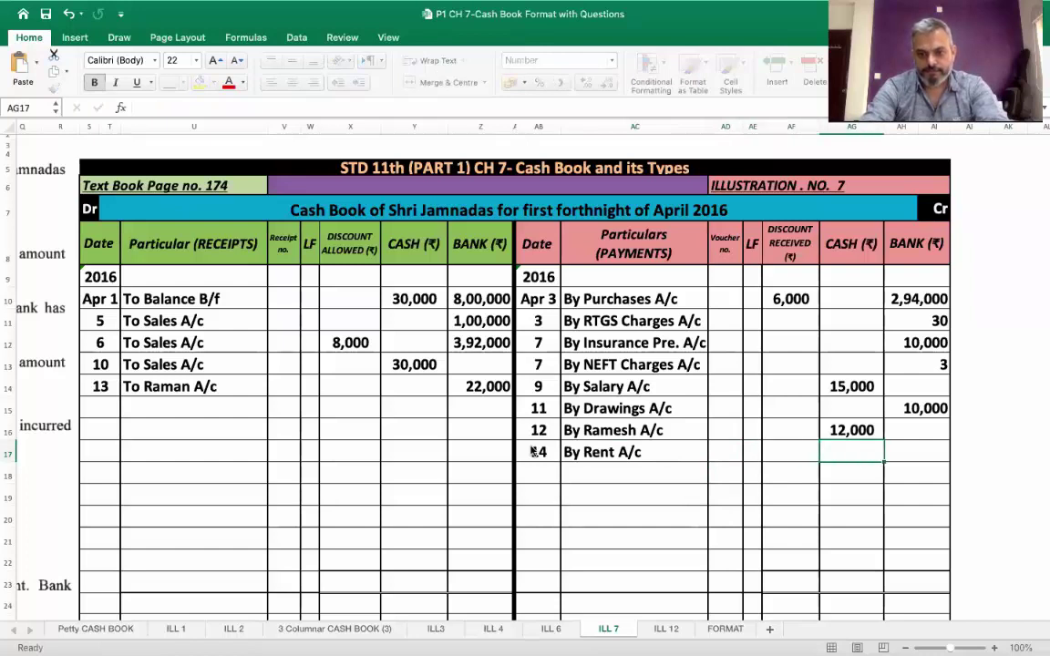
type("5,000")
key("Return")
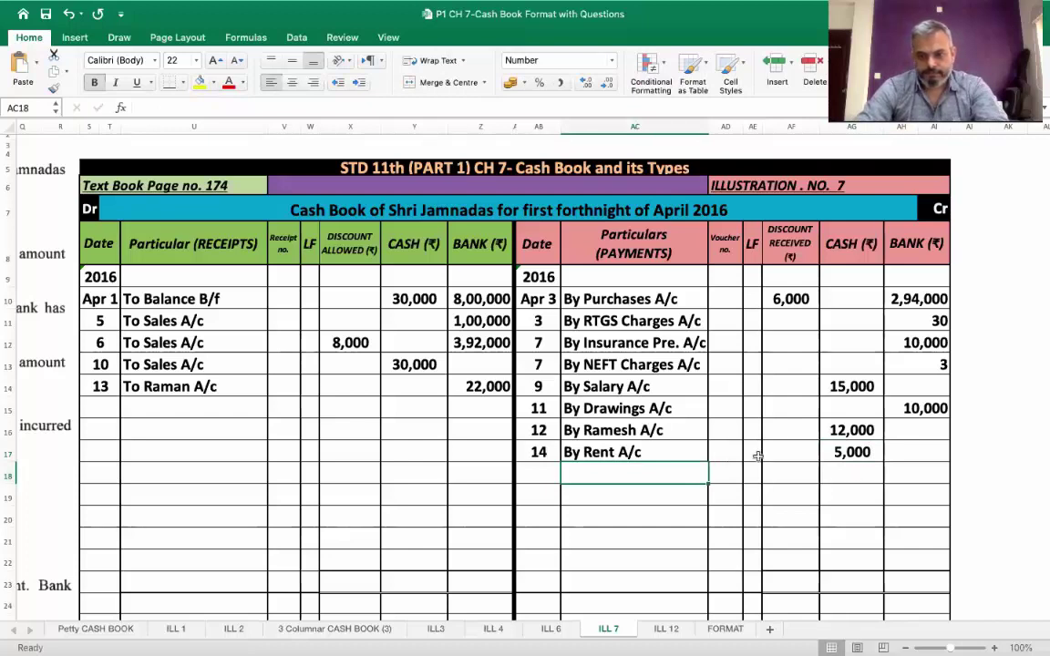
Step: Check the April 15 transaction and enter date 15 with "To Dividend A/c" in row 15 of the receipts side
scroll(463, 506, "left", 10)
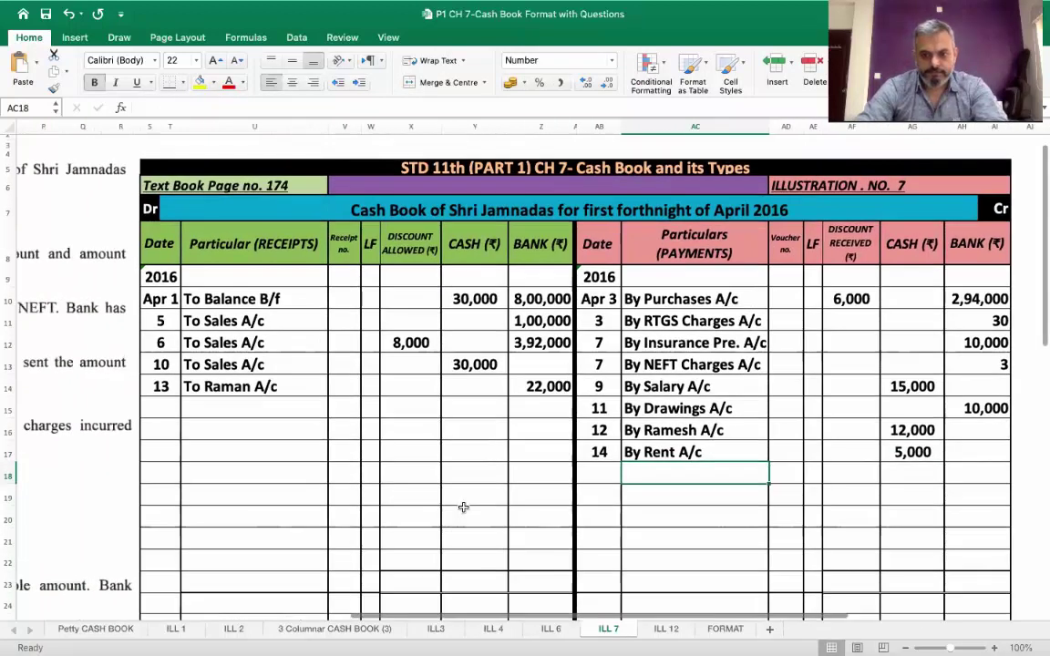
scroll(463, 507, "down", 4)
scroll(463, 506, "left", 2)
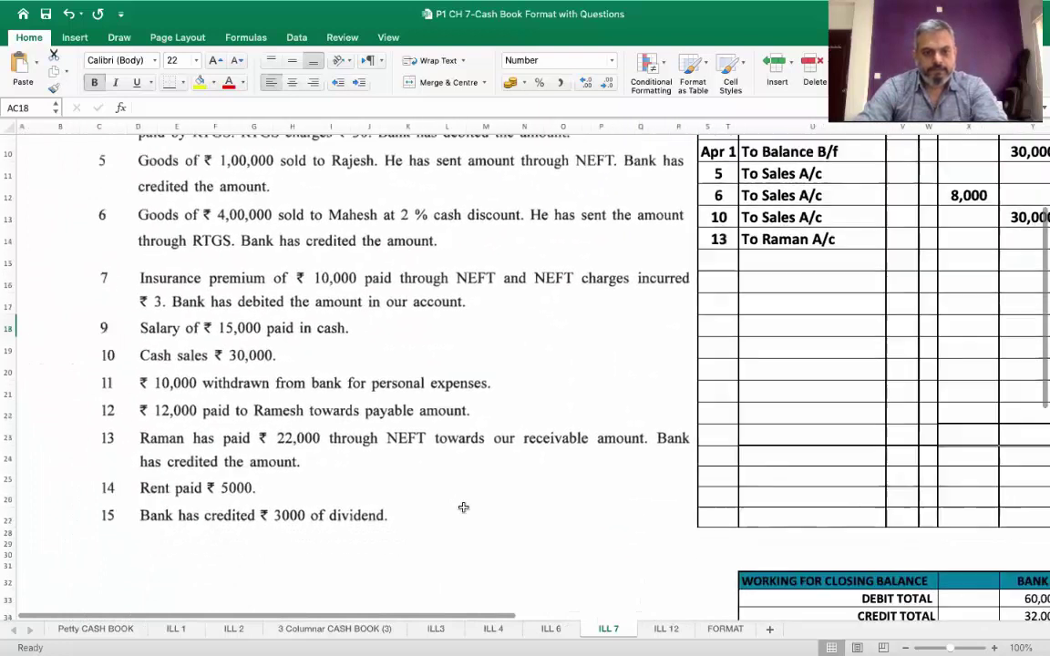
scroll(463, 507, "down", 1)
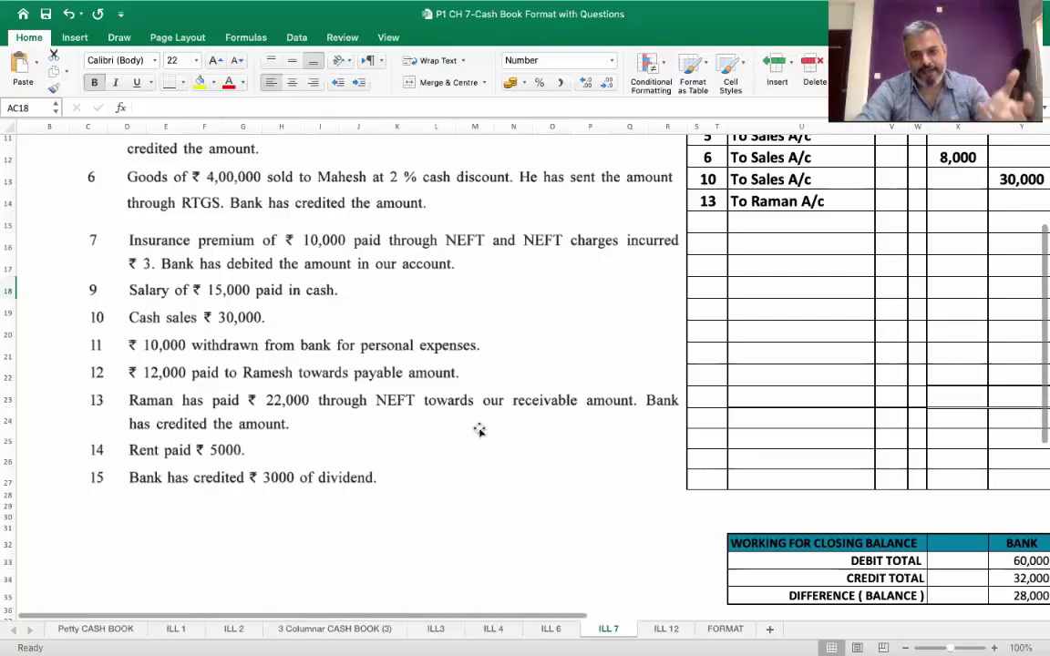
scroll(687, 431, "right", 1)
scroll(688, 430, "up", 5)
scroll(688, 430, "right", 8)
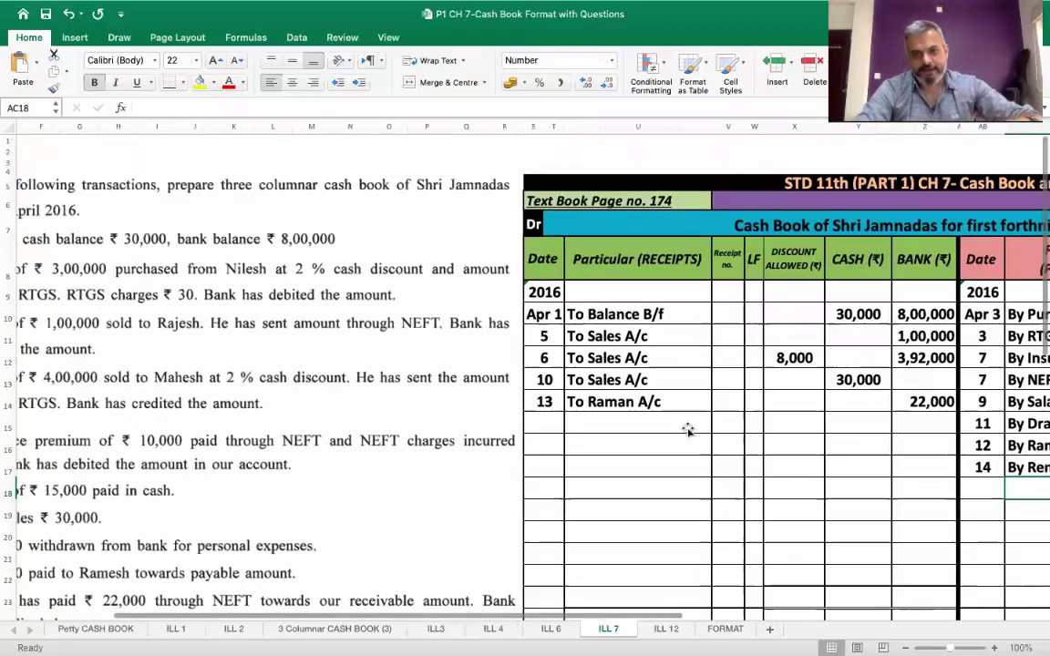
scroll(688, 430, "right", 3)
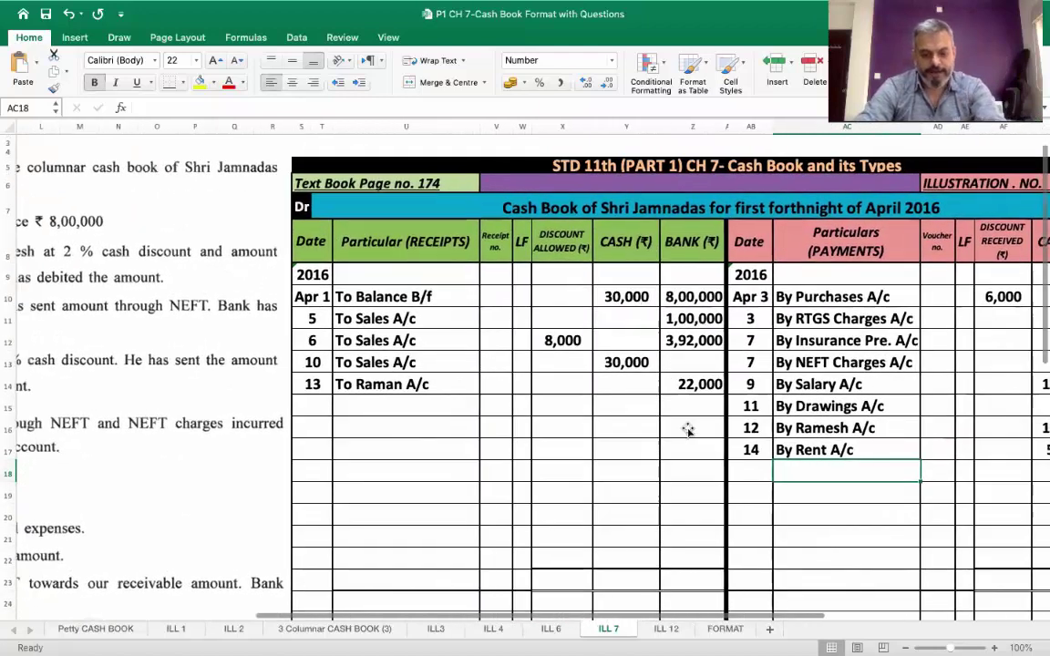
left_click(279, 410)
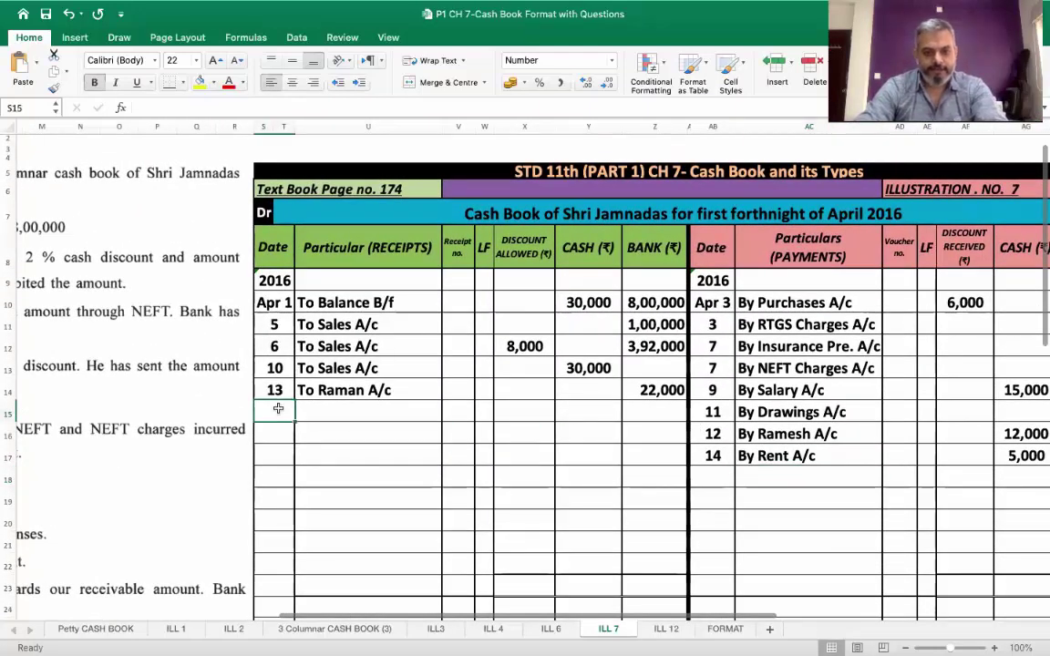
key("Tab")
type("To Dei")
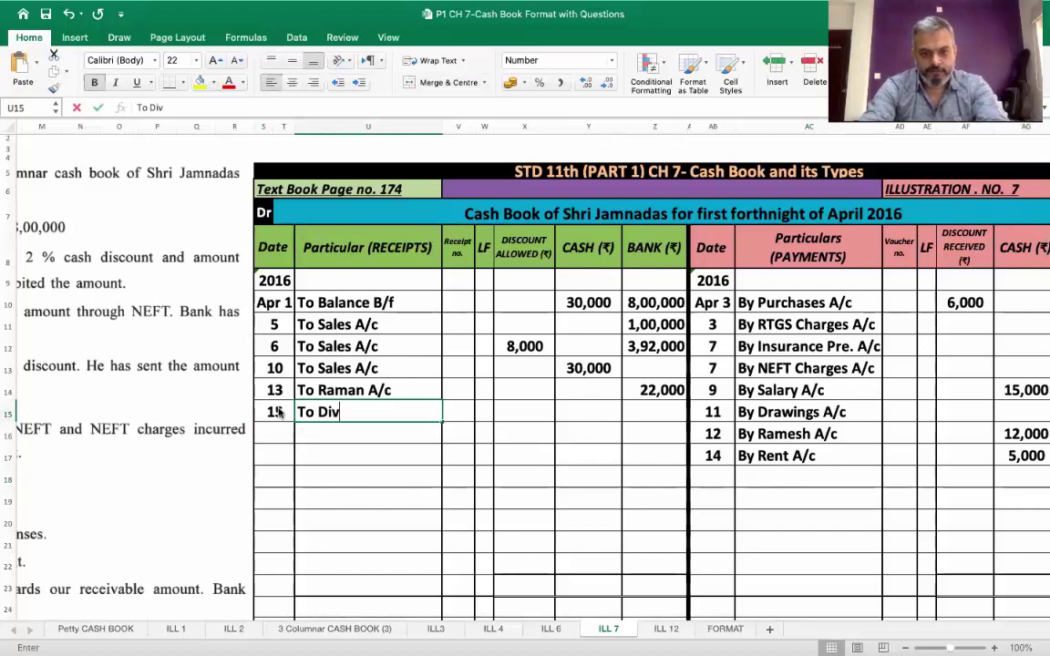
type("ident")
type(" A/c")
Step: Record 3,000 in the receipts Bank column for the Apr 15 dividend
key("Tab")
key("Tab")
key("Tab")
key("Tab")
key("Tab")
type("30")
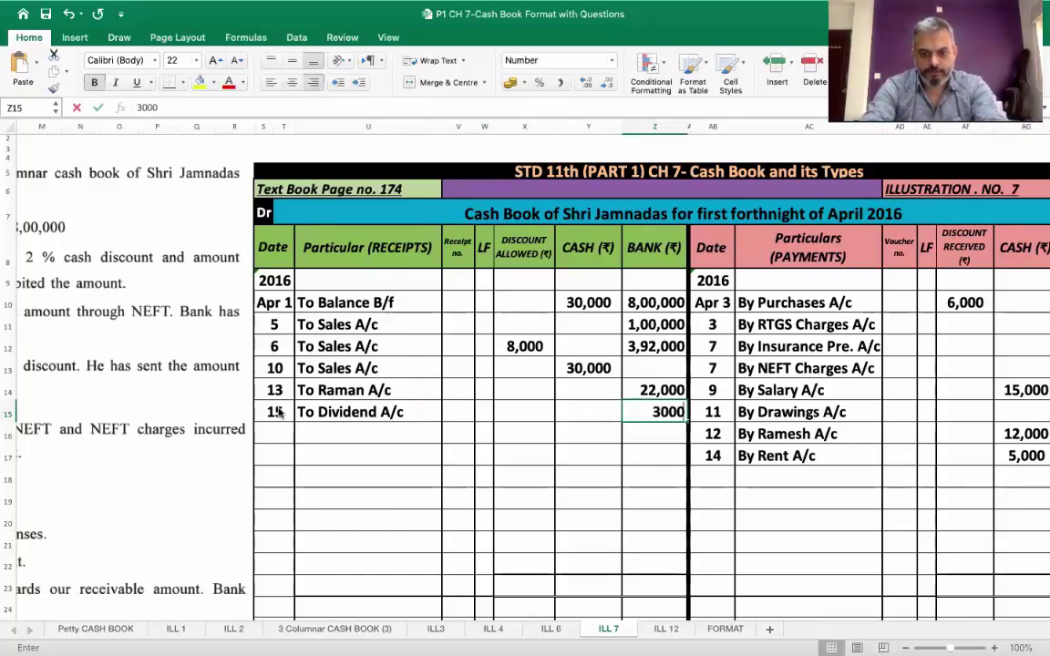
key("Return")
Step: Review the entries posted on the receipts and payments sides and the empty rows beneath them
scroll(279, 413, "right", 5)
scroll(279, 413, "down", 1)
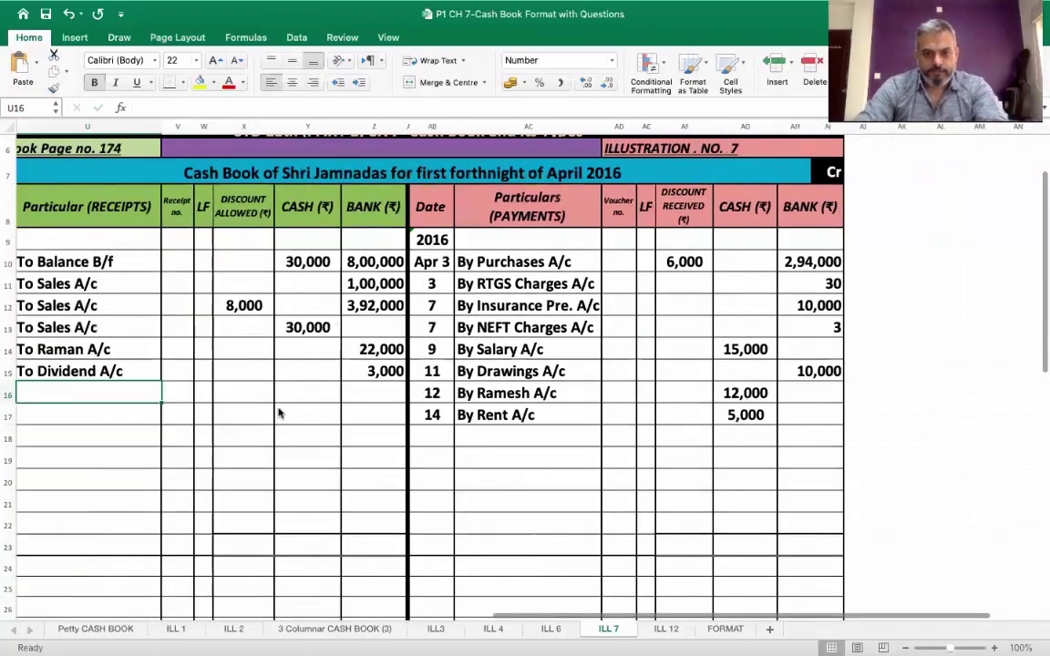
scroll(278, 413, "left", 2)
scroll(279, 413, "up", 1)
scroll(279, 413, "left", 1)
scroll(278, 413, "down", 1)
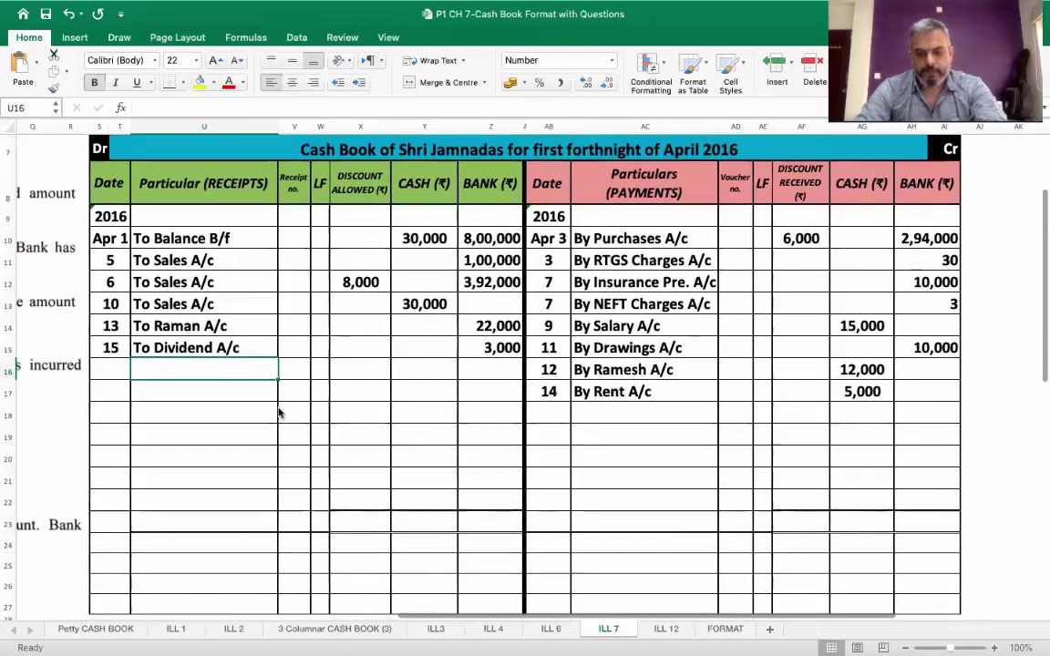
scroll(279, 413, "left", 1)
scroll(279, 413, "up", 1)
scroll(278, 413, "left", 1)
scroll(279, 412, "up", 3)
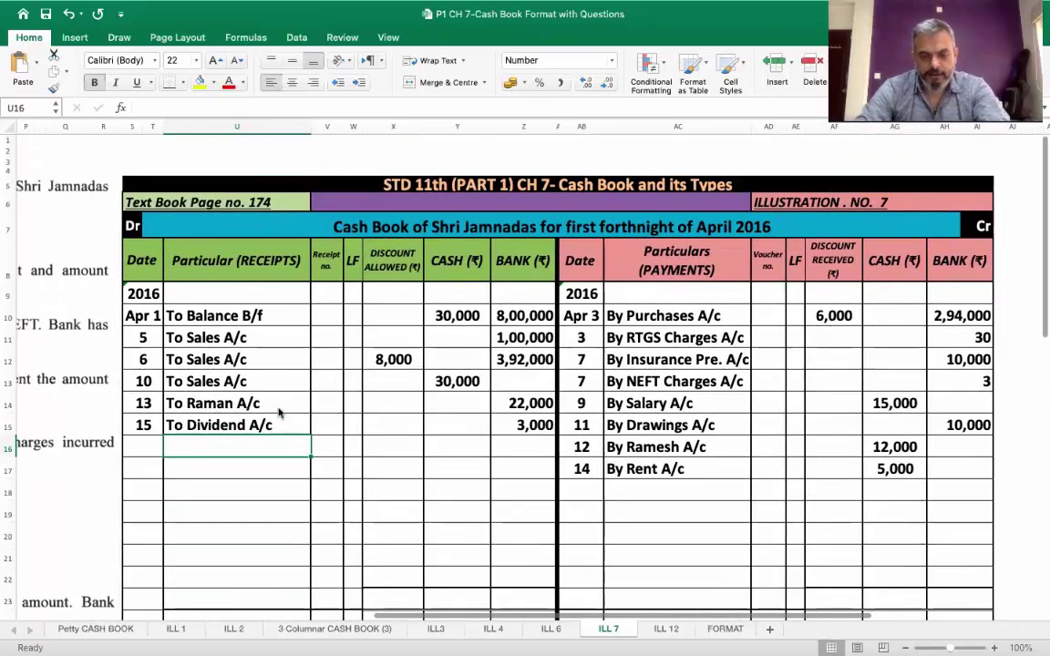
scroll(279, 413, "left", 1)
scroll(279, 412, "down", 1)
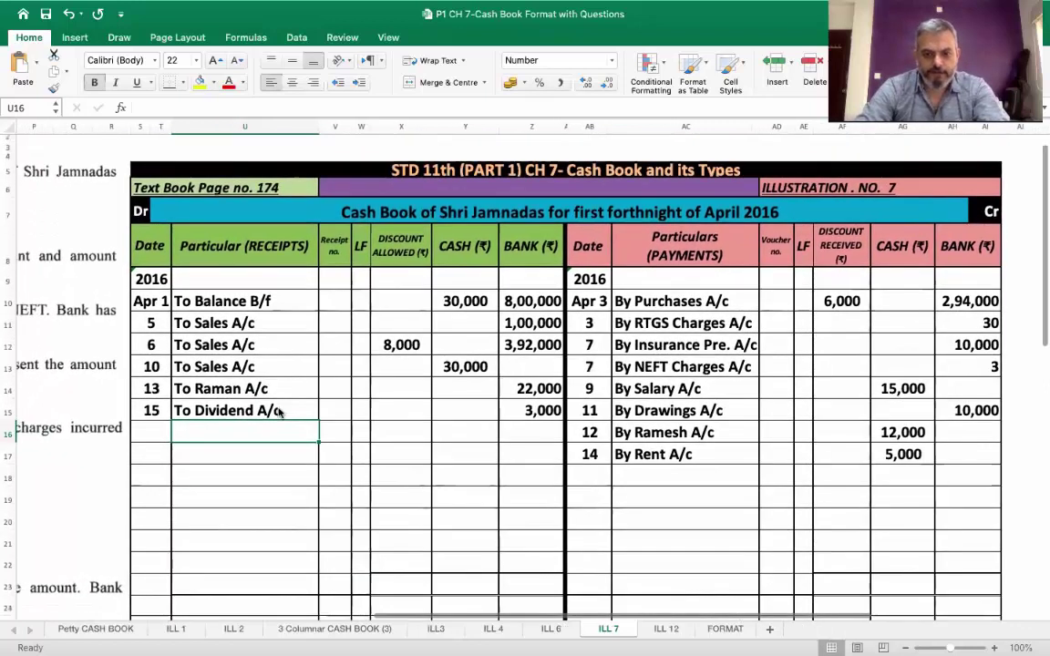
left_click(9, 455)
left_click_drag(9, 474, 11, 521)
right_click(54, 512)
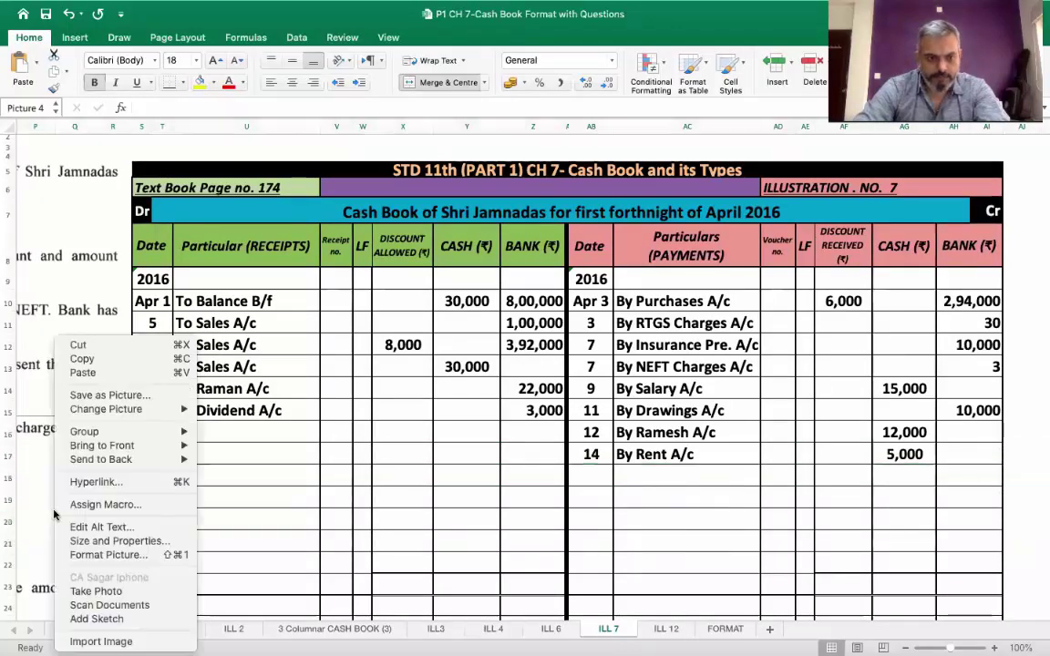
left_click(3, 492)
left_click_drag(10, 474, 42, 511)
right_click(58, 511)
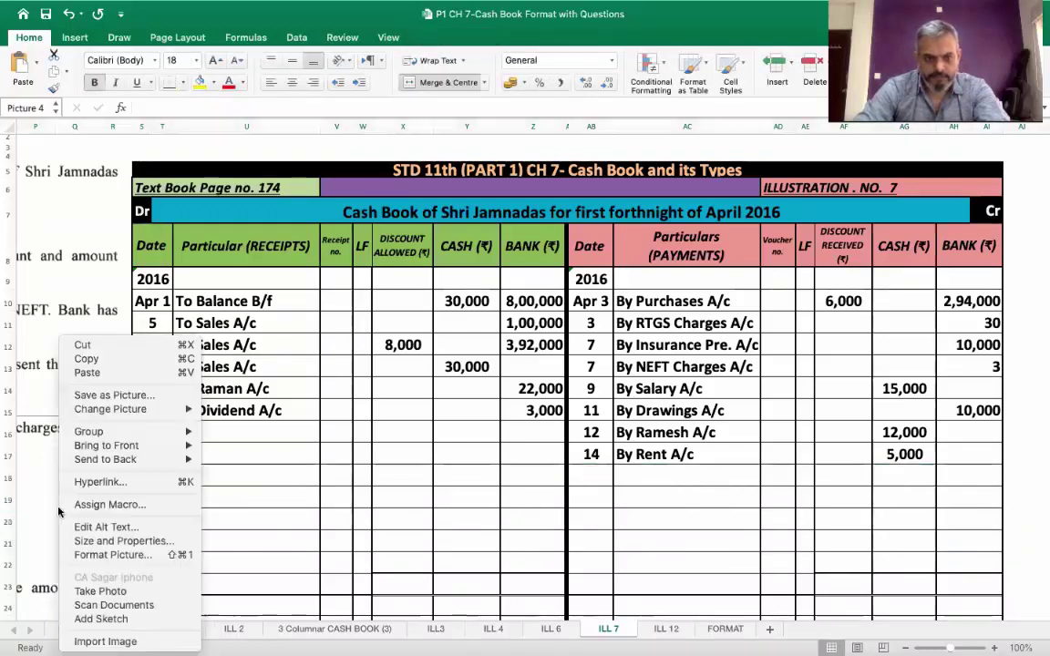
Step: Delete the three empty rows 18 to 20 below the last cash book entry
left_click(14, 471)
left_click_drag(10, 475, 11, 516)
right_click(11, 467)
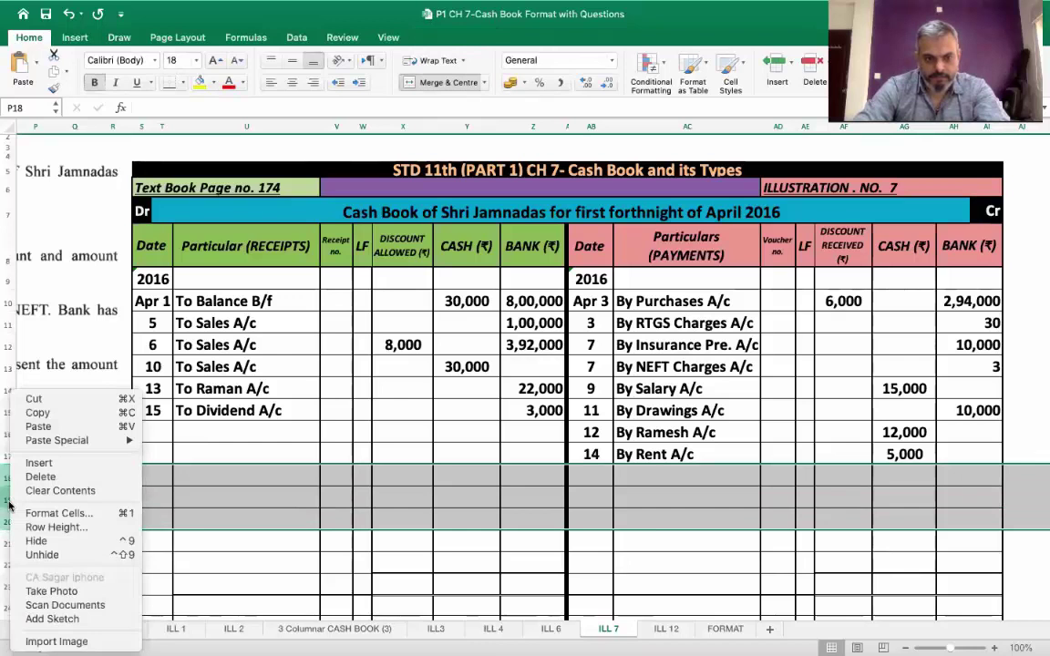
left_click(38, 477)
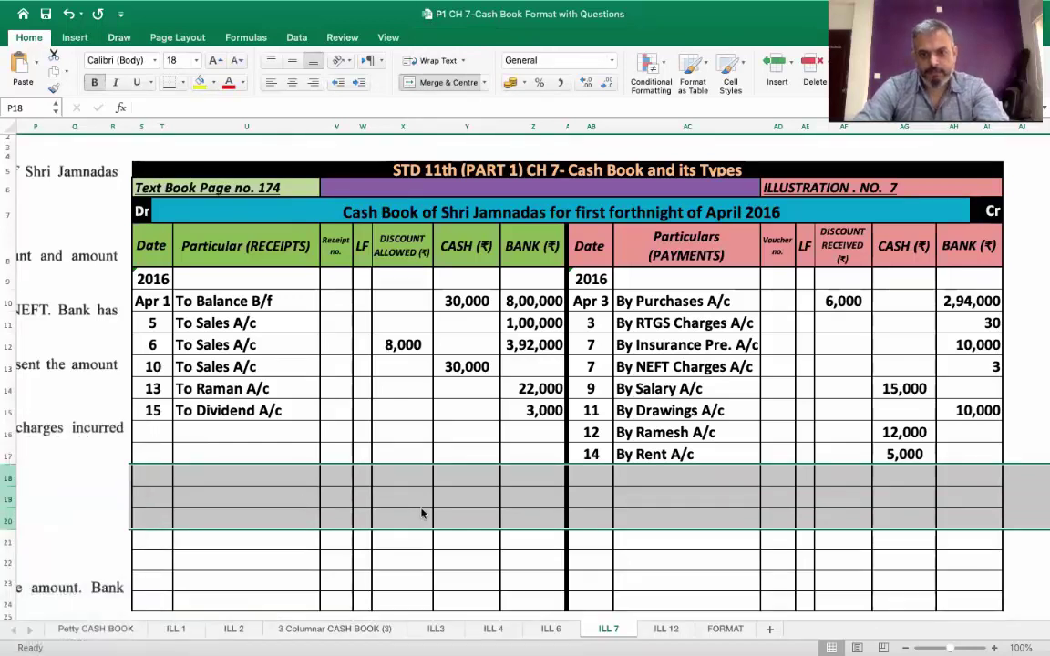
left_click(515, 476)
Step: Delete the two spare empty rows 23 and 24 at the end of the cash book table
scroll(587, 532, "down", 5)
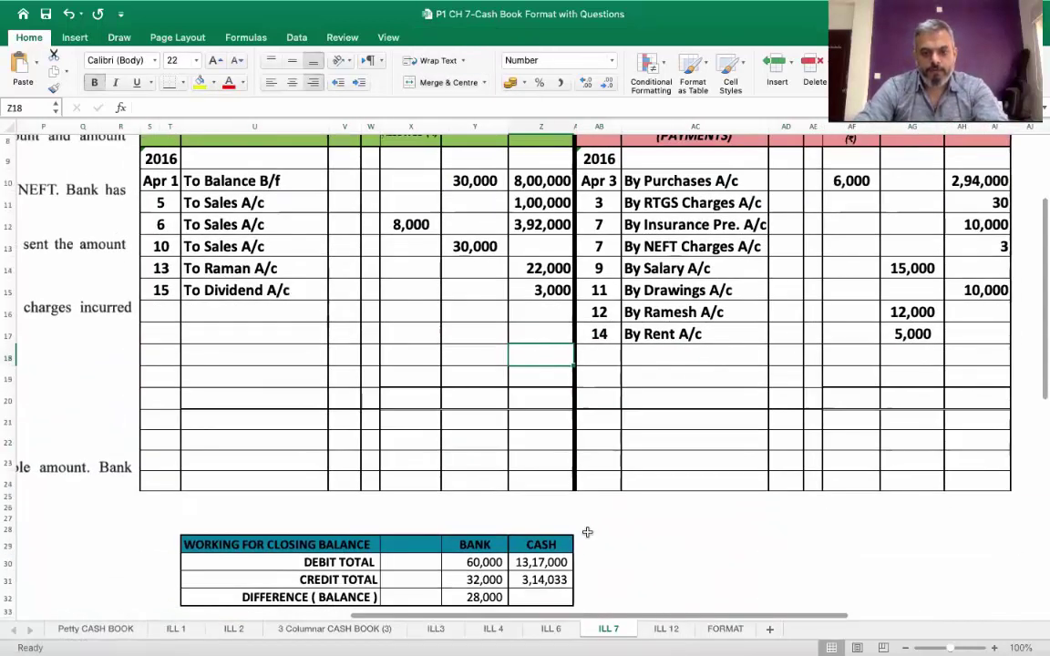
scroll(587, 532, "down", 1)
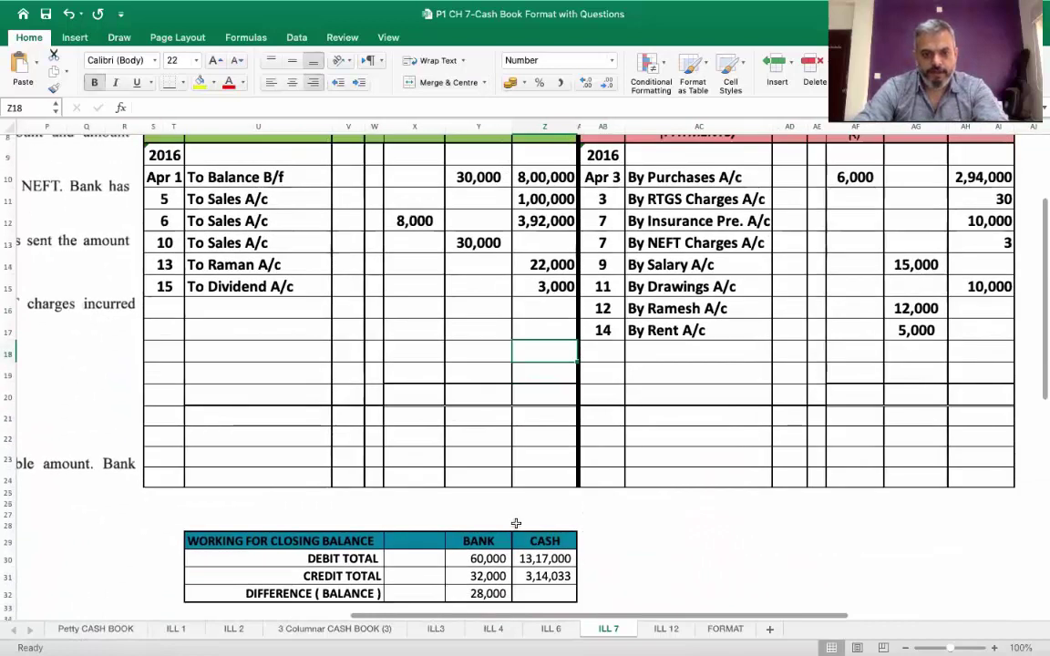
left_click(9, 438)
left_click_drag(9, 455, 6, 480)
right_click(7, 480)
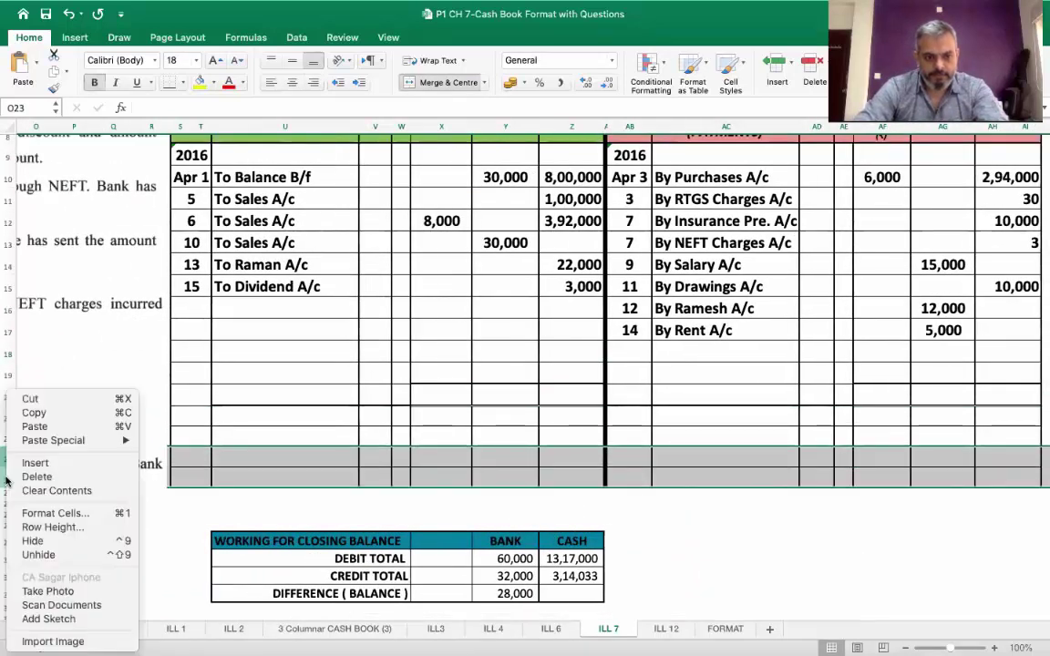
left_click(36, 477)
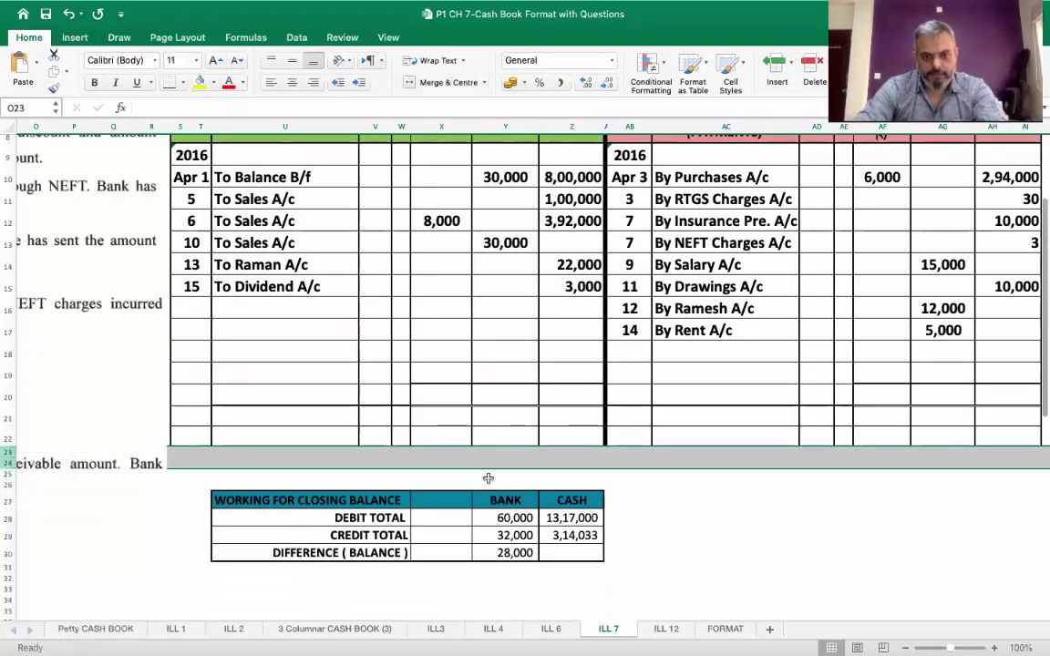
Step: Set the font colour of the Discount Allowed and Discount Received totals in row 20 to black
left_click(513, 518)
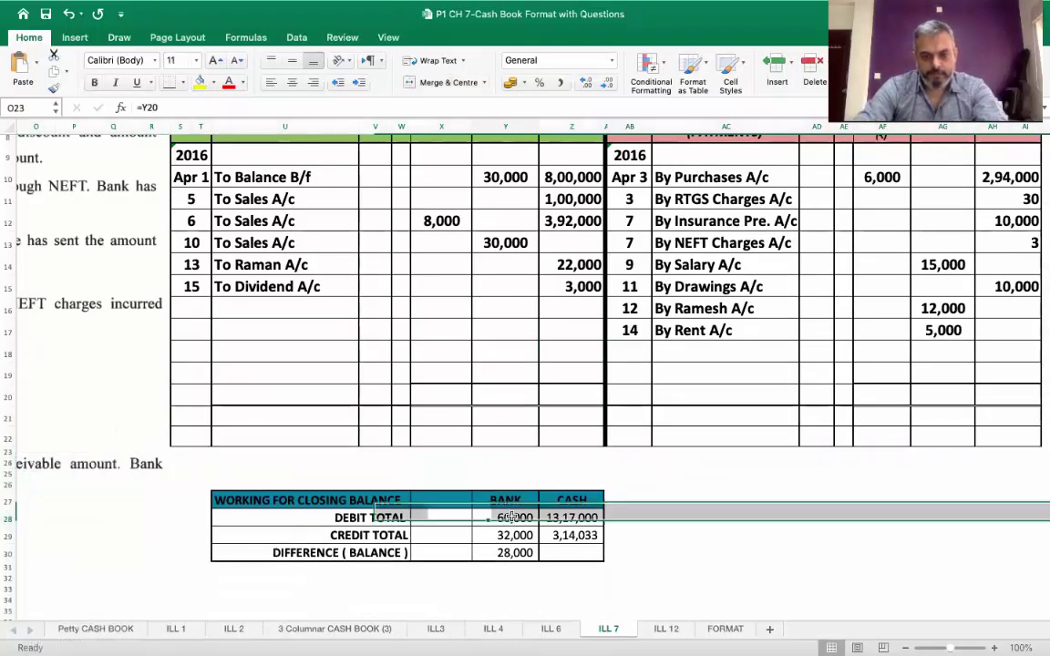
scroll(512, 518, "up", 5)
scroll(511, 516, "down", 4)
scroll(511, 516, "right", 2)
scroll(512, 515, "up", 2)
scroll(511, 516, "left", 1)
scroll(511, 515, "up", 2)
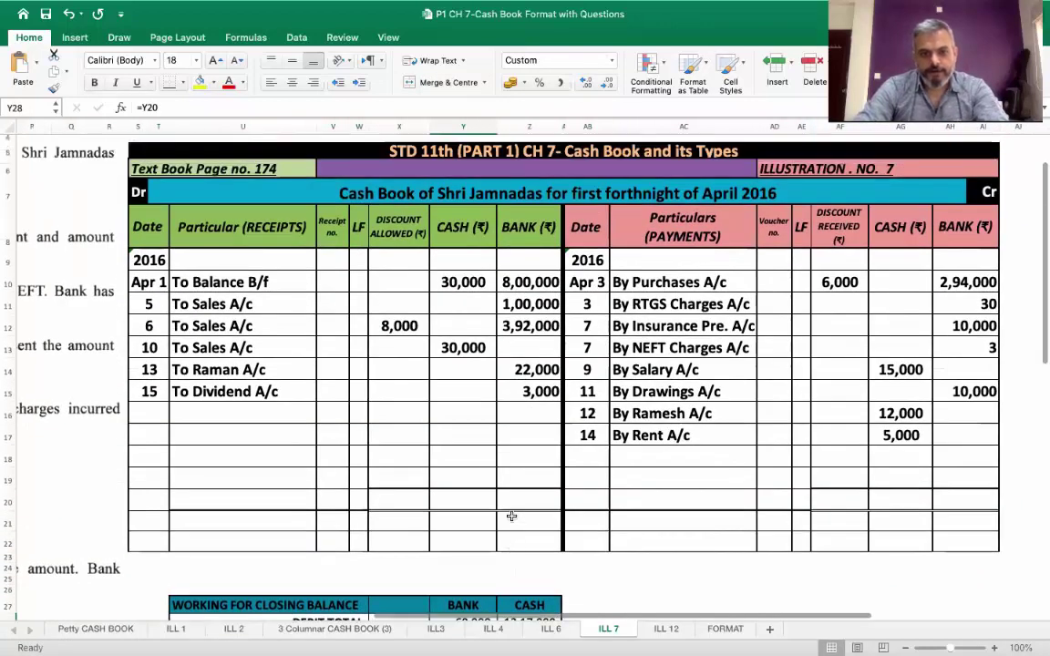
left_click(407, 502)
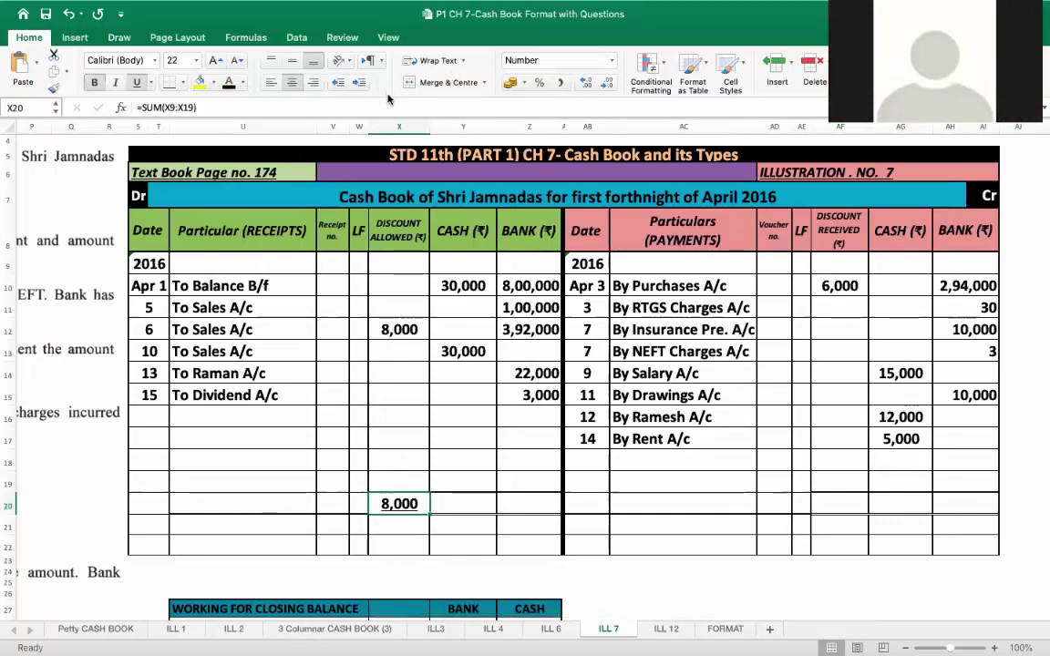
left_click(852, 490)
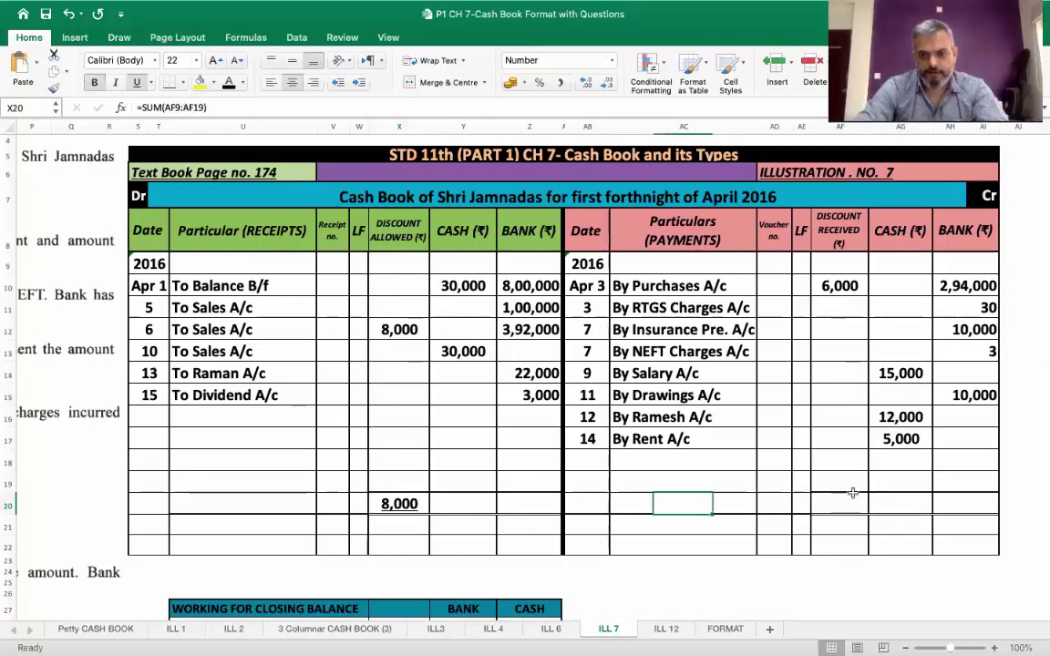
left_click(228, 82)
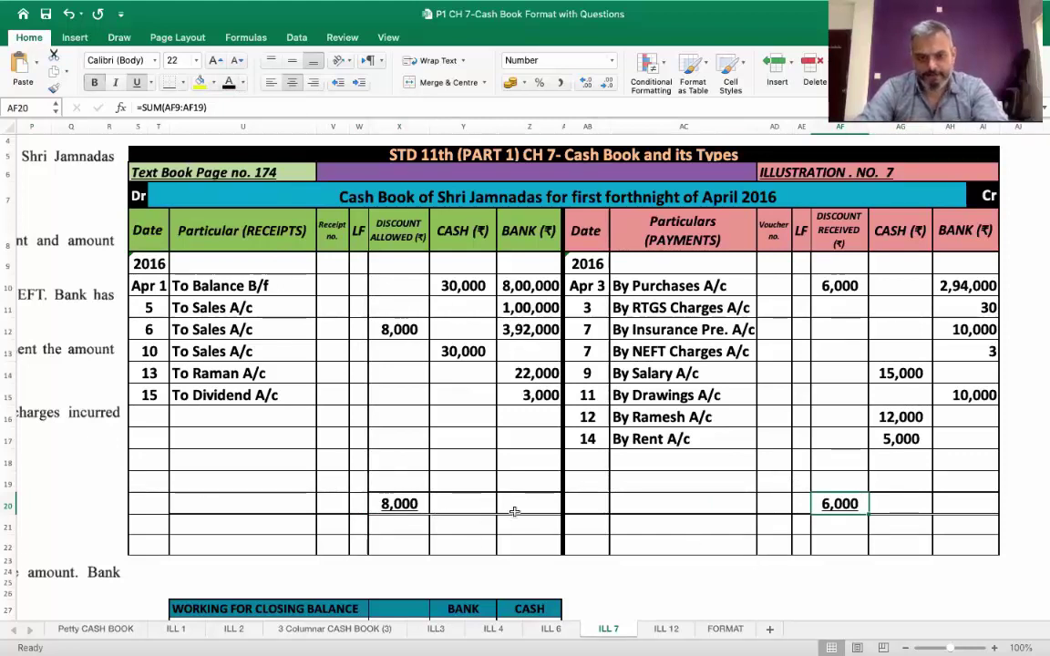
Step: Correct the headings of the closing balance working table to CASH in Y27 and BANK in Z27
scroll(492, 492, "down", 1)
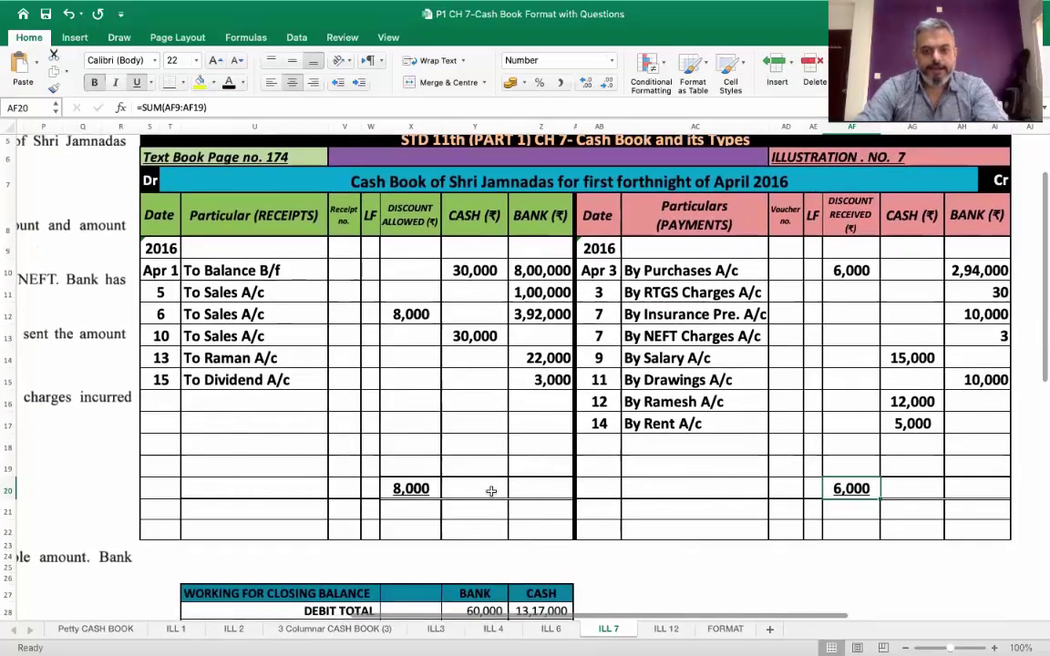
scroll(491, 491, "up", 1)
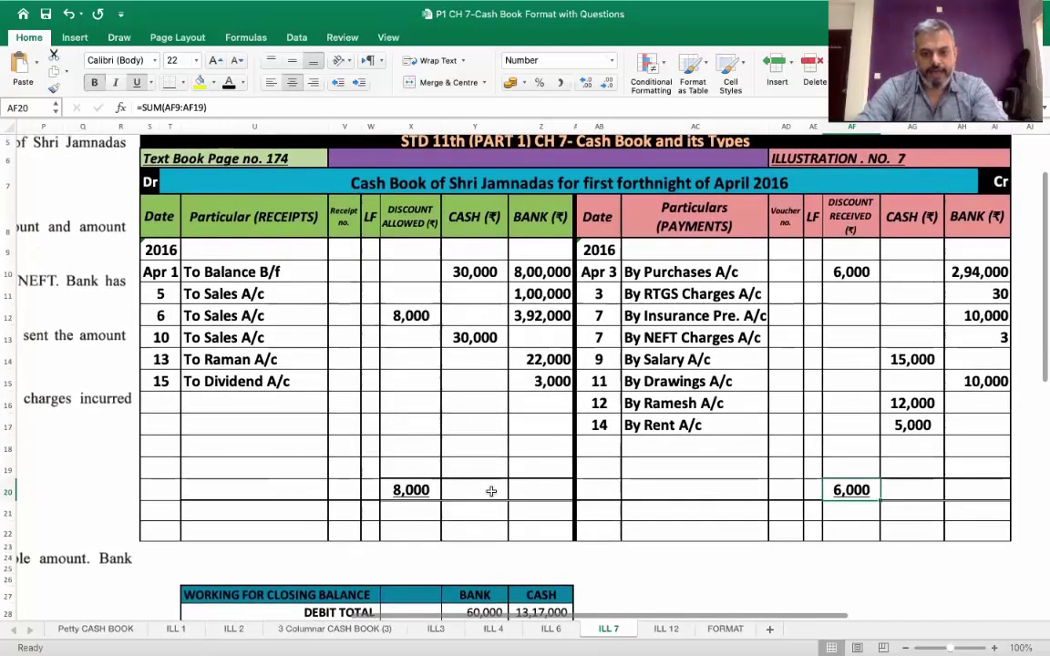
left_click(483, 594)
type("Cash")
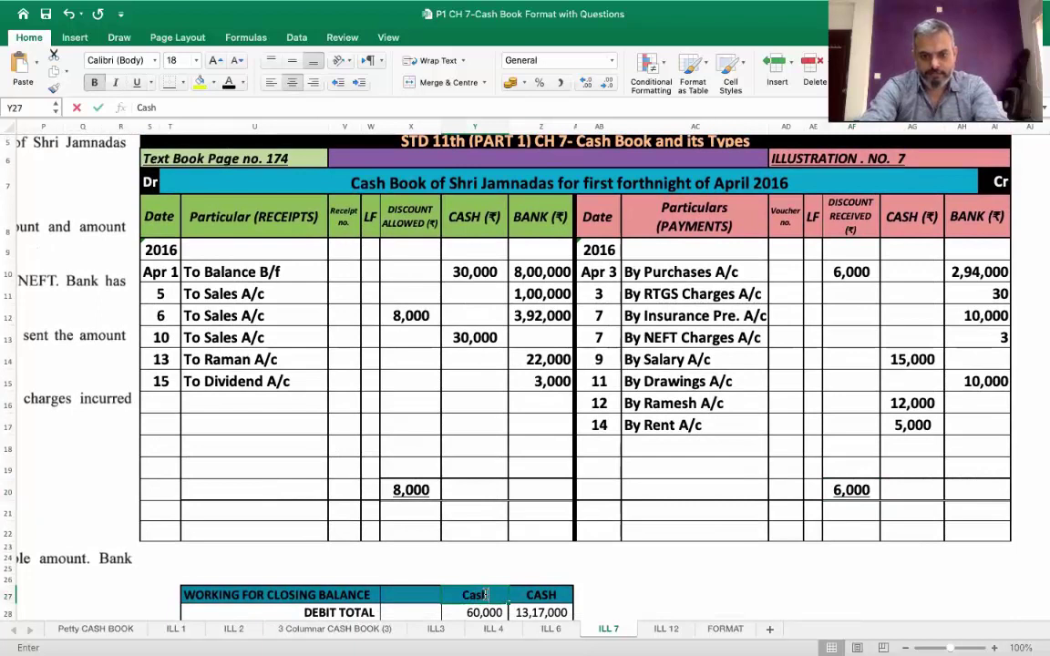
key("BackSpace")
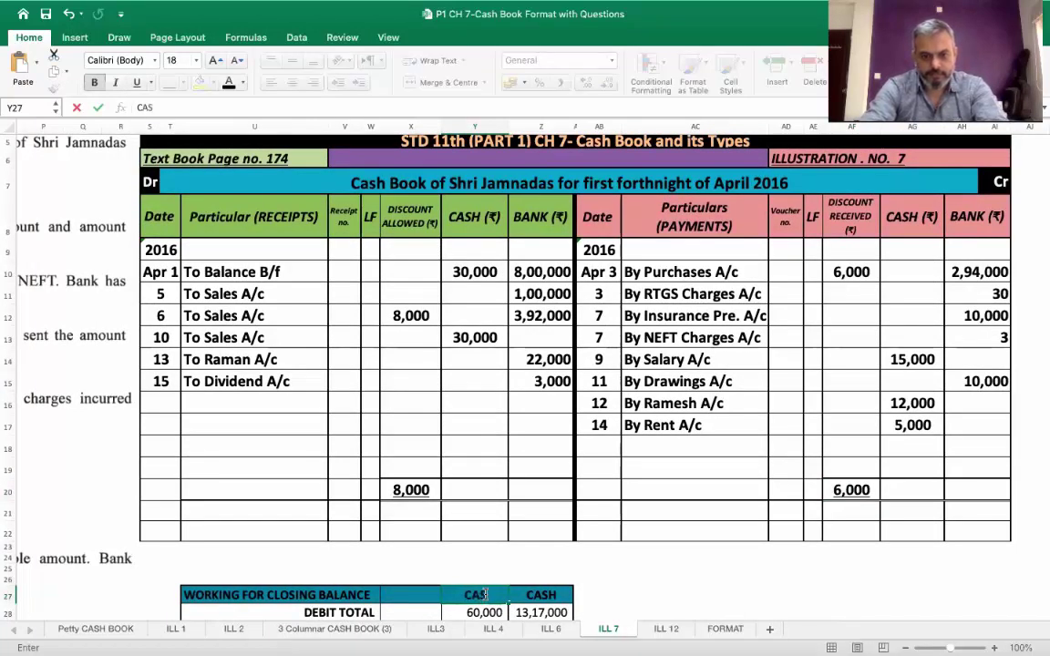
type("H")
key("Return")
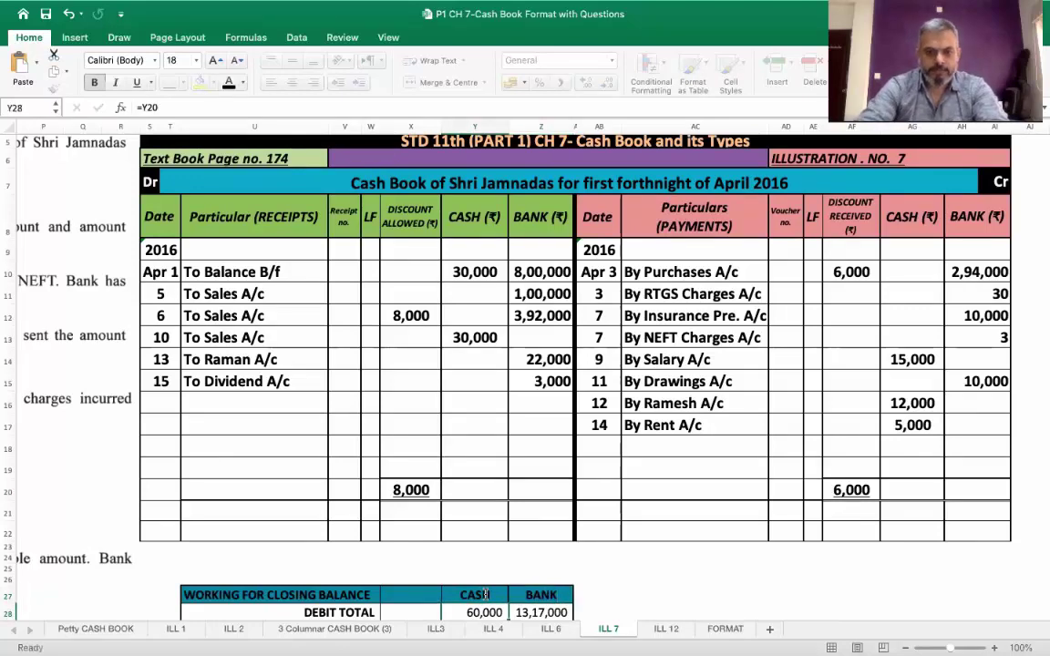
Step: Examine the cash book entries and the closing balance working table below them
scroll(486, 594, "down", 4)
scroll(486, 593, "up", 2)
scroll(485, 594, "up", 2)
scroll(525, 504, "down", 3)
left_click(495, 439)
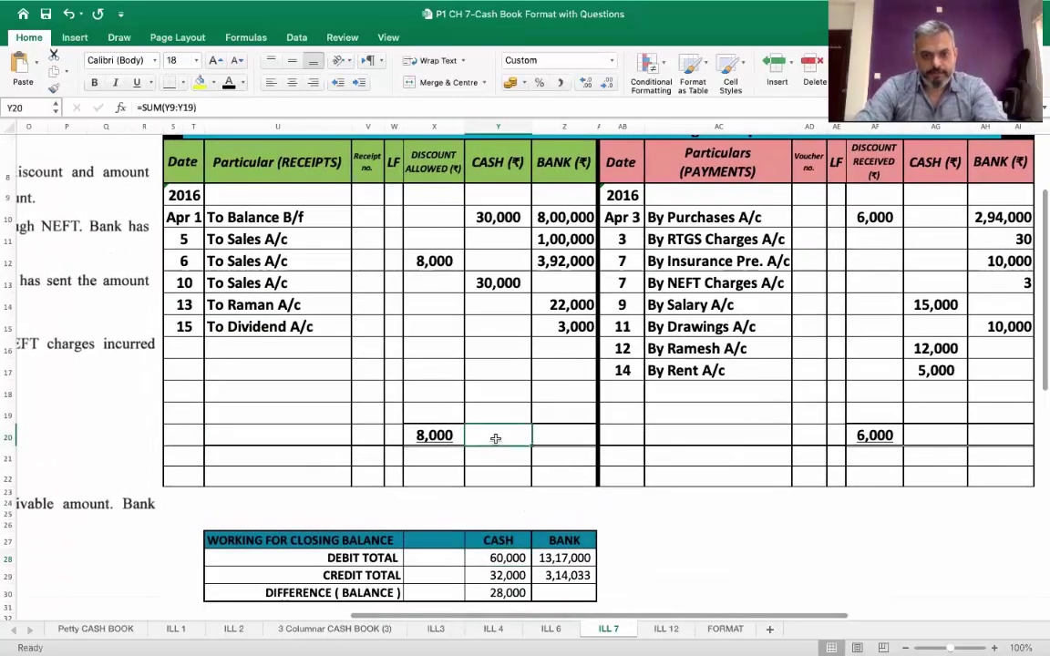
scroll(495, 440, "down", 3)
scroll(495, 439, "right", 1)
scroll(495, 439, "up", 4)
scroll(495, 439, "right", 2)
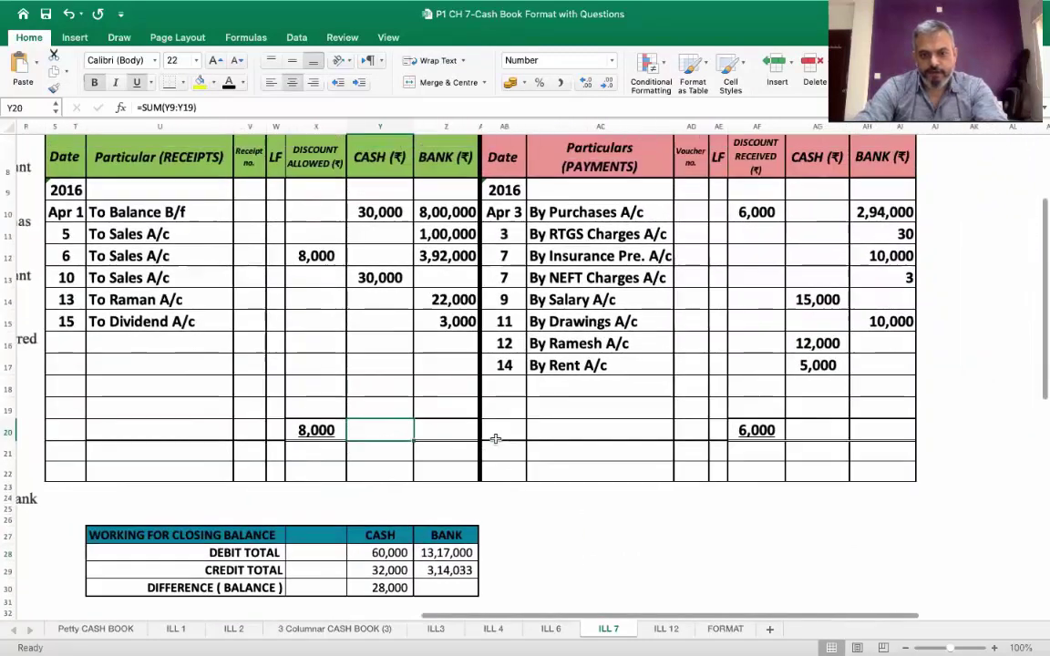
Step: Sum the payment-side cash entries in AG13:AG17 and enter 32,000 as the cash credit total in Y29
left_click(798, 293)
left_click_drag(798, 300, 804, 377)
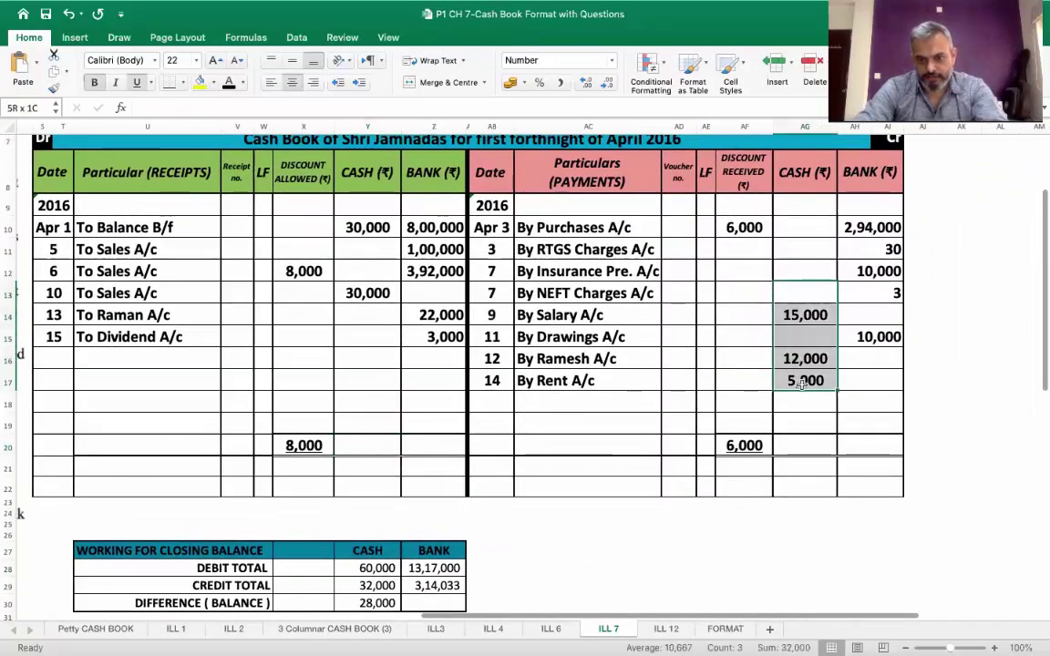
scroll(466, 552, "down", 3)
scroll(466, 552, "left", 2)
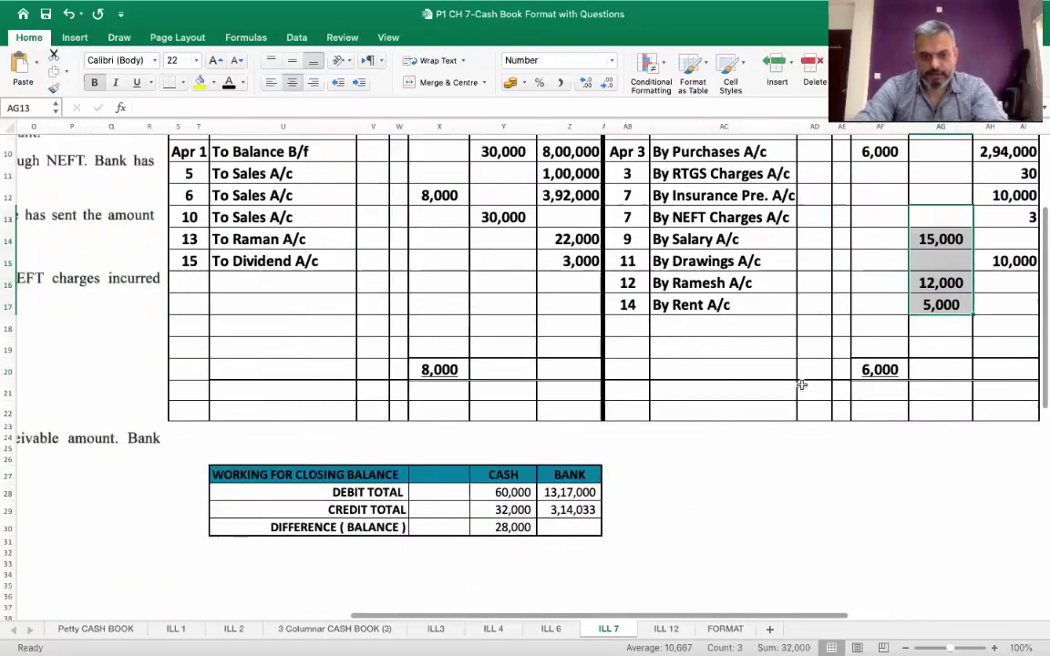
left_click(495, 510)
type("32,000")
key("Return")
Step: Make the cash figures Y28:Y30 in the closing balance working table bold
key("Up")
key("Up")
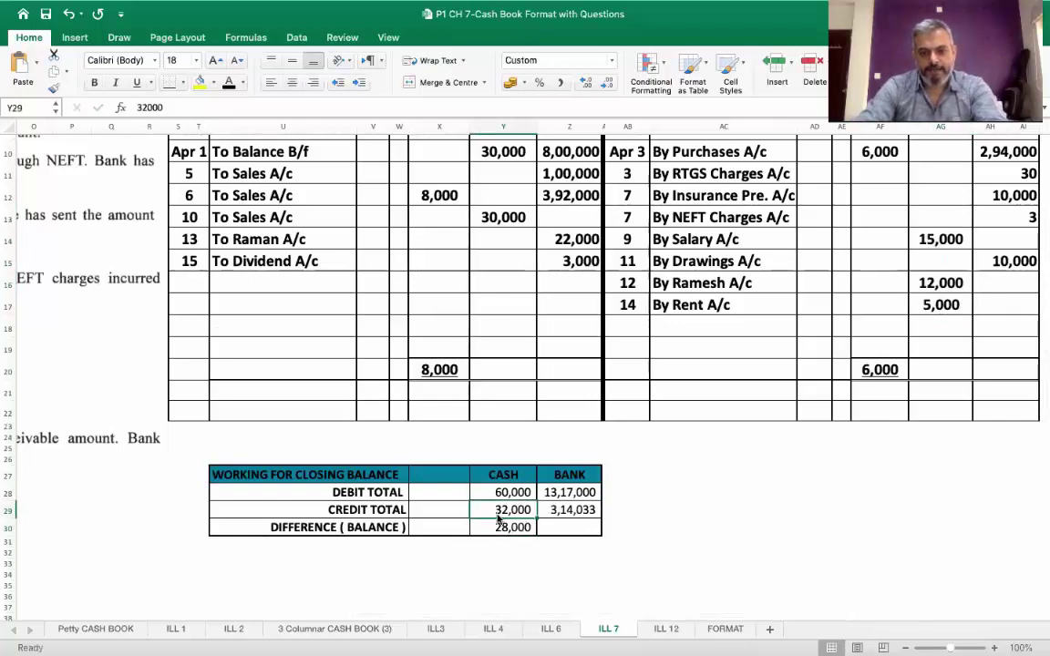
key("shift+Down")
key("shift+Down")
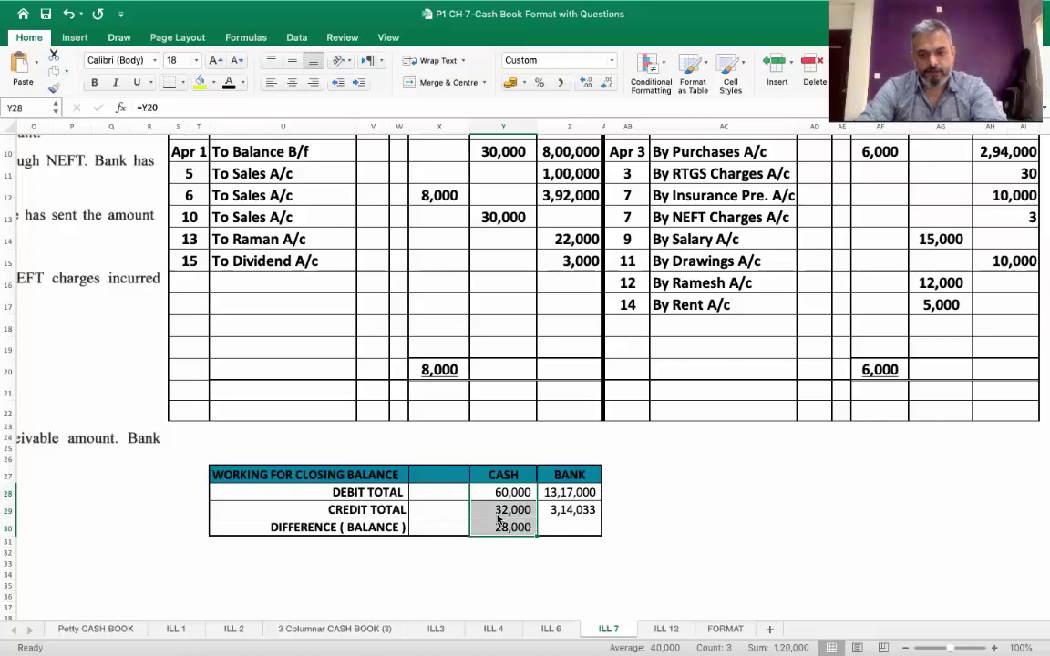
key("super+b")
left_click(508, 527)
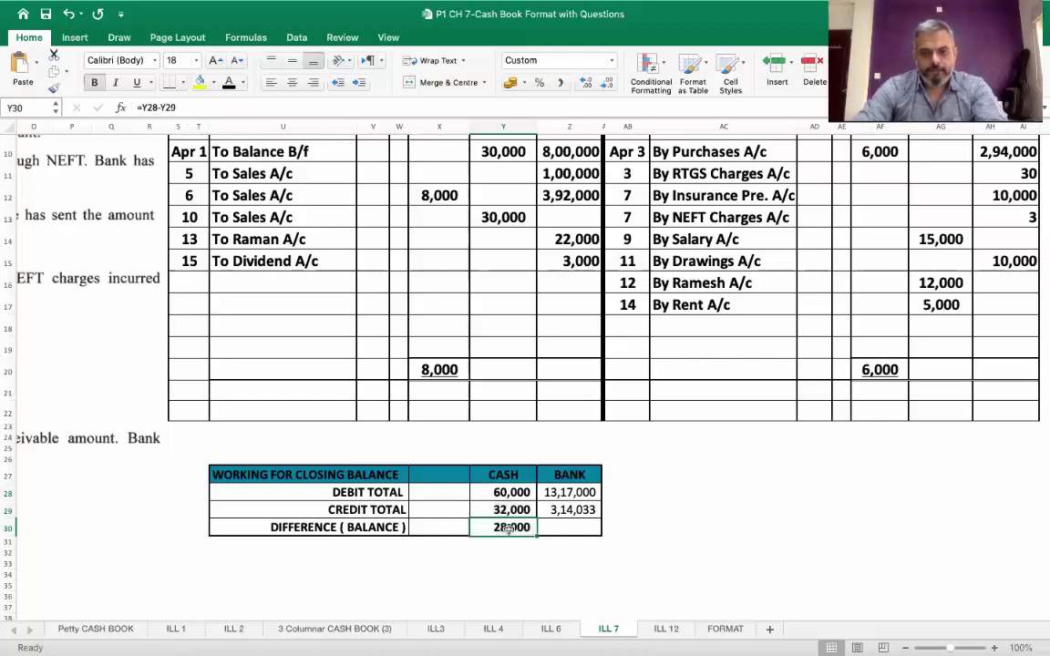
Step: Set the font colour of the receipts and payments cash totals in Y20 and AG20 to black
left_click(490, 373)
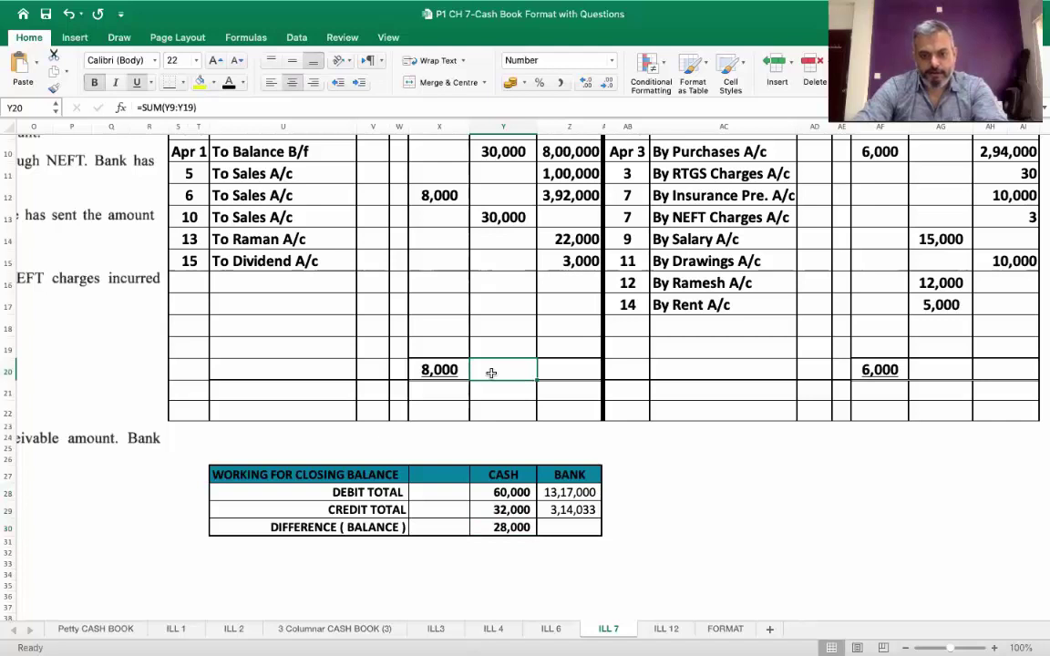
scroll(490, 373, "up", 5)
scroll(489, 371, "down", 1)
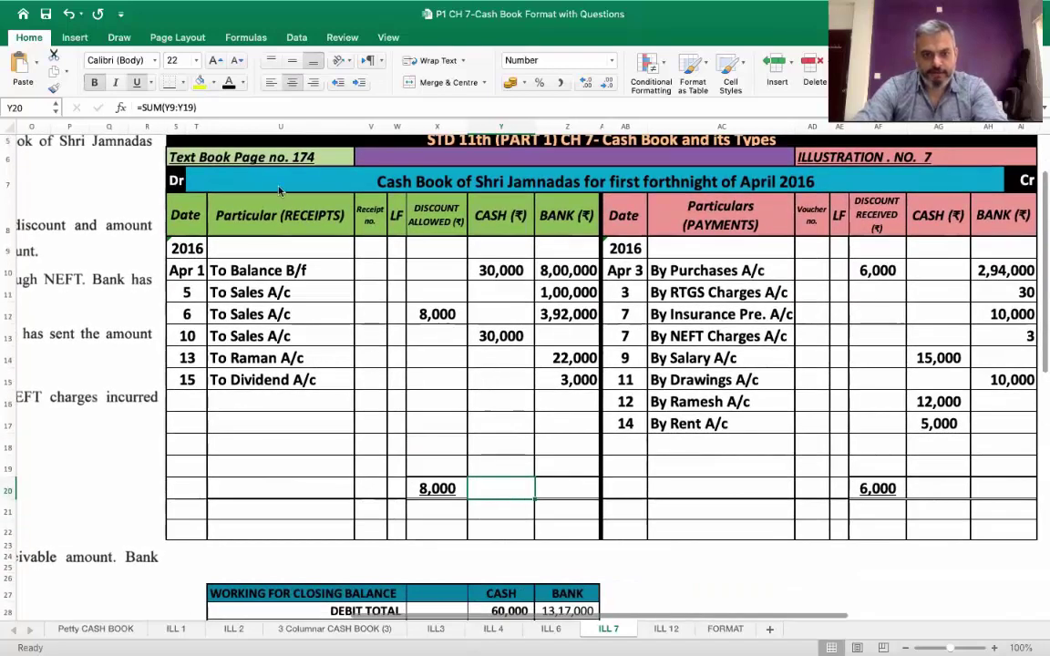
left_click(228, 82)
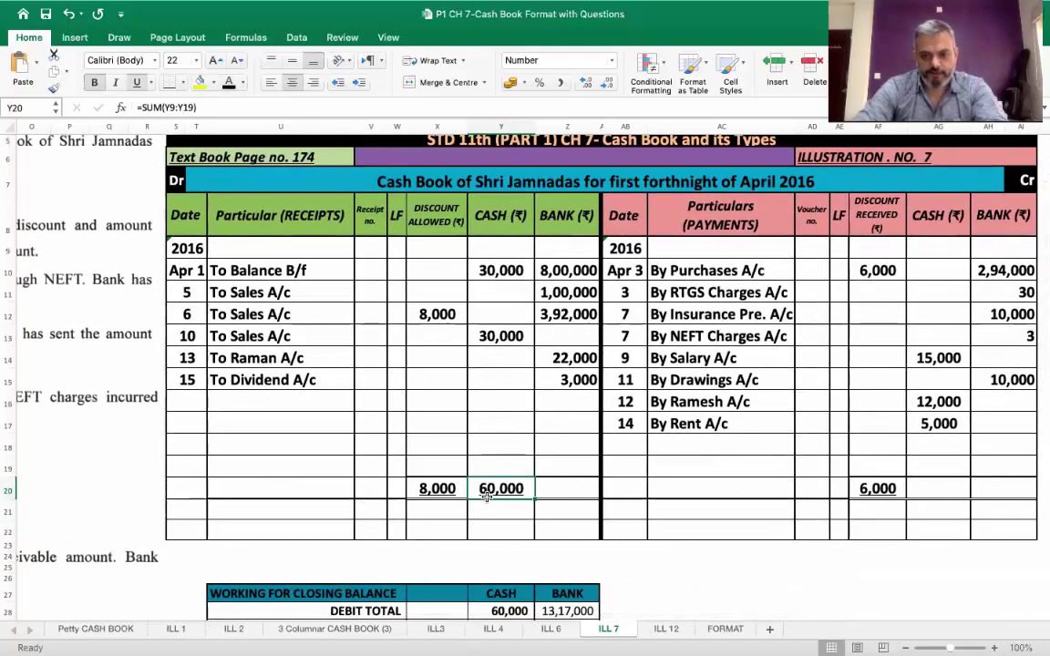
left_click(928, 491)
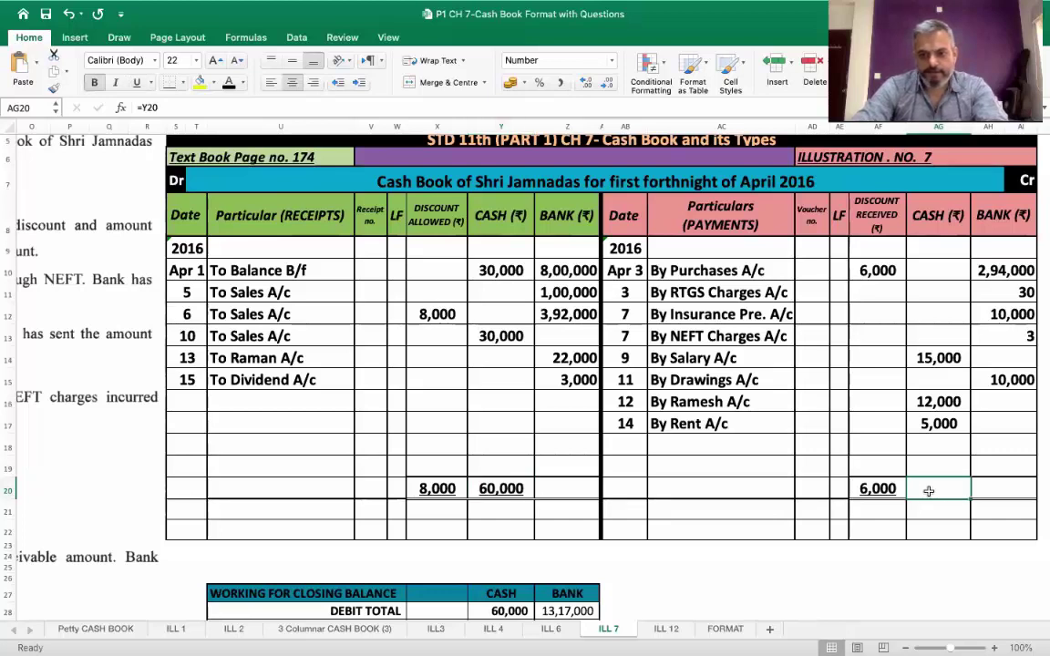
scroll(929, 491, "up", 1)
scroll(929, 492, "right", 1)
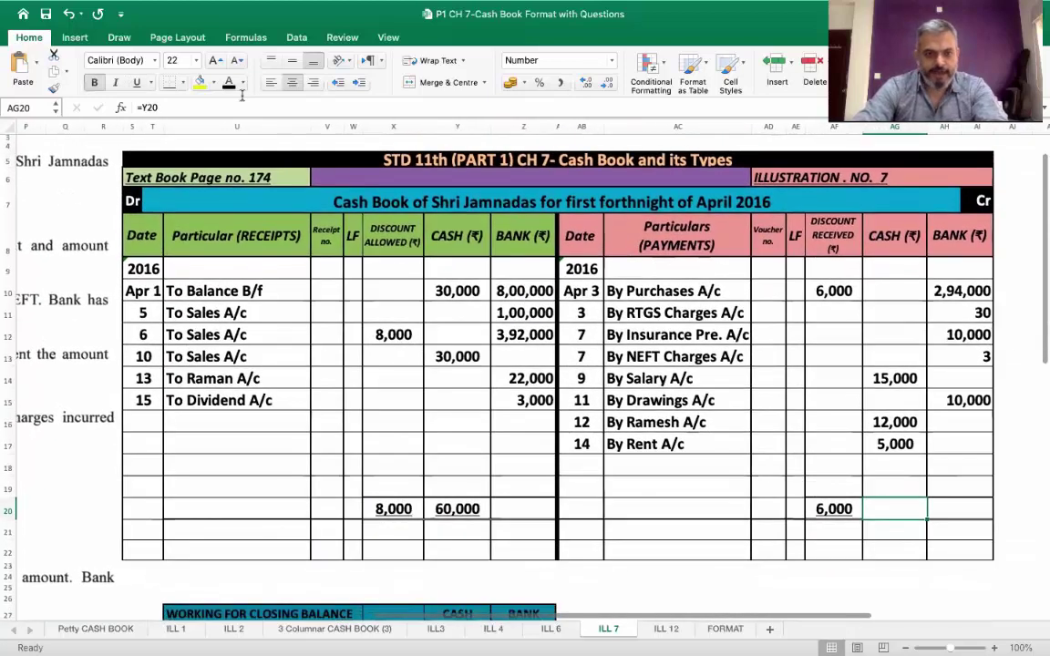
left_click(230, 83)
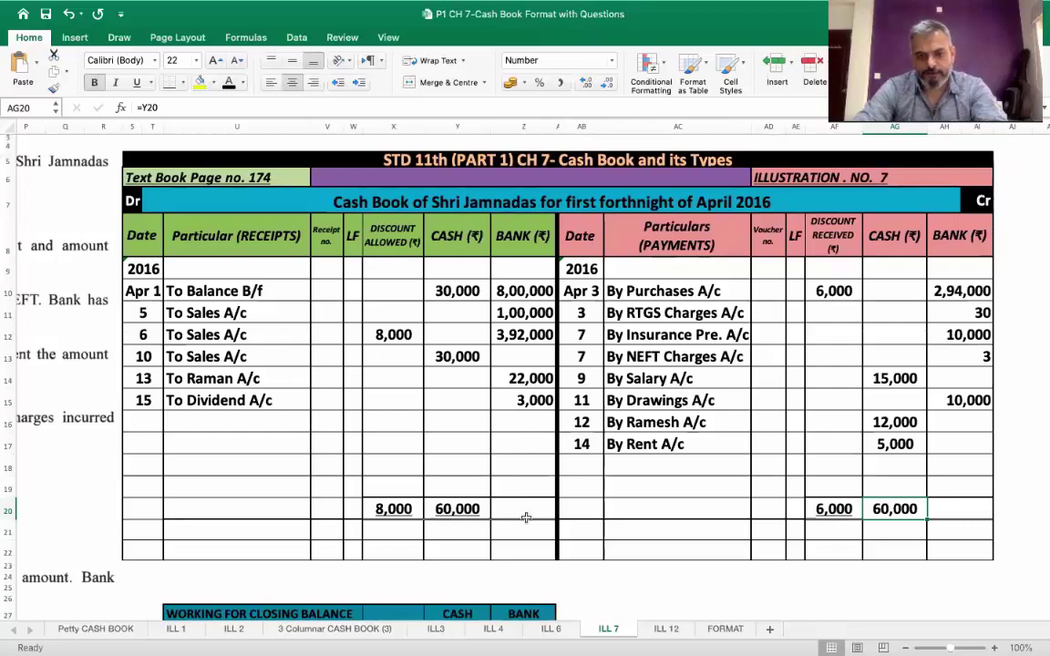
Step: Record the closing cash balance on the payments side of row 19 with date 15, By Balance C/f and cash amount 28,000
left_click(898, 495)
scroll(899, 495, "down", 5)
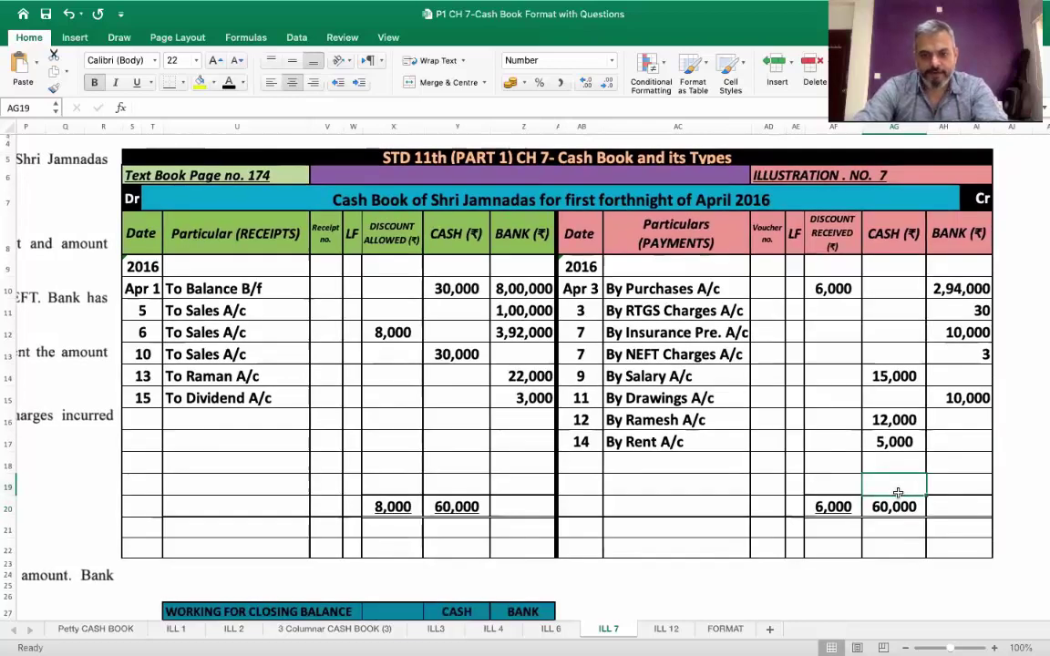
scroll(898, 493, "up", 4)
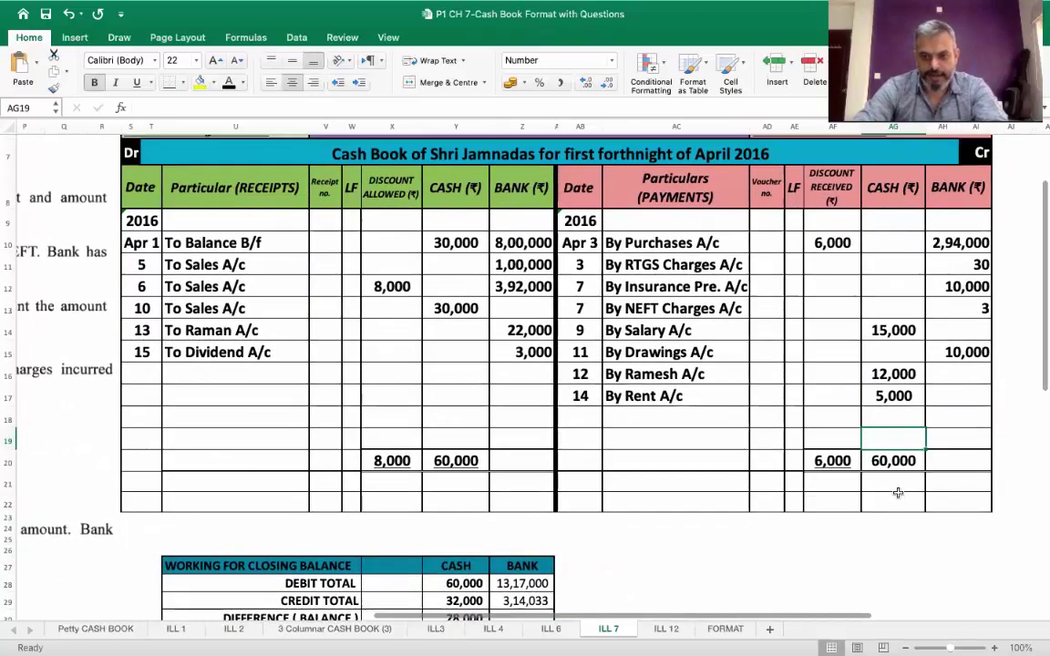
type("28000")
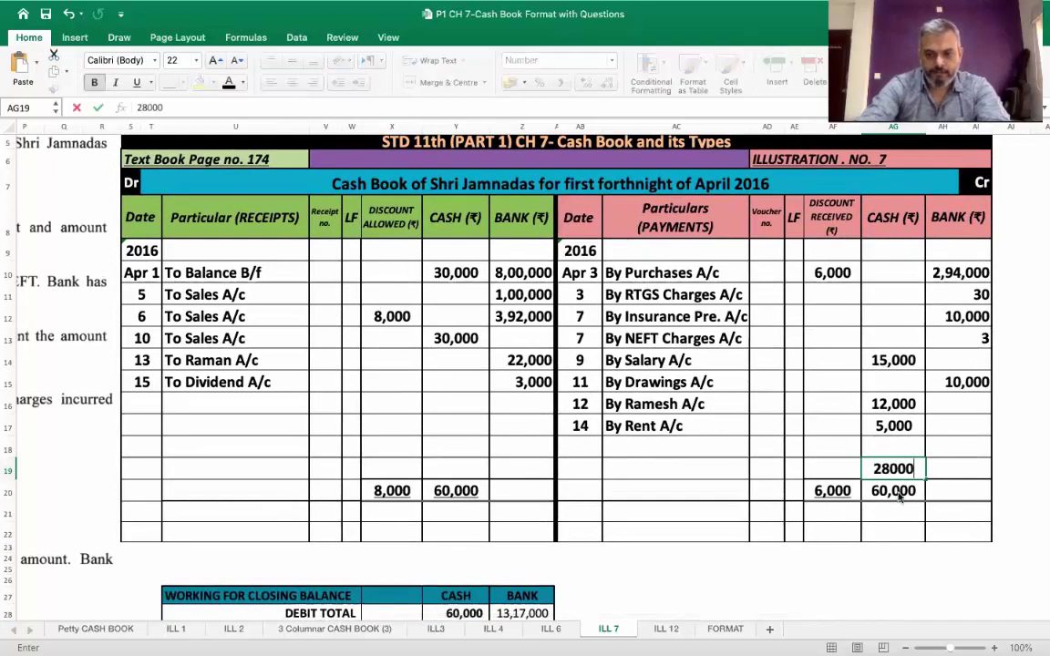
key("Return")
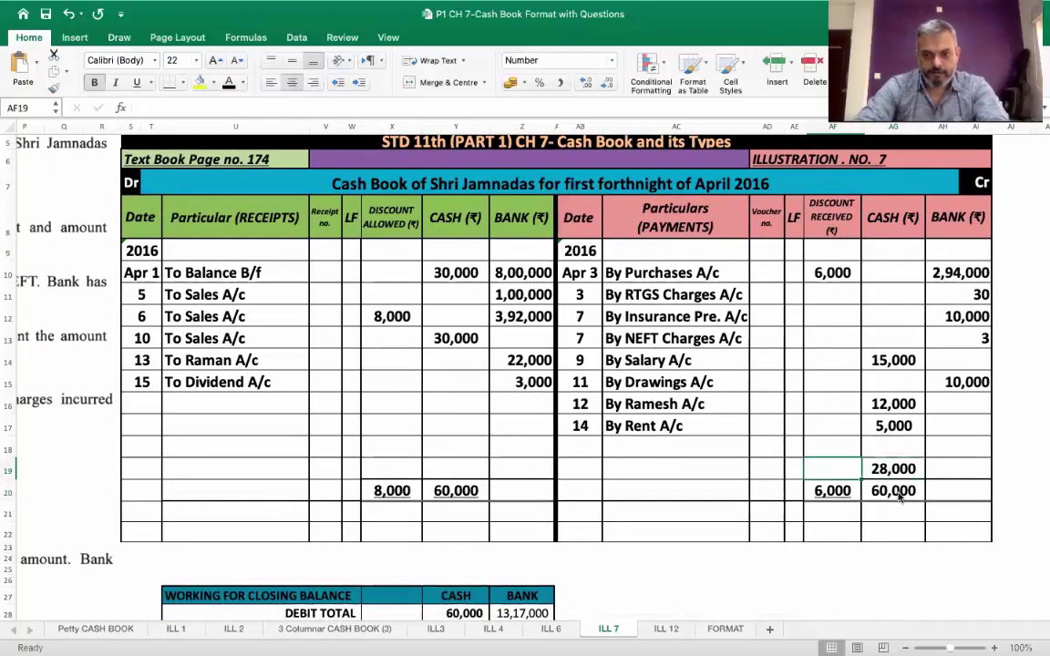
type("15")
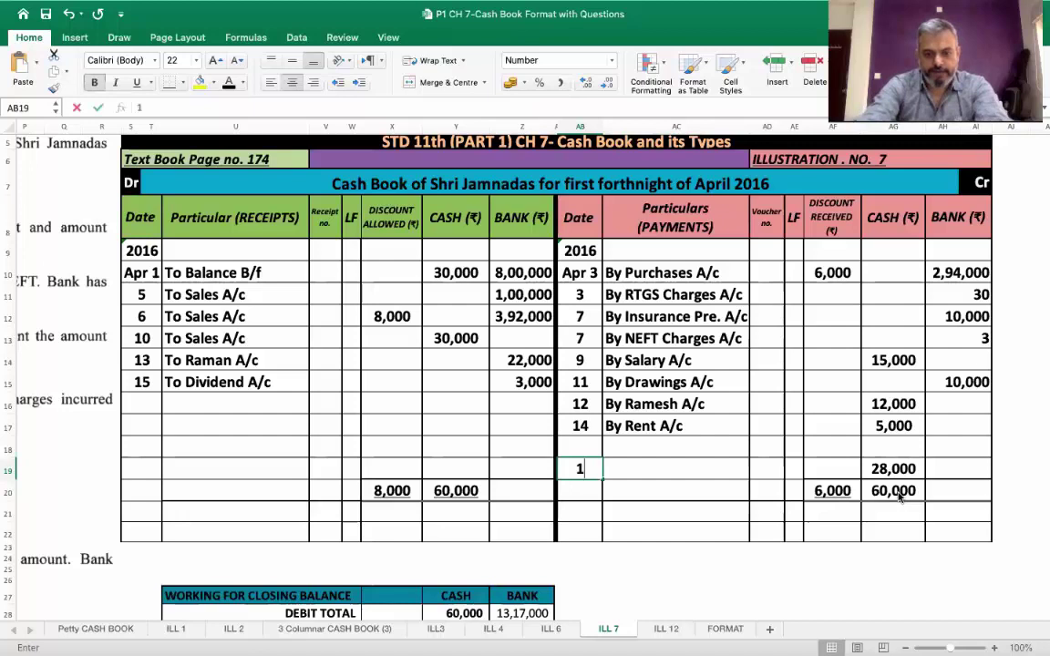
key("Tab")
type("BY B")
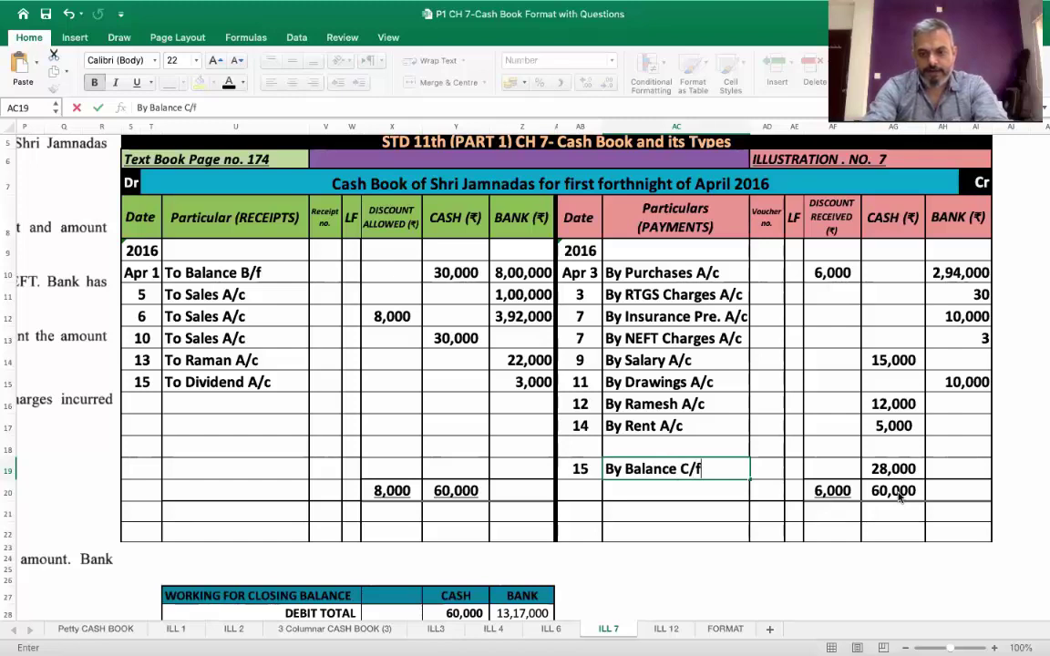
key("Tab")
Step: Fill the By Balance C/f row on the payments side, from the Date to the Bank column, with yellow
key("Left")
key("Left")
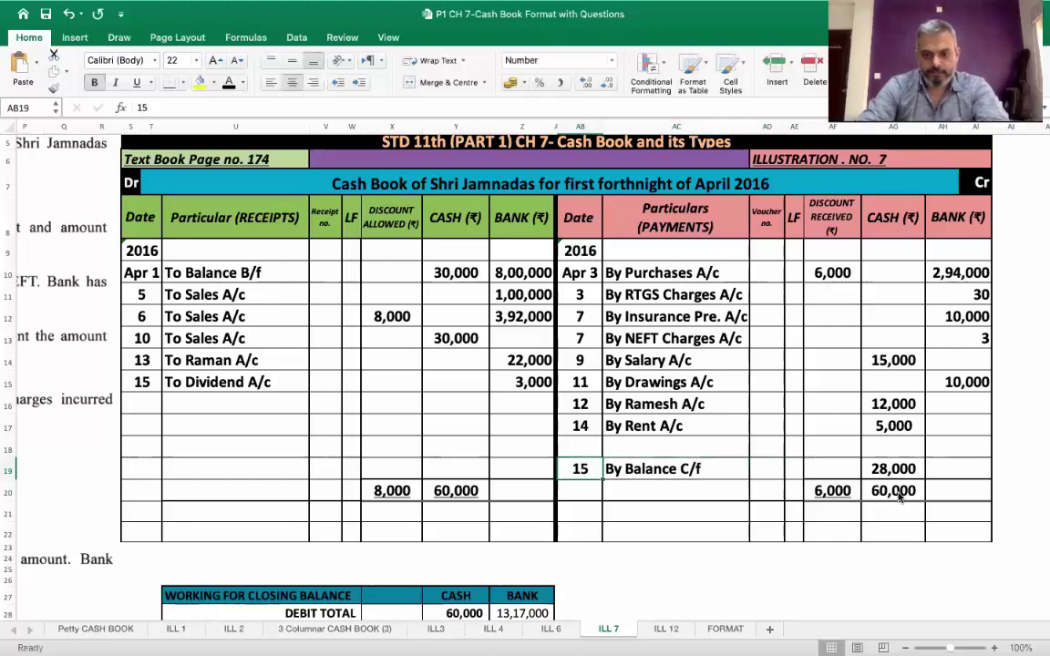
key("shift+Right")
key("shift+Right")
key("shift+Right")
key("shift+Right")
key("shift+Right")
key("shift+Right")
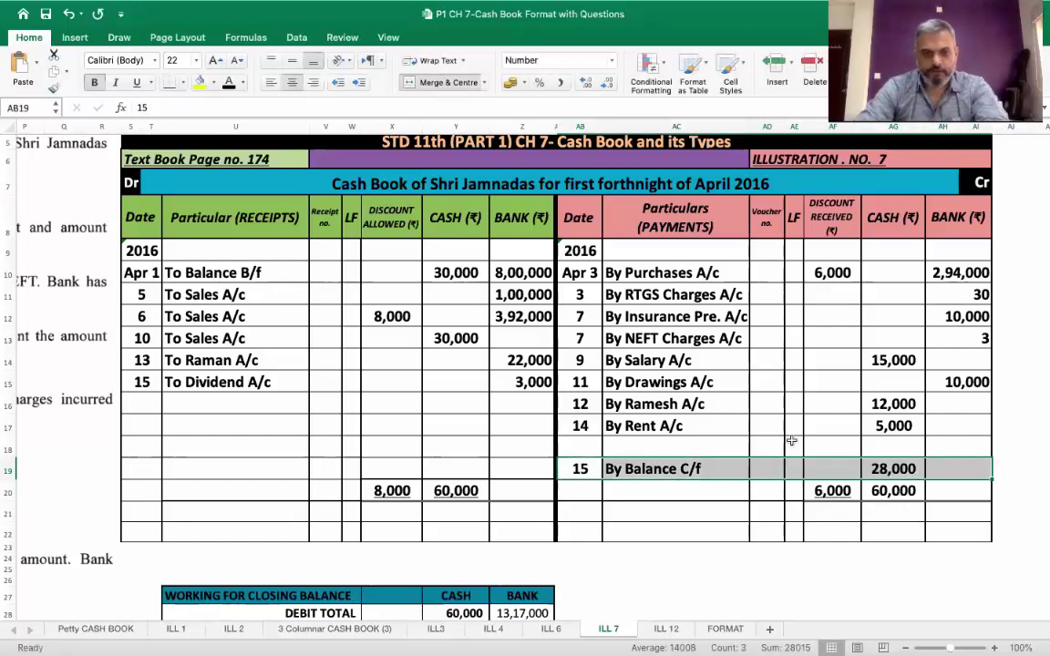
left_click(201, 82)
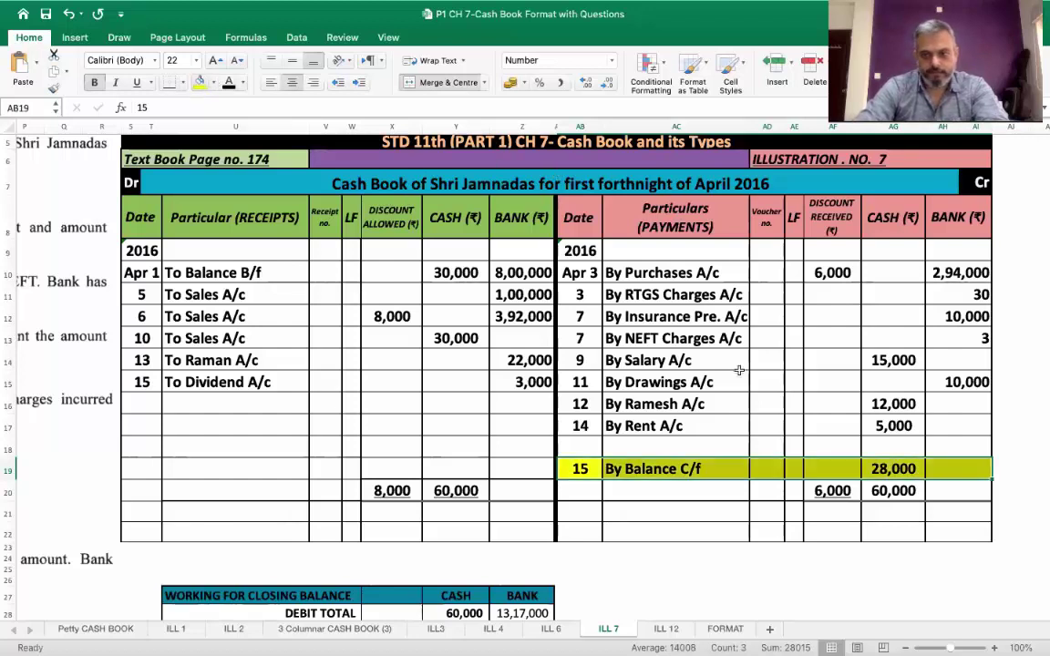
Step: Sum the receipts-side bank entries in Z9:Z17 to check the bank debit total
left_click(537, 490)
left_click_drag(521, 251, 521, 419)
scroll(521, 418, "down", 4)
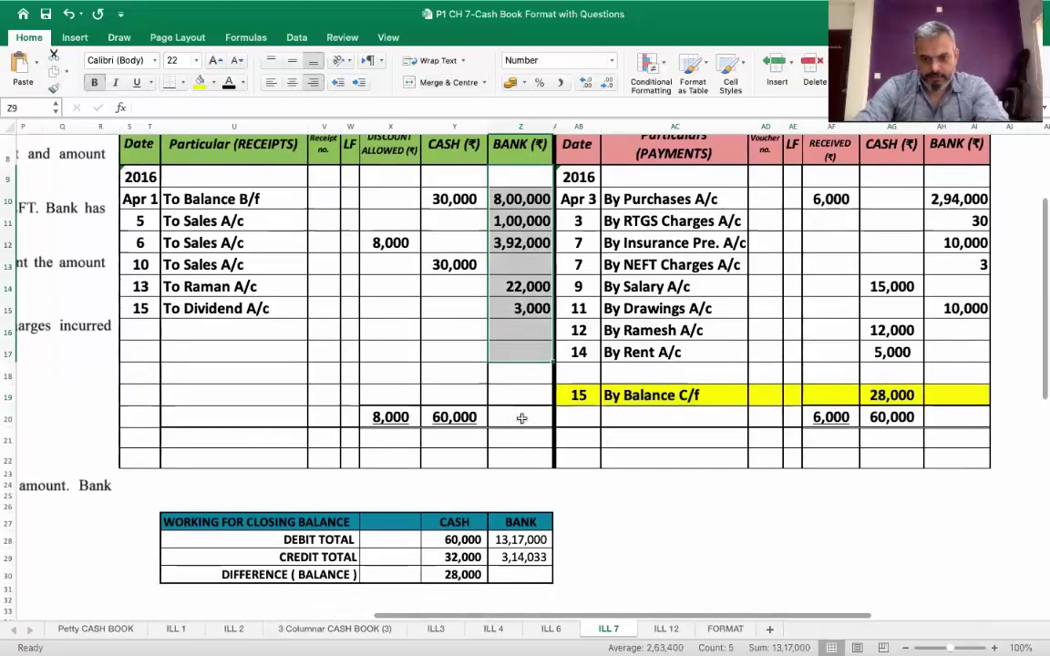
Step: Sum the payment-side bank entries from AH9 to row 16 and enter 314033 as the bank credit total in Z29
left_click(522, 548)
scroll(521, 551, "up", 2)
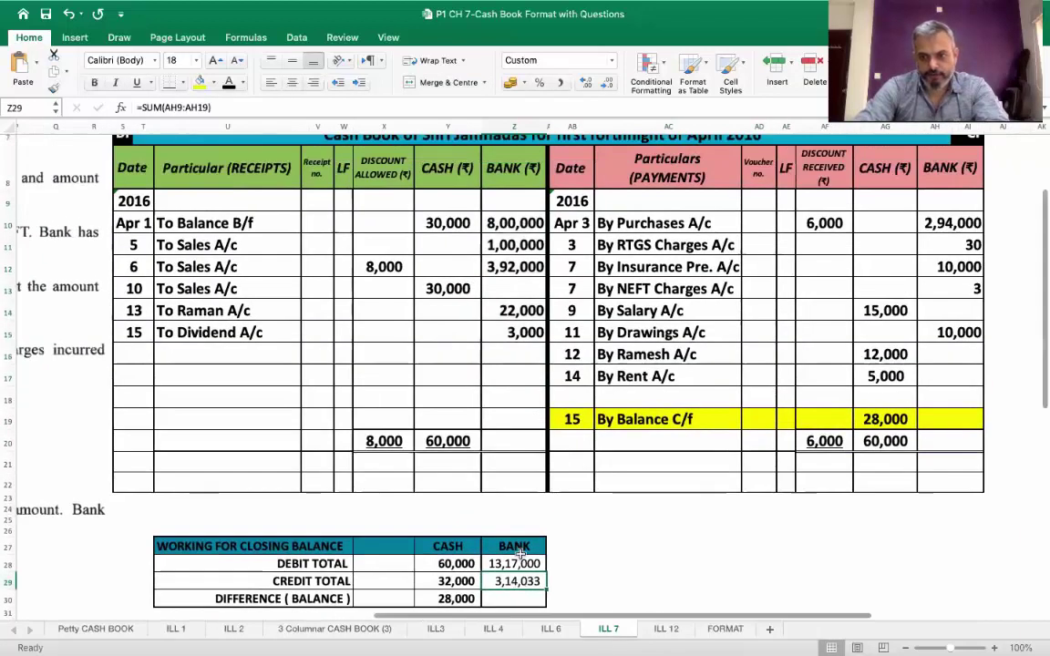
left_click_drag(953, 209, 954, 352)
scroll(954, 349, "down", 2)
scroll(954, 349, "left", 1)
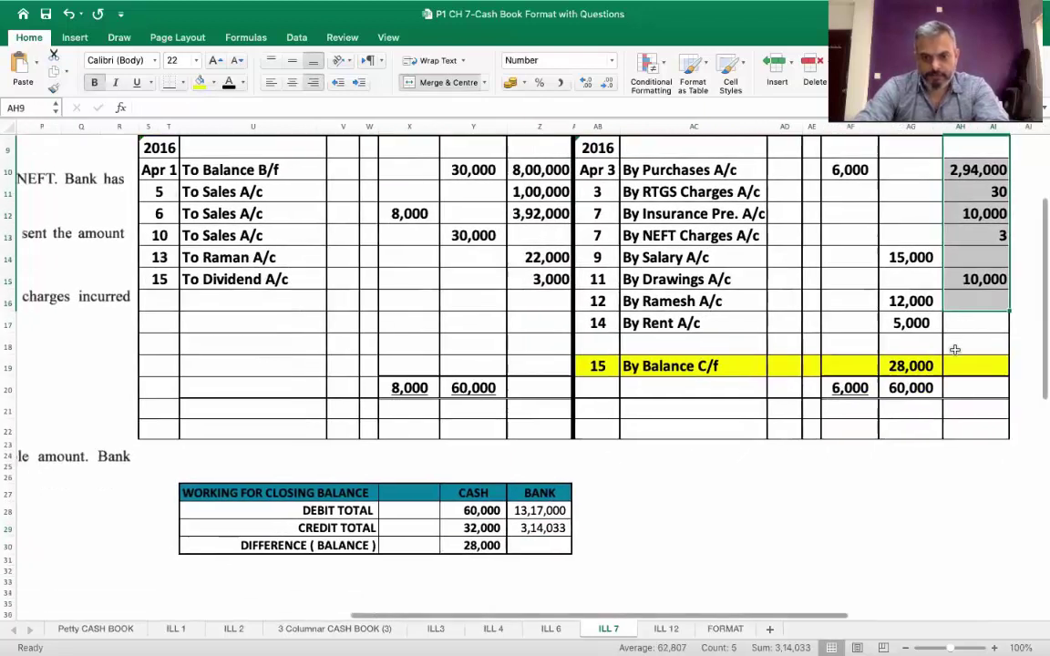
left_click(547, 515)
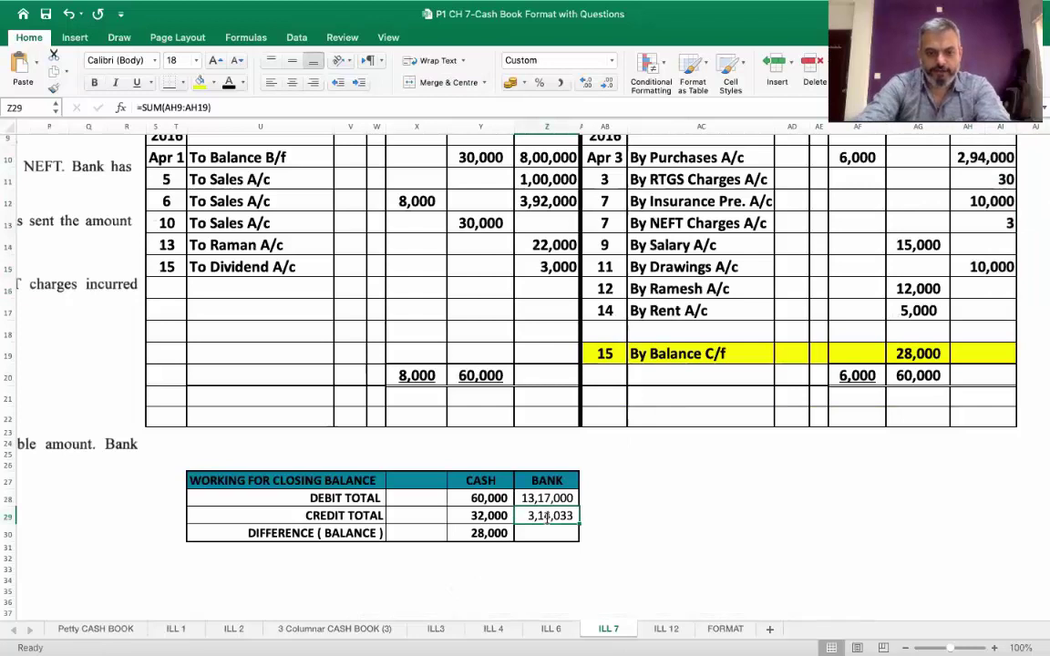
type("3,1")
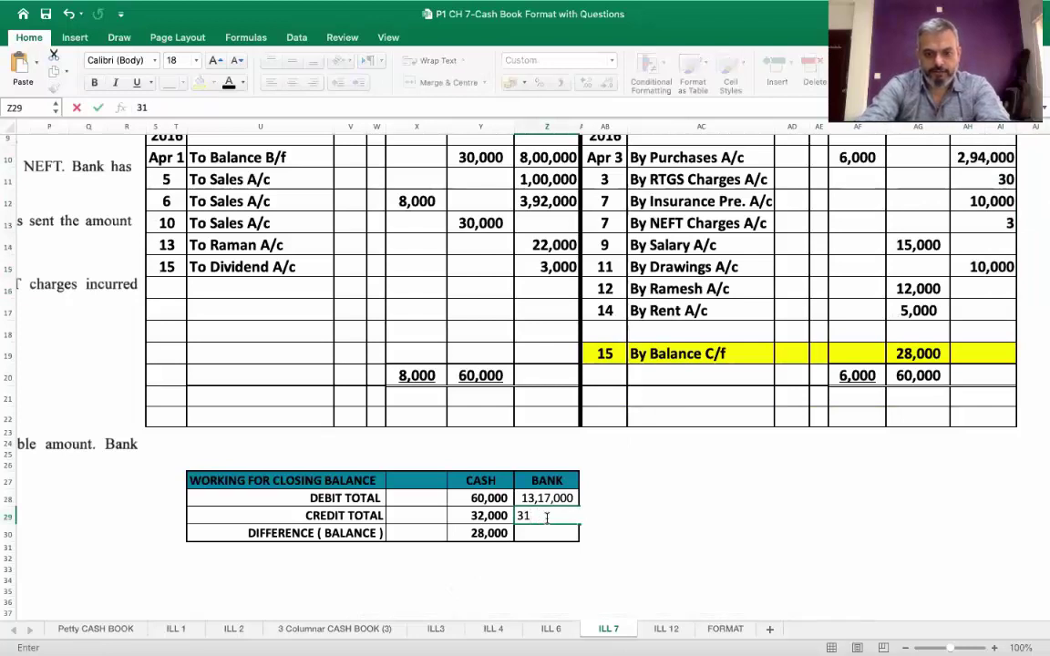
type("4,033")
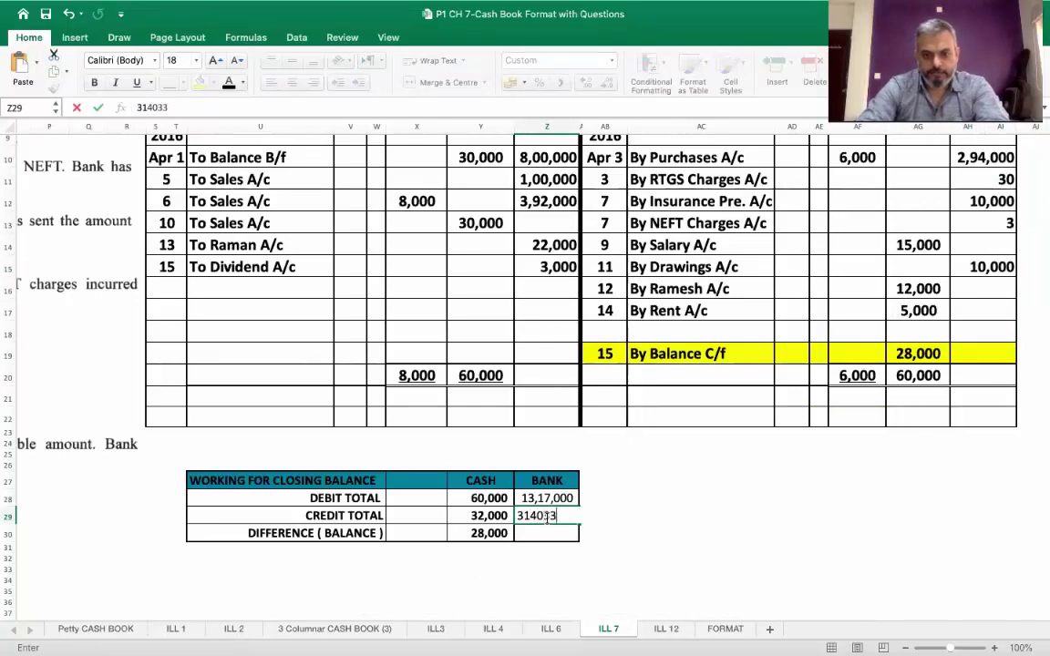
key("Return")
Step: Copy the cash difference formula from Y30 to the bank column in Z30 and reduce its font size to 16
key("Left")
key("super+c")
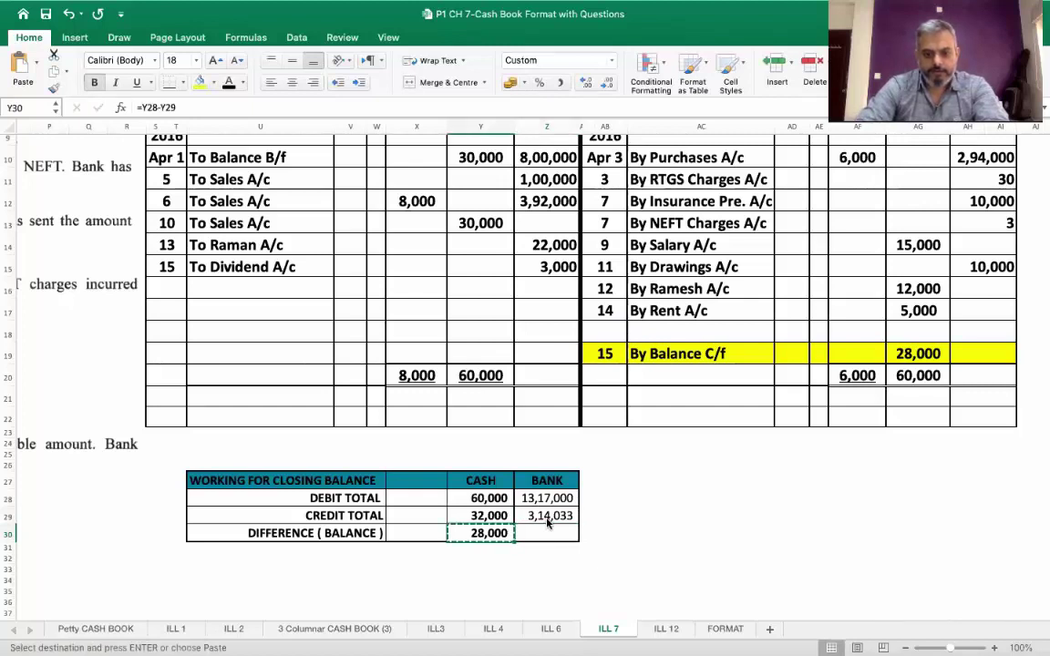
key("Right")
key("Return")
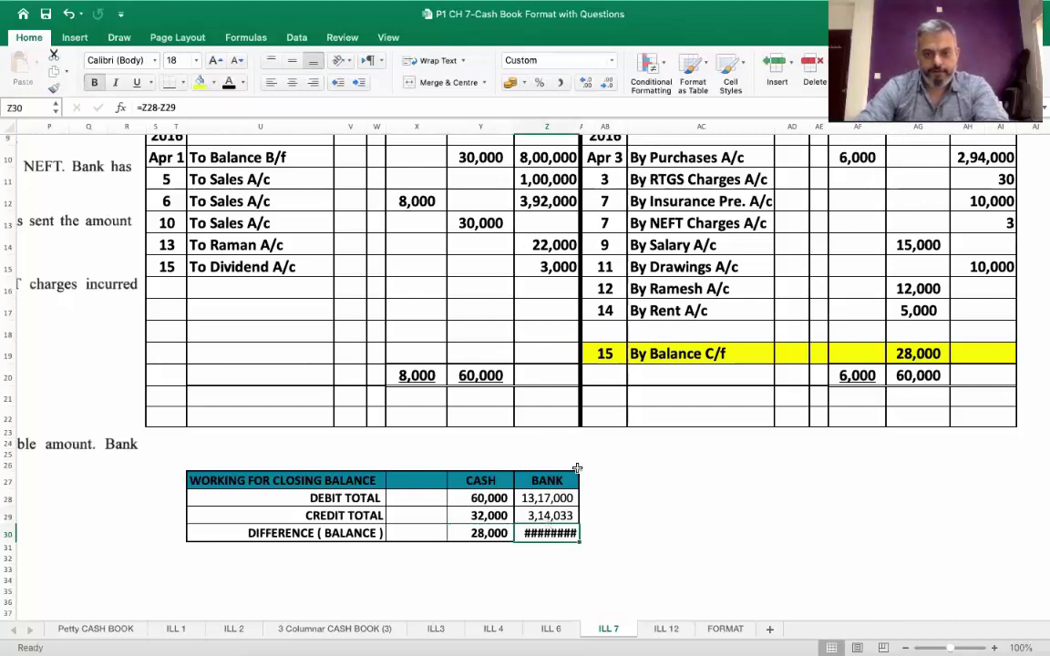
left_click(234, 61)
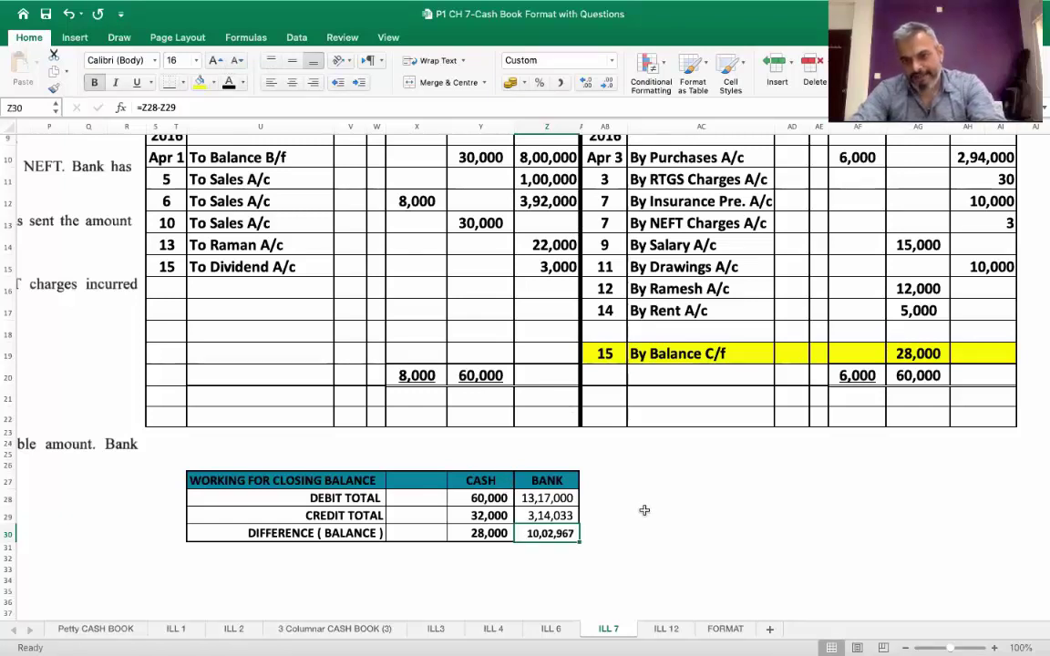
Step: Set the bank totals in Z20 and AH20 to black font colour at size 20
scroll(661, 506, "up", 5)
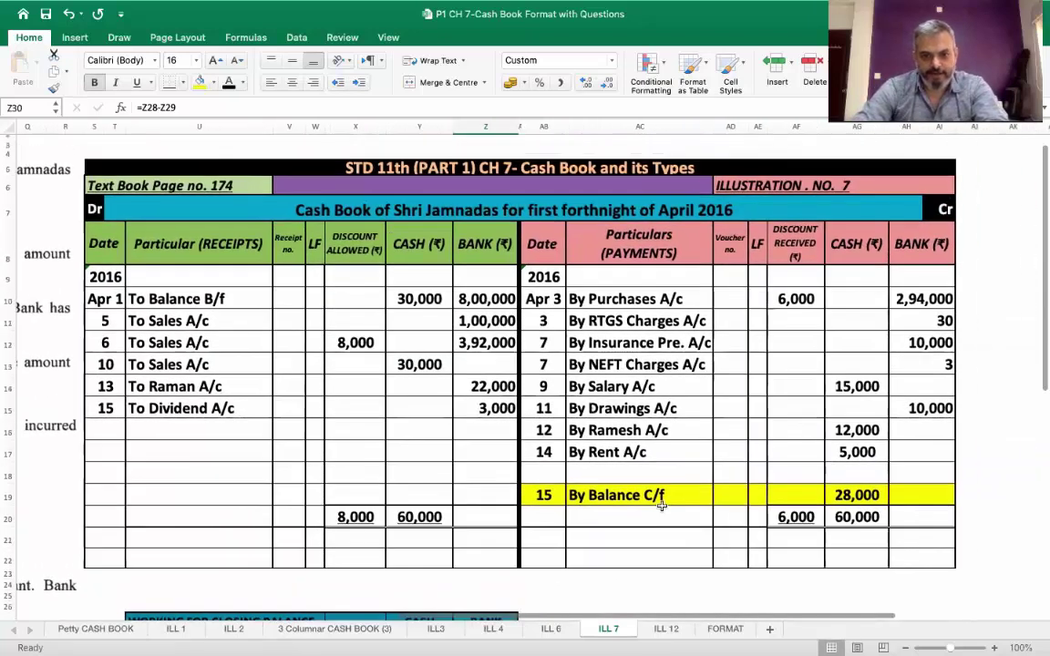
left_click(485, 516)
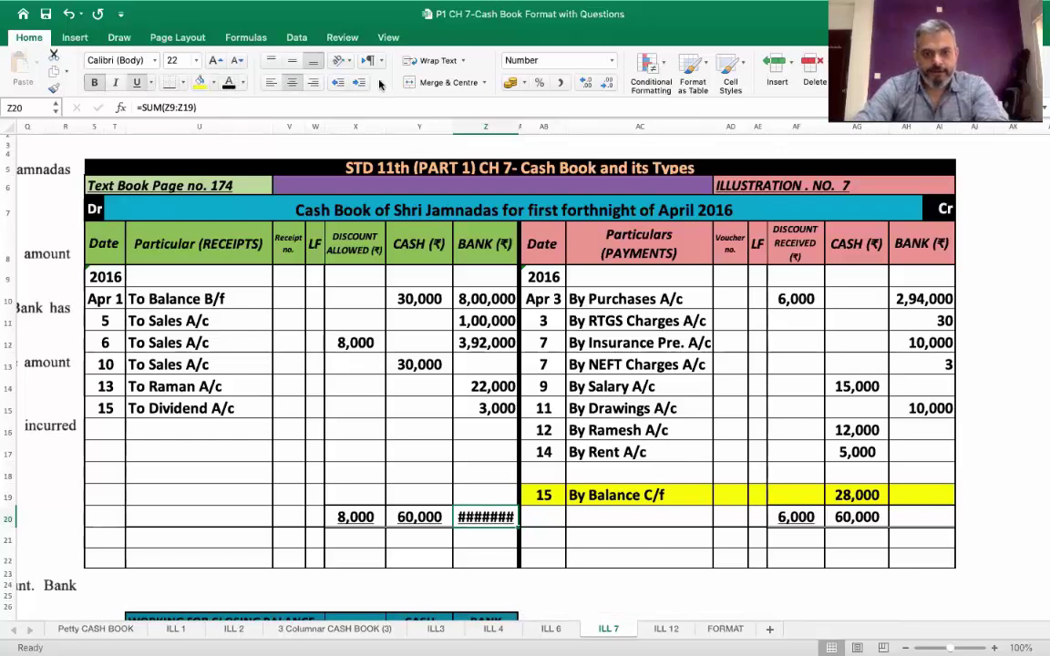
left_click(235, 62)
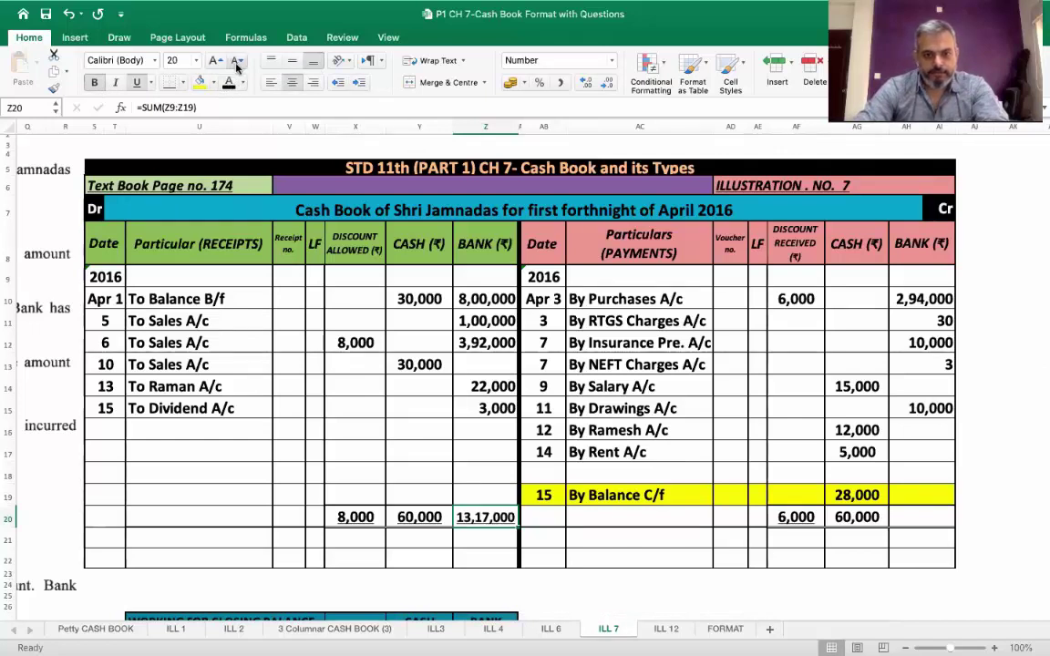
left_click(910, 513)
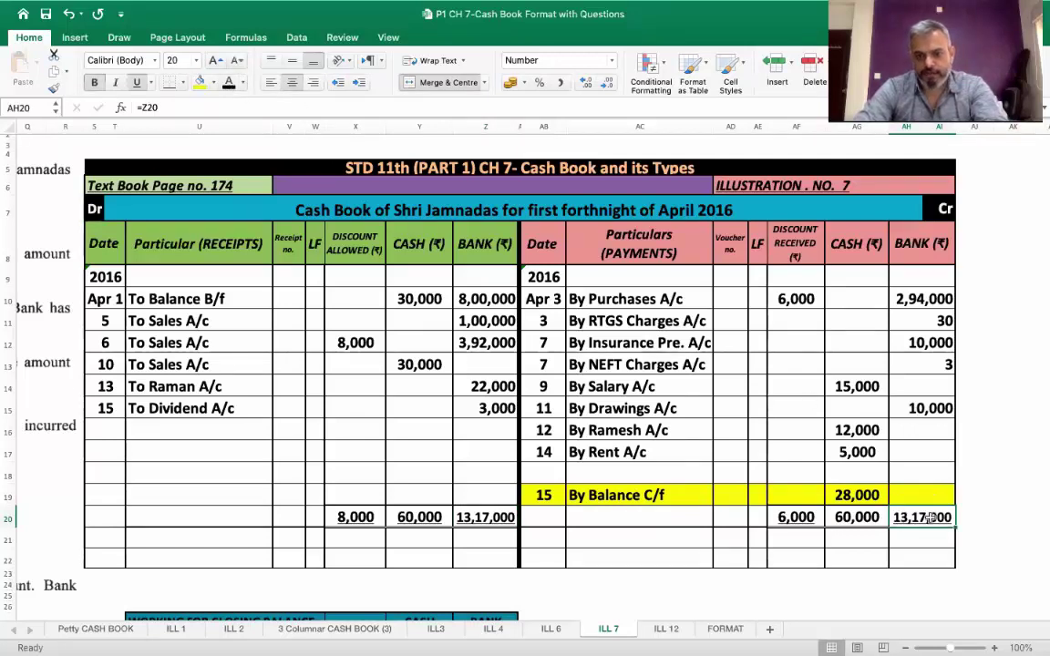
Step: Enter 1002967 as the bank balance carried forward in AH19 and reduce AH19 and X21:Z21 to font size 20
left_click_drag(927, 276, 918, 408)
scroll(866, 477, "down", 3)
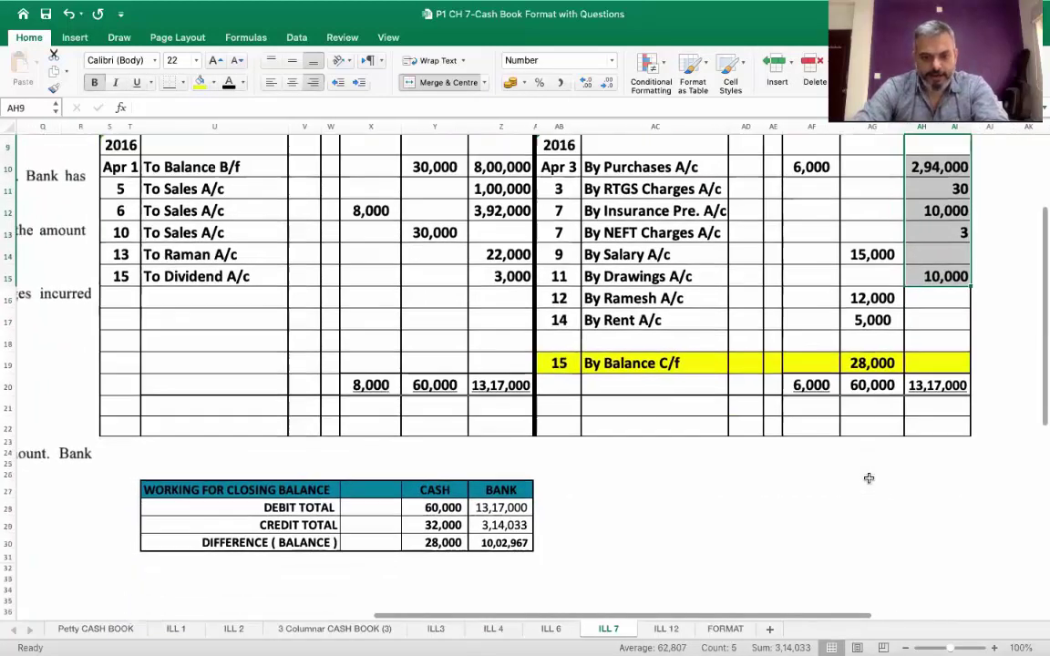
left_click(501, 536)
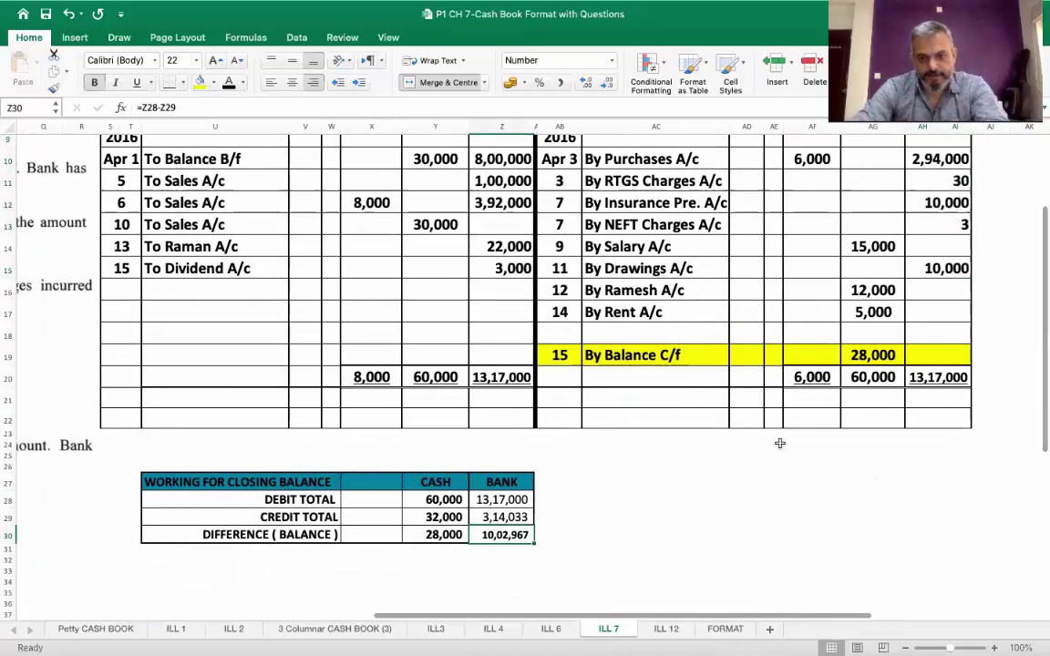
left_click(924, 358)
type("1002967")
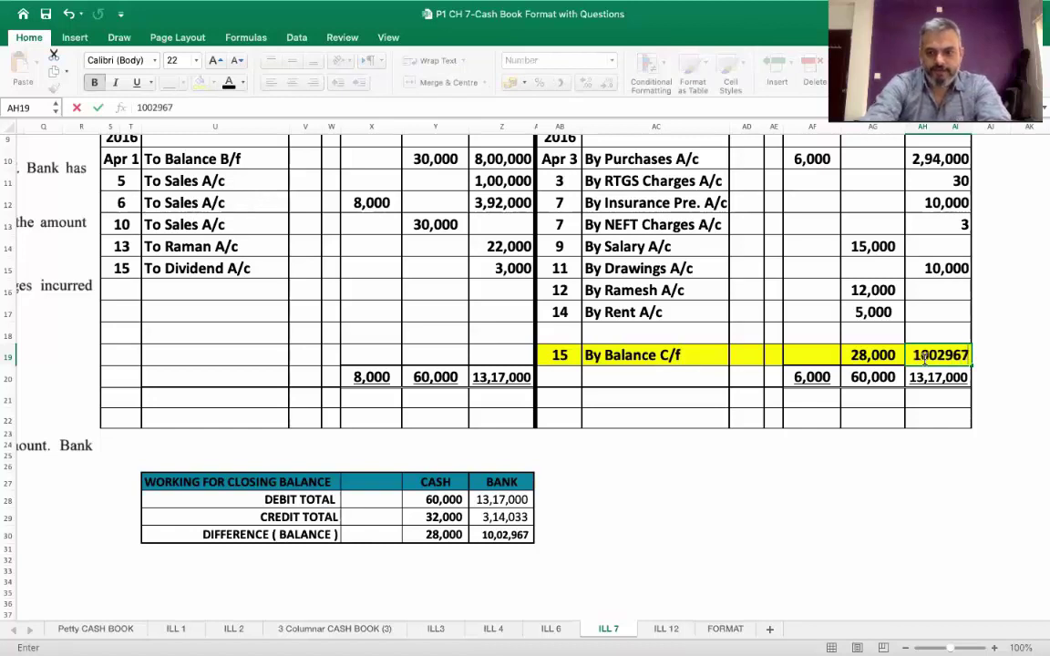
key("Return")
key("Up")
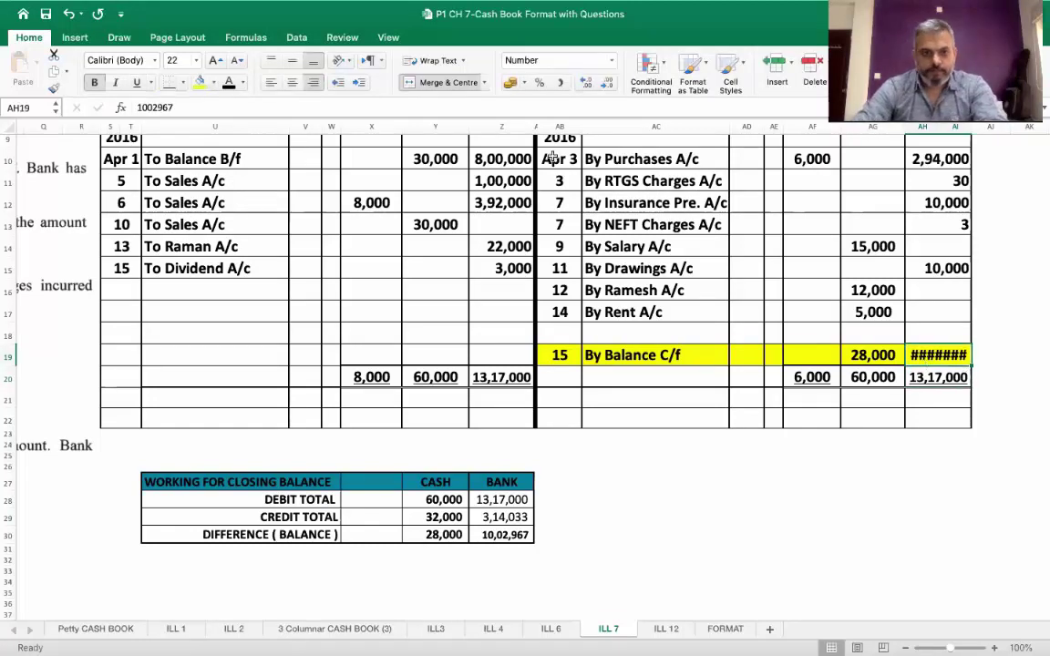
left_click(216, 56)
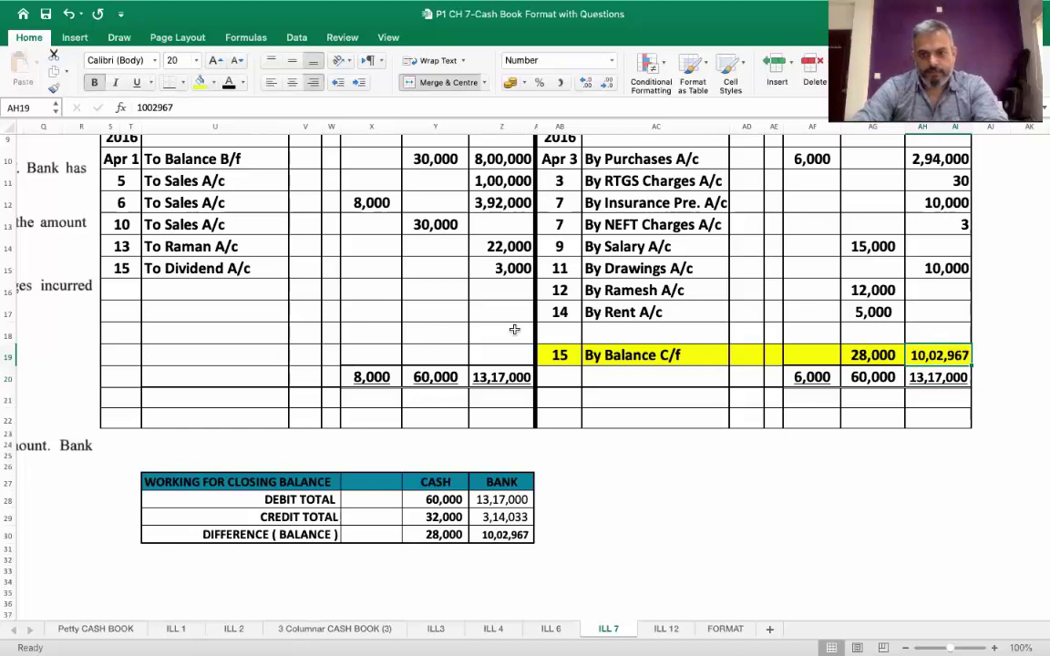
left_click_drag(370, 398, 488, 398)
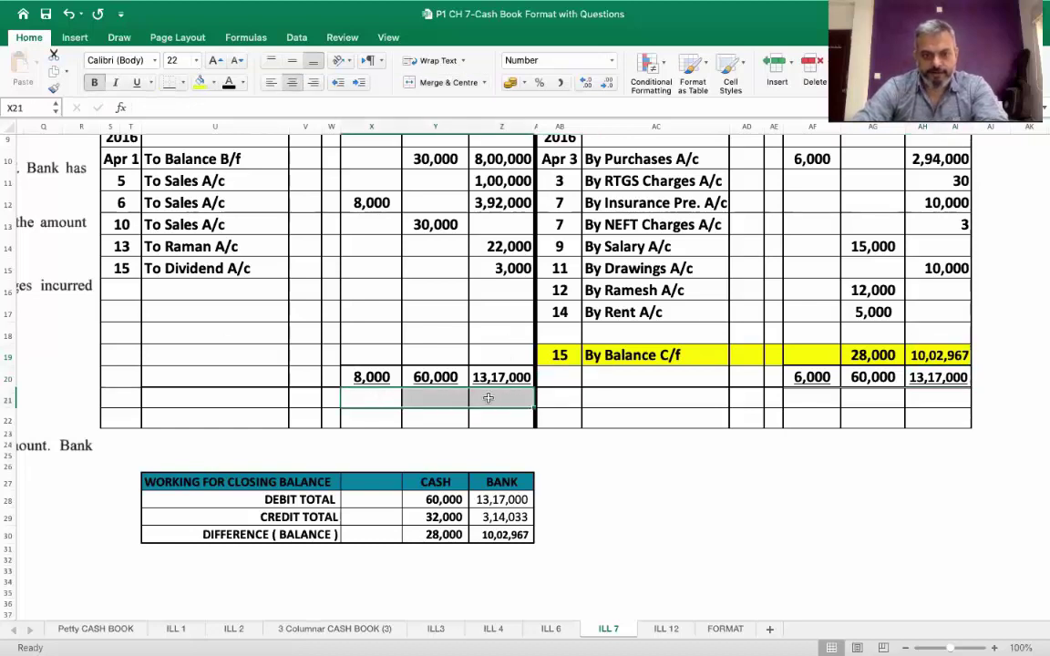
left_click(216, 58)
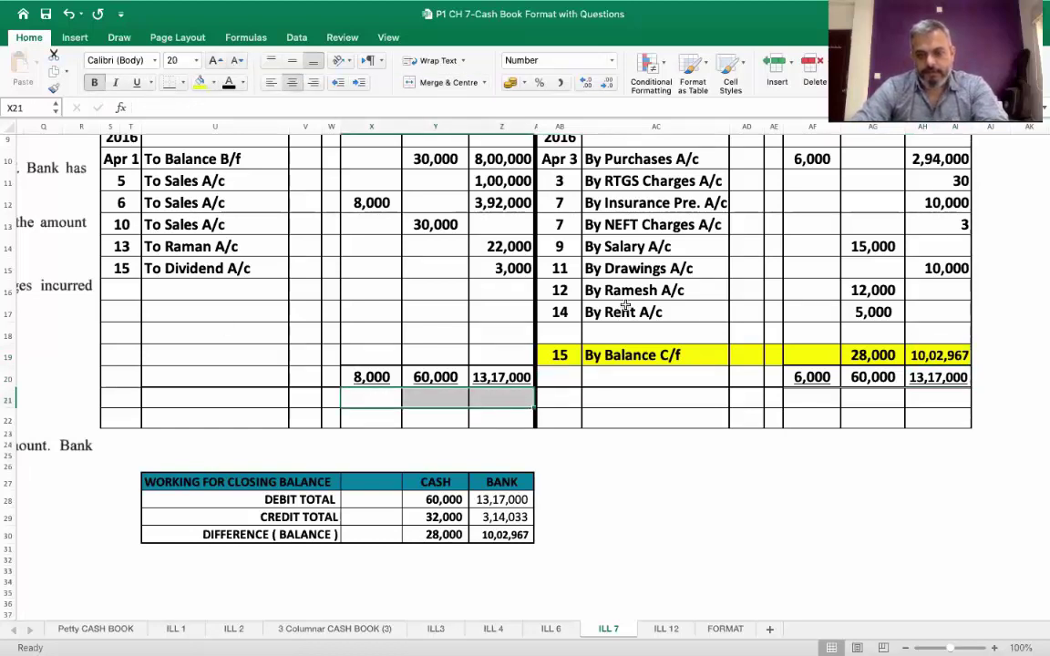
Step: Enter the date Apr 16 as text in S21 below the receipts-side totals and reduce its font size to 20
scroll(625, 306, "up", 4)
scroll(625, 306, "left", 1)
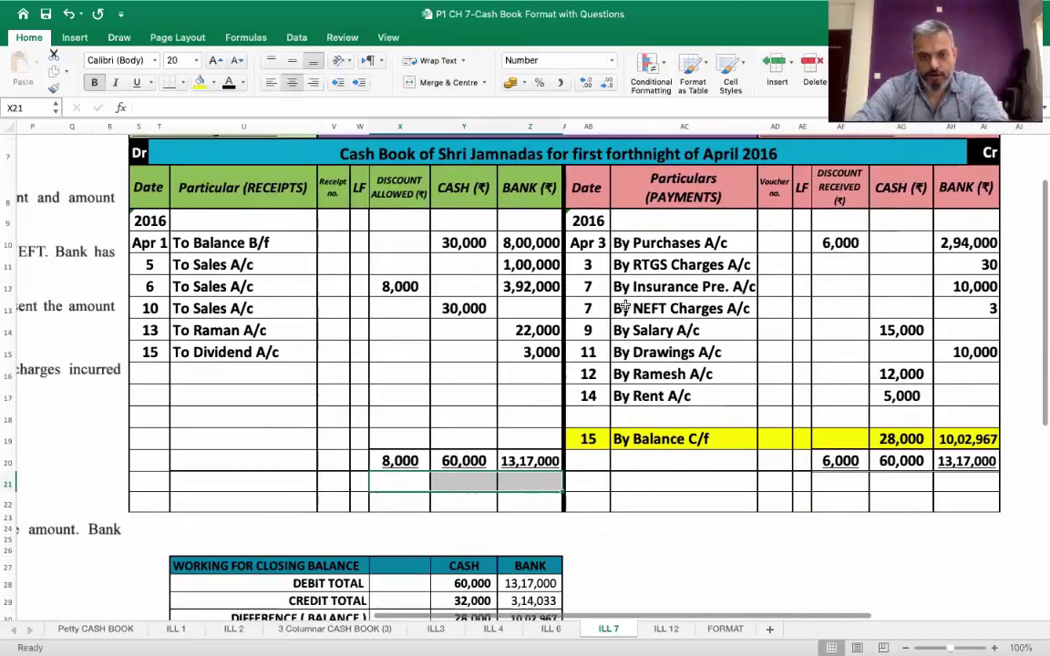
scroll(626, 306, "up", 2)
left_click(147, 545)
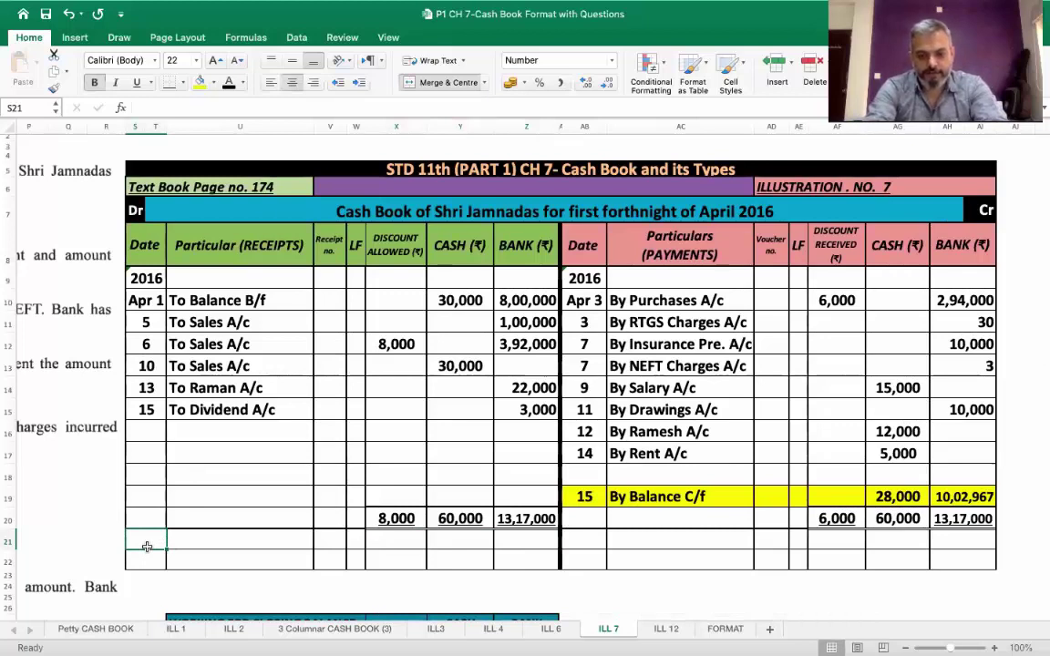
type("'Apri")
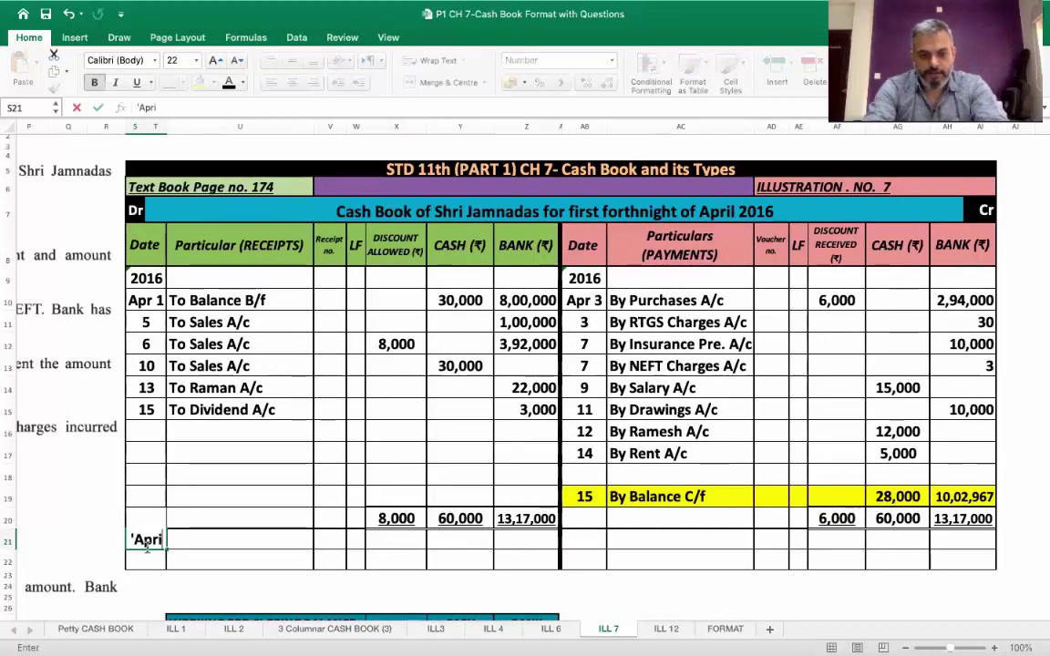
key("BackSpace")
type("16")
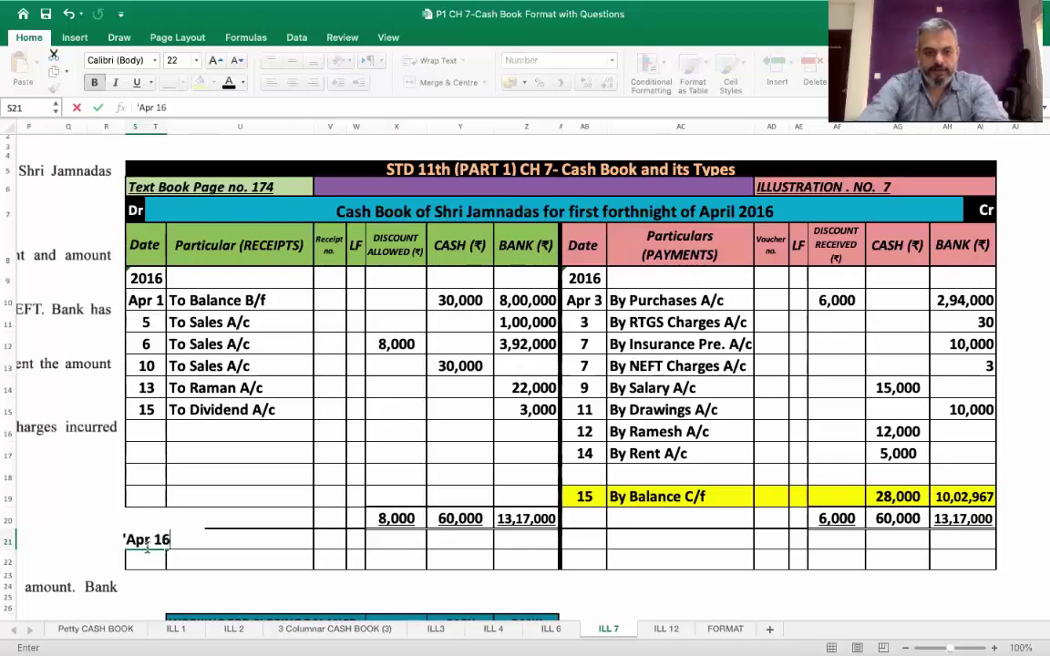
key("Tab")
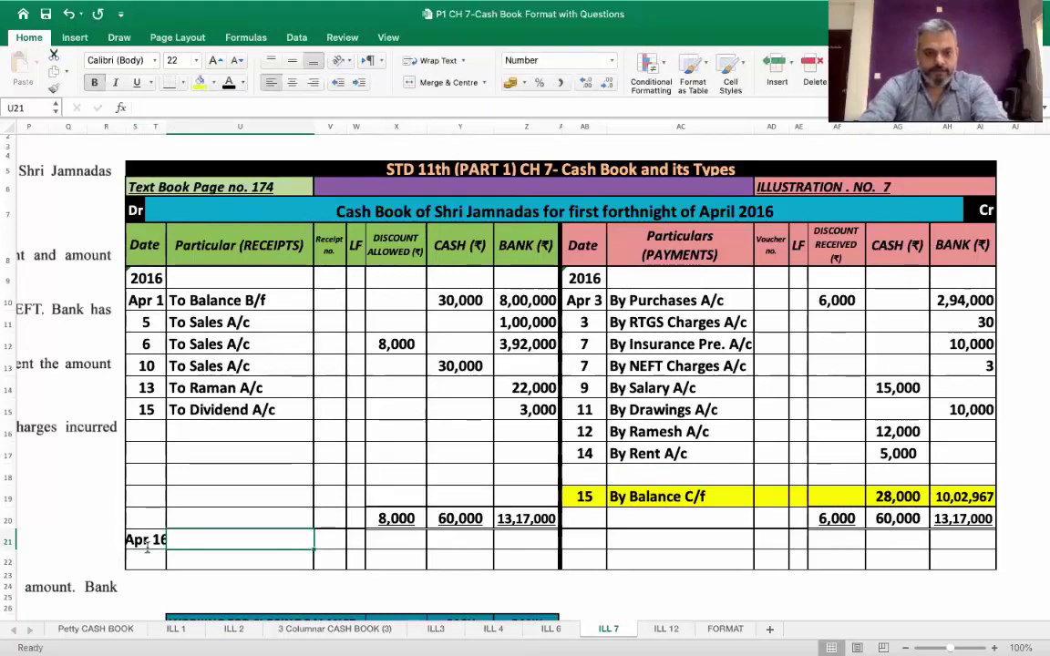
left_click(146, 539)
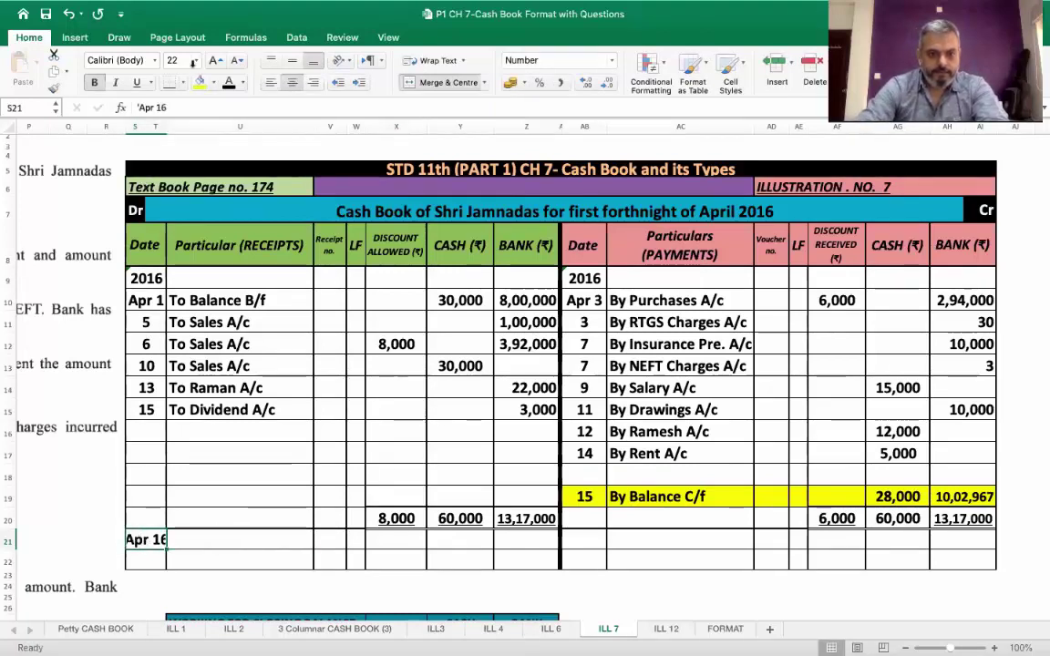
left_click(237, 61)
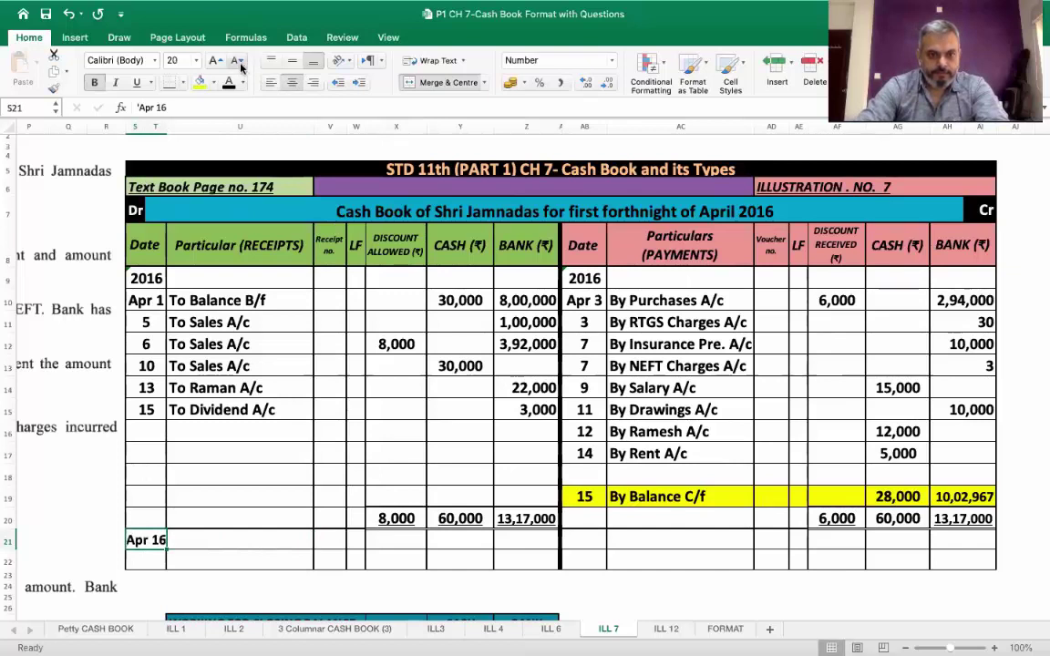
Step: Enter the receipts particular "To Balance B/f" in U21 for the opening balance of Apr 16
left_click(240, 531)
type("To Ba")
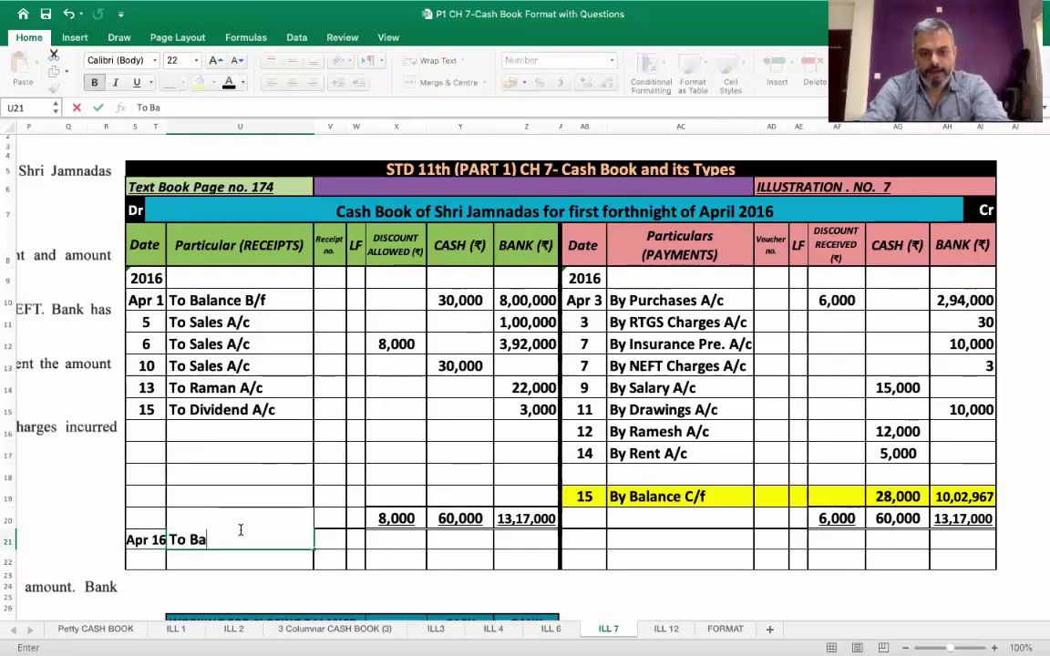
type("lance B/")
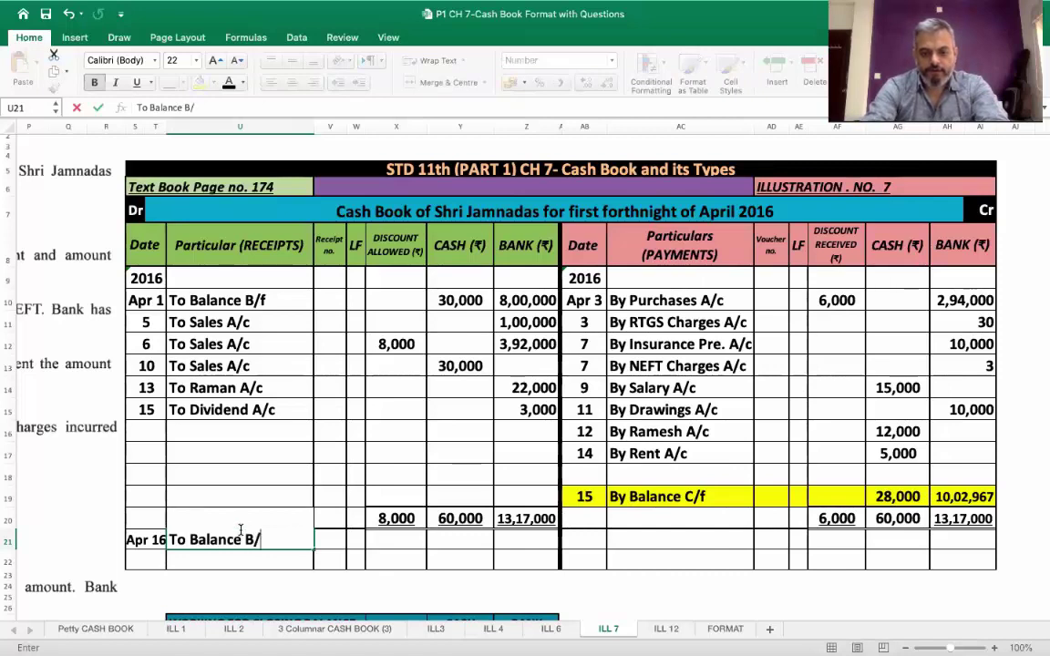
key("Tab")
Step: Bring the closing balances forward by linking cash cell Y21 to AG19 and bank cell Z21 to AH19
key("Tab")
key("Tab")
key("Tab")
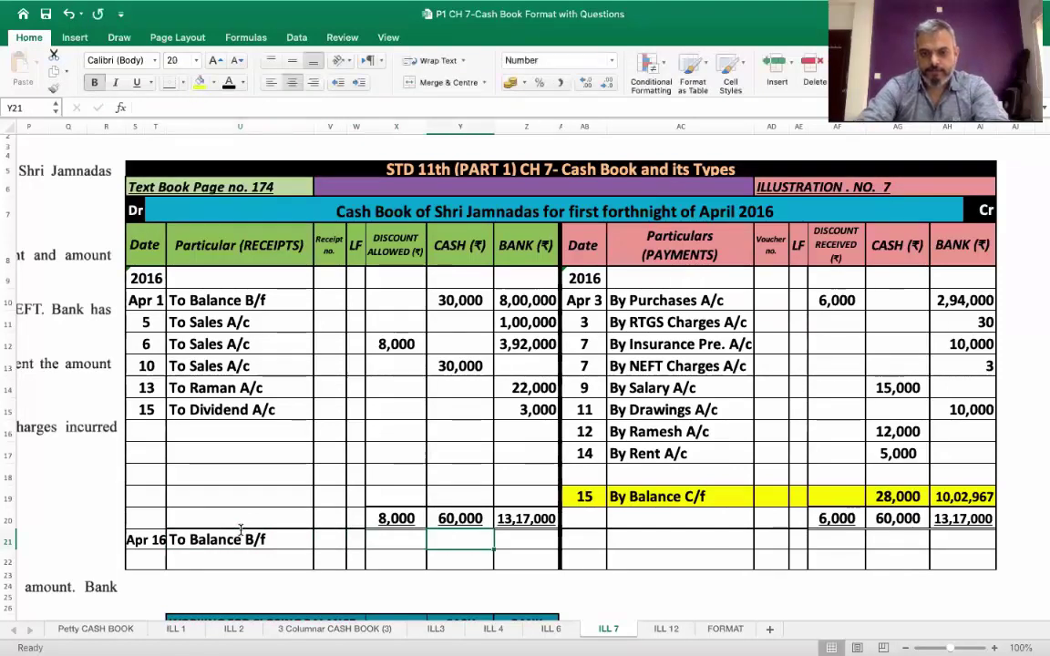
type("=")
left_click(899, 492)
key("Return")
key("Up")
key("Right")
key("Right")
key("Right")
key("Right")
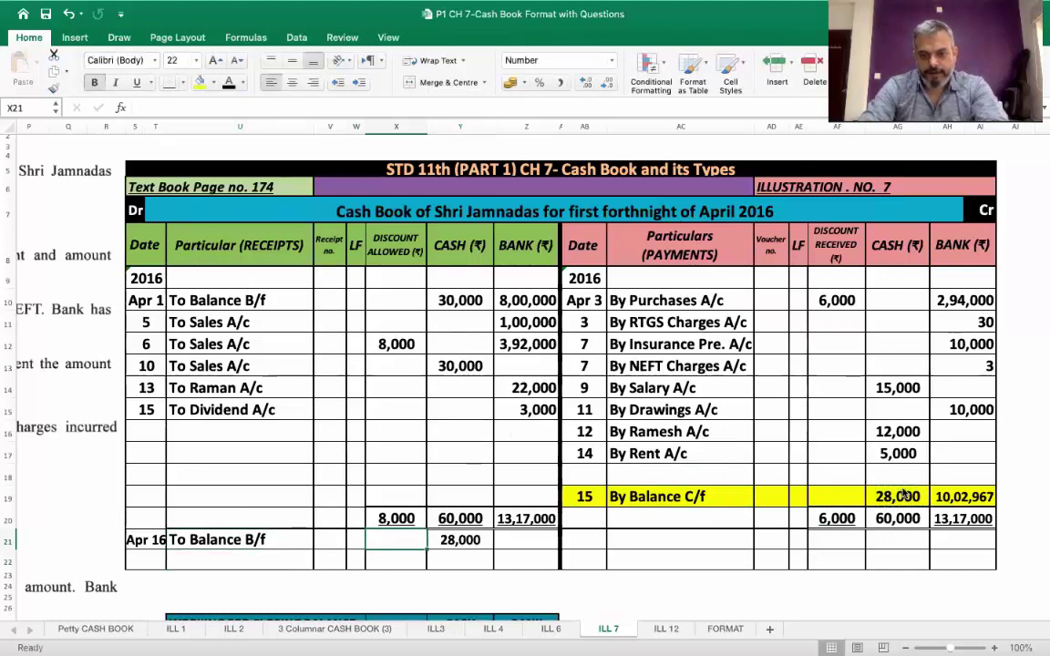
key("super+c")
key("Right")
key("Return")
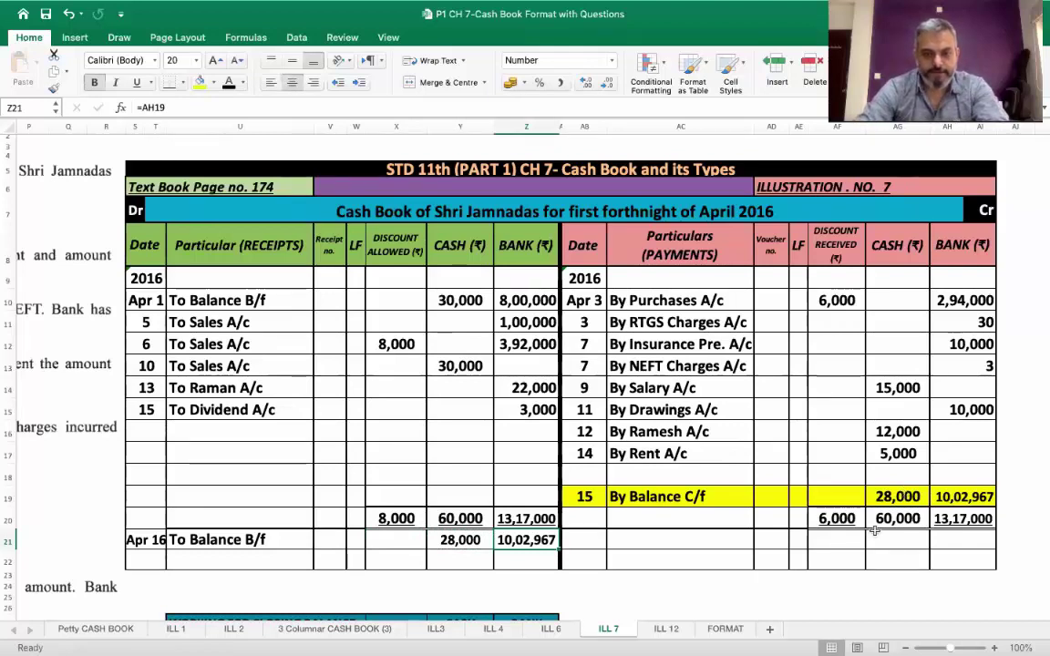
Step: Fill the Apr 16 "To Balance B/f" row from S21 to Z21 with yellow
scroll(873, 529, "right", 2)
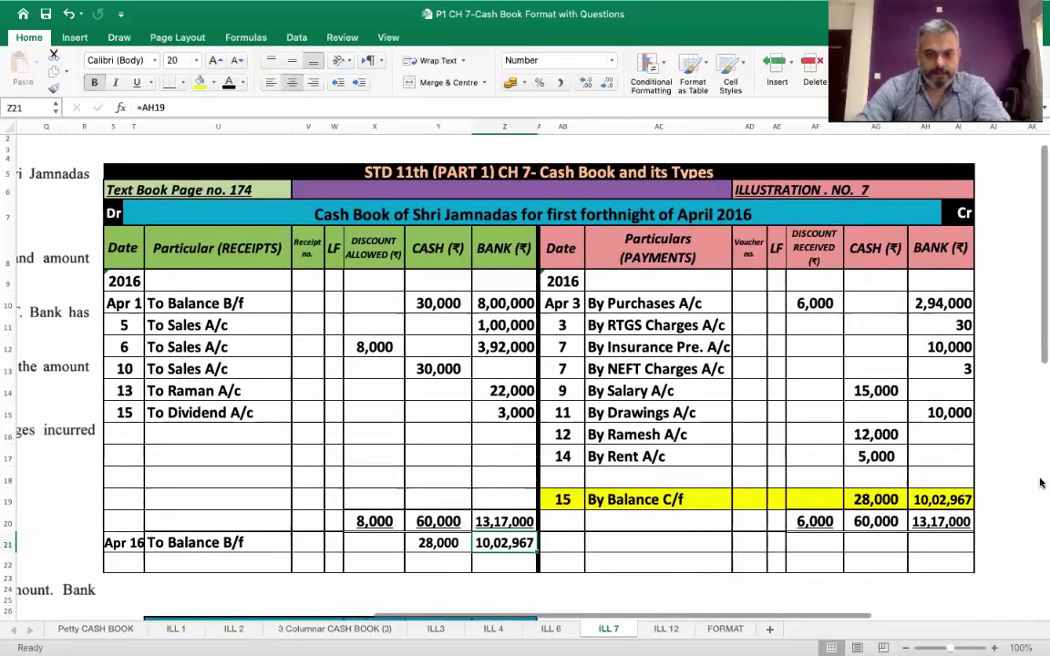
left_click_drag(124, 542, 504, 542)
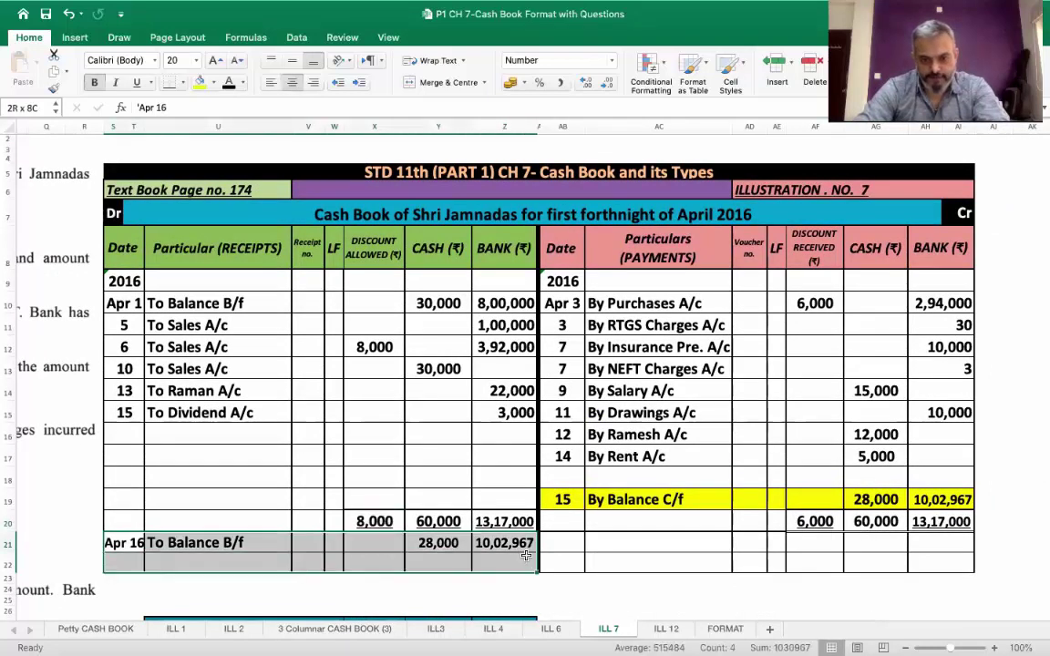
left_click(200, 83)
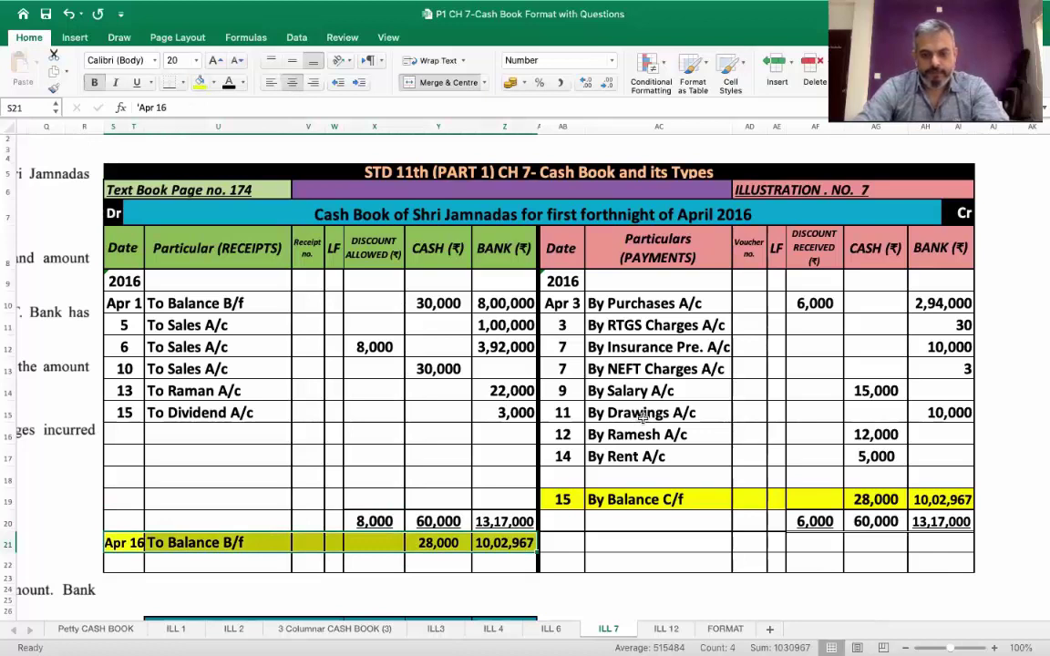
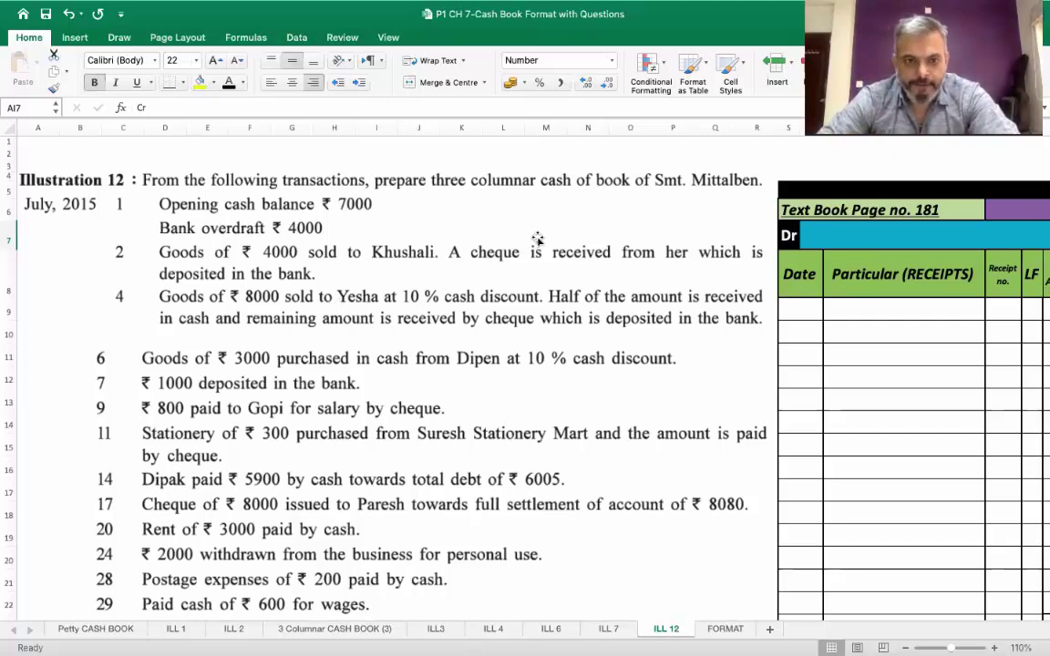
Step: Replace "Shri ..." in the ILL 12 cash book title in T7 with "Smt." and the proprietor's name from the question
scroll(538, 239, "right", 2)
scroll(538, 239, "left", 2)
scroll(538, 238, "right", 5)
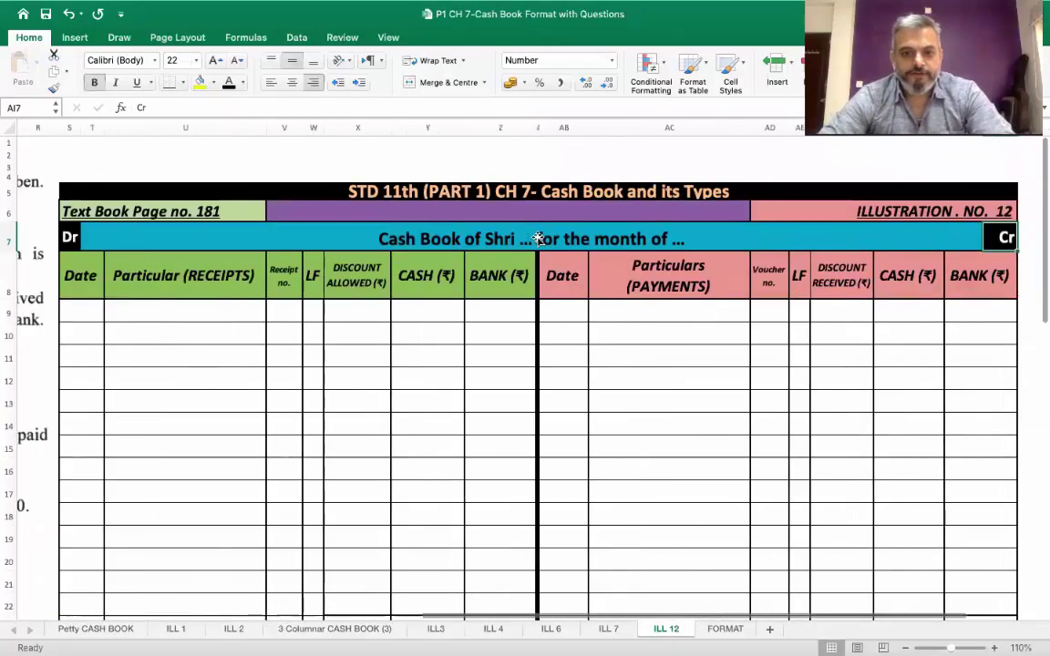
left_click(532, 241)
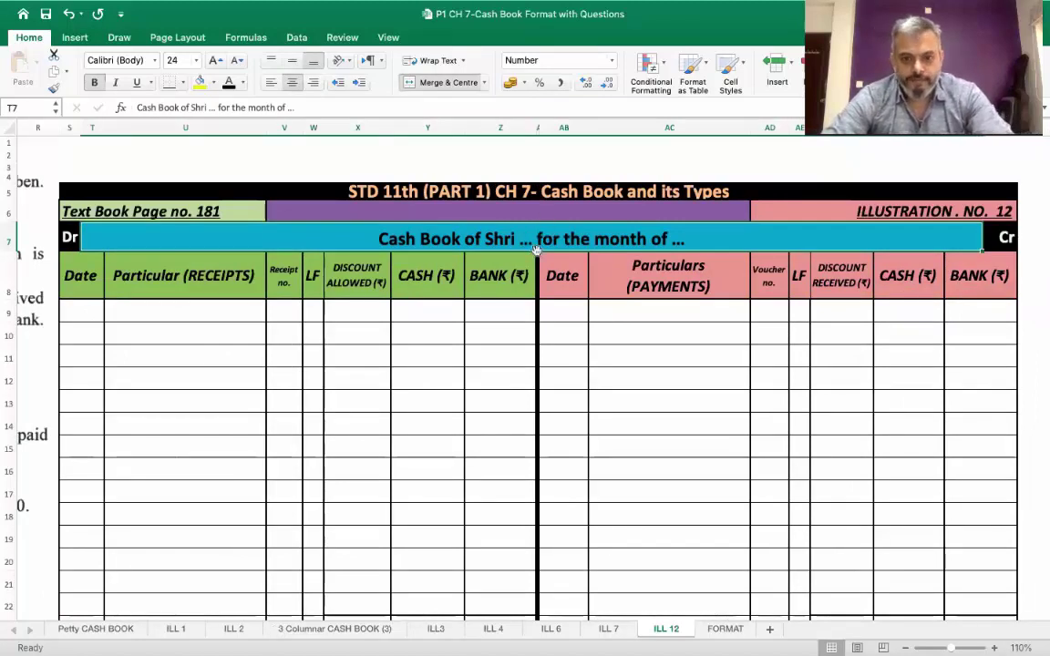
double_click(531, 240)
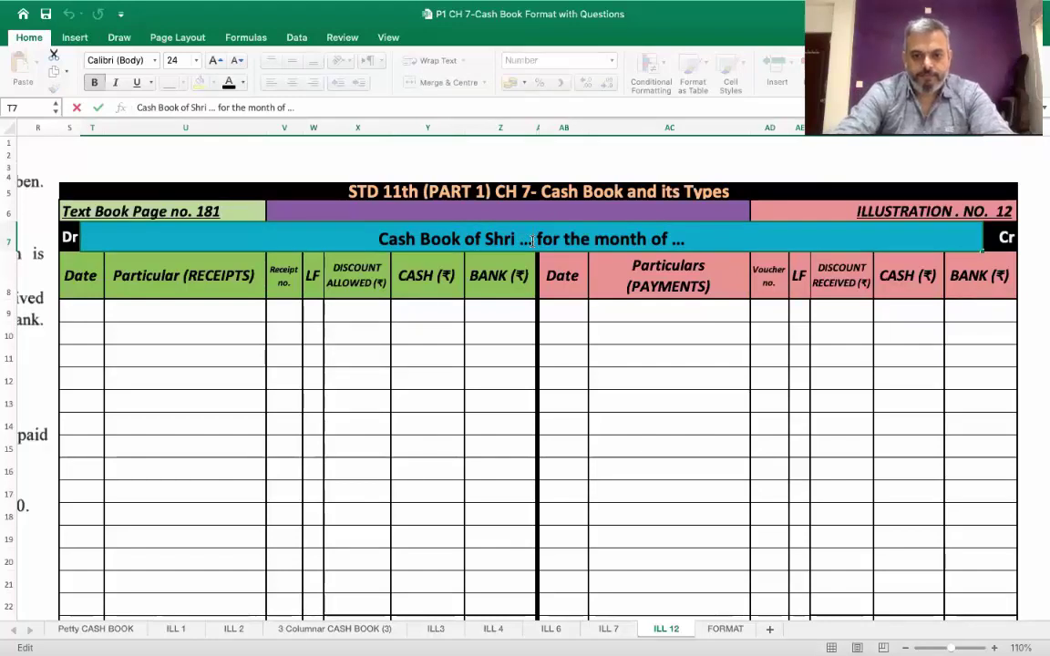
key("BackSpace")
key("BackSpace")
key("BackSpace")
key("BackSpace")
key("BackSpace")
key("BackSpace")
key("BackSpace")
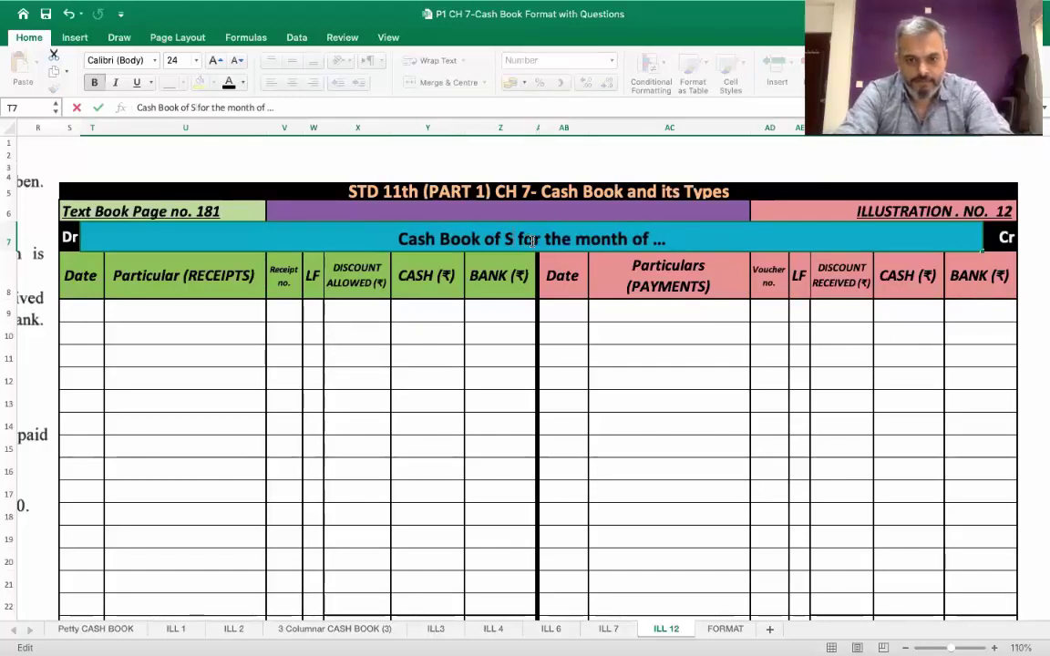
type("M")
key("BackSpace")
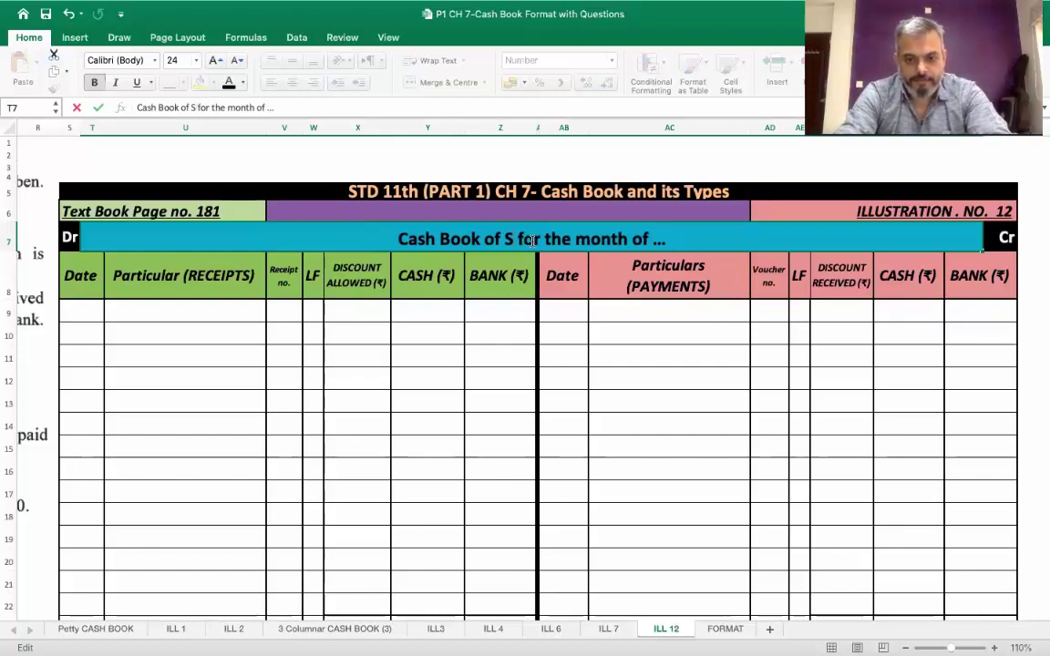
key("BackSpace")
type("SMT")
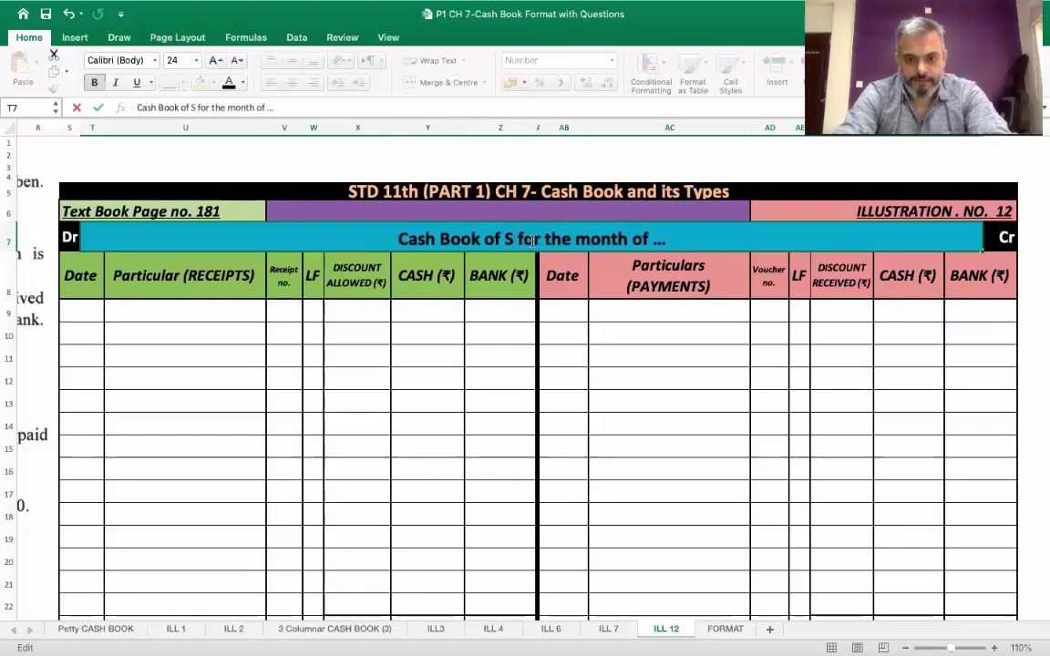
key("BackSpace")
key("BackSpace")
type("mt. Mitt")
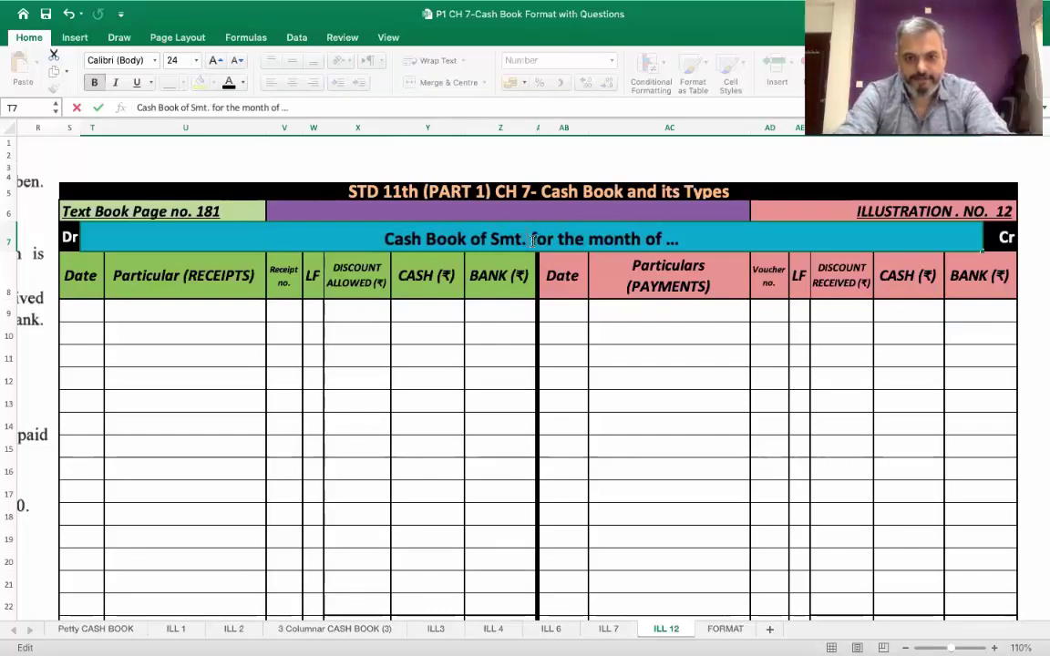
type("alben")
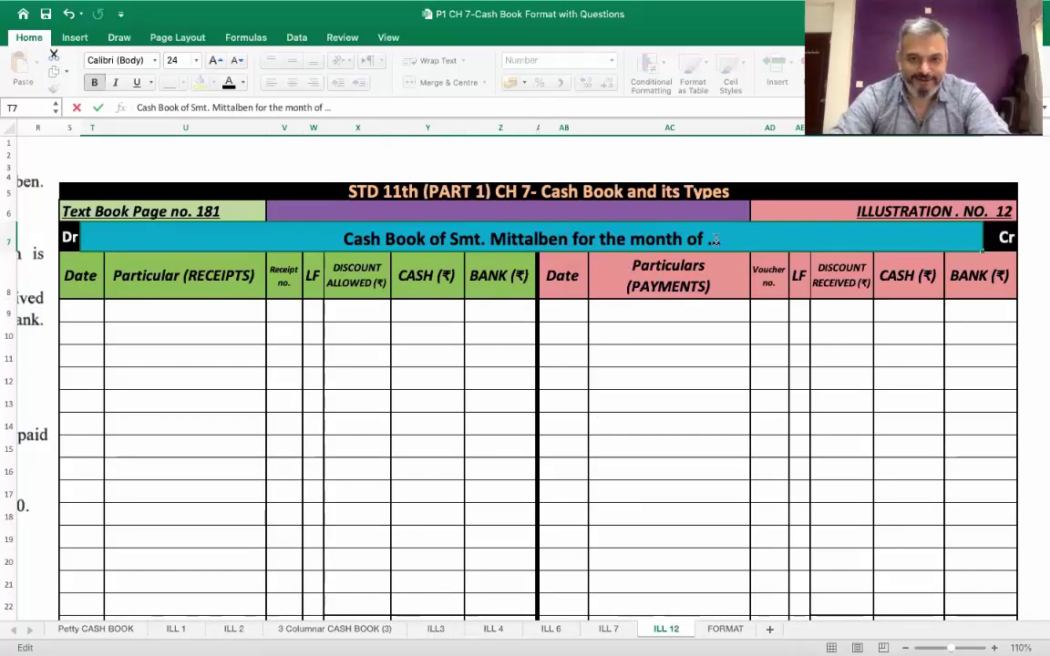
Step: Complete the ILL 12 cash book title in T7 with July 2015 as the month
key("BackSpace")
key("BackSpace")
key("BackSpace")
type("J")
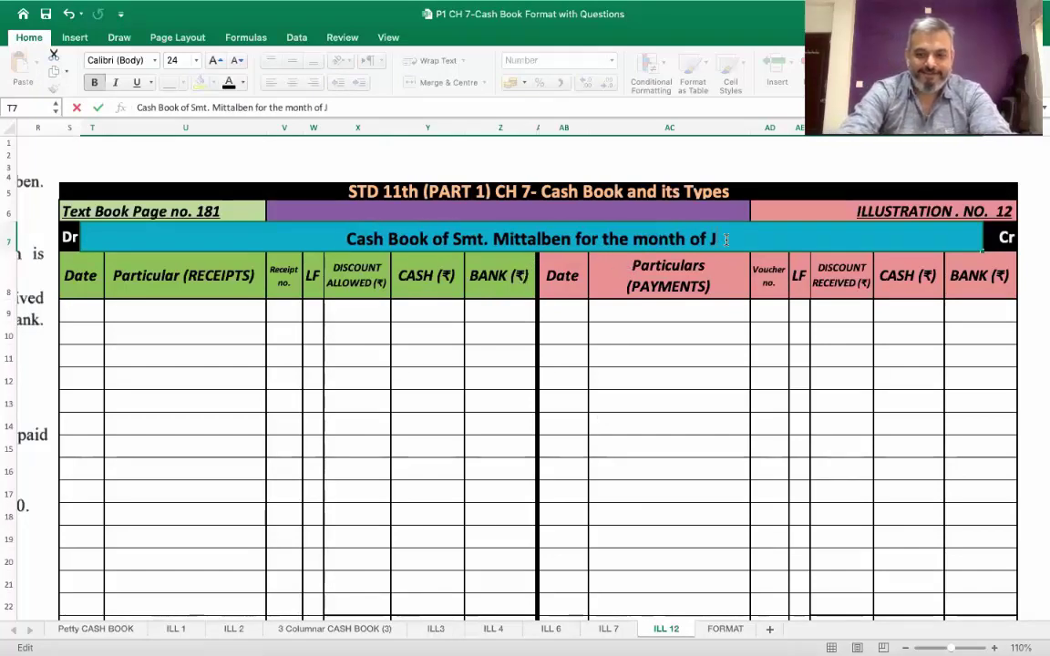
type("uly 20")
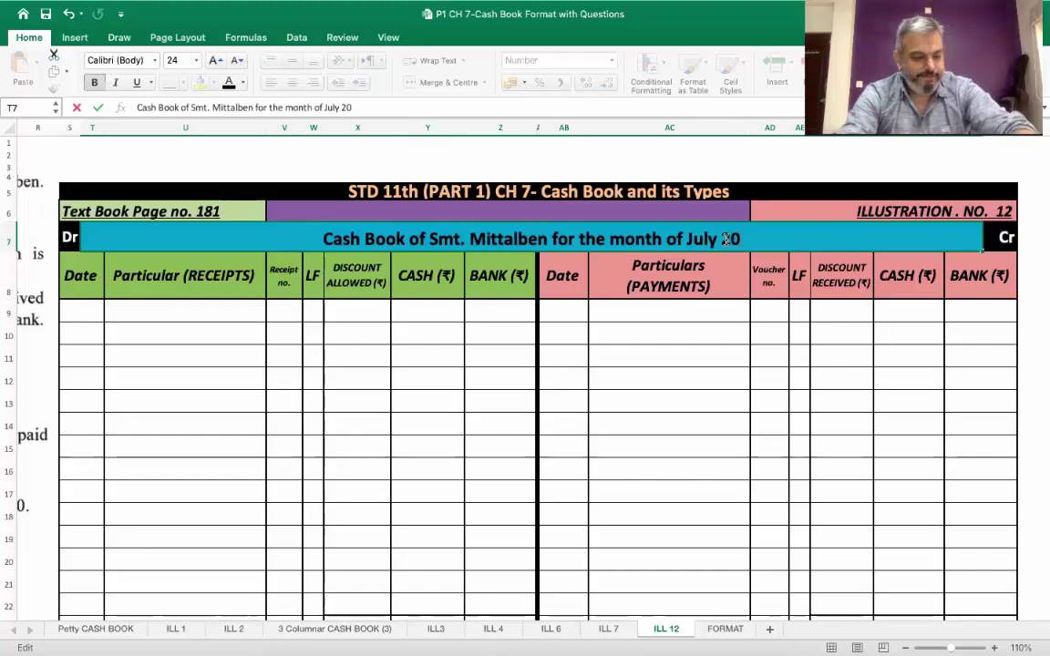
type("15")
key("Return")
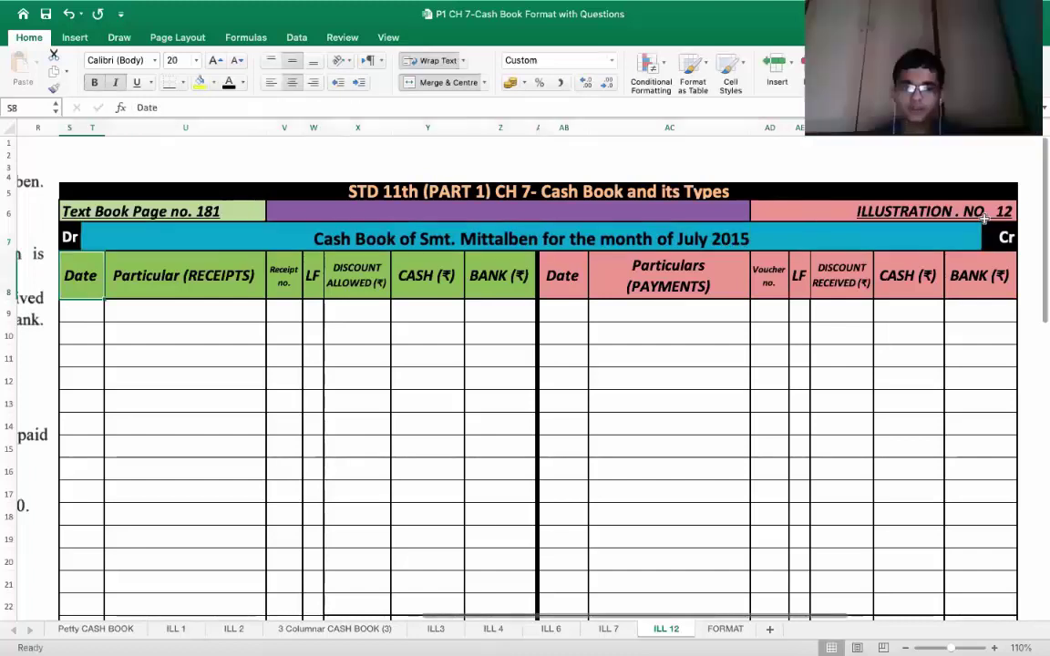
Step: Examine the July 2015 transactions listed in the Illustration 12 question
scroll(743, 277, "left", 1)
scroll(743, 277, "left", 3)
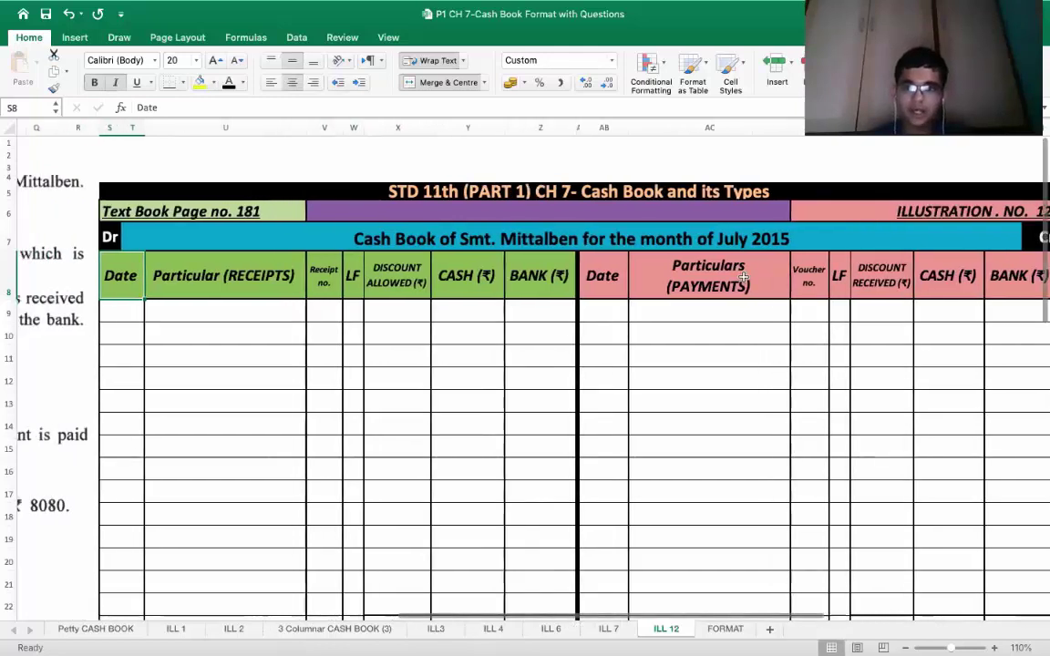
scroll(743, 277, "left", 20)
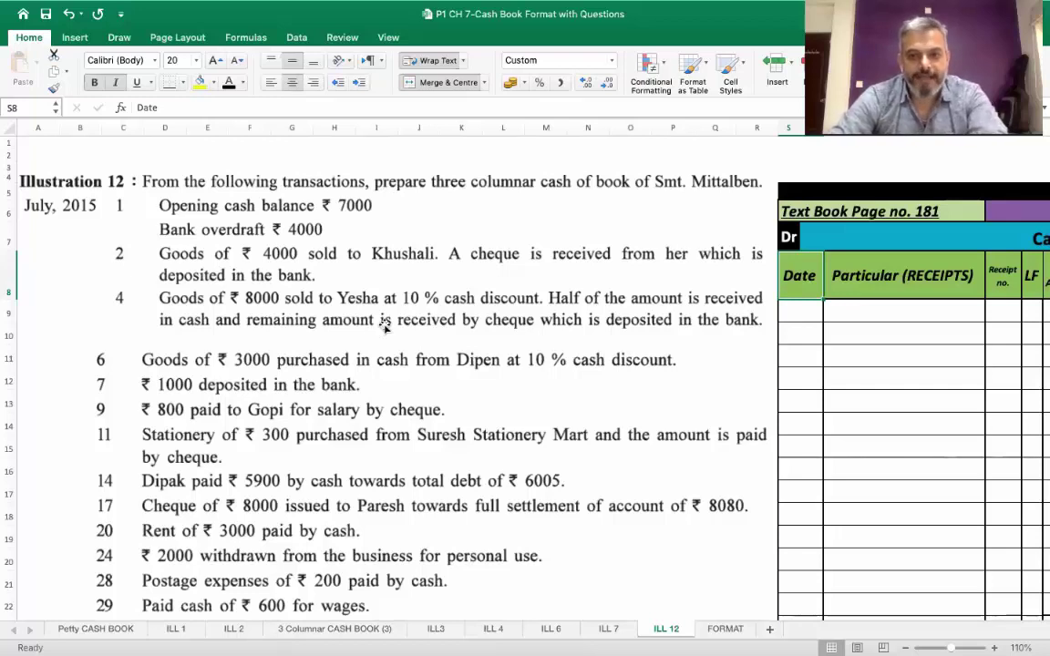
Step: Enter 2015 and July 1 as the first two date rows on the receipts side of the Illustration 12 cash book
scroll(385, 326, "right", 1)
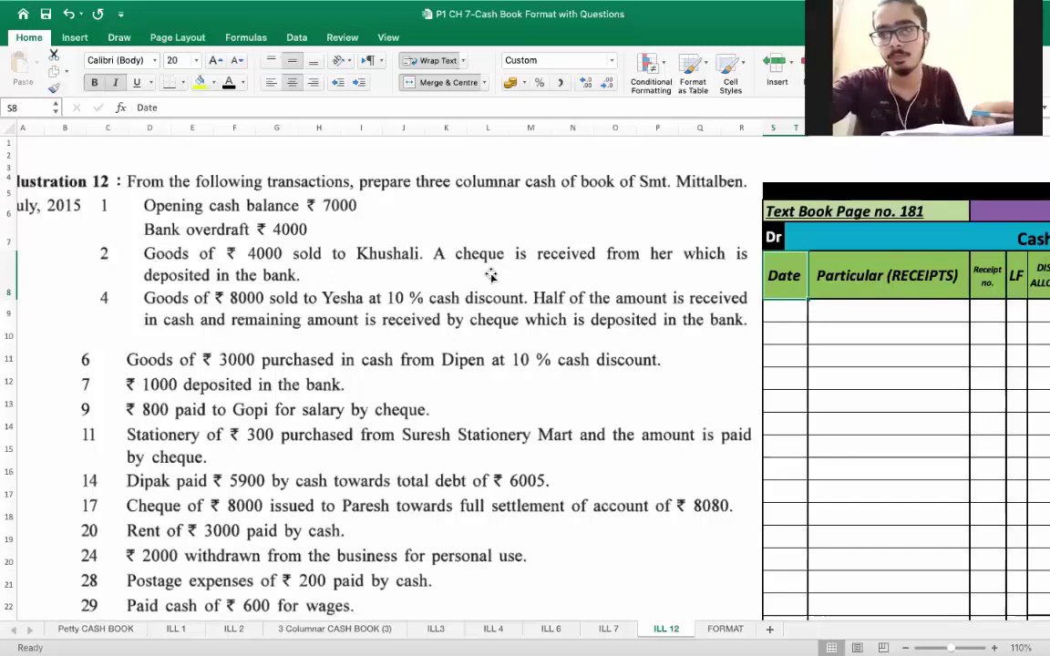
scroll(490, 275, "left", 1)
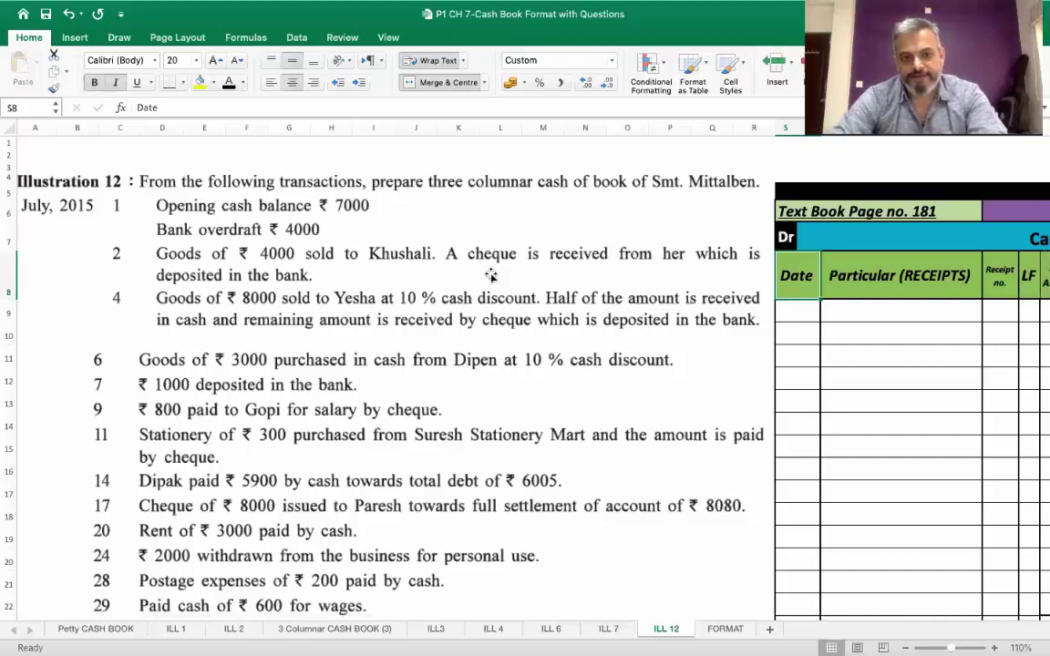
scroll(490, 275, "right", 6)
scroll(491, 273, "right", 3)
scroll(490, 273, "down", 1)
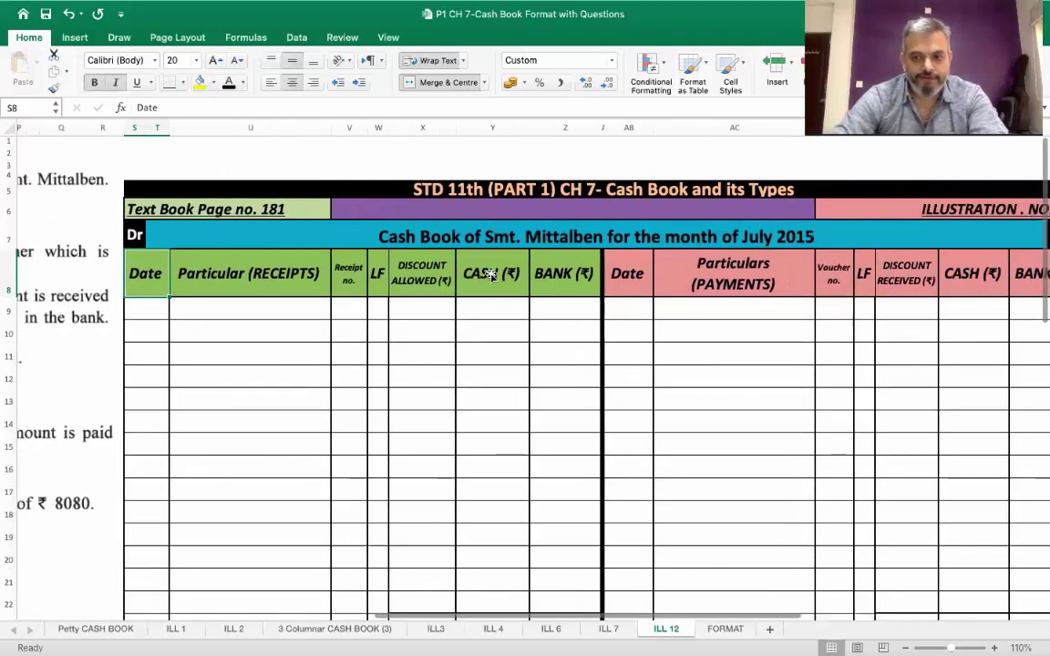
left_click(77, 297)
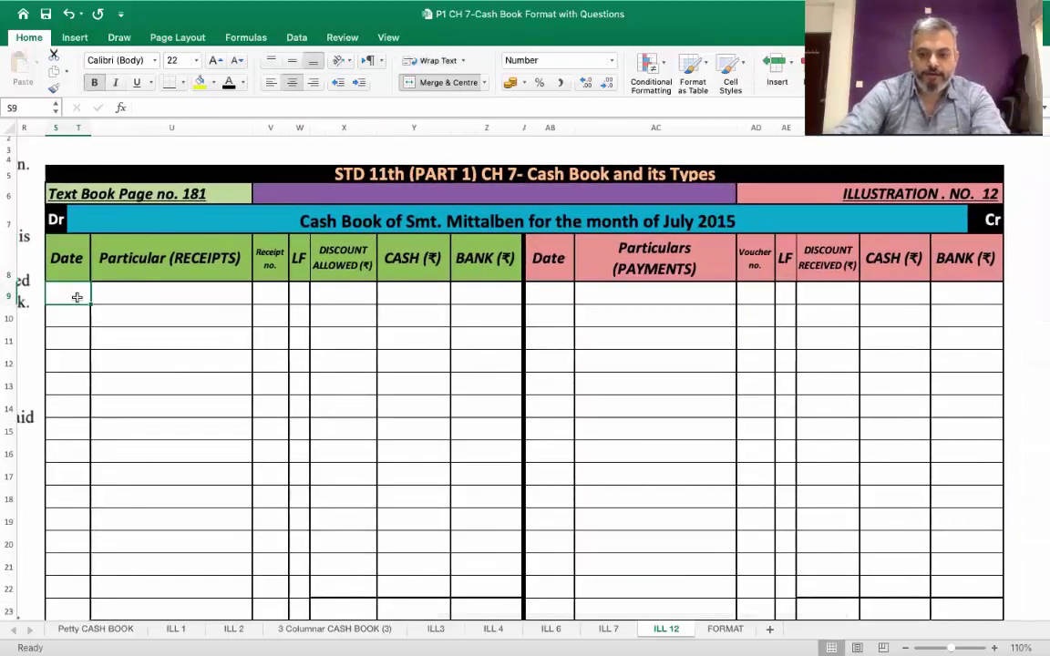
type("'2015")
key("Return")
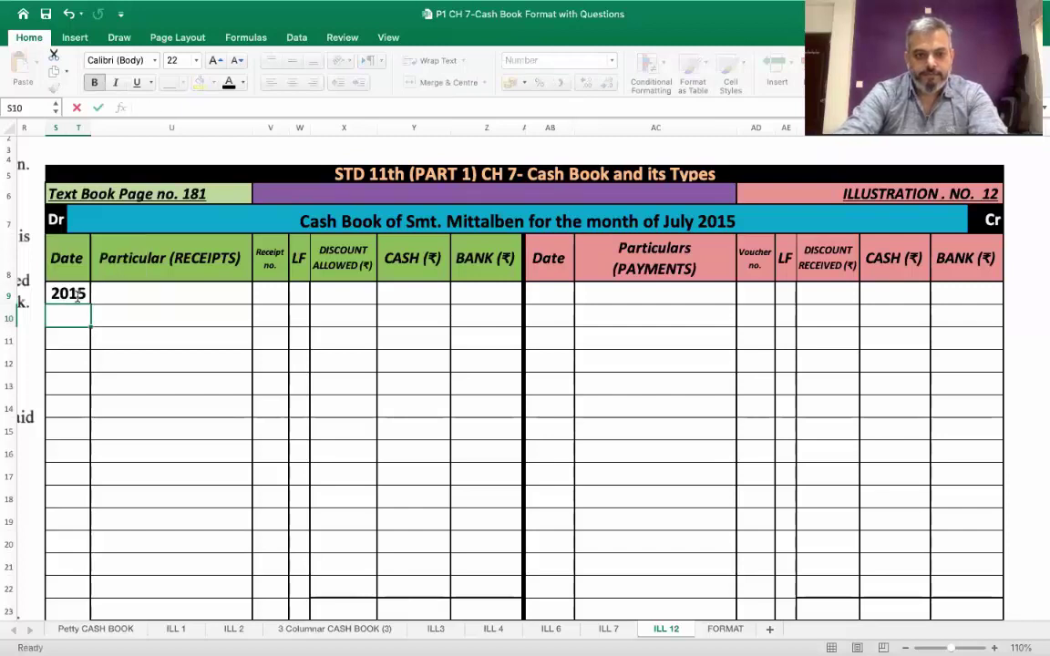
type("'J")
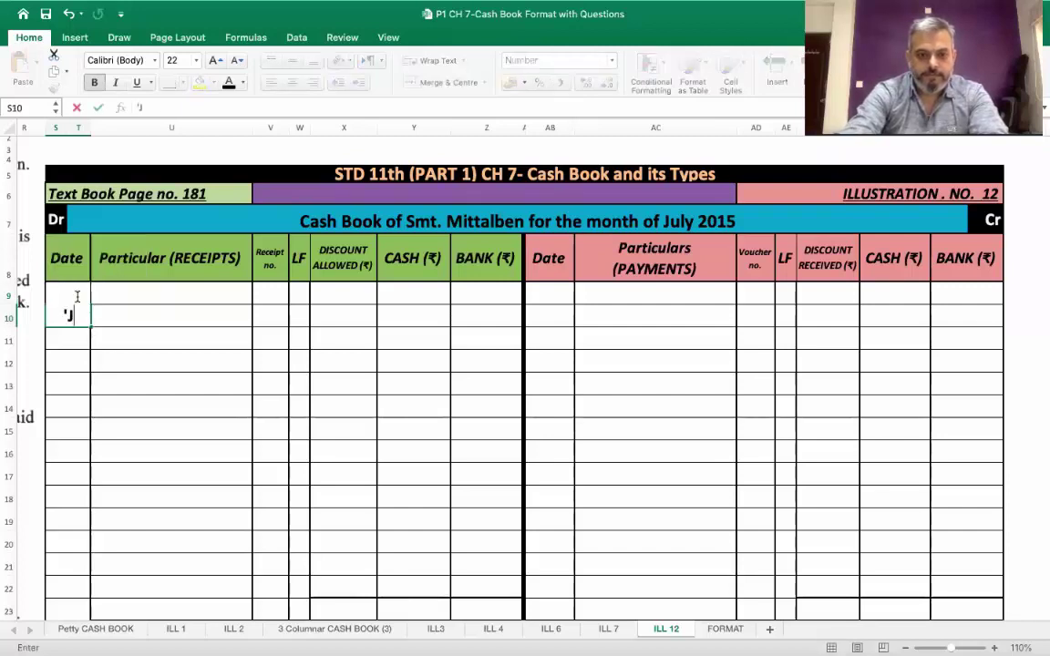
type("uly 1")
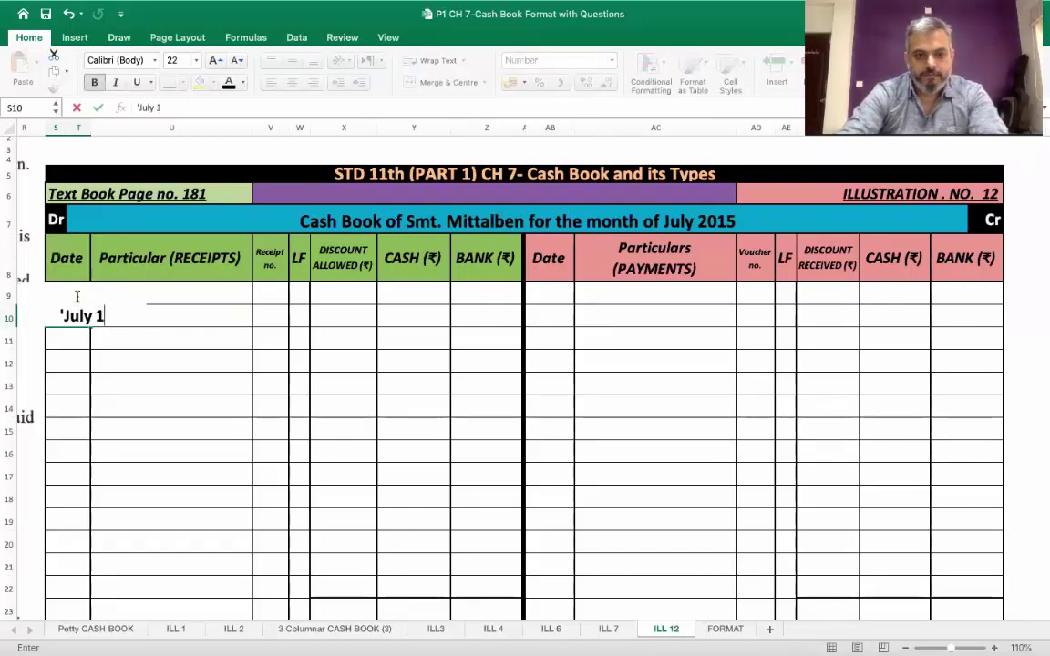
key("Tab")
Step: Enter 2015 and July 1 as the first two date rows on the payments side
left_click(554, 295)
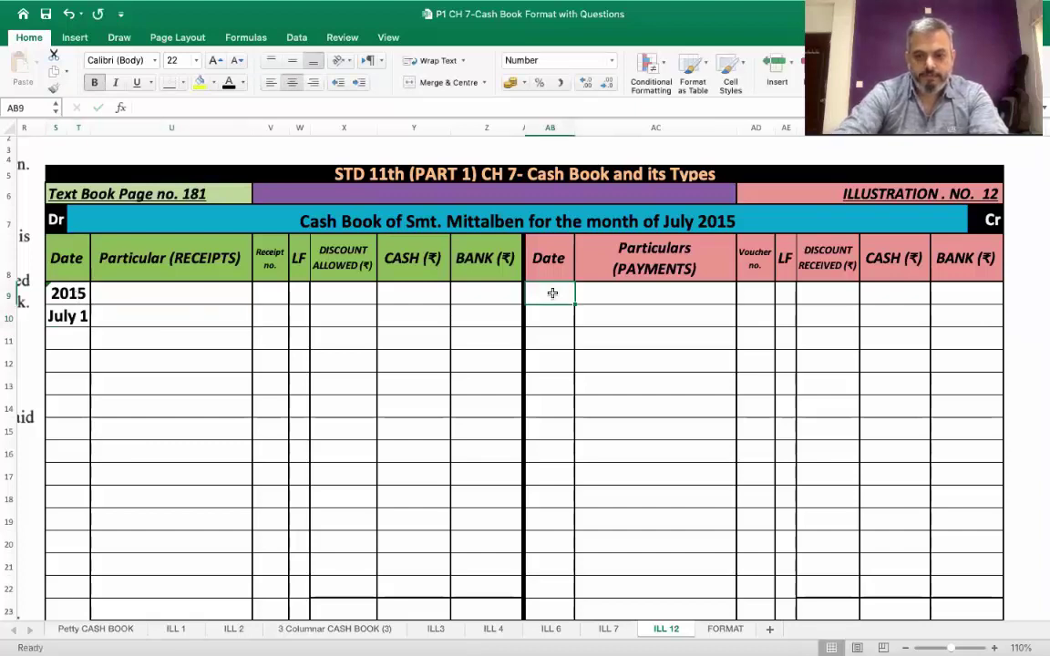
type("'2015")
key("Return")
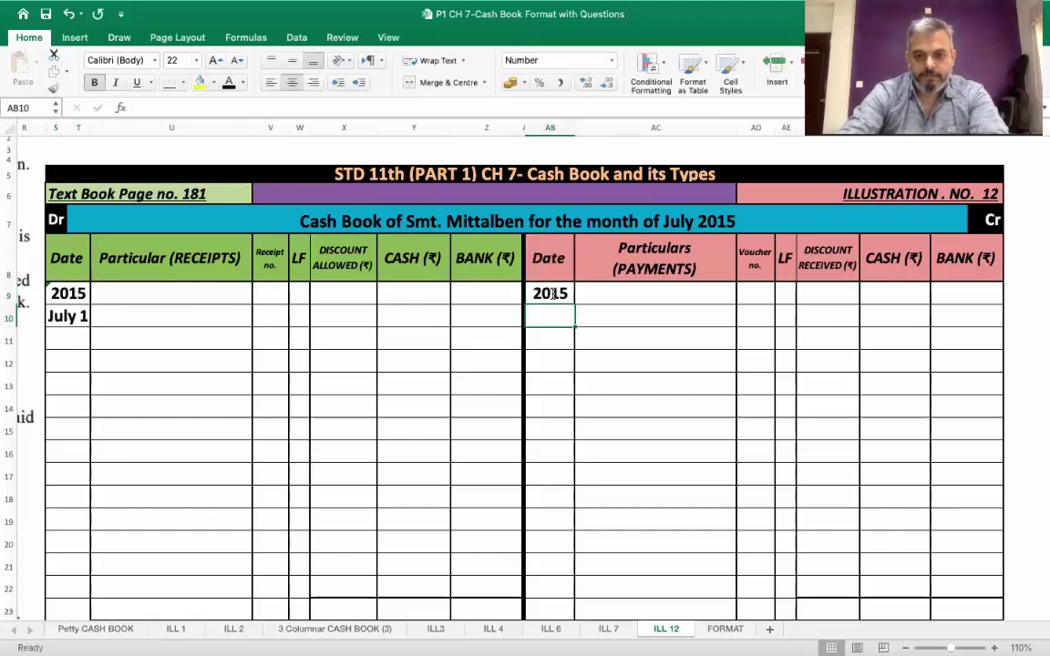
type("'Ja")
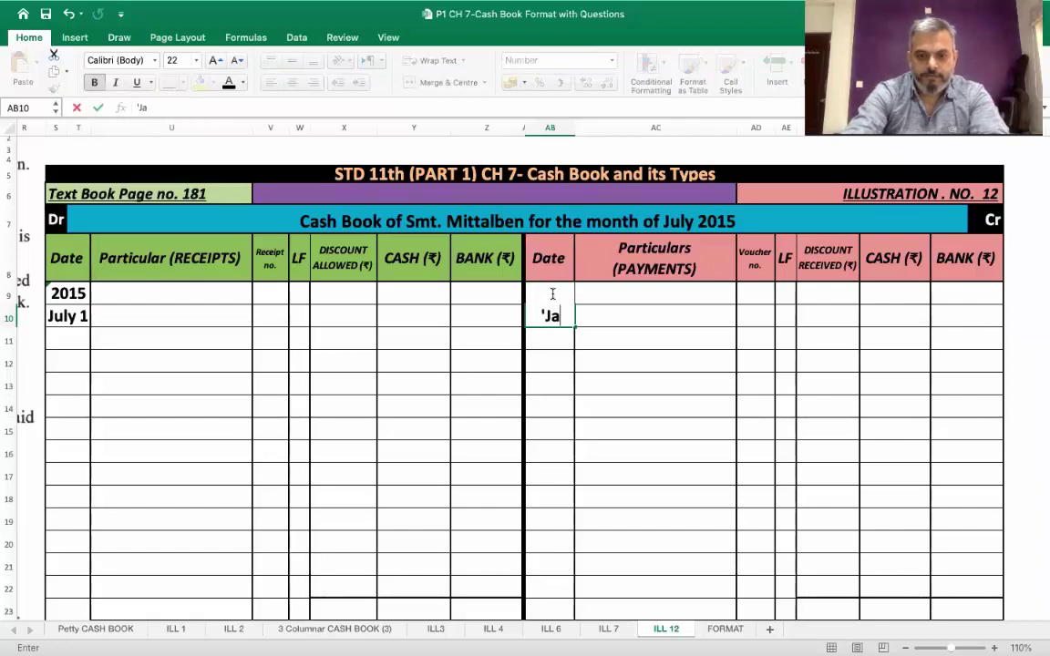
type("ly 1")
key("Return")
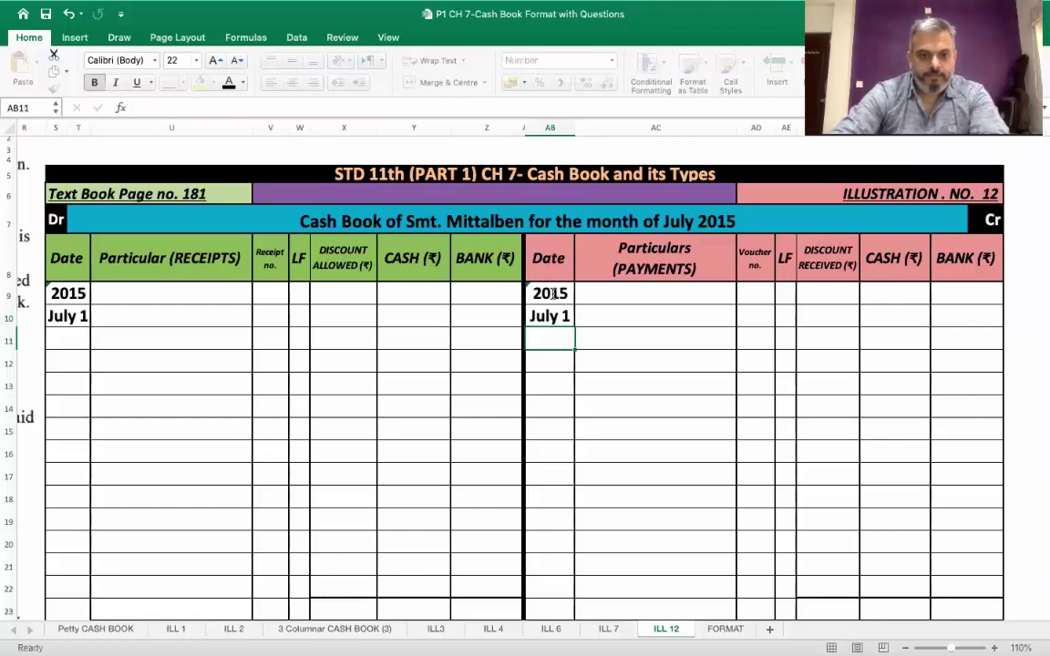
Step: Record the opening cash balance in the July 1 receipts row as "To Balance b/f" with 7000 in the cash column
key("Left")
key("Left")
key("Left")
key("Left")
key("Left")
key("Left")
key("Left")
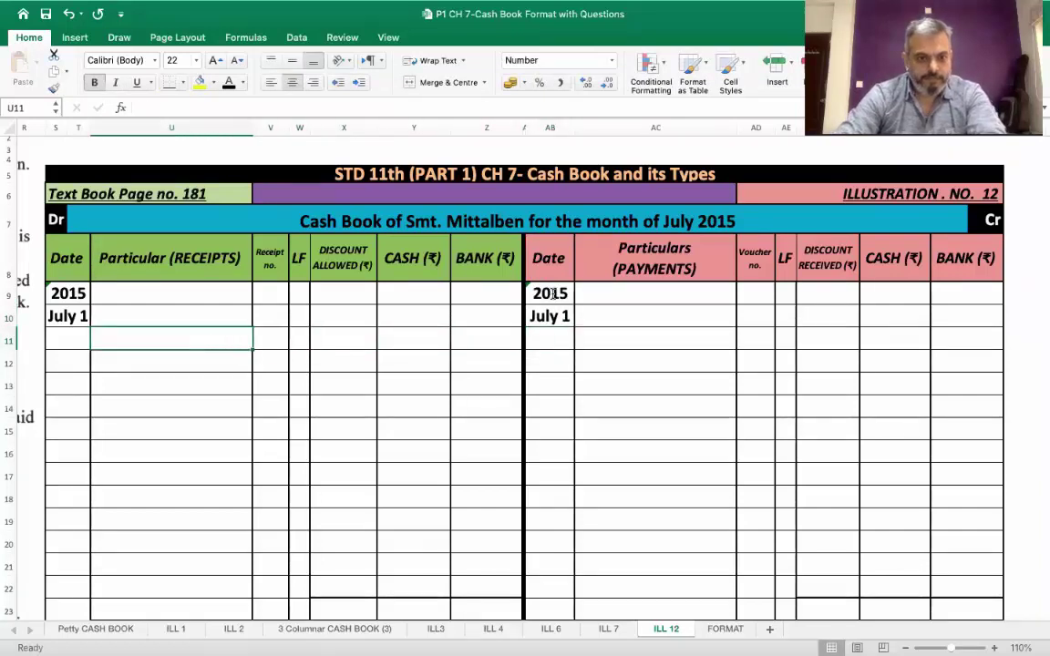
key("Up")
type("To")
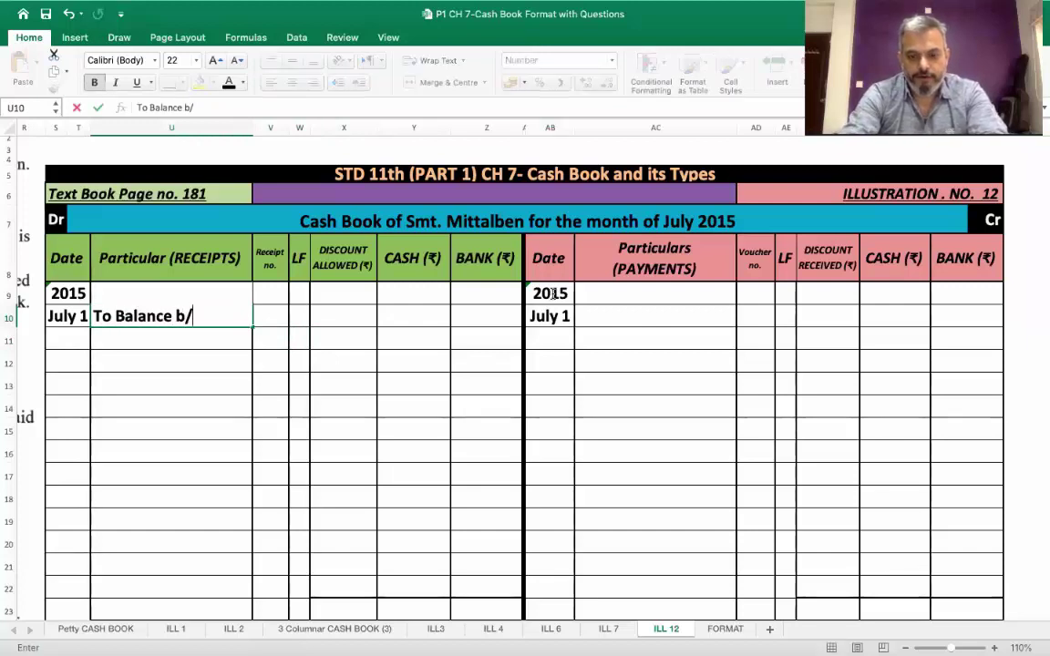
key("Right")
key("Right")
key("Right")
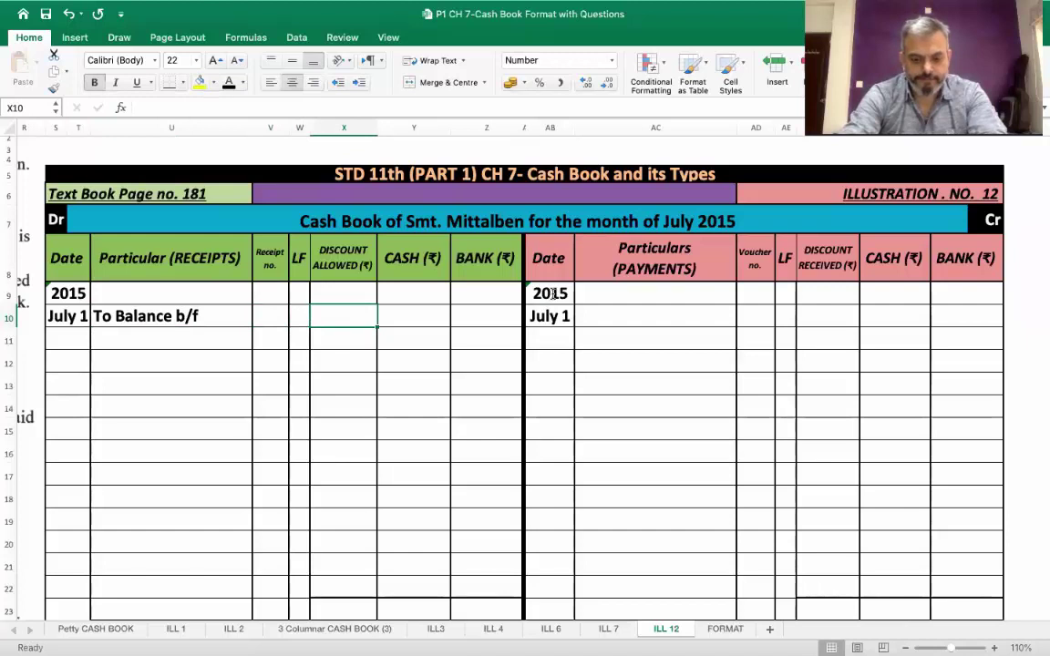
key("Right")
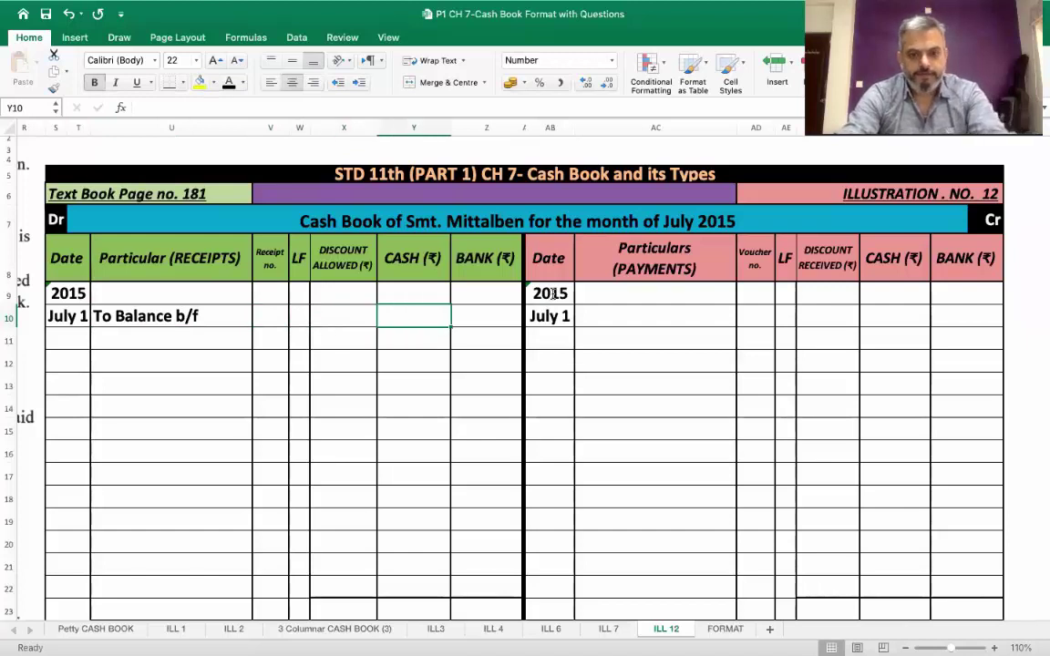
type("7000")
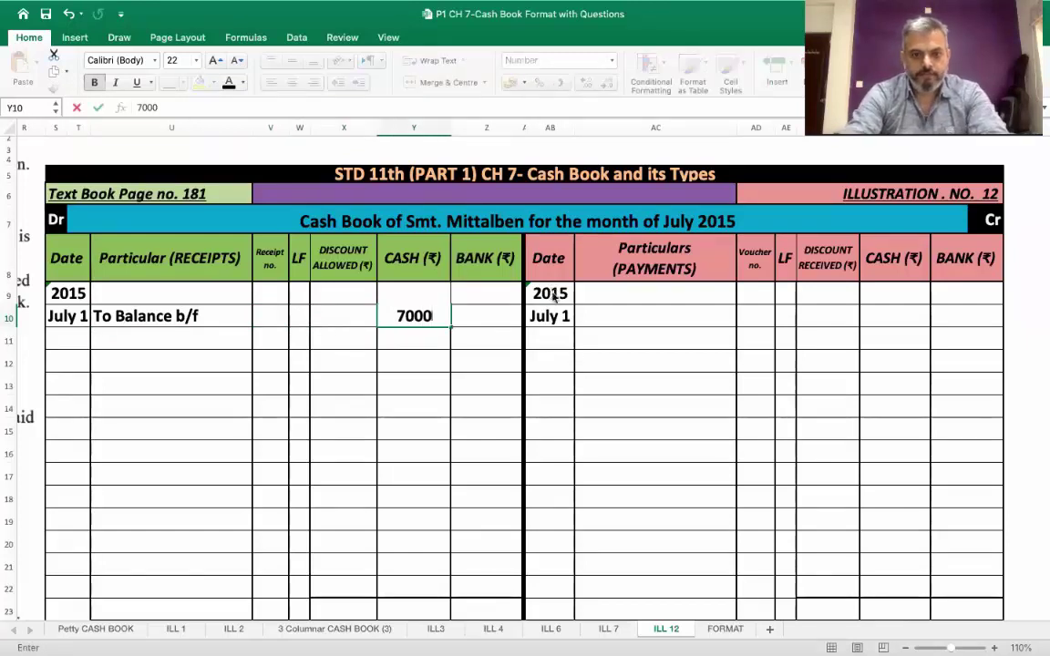
key("Return")
Step: Record the opening bank overdraft in the July 1 payments row as "By Balance b/f" with 4,000 in the bank column
scroll(553, 296, "left", 10)
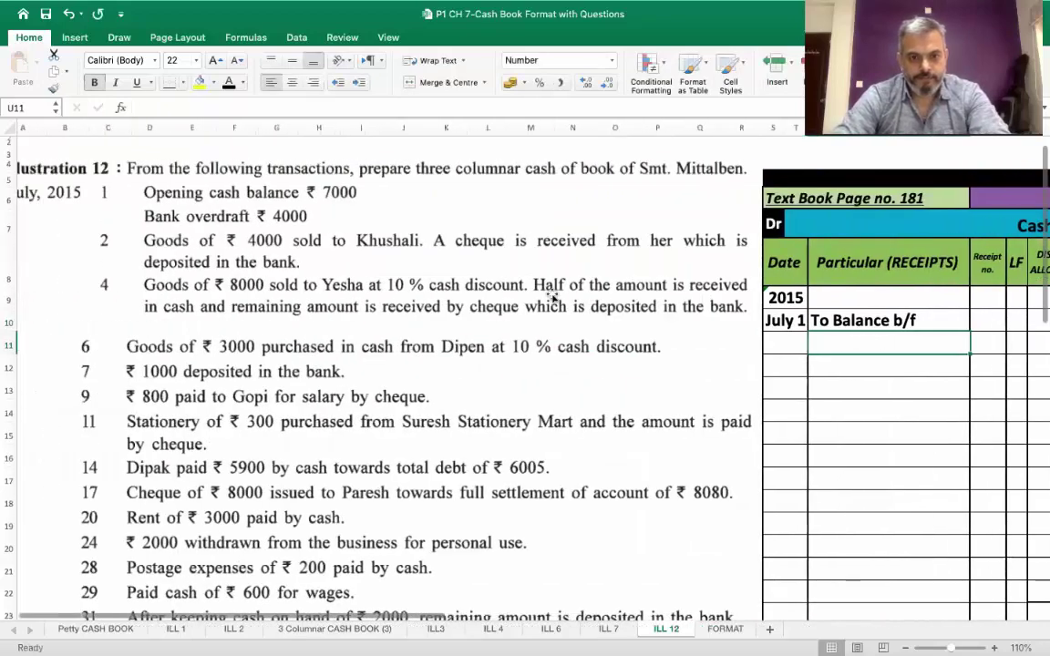
scroll(553, 296, "right", 10)
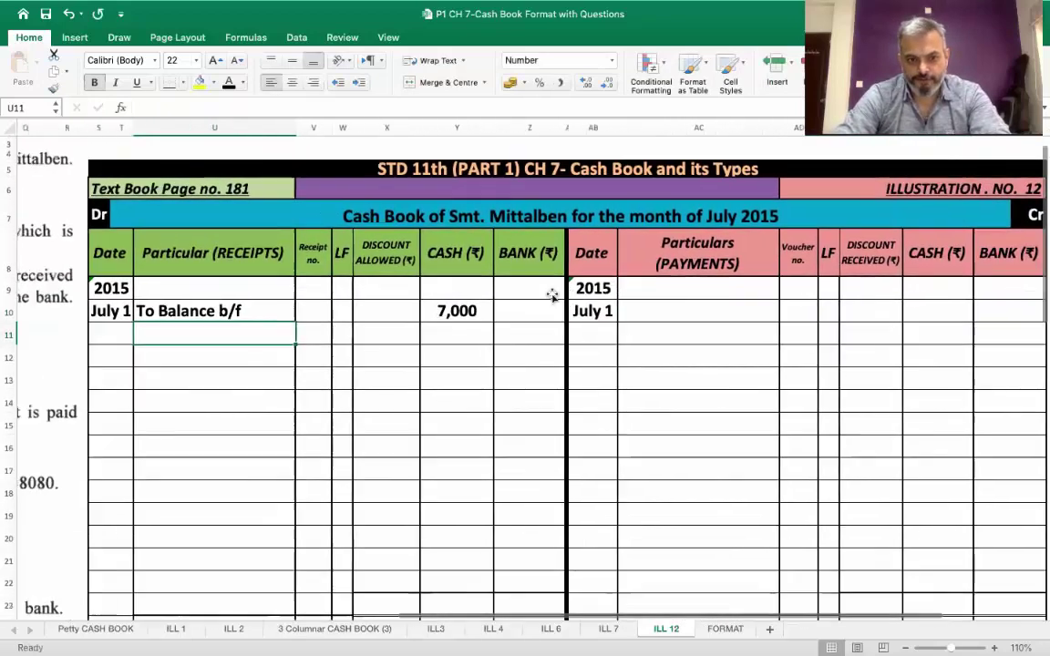
left_click(649, 325)
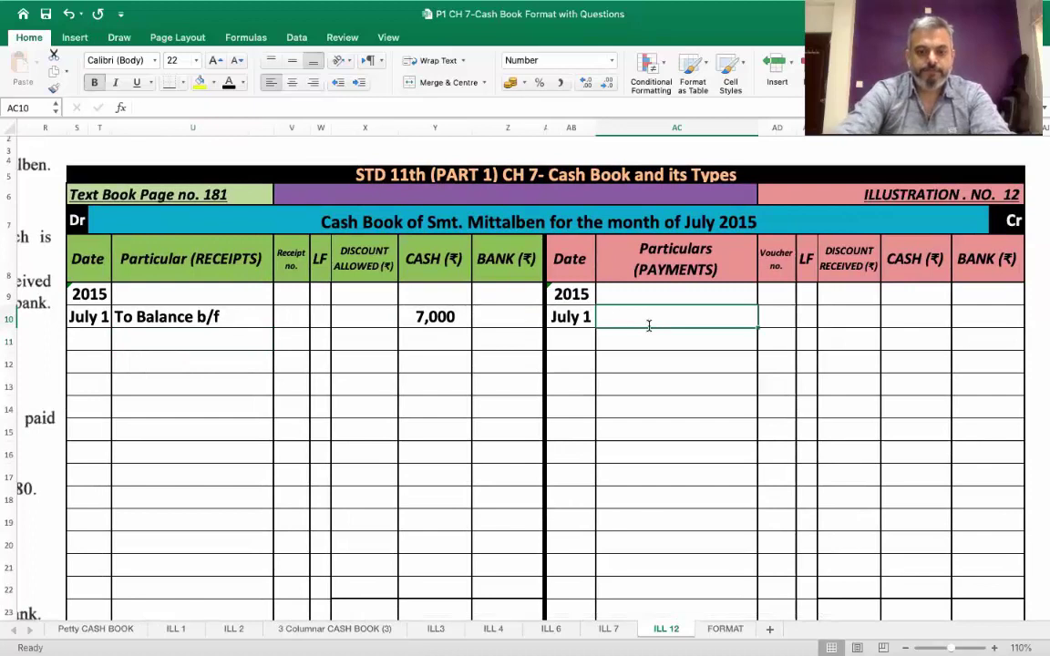
type("By Balance b")
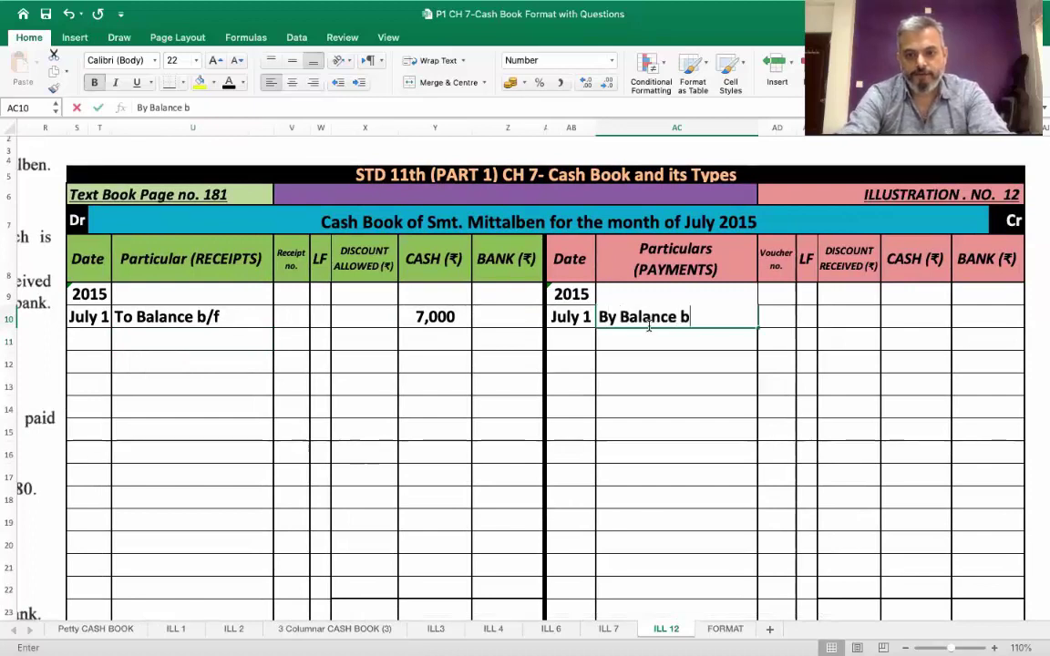
type("/f")
key("Tab")
key("Tab")
key("Tab")
key("Tab")
key("Tab")
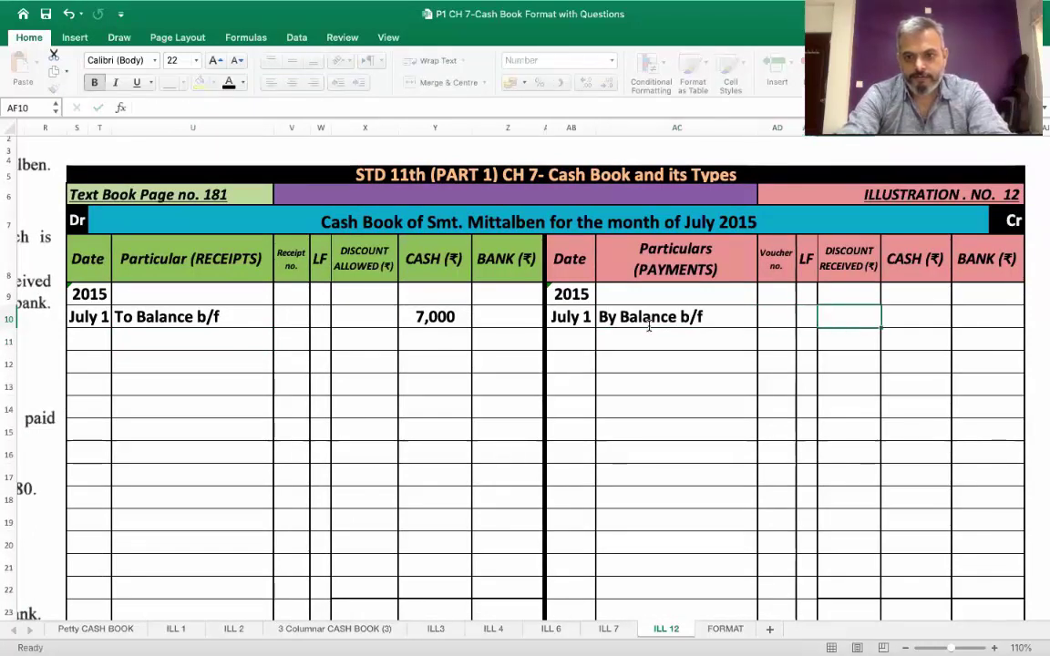
type("4,0")
type("00")
key("Return")
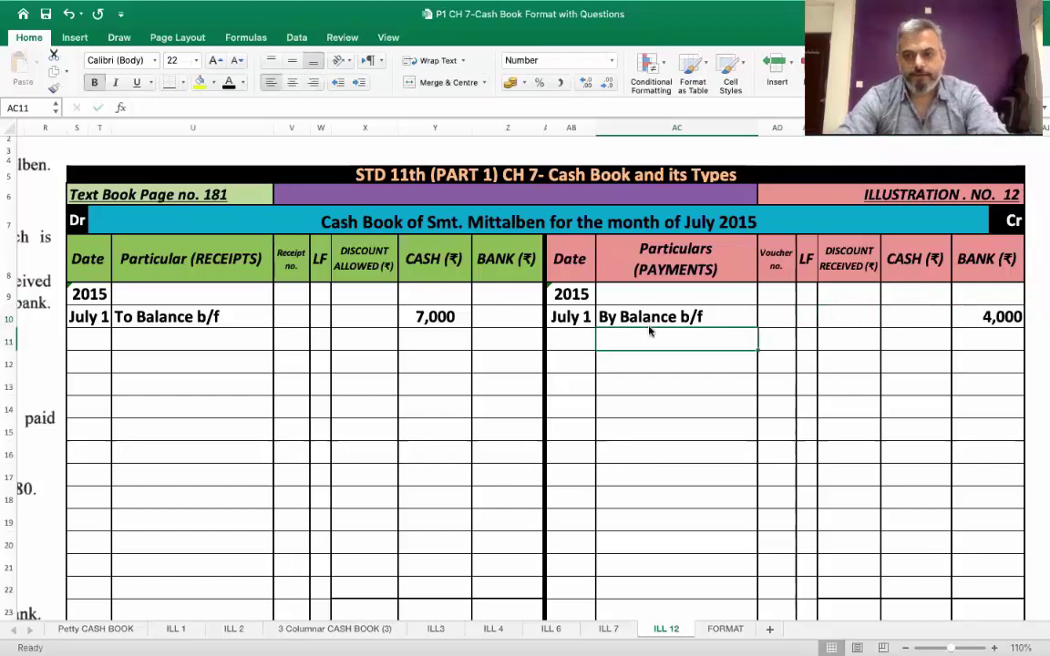
Step: Colour the July 1 payments entry red and append "(B.OD)" to its particulars
left_click_drag(593, 321, 966, 313)
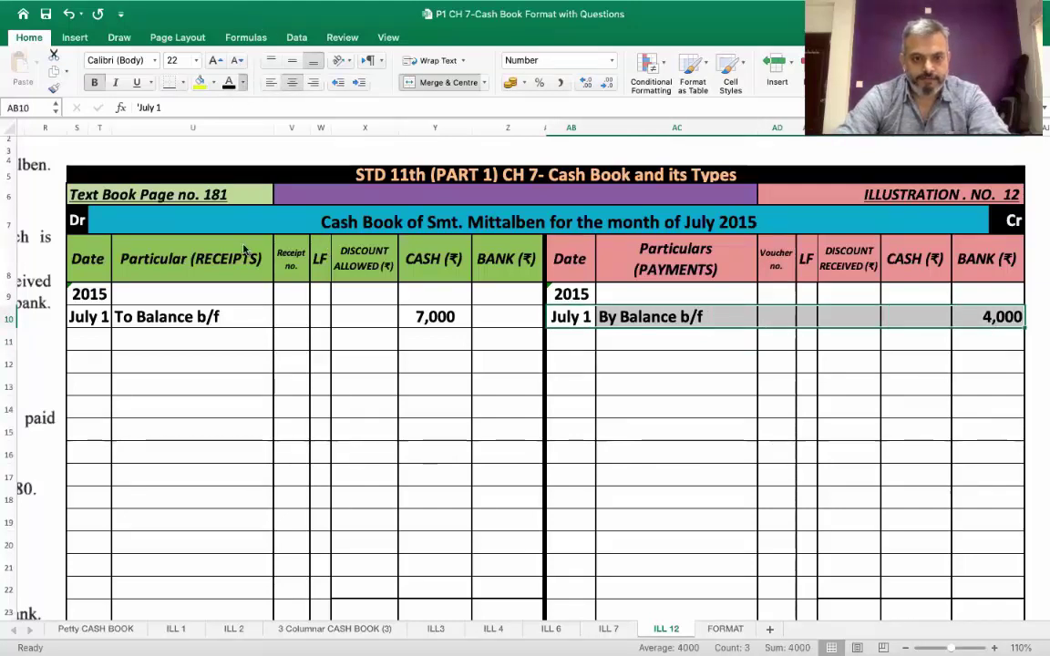
left_click(658, 379)
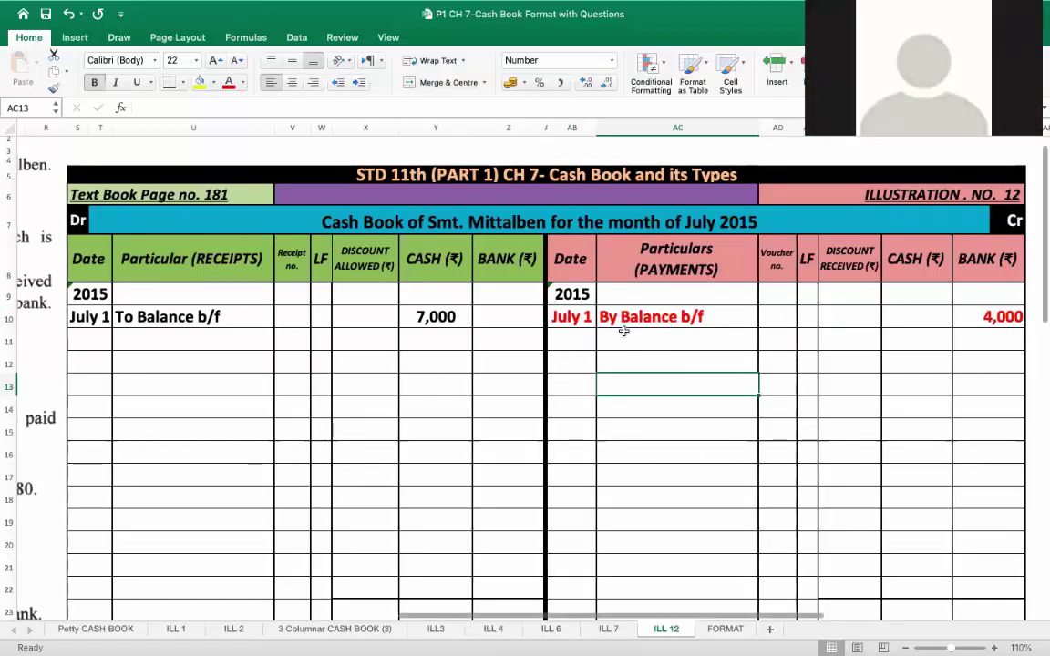
double_click(715, 317)
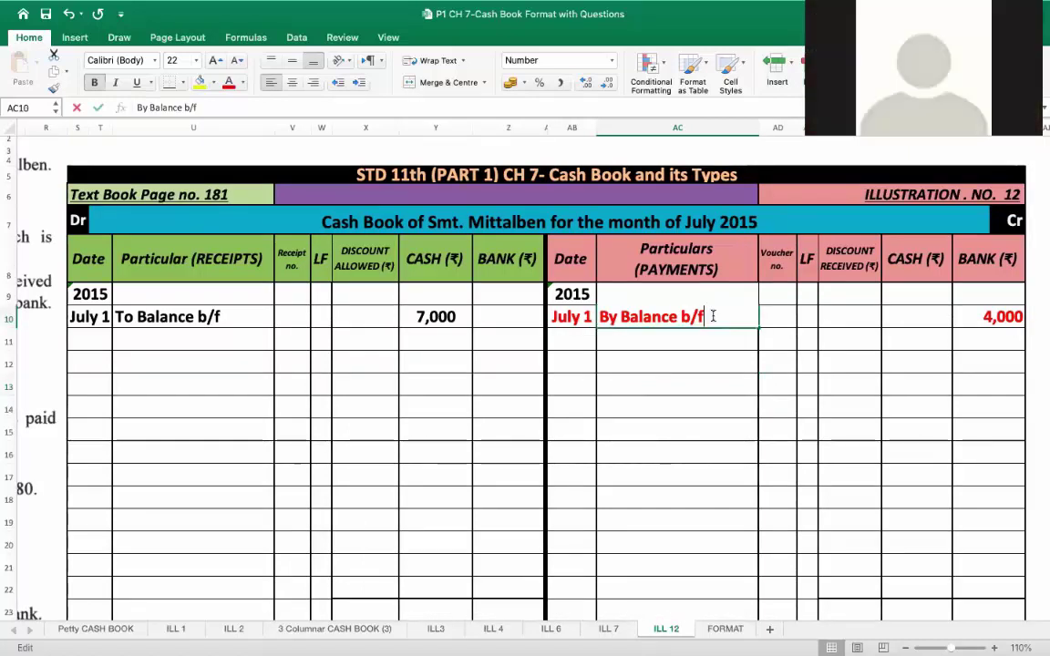
type("(B.OD)")
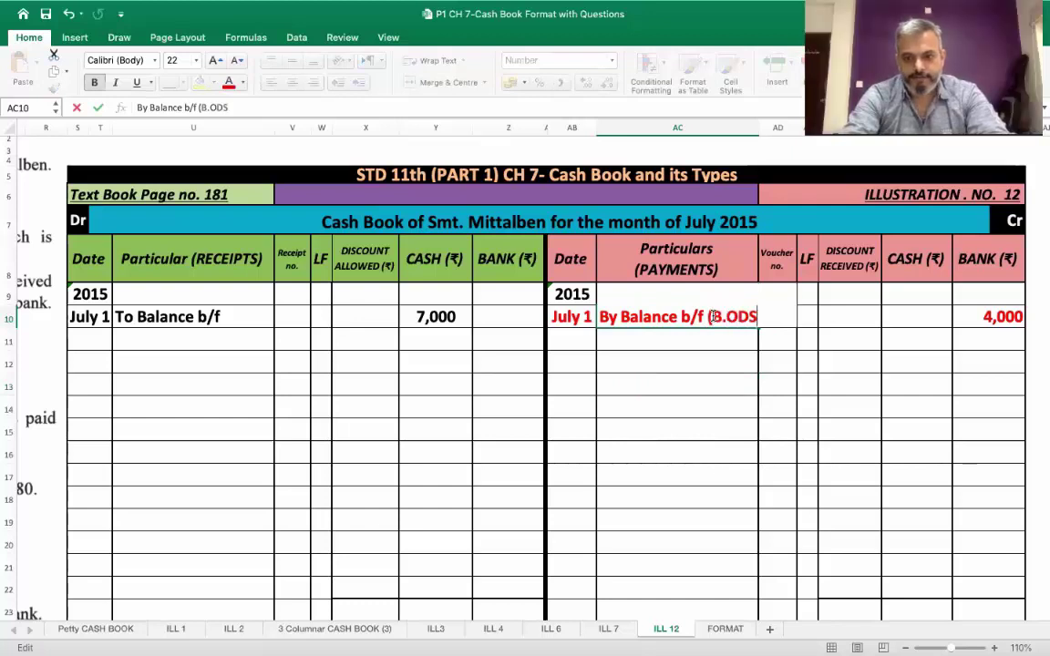
key("Return")
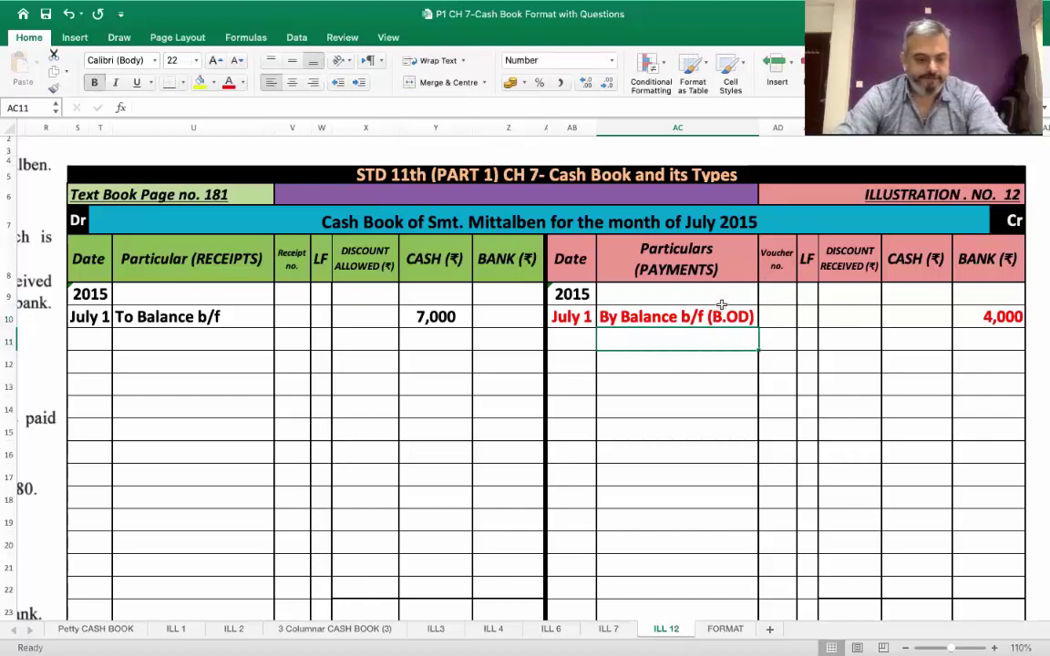
left_click(724, 318)
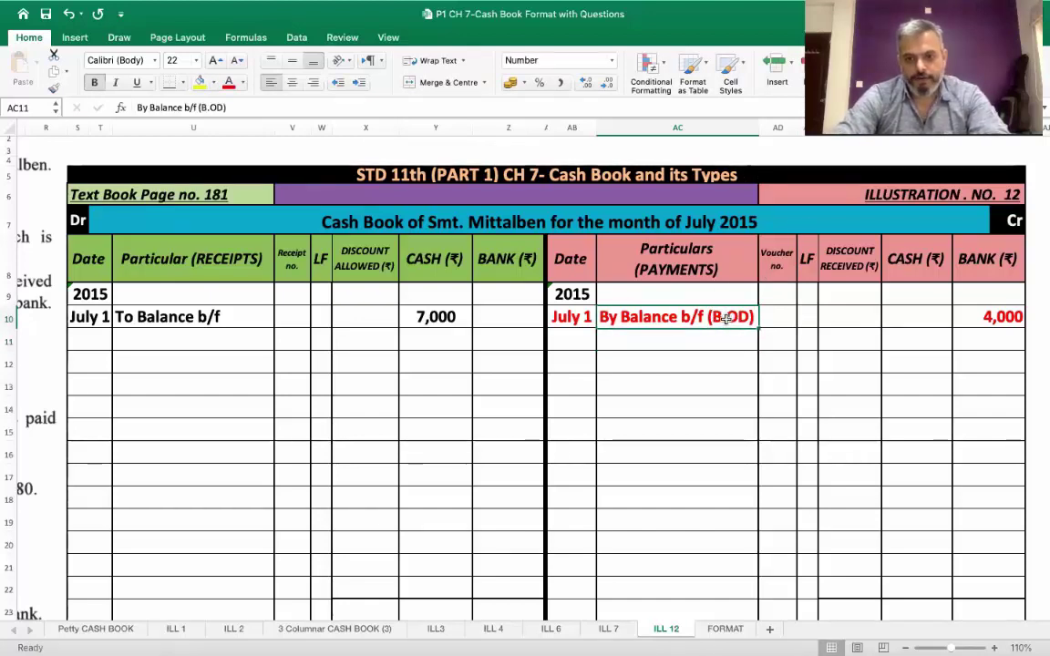
left_click(715, 334)
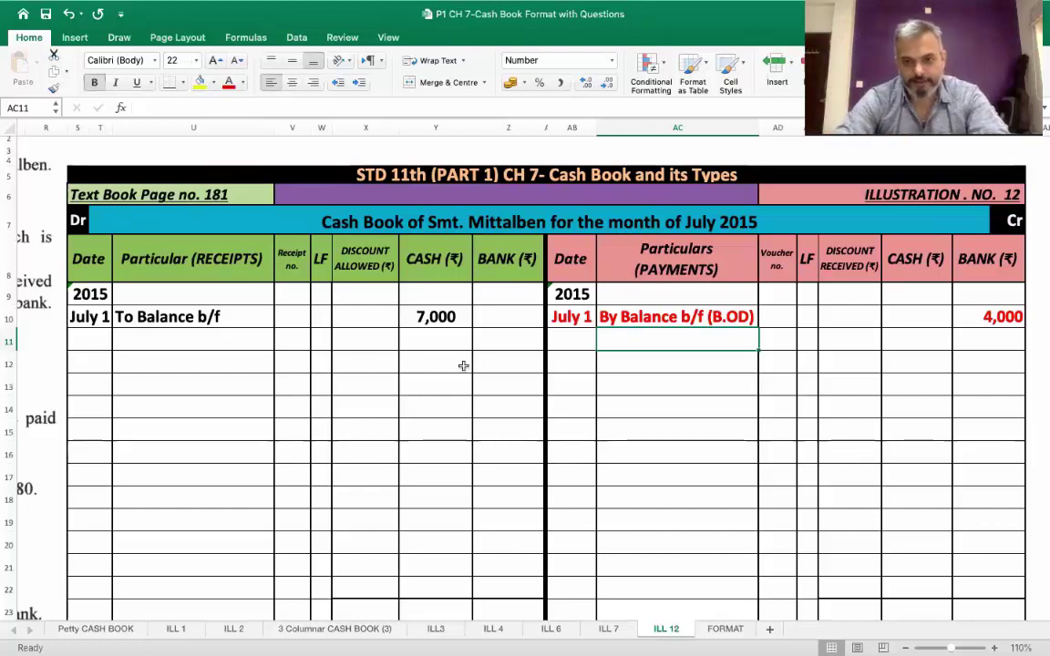
Step: Start the July 2 receipts row with date 2 and particulars "To Sales A/c"
scroll(320, 408, "left", 10)
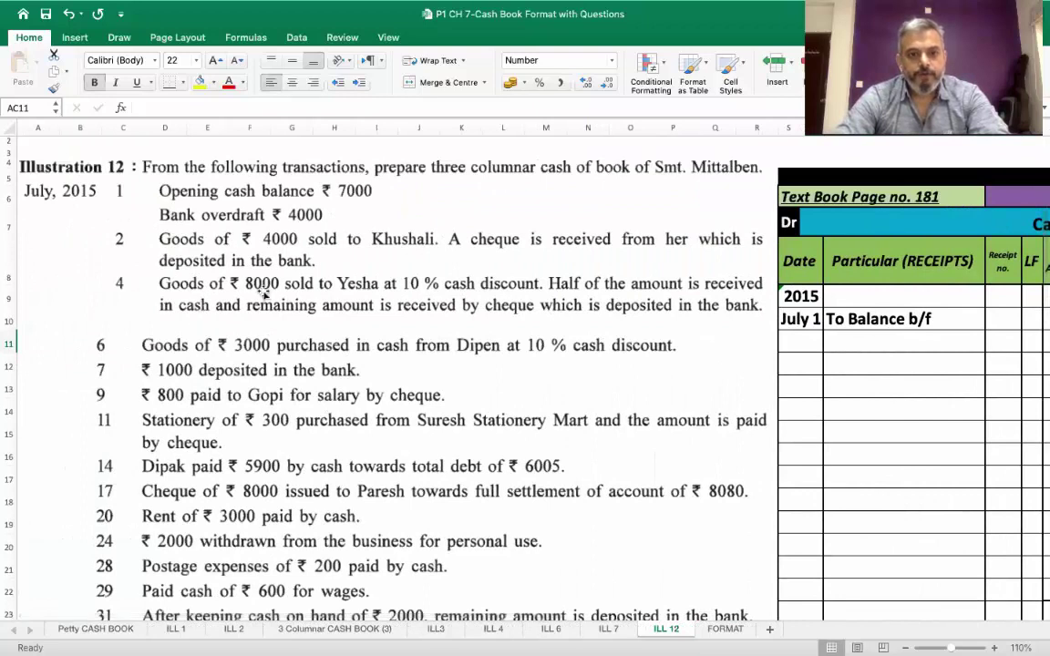
scroll(264, 293, "right", 2)
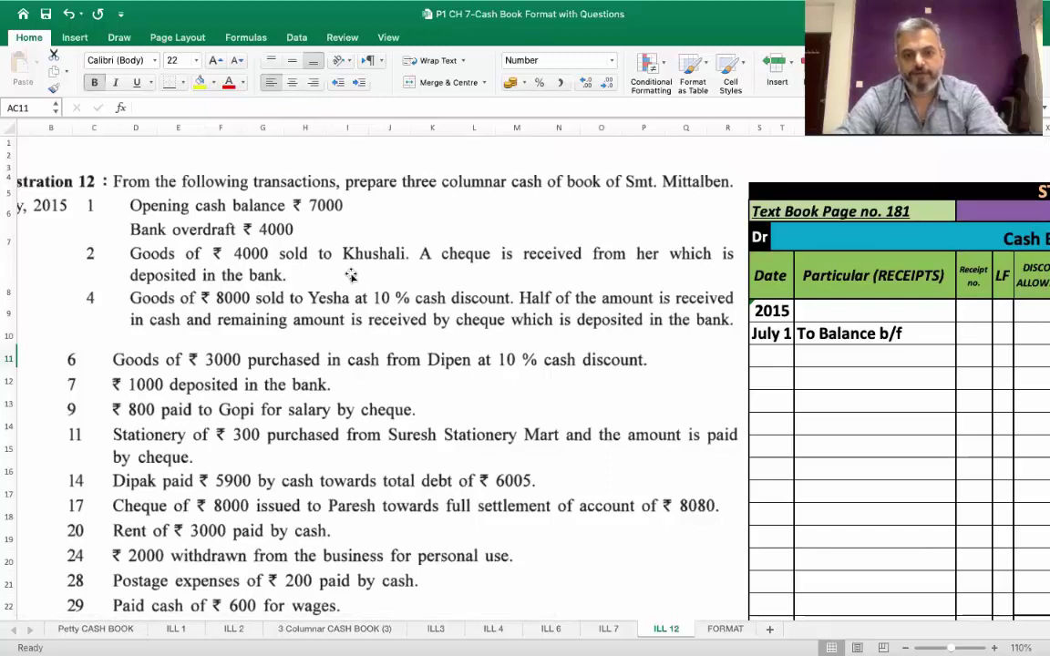
scroll(351, 276, "right", 10)
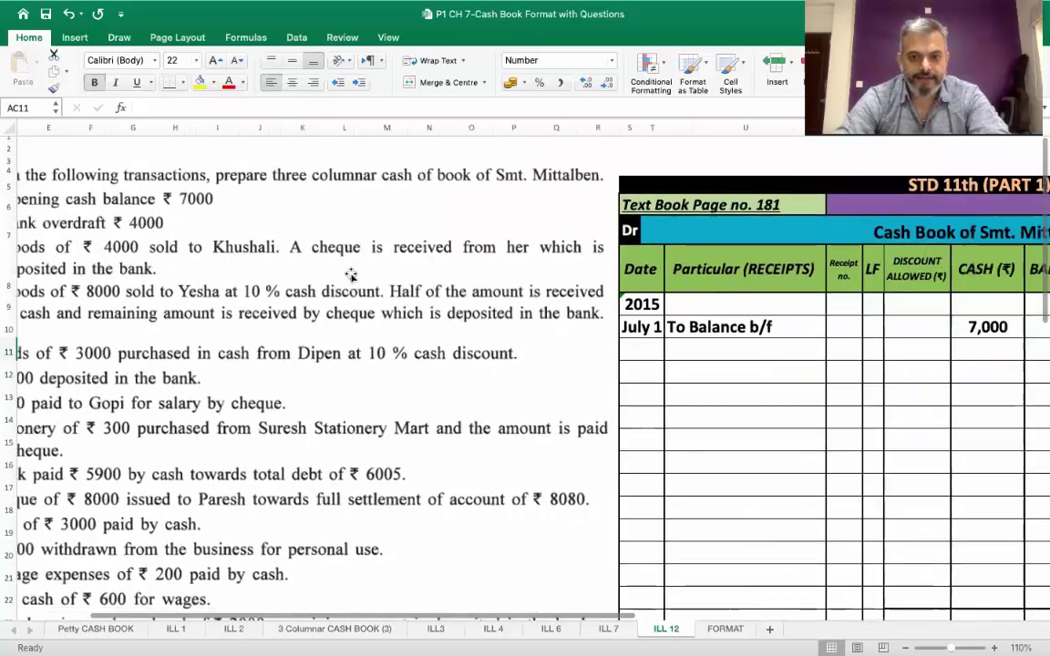
left_click(241, 349)
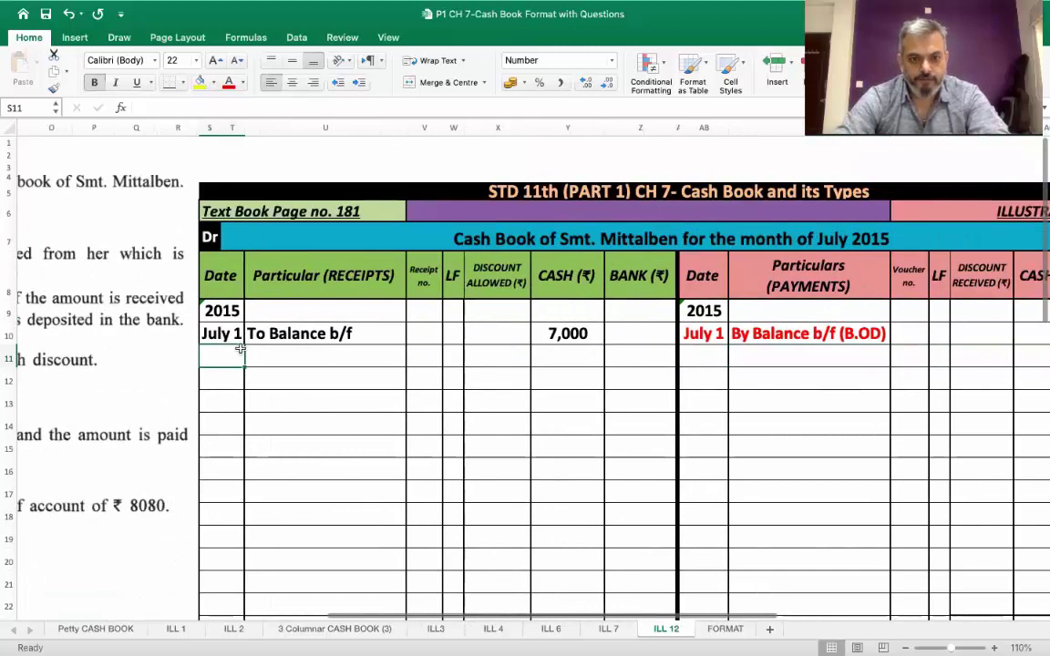
type("2")
key("Tab")
type("To S")
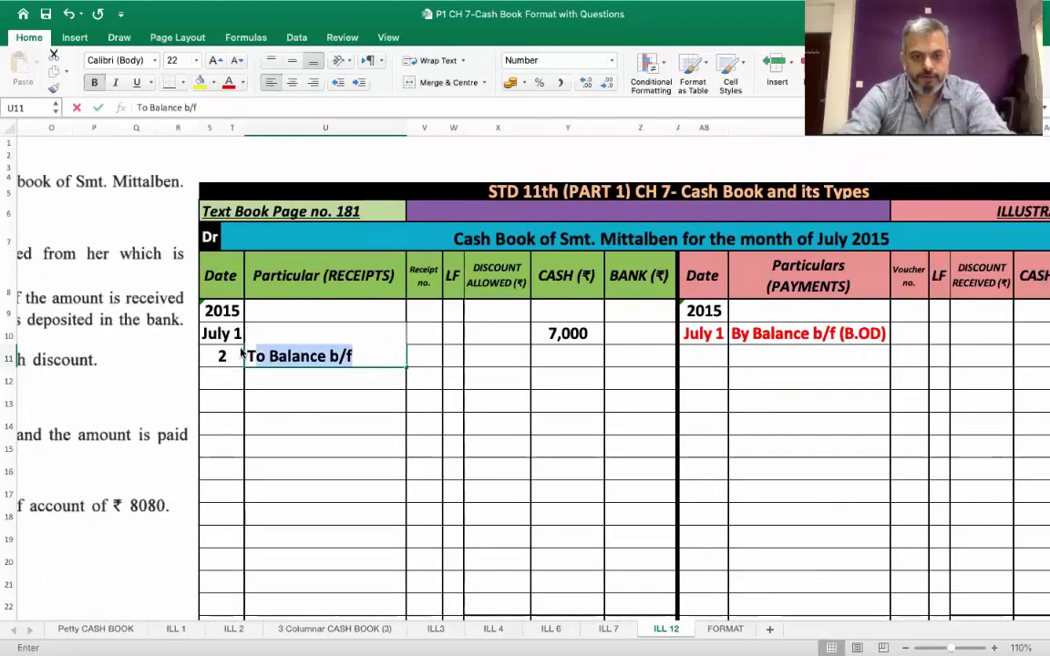
type("ales A")
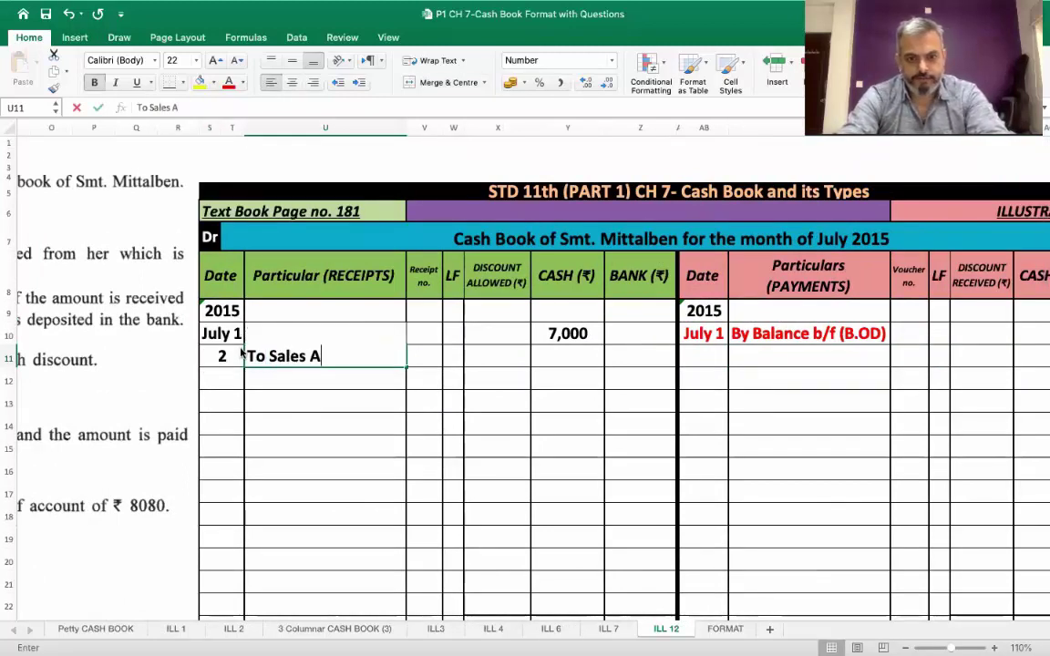
type("/c")
key("Tab")
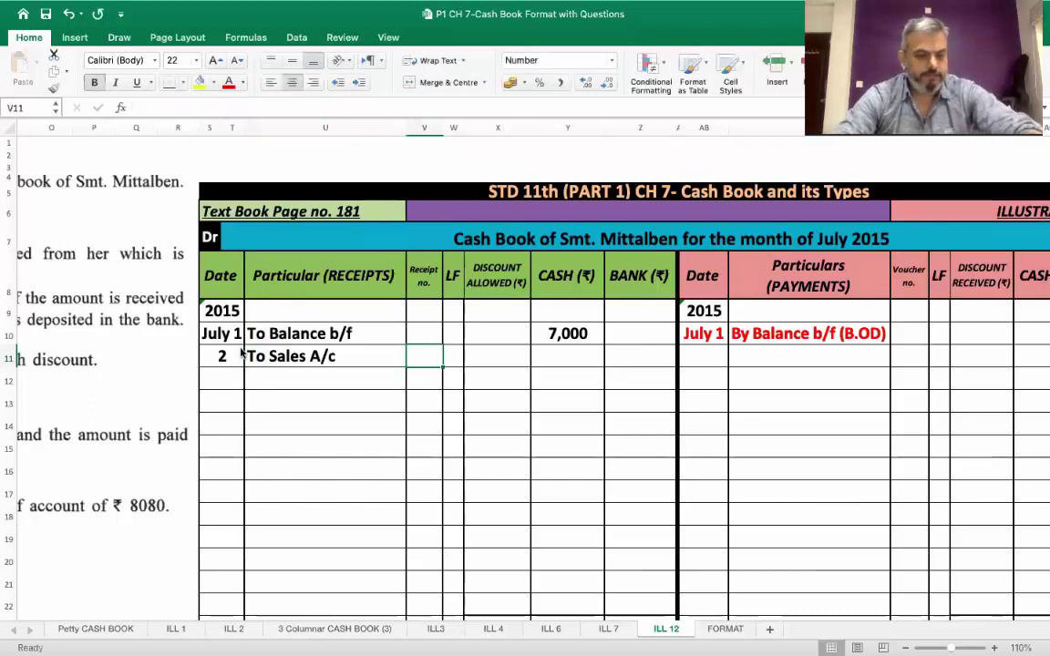
Step: Enter 4,000 in the bank column of the July 2 sales receipt
scroll(242, 353, "left", 10)
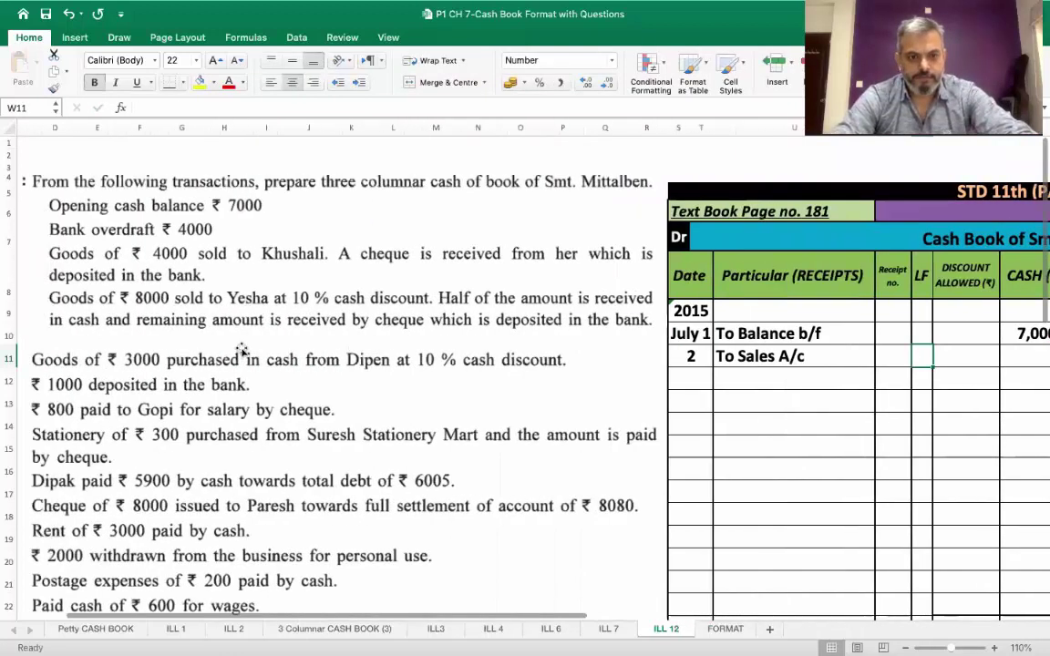
scroll(242, 351, "right", 10)
left_click(645, 355)
type("4,000")
key("Return")
scroll(646, 360, "left", 1)
scroll(646, 360, "right", 5)
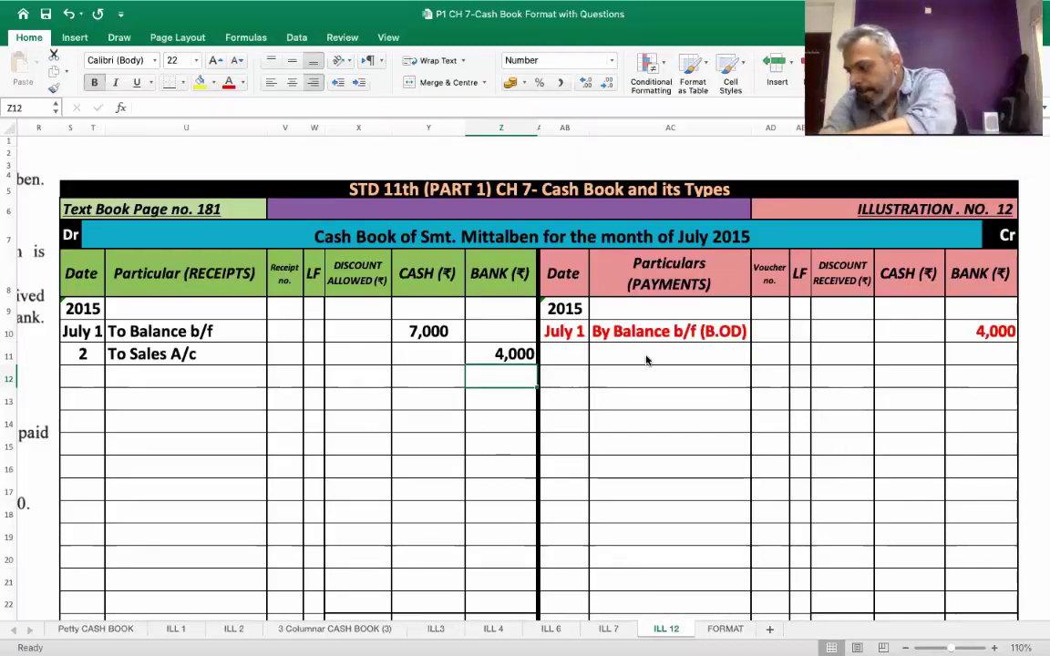
Step: Examine the July 4 transaction in the Illustration 12 question for its sale amount, cash discount and cash and cheque split
scroll(646, 360, "left", 15)
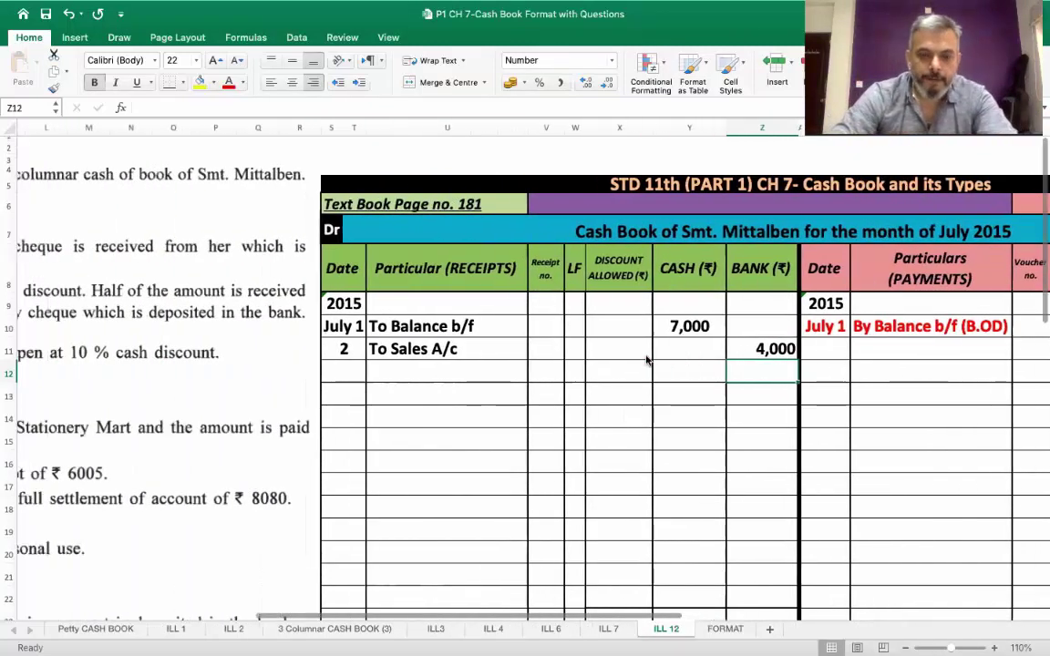
scroll(646, 360, "left", 2)
scroll(646, 360, "up", 1)
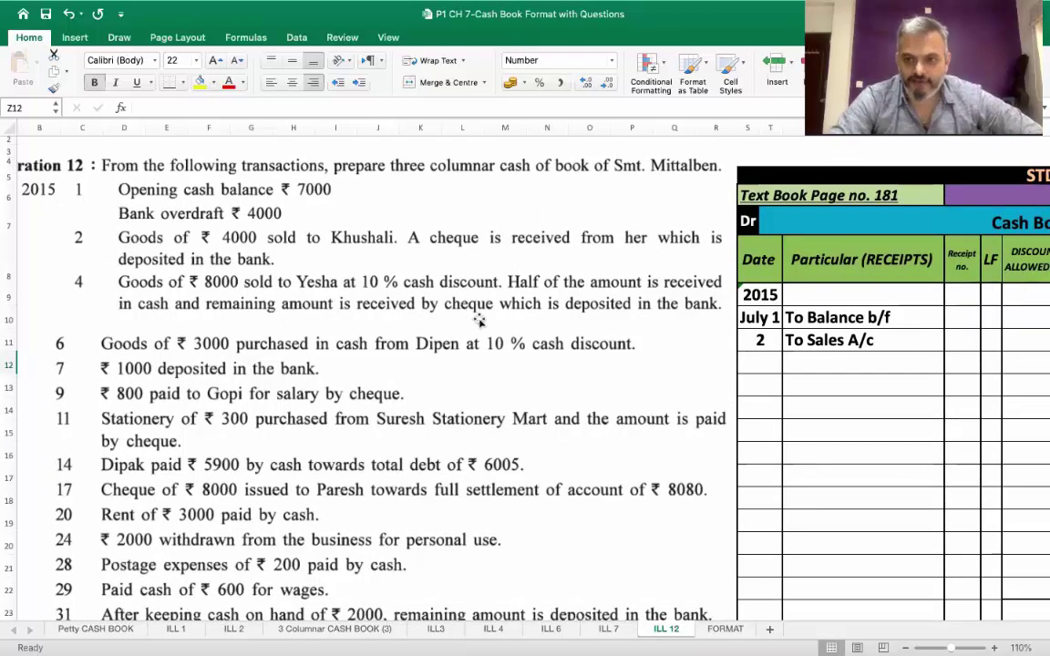
scroll(479, 318, "down", 1)
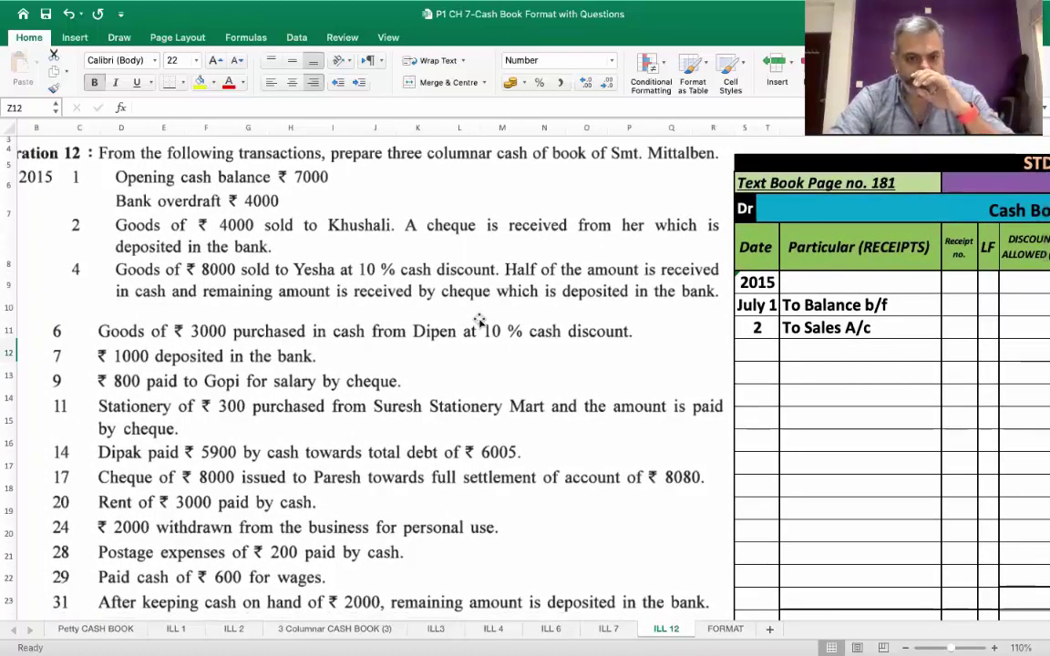
scroll(479, 320, "down", 1)
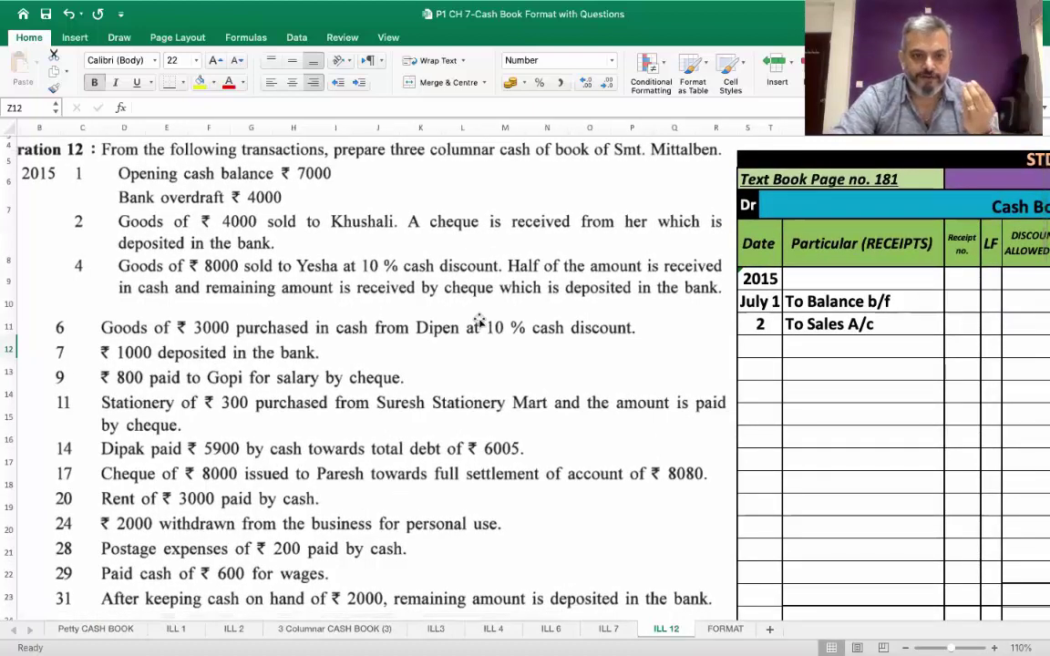
scroll(478, 321, "left", 1)
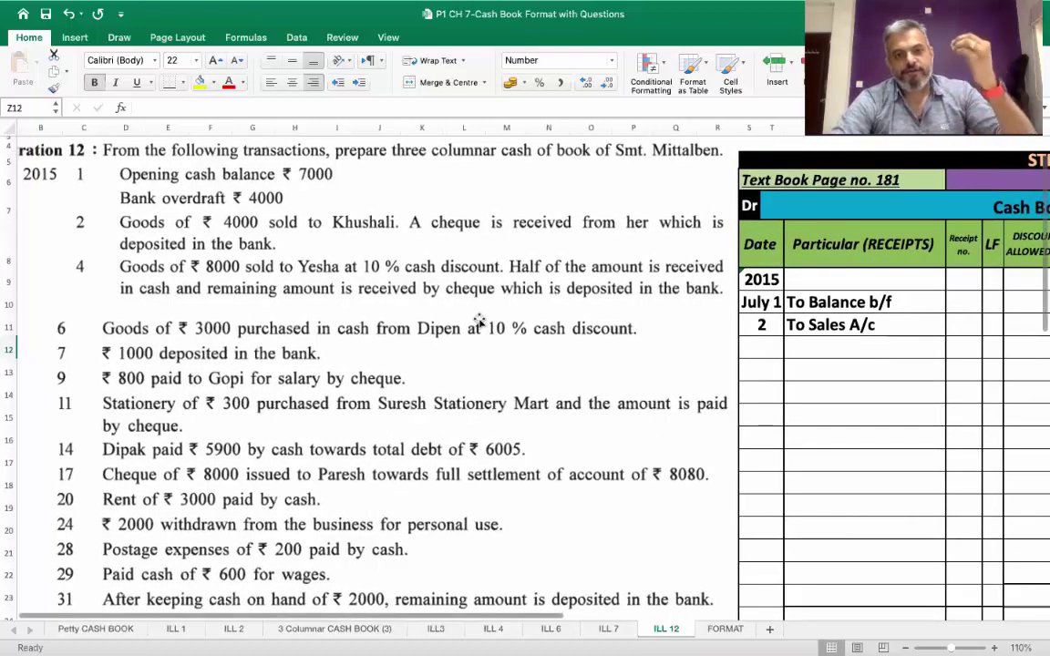
scroll(479, 321, "up", 1)
scroll(478, 321, "down", 1)
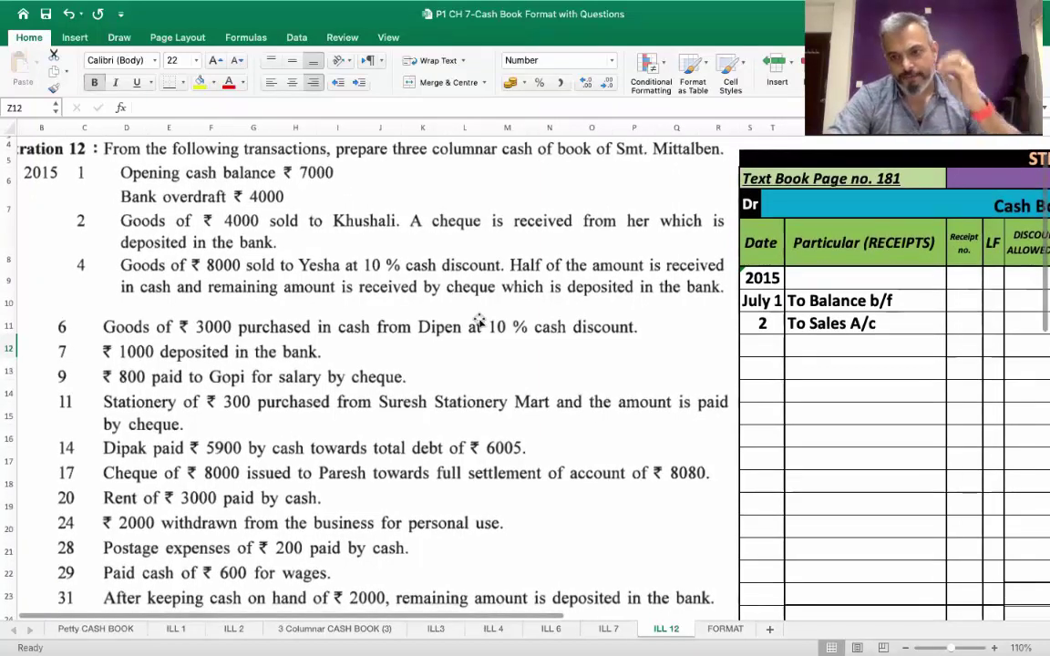
scroll(478, 321, "right", 1)
scroll(478, 321, "left", 1)
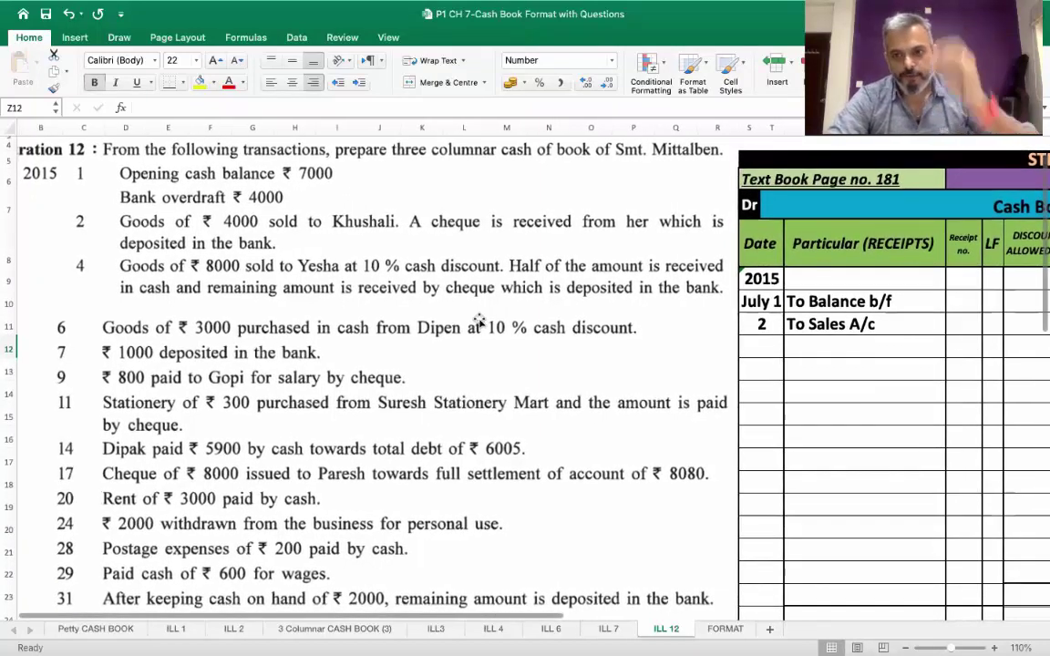
scroll(479, 321, "right", 1)
scroll(478, 321, "right", 1)
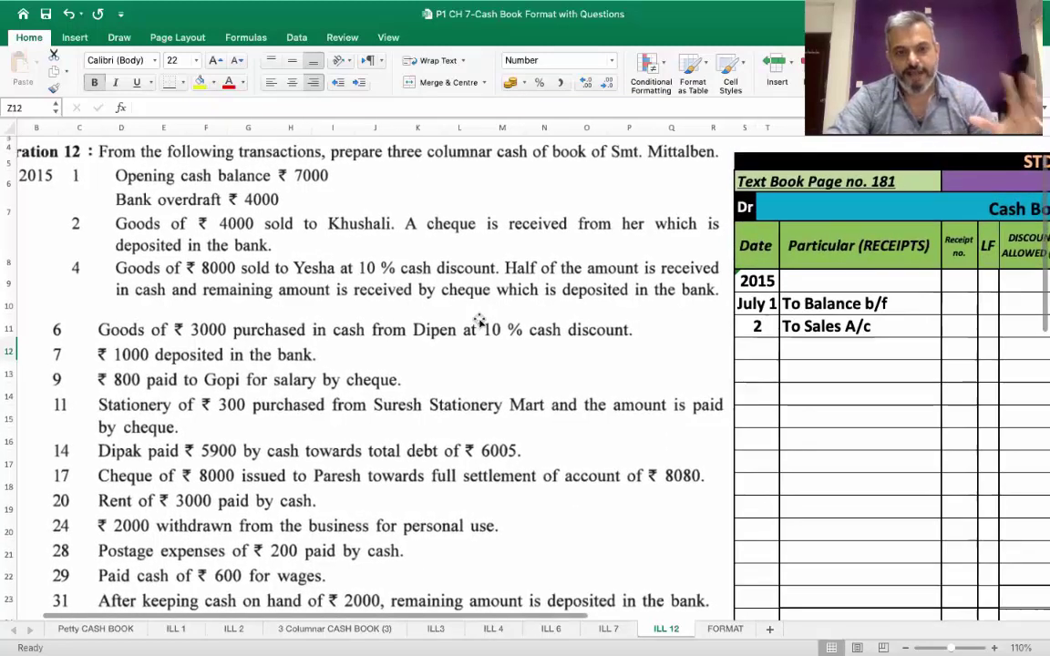
scroll(479, 321, "down", 1)
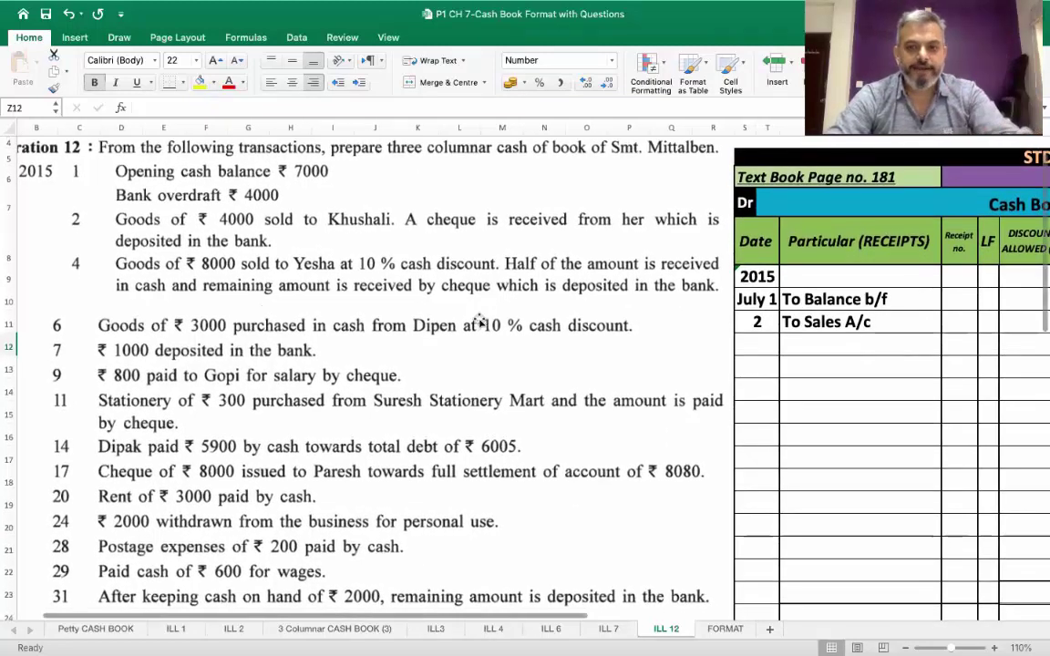
Step: Start the July 4 receipts row directly below the July 2 sale, with date 4 and particulars "To Sales A/c"
scroll(478, 321, "right", 10)
scroll(478, 321, "left", 5)
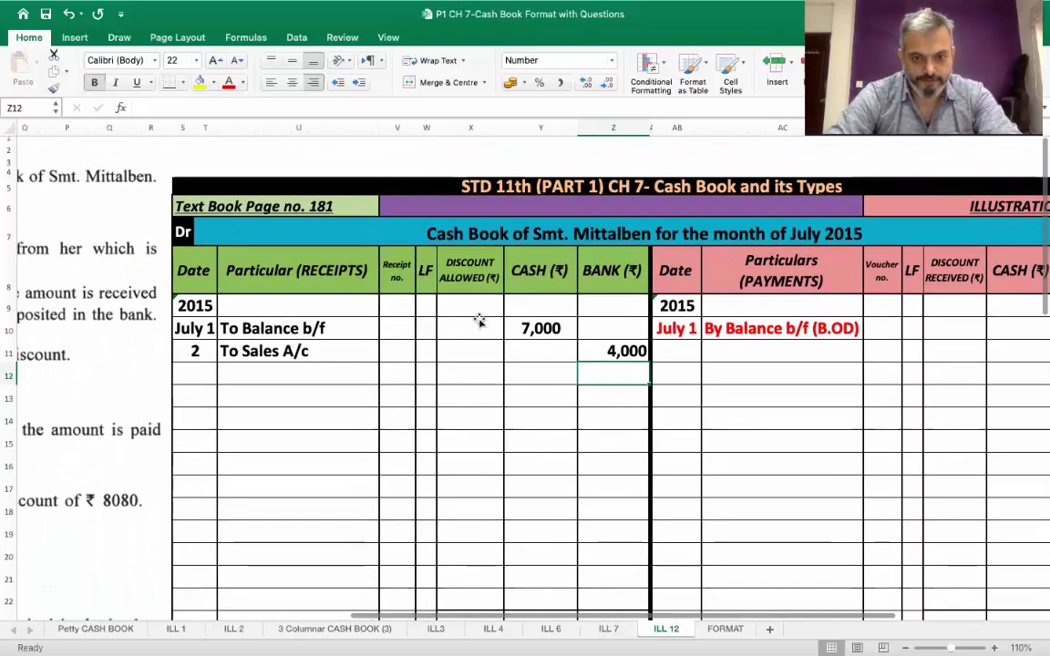
left_click(200, 382)
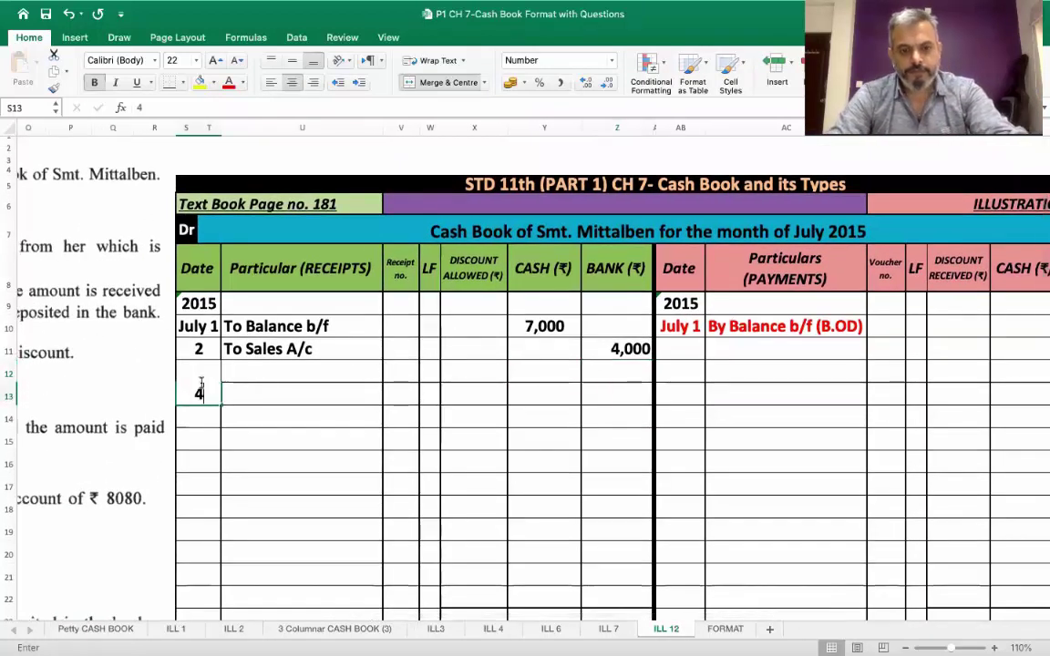
key("Up")
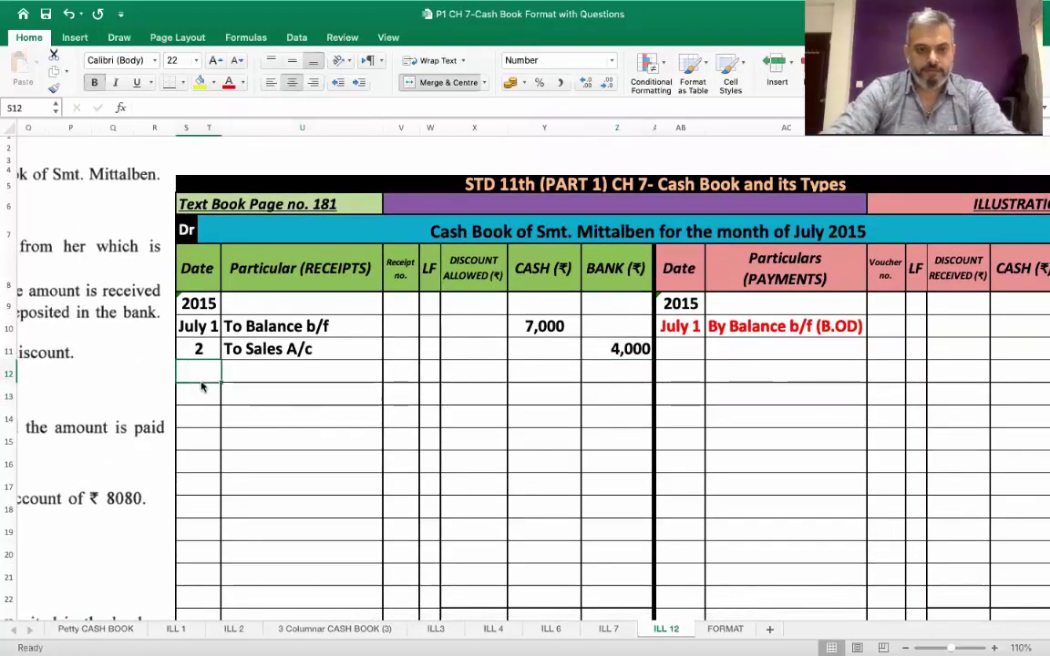
type("4")
key("Tab")
type("To S")
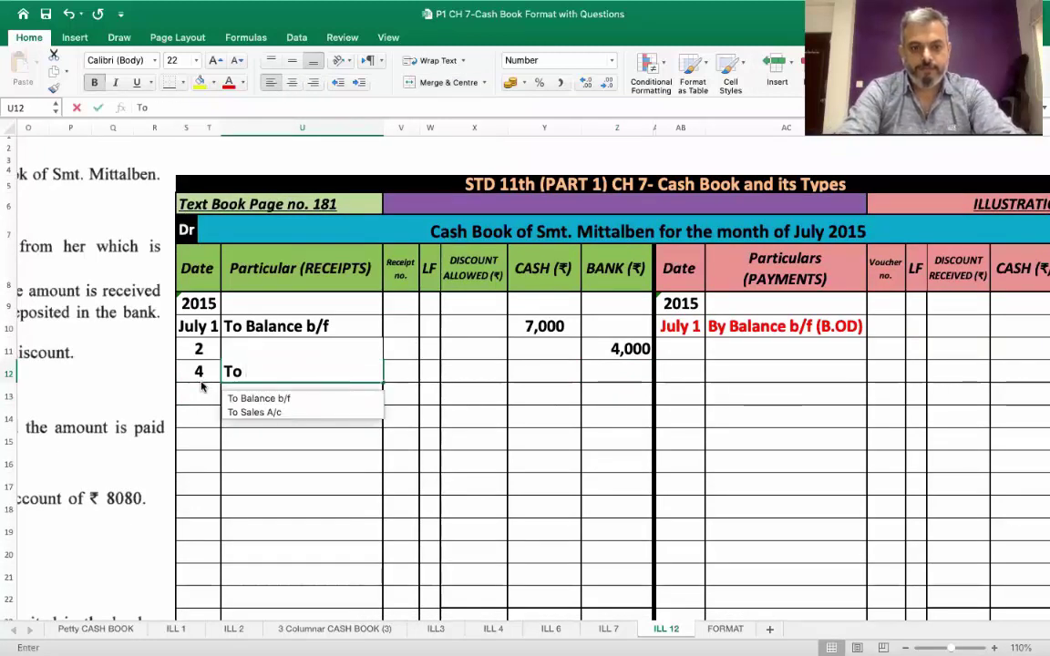
key("Tab")
key("Tab")
key("Tab")
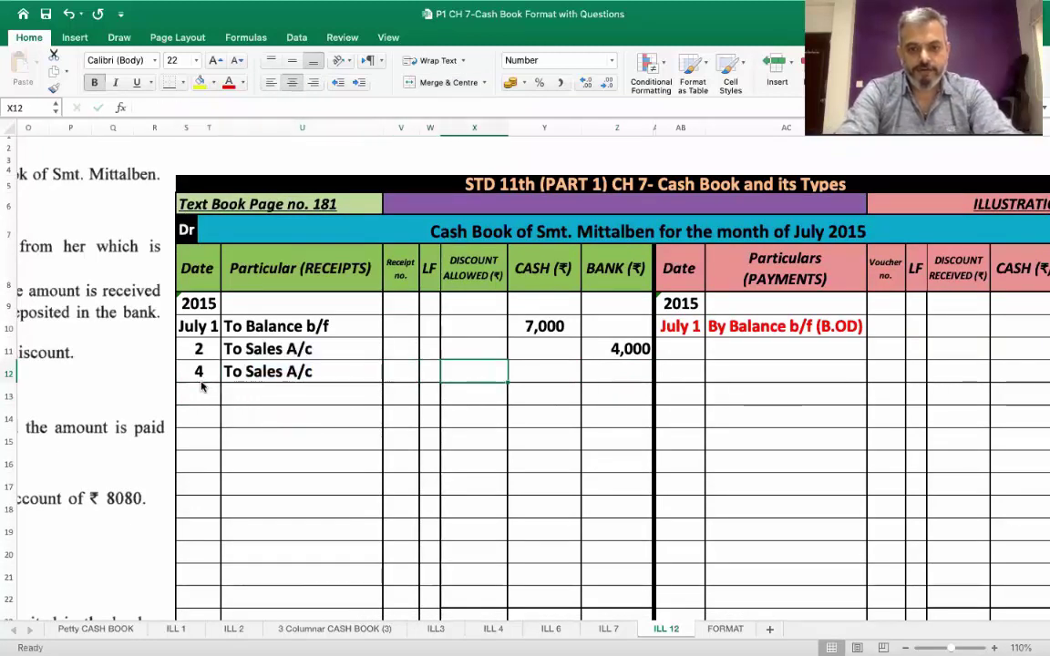
Step: Fill in the July 4 sales receipt with 800 discount allowed, 3,600 cash and 3,600 bank
type("800")
key("Tab")
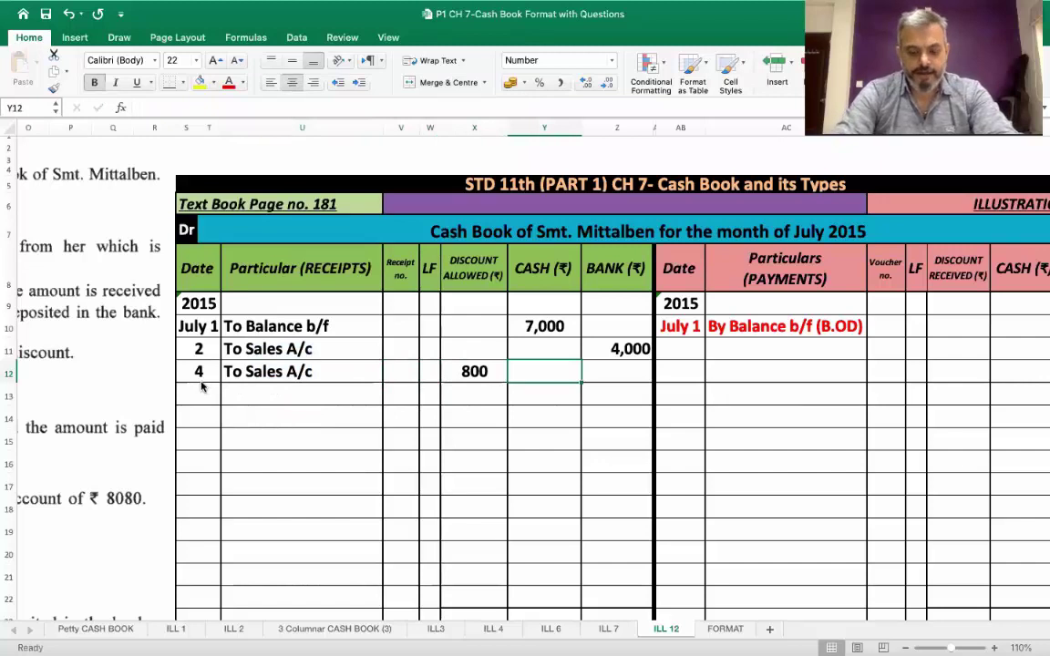
type("3600")
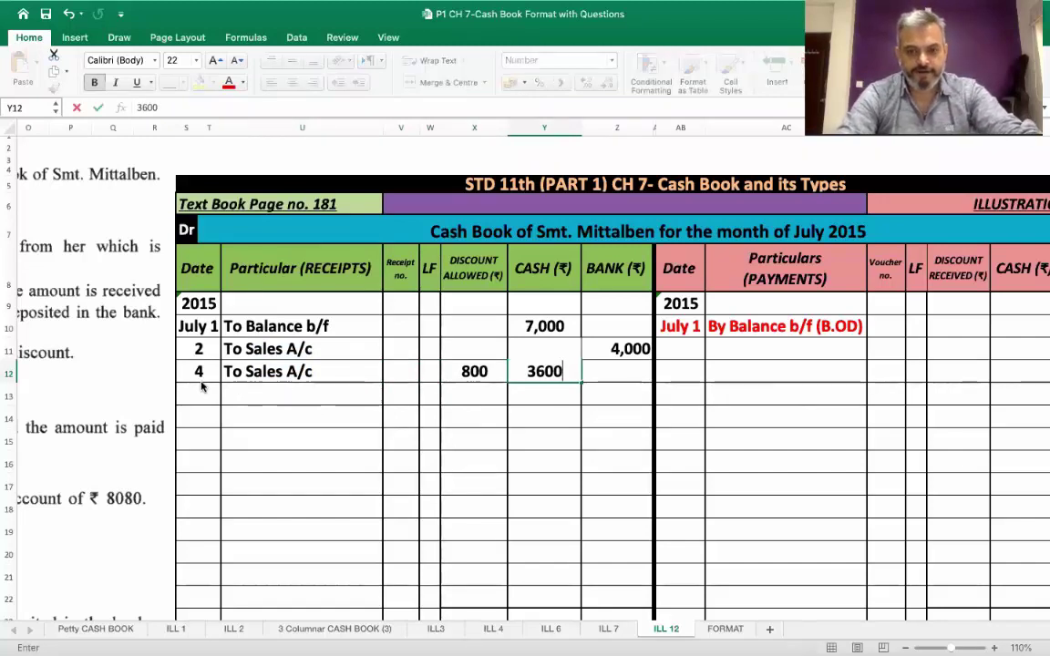
key("Tab")
type("3,60")
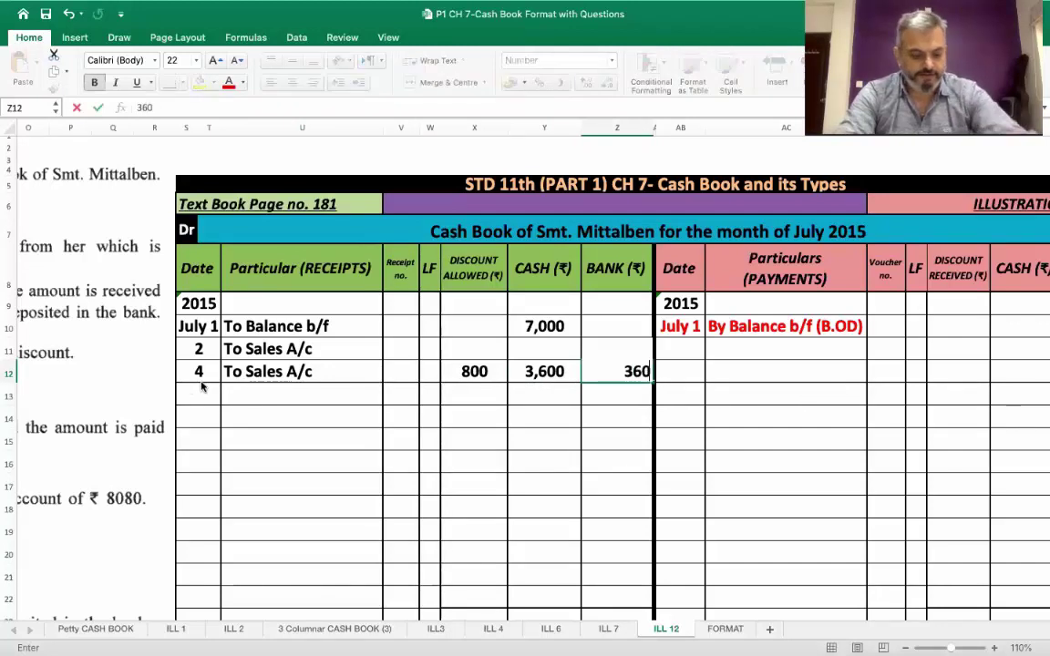
type("0")
key("Return")
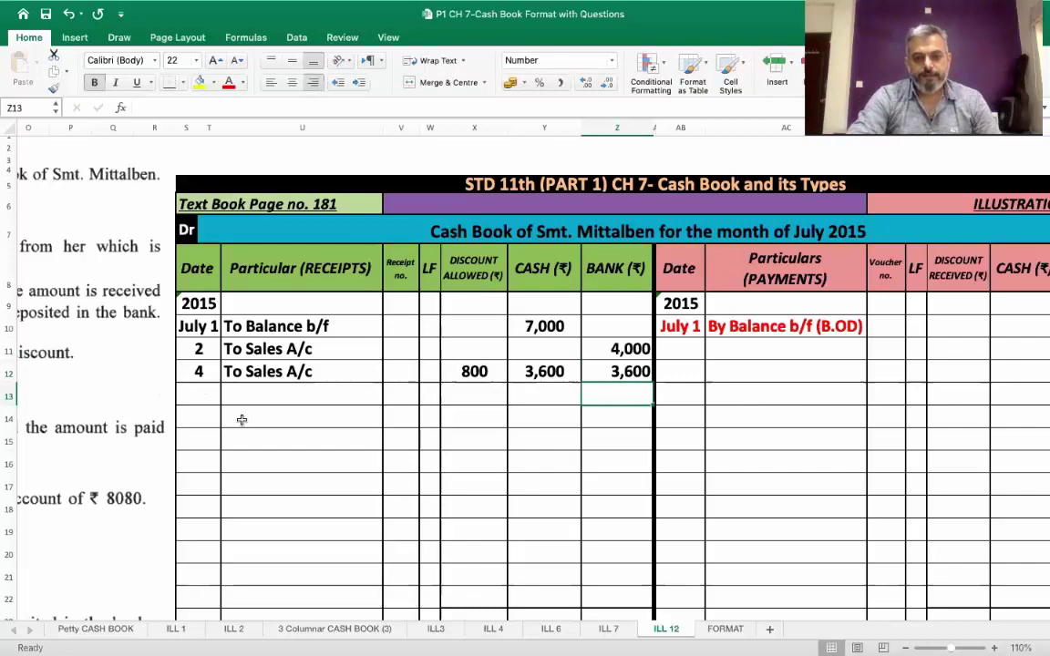
Step: Start the July 6 payments row with date 6 and particulars "By Purchases A/c"
scroll(241, 420, "down", 1)
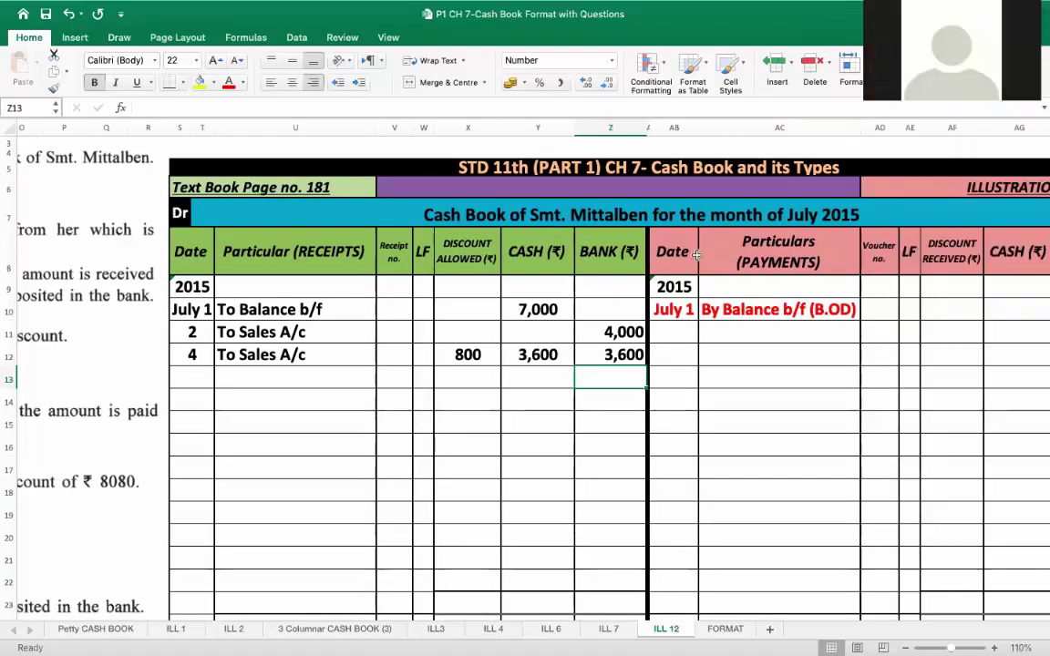
scroll(698, 260, "left", 5)
scroll(698, 259, "left", 6)
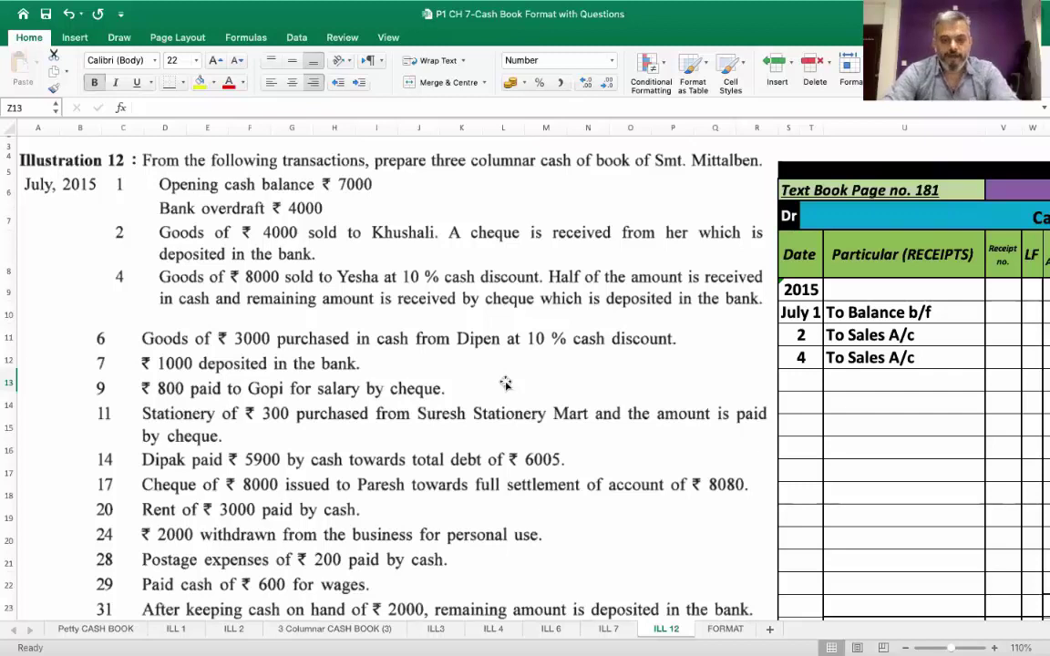
scroll(506, 384, "right", 10)
left_click(516, 335)
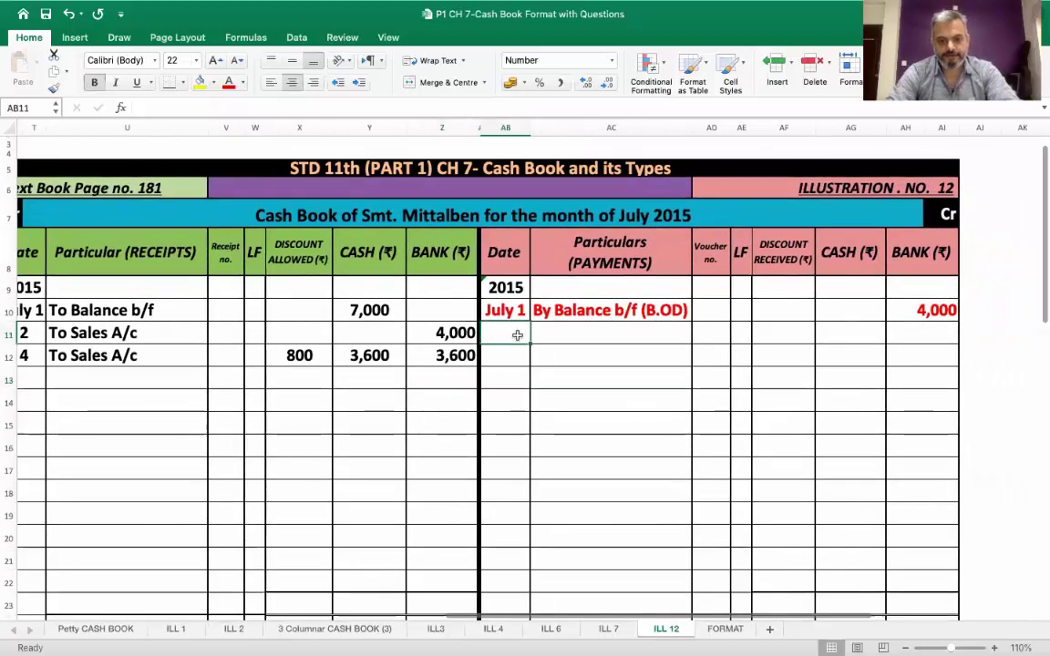
type("6")
key("Tab")
type("By Purcha")
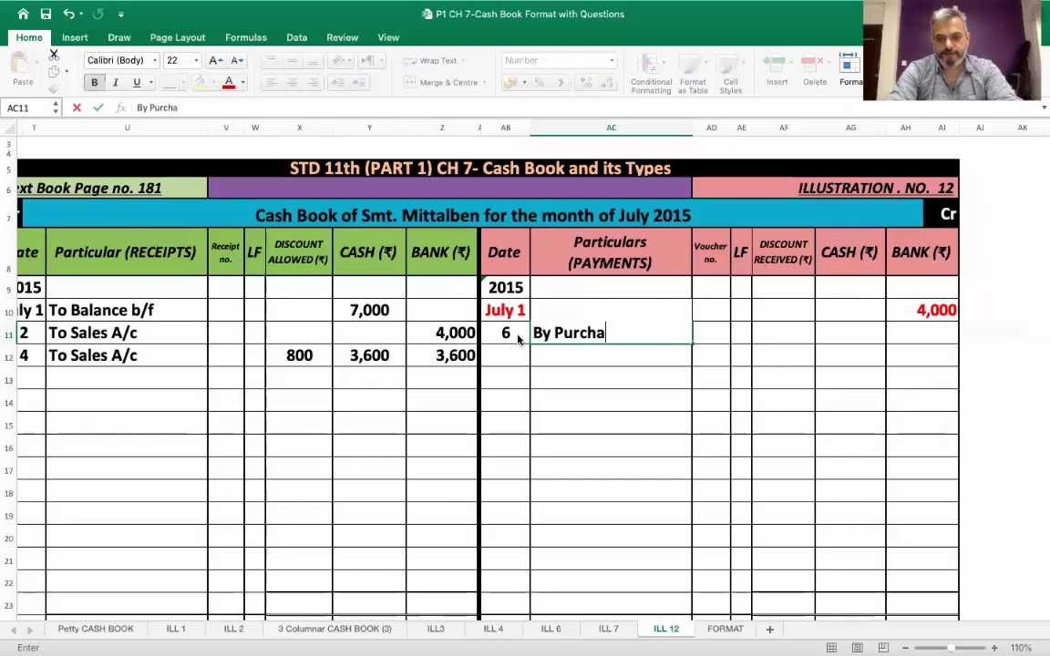
type("ses A/c")
key("Tab")
key("Tab")
key("Tab")
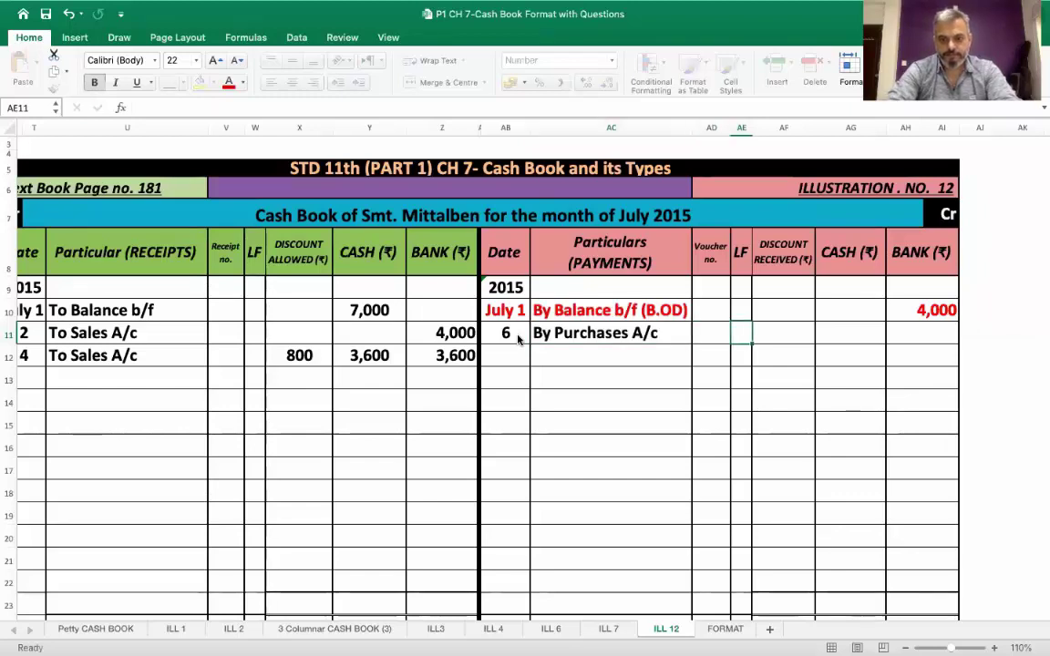
Step: Fill in the July 6 purchases payment with 300 discount received and 2,700 cash
scroll(517, 339, "left", 15)
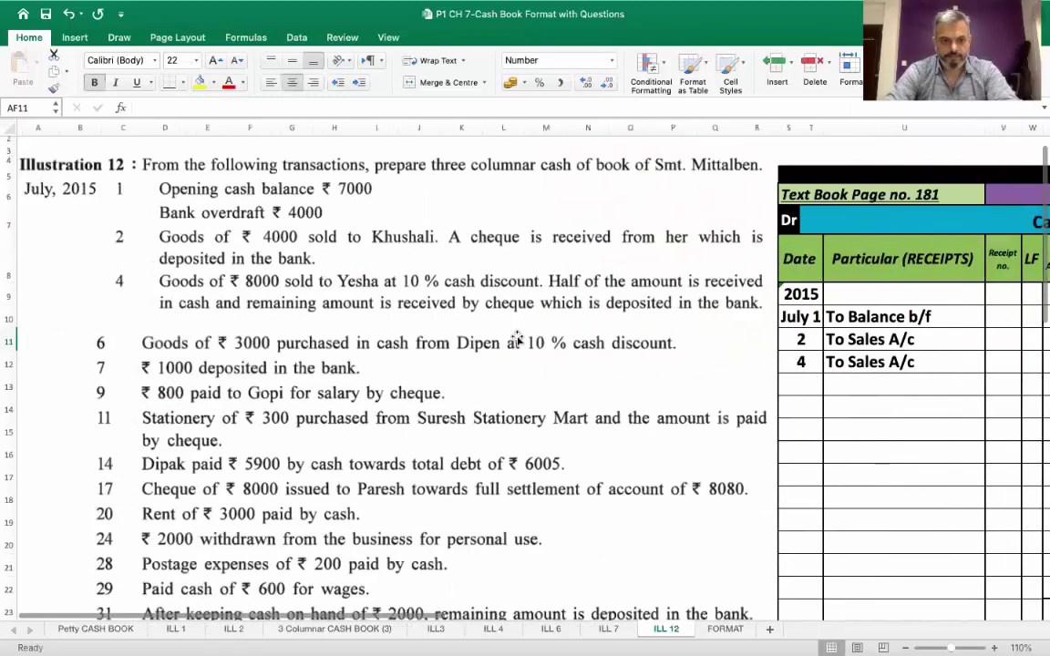
scroll(517, 339, "right", 15)
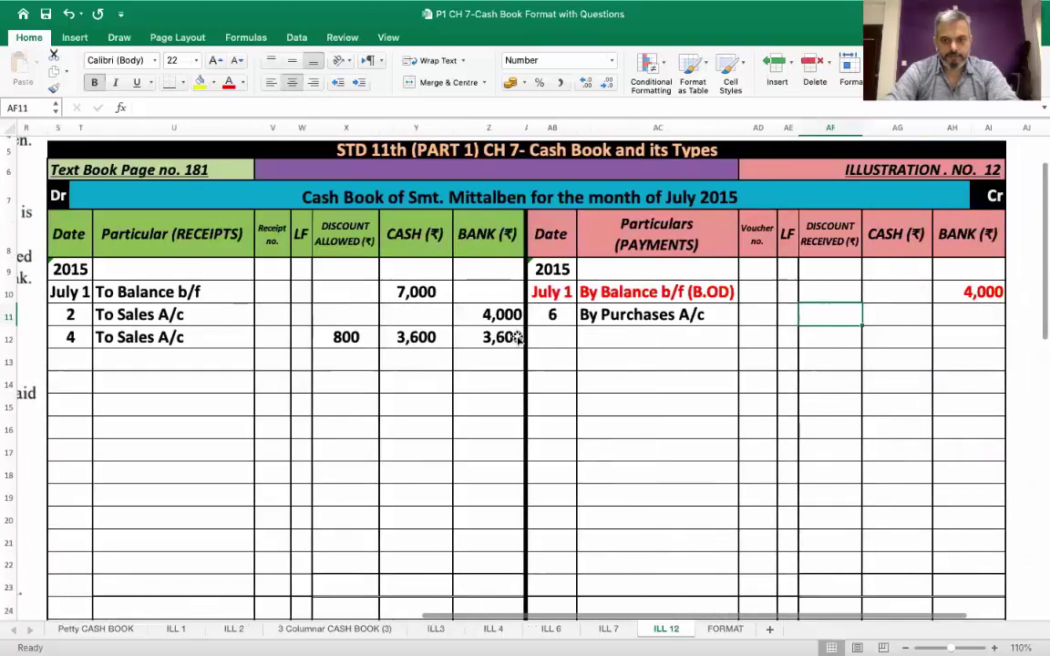
scroll(517, 339, "left", 5)
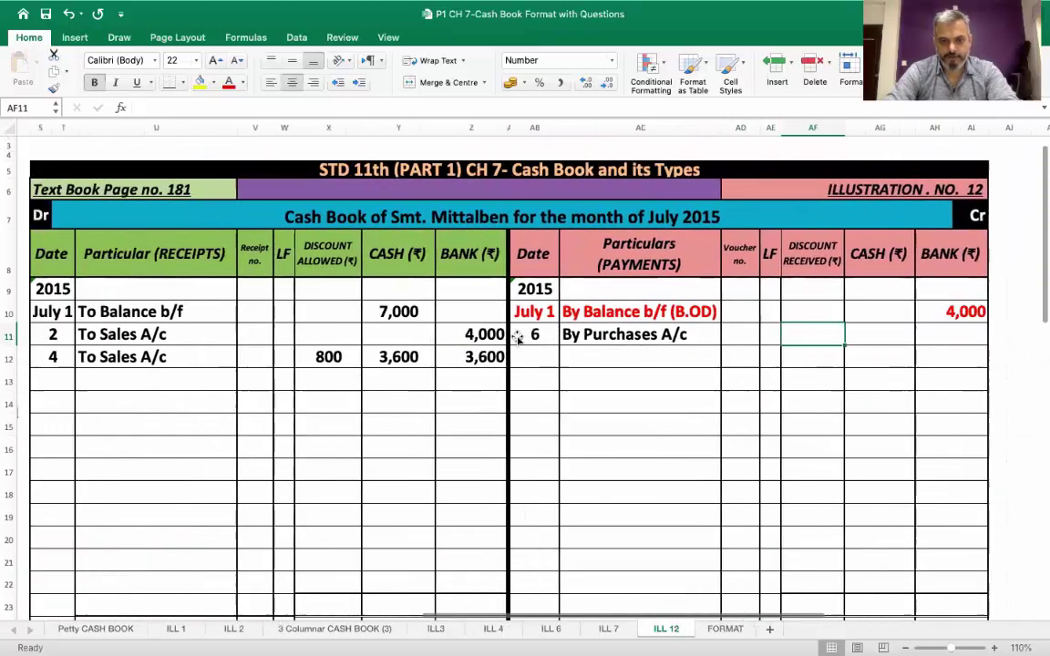
scroll(517, 337, "right", 1)
type("300")
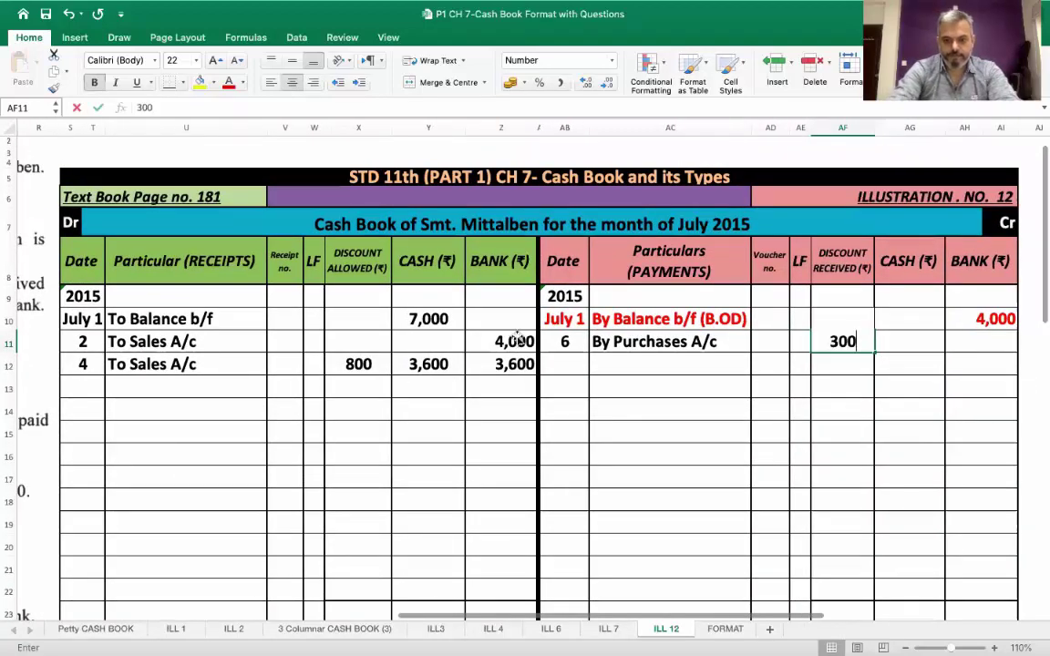
key("Tab")
key("Tab")
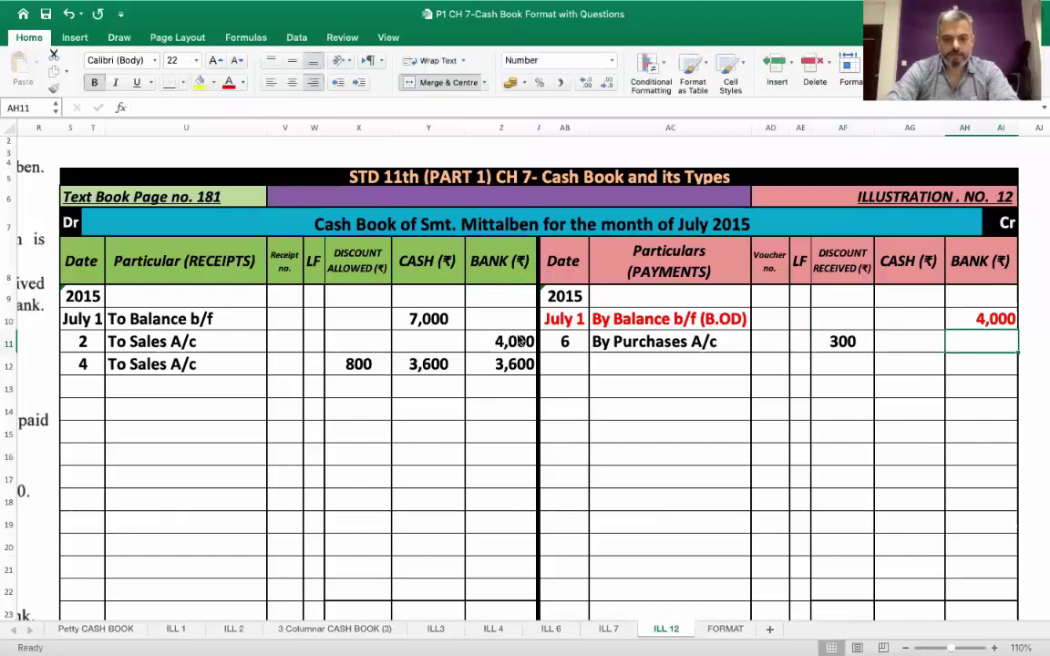
key("Left")
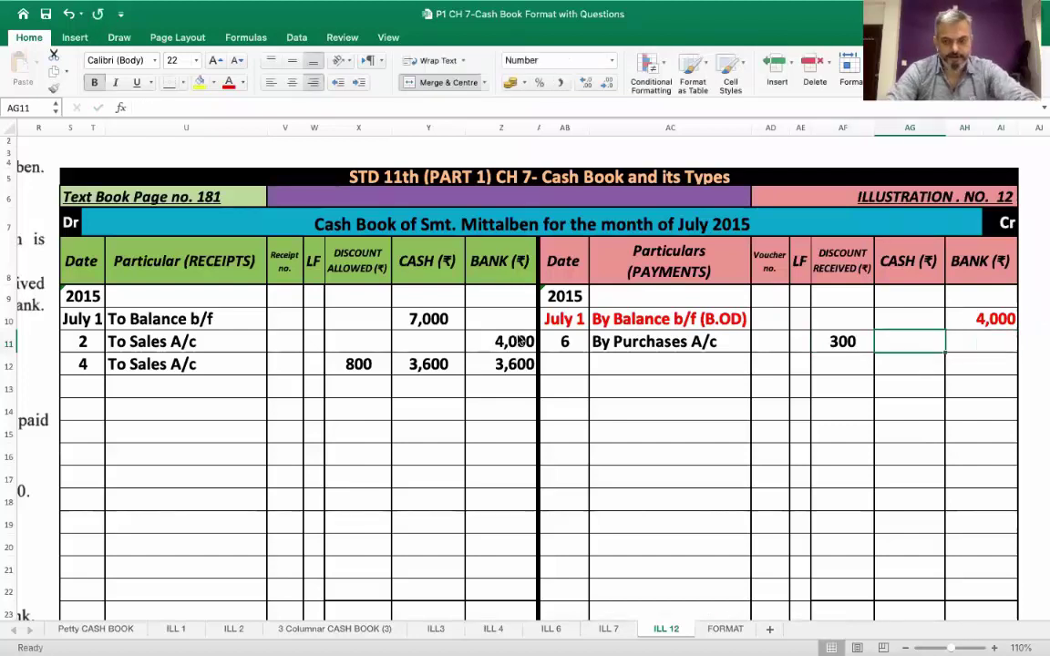
type("2700")
key("Return")
Step: Examine the July 7 transaction in the Illustration 12 question for the amount and how it is deposited
scroll(517, 340, "left", 5)
scroll(518, 340, "left", 5)
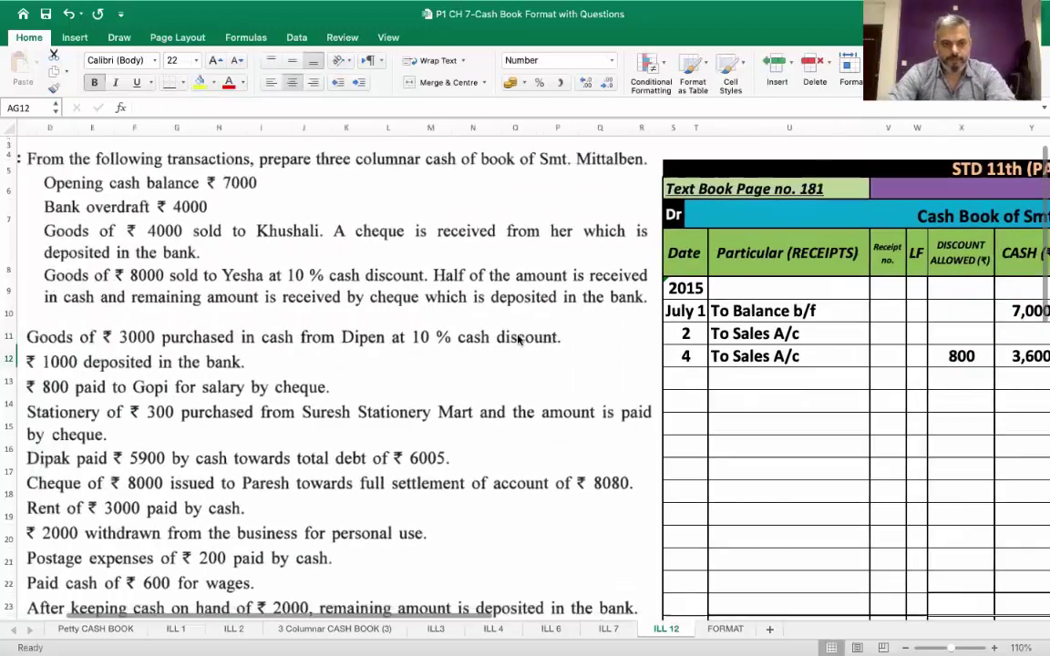
scroll(518, 340, "right", 6)
scroll(517, 340, "right", 6)
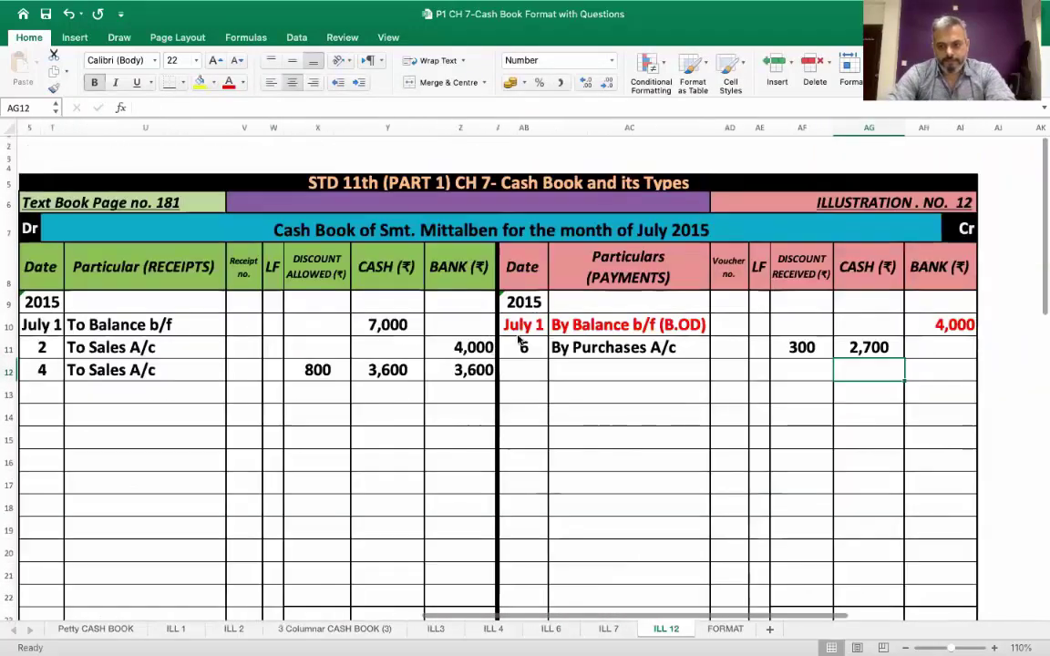
scroll(518, 340, "up", 1)
scroll(518, 340, "left", 1)
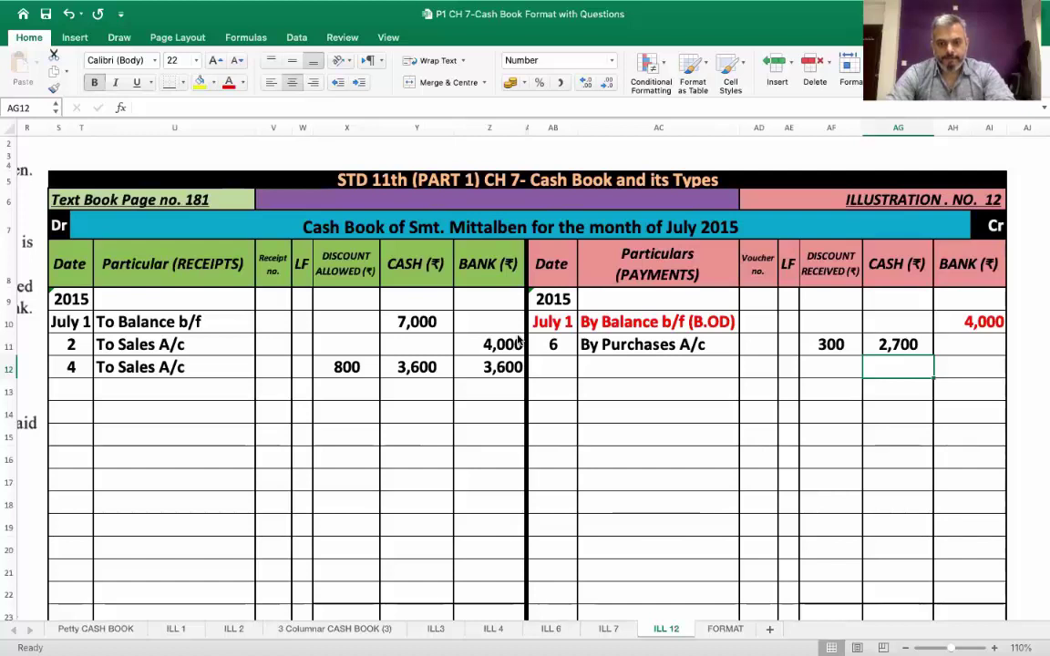
scroll(517, 340, "left", 10)
scroll(518, 340, "down", 1)
scroll(517, 340, "left", 4)
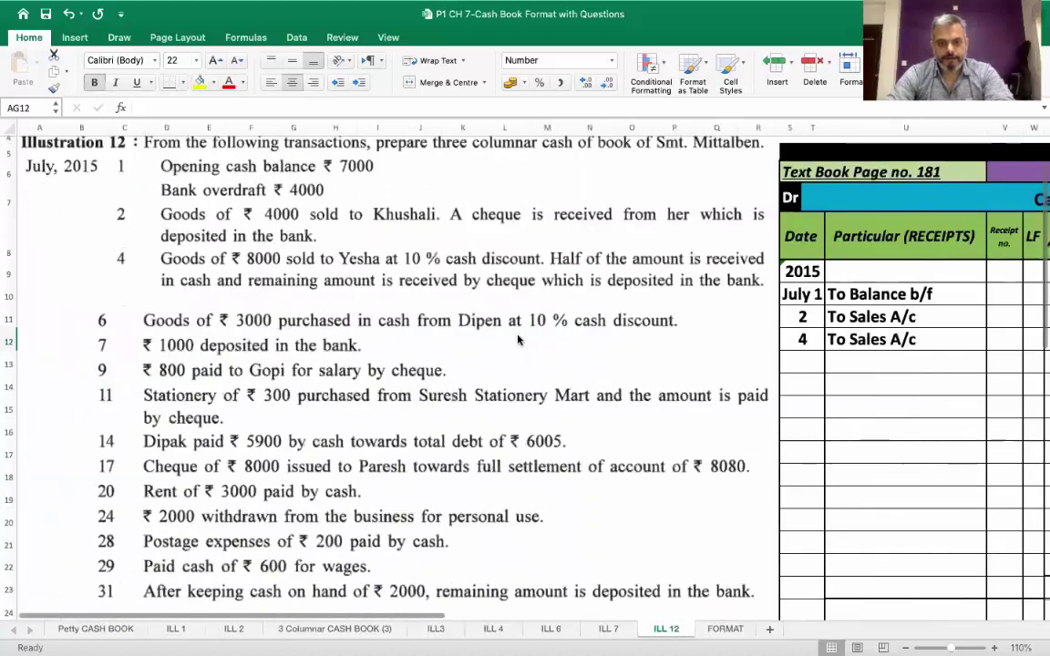
scroll(421, 372, "down", 1)
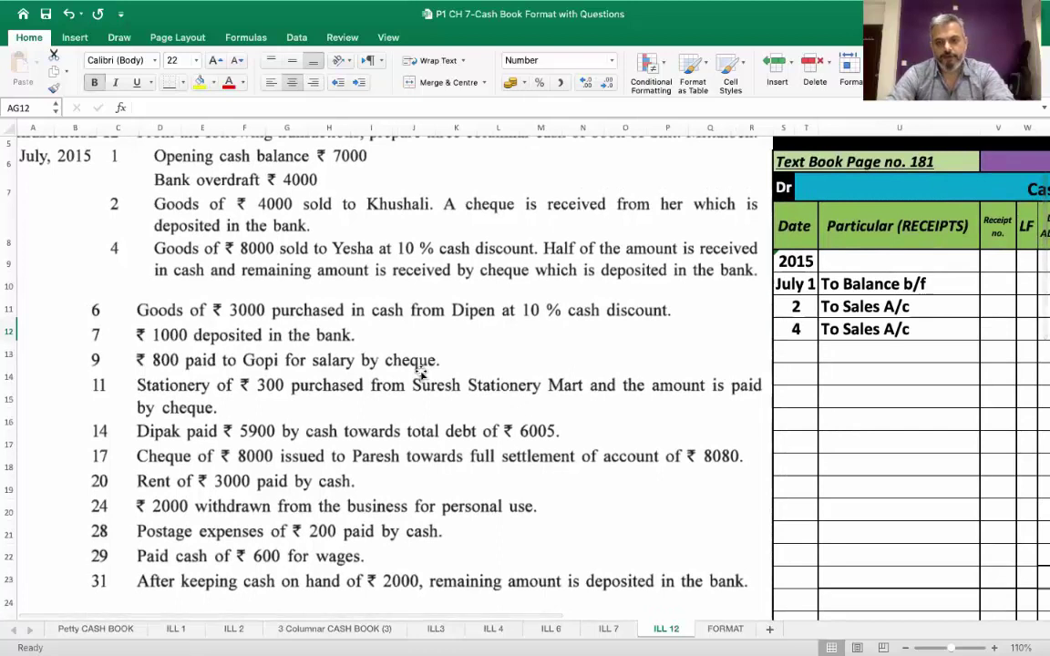
Step: Circle the date 7 in the Illustration 12 question with the dark blue pen
left_click(120, 39)
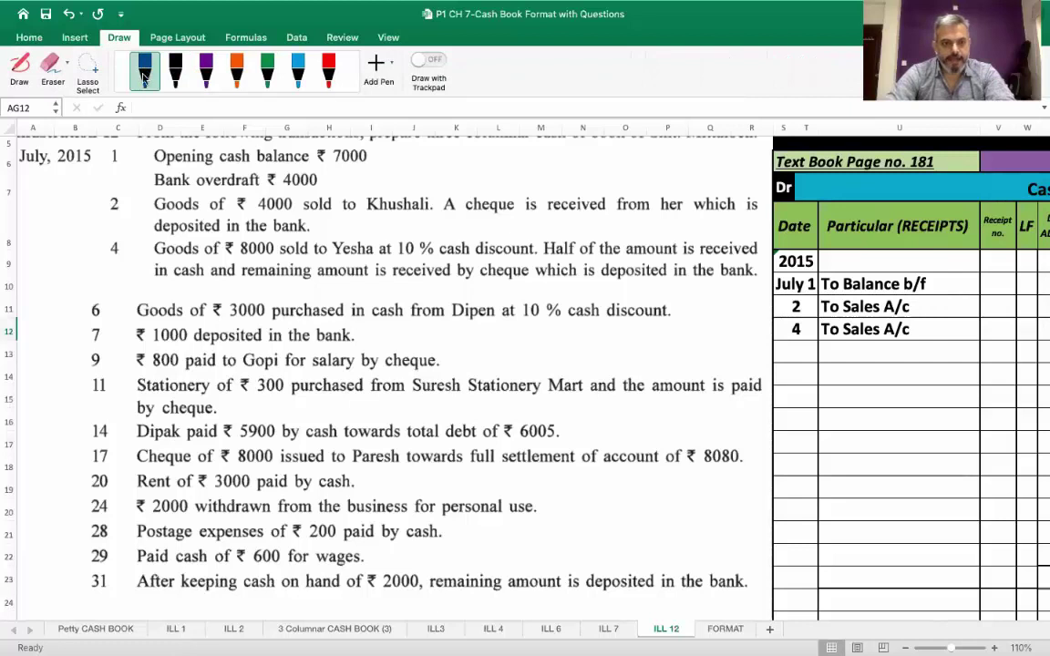
left_click(143, 68)
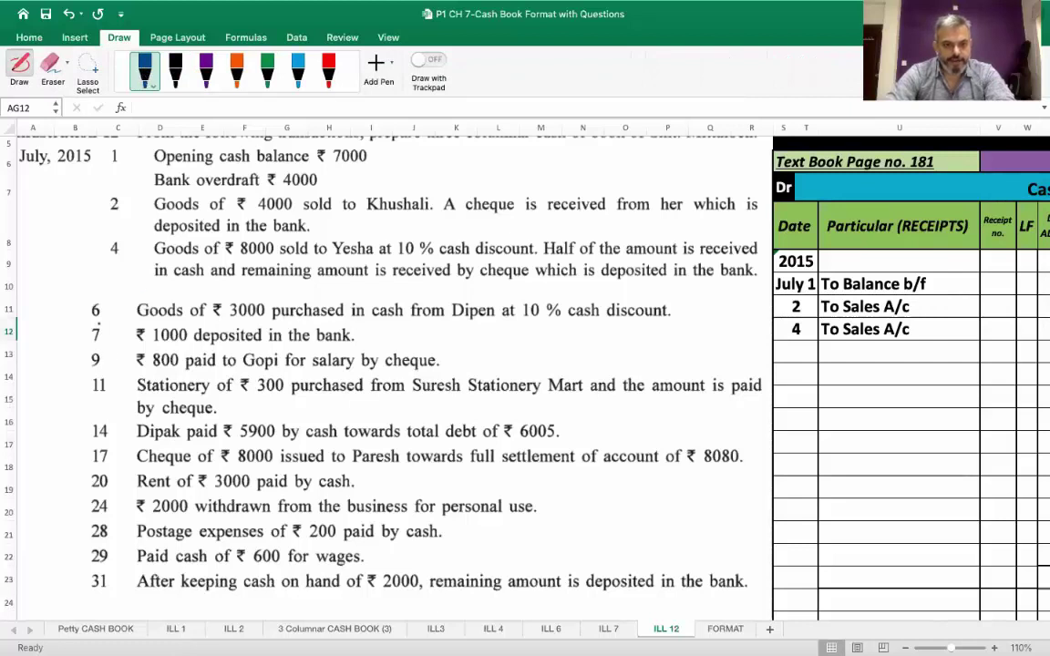
left_click_drag(86, 337, 97, 345)
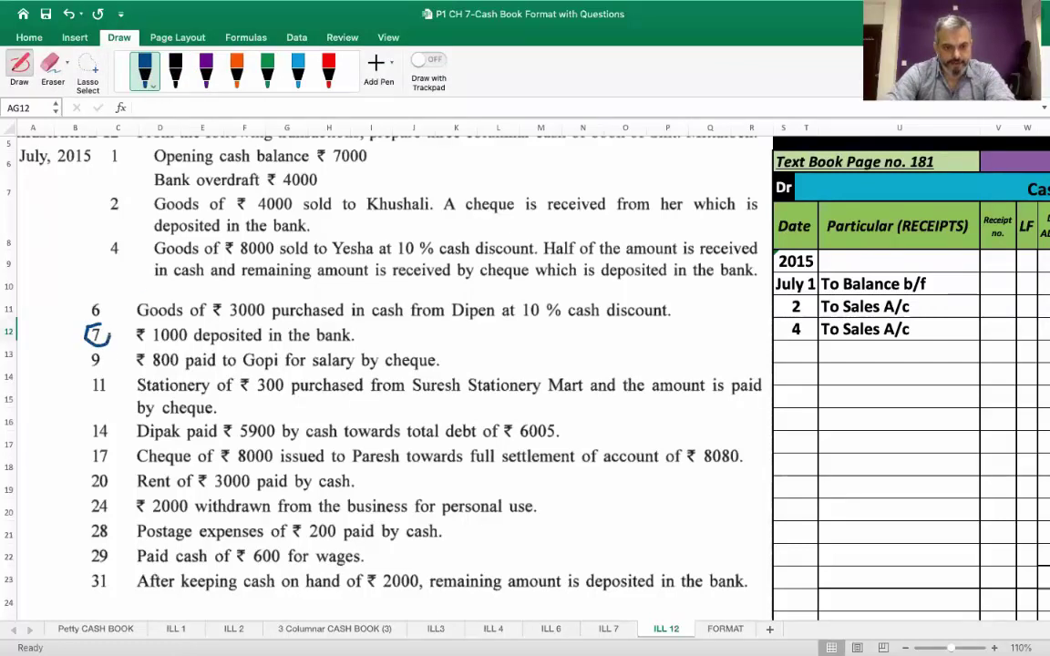
left_click(113, 39)
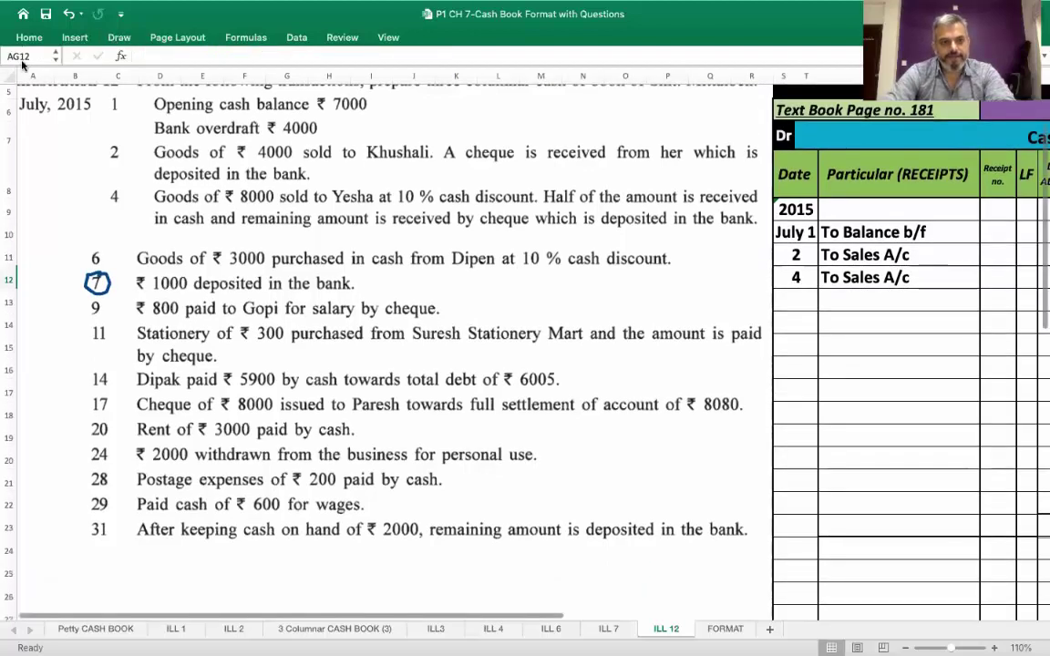
left_click(116, 38)
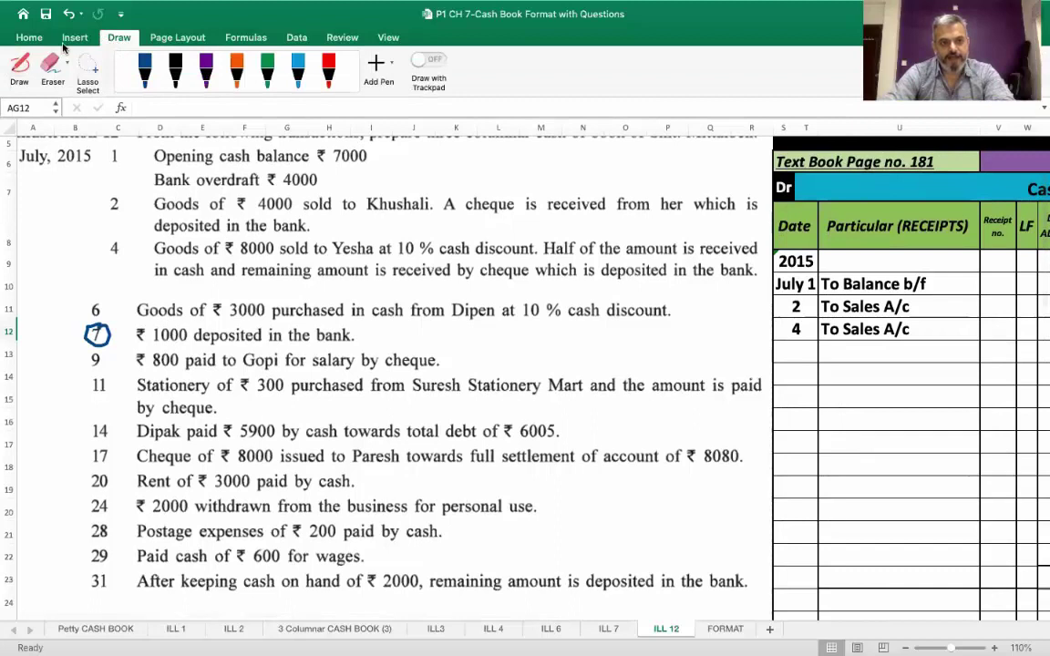
left_click(27, 39)
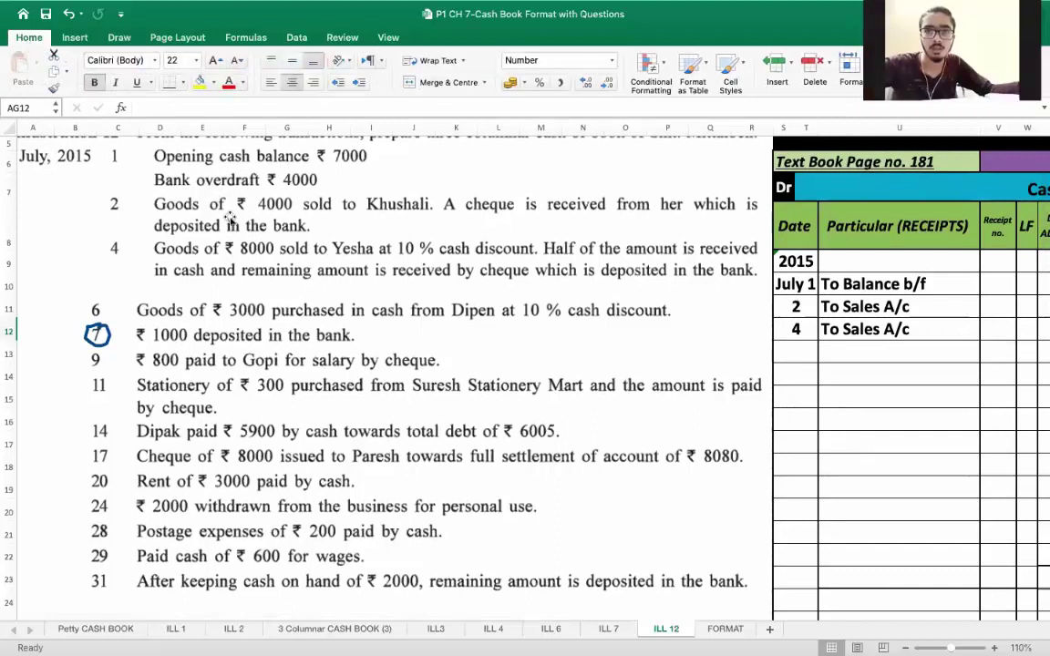
Step: Enter 1,000 in the receipts bank column directly below the July 4 sale for the bank deposit
scroll(383, 248, "right", 5)
scroll(382, 248, "left", 5)
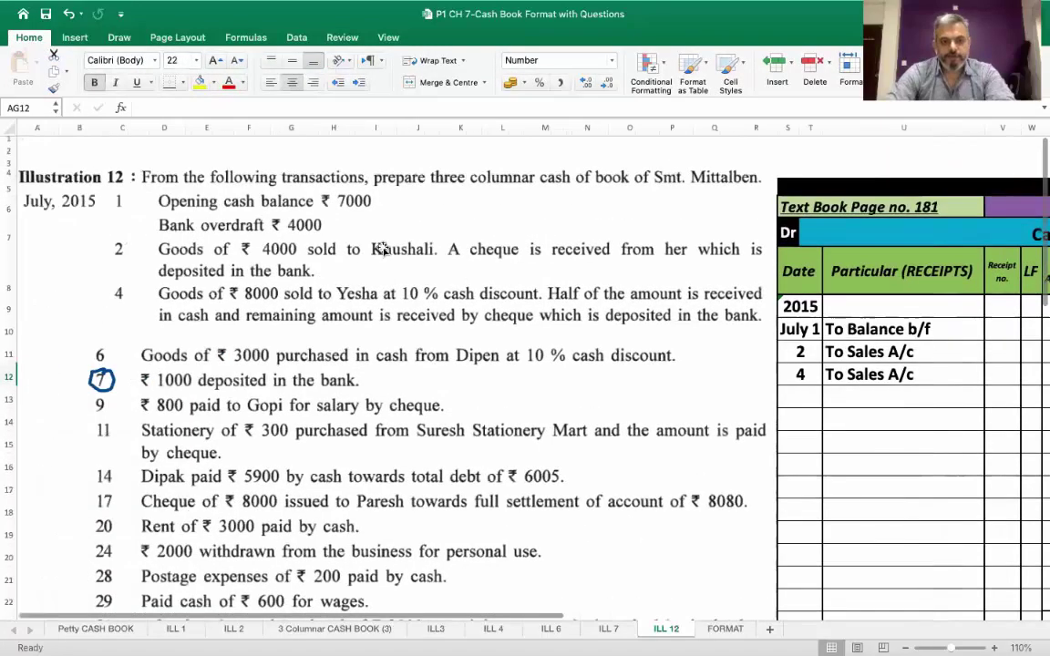
scroll(383, 248, "right", 2)
scroll(383, 248, "right", 10)
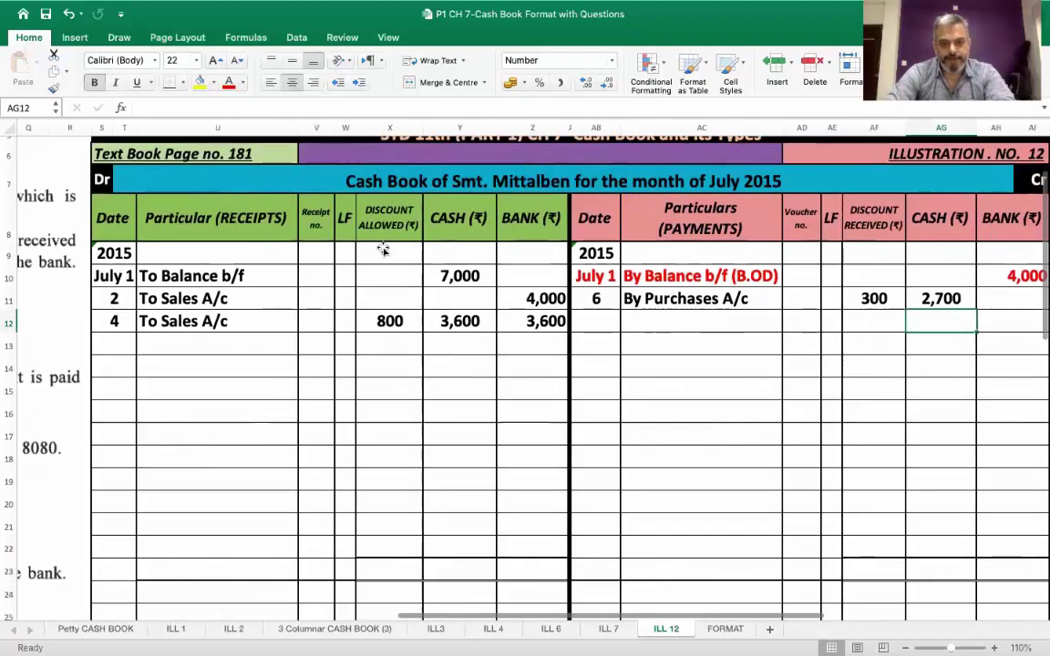
scroll(383, 248, "up", 1)
scroll(383, 248, "left", 1)
left_click(557, 313)
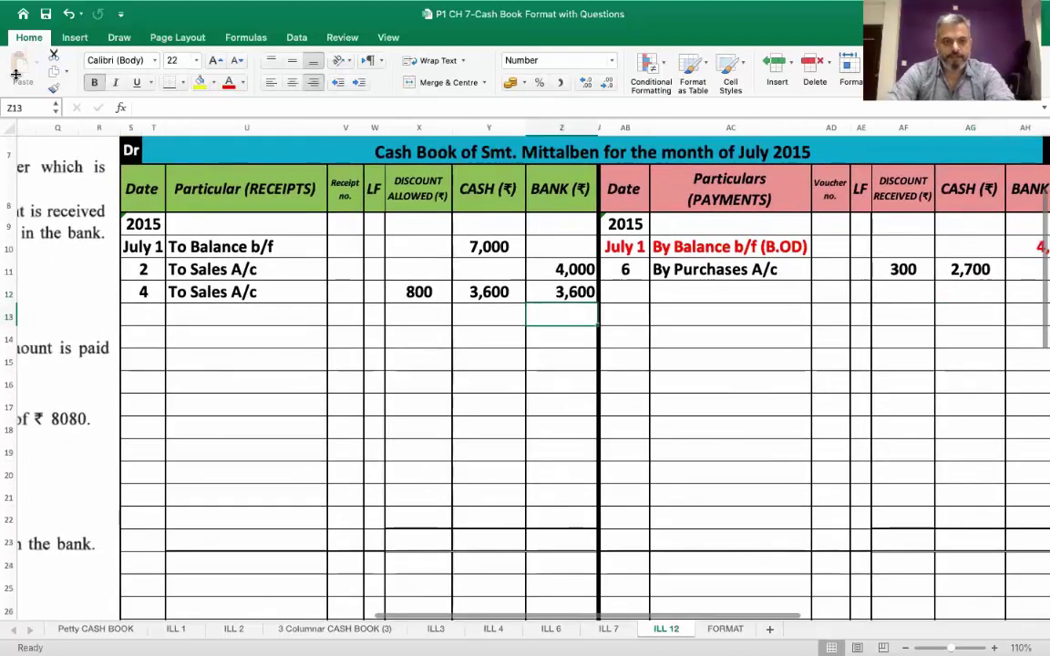
key("super+z")
type("1000")
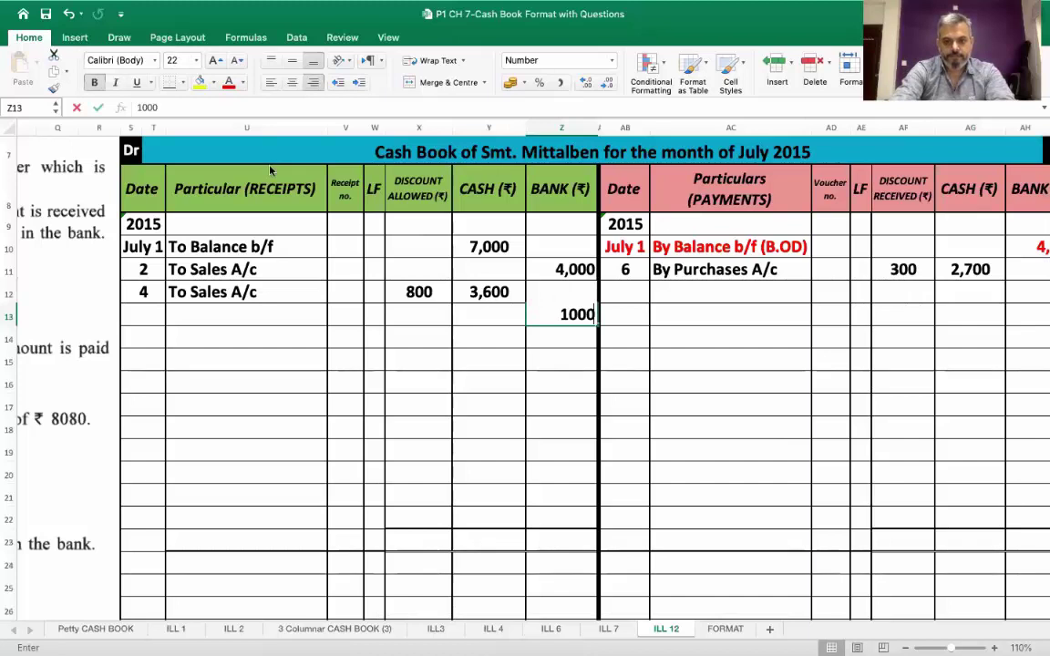
key("Return")
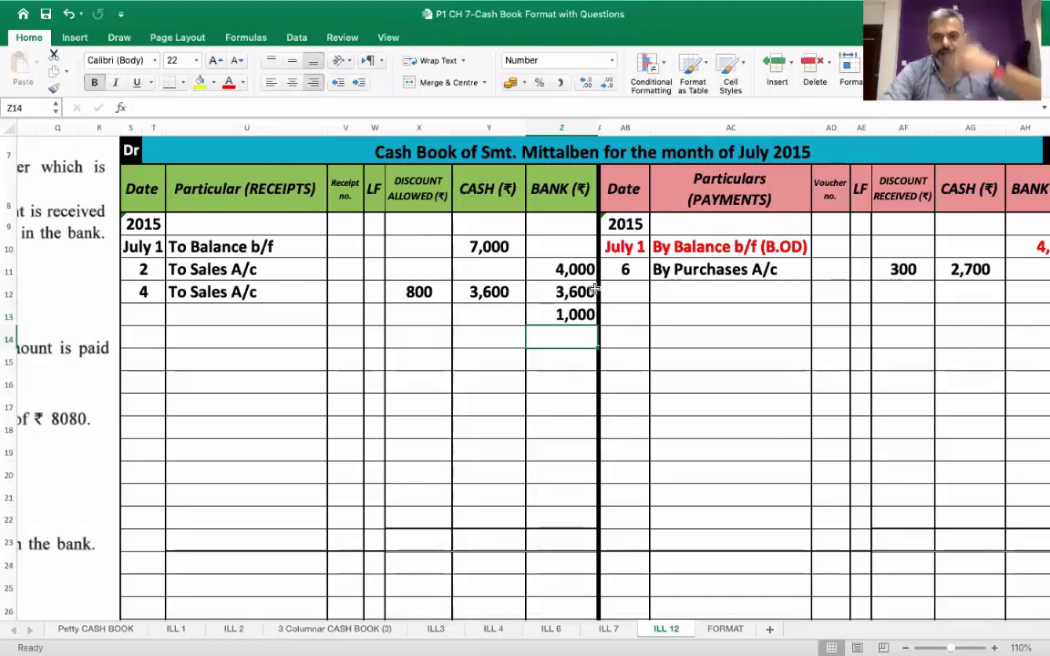
Step: Enter 1,000 in the payments cash column directly below the July 6 purchase
scroll(594, 290, "right", 5)
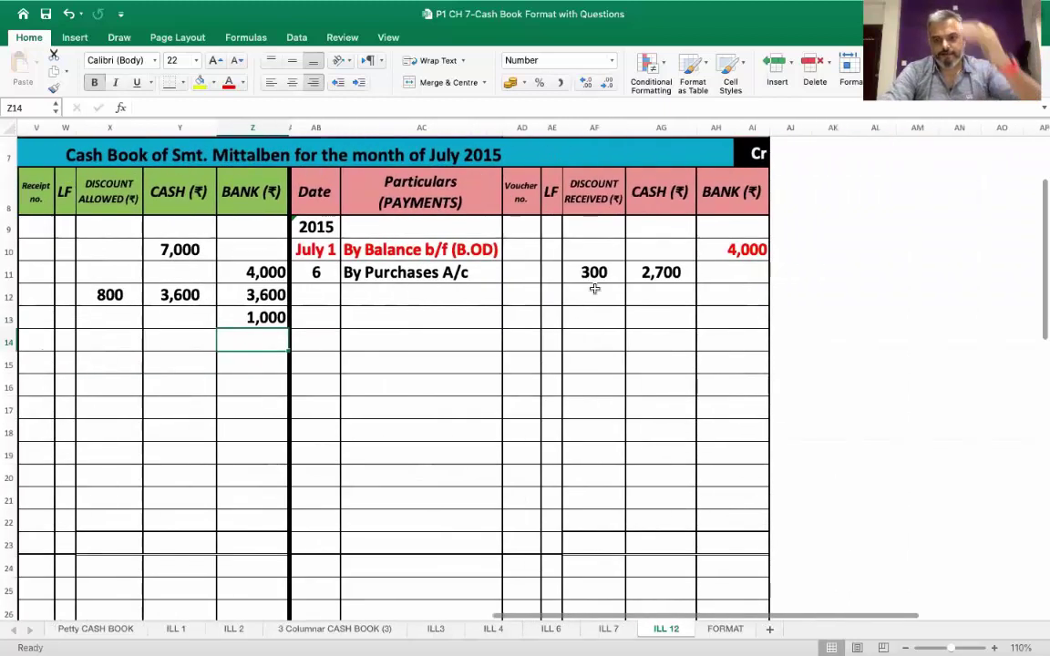
scroll(594, 290, "up", 2)
scroll(594, 290, "left", 2)
scroll(595, 279, "down", 2)
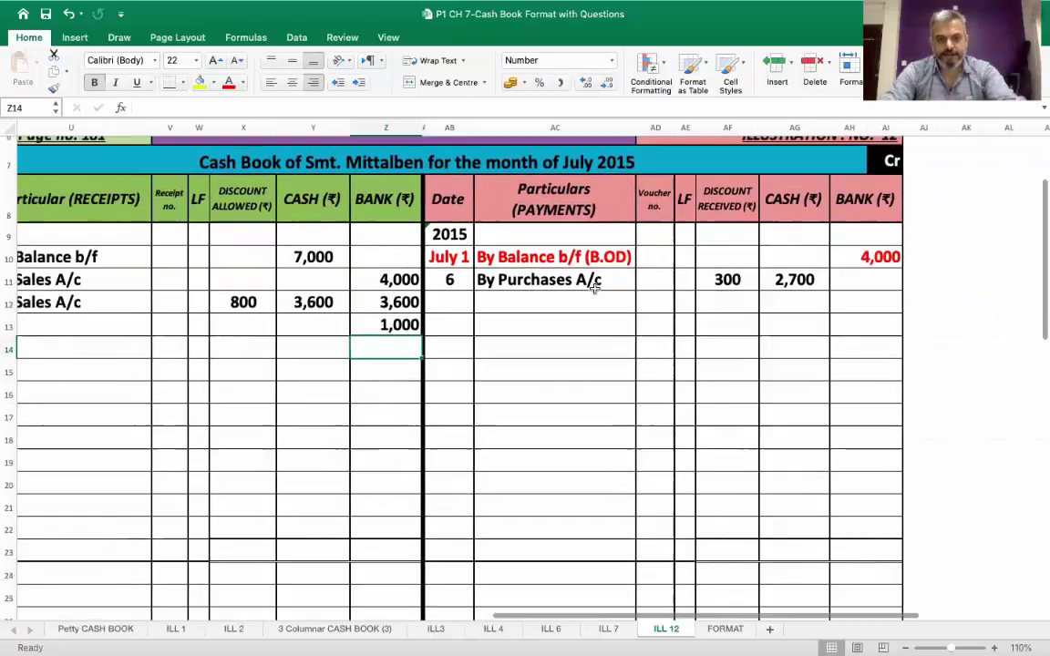
left_click(791, 307)
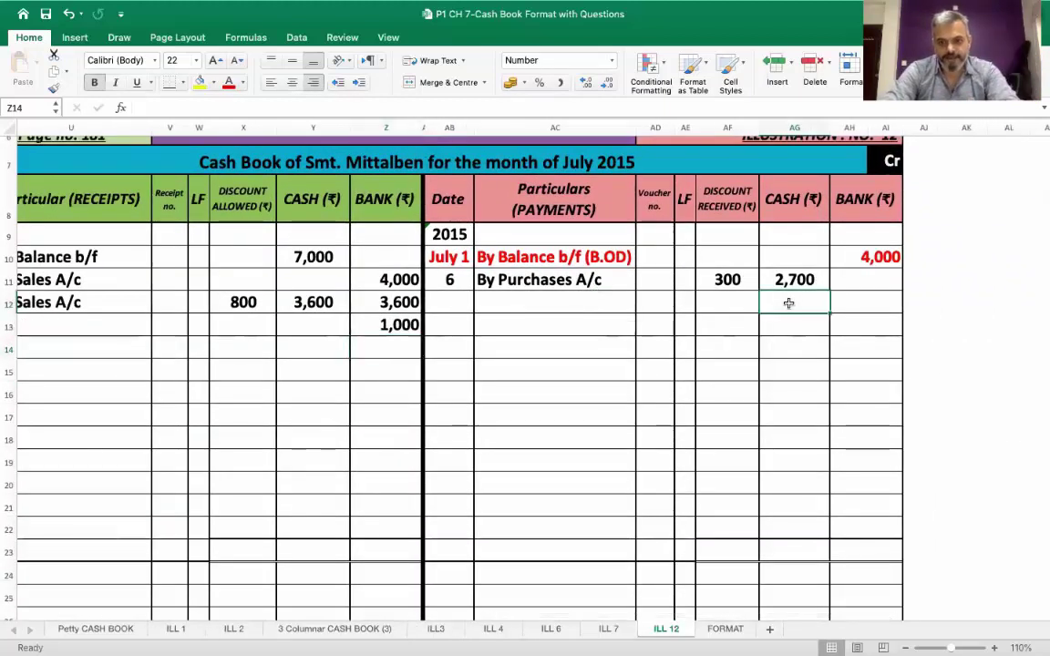
type("1,000")
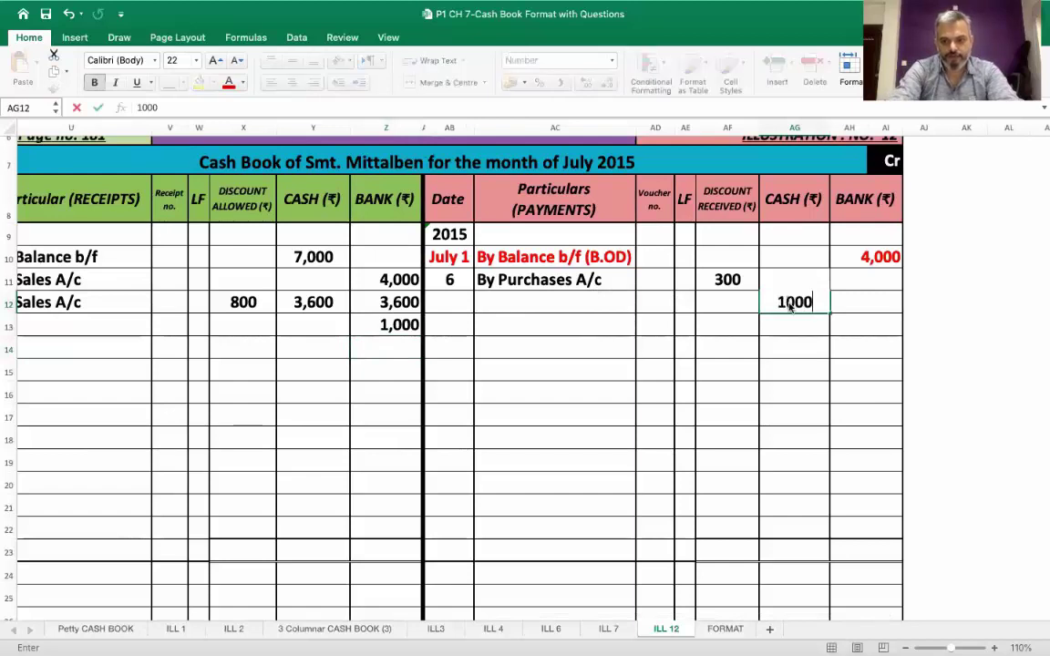
Step: Give the 1,000 cash payment row the date 7 and the particulars "By Bank A/c"
key("Left")
key("Left")
key("Left")
key("Left")
key("Left")
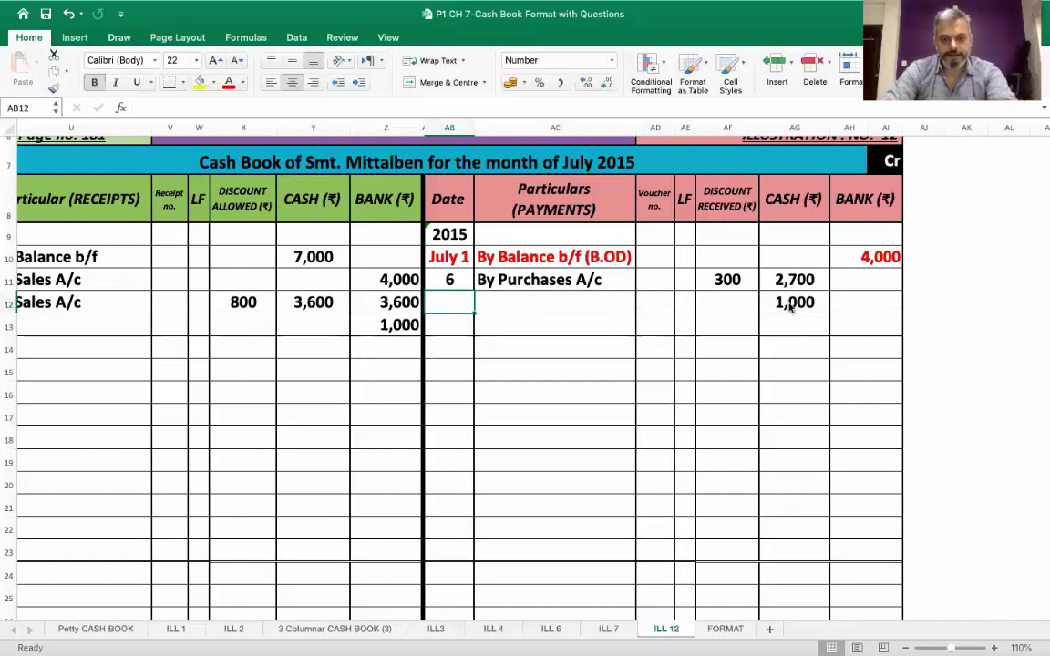
type("7")
key("Right")
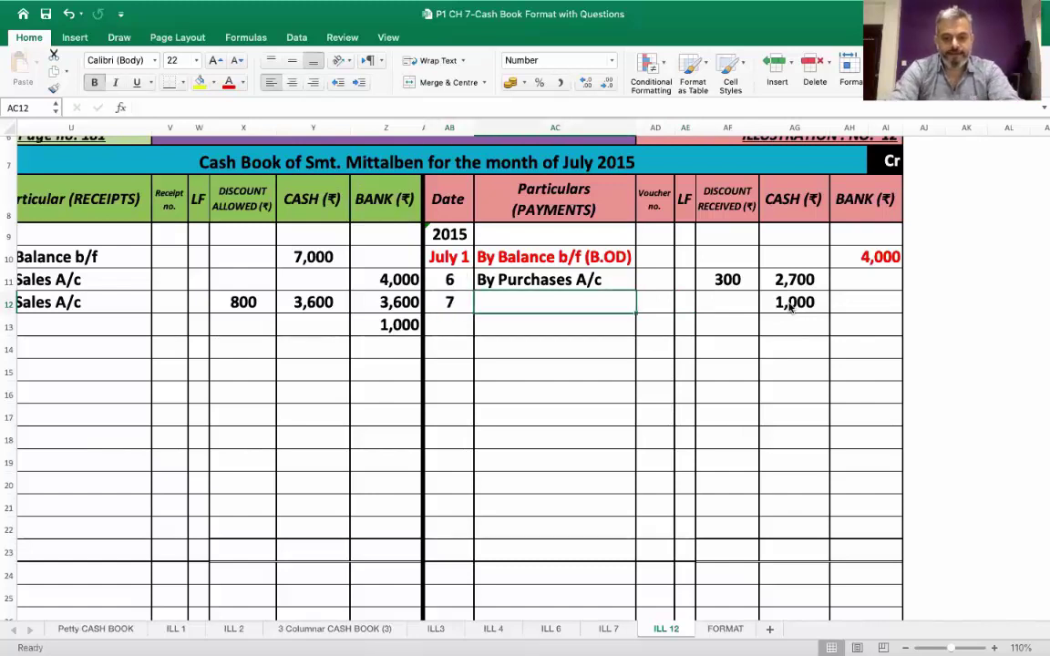
type("B")
type("y Bank")
type("d")
type("A/c")
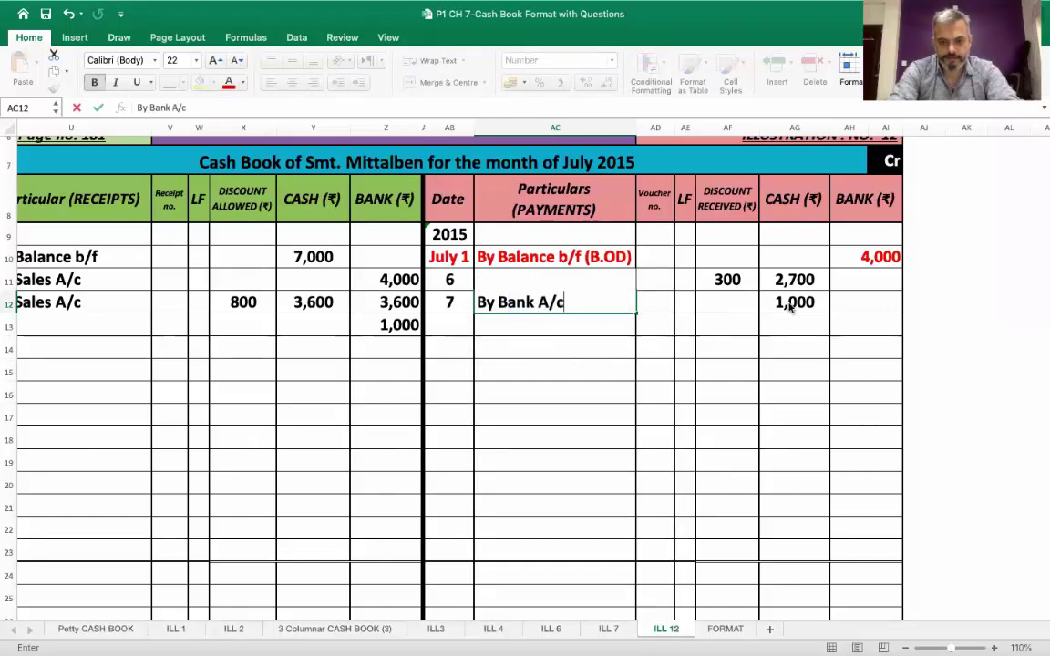
Step: Mark the July 7 "By Bank A/c" payment as a contra entry with C in its LF column
key("Left")
key("Right")
key("Right")
key("Right")
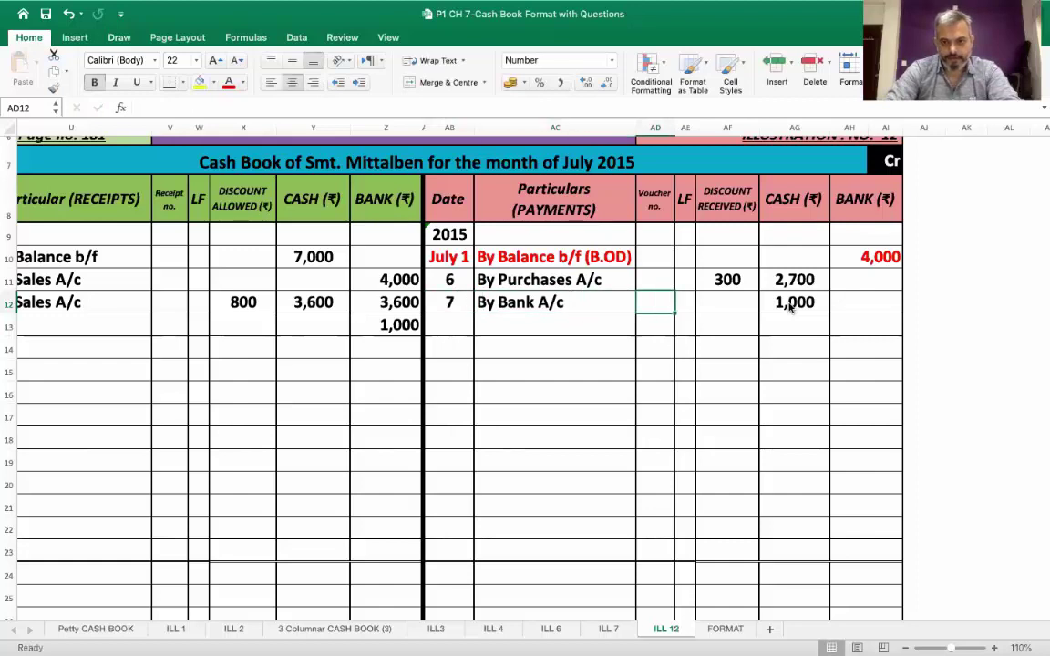
type("C")
key("Right")
key("Right")
key("Right")
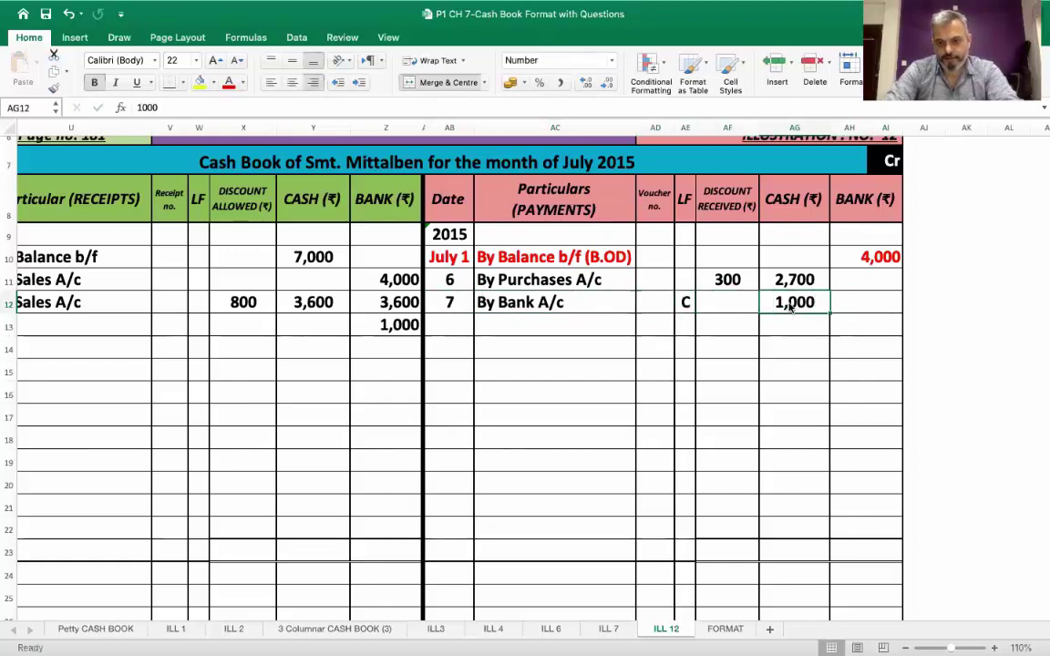
Step: Highlight the whole July 7 payments row with yellow fill
key("shift+Left")
key("shift+Left")
key("shift+Left")
key("shift+Left")
key("shift+Left")
key("shift+Left")
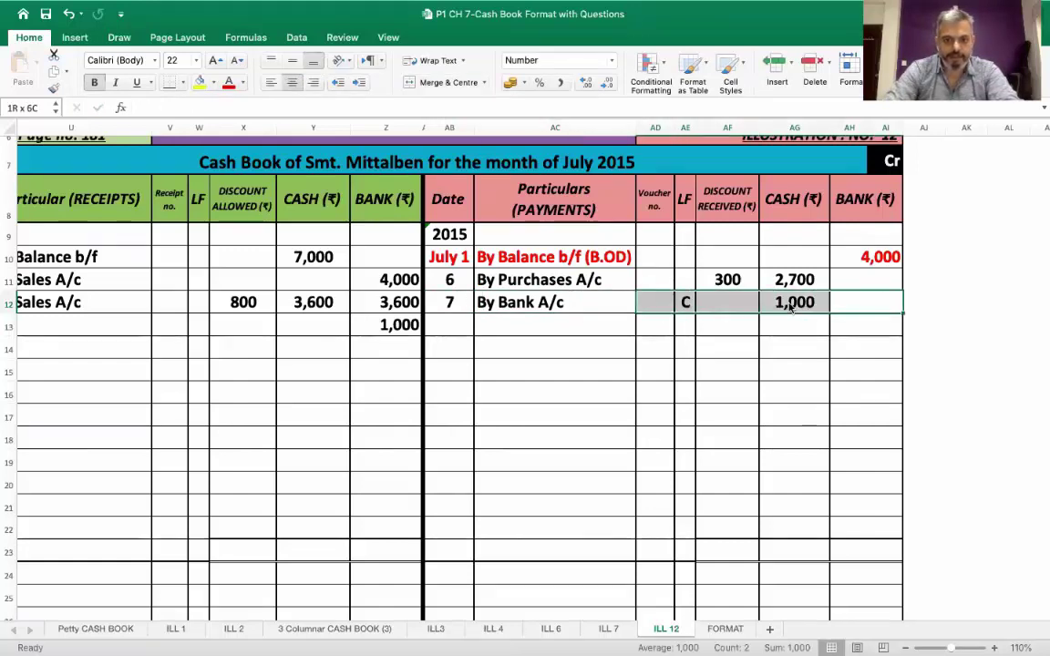
left_click(199, 82)
Step: Give the 1,000 bank receipt row the date 7 and the particulars "To Cash A/c"
scroll(276, 343, "left", 5)
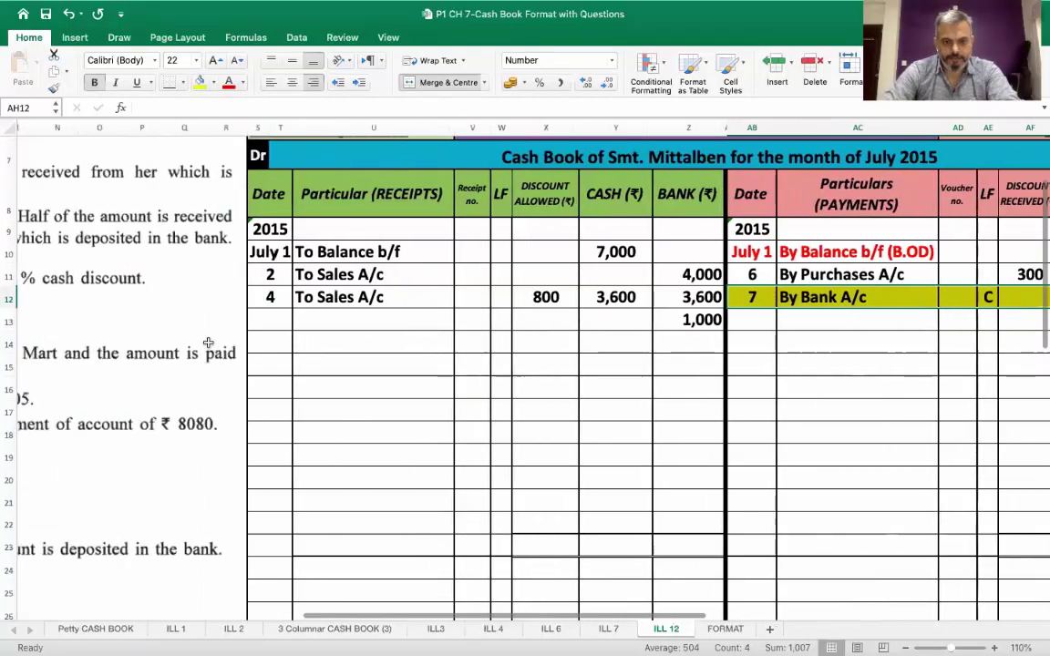
left_click(266, 323)
type("7")
key("Tab")
scroll(267, 330, "right", 2)
scroll(267, 330, "right", 2)
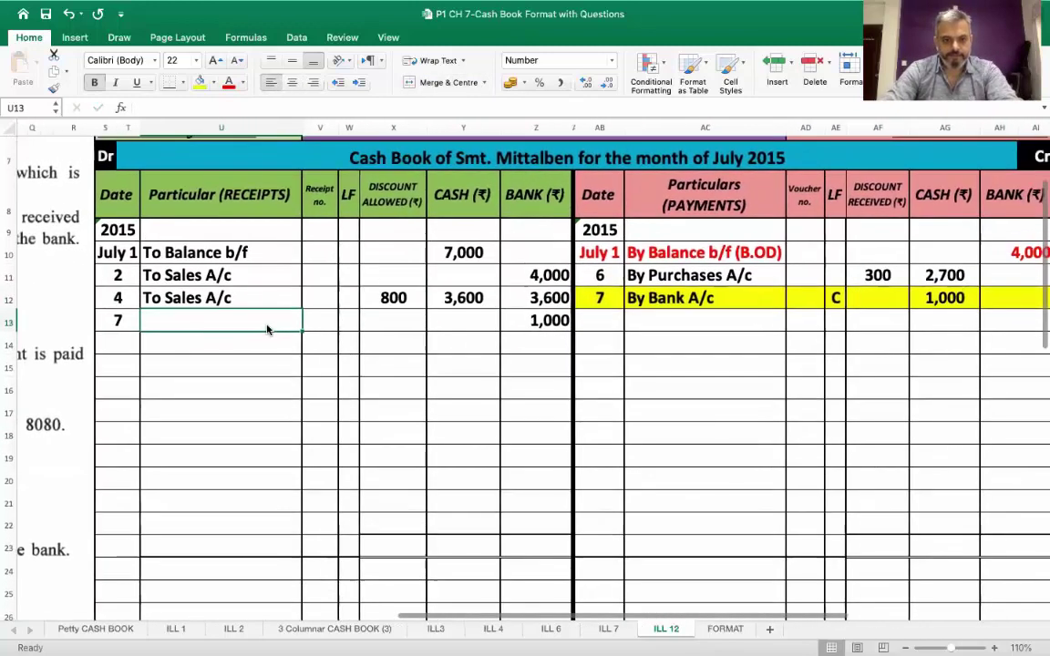
type("To Cash A")
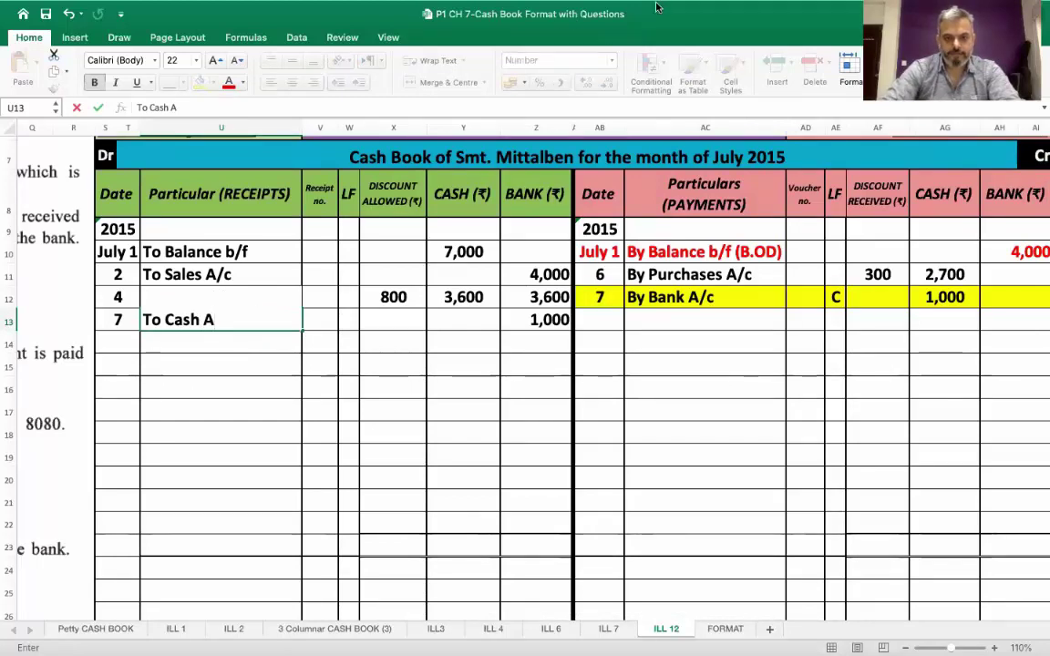
left_click(241, 314)
type("/c")
key("Tab")
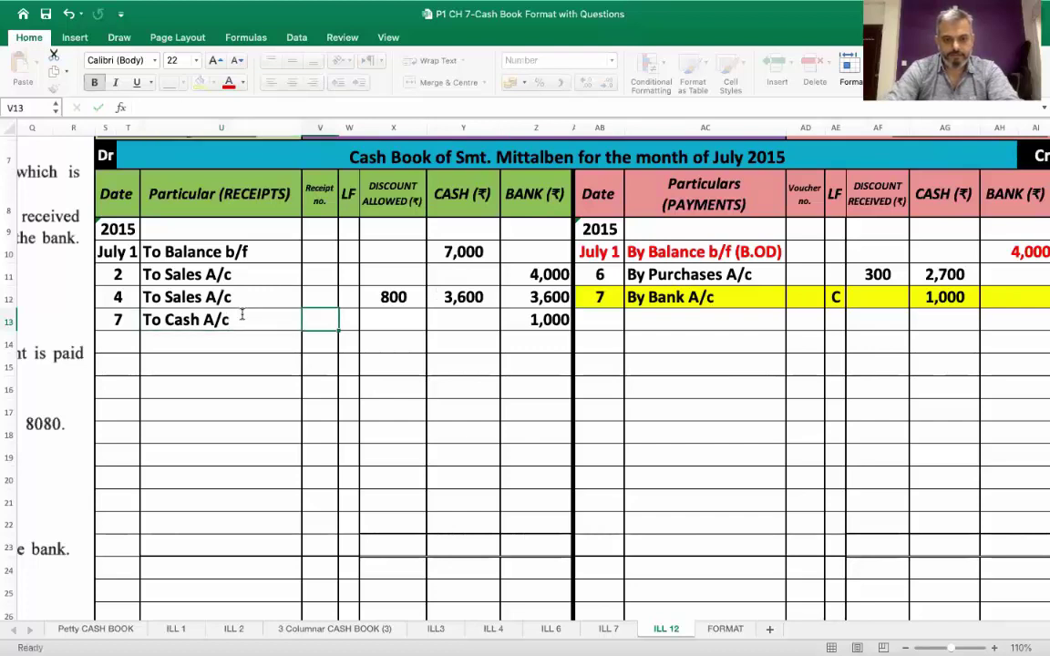
Step: Mark the July 7 "To Cash A/c" receipt as a contra entry with C in its LF column
key("Tab")
type("C")
key("Return")
Step: Highlight the whole July 7 receipts row, from date to bank column, with yellow fill
key("Up")
key("Left")
key("Left")
key("Left")
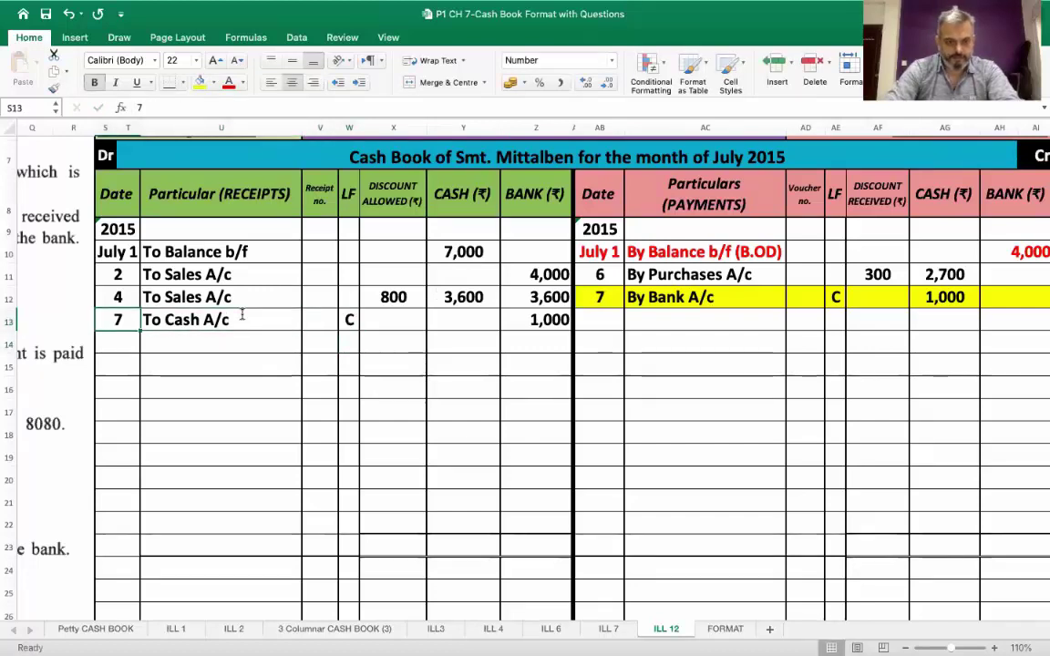
key("shift+Right")
key("shift+Right")
key("shift+Right")
key("shift+Right")
key("shift+Right")
key("shift+Right")
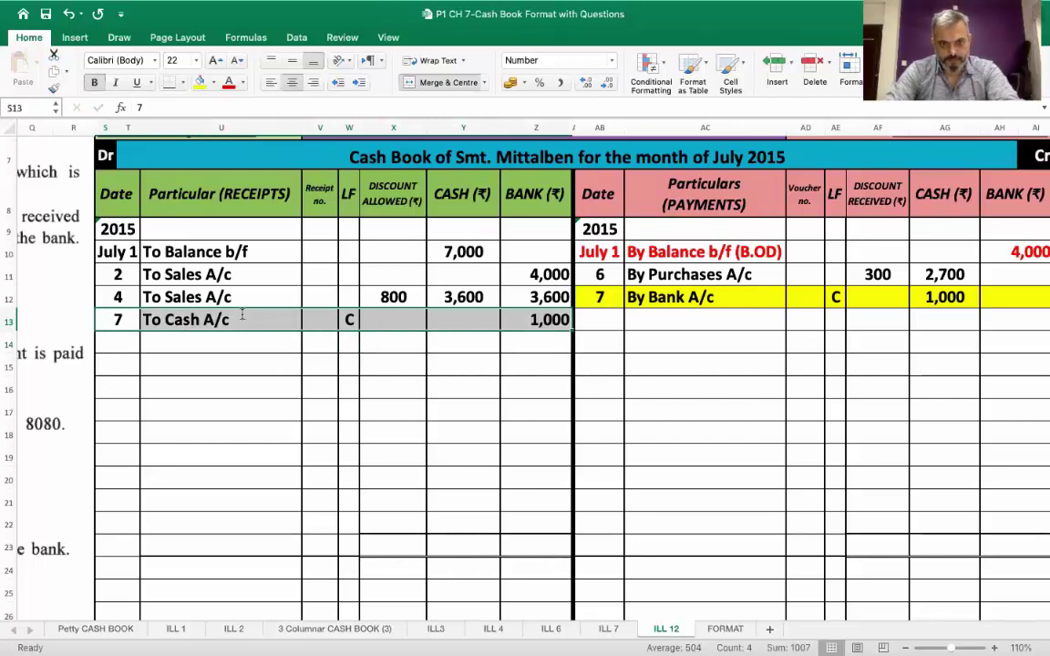
left_click(200, 85)
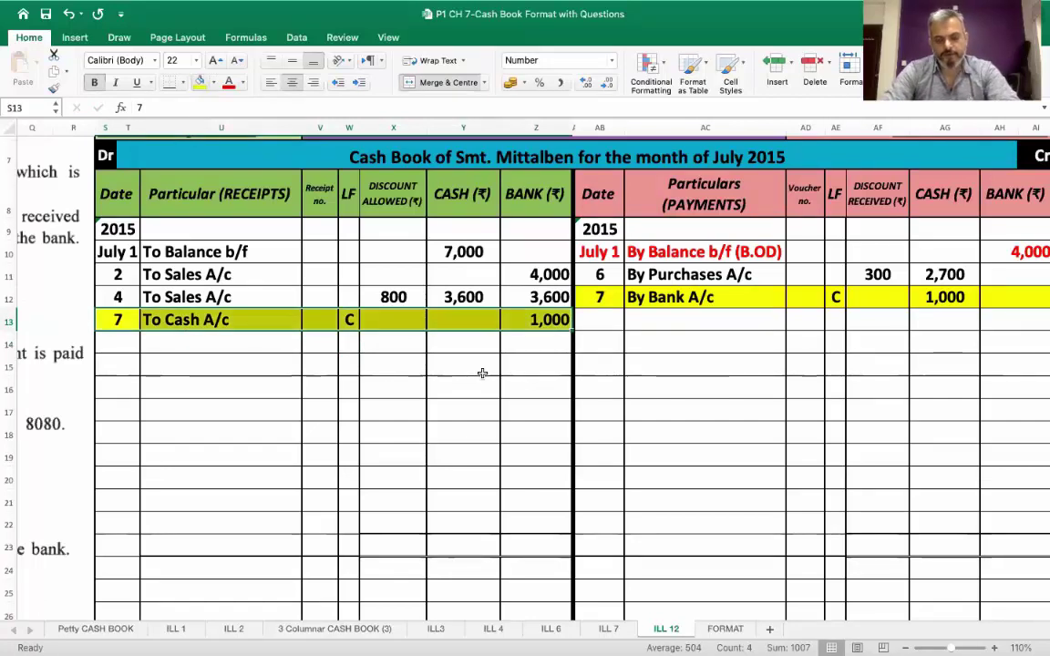
Step: Review the July 7 contra entries on both sides and read the July 9 transaction in Illustration 12
scroll(487, 373, "right", 2)
scroll(486, 373, "up", 1)
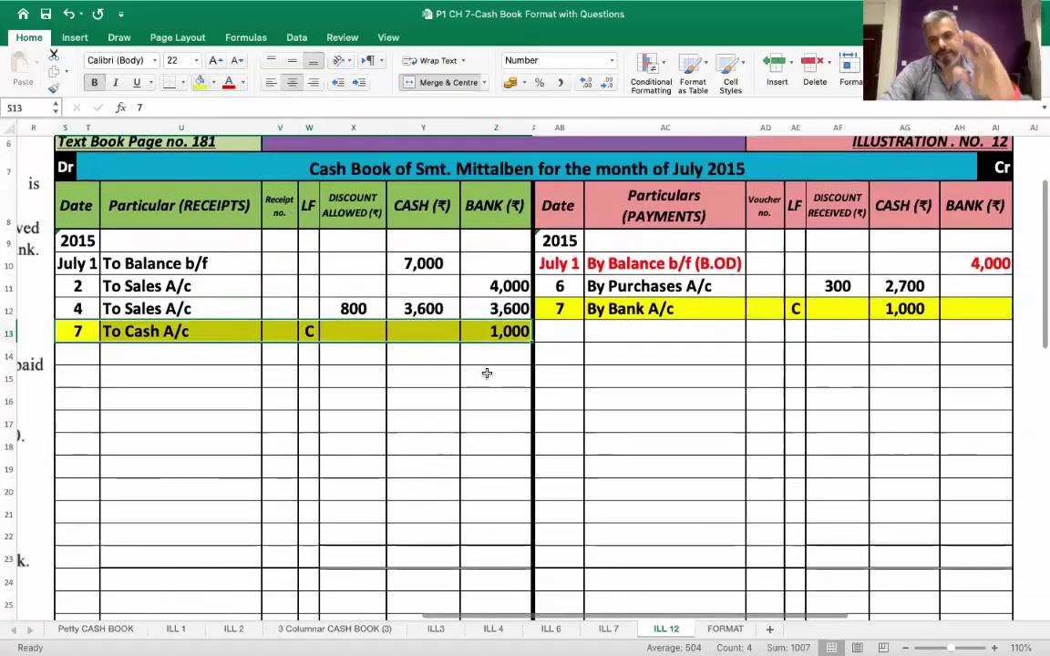
scroll(487, 373, "down", 1)
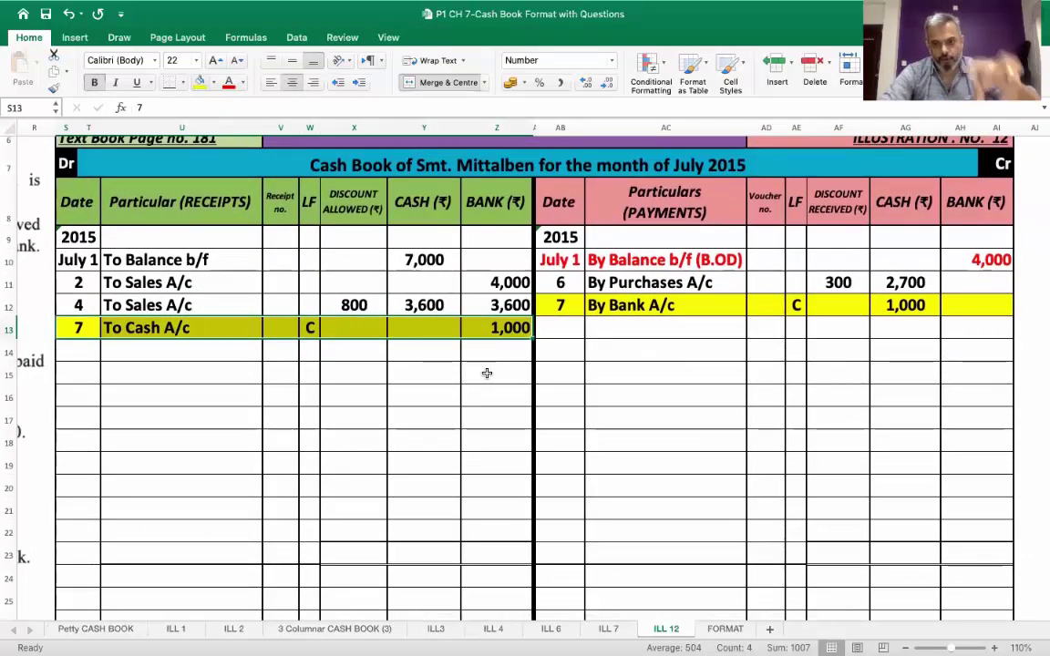
scroll(487, 372, "down", 1)
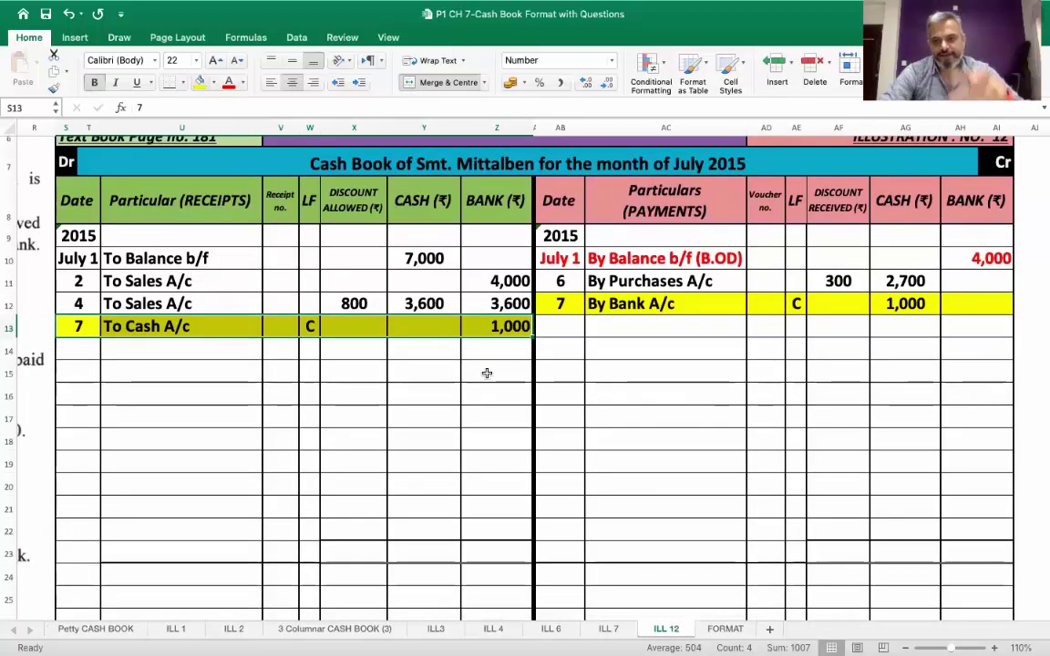
scroll(486, 373, "left", 2)
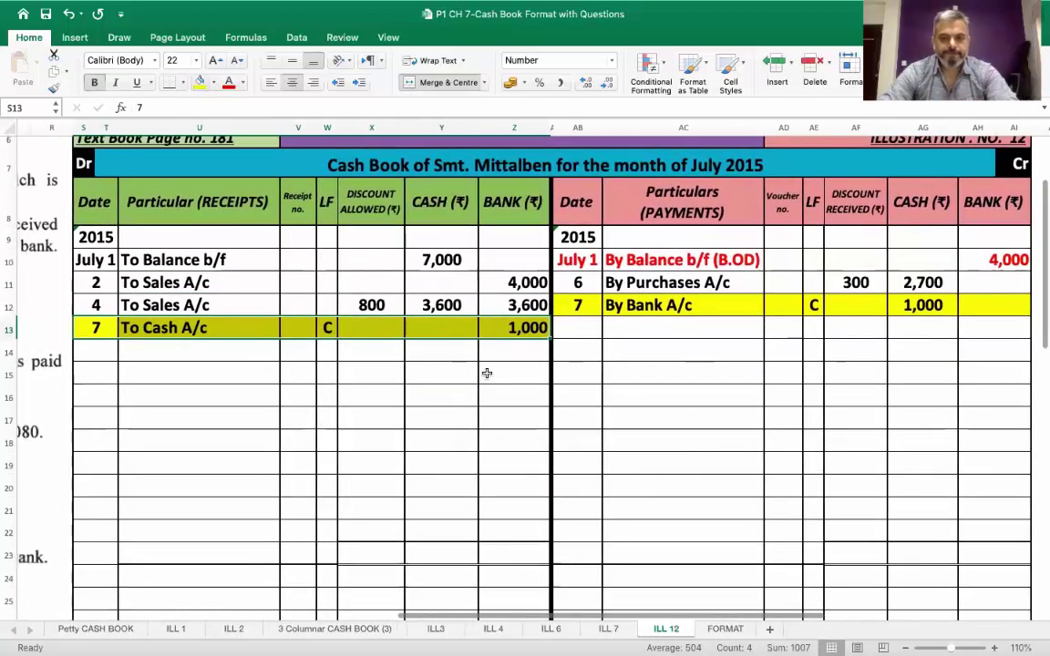
scroll(487, 373, "left", 3)
scroll(486, 373, "up", 1)
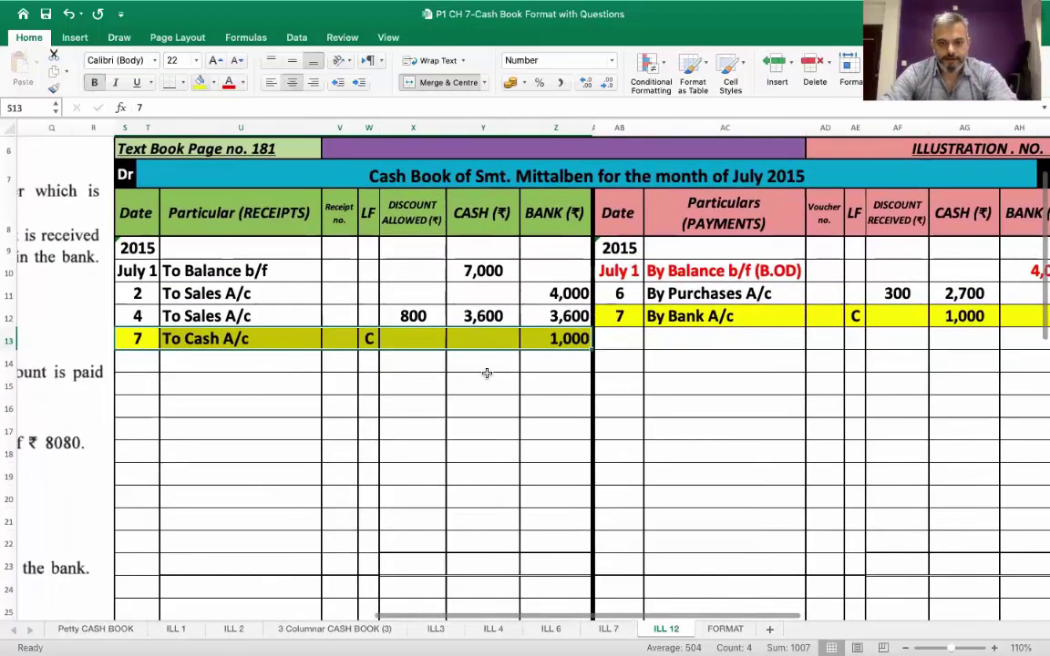
scroll(487, 372, "left", 10)
scroll(487, 372, "down", 1)
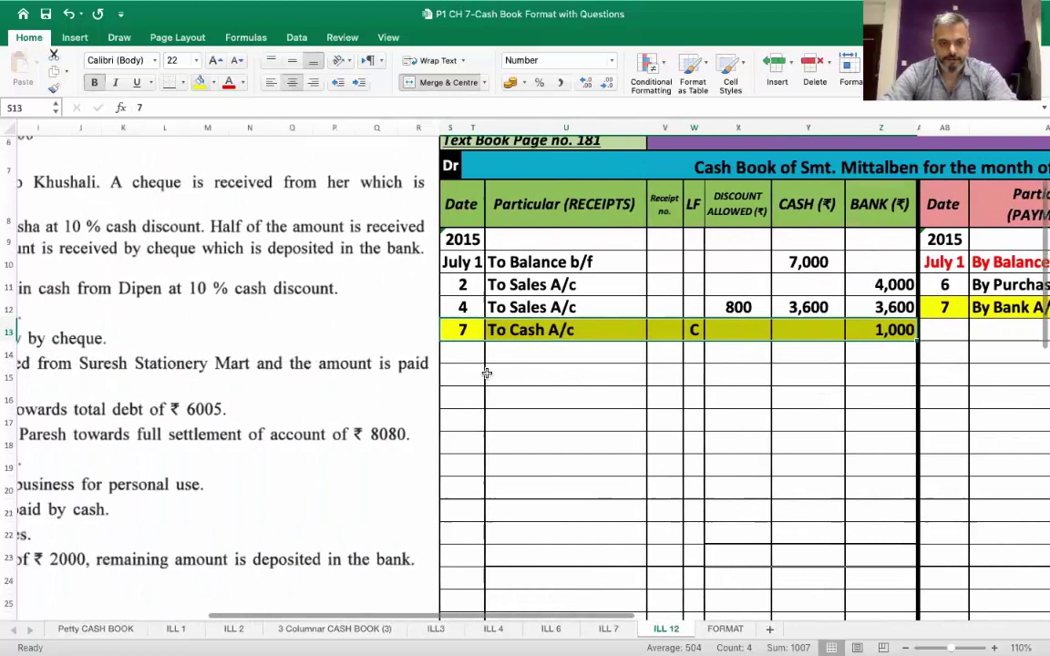
scroll(487, 373, "left", 9)
scroll(487, 373, "down", 1)
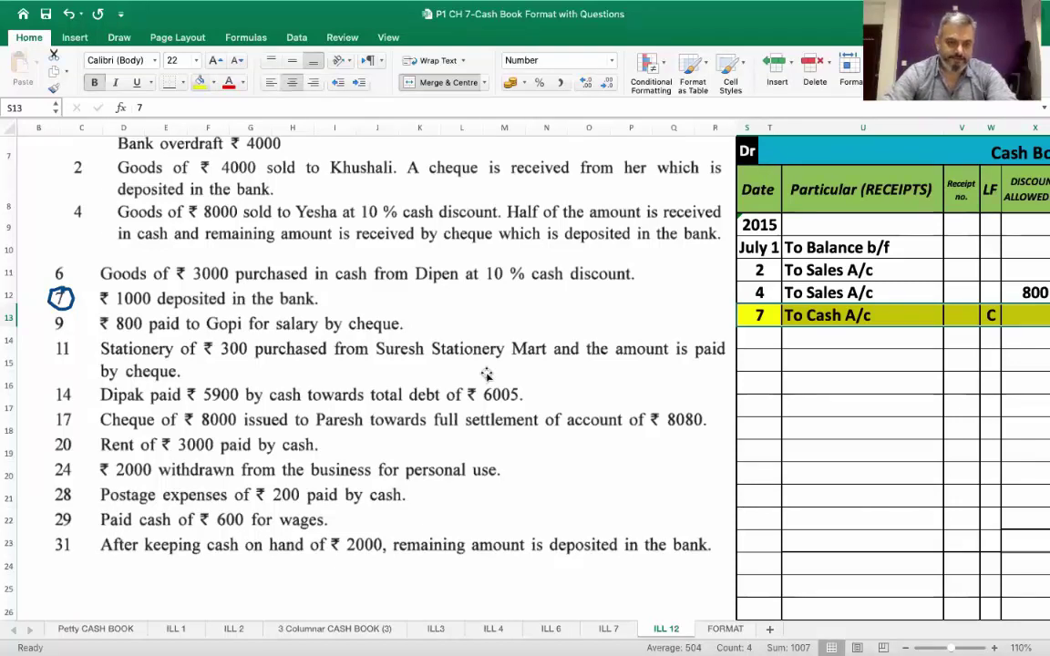
Step: Add a payments row below the July 7 contra entry with date 9 and particulars "By Salary A/c"
scroll(487, 374, "right", 5)
scroll(479, 374, "right", 8)
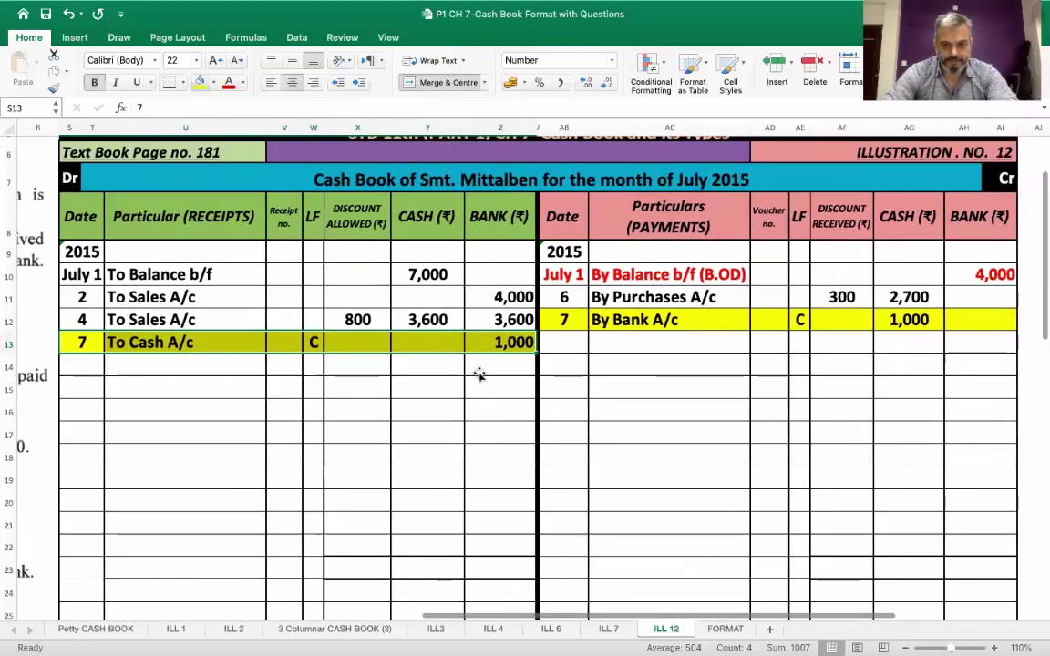
scroll(480, 374, "left", 1)
left_click(591, 336)
type("9")
key("Tab")
type("By Salary A")
key("Tab")
key("Tab")
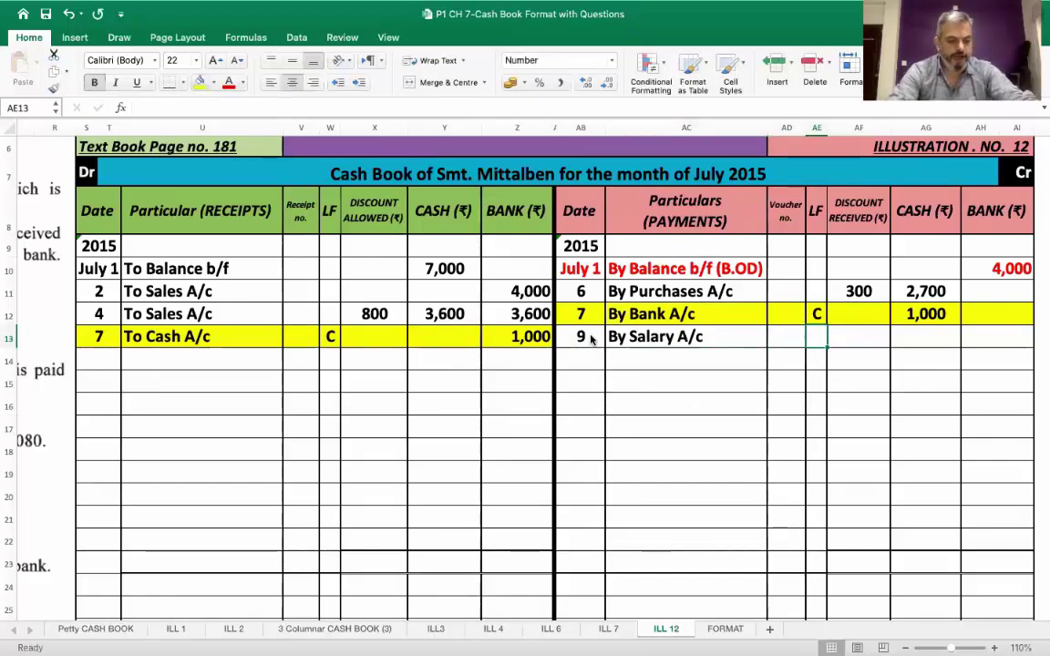
Step: Enter 800 in the bank column of the July 9 "By Salary A/c" payment
left_click(814, 314)
type("C")
left_click(983, 331)
type("800")
key("Return")
key("Left")
key("Left")
key("Left")
key("Left")
key("Left")
key("Left")
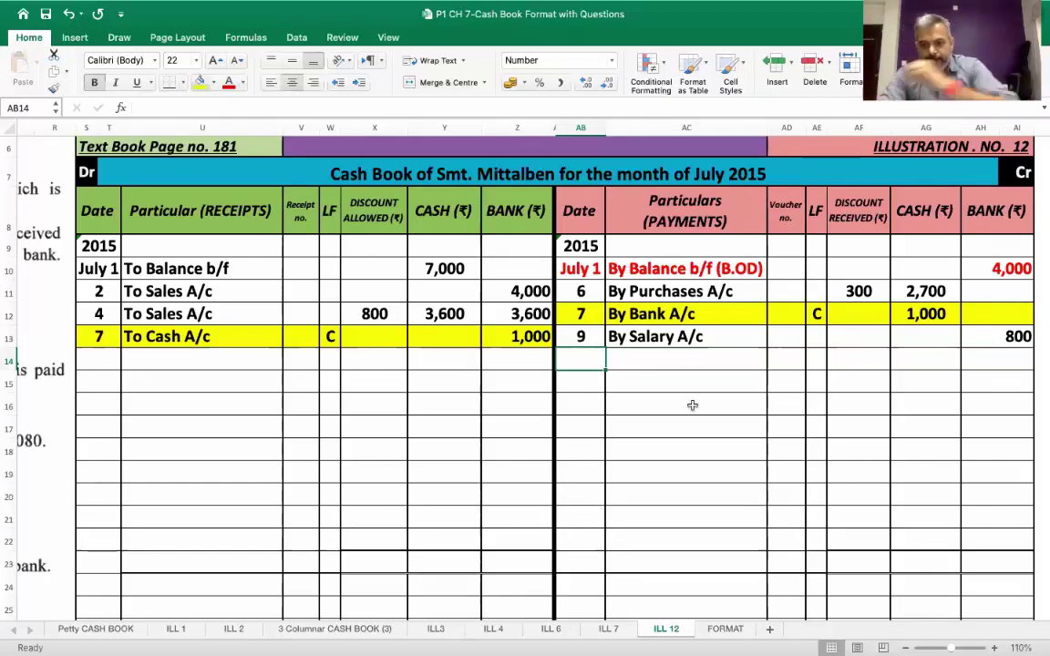
Step: Read the July 11 transaction in Illustration 12 and enter the date 11 in the payments row below the salary entry
scroll(691, 405, "left", 5)
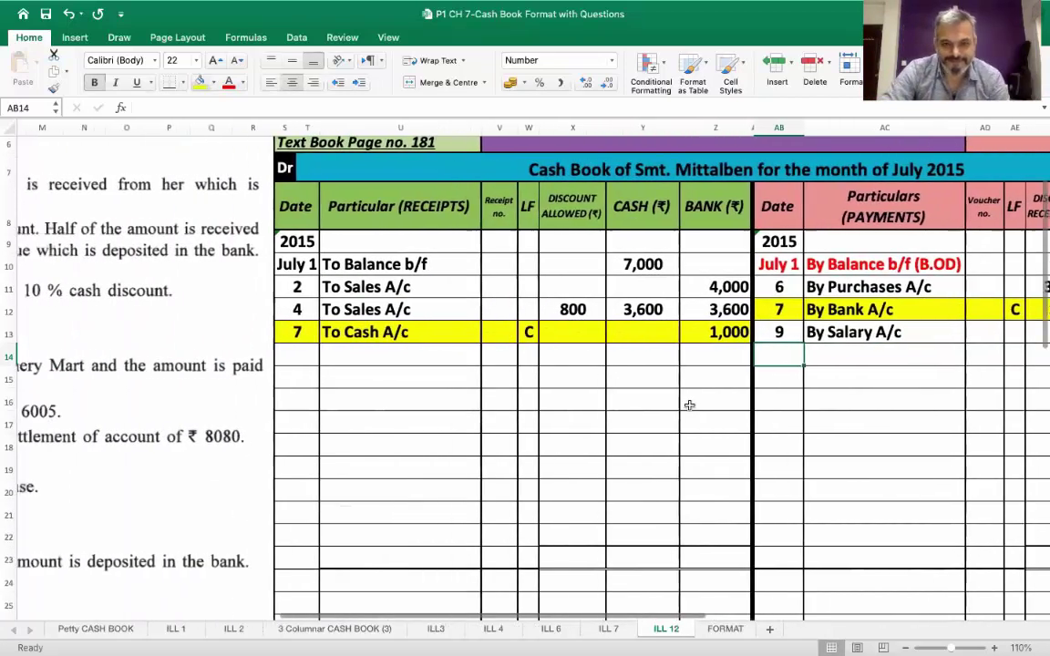
scroll(690, 404, "left", 12)
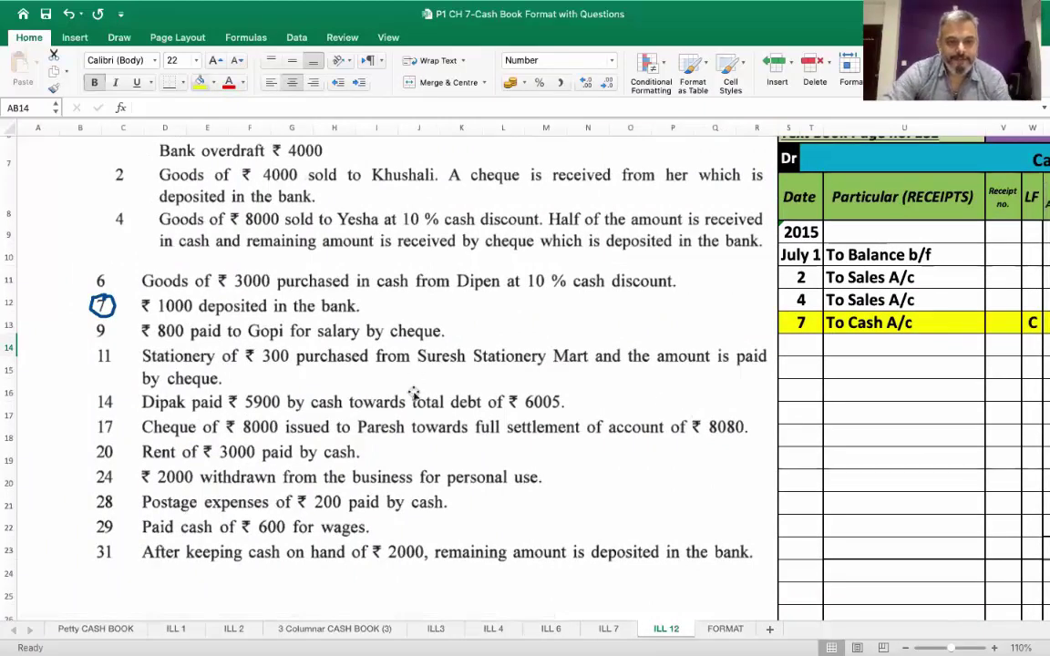
scroll(412, 392, "down", 2)
scroll(413, 392, "right", 1)
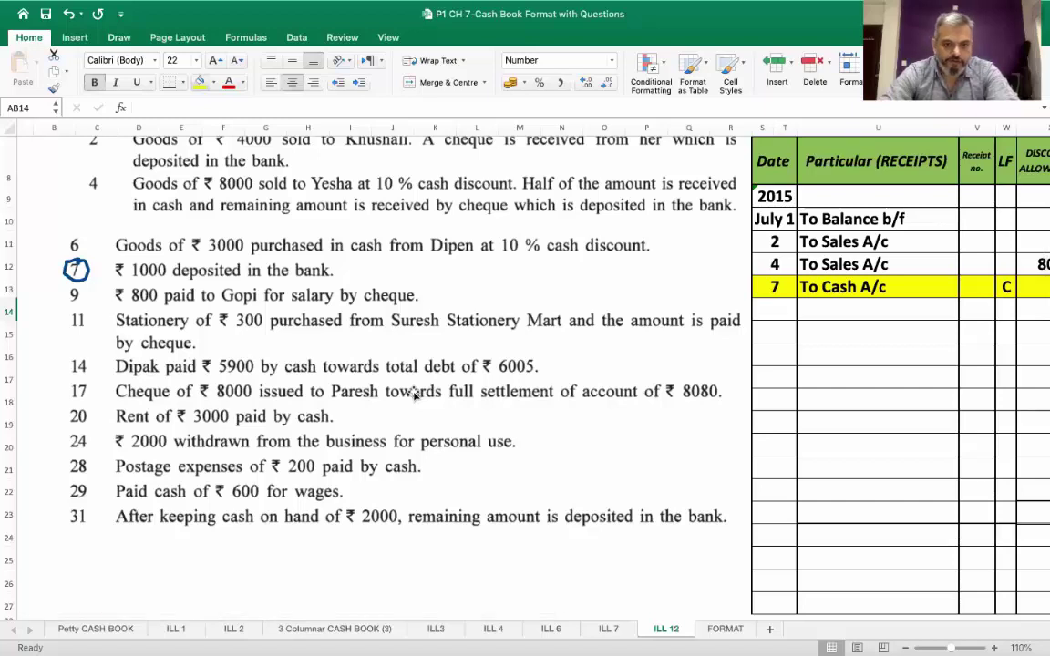
scroll(415, 392, "down", 1)
scroll(415, 392, "up", 1)
scroll(414, 393, "left", 1)
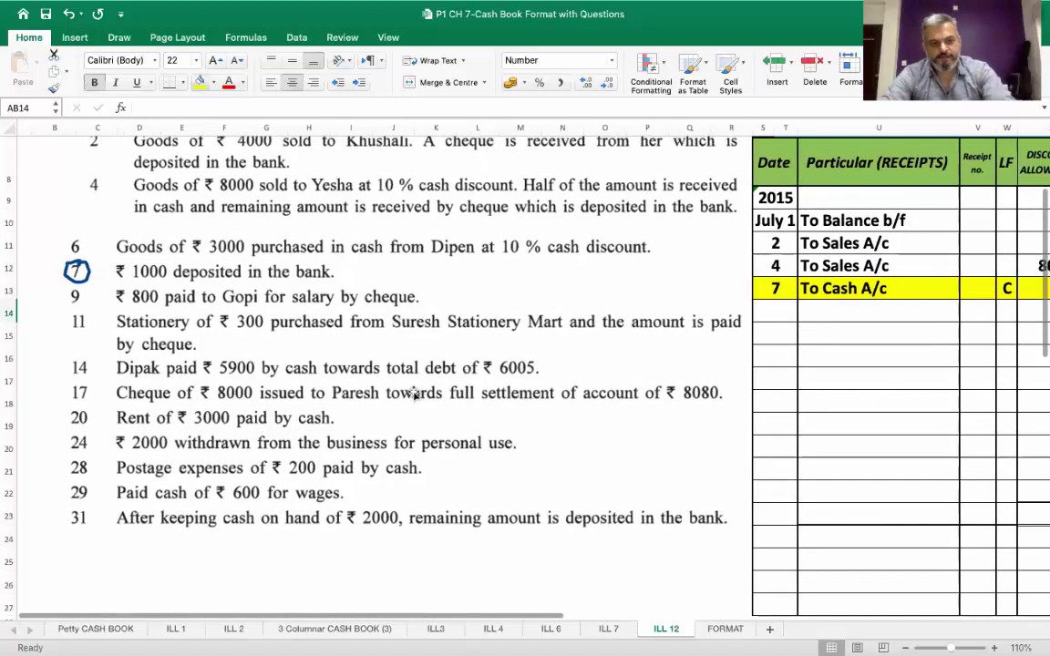
scroll(415, 393, "right", 10)
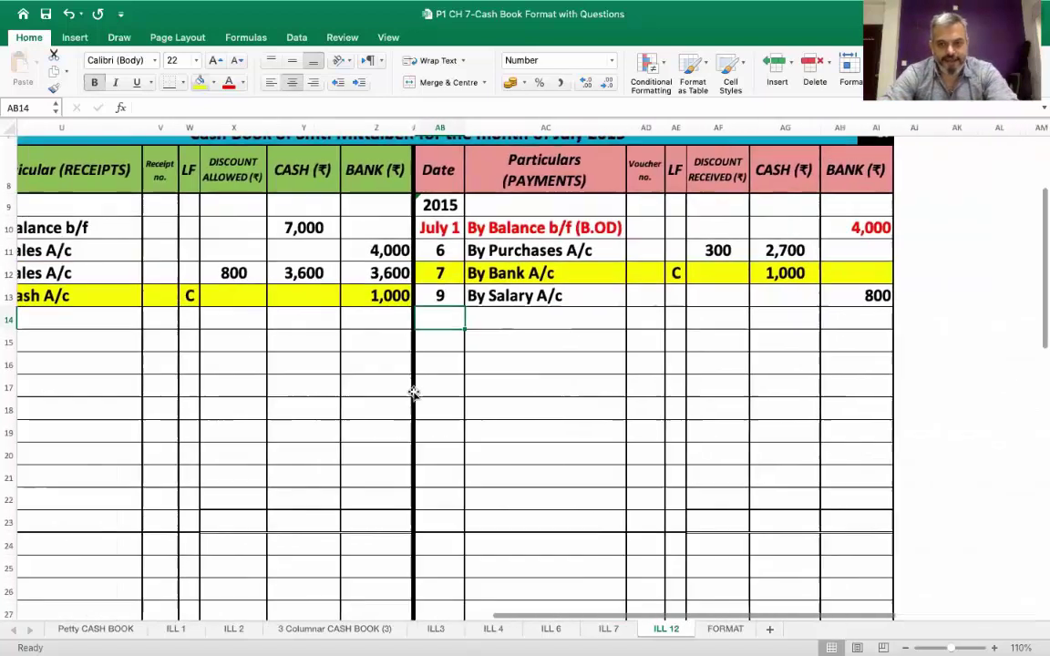
scroll(415, 393, "up", 3)
scroll(415, 394, "left", 1)
scroll(415, 394, "right", 2)
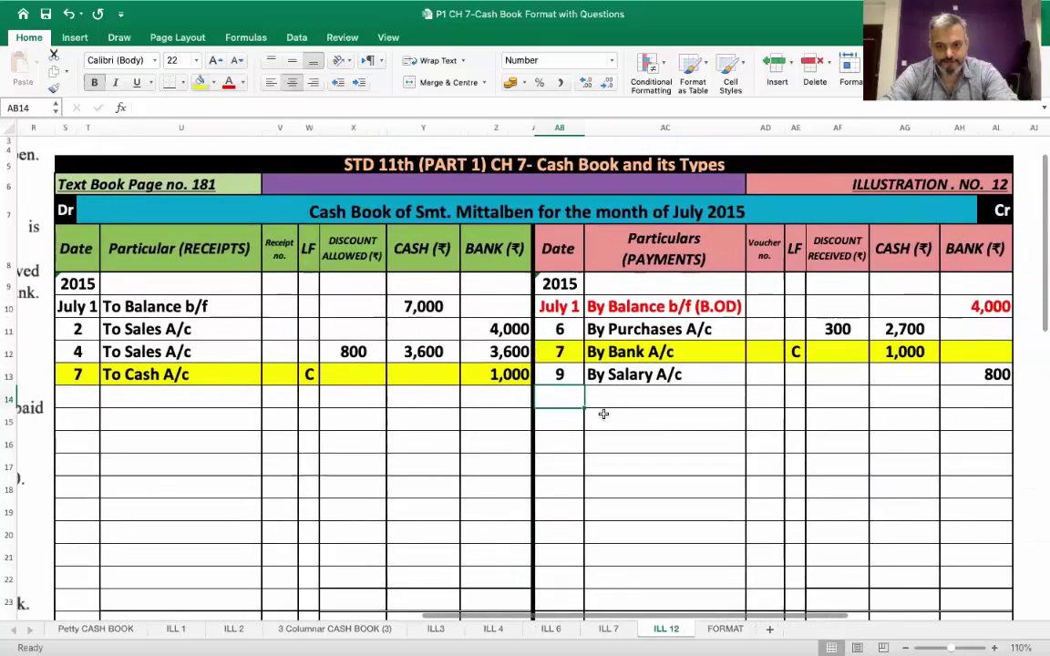
type("11")
key("Tab")
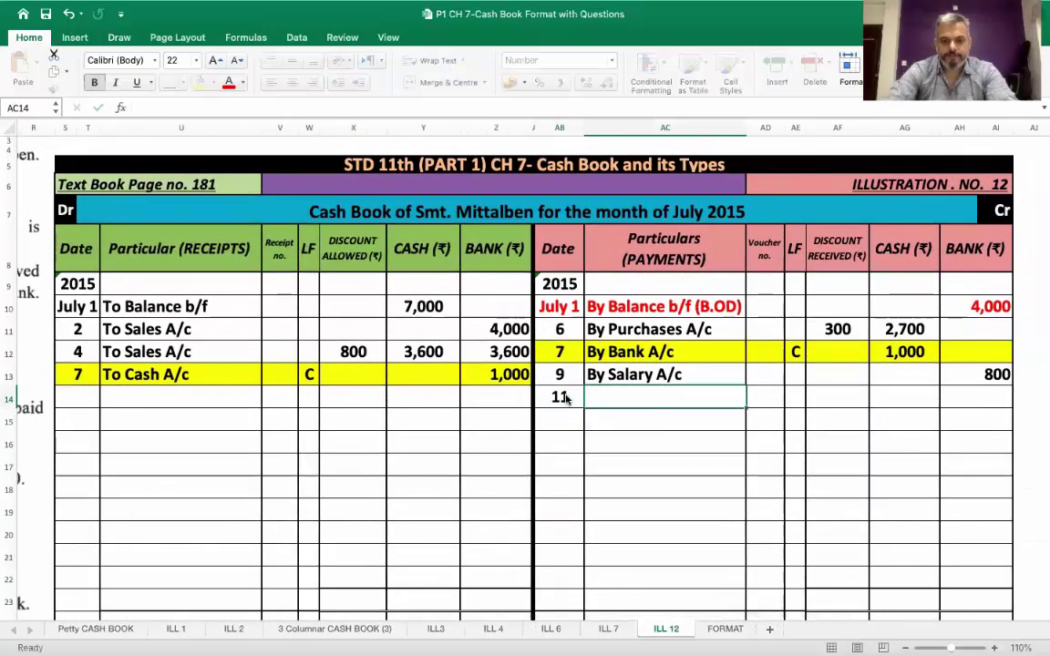
Step: Enter the particulars "By Stationery A/c" and 300 in the bank column for the July 11 payment
type("By Sa")
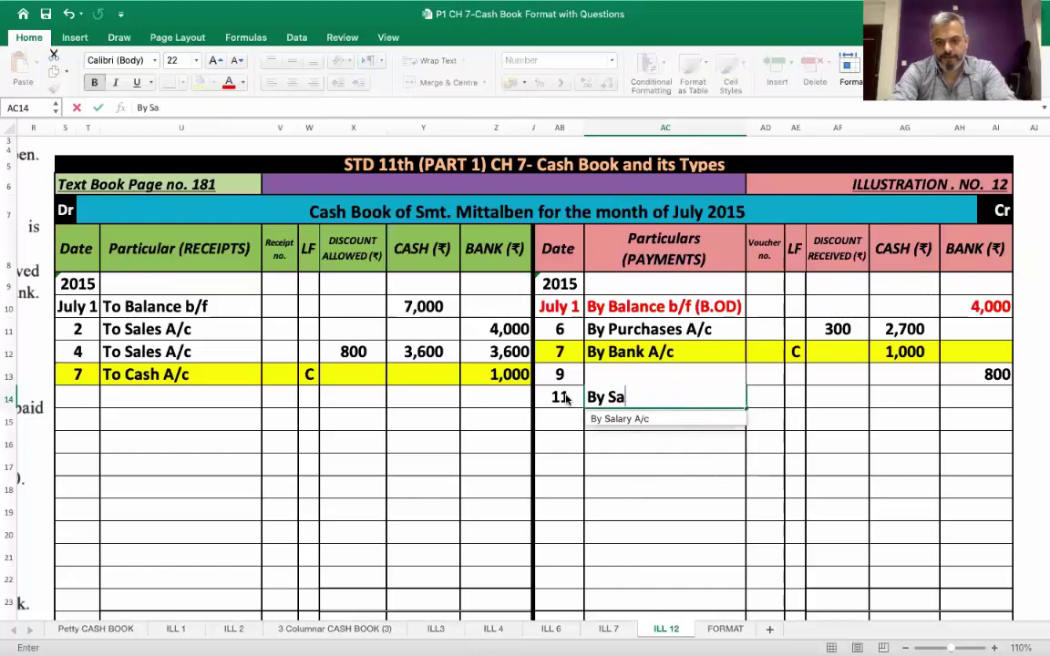
key("BackSpace")
type("tationery A/c")
key("Tab")
key("Tab")
key("Tab")
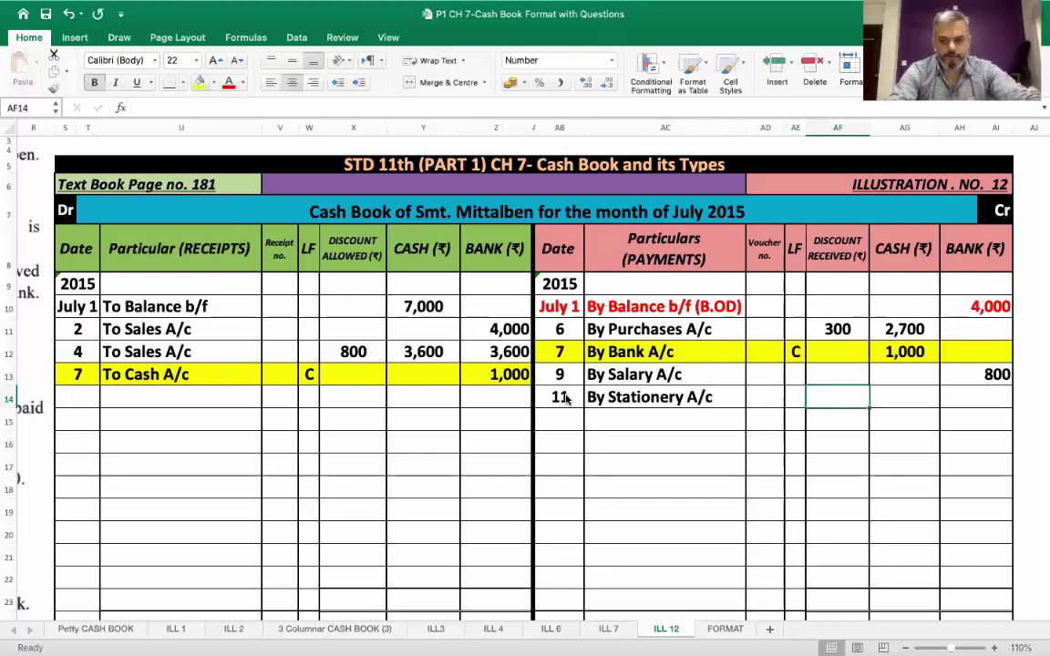
key("Tab")
key("Tab")
type("300")
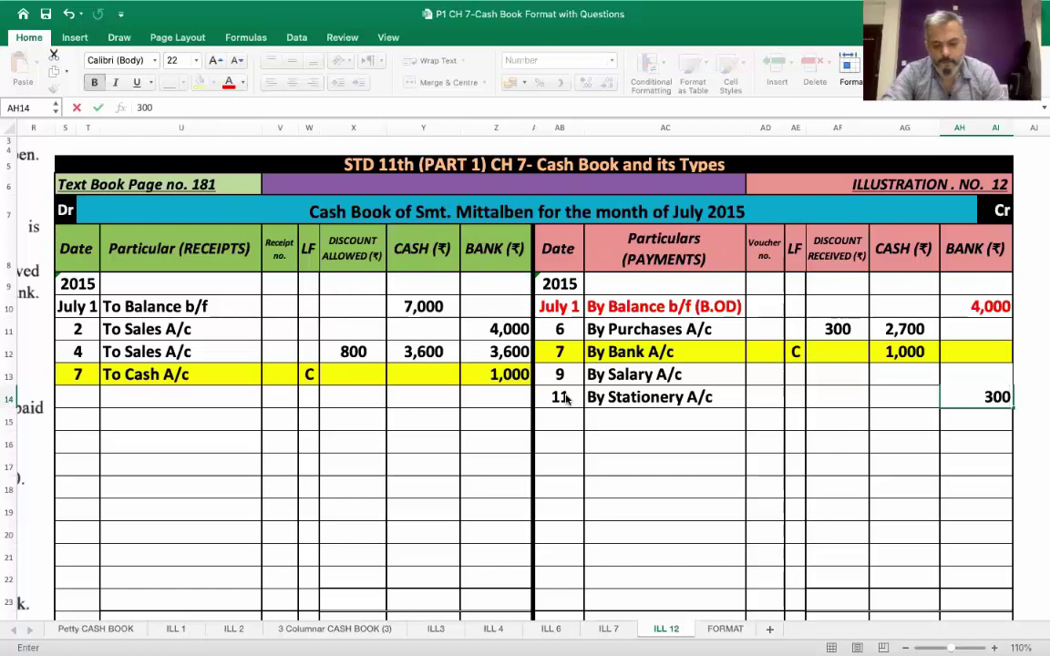
key("Return")
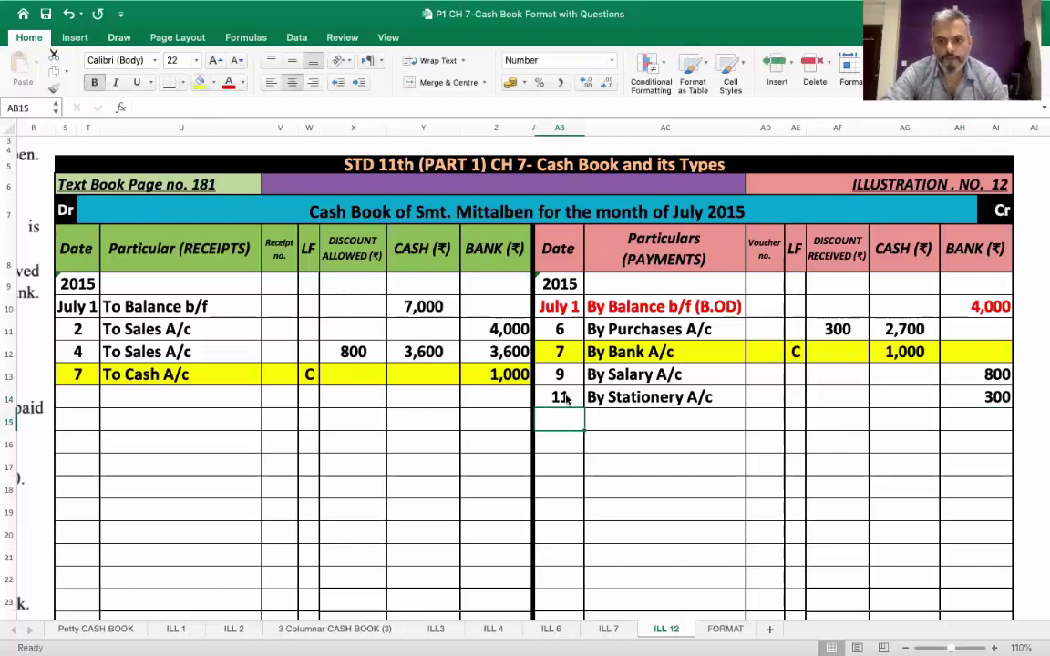
Step: Read the July 14 transaction in Illustration 12 and enter the date 14 in the receipts row below the July 7 contra entry
scroll(565, 398, "right", 2)
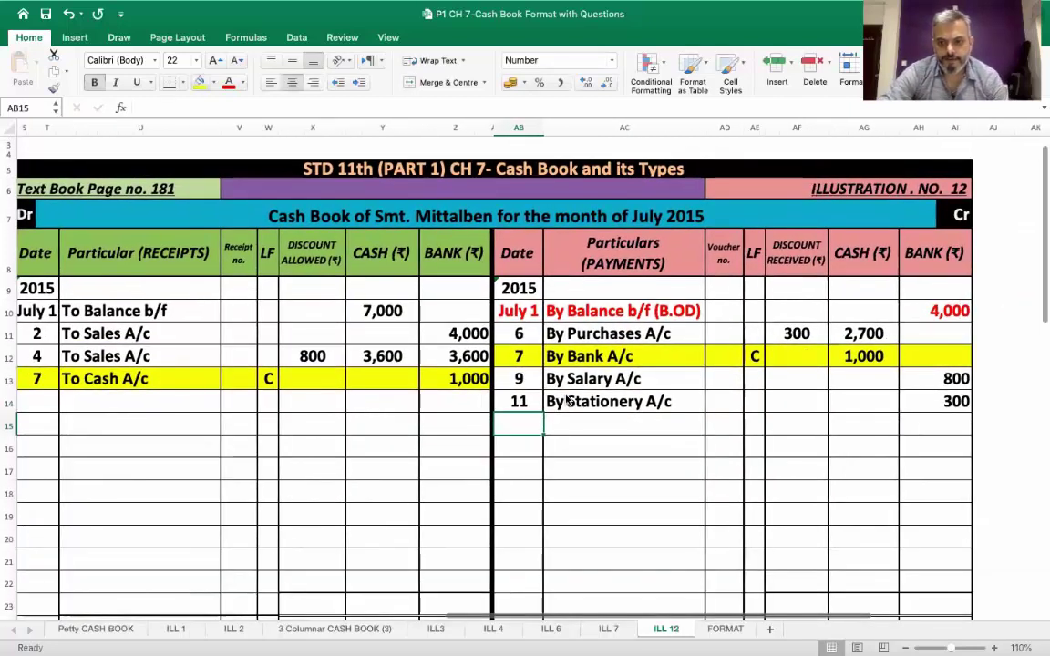
scroll(565, 398, "left", 20)
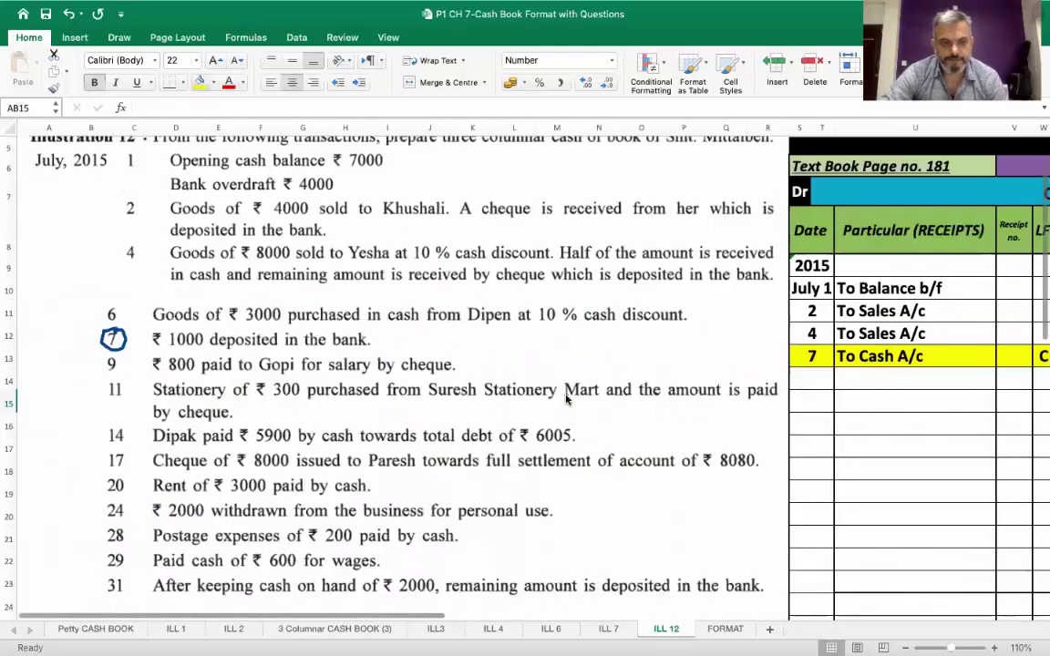
scroll(565, 399, "down", 2)
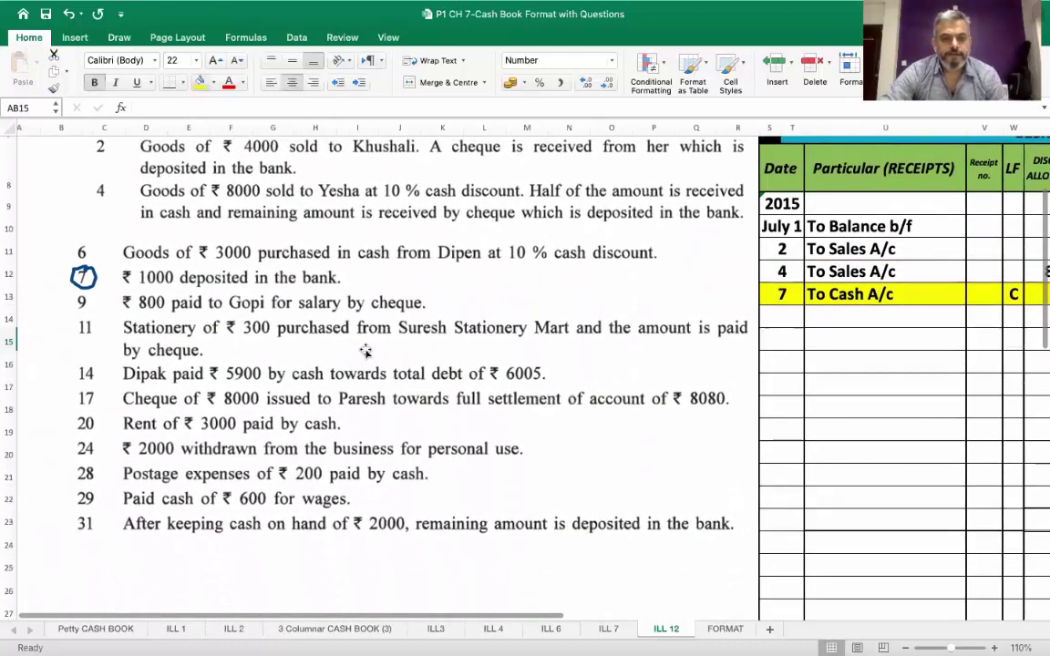
scroll(204, 375, "down", 1)
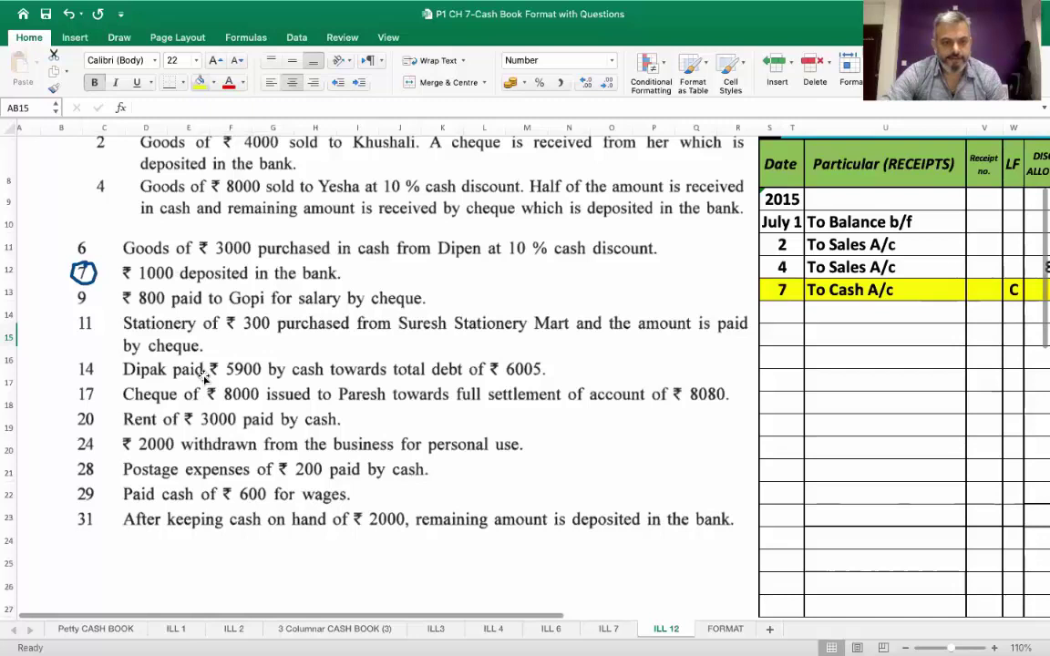
scroll(204, 375, "down", 1)
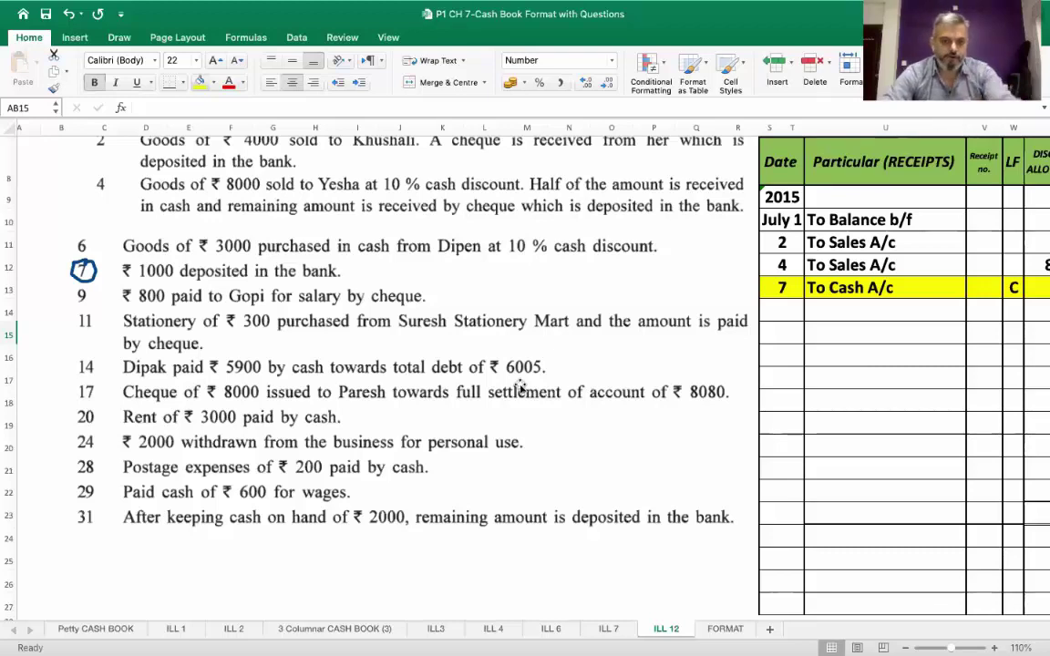
scroll(520, 387, "right", 10)
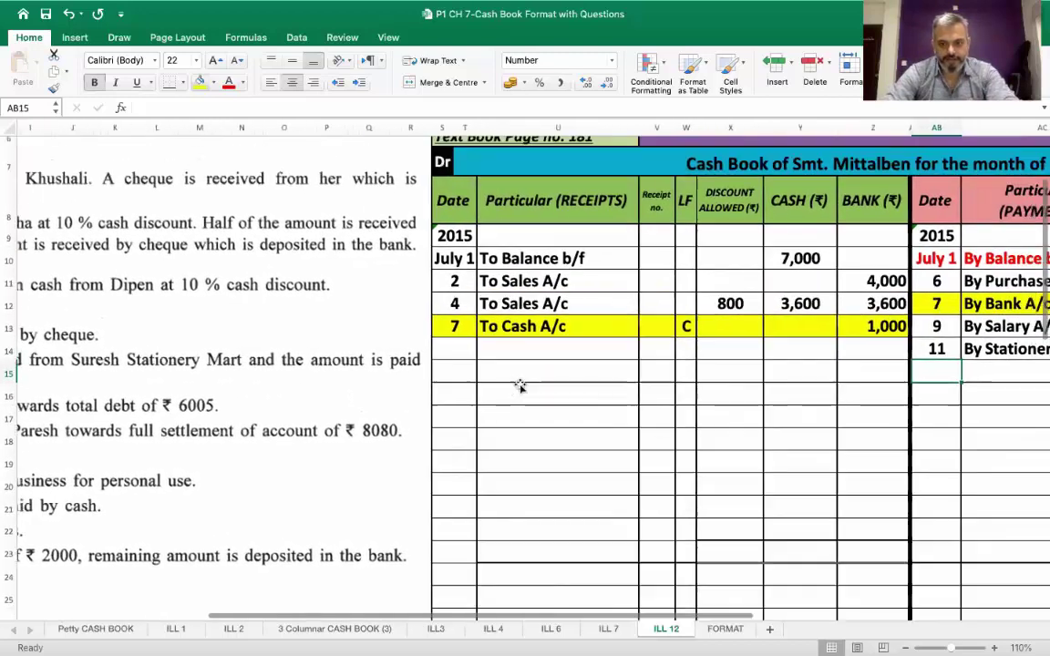
left_click(453, 349)
type("14")
key("Tab")
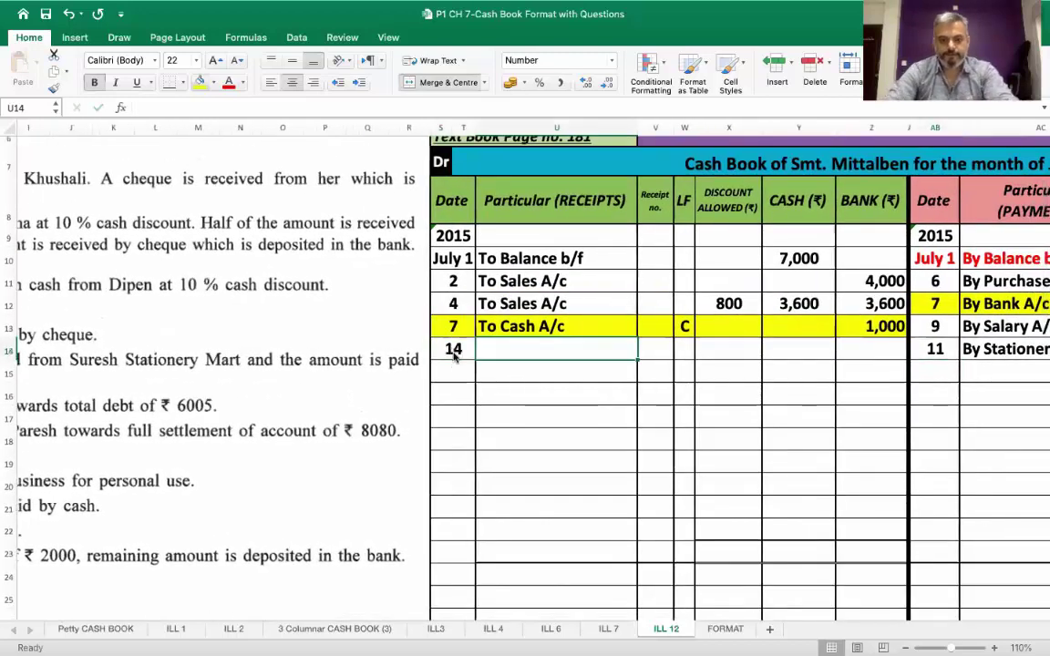
Step: Enter the debtor's account as the July 14 receipt particulars, with 105 discount allowed and 5900 in the cash column
type("To Dipak A/c")
key("Tab")
key("Tab")
key("Tab")
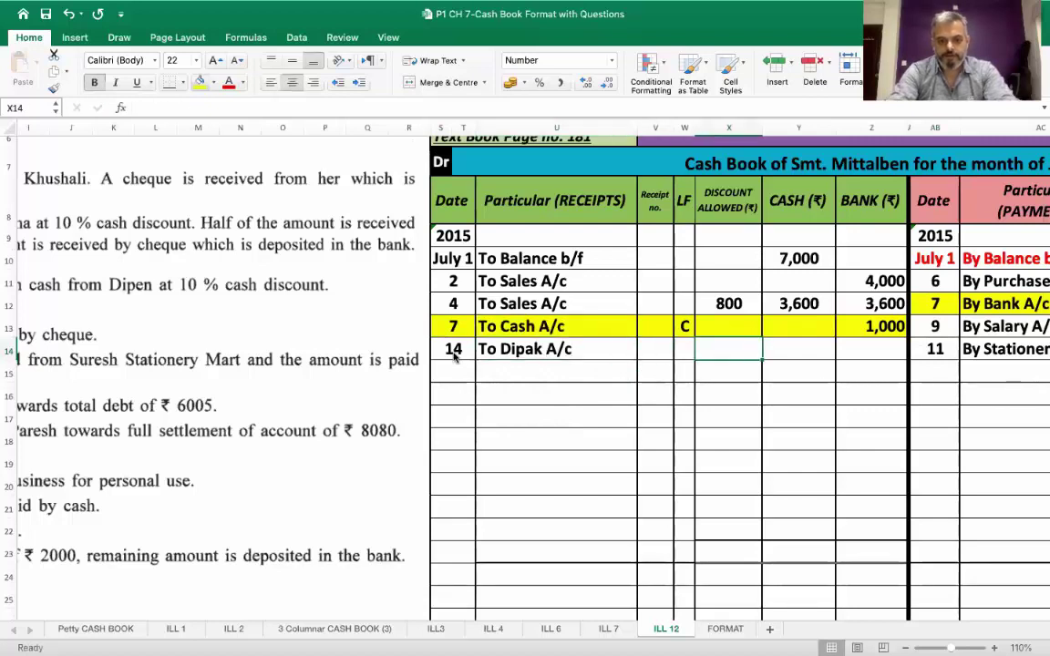
type("105")
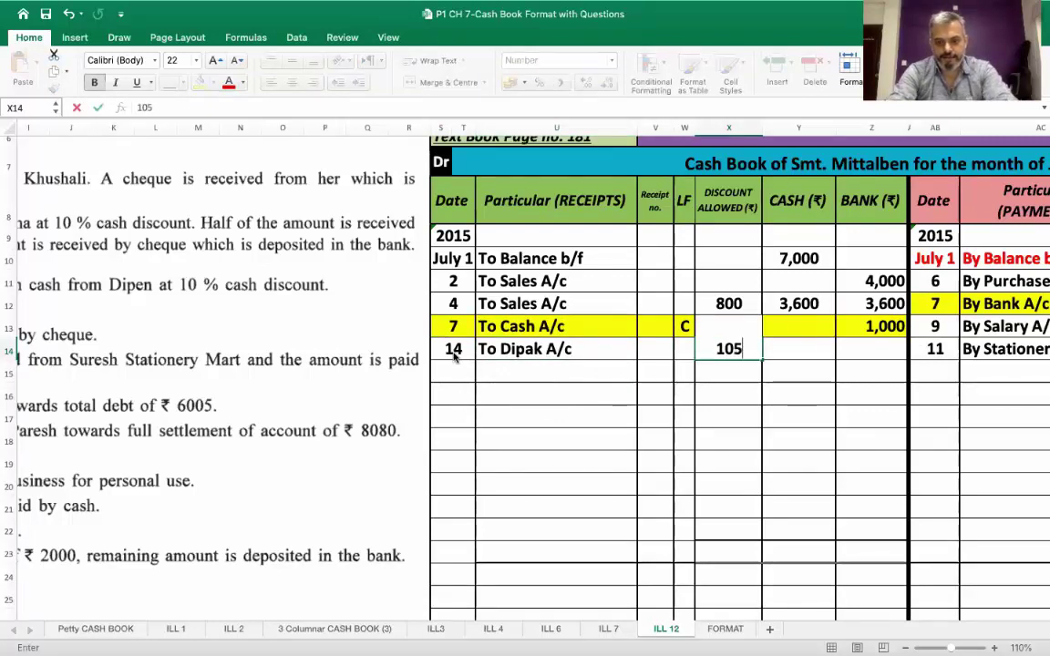
key("Tab")
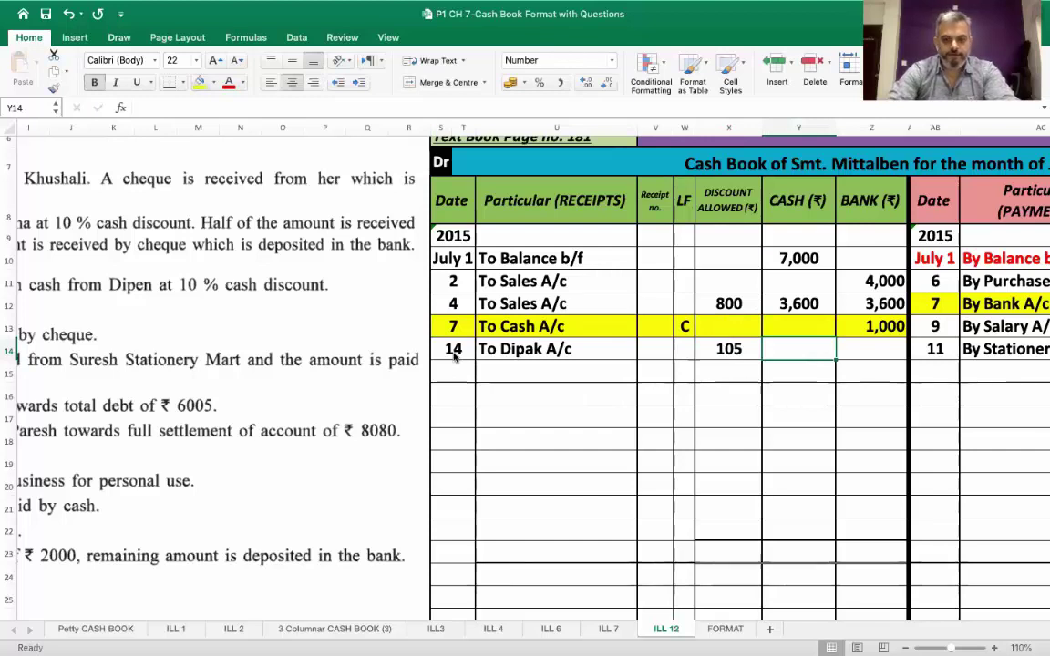
type("5900")
key("Return")
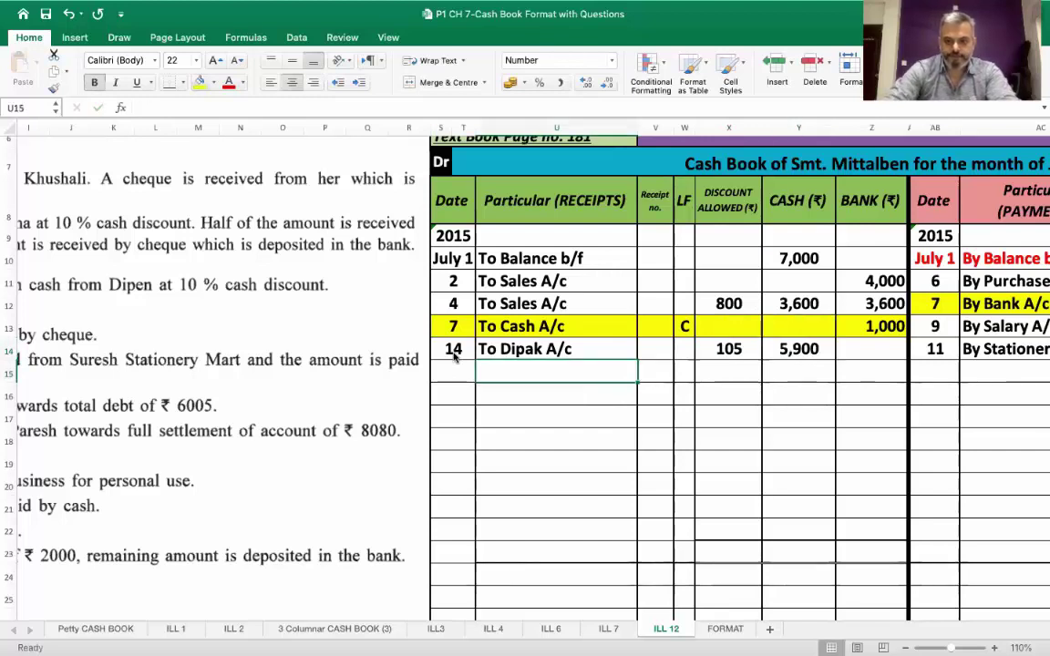
Step: Check the sum of the July 14 receipt's discount and cash amounts against the total debt in the question
key("Right")
key("Up")
key("Right")
key("shift+Right")
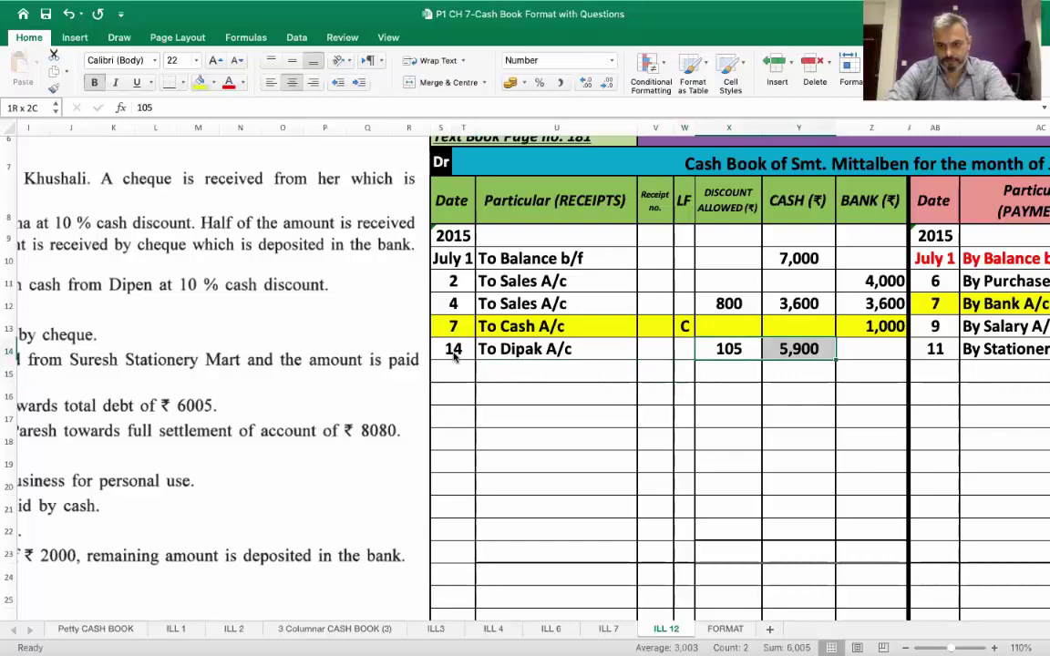
scroll(453, 355, "left", 3)
scroll(453, 356, "right", 8)
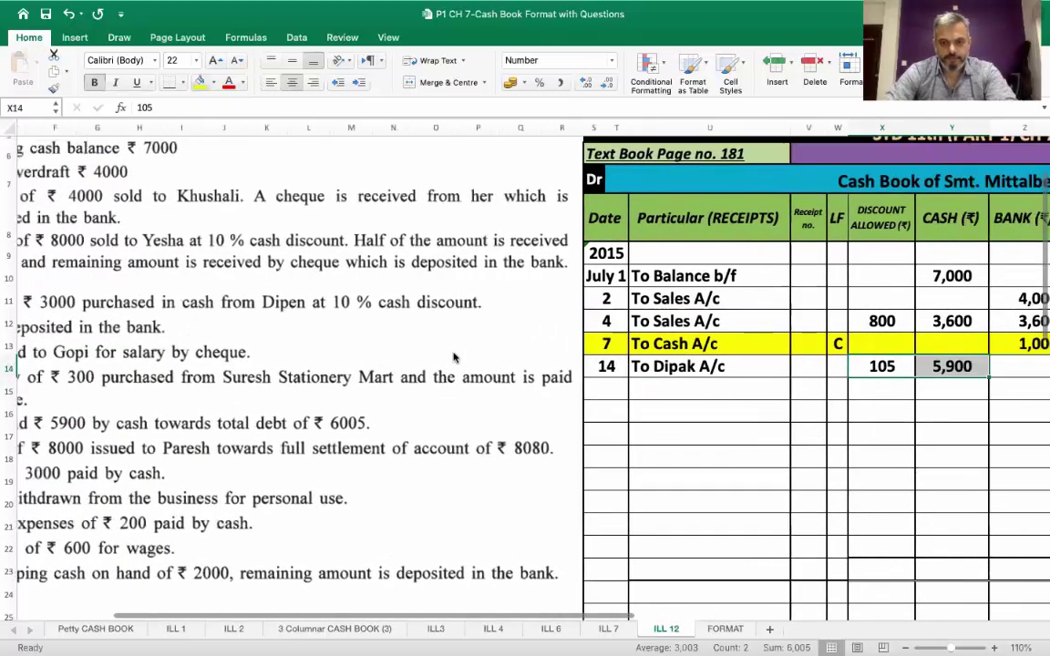
scroll(452, 355, "right", 4)
scroll(453, 355, "up", 1)
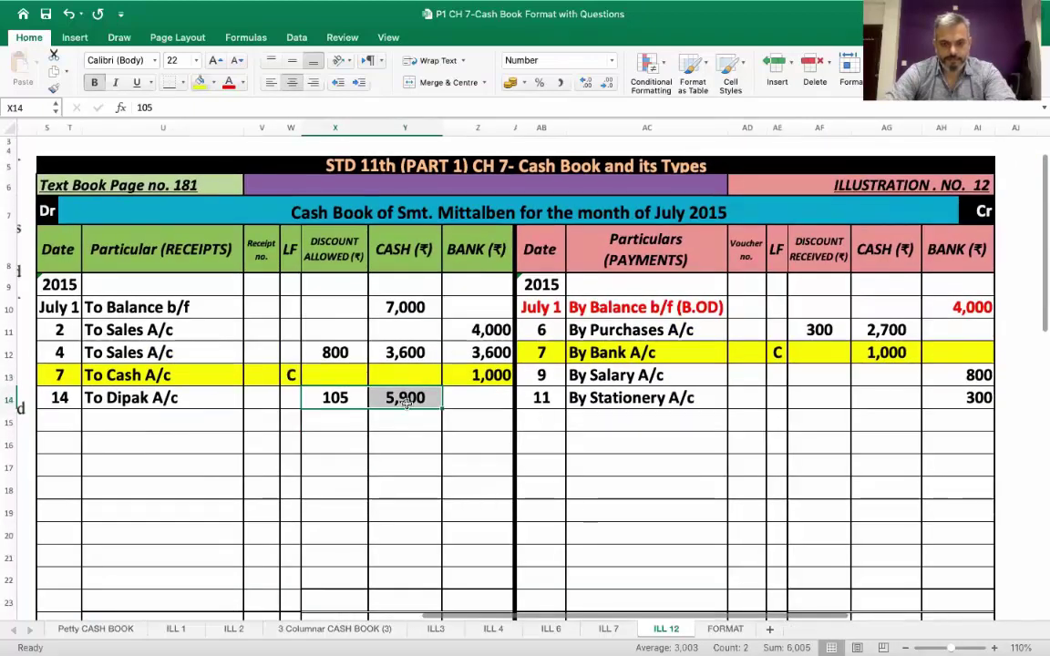
left_click(412, 399)
scroll(480, 392, "down", 1)
scroll(480, 392, "left", 1)
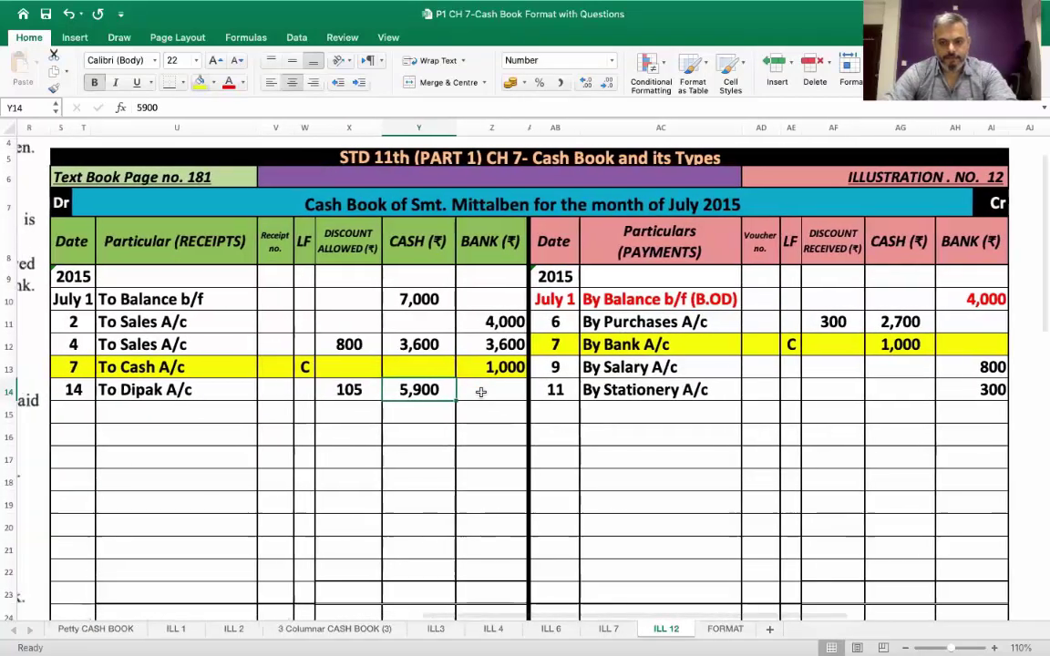
Step: Read the July 17 transaction in Illustration 12 and enter the date 17 in the payments row below the stationery entry
scroll(480, 392, "left", 10)
scroll(481, 392, "down", 2)
scroll(481, 392, "right", 2)
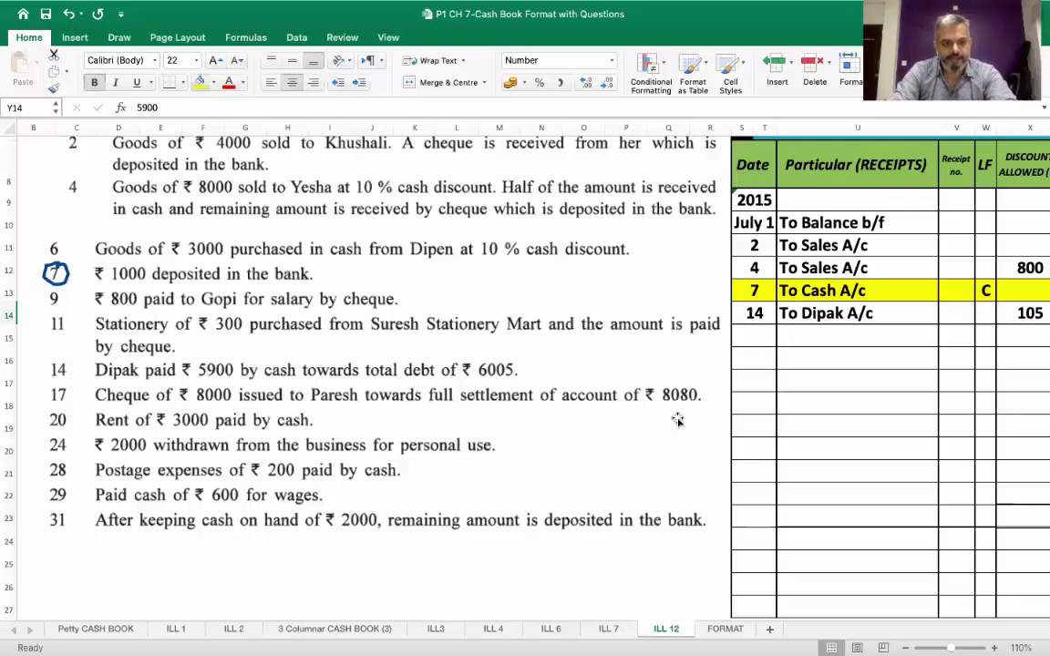
scroll(677, 419, "right", 10)
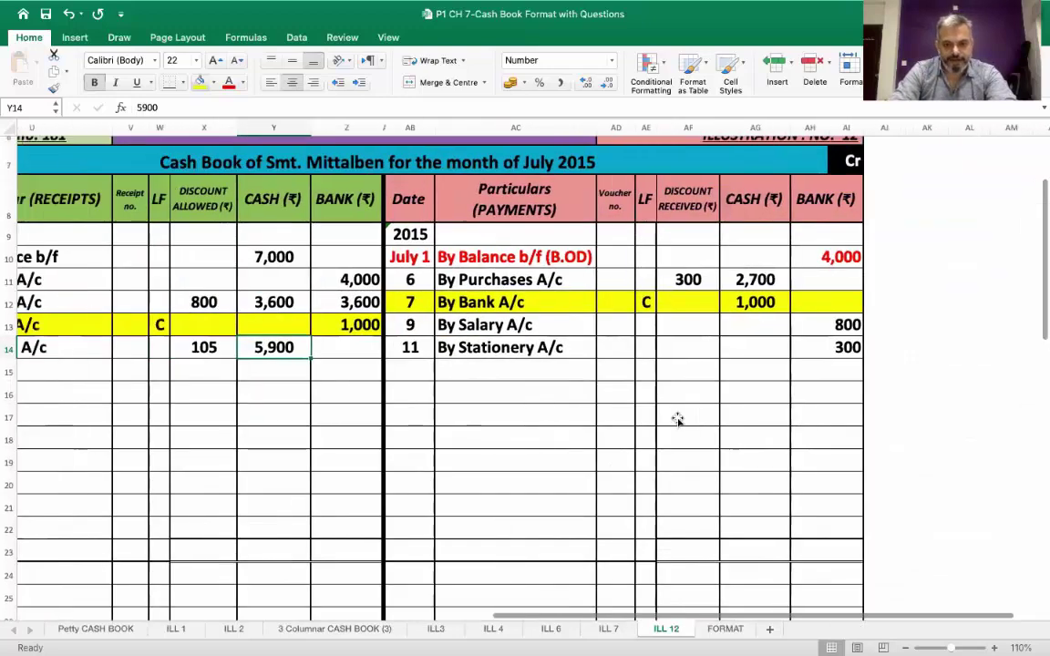
scroll(677, 419, "left", 3)
scroll(677, 419, "up", 1)
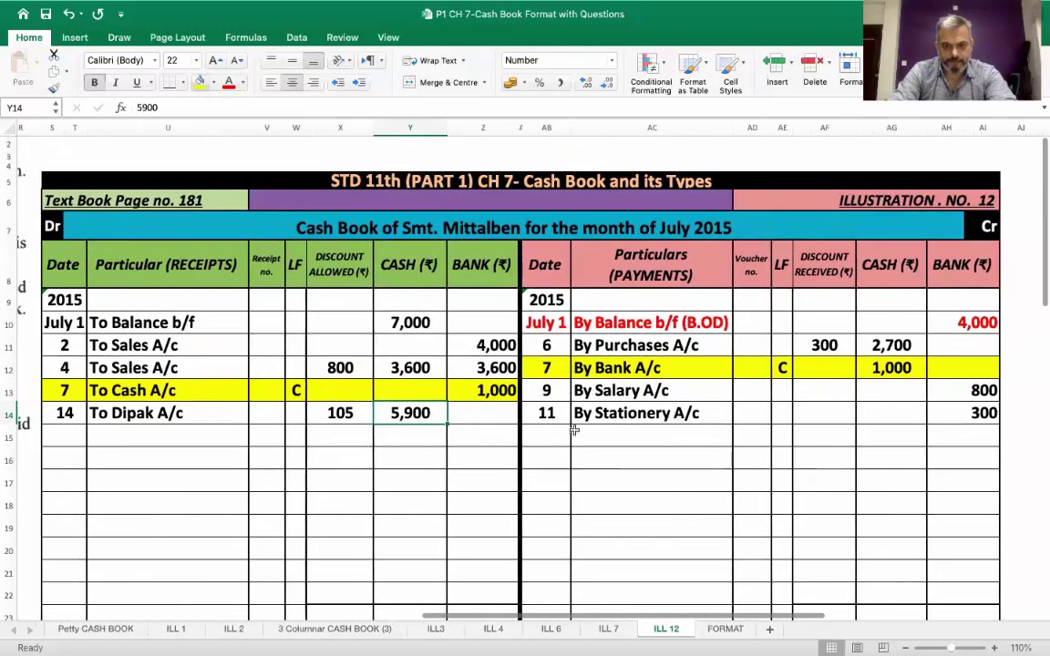
left_click(544, 429)
type("17")
key("Tab")
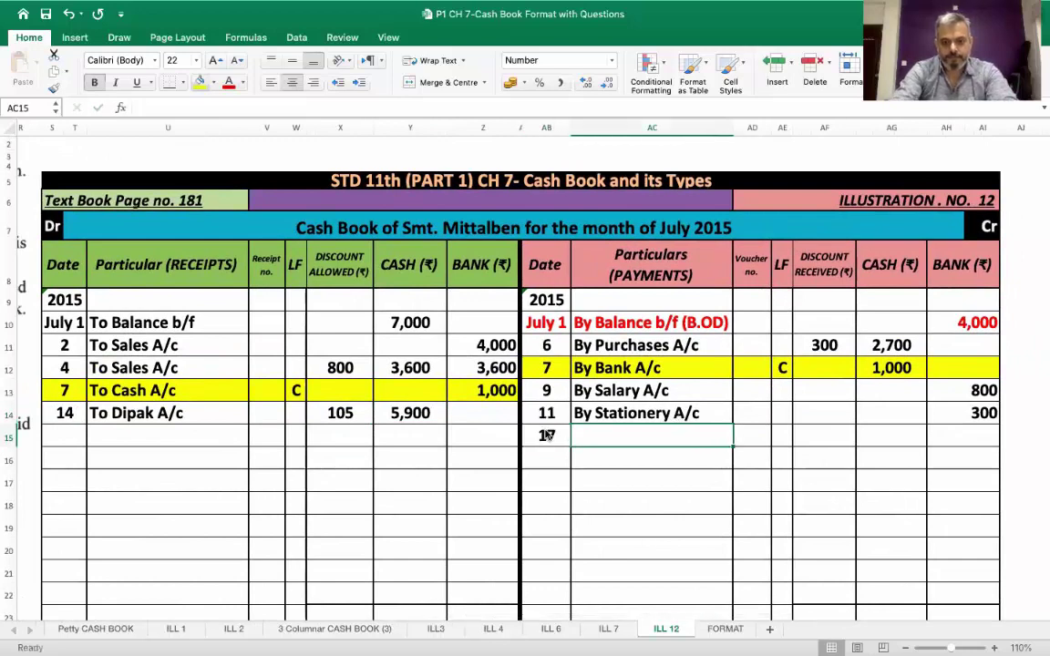
Step: Enter the creditor's account as the July 17 payment particulars and 80 as the discount received
type("By Paresh A/c")
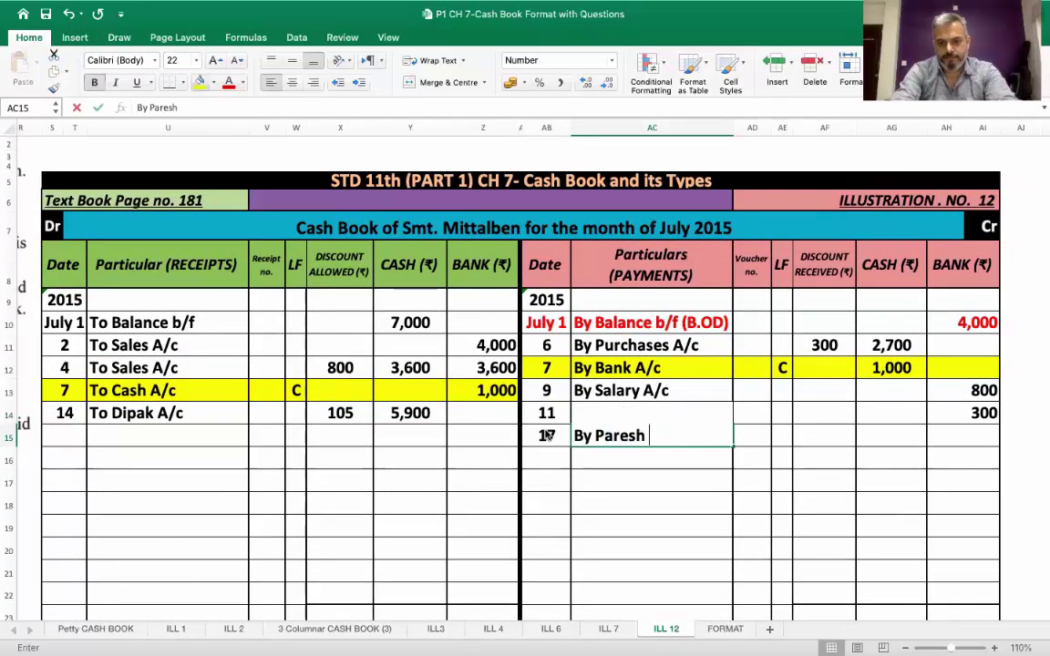
key("Tab")
key("Tab")
key("Tab")
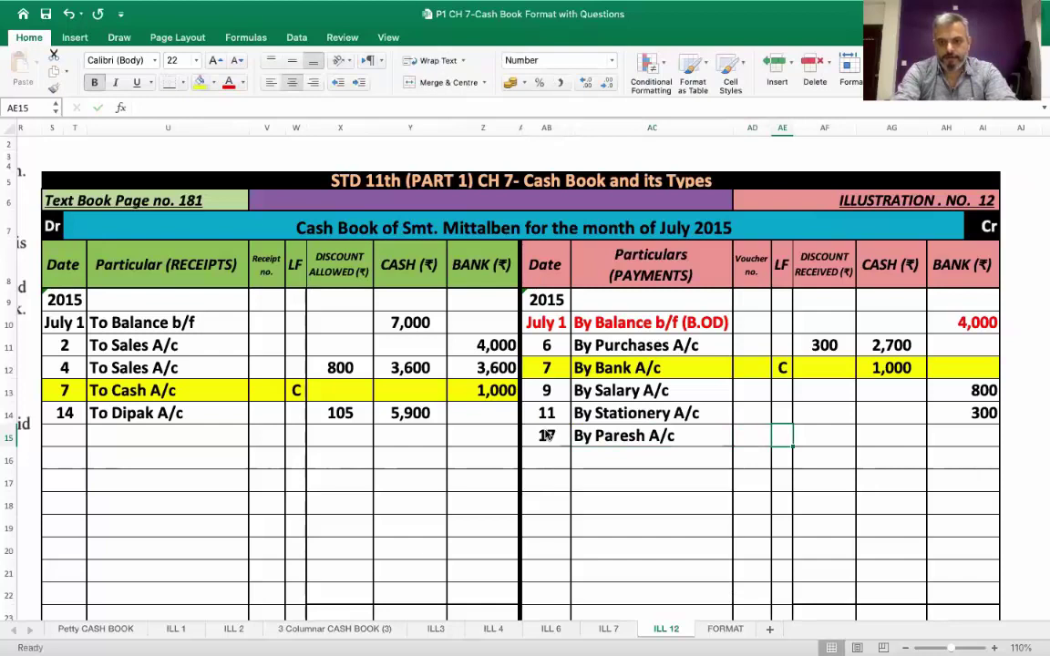
type("9")
key("BackSpace")
type("80")
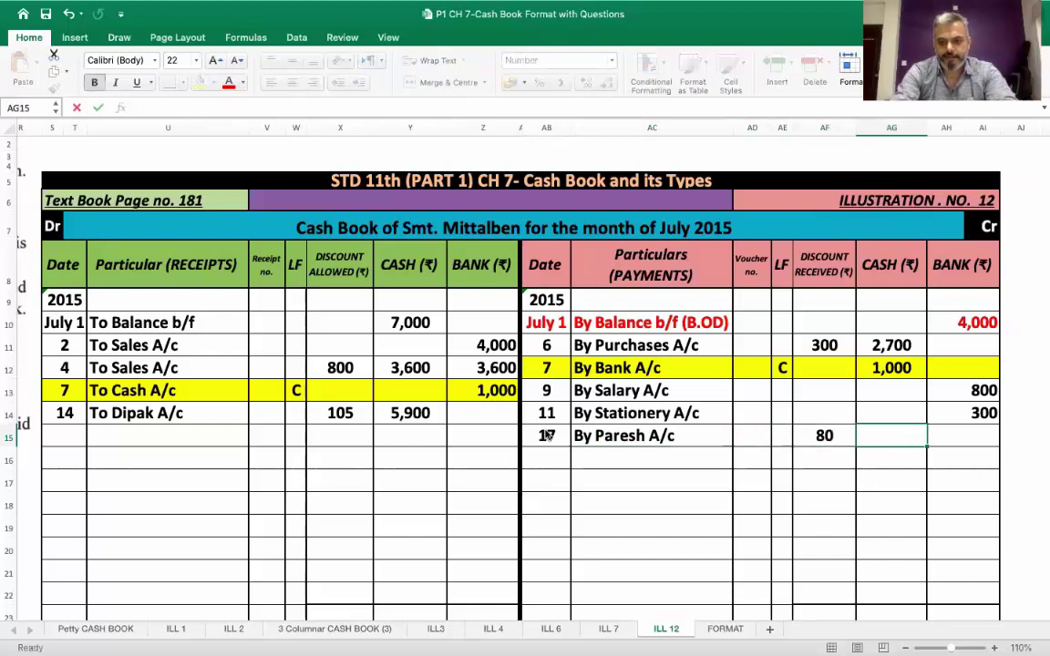
Step: Enter 8000 in the bank column of the July 17 payment, leaving its cash column empty
key("Tab")
key("Tab")
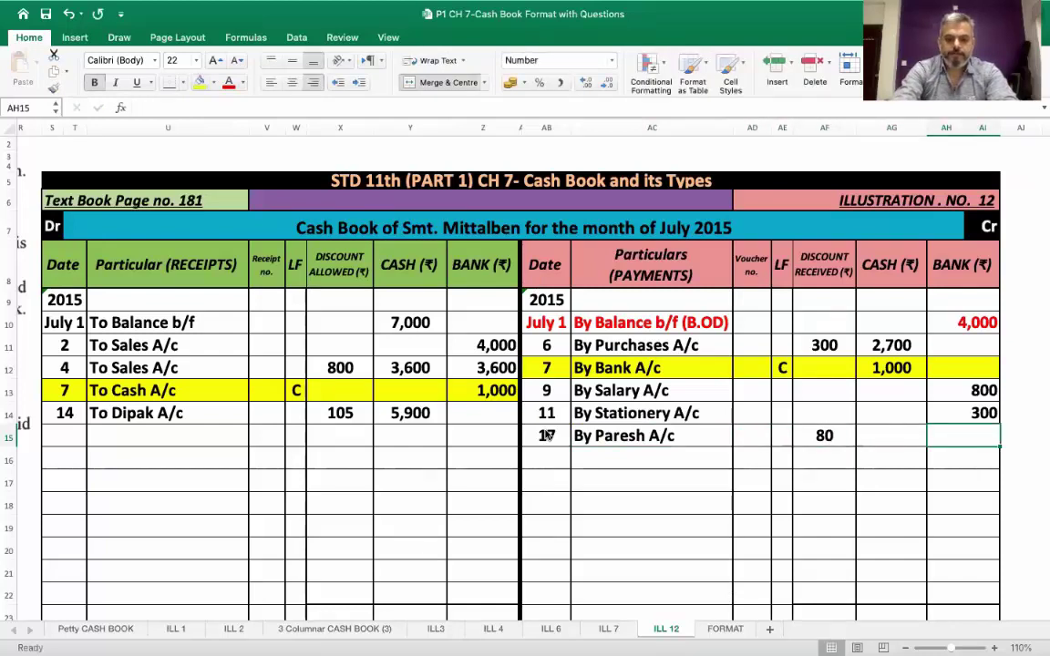
type("800")
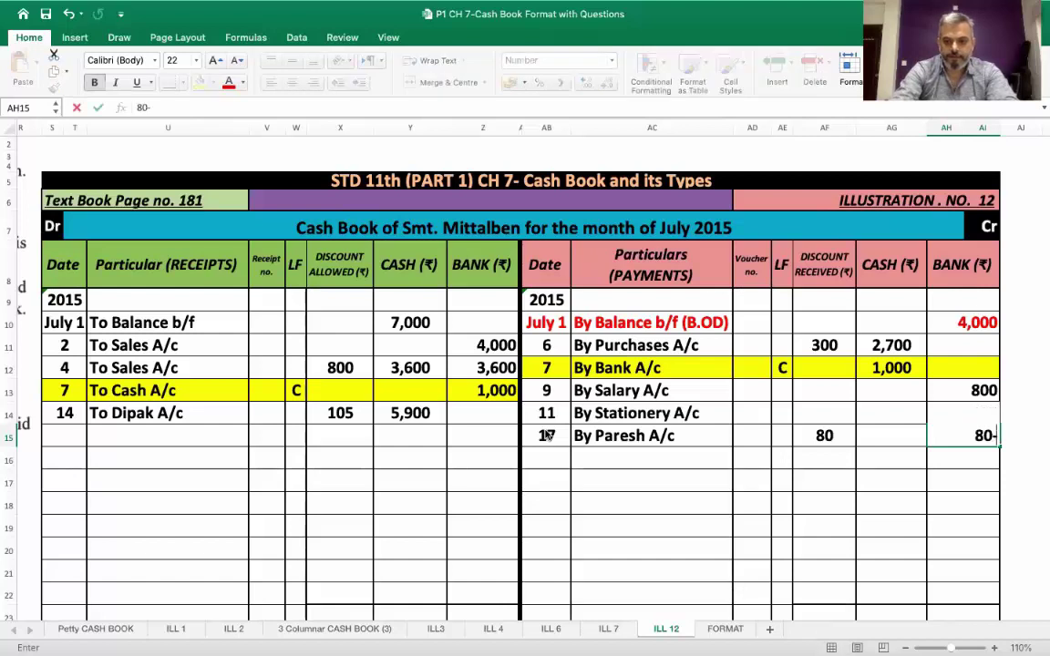
type("0")
key("Return")
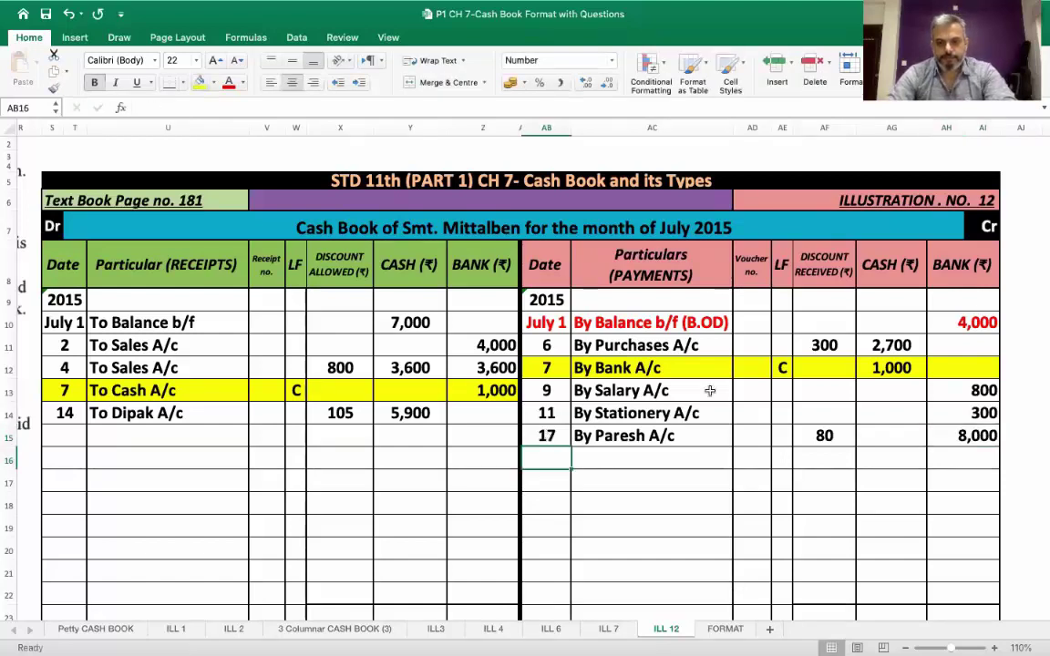
Step: Hide the figures in the closing balance working note by making the debit total text white and the difference text yellow
scroll(618, 475, "left", 1)
scroll(617, 475, "down", 1)
scroll(618, 474, "down", 10)
scroll(617, 475, "left", 5)
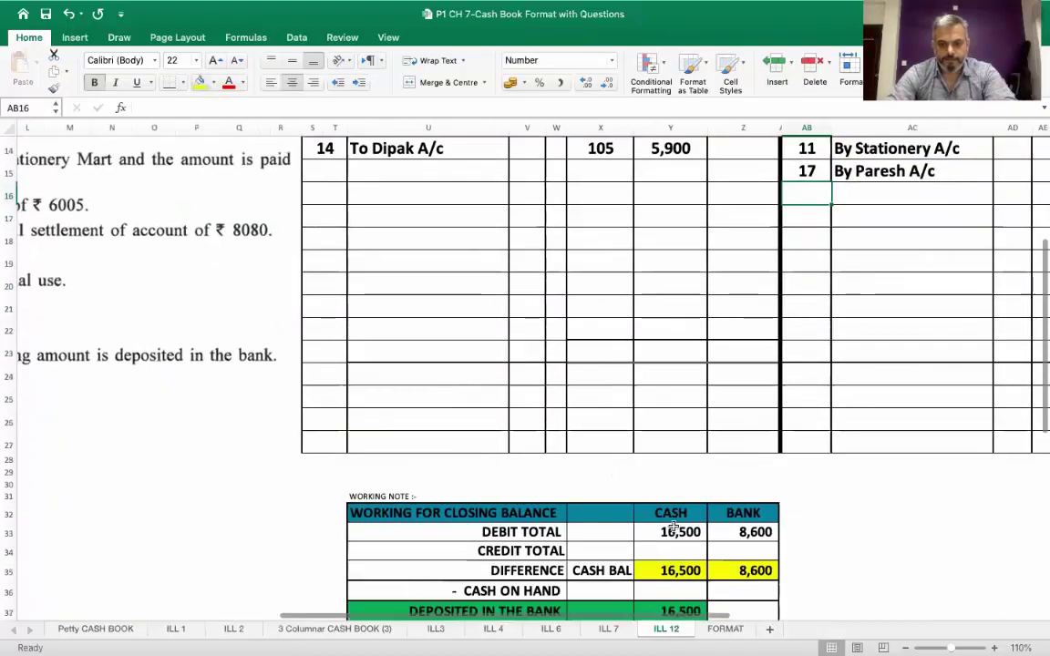
left_click_drag(672, 531, 733, 584)
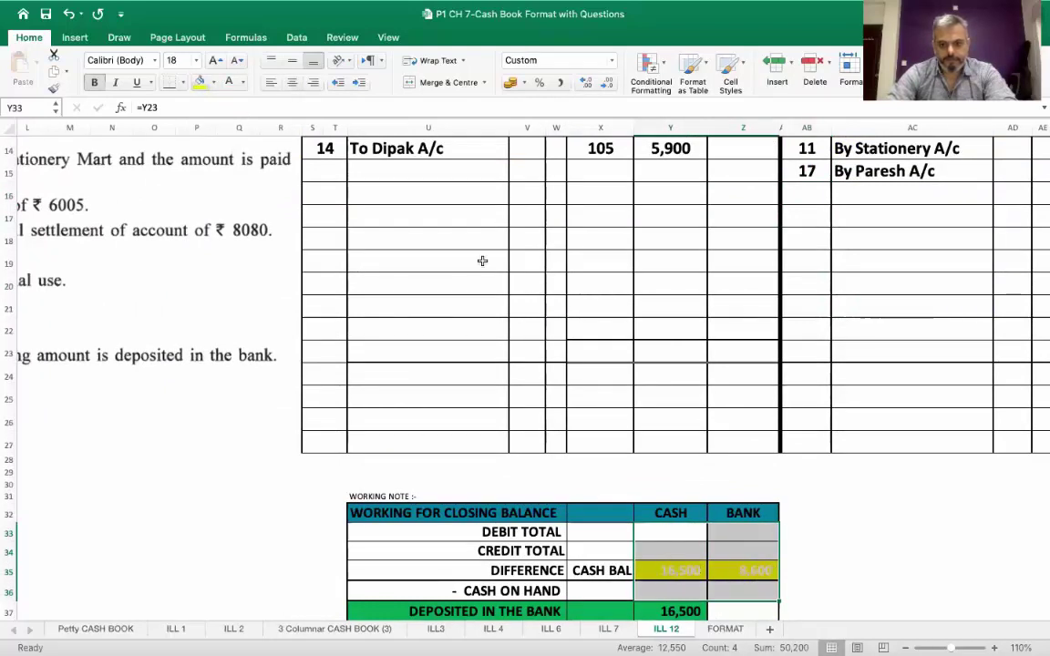
left_click_drag(664, 569, 734, 571)
left_click(244, 84)
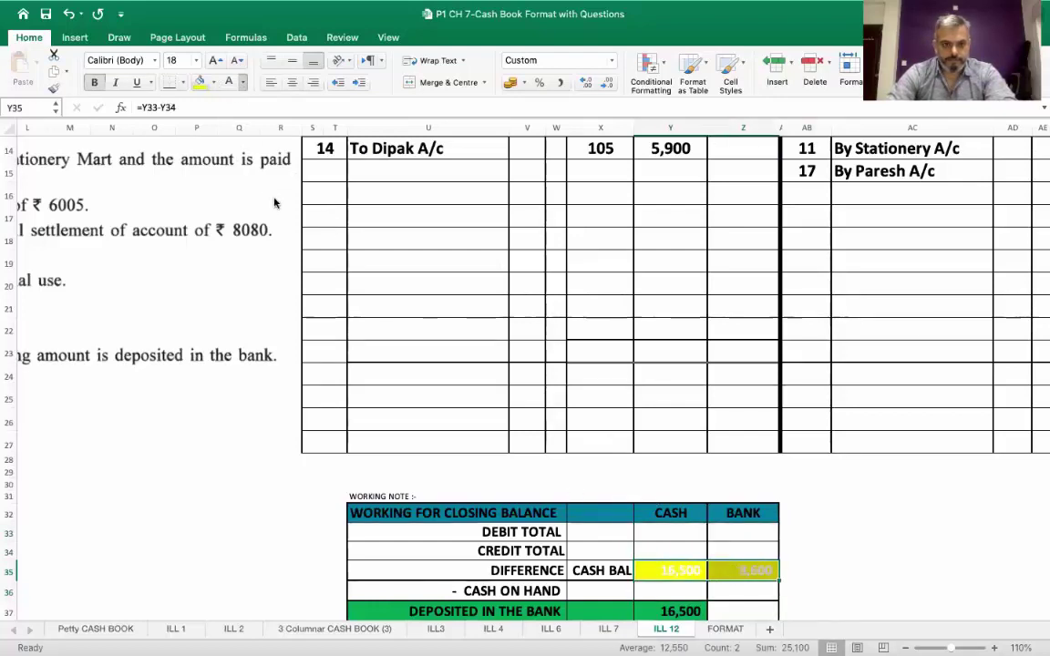
right_click(446, 327)
left_click(378, 330)
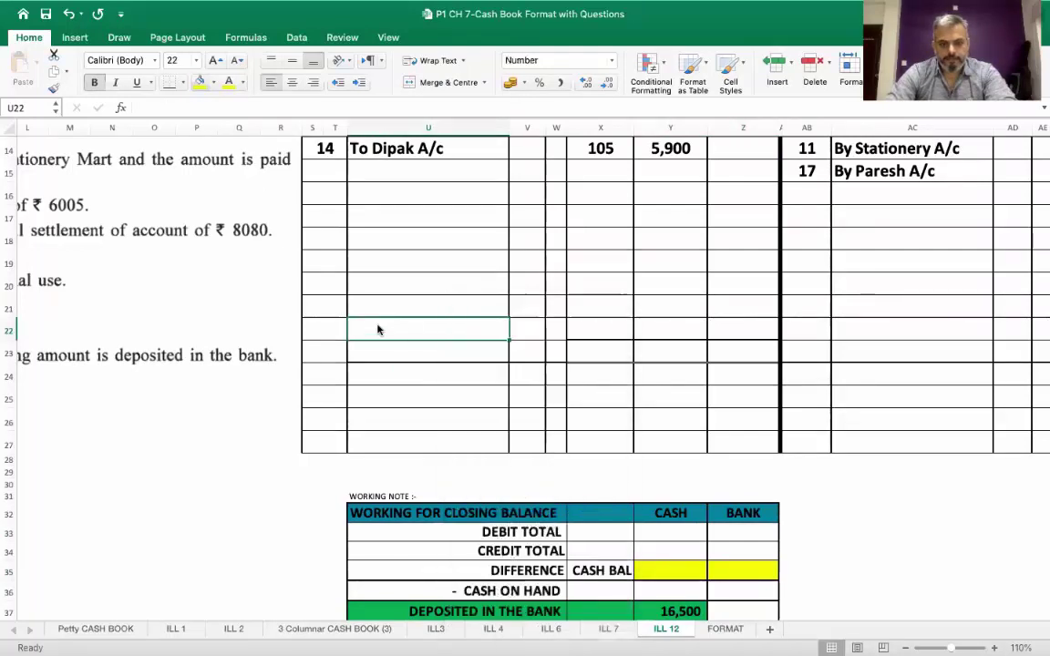
Step: Read the July 20 transaction in Illustration 12 and enter the date 20 in the payments row below the July 17 entry
scroll(378, 330, "left", 10)
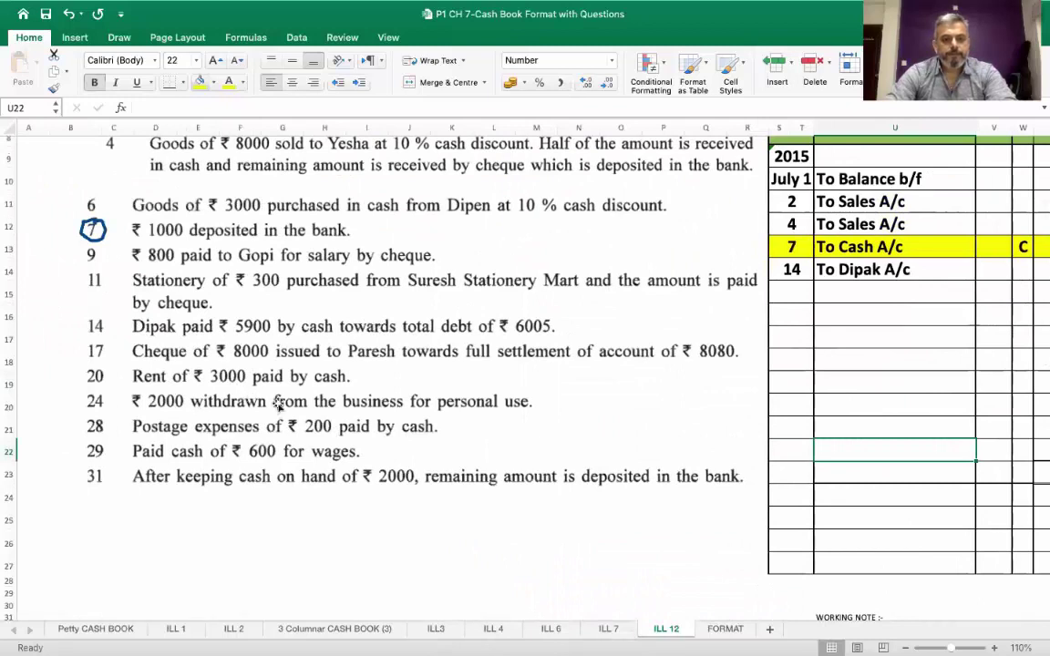
scroll(278, 405, "right", 10)
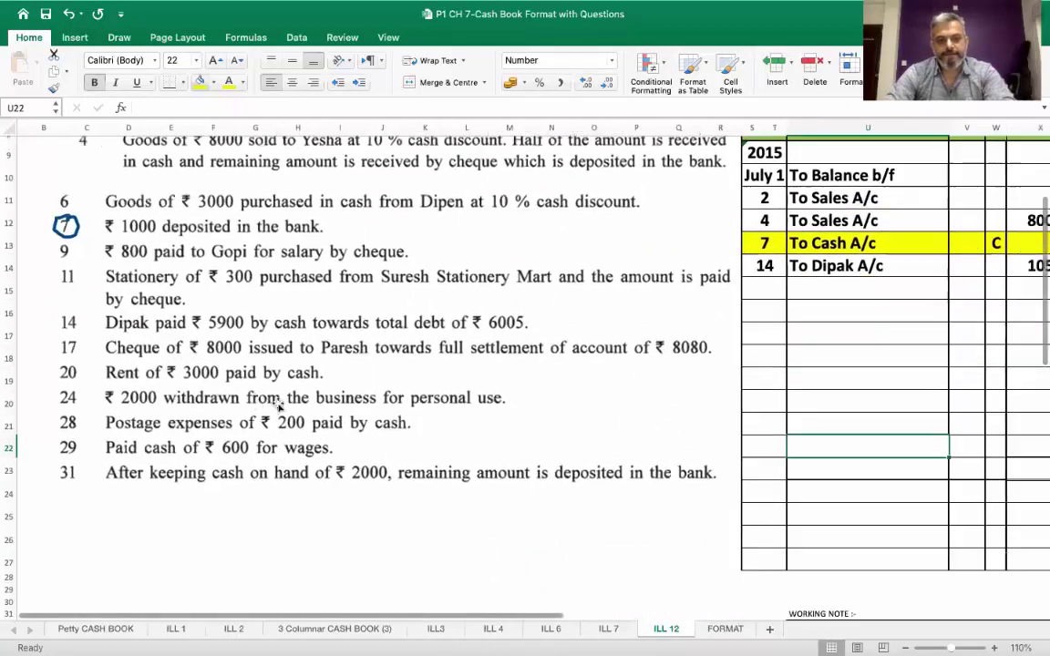
scroll(277, 405, "left", 5)
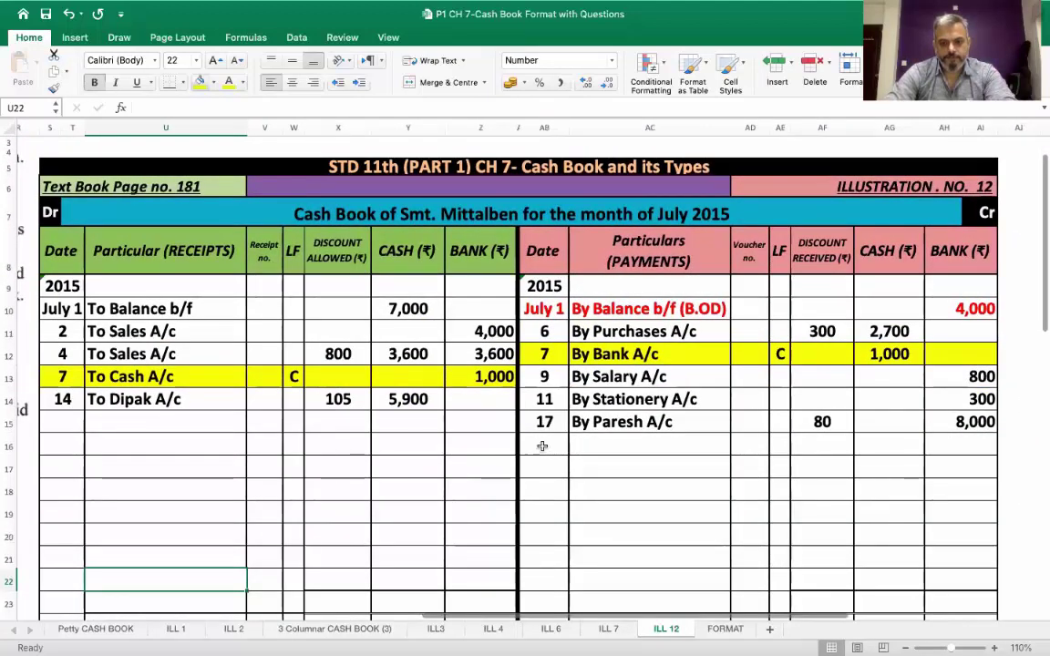
left_click(545, 446)
type("20")
key("Tab")
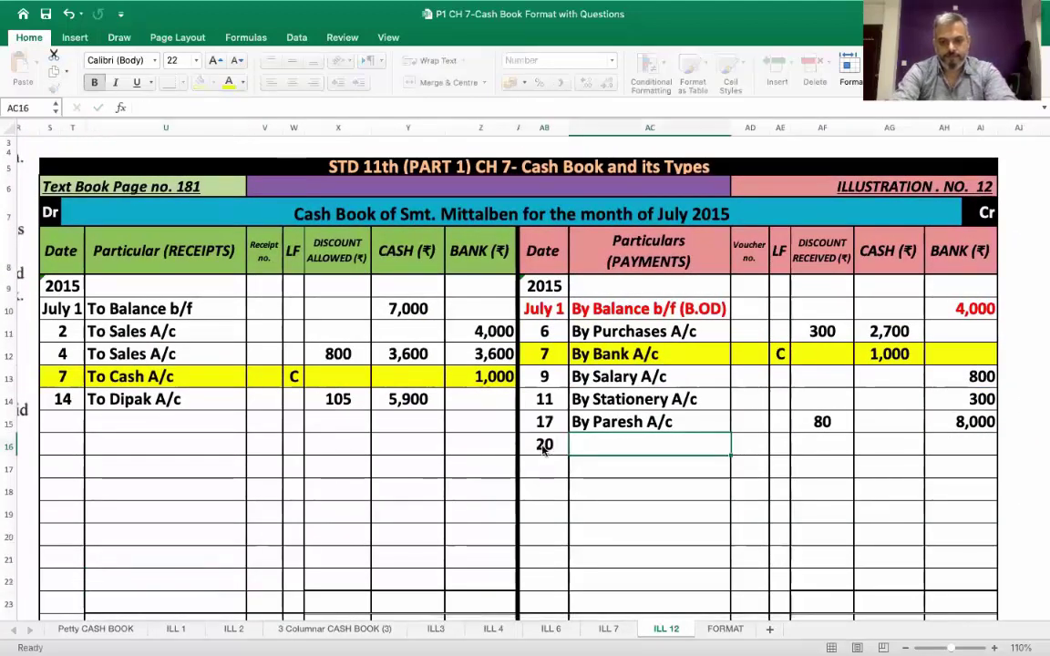
Step: Complete the July 20 payment with the particulars By Rent A/c and 3,000 in the cash column
type("By Rent ")
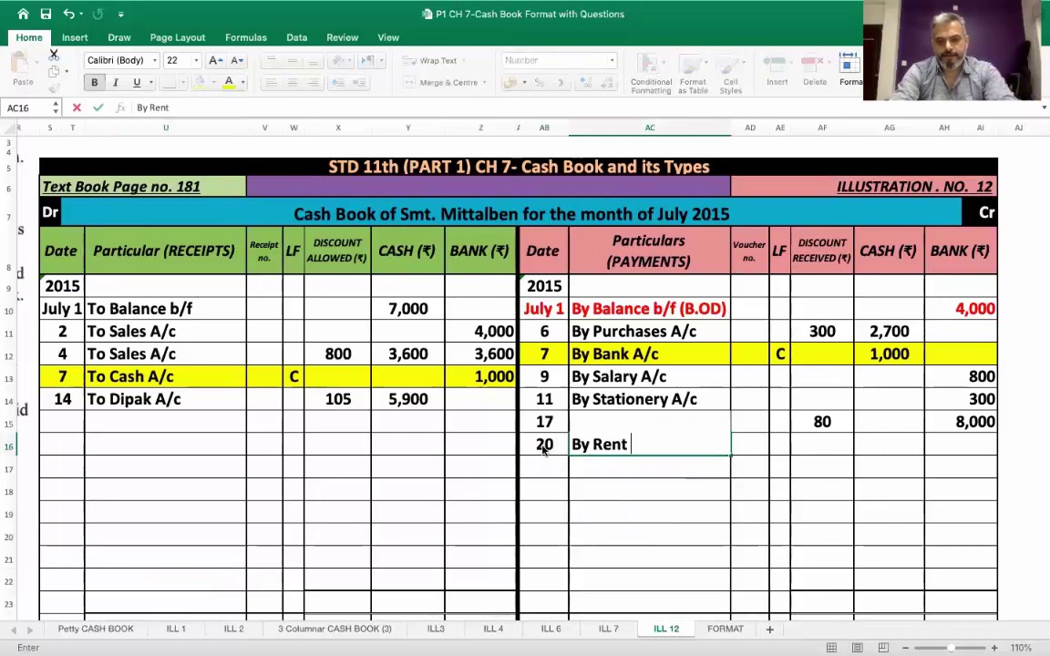
type("A/c")
key("Tab")
key("Tab")
key("Tab")
key("Tab")
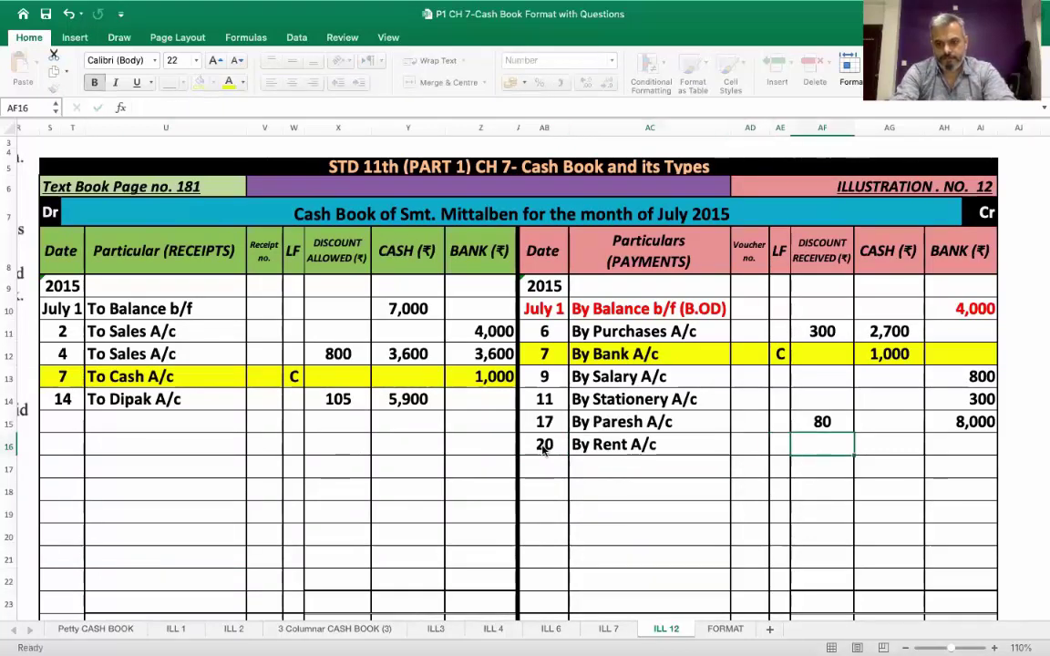
type("3,000")
key("Return")
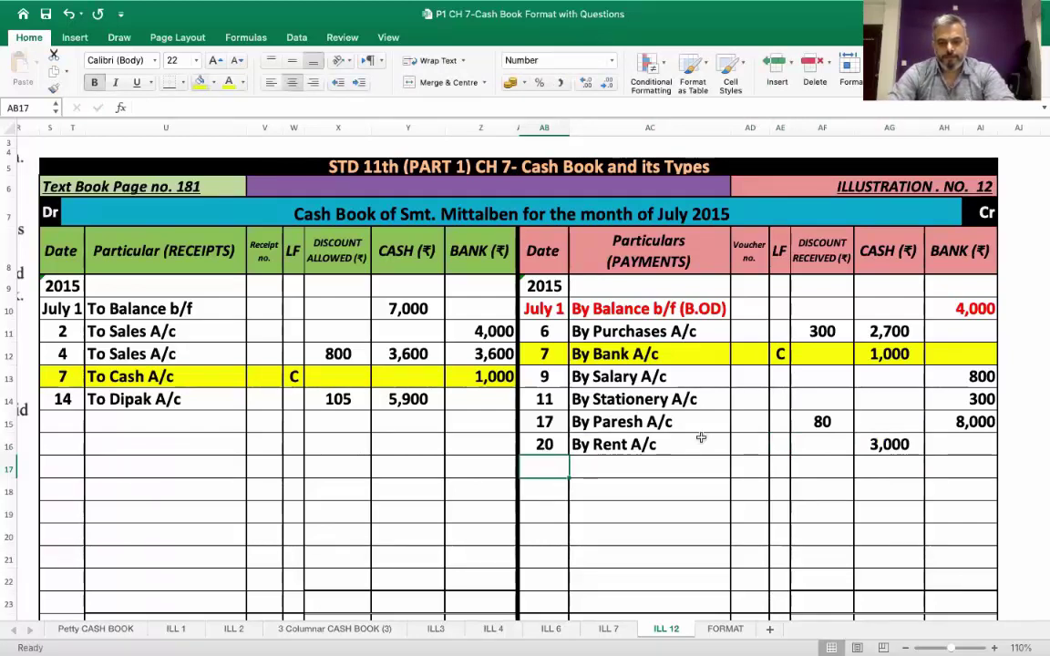
Step: Read the July 24 transaction in Illustration 12 and enter the date 24 with the particulars By Drawings A/c in the next payments row
scroll(701, 438, "left", 10)
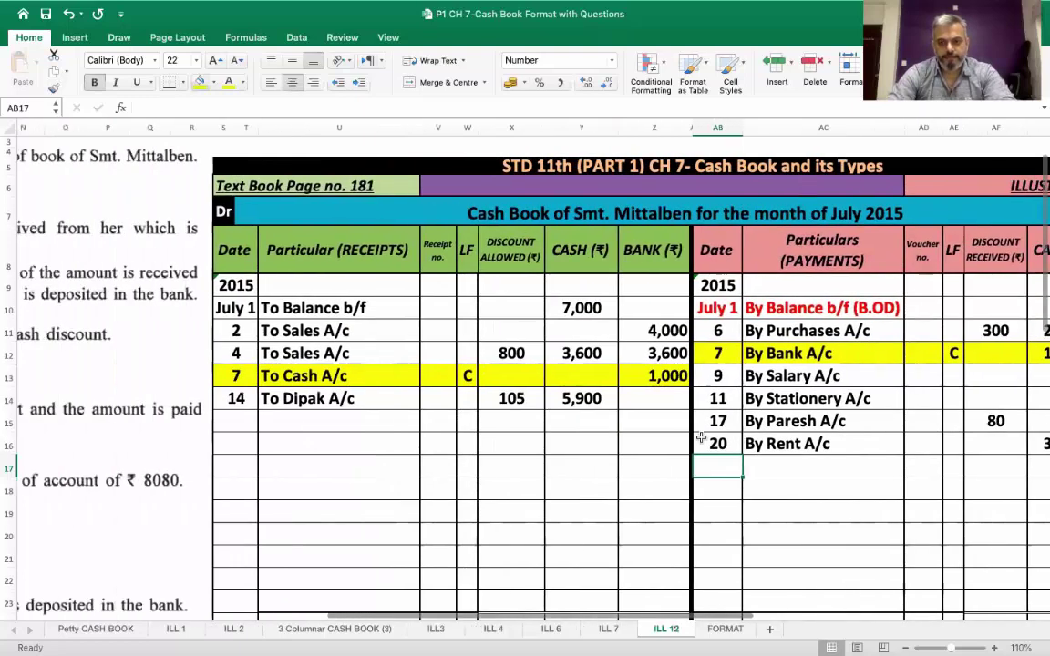
scroll(701, 438, "left", 3)
scroll(701, 438, "down", 2)
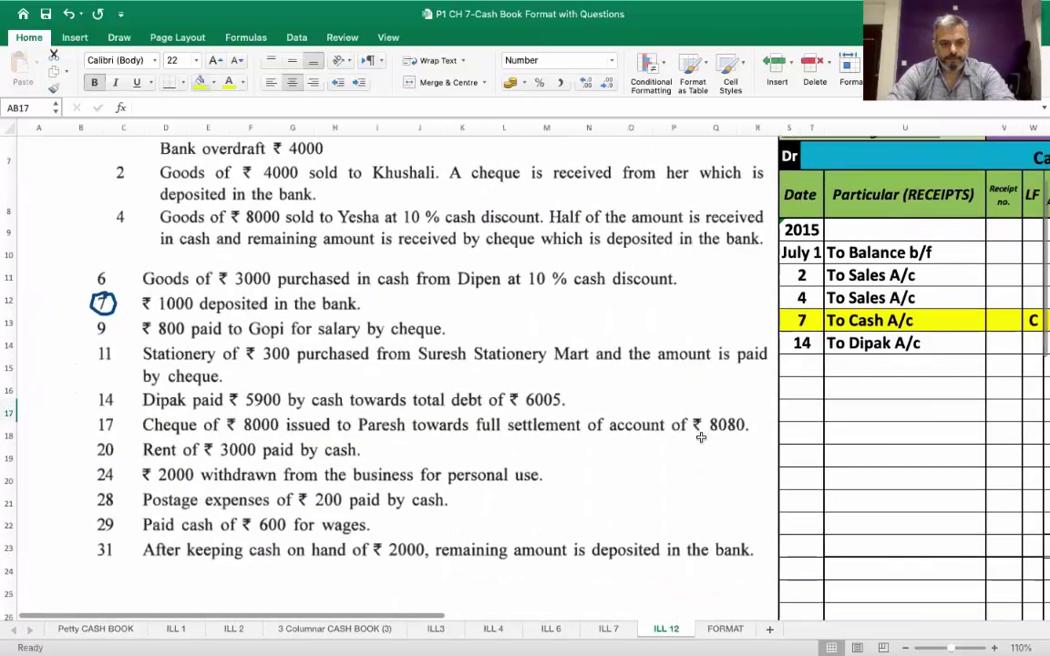
key("ctrl+c")
scroll(638, 455, "down", 5)
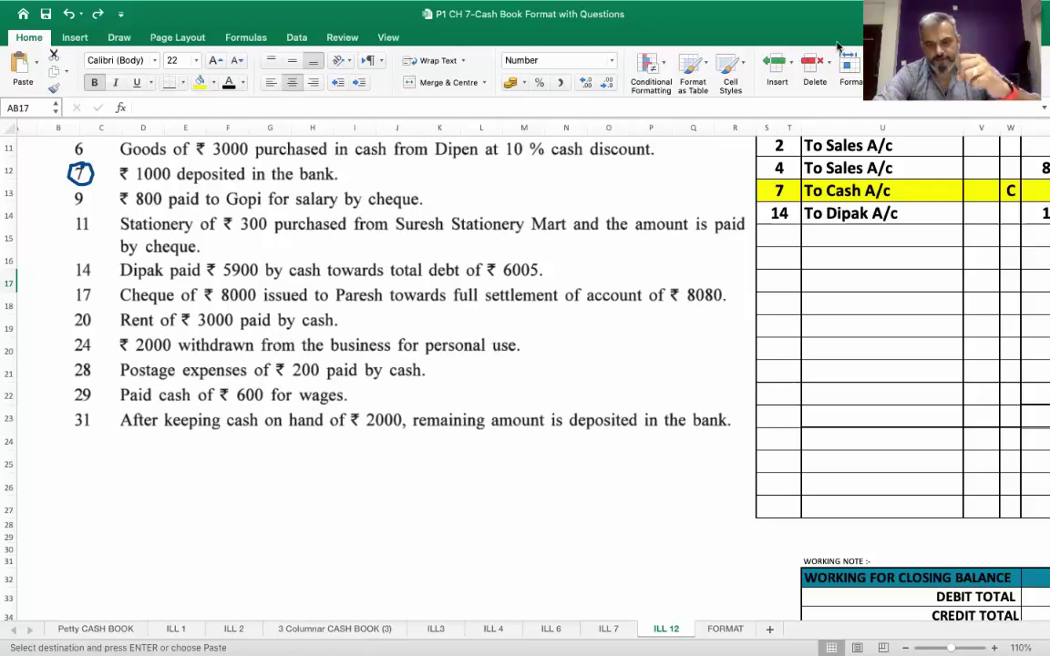
mouse_move(838, 7)
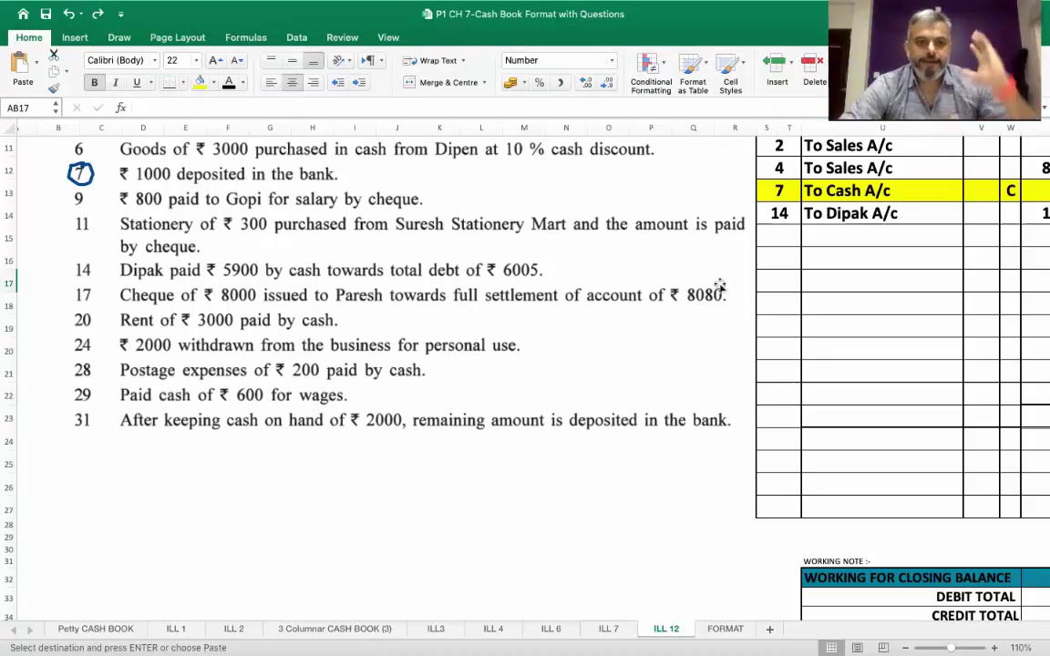
scroll(718, 287, "right", 10)
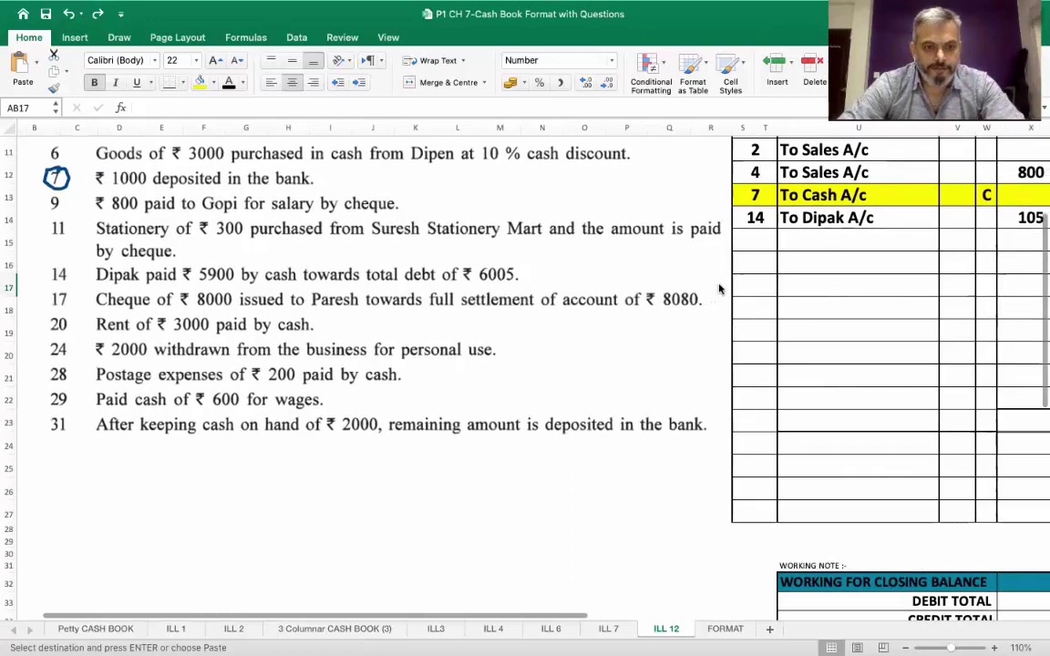
scroll(719, 287, "up", 3)
scroll(719, 287, "left", 4)
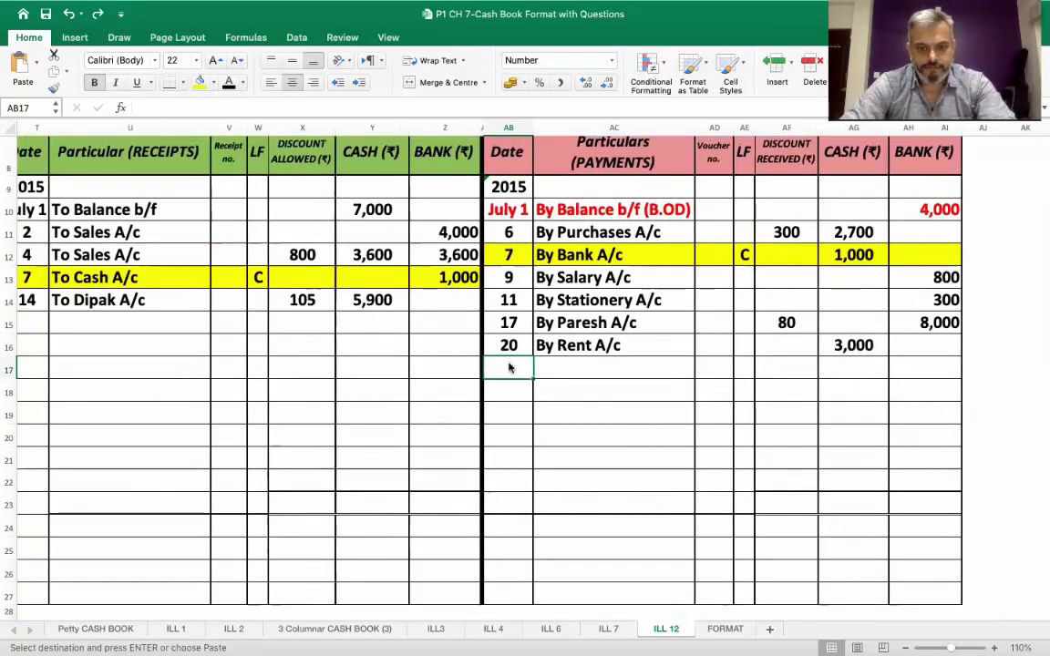
type("24")
key("Tab")
type("B")
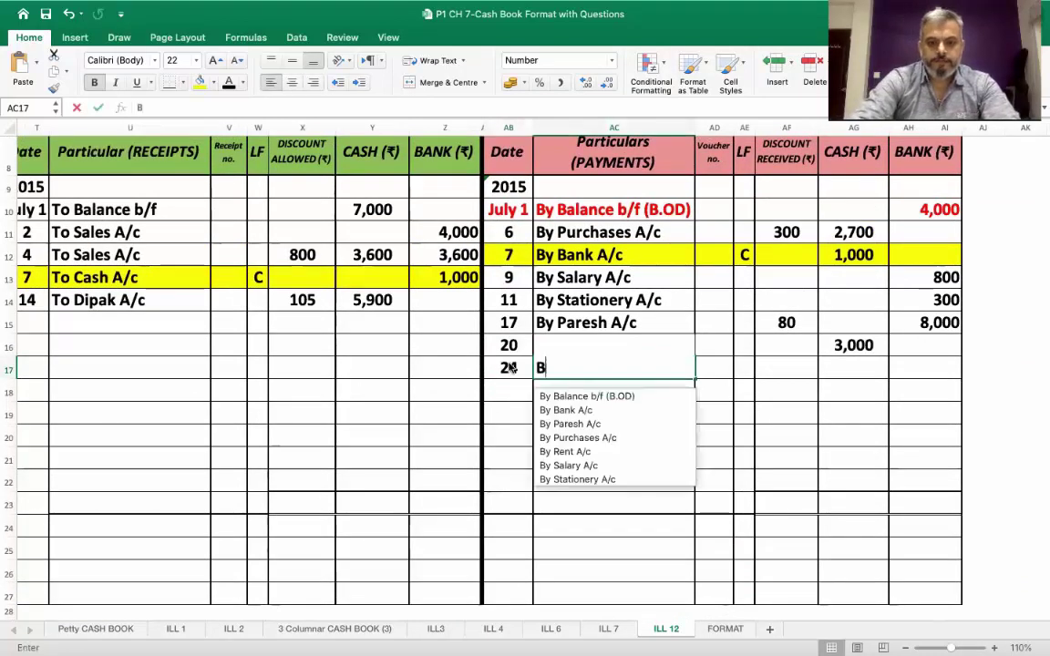
type("y Drawings ")
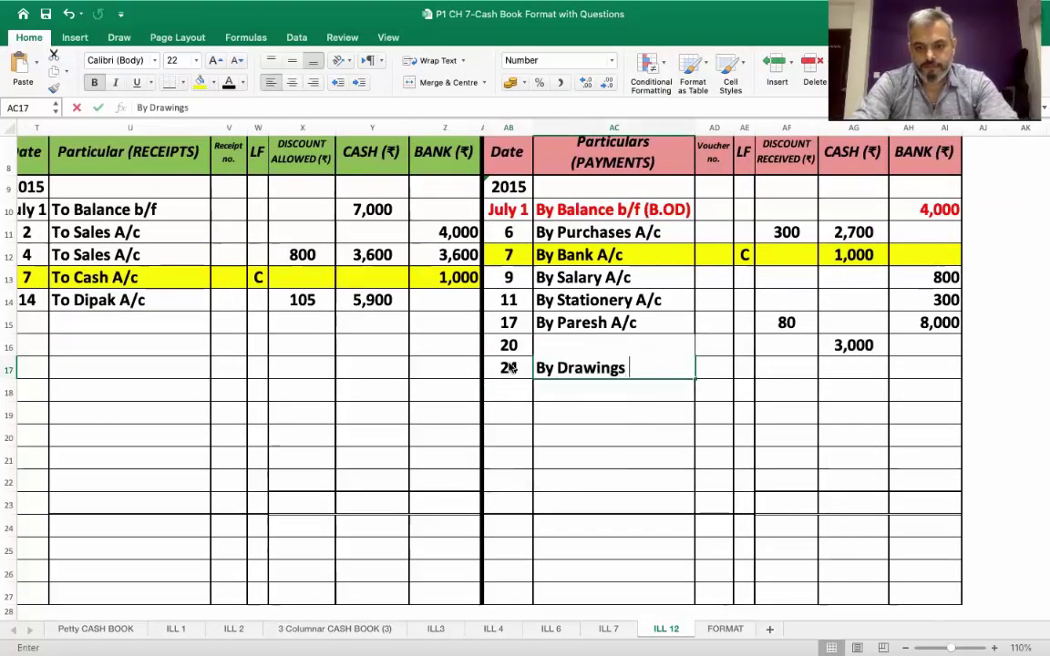
type("A/c")
Step: Enter 2,000 in the cash column of the July 24 drawings payment
key("Tab")
key("Tab")
key("Tab")
key("Tab")
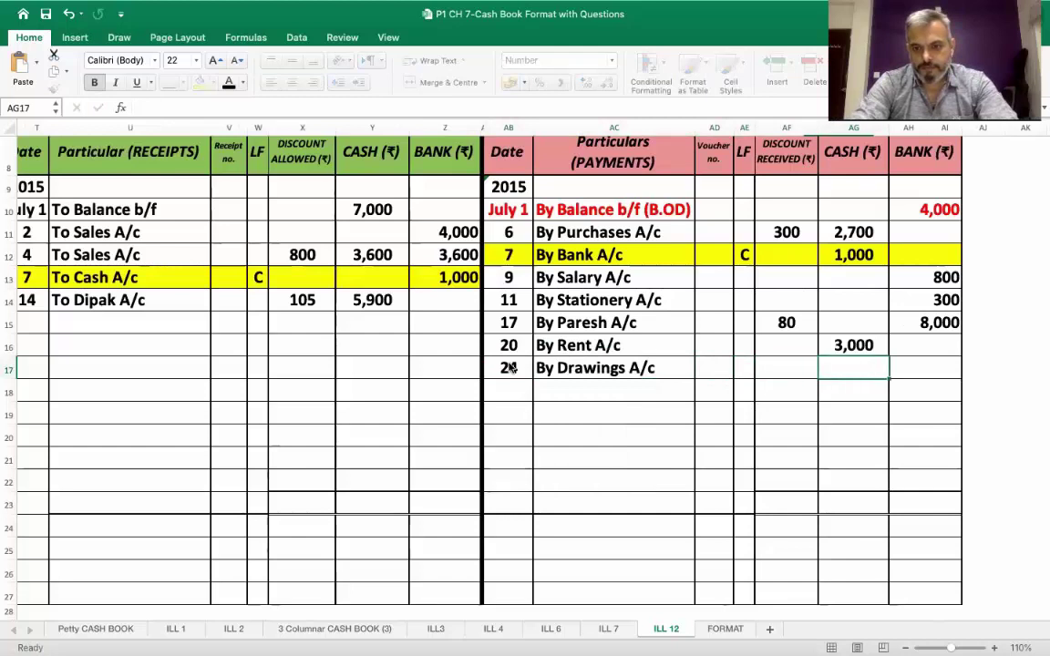
type("2,000")
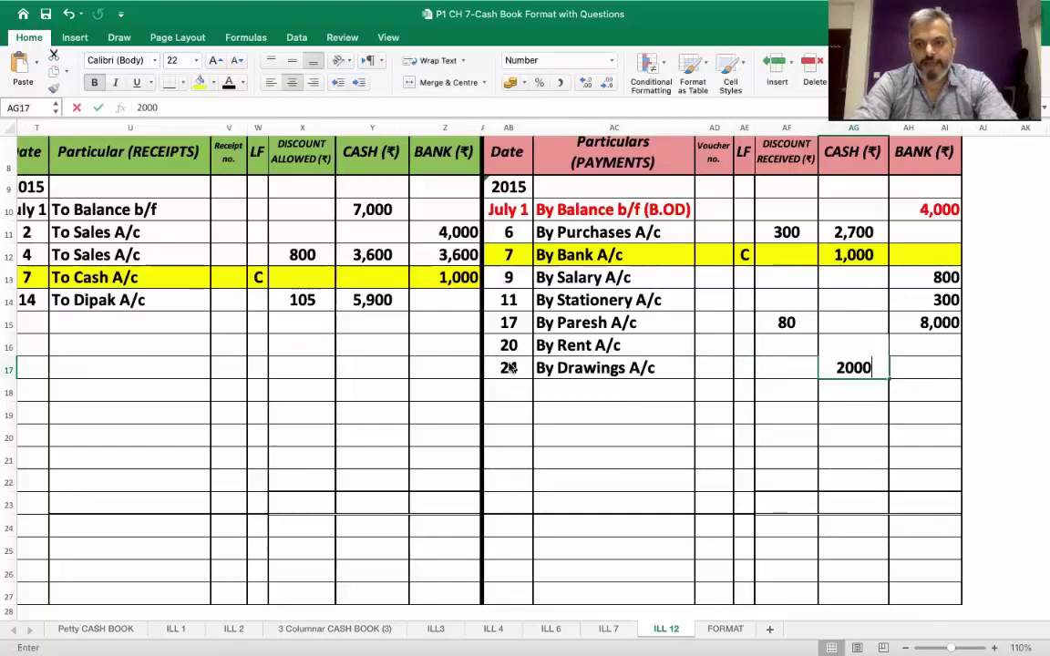
key("Return")
Step: Read the July 28 transaction in Illustration 12 and enter the date 28 with By Postage Exp A/c in the next payments row
scroll(510, 364, "up", 3)
scroll(511, 366, "down", 2)
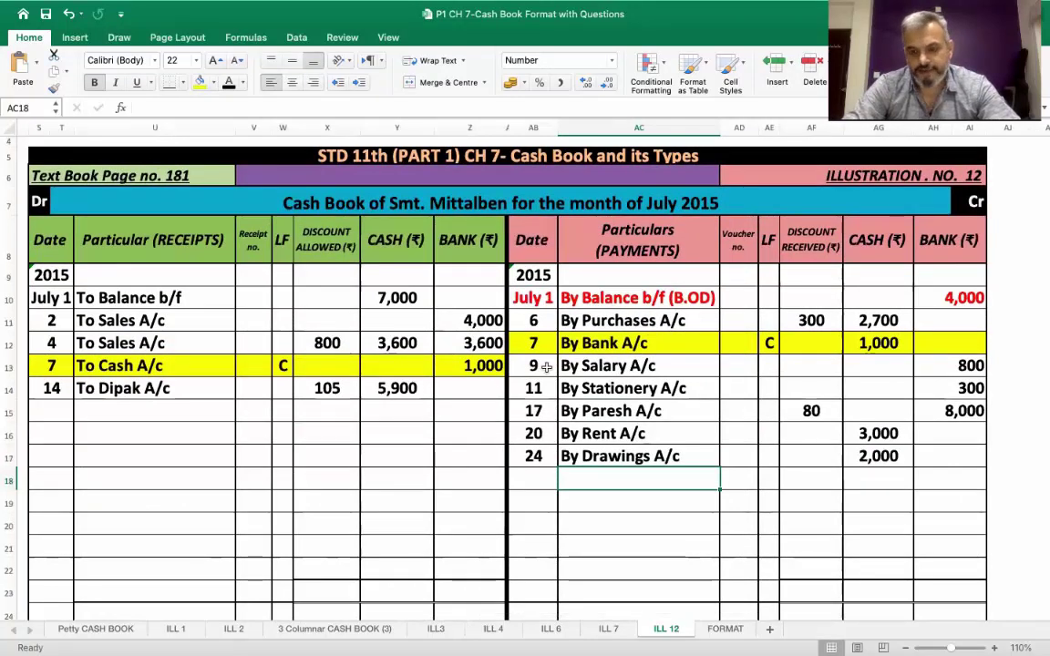
scroll(546, 366, "left", 2)
scroll(547, 367, "left", 10)
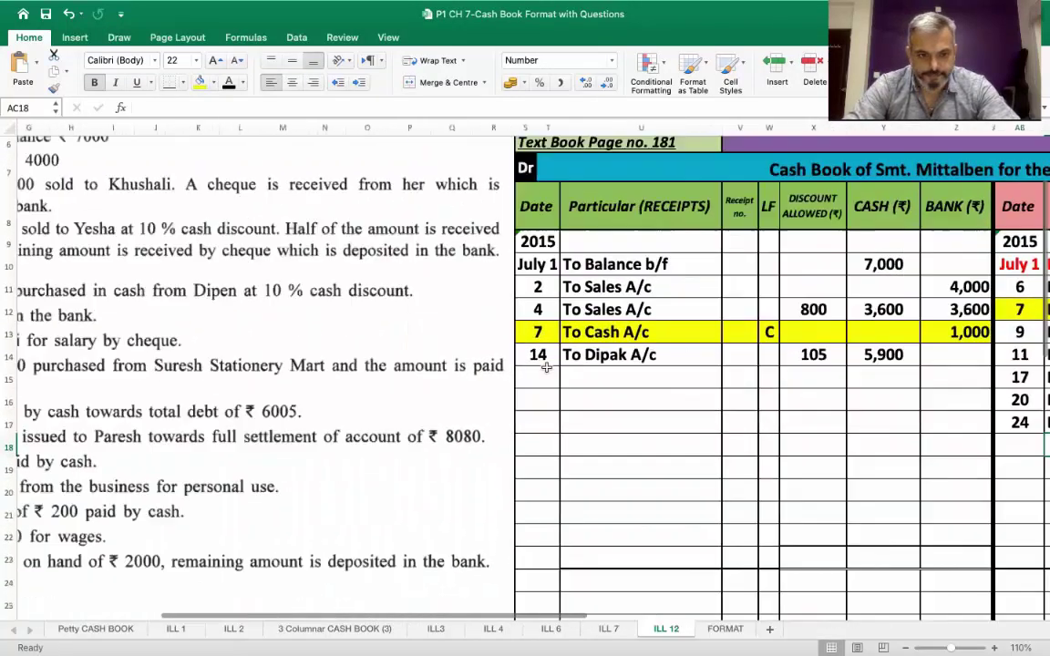
scroll(510, 401, "down", 2)
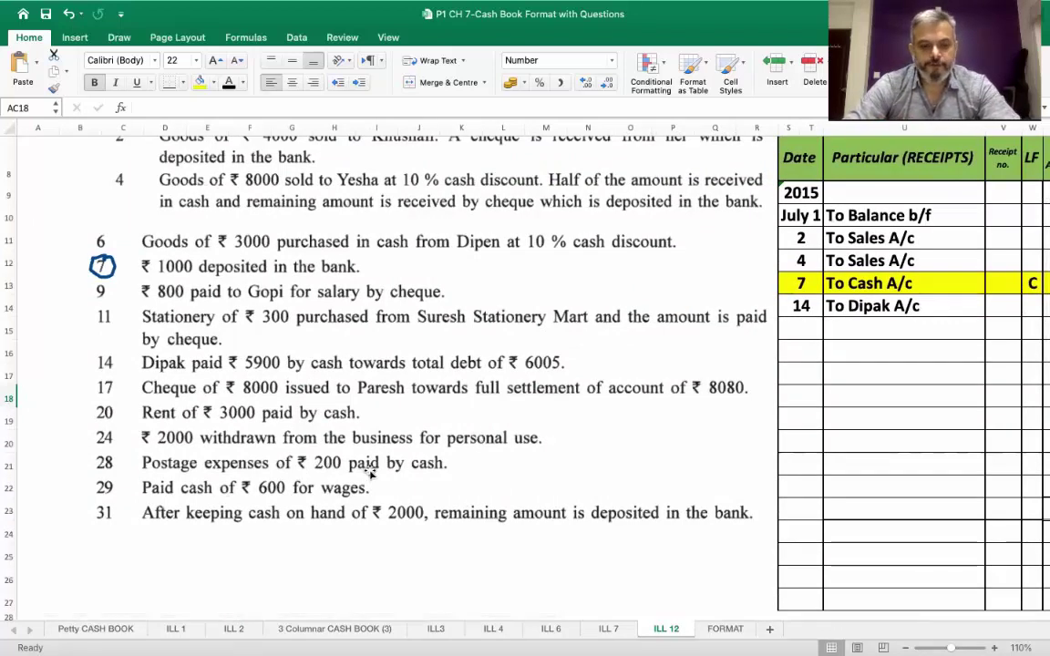
scroll(369, 471, "right", 1)
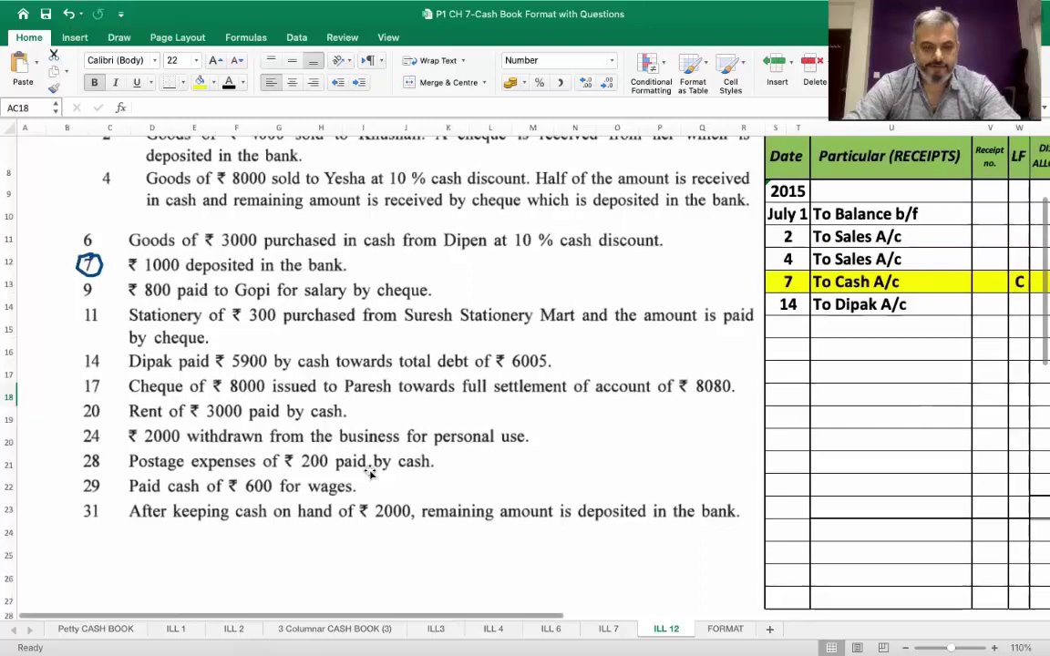
scroll(369, 471, "right", 10)
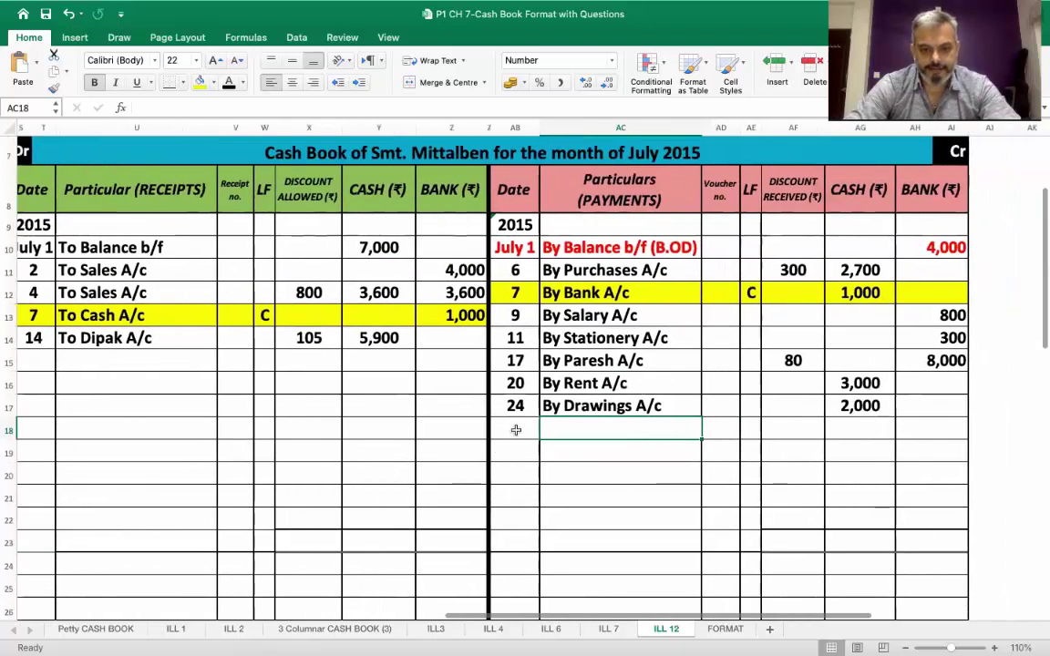
left_click(515, 428)
type("28")
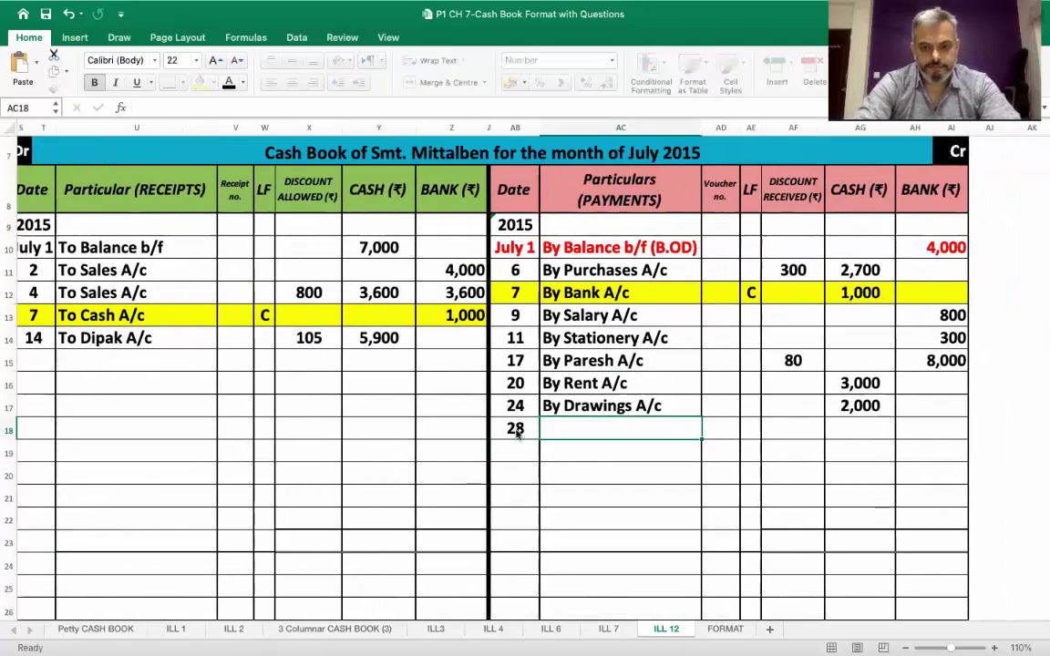
key("Tab")
type("By Postage Exp A")
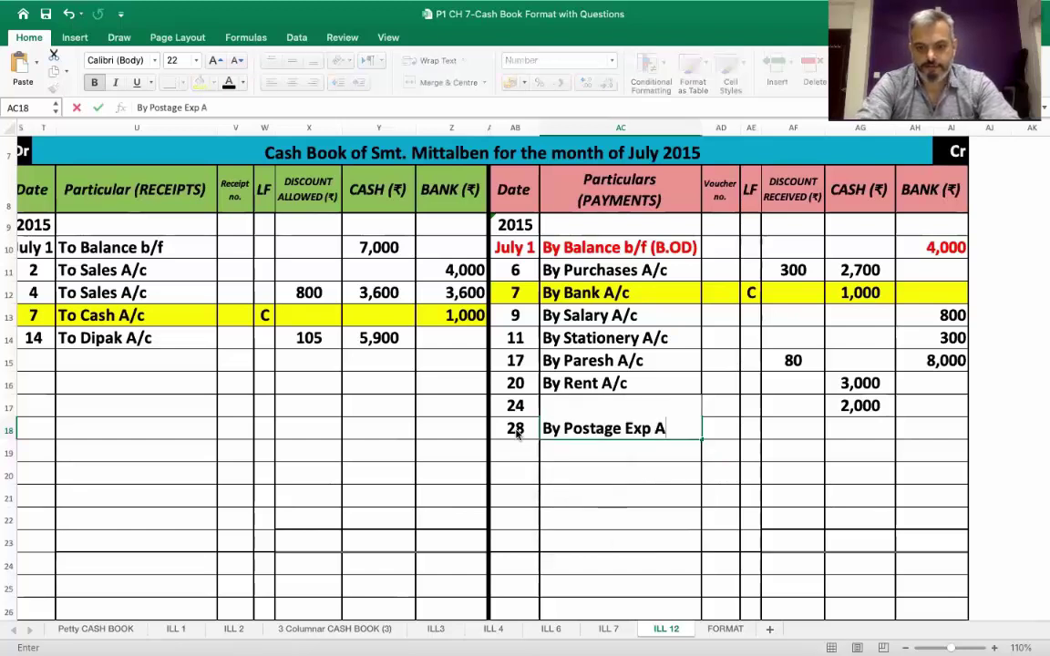
type("/c")
Step: Enter 200 in the cash column of the July 28 postage payment
key("Tab")
key("Tab")
key("Tab")
key("Tab")
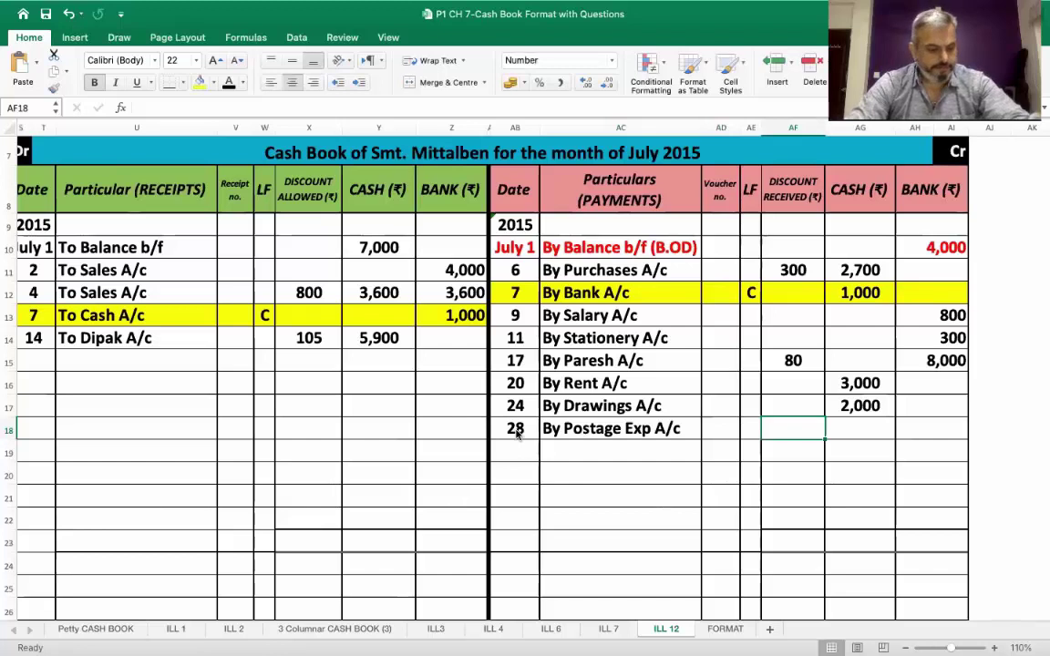
type("200")
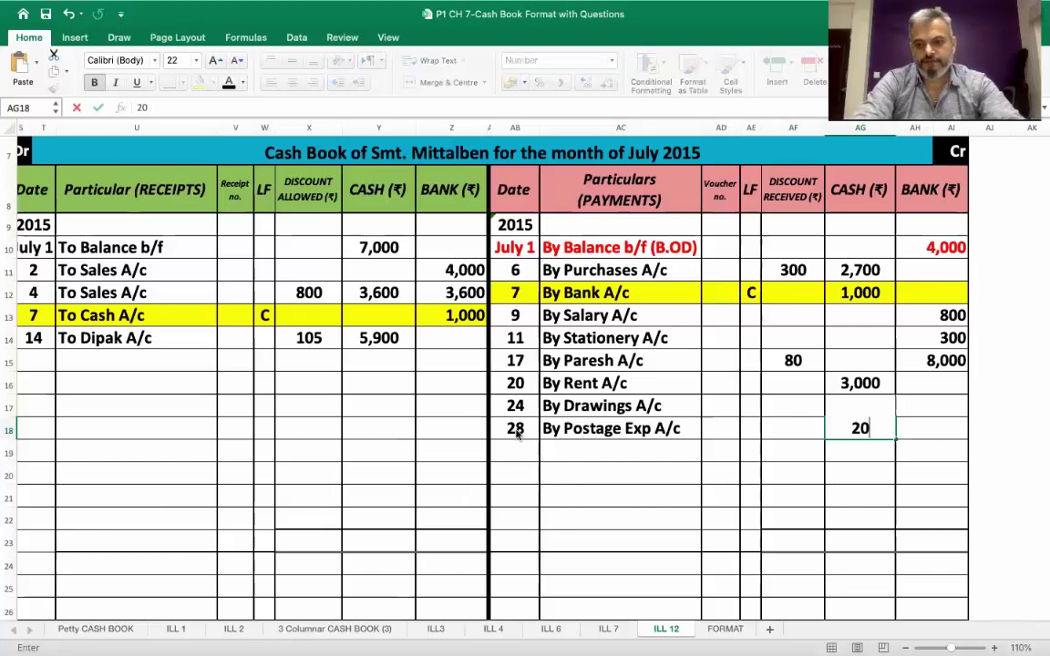
key("Return")
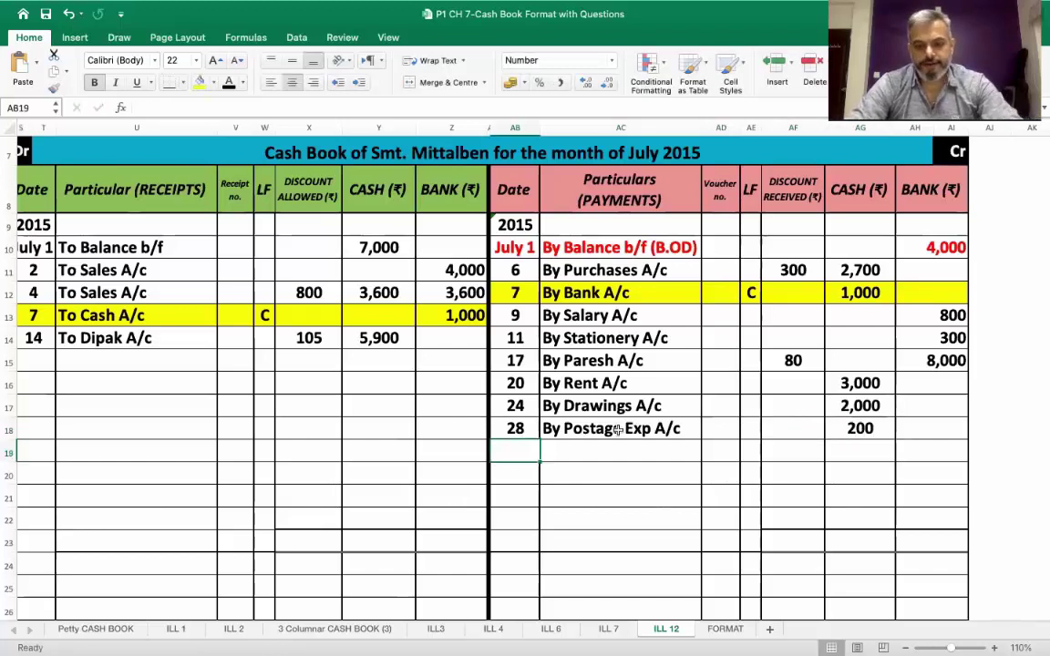
Step: Post the July 29 transaction from Illustration 12 as a payment, By Wages A/c, with 600 in the cash column
scroll(617, 430, "left", 15)
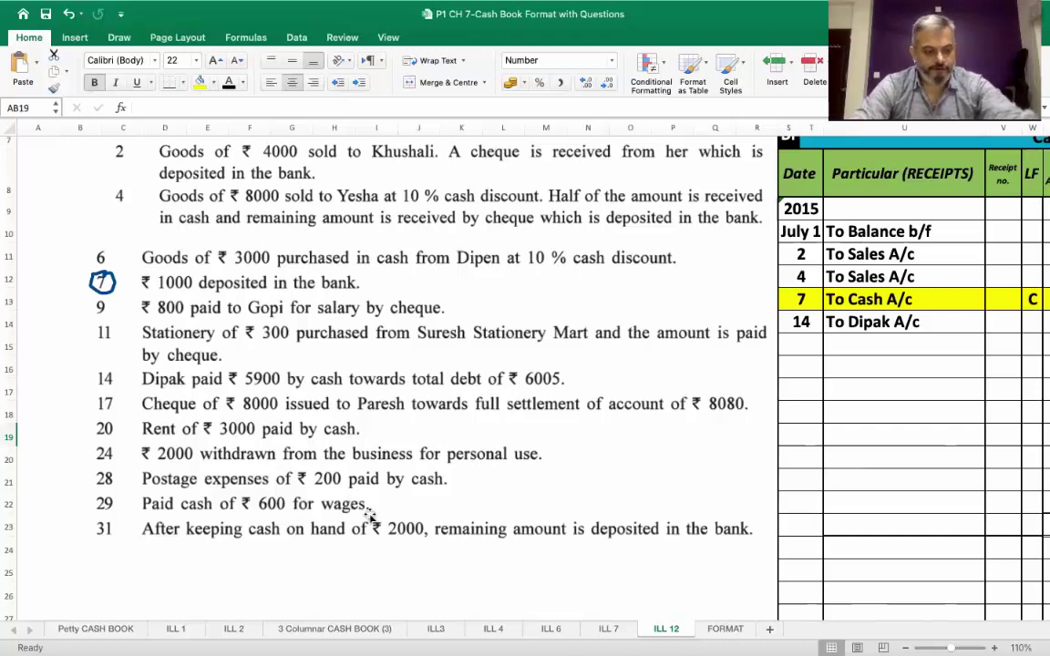
scroll(369, 516, "right", 10)
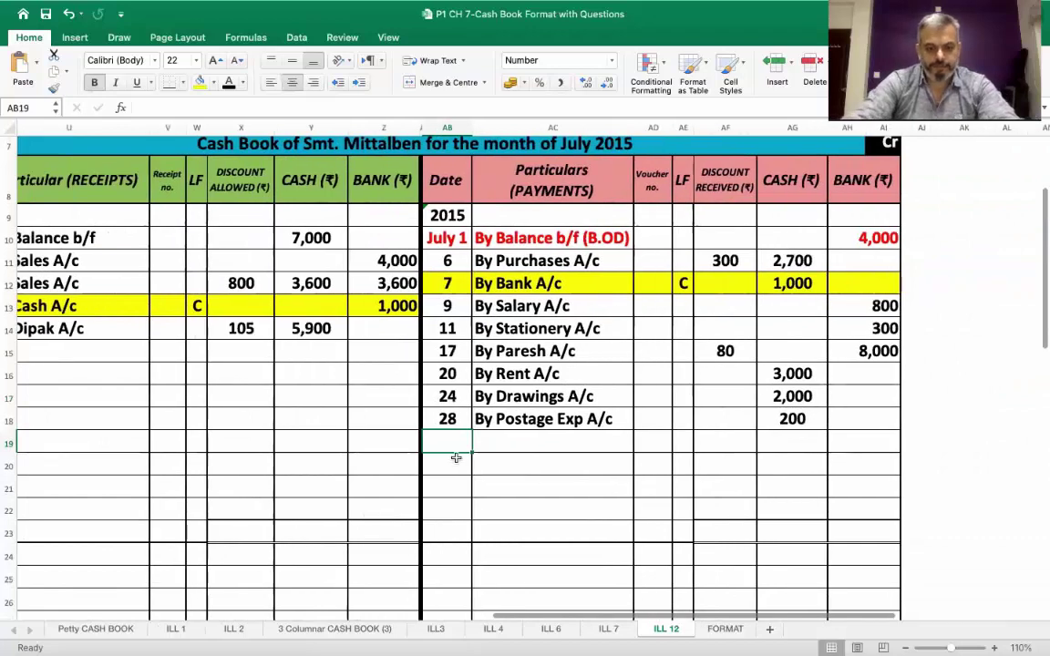
type("29")
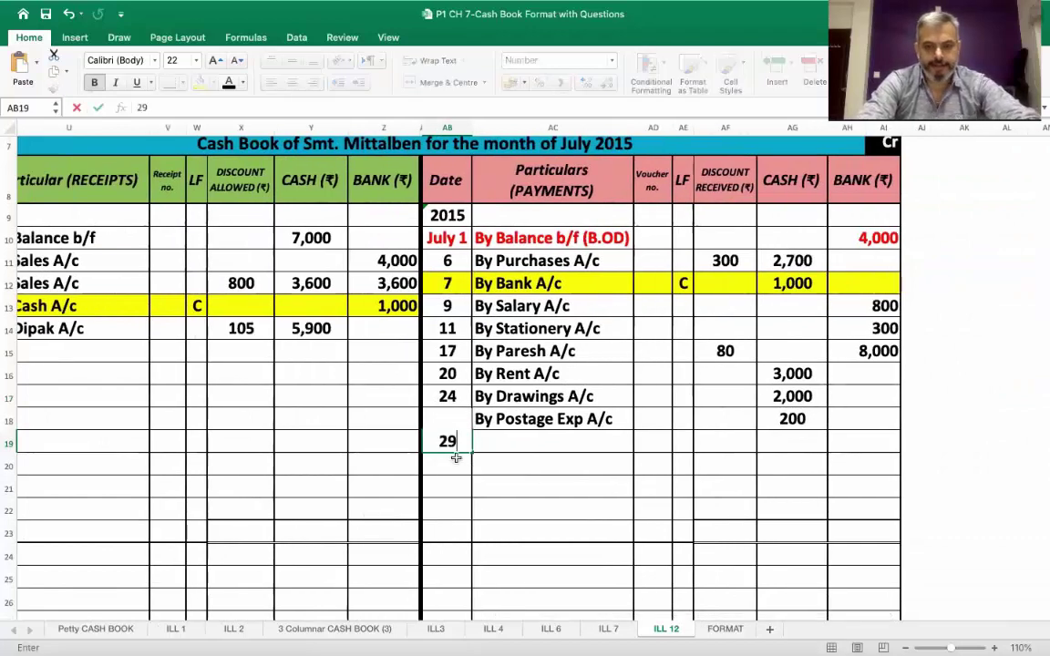
key("Tab")
type("By Wages A/c")
key("Tab")
key("Tab")
key("Tab")
key("Tab")
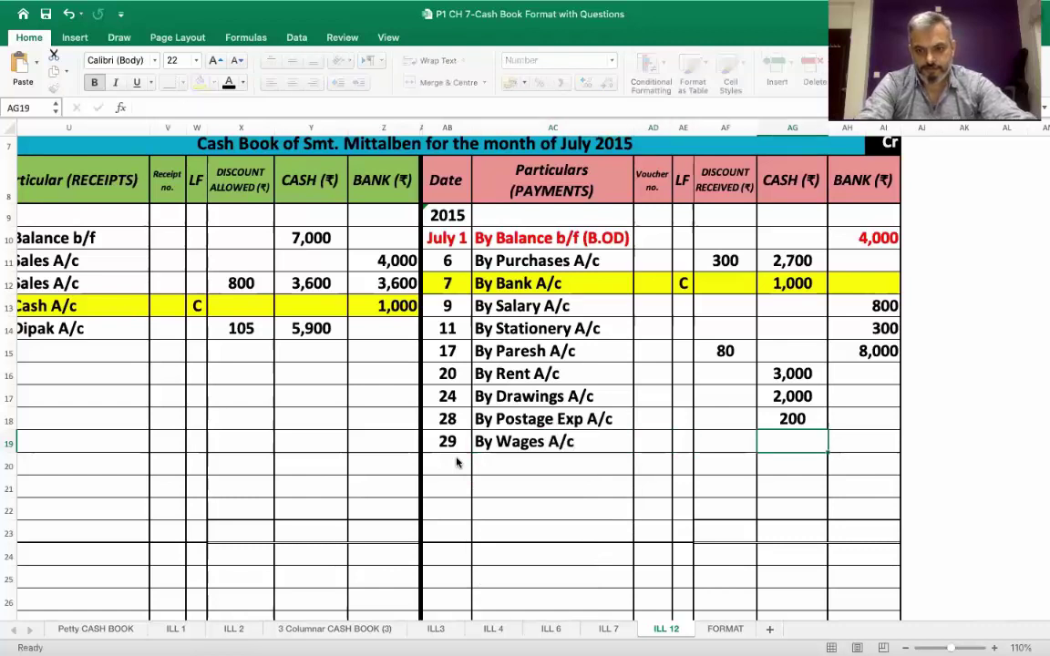
type("600")
key("Return")
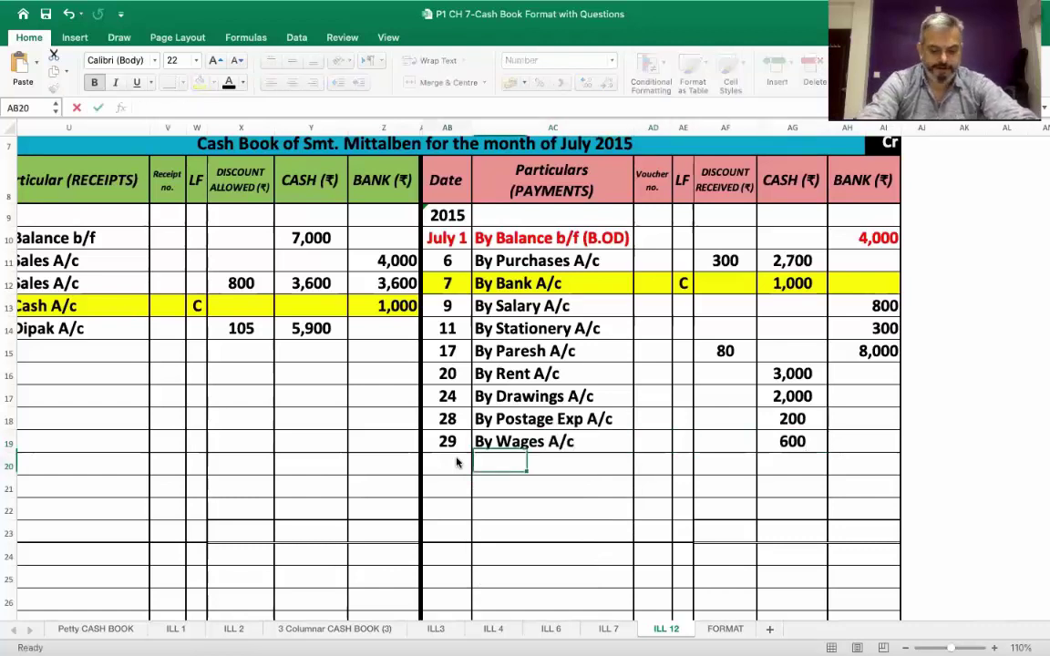
Step: Read the July 31 transaction in Illustration 12 and set the text of the discount allowed total in cell X23 to black
scroll(655, 460, "left", 15)
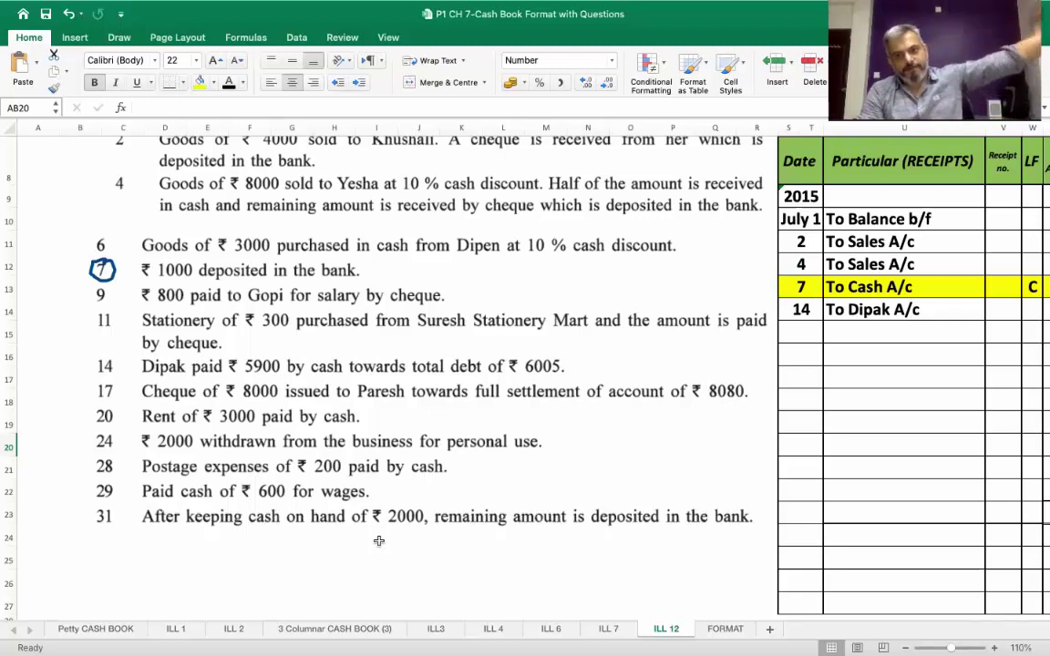
scroll(379, 540, "right", 10)
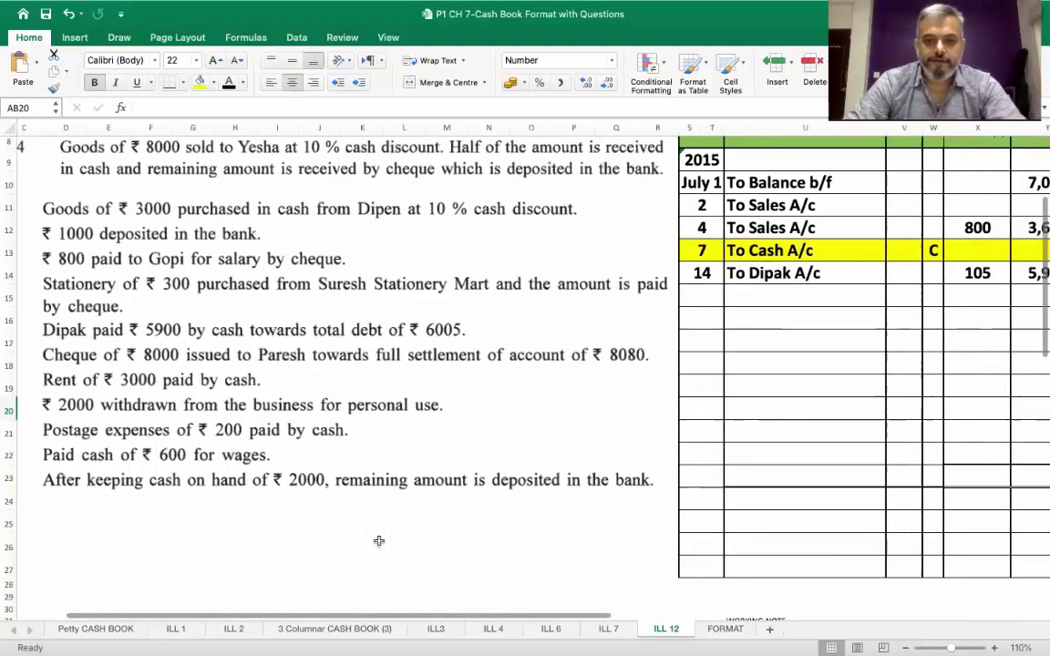
scroll(379, 540, "up", 3)
scroll(379, 540, "down", 3)
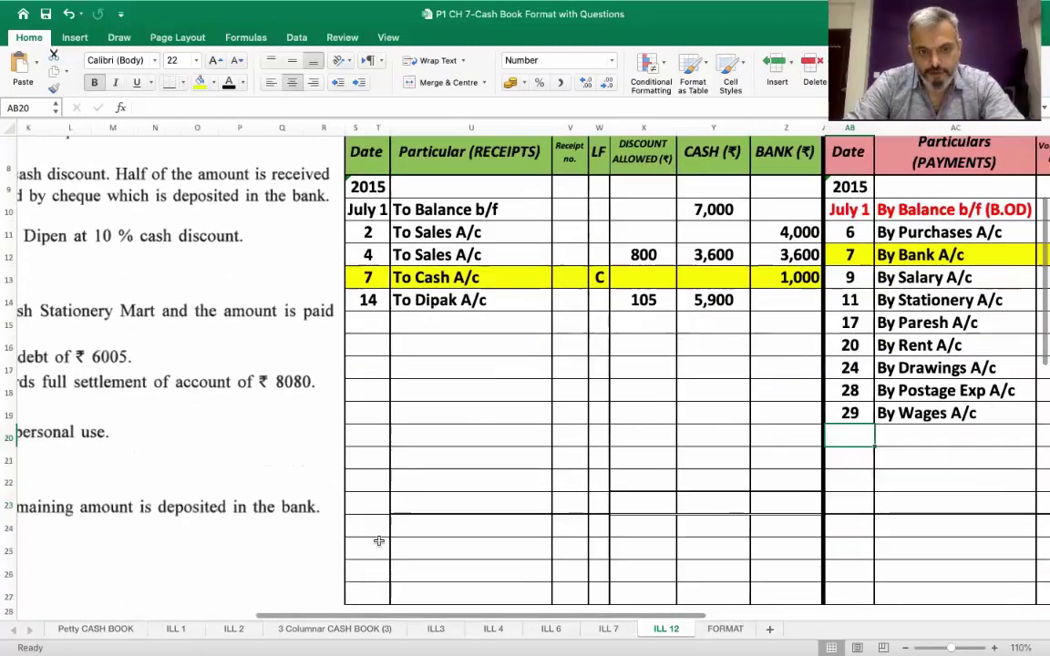
scroll(379, 541, "up", 1)
scroll(379, 541, "right", 3)
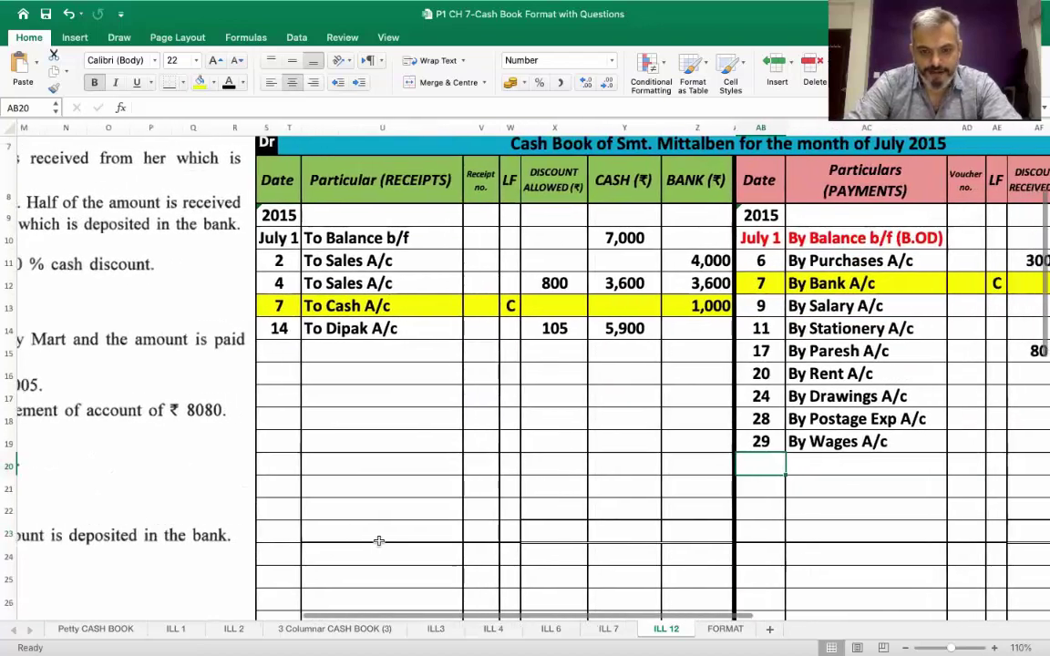
left_click(547, 534)
scroll(545, 536, "right", 3)
scroll(547, 538, "up", 3)
scroll(547, 538, "right", 1)
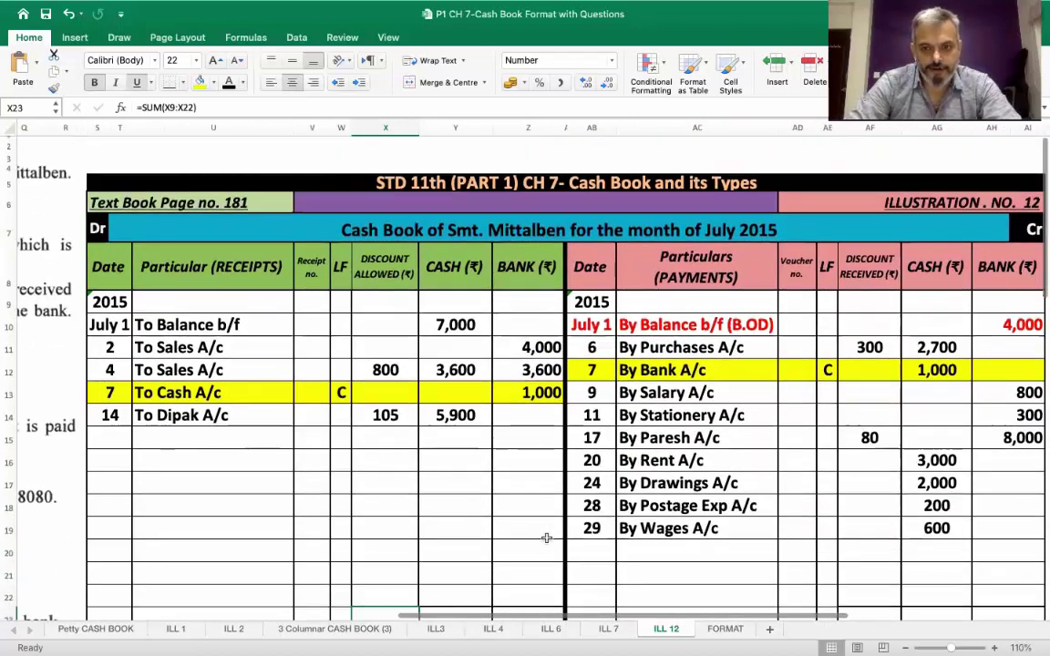
scroll(546, 538, "down", 2)
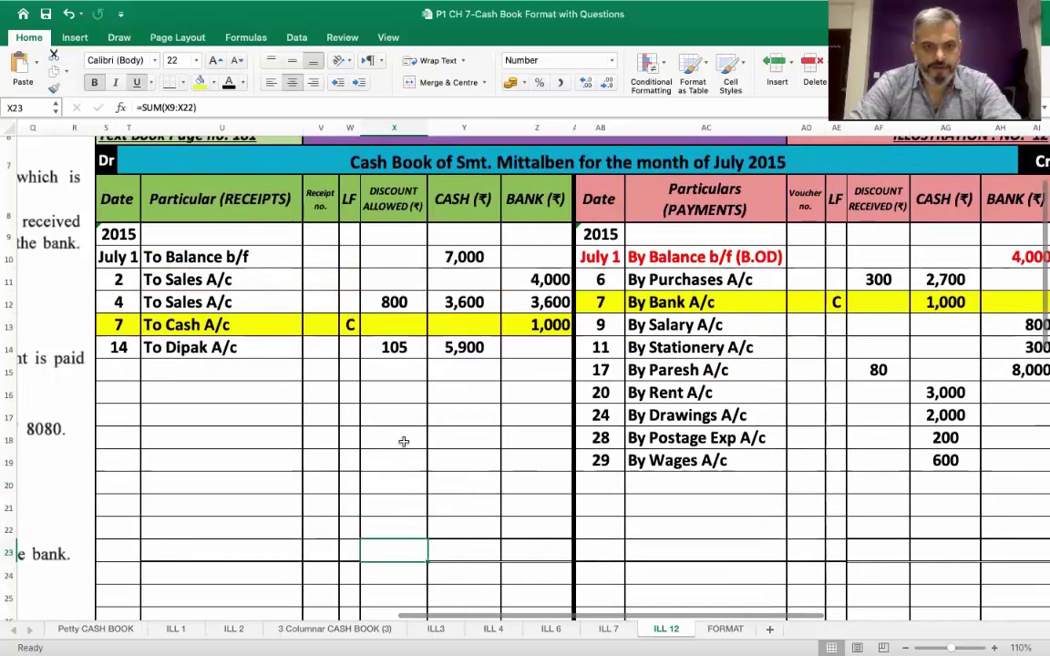
left_click(229, 83)
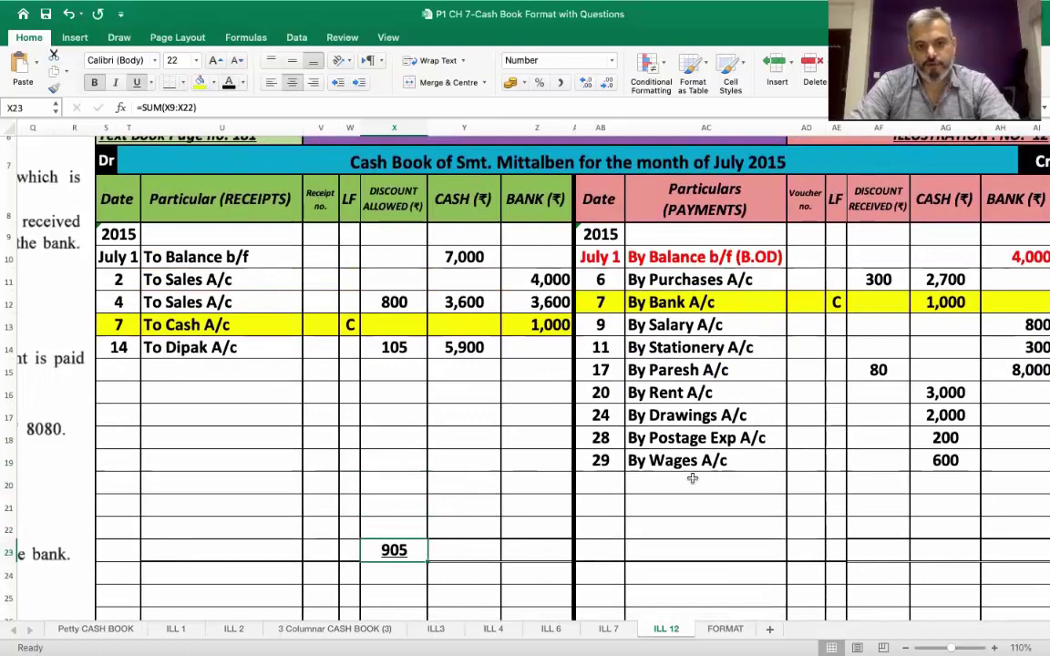
Step: Set the text of the discount received total in cell AF23 to black
scroll(693, 478, "down", 2)
scroll(693, 478, "right", 2)
scroll(692, 478, "up", 3)
scroll(693, 477, "left", 2)
scroll(693, 477, "up", 1)
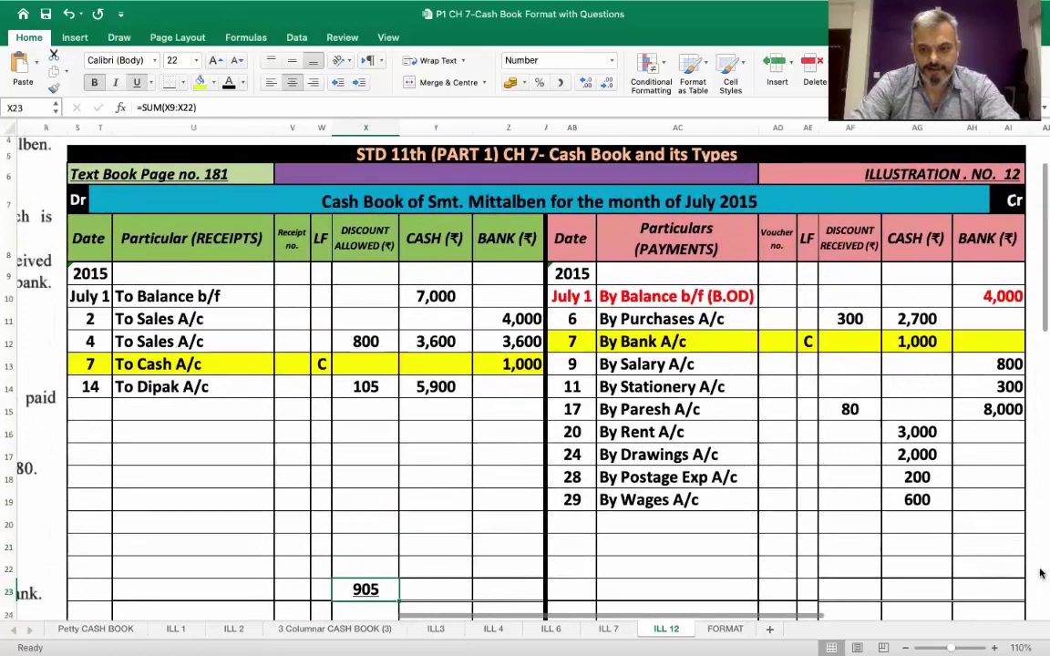
left_click(850, 589)
left_click(228, 83)
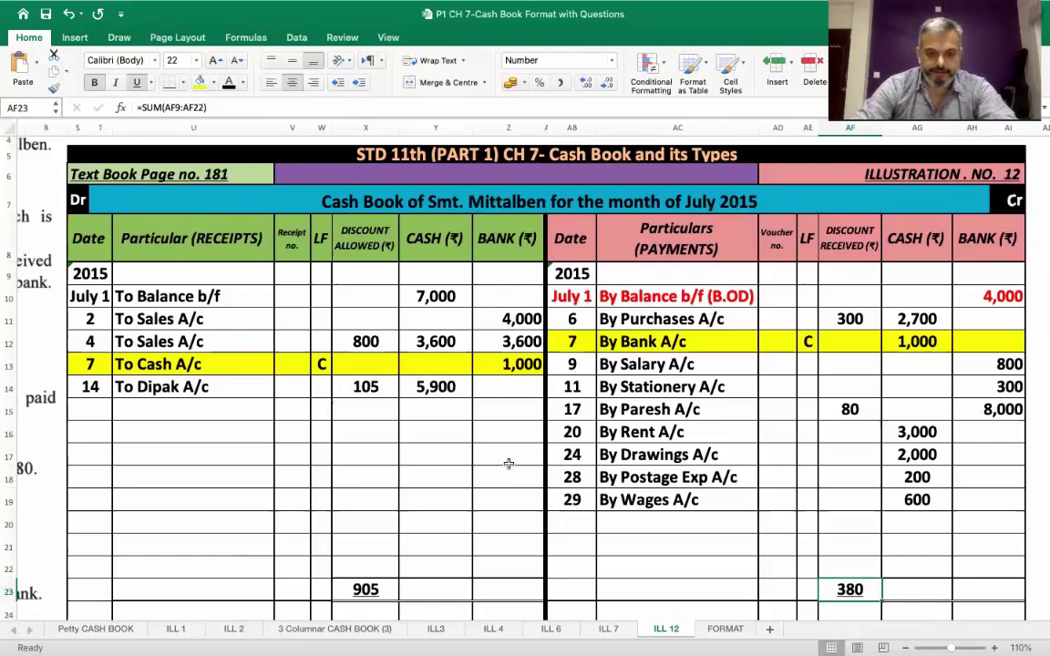
Step: Enlarge the WORKING NOTE label above the closing balance table to font size 18
scroll(508, 464, "down", 5)
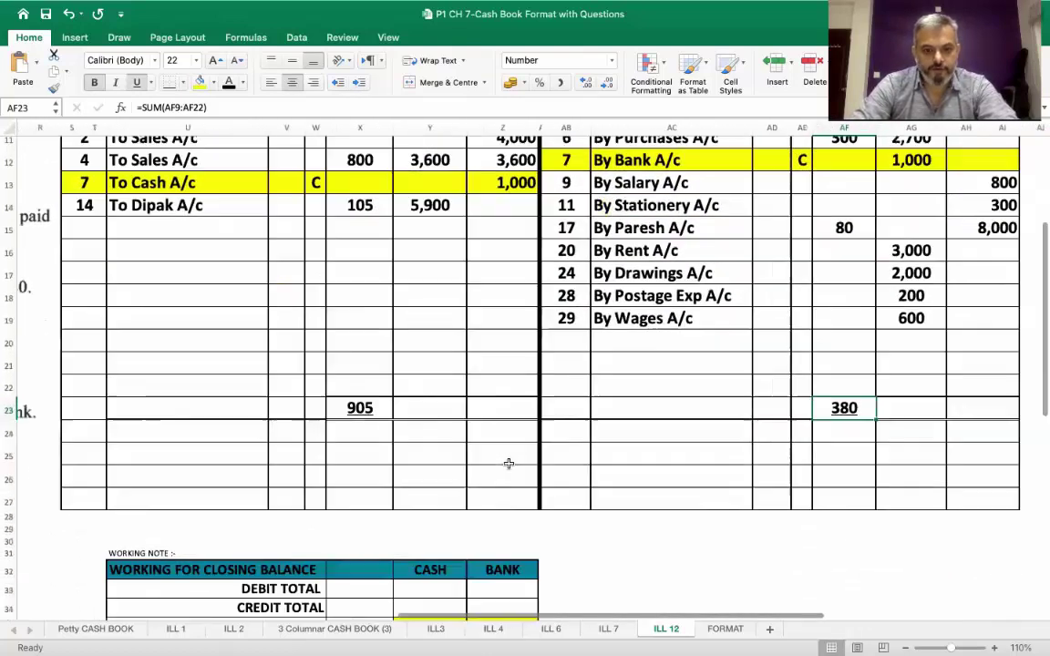
left_click(137, 483)
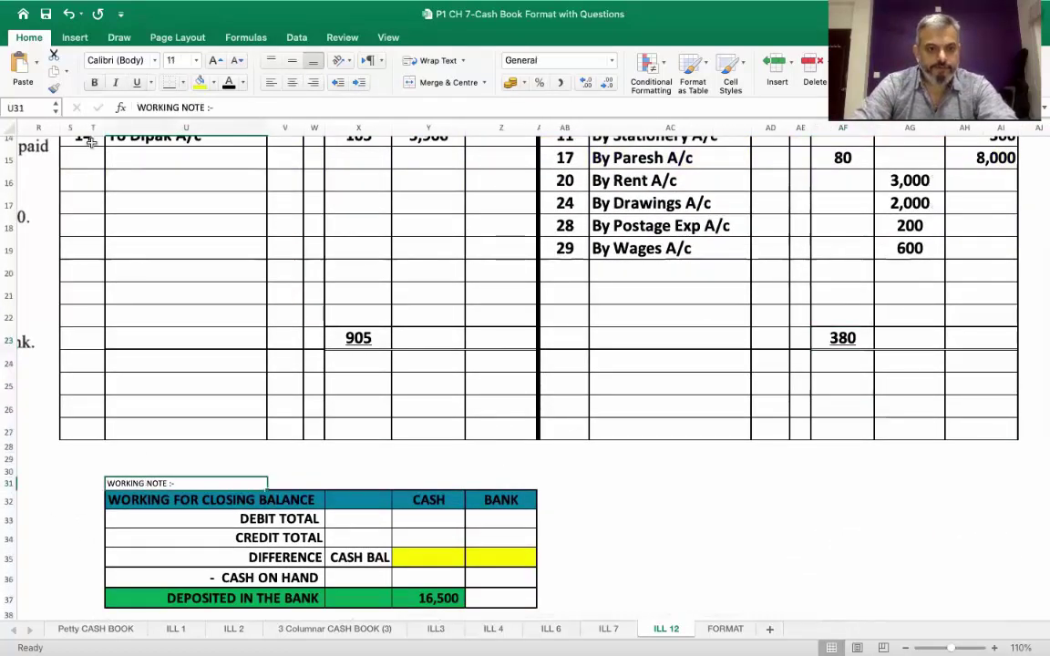
left_click(215, 60)
left_click(215, 60)
left_click(215, 60)
left_click(215, 60)
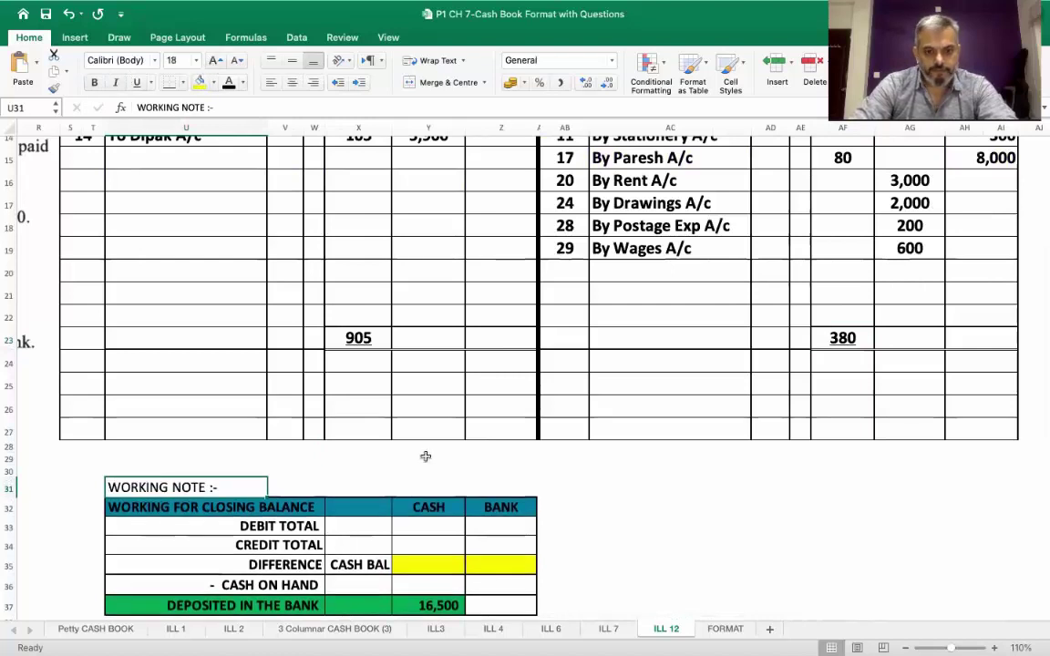
Step: Set the text of the cash debit total in working note cell Y33 to black
left_click(421, 522)
scroll(422, 522, "down", 3)
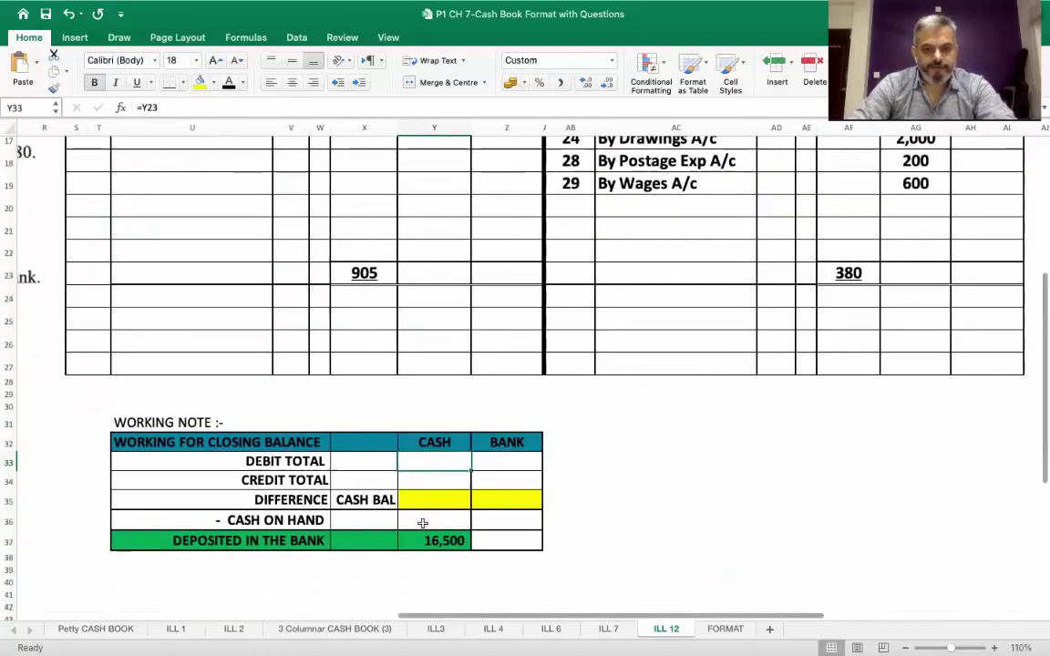
scroll(422, 522, "up", 1)
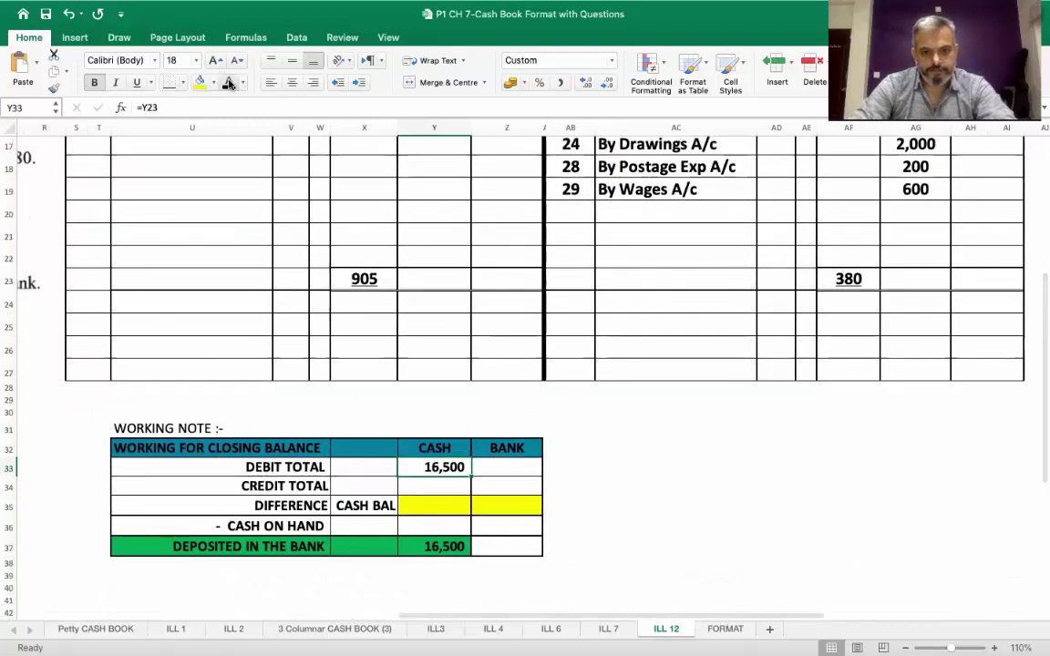
Step: Sum the cash payments posted so far and enter 9500 in black as the cash credit total in working note cell Y34
left_click(438, 484)
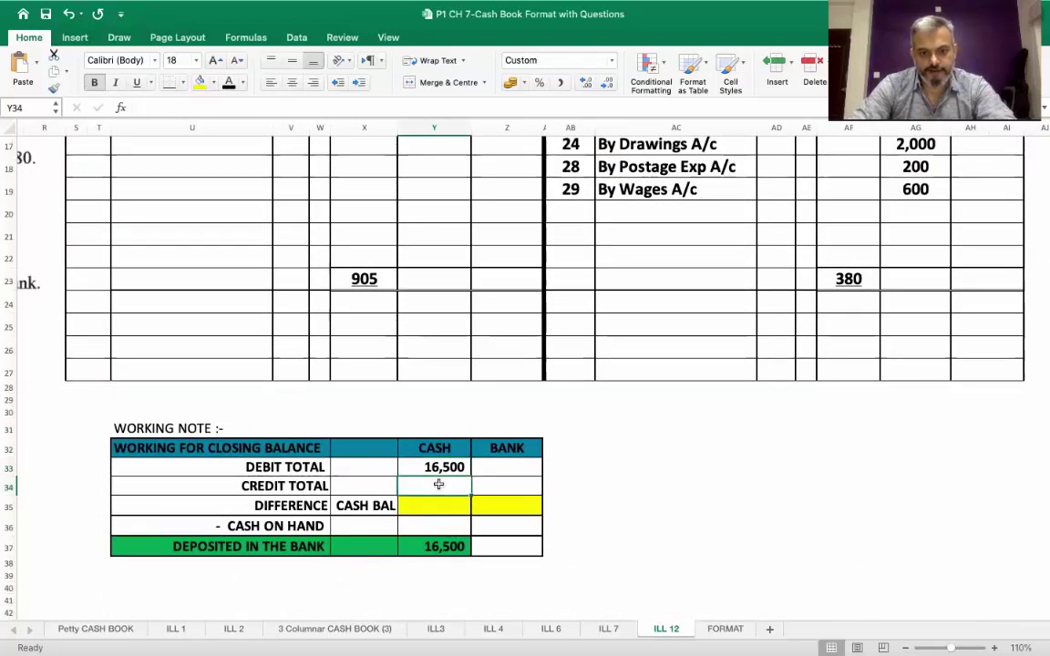
scroll(436, 483, "up", 4)
scroll(436, 482, "right", 2)
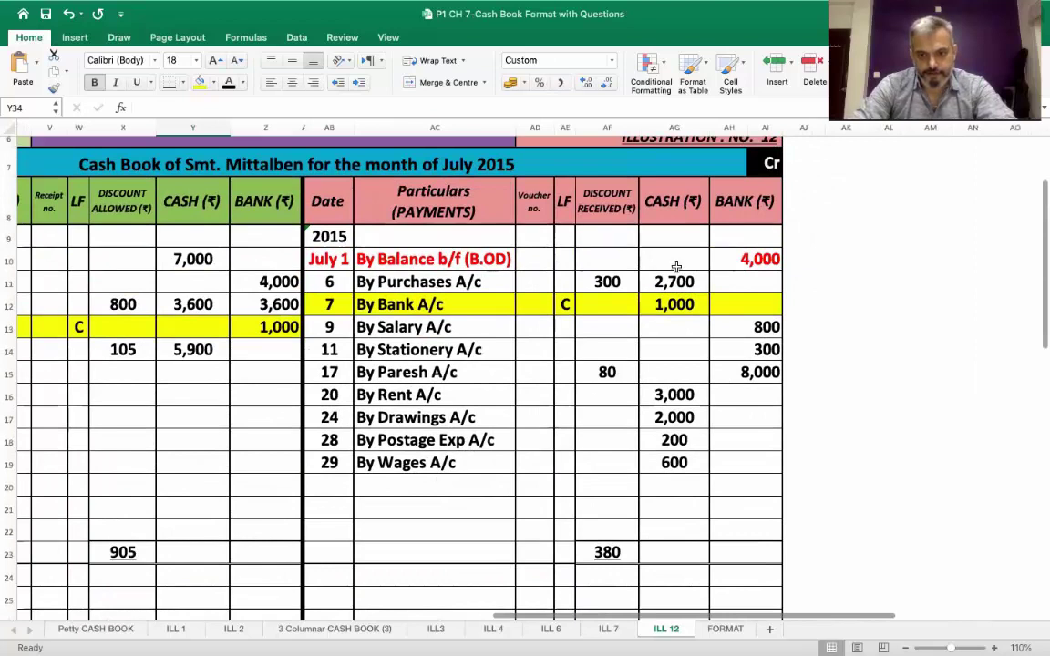
left_click_drag(674, 257, 681, 478)
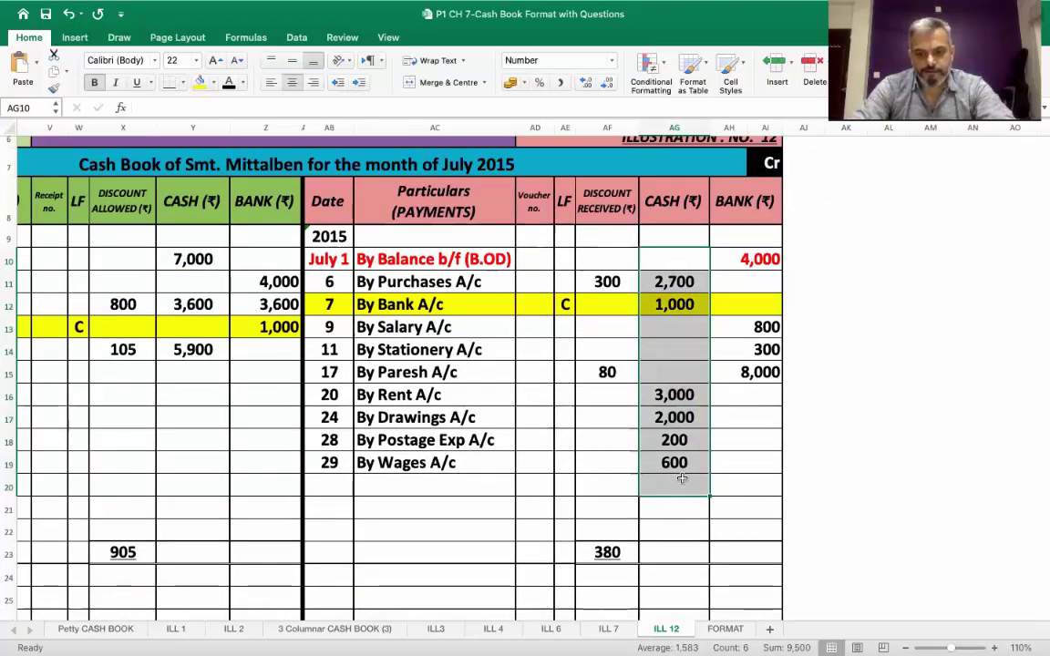
scroll(681, 477, "left", 4)
scroll(682, 477, "down", 5)
scroll(681, 478, "down", 2)
left_click(562, 488)
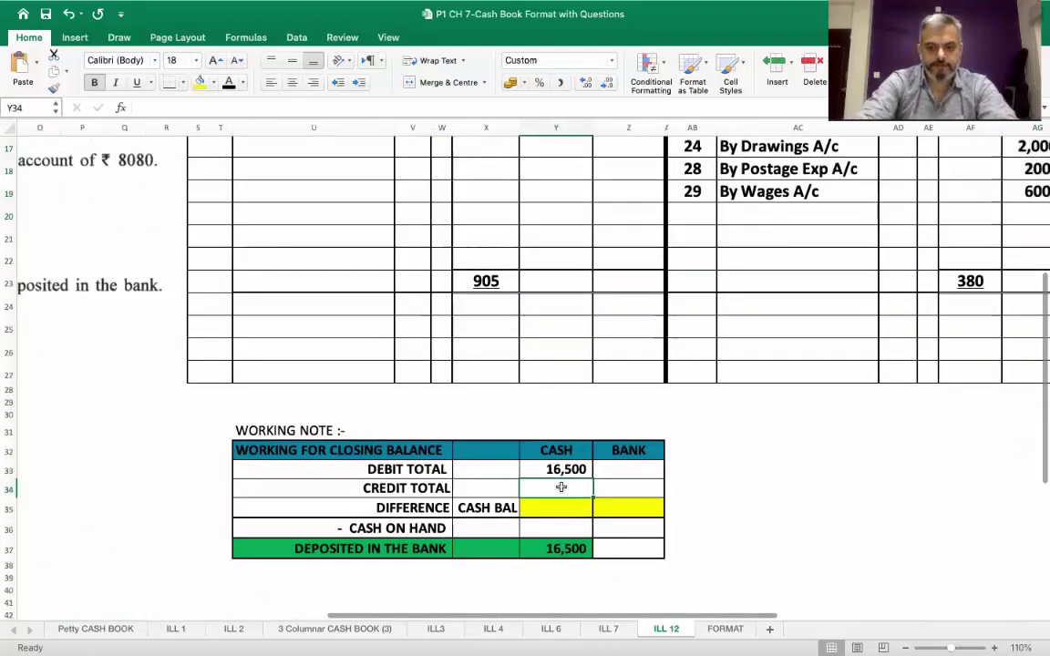
type("9500")
key("Return")
key("Up")
left_click(232, 85)
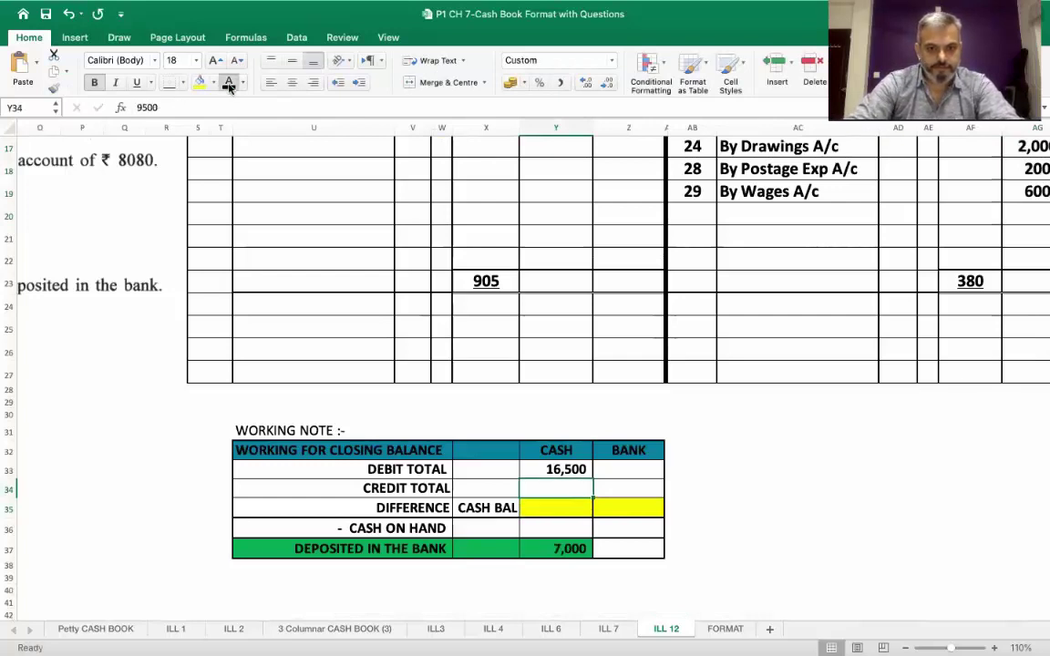
Step: Set the cash difference in working note cell Y35 to black text and enter 2000, also in black, as the cash on hand
left_click(568, 506)
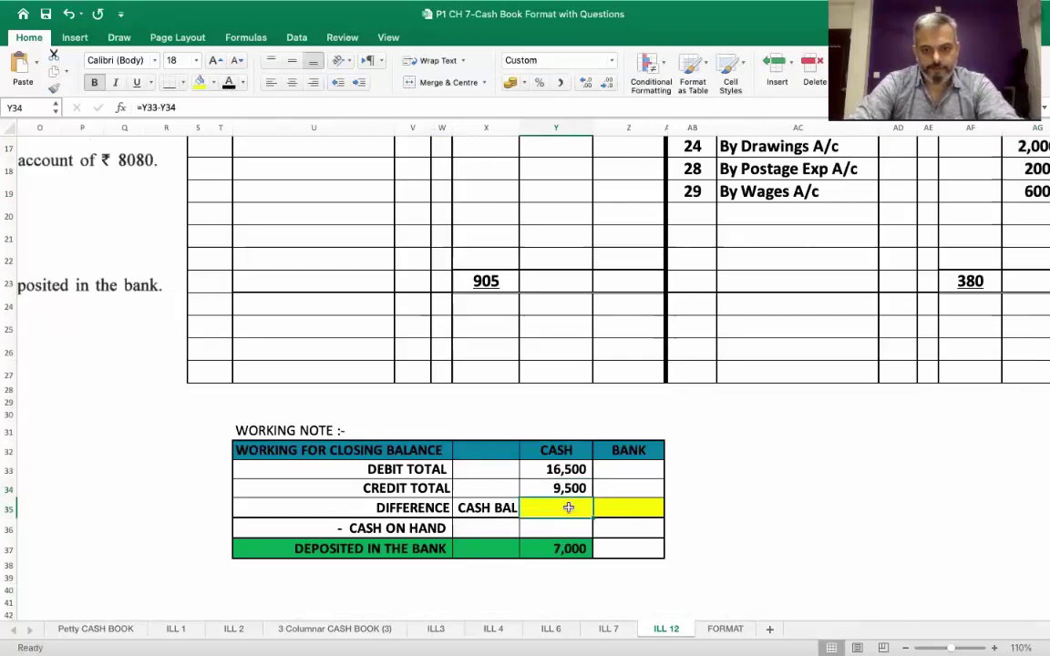
left_click(230, 84)
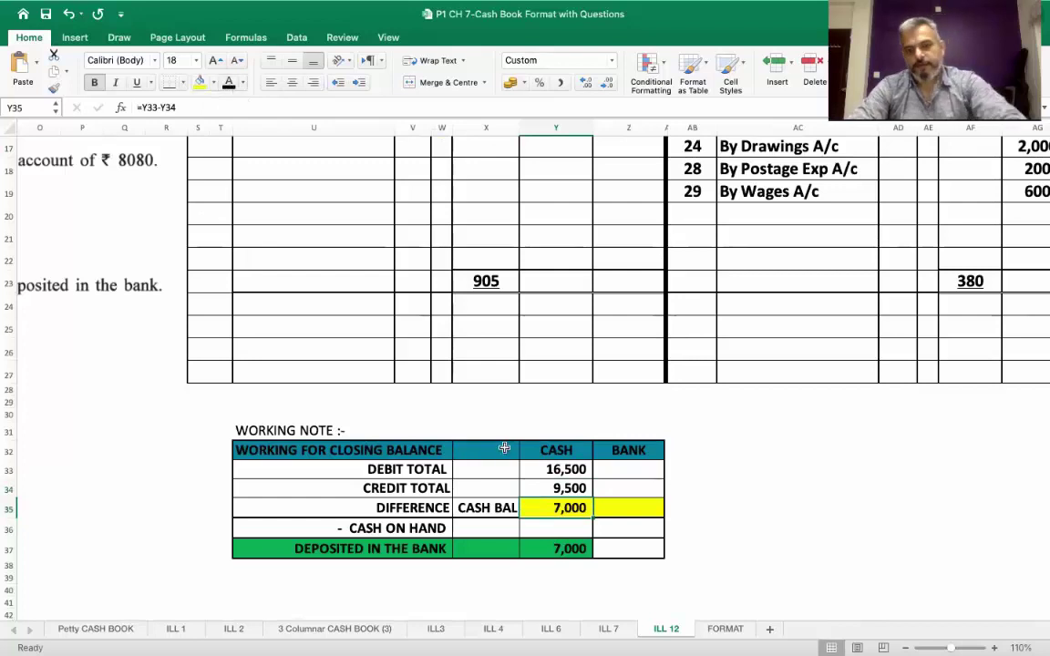
left_click(569, 530)
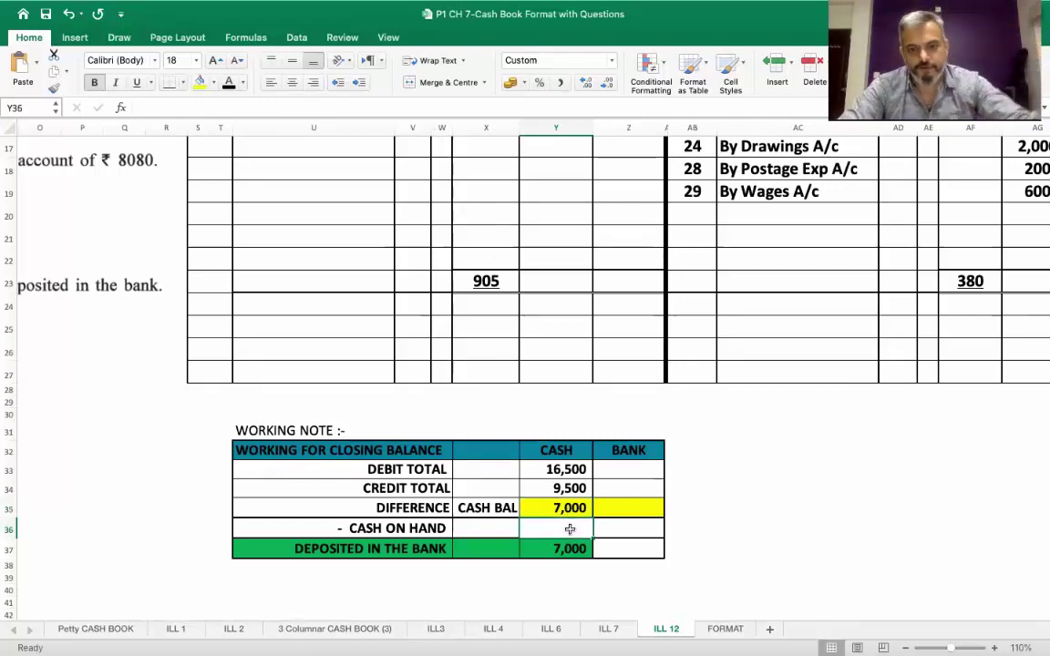
type("200")
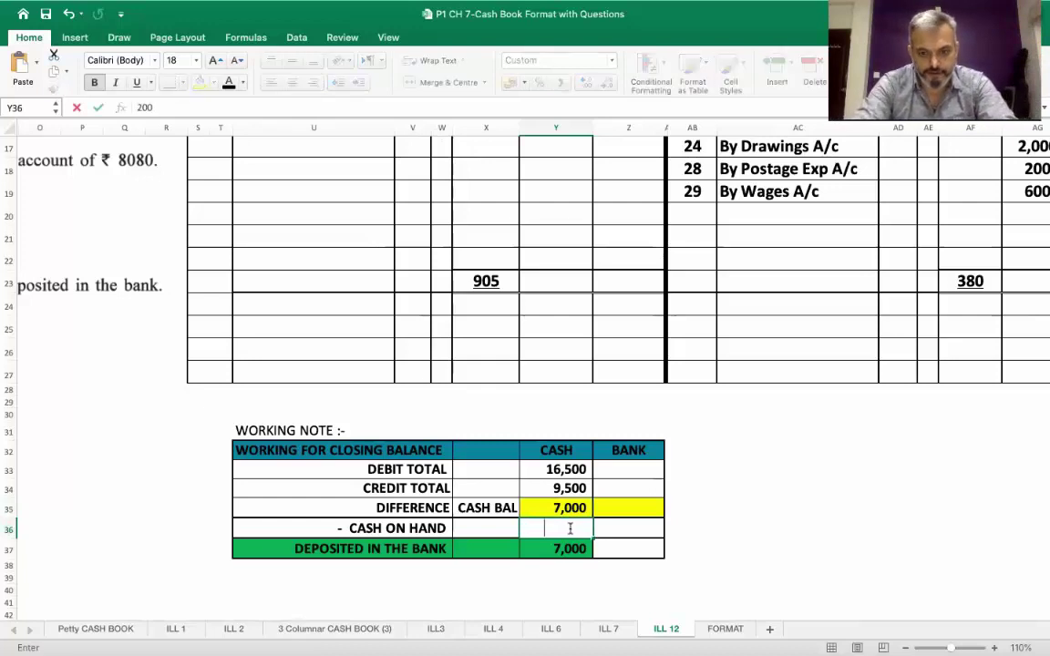
type("0")
key("Return")
left_click(573, 528)
left_click(229, 82)
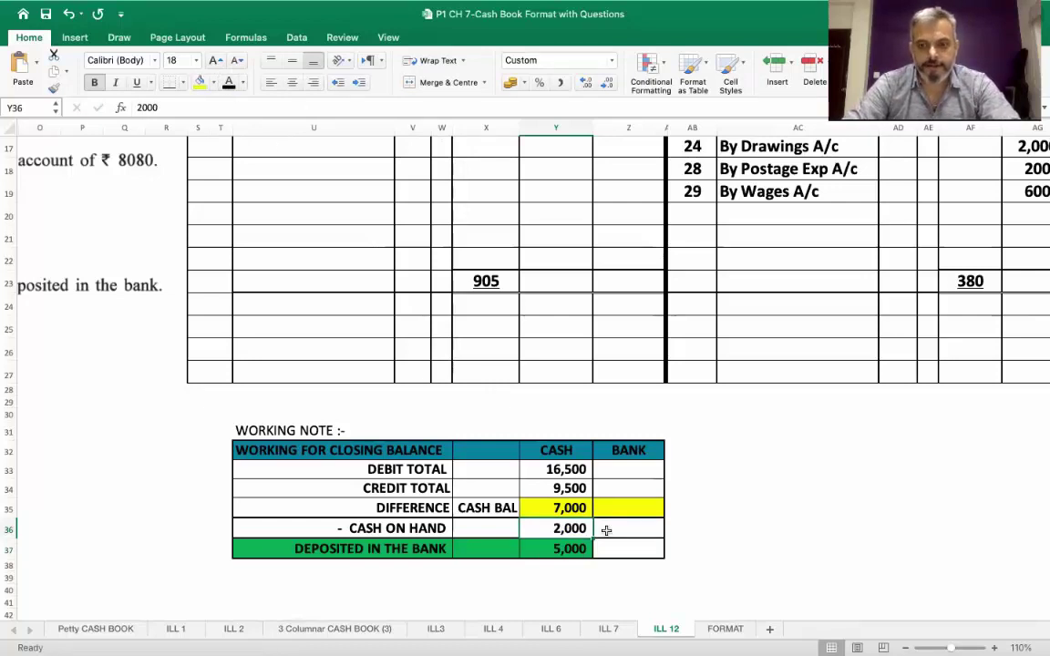
Step: Enter 5,000 in the bank column of the receipts row below the July 14 entry
scroll(560, 560, "up", 4)
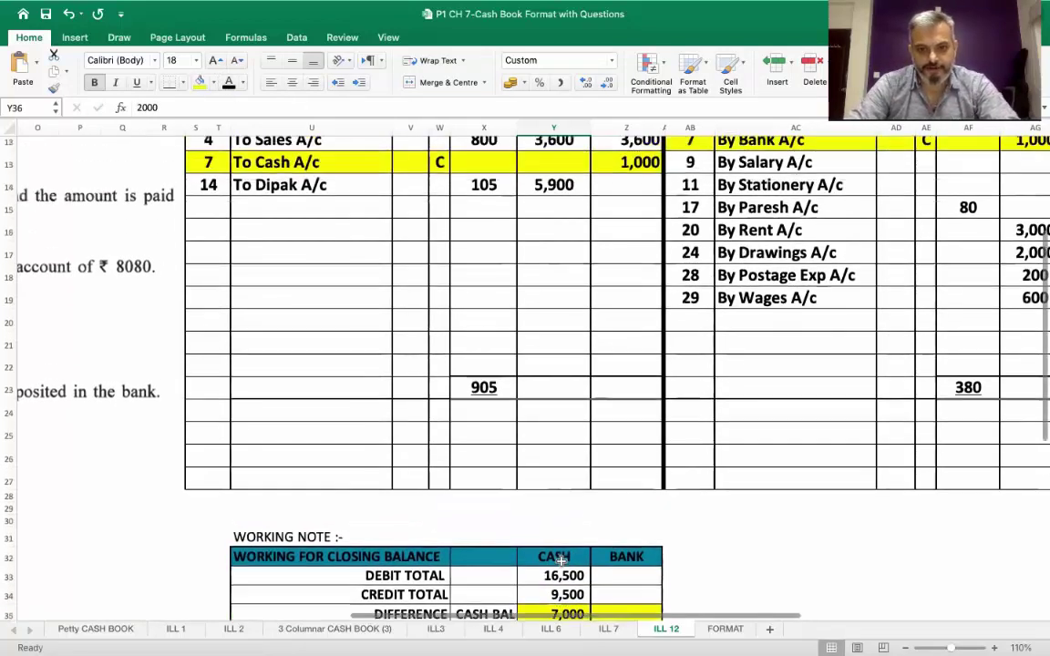
scroll(560, 561, "up", 5)
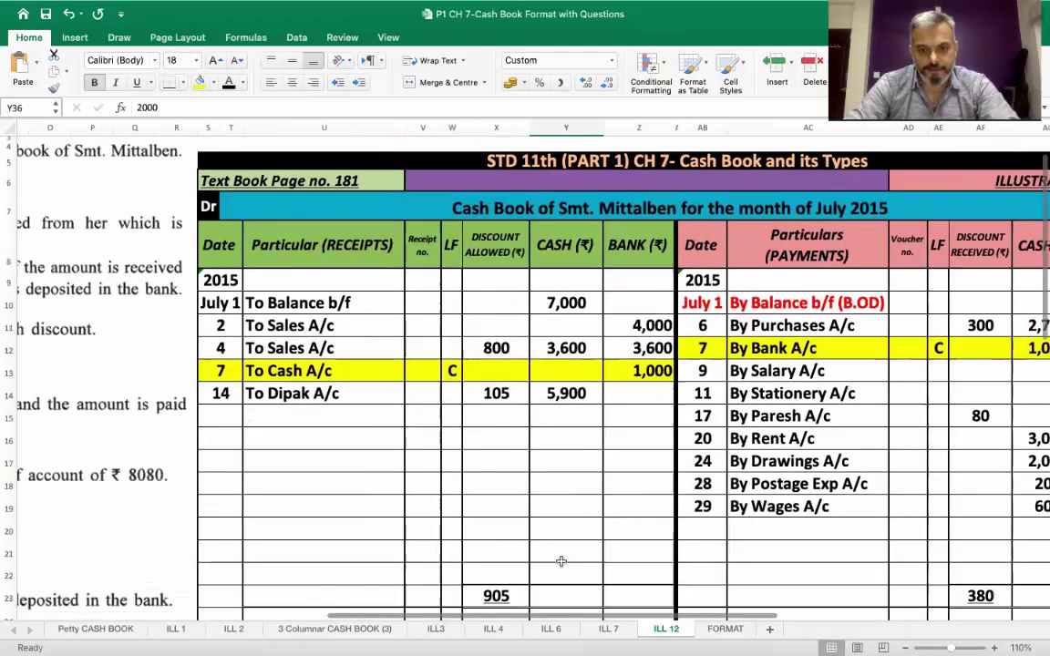
left_click(644, 417)
type("5,000")
key("Return")
Step: Enter 5,000 in the cash column of the payments row below the July 29 wages entry
key("Down")
key("Right")
key("Right")
key("Right")
key("Right")
key("Right")
key("Right")
key("Right")
key("Right")
key("Down")
key("Down")
key("Down")
key("Left")
key("Up")
key("Delete")
key("Down")
type("5,00")
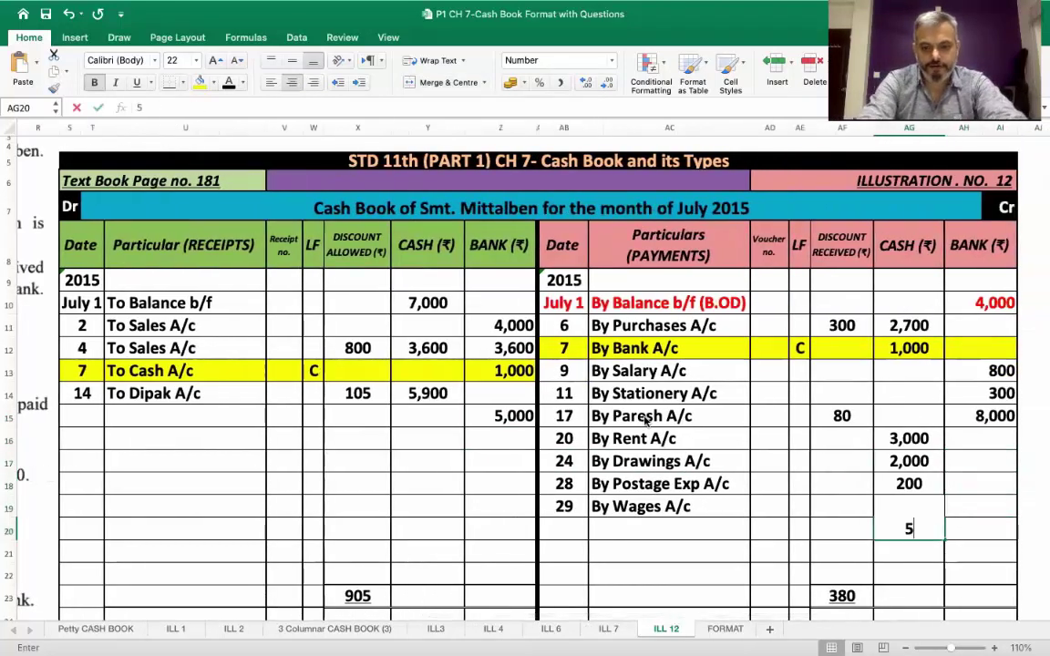
type("0")
key("Return")
Step: Complete the new payments row as a contra entry with date 31, By Bank A/c, and C in the LF column
key("Up")
key("Left")
key("Left")
key("Left")
key("Left")
key("Left")
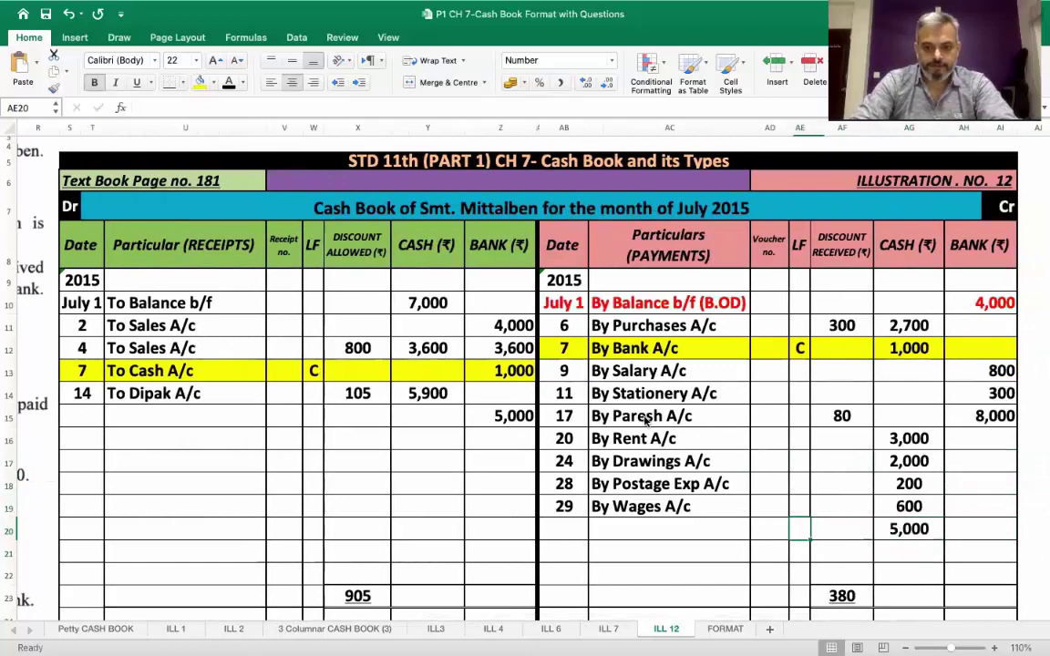
type("31")
key("Tab")
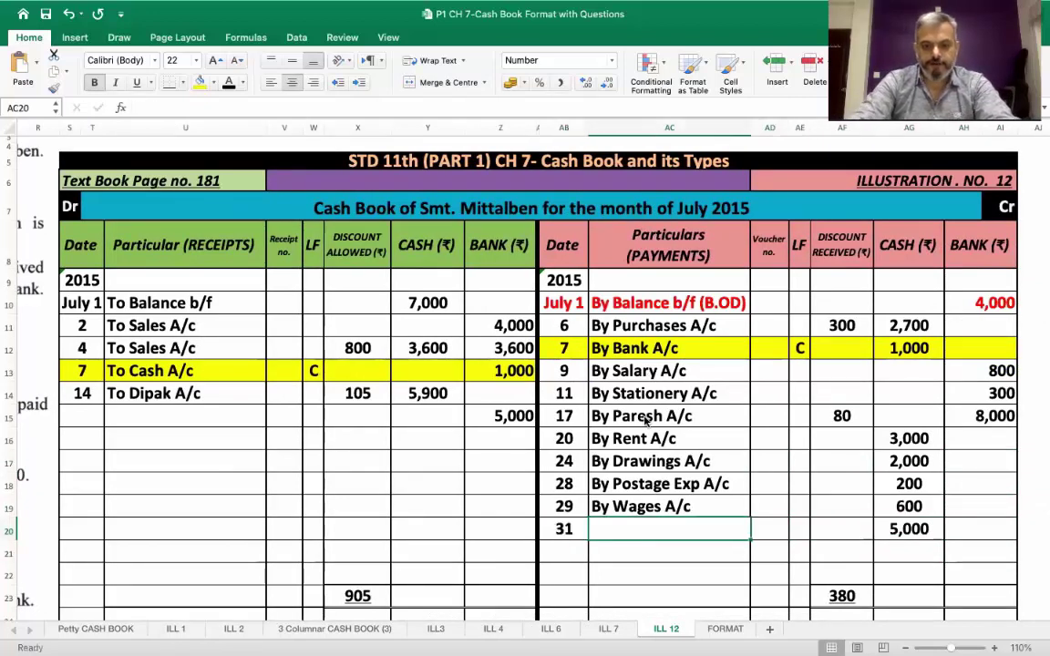
type("By Ban")
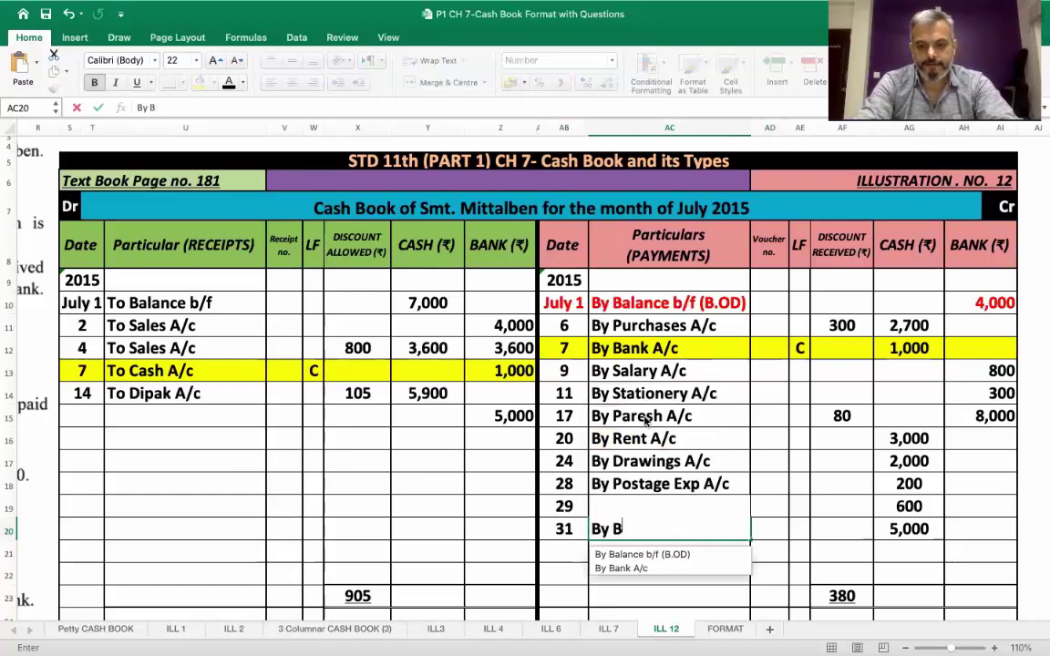
key("Tab")
key("Tab")
type("C")
Step: Highlight the July 31 By Bank A/c row on the payments side in yellow
key("Left")
key("Left")
key("Left")
key("shift+Right")
key("shift+Right")
key("shift+Right")
key("shift+Right")
key("shift+Right")
key("shift+Right")
key("shift+Right")
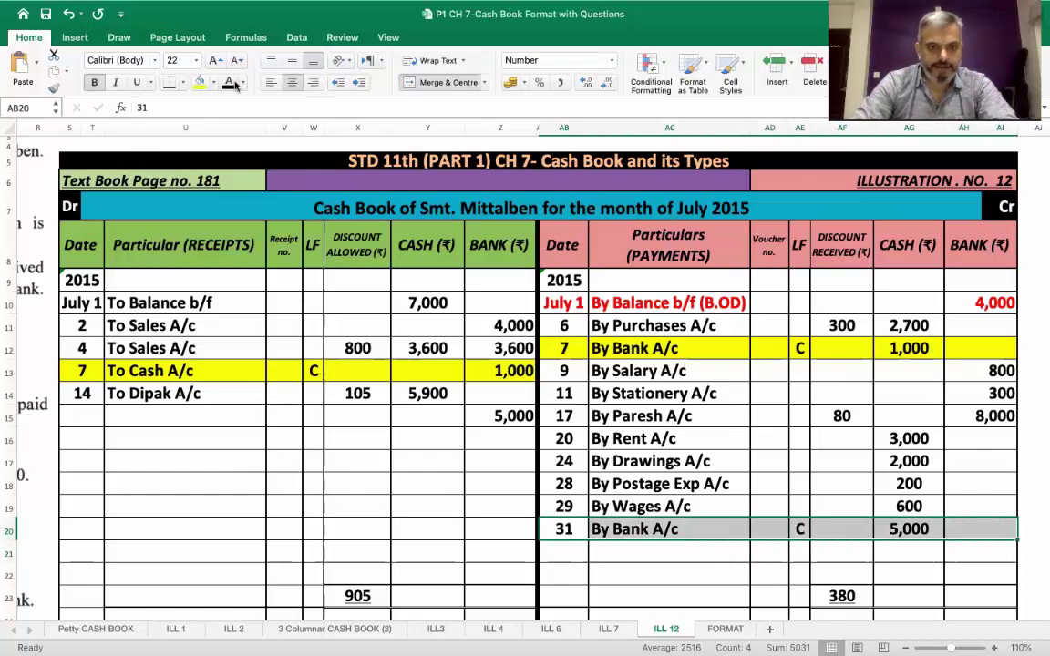
left_click(202, 82)
Step: Complete the matching receipts row as a contra entry with date 31, To Cash A/c, and C in the LF column
left_click(84, 415)
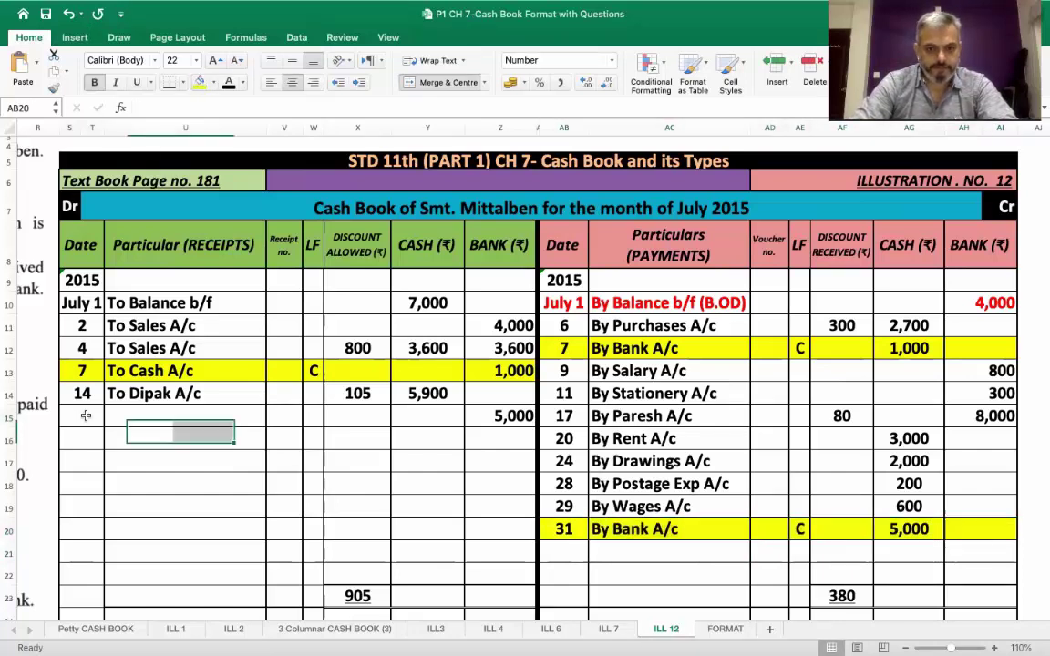
type("31")
key("Tab")
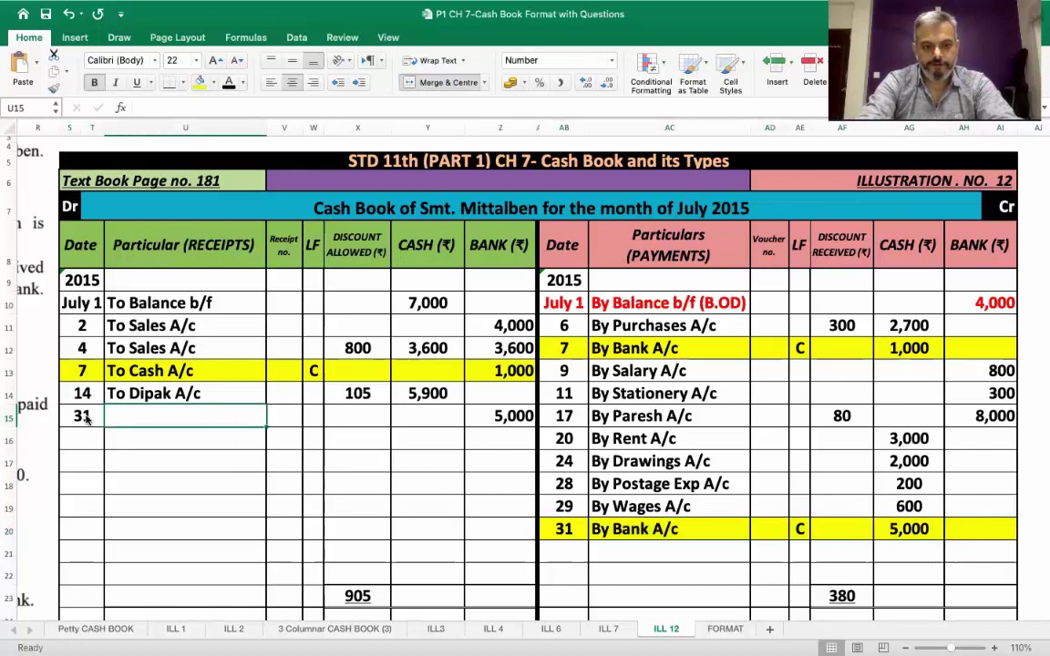
type("To Cas")
key("Tab")
key("Tab")
type("C")
key("Return")
Step: Highlight the July 31 To Cash A/c row on the receipts side in yellow
left_click(85, 416)
key("shift+Right")
key("shift+Right")
key("shift+Right")
key("shift+Right")
key("shift+Right")
key("shift+Right")
key("shift+Right")
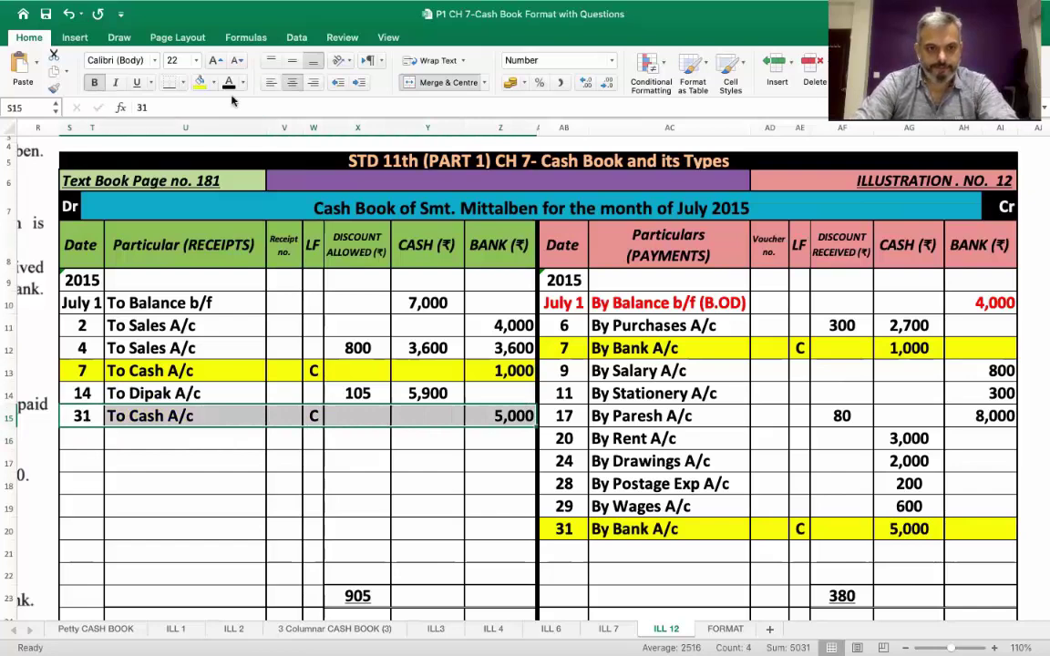
left_click(199, 82)
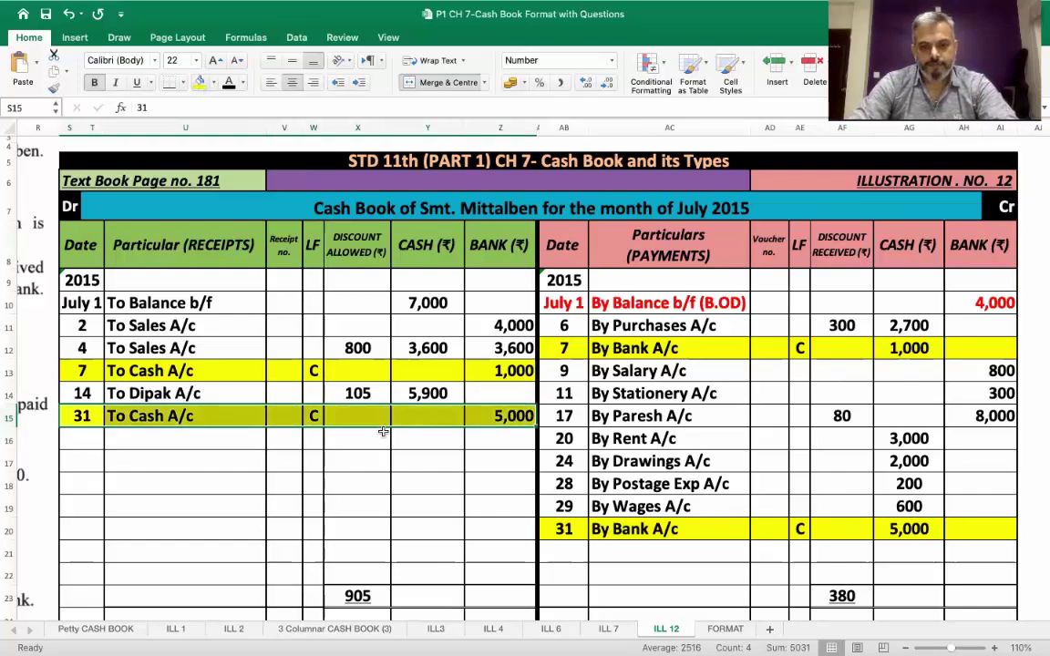
Step: Check the cash debit total in the working note and set the text of the receipts cash total in Y23 to black
scroll(382, 432, "down", 5)
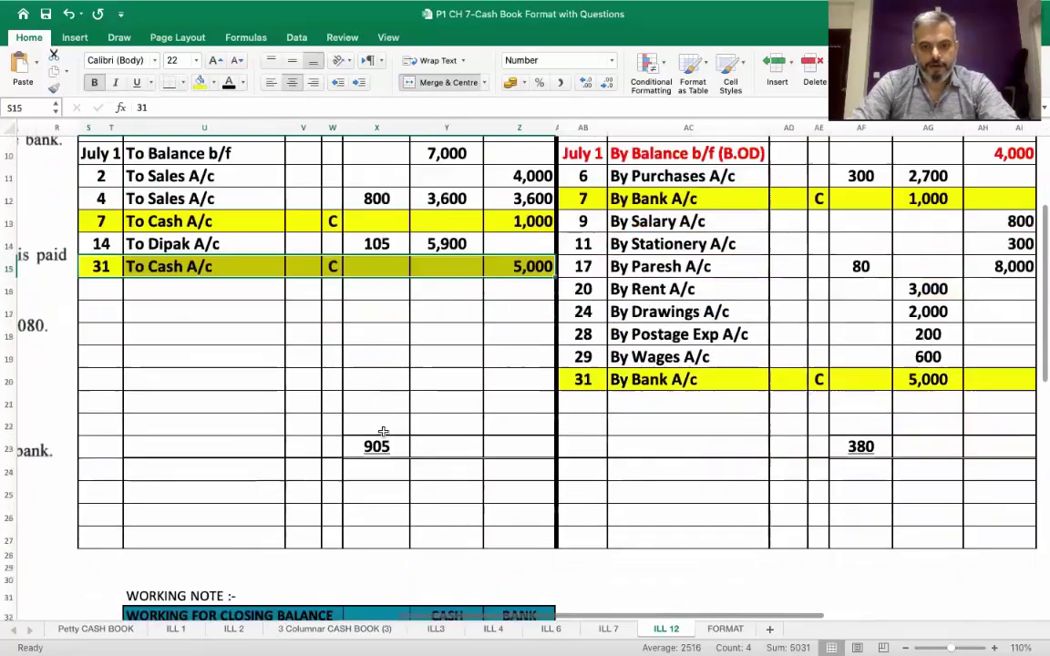
scroll(383, 432, "down", 7)
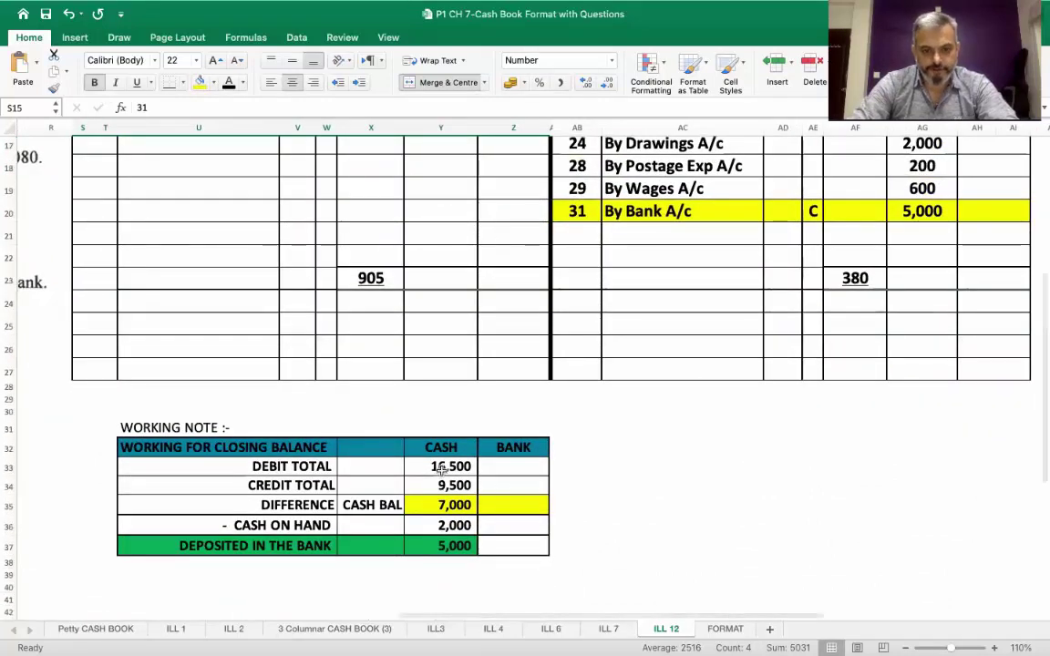
left_click(440, 467)
scroll(440, 468, "up", 10)
left_click(438, 527)
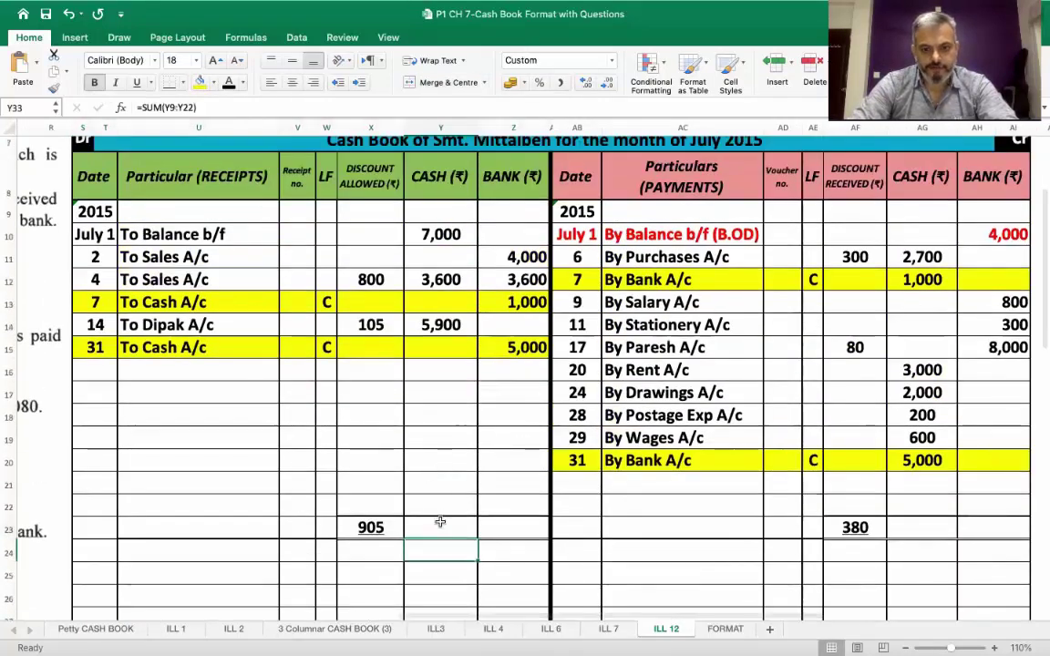
left_click(229, 83)
scroll(409, 387, "up", 1)
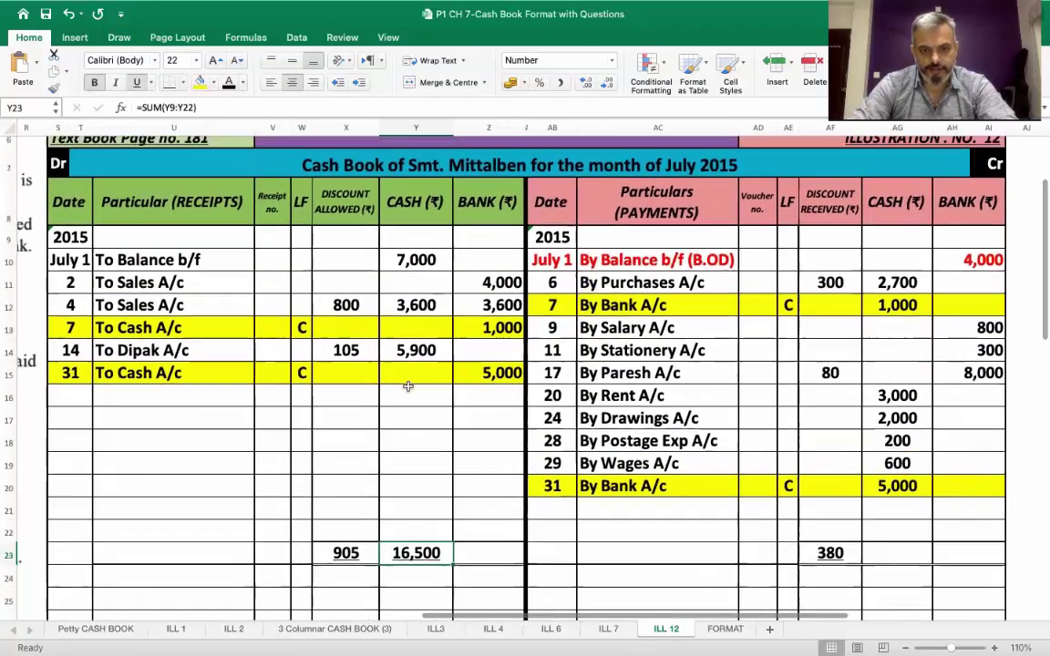
Step: Set the text of the payments cash total in cell AG23 to black
scroll(408, 386, "up", 1)
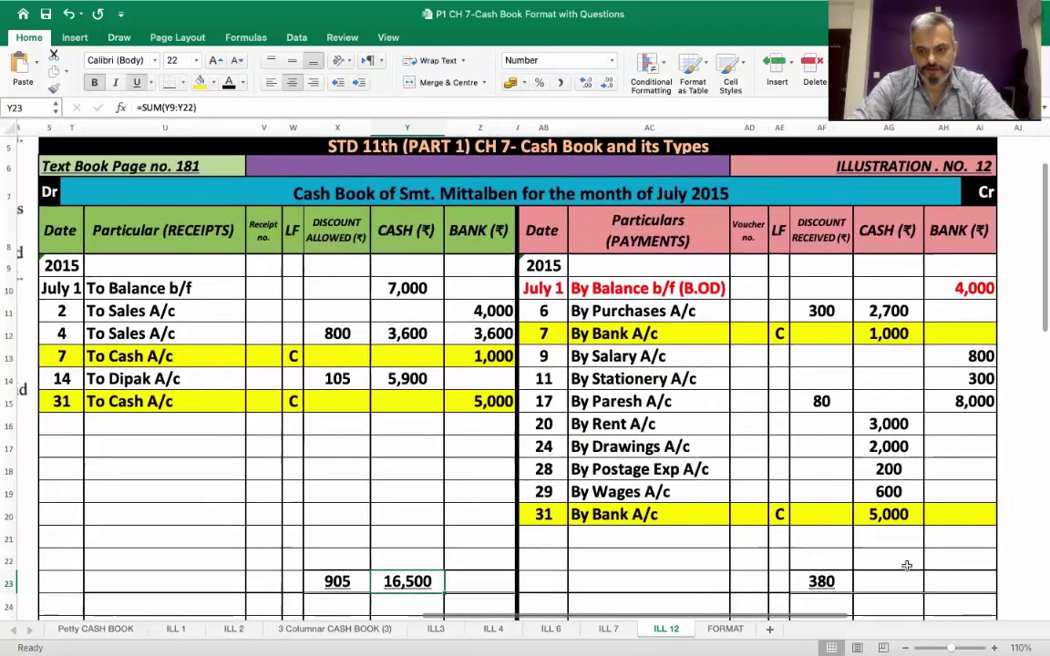
left_click(902, 580)
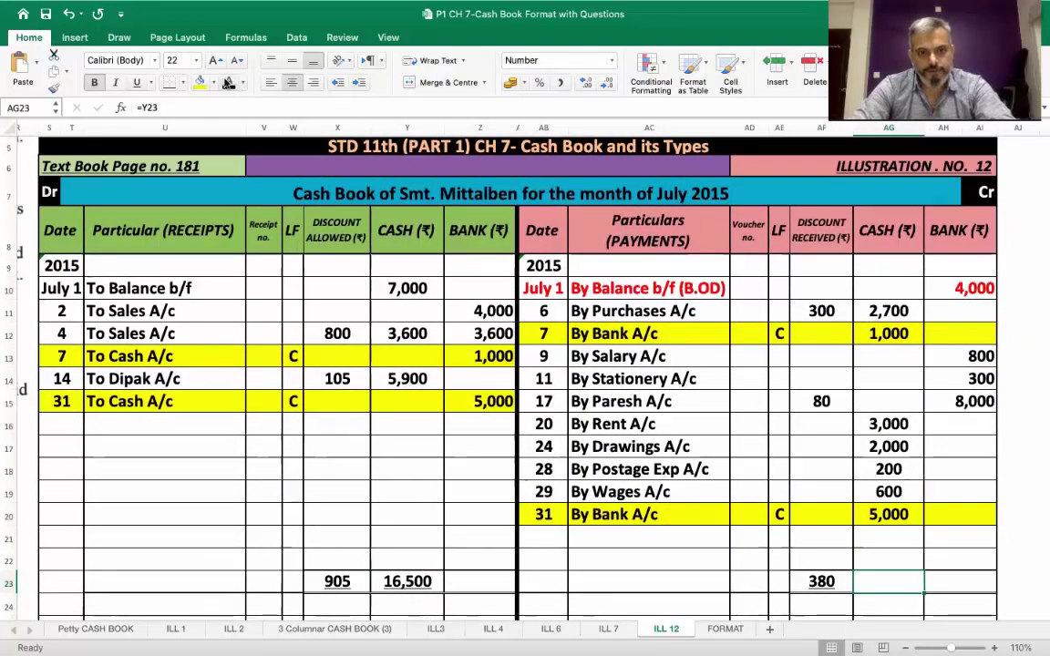
left_click(228, 83)
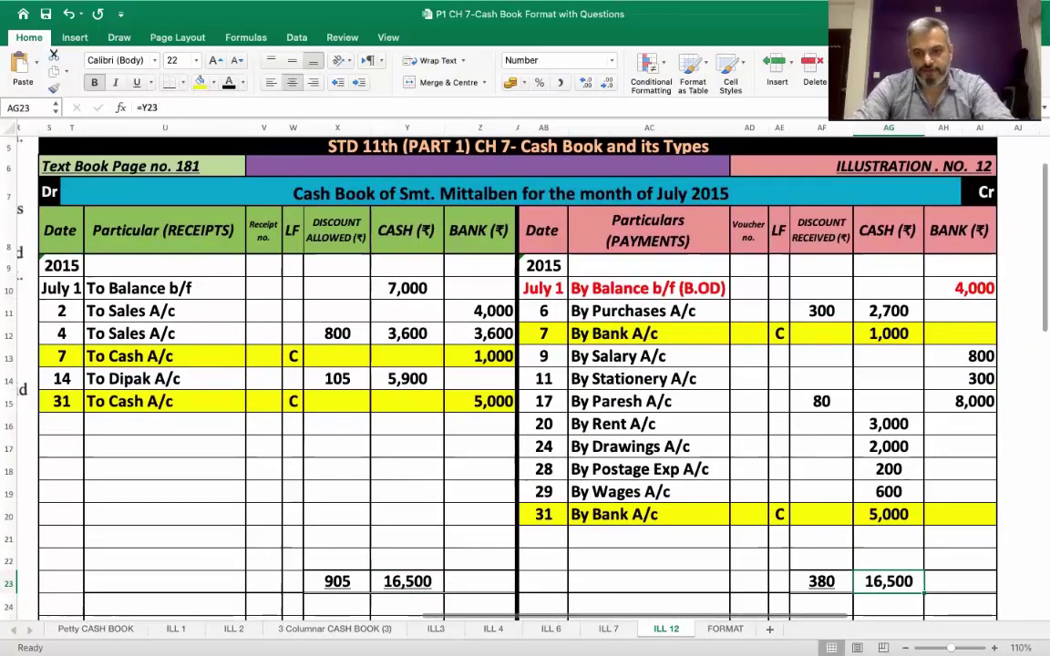
Step: Enter 2,000 as the closing cash balance in cell AG22, directly above the payments cash total
left_click(901, 561)
type("2,0")
type("000")
key("Return")
Step: Set the cash credit total in the working note to 14,500 and check the cash difference against the cash on hand
scroll(902, 565, "down", 10)
scroll(902, 565, "left", 2)
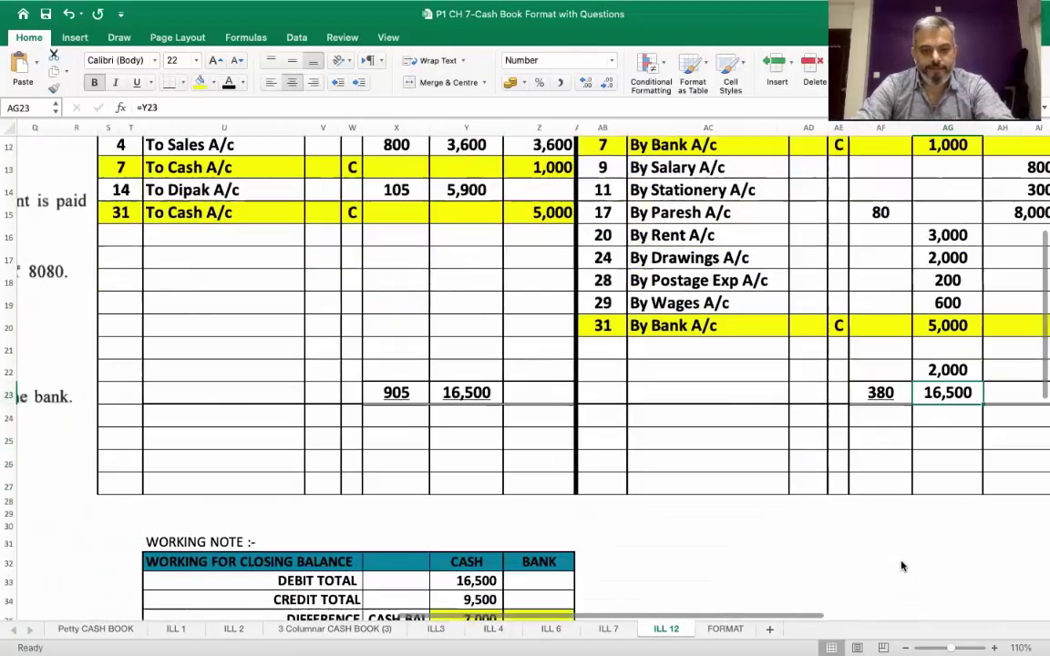
left_click(445, 514)
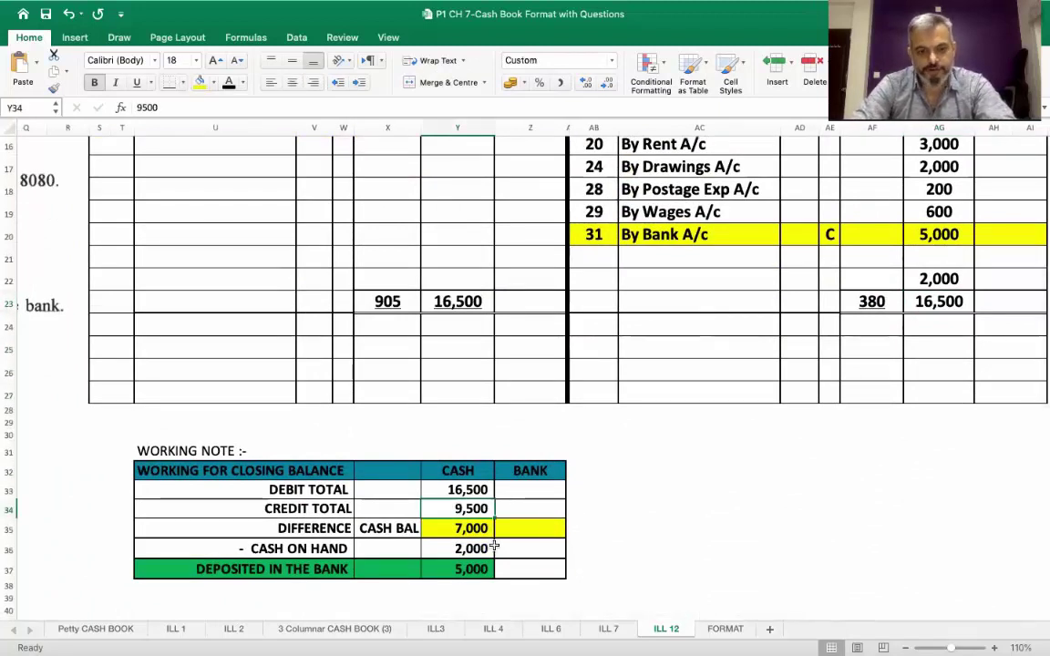
type("14,")
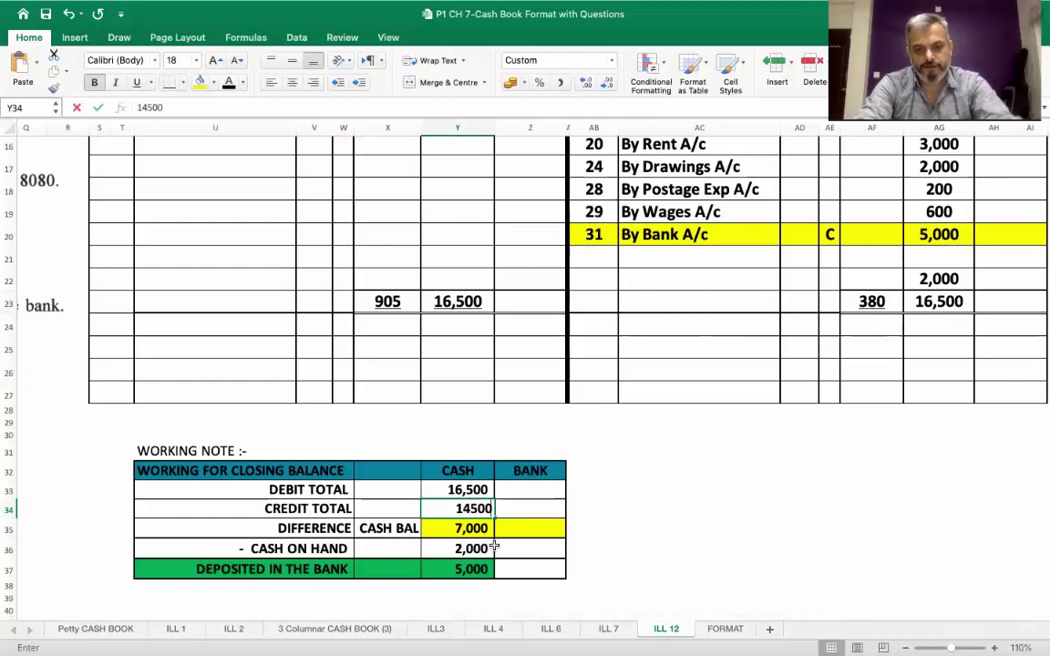
type("500")
key("Return")
key("Up")
key("Down")
key("Up")
key("Down")
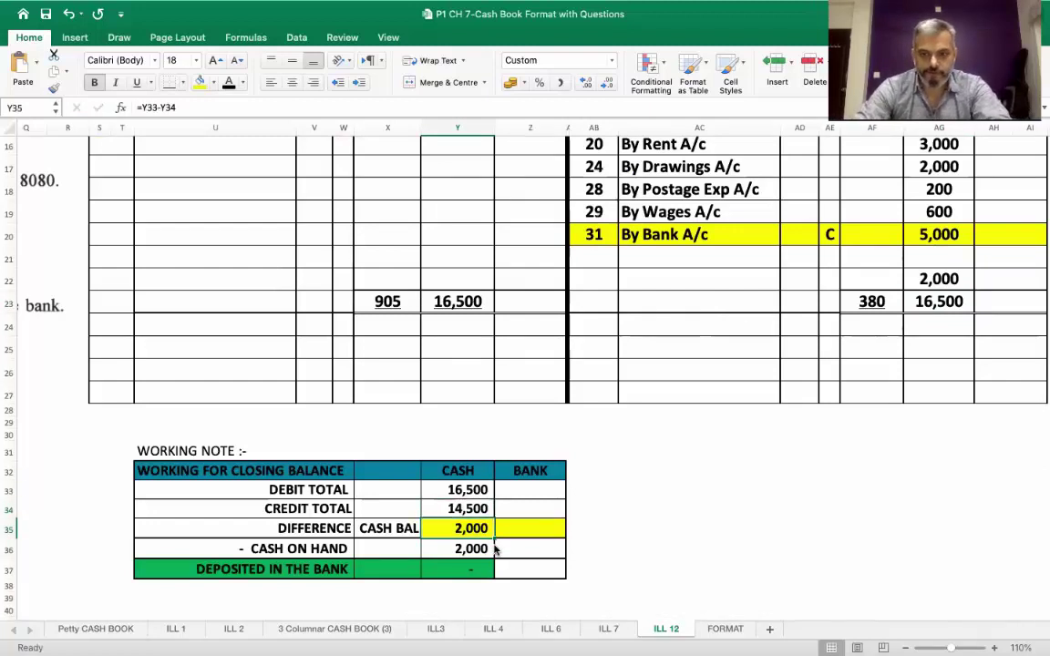
scroll(495, 548, "up", 1)
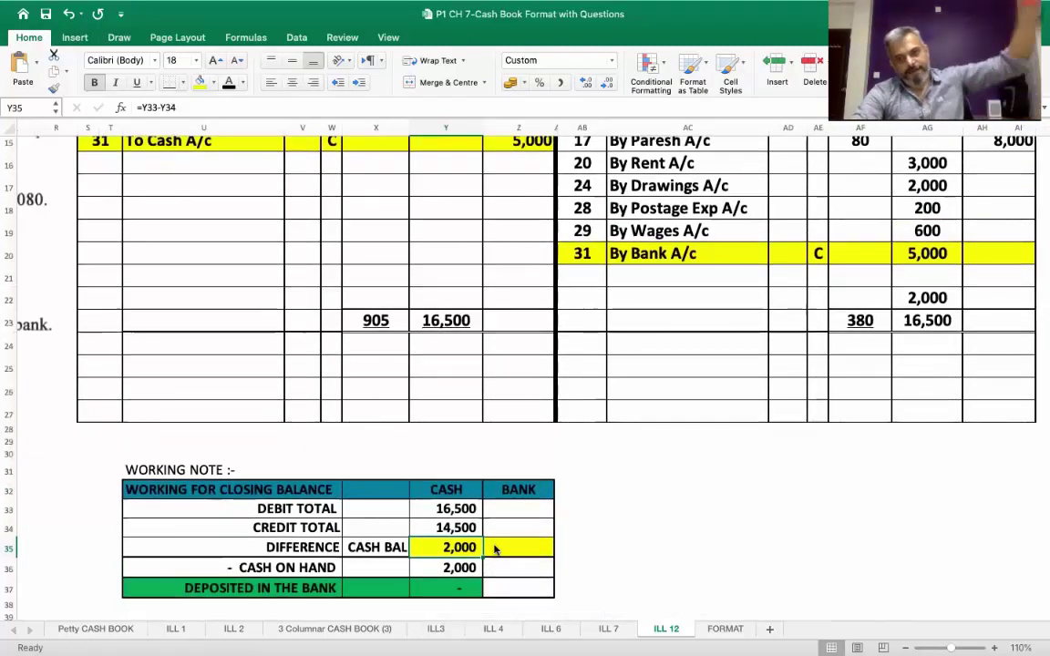
scroll(494, 548, "down", 1)
left_click(438, 527)
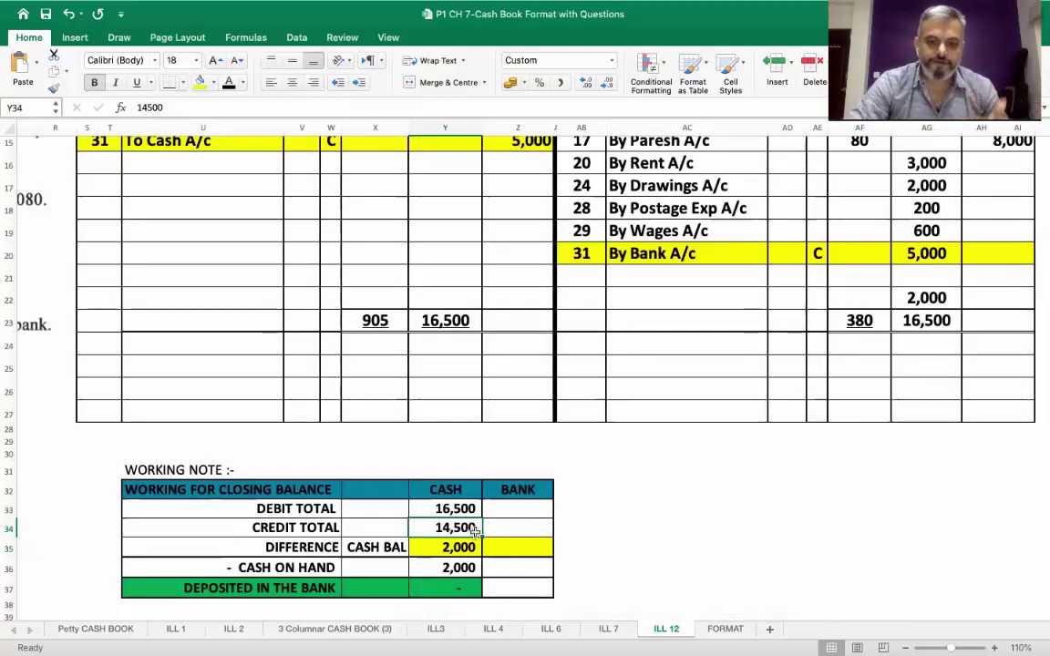
left_click(446, 567)
Step: Label the closing cash row on the payments side with date 31 and By Balance C/f, and fill the row with green
scroll(446, 567, "up", 8)
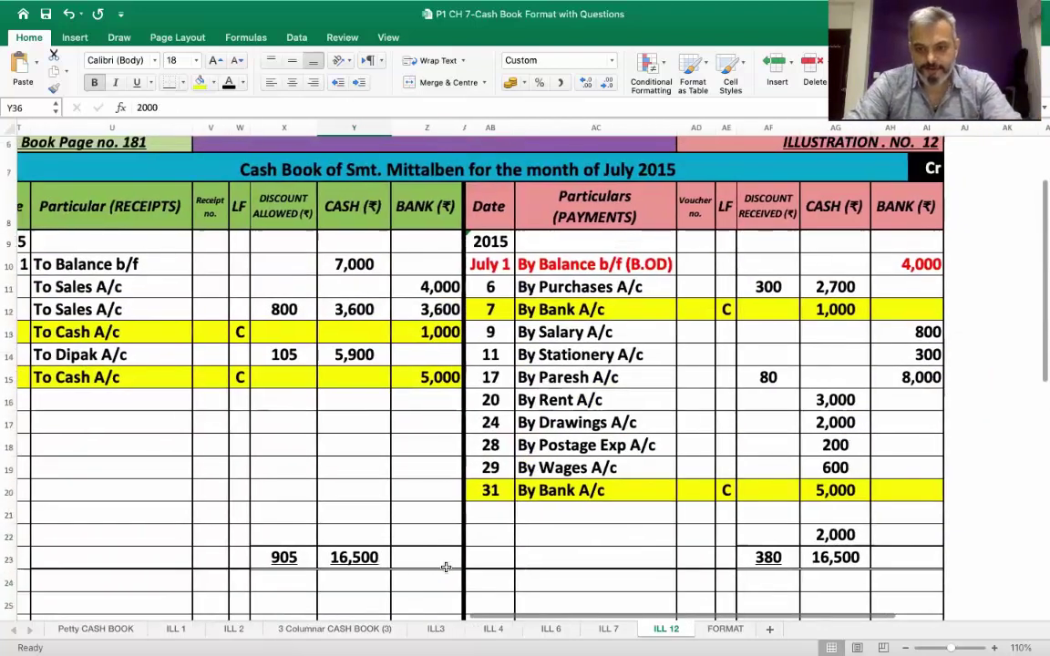
scroll(483, 546, "right", 2)
left_click(475, 524)
type("31")
key("Tab")
type("BY")
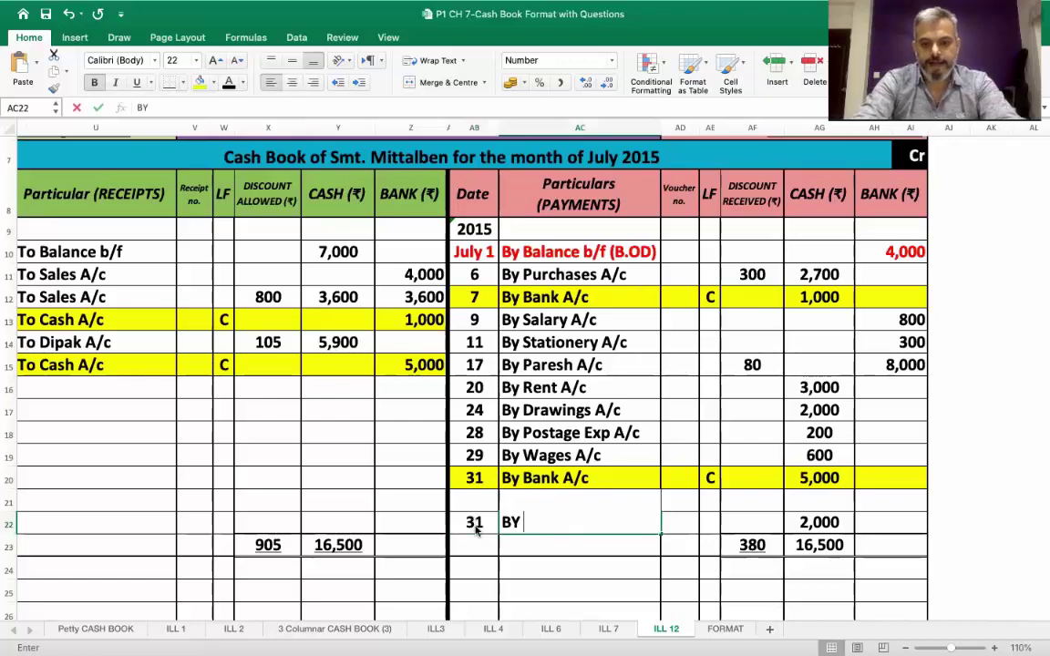
key("BackSpace")
type("y Balance ")
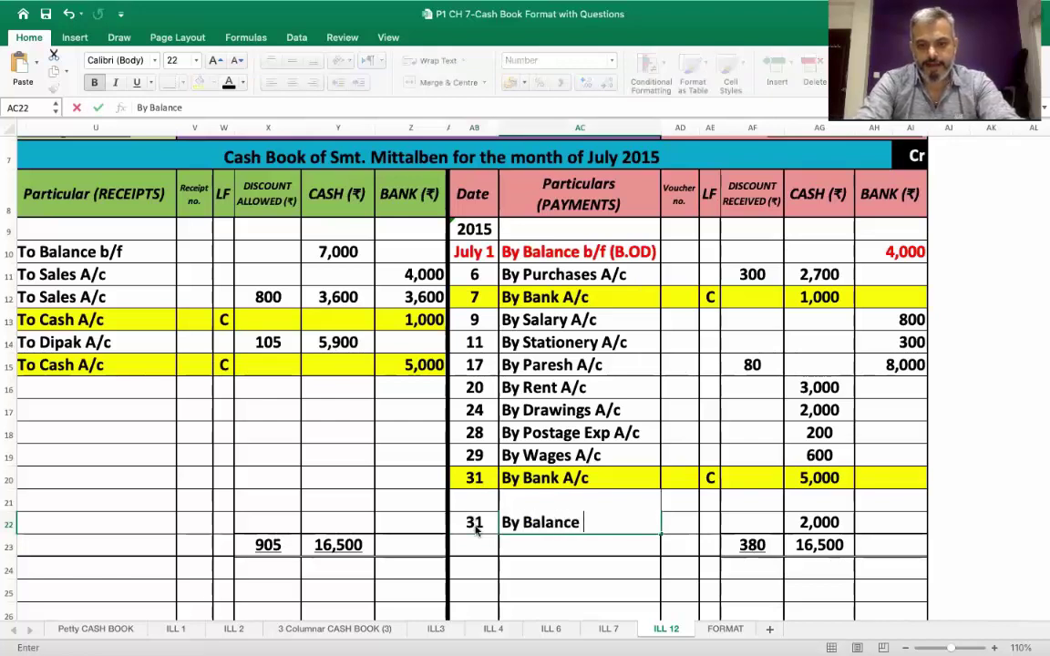
type("C/f")
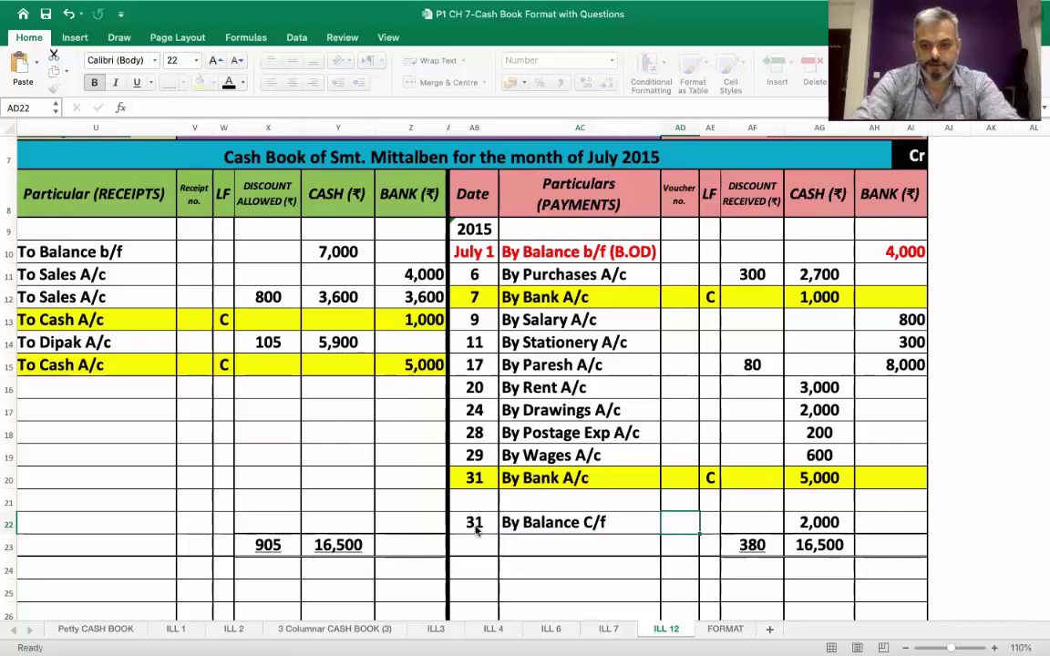
left_click(474, 529)
left_click_drag(475, 528, 888, 527)
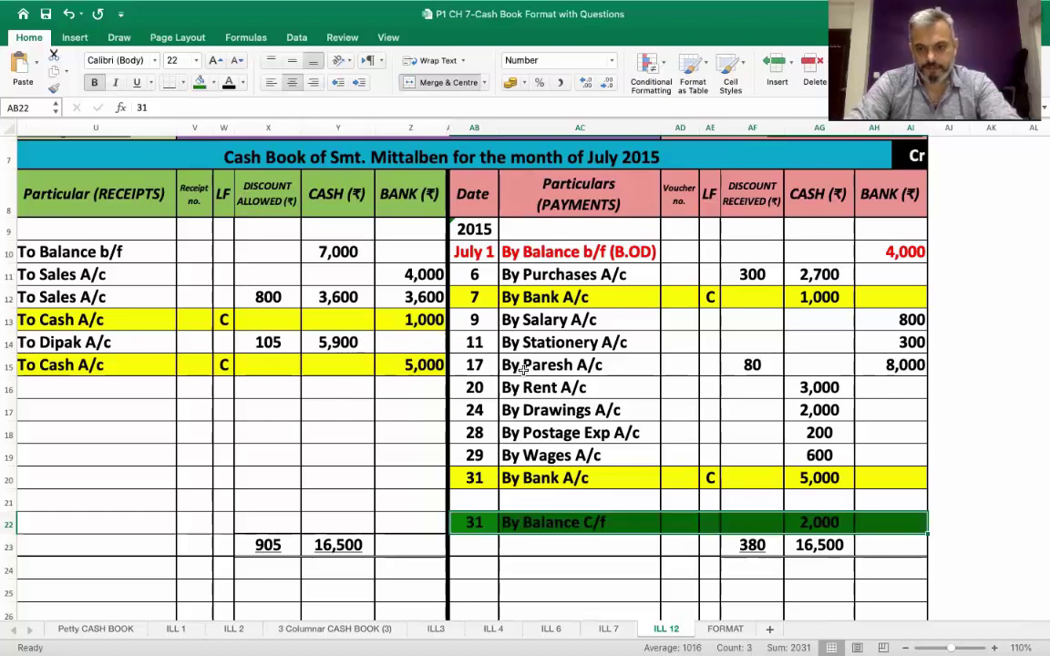
Step: Set the text of the bank debit total in working note cell Z33 to black
scroll(629, 484, "down", 8)
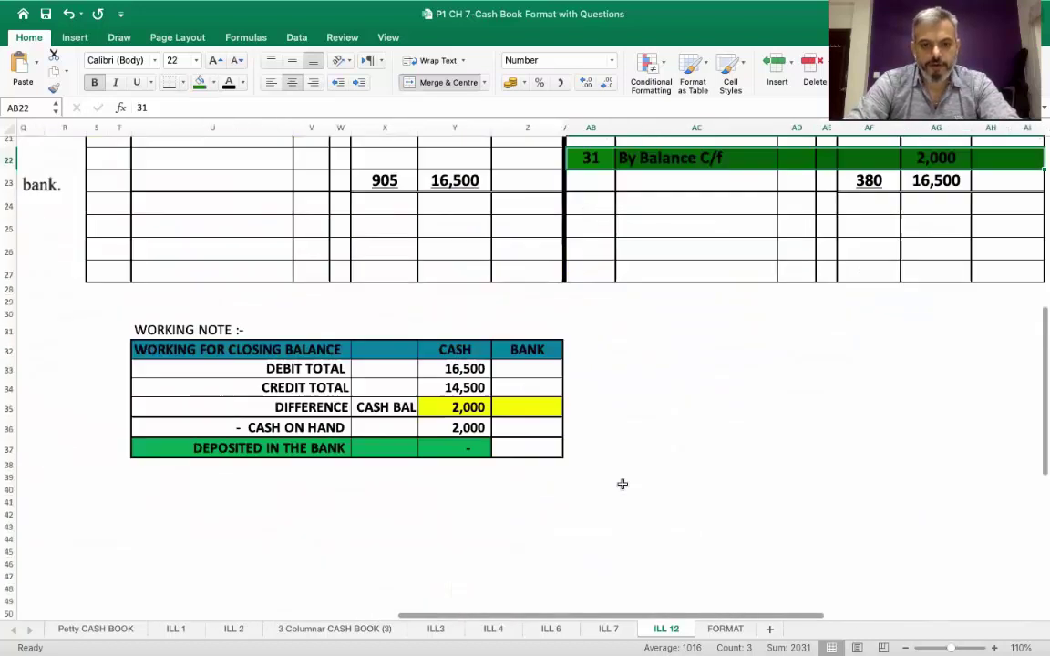
scroll(624, 485, "up", 1)
scroll(623, 484, "left", 1)
left_click(509, 403)
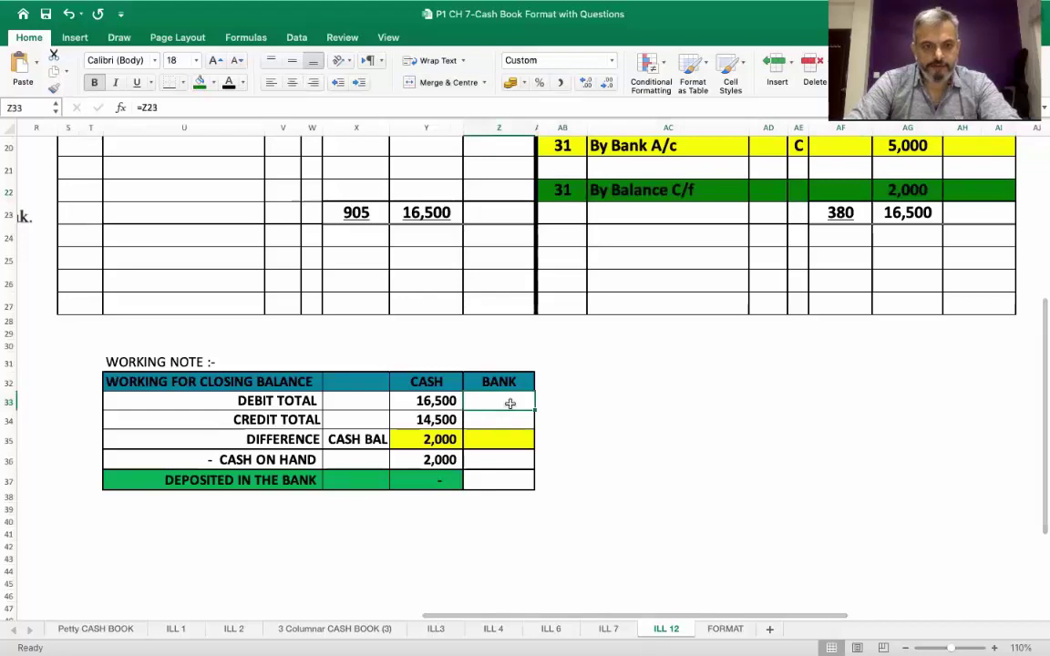
left_click(229, 82)
Step: Sum the bank payments by selecting the payments-side BANK amounts from row 9 to row 15
scroll(465, 481, "up", 4)
scroll(465, 483, "down", 5)
scroll(465, 484, "right", 1)
scroll(465, 484, "up", 4)
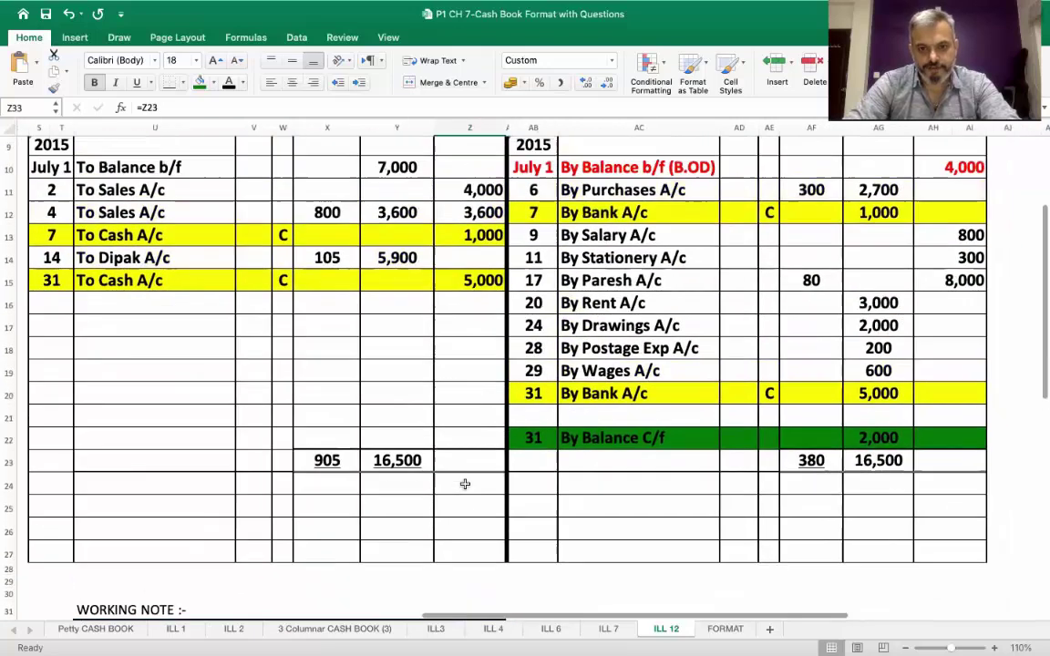
scroll(465, 484, "right", 3)
scroll(465, 484, "up", 4)
scroll(465, 484, "left", 3)
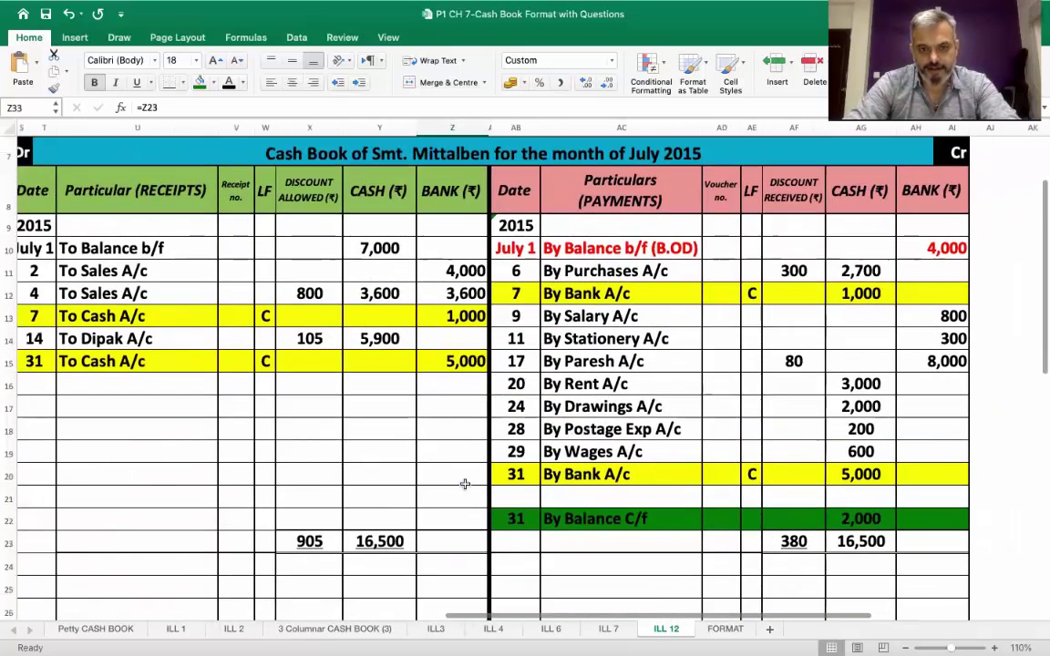
left_click(939, 224)
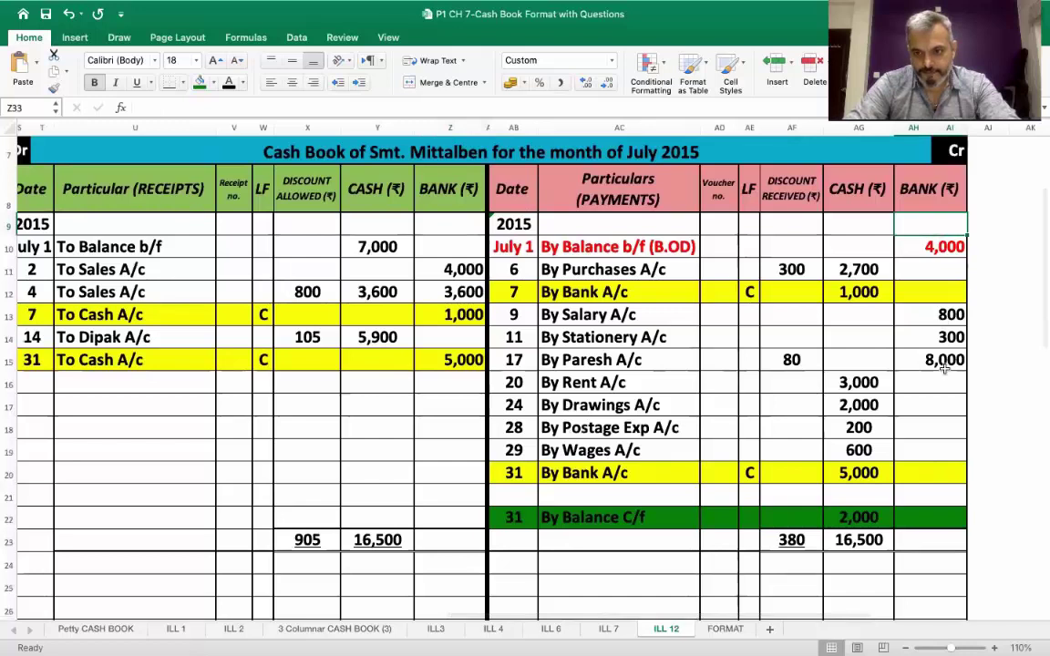
left_click_drag(943, 365, 939, 368)
Step: Enter 13,100 as the bank credit total in working note cell Z34 and make its text black
scroll(665, 369, "down", 5)
scroll(664, 369, "left", 1)
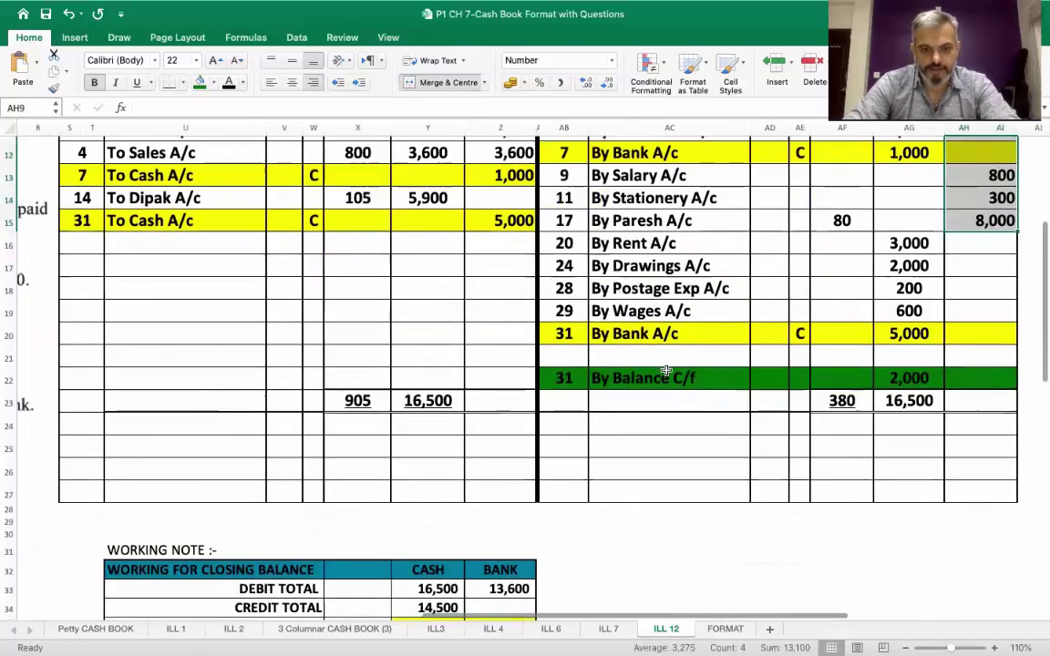
scroll(666, 371, "down", 3)
left_click(520, 544)
type("1")
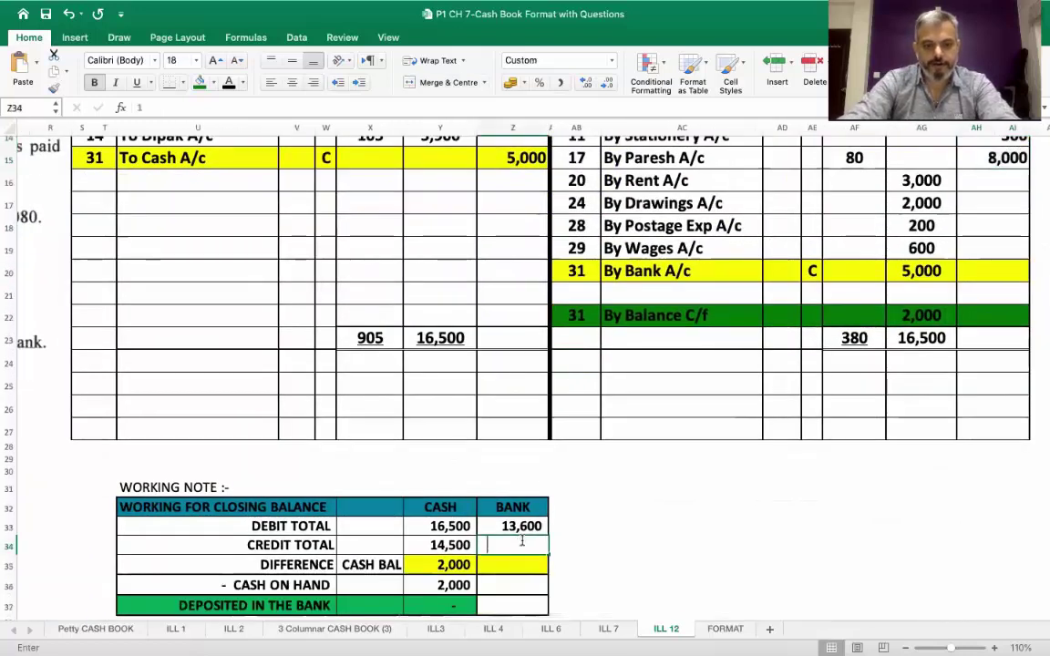
type("3,600")
key("Return")
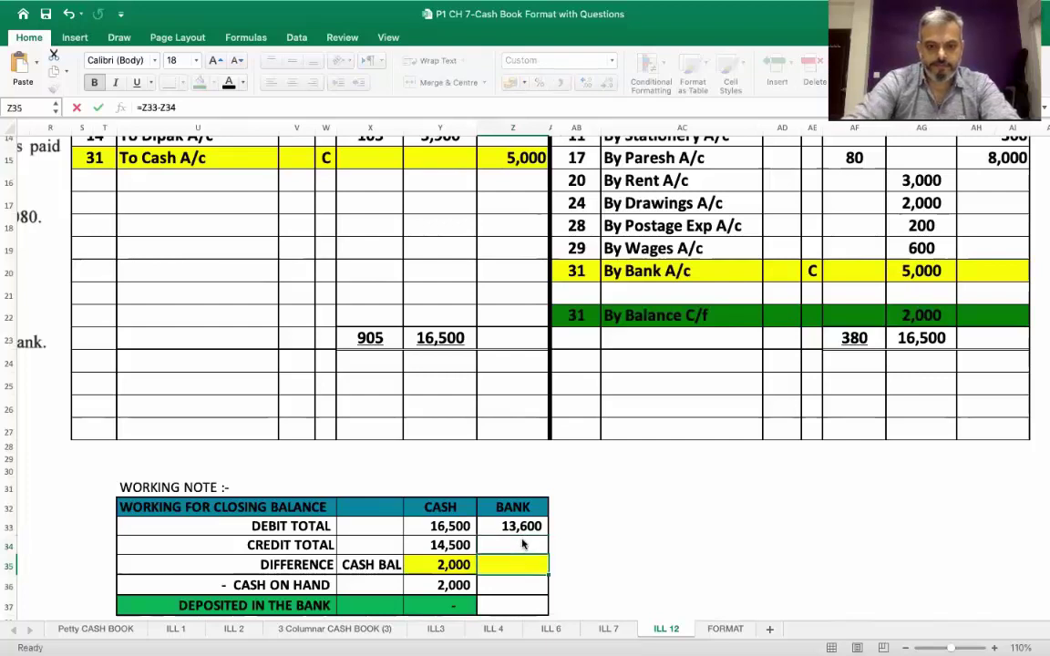
key("ctrl+z")
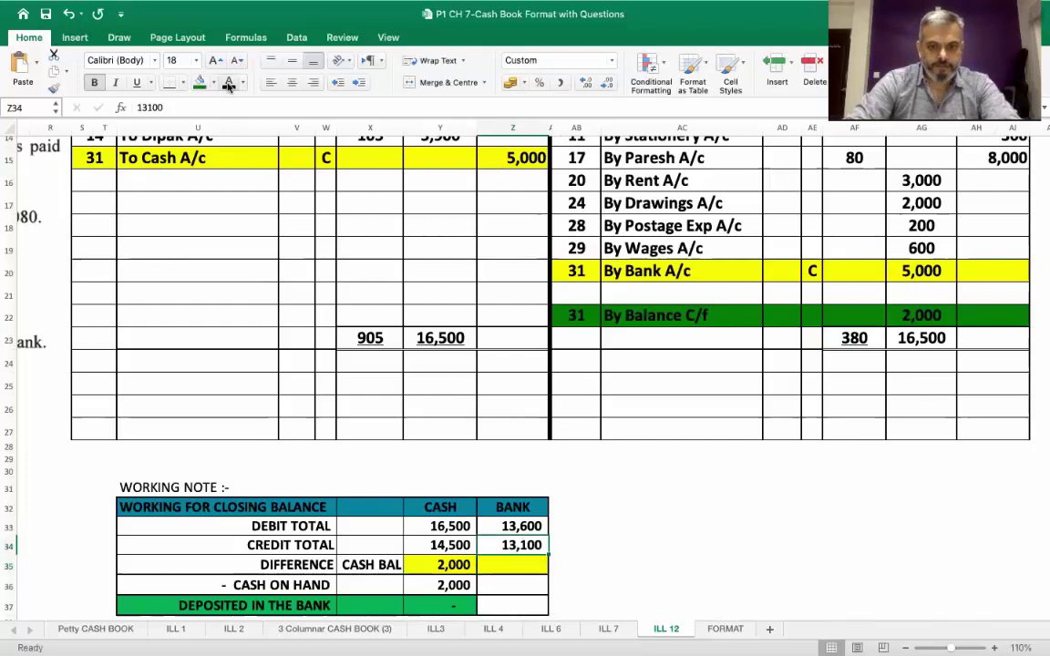
Step: Set the text of the bank difference in cell Z35 to black and review the result with the cash book
left_click(511, 564)
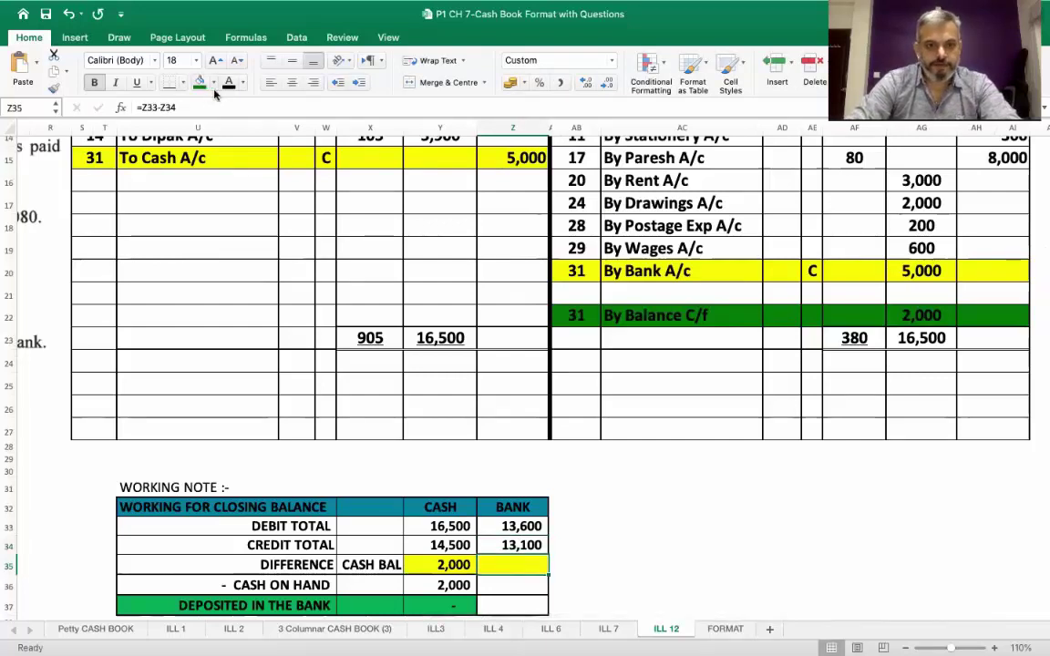
scroll(604, 394, "up", 5)
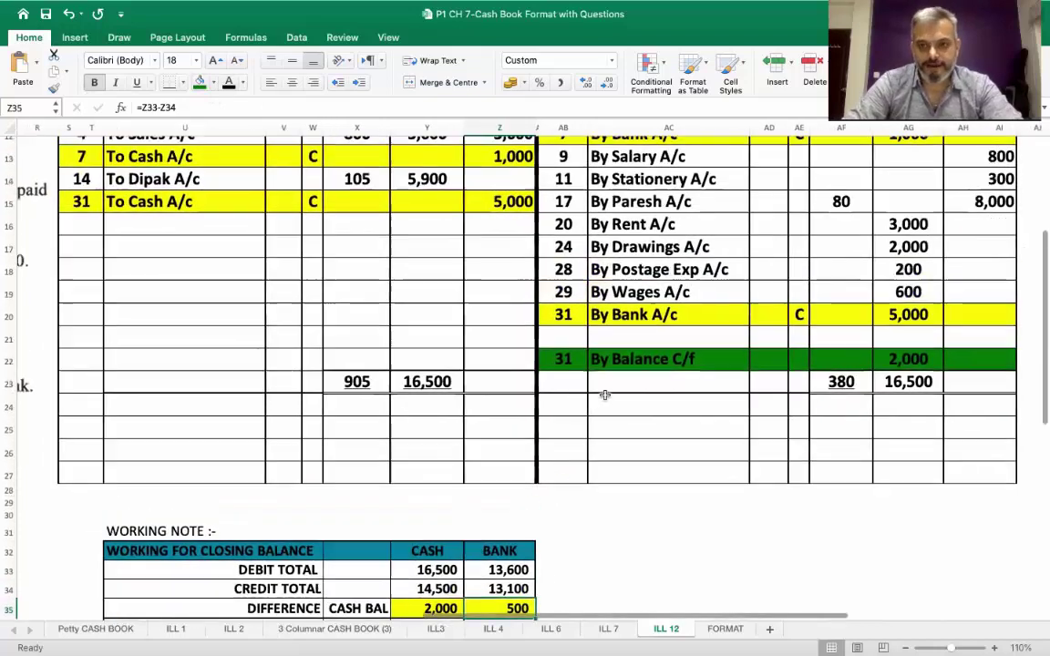
scroll(604, 394, "down", 5)
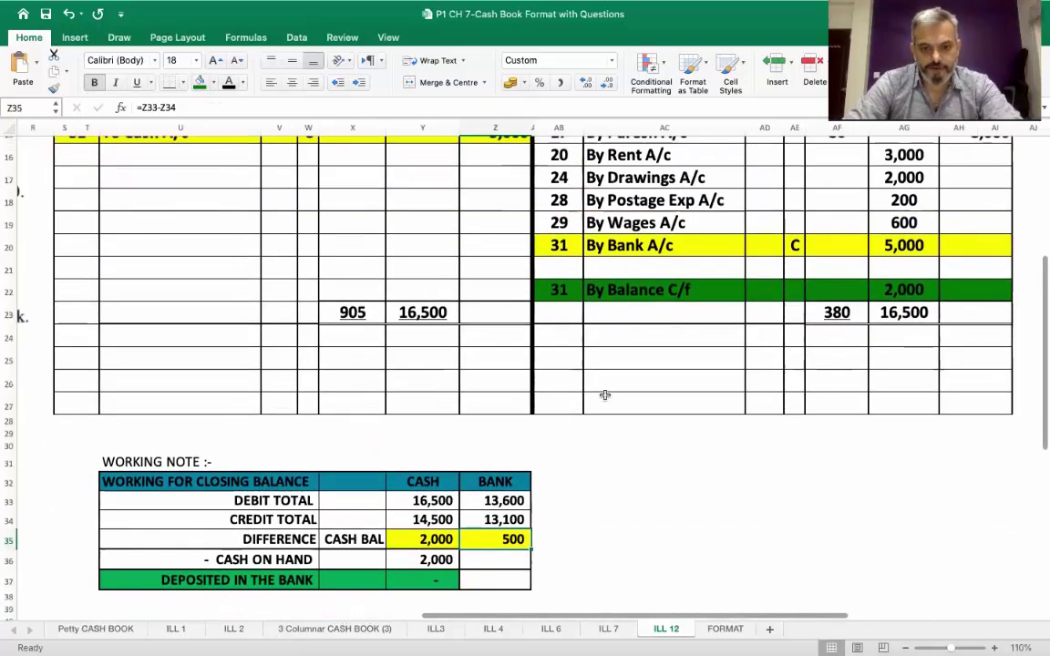
scroll(604, 394, "up", 10)
scroll(604, 393, "up", 2)
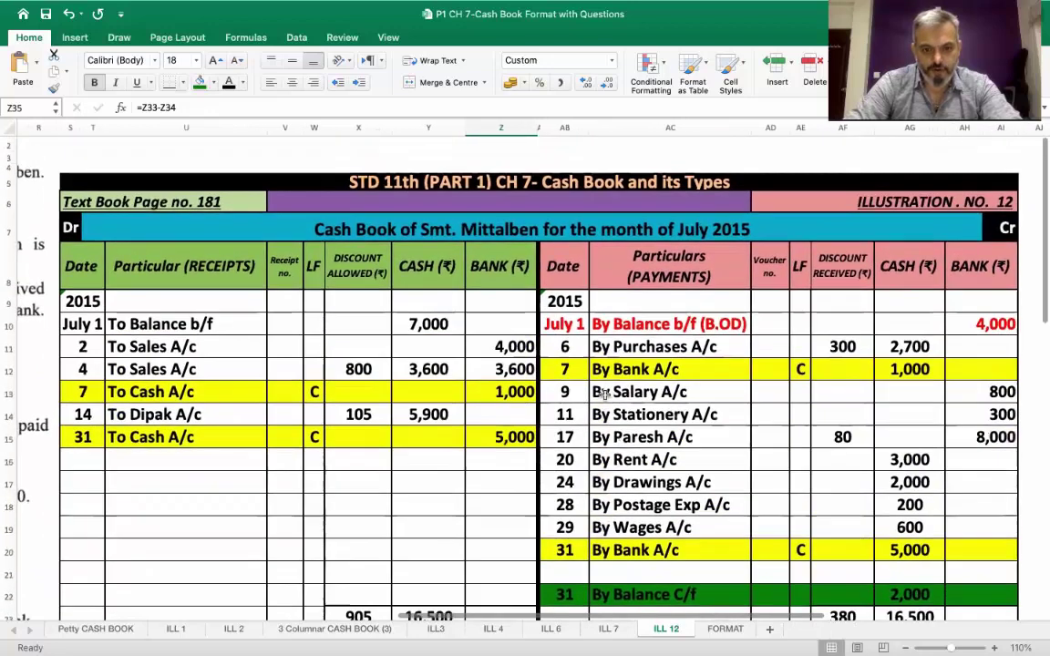
scroll(604, 397, "down", 2)
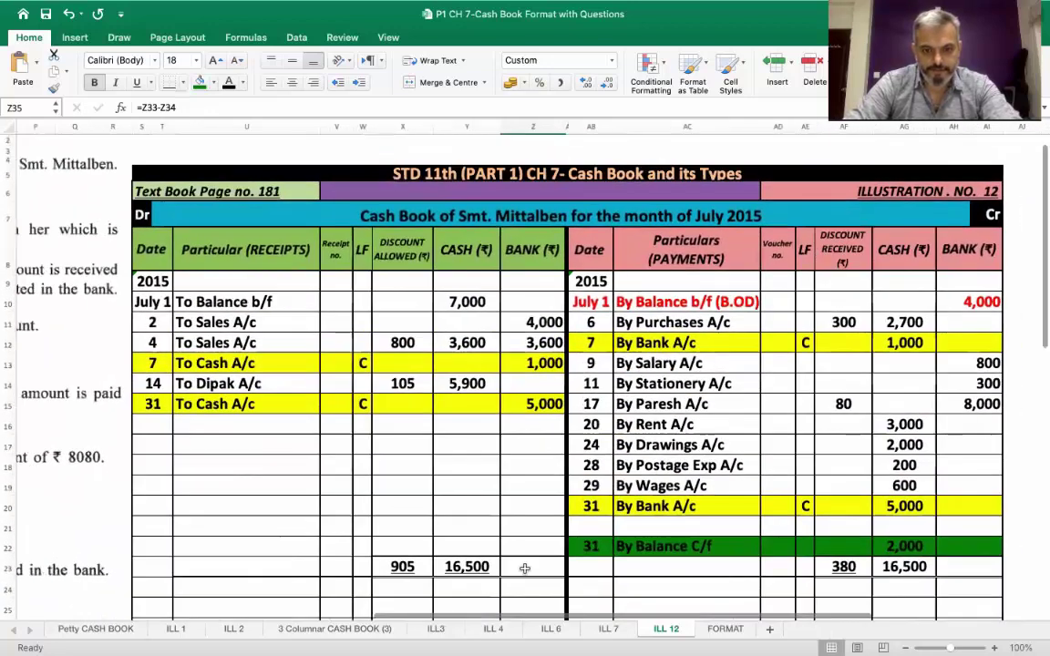
Step: Set the text of the receipts bank total in Z23 and the payments bank total in AH23 to black
left_click(524, 568)
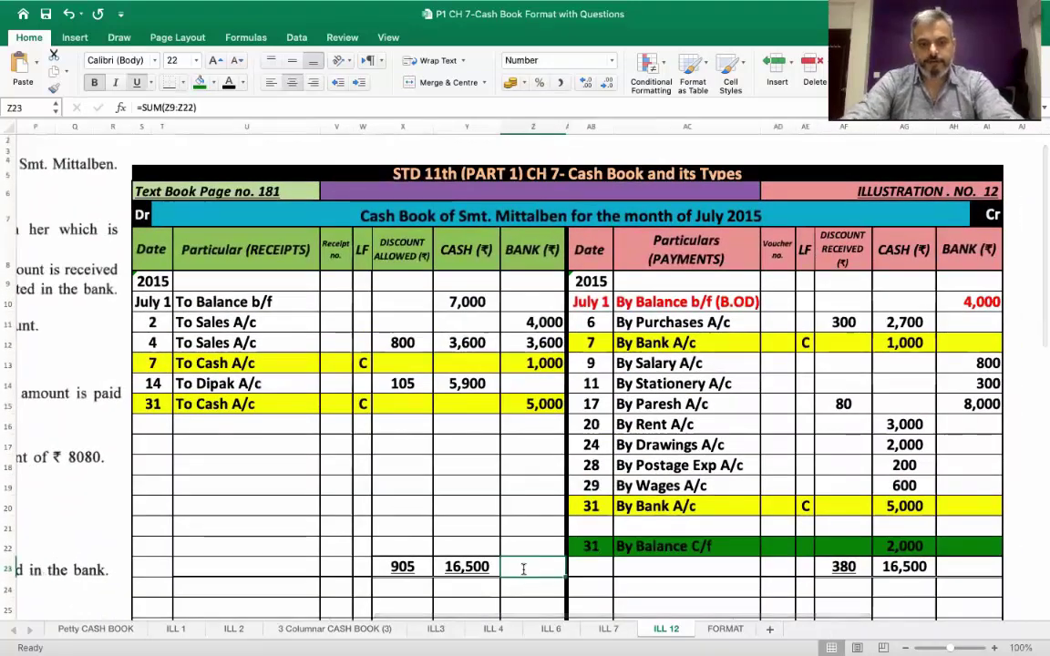
type("135")
key("Escape")
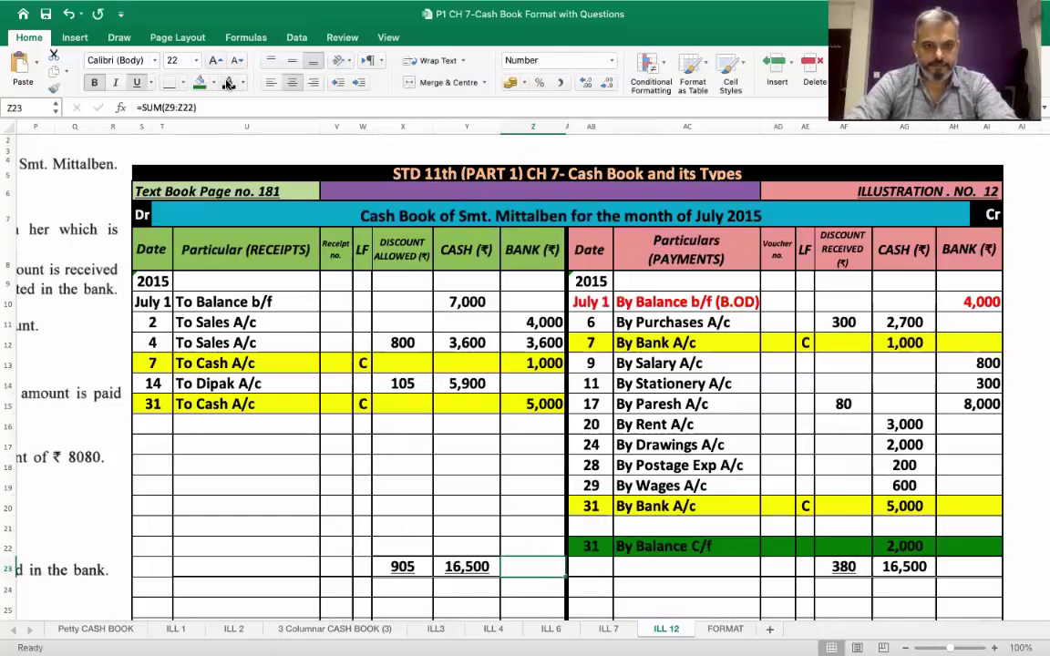
left_click(229, 83)
scroll(914, 528, "down", 1)
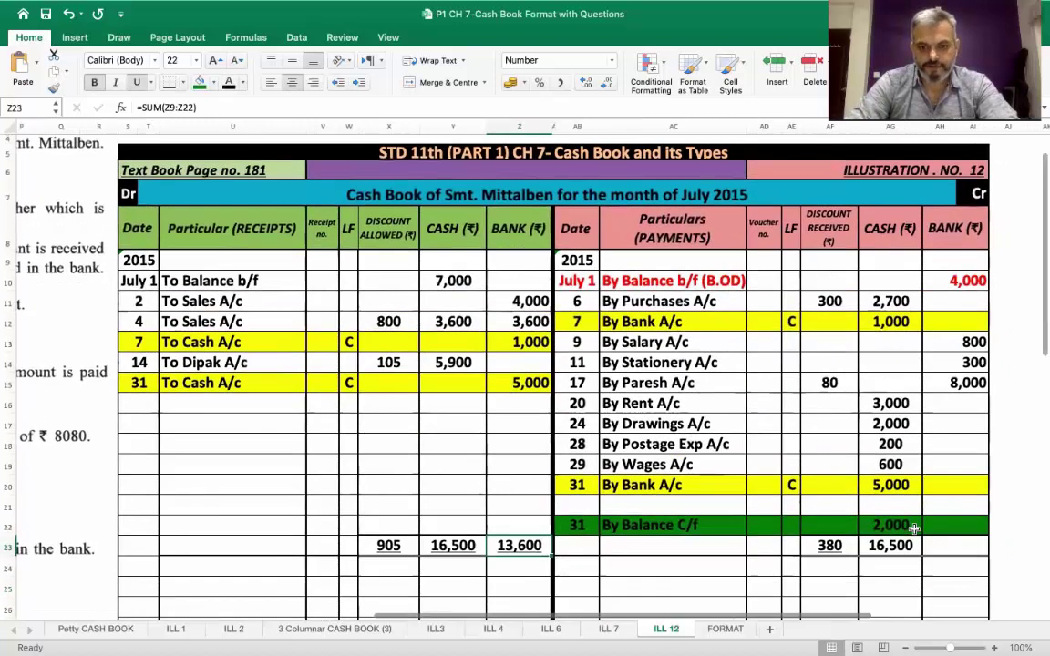
left_click(956, 546)
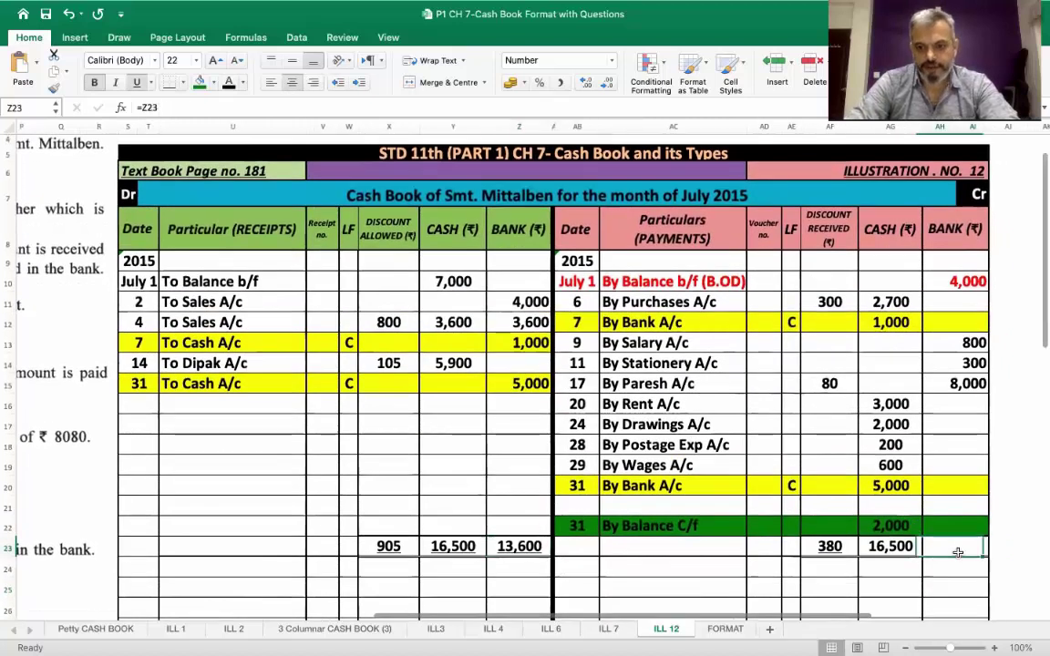
left_click(228, 83)
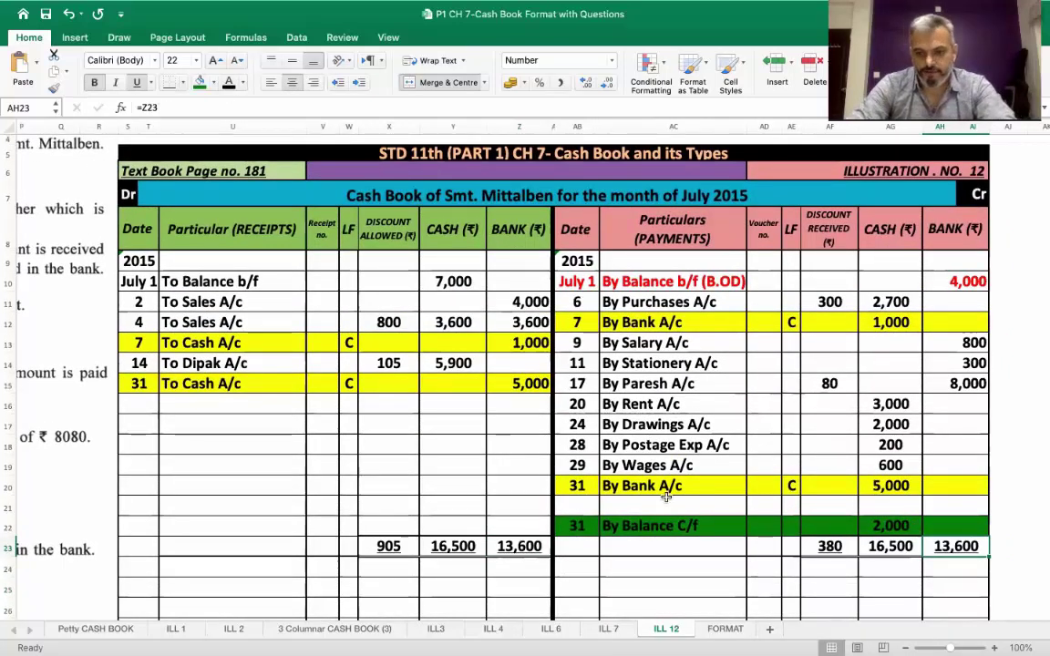
Step: Enter 500 as the closing bank balance in the By Balance C/f row, cell AH22
left_click(955, 531)
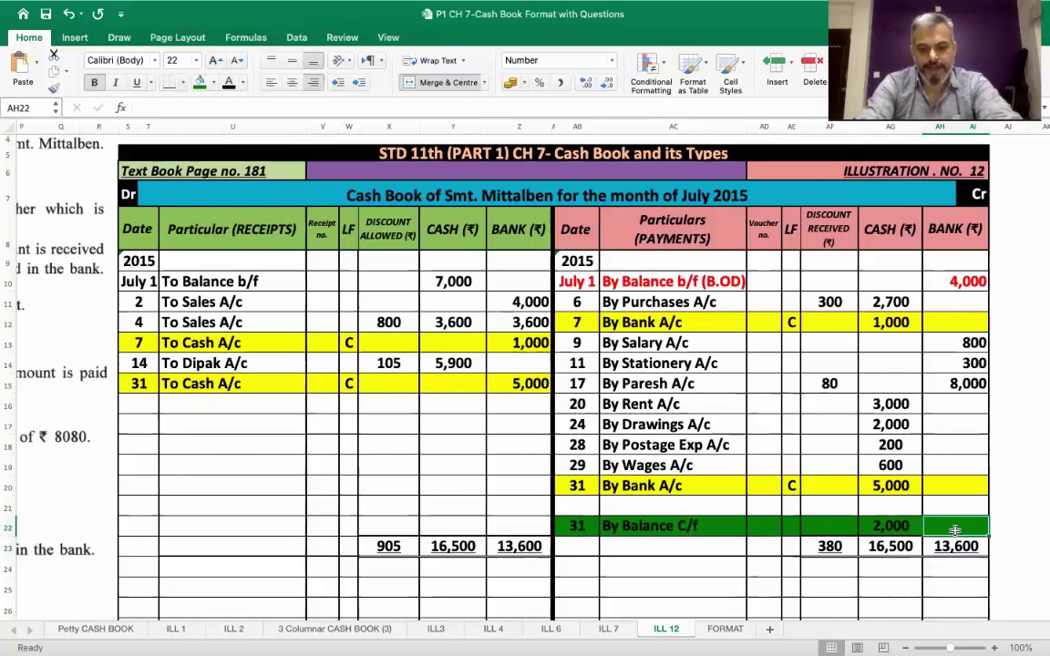
type("500")
key("Return")
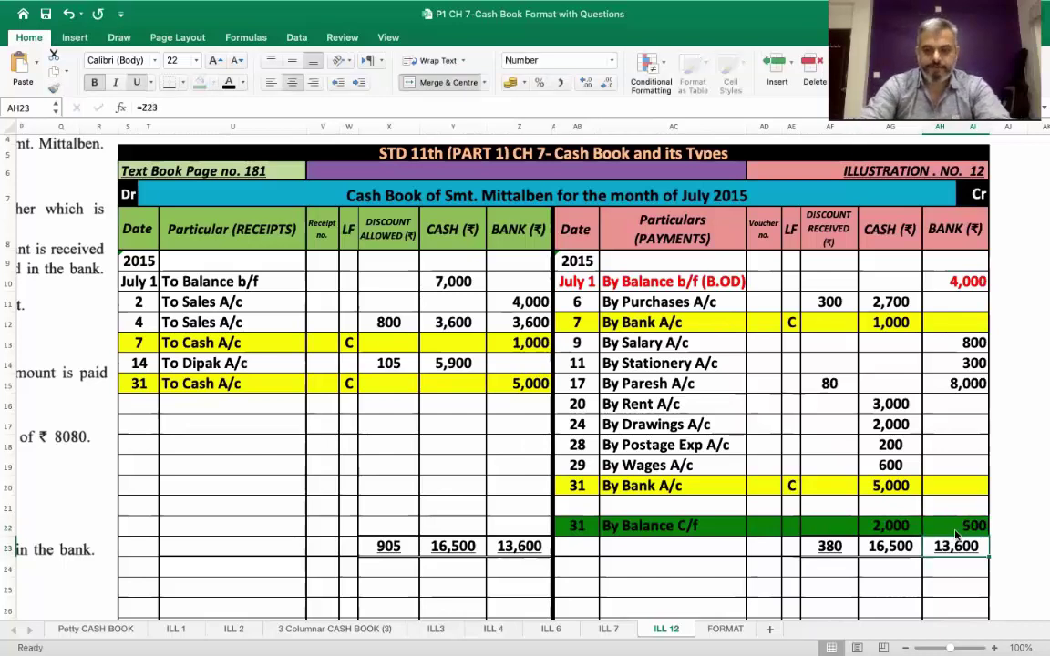
key("Up")
key("Left")
scroll(955, 535, "down", 1)
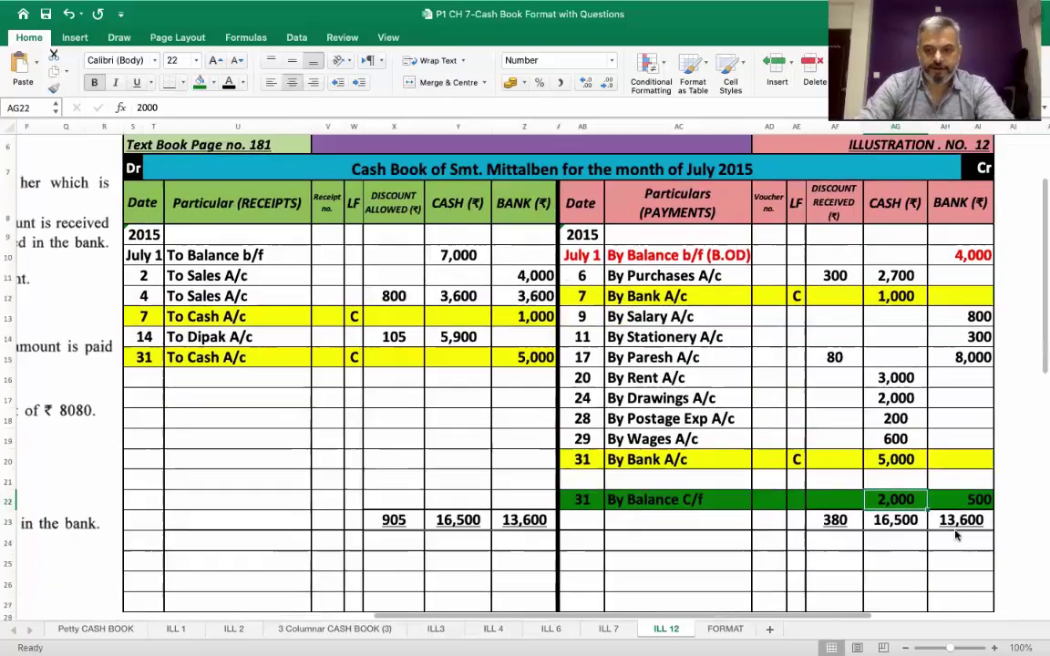
scroll(955, 535, "up", 1)
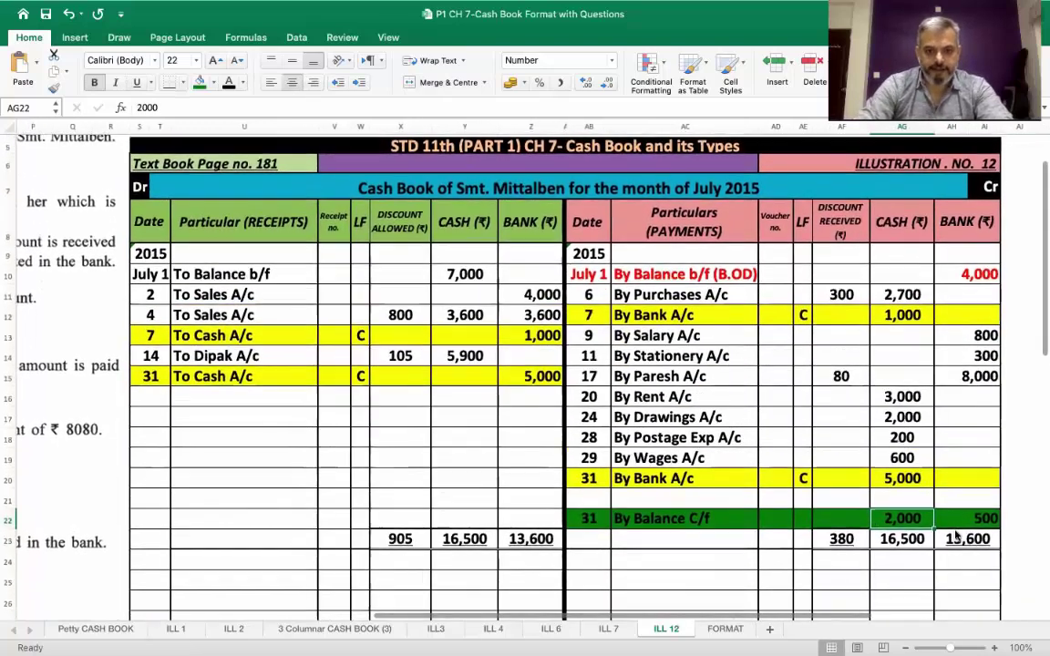
Step: Enter the date Aug 1 and the particulars To Balance b/f on the receipts side in row 24, below the totals
left_click(154, 562)
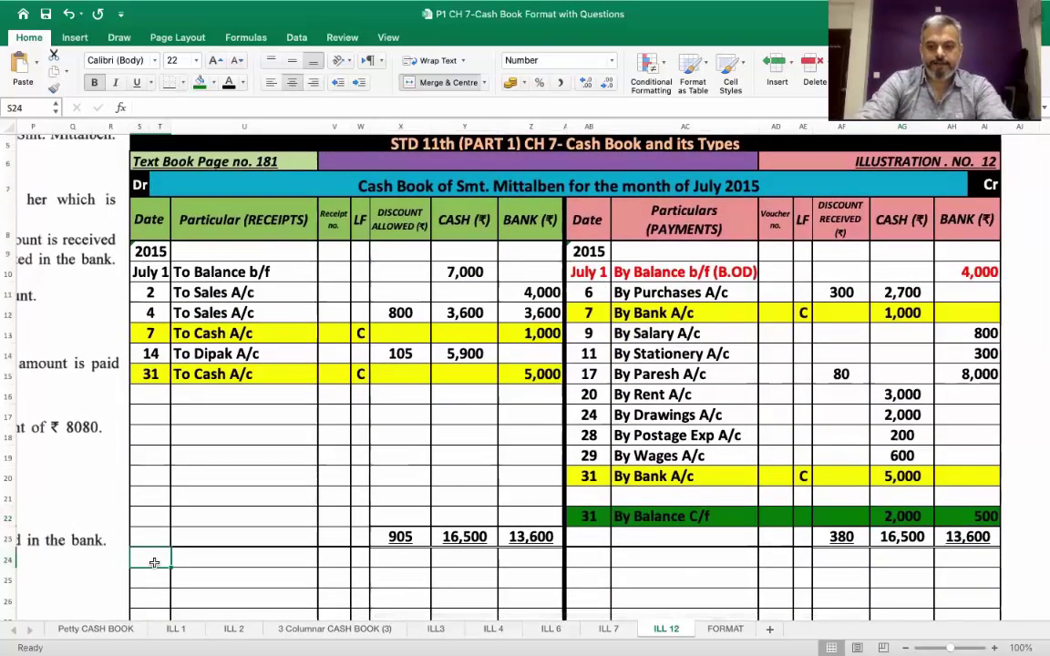
type("'Aug")
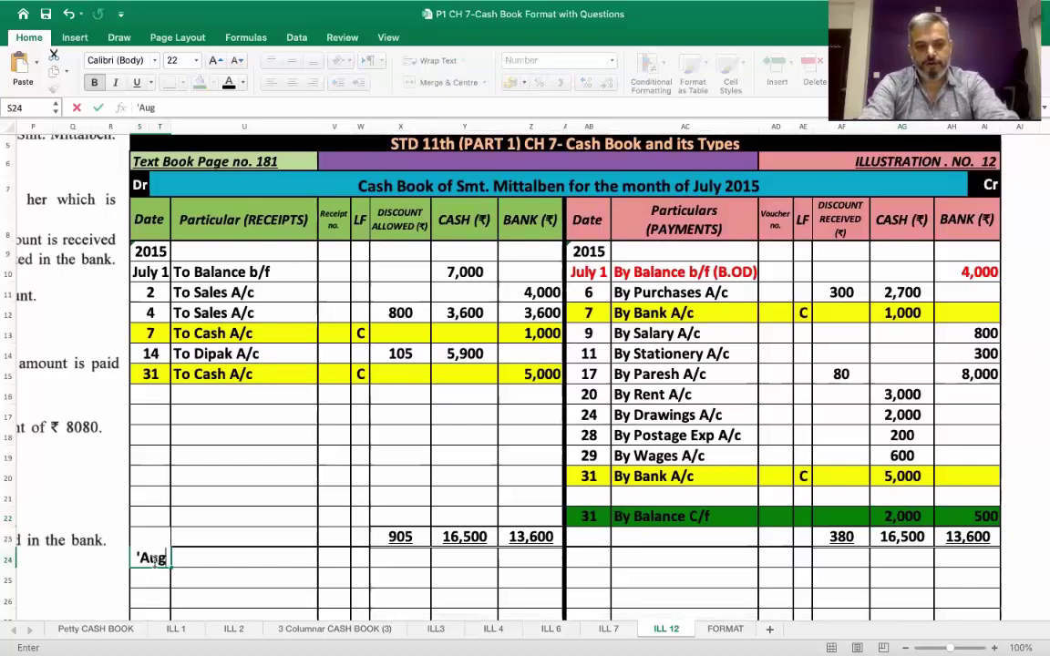
type(" 1")
key("Tab")
type("TO")
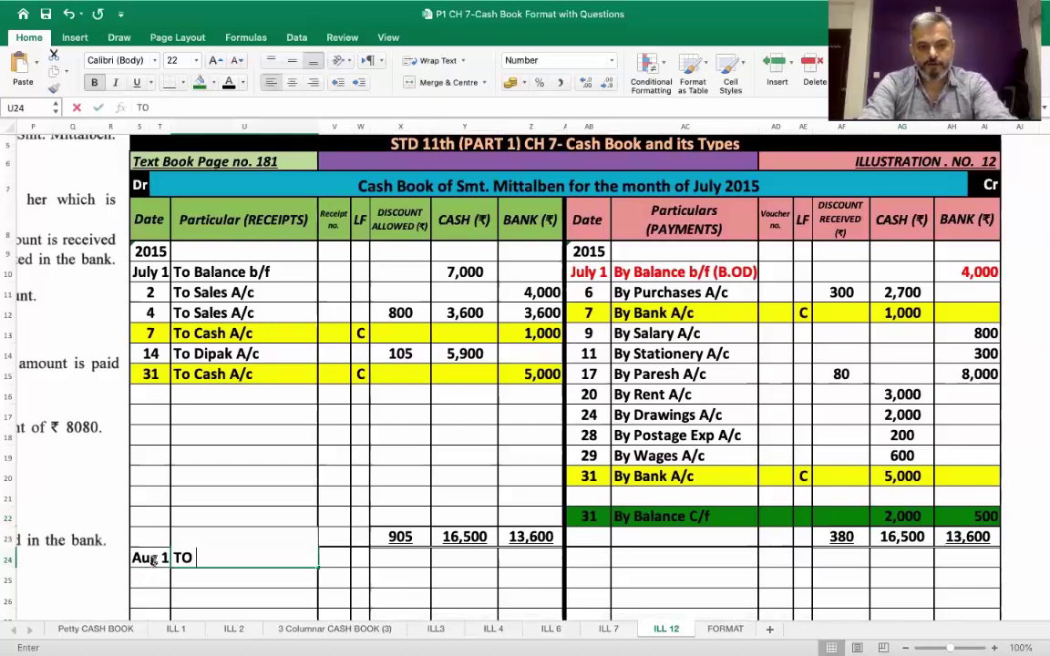
key("BackSpace")
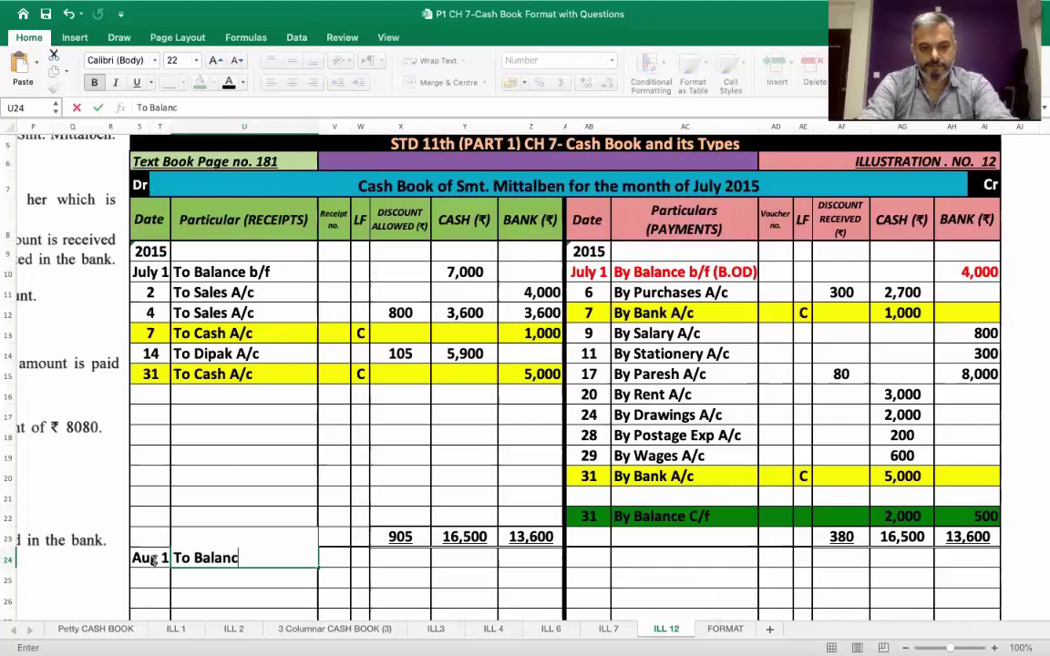
type("o Balance b/f")
Step: Enter the opening balances for Aug 1 in row 24: 2,000 in the cash column and 500 in the bank column
key("Tab")
key("Tab")
key("Tab")
key("Tab")
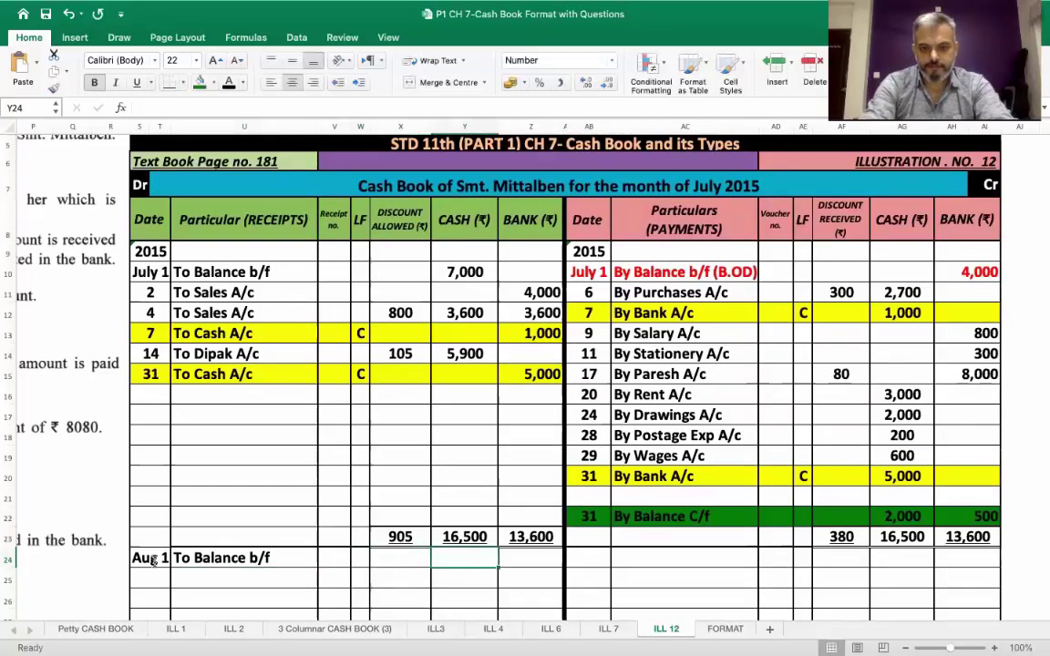
type("2000")
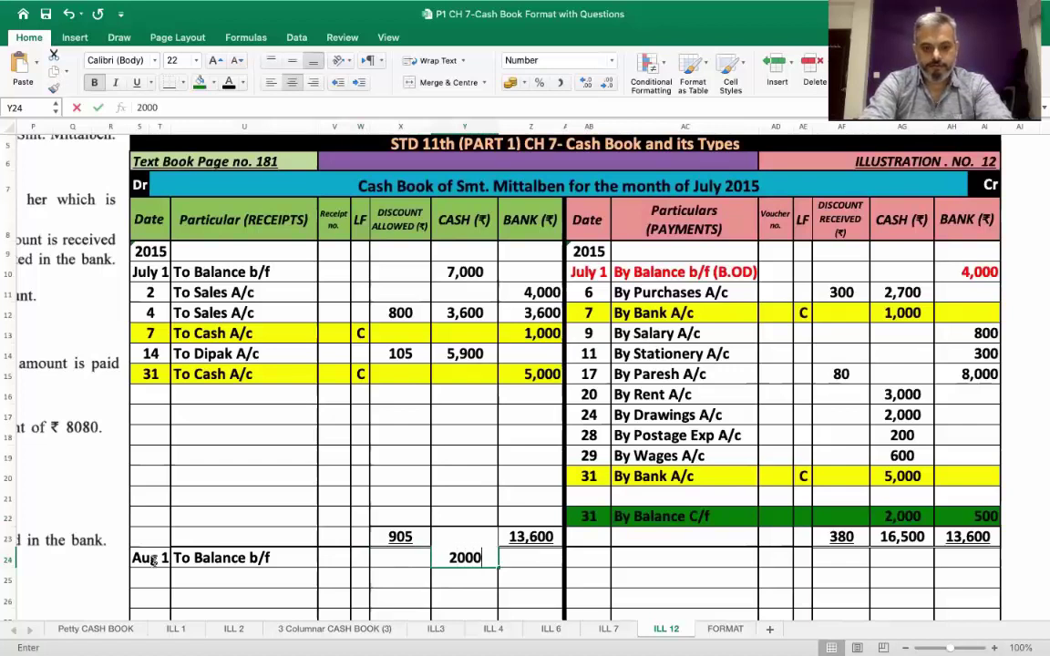
key("Tab")
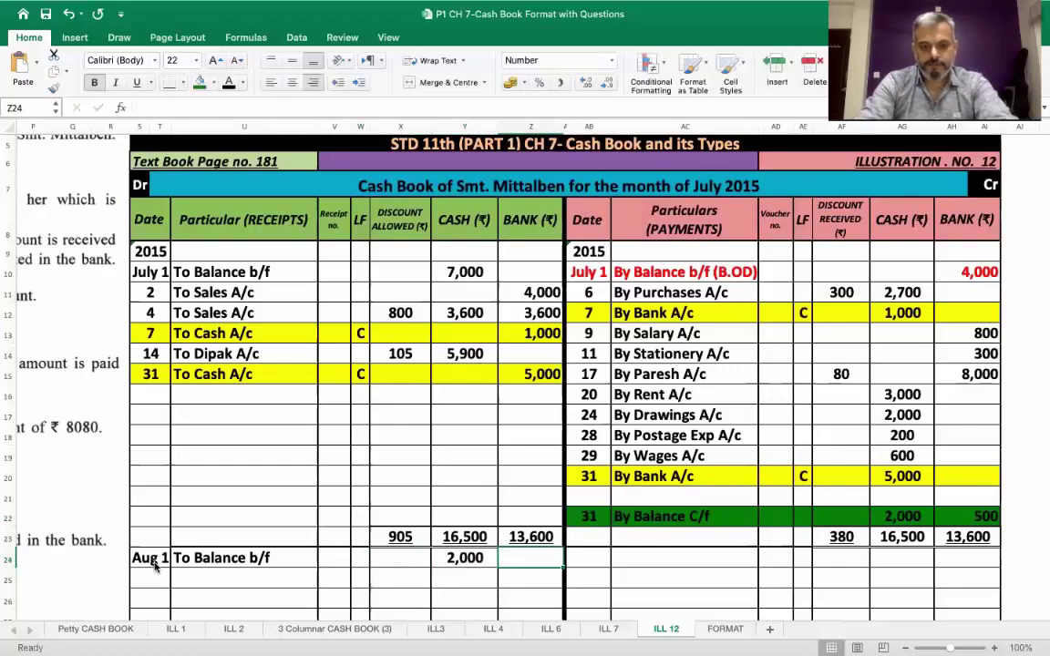
type("500")
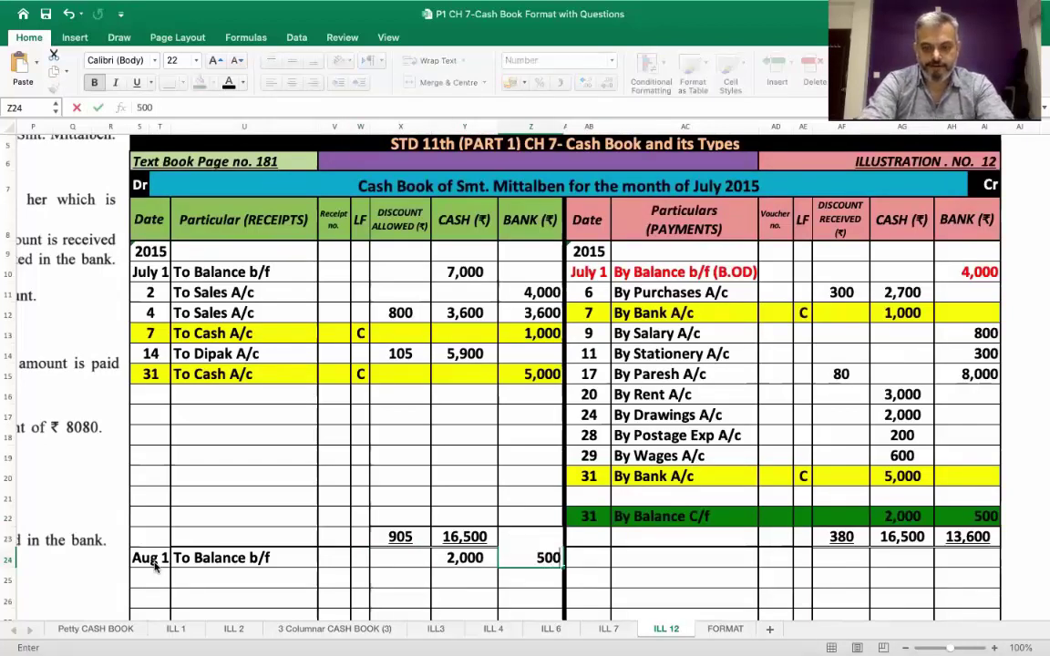
key("Return")
Step: Fill the Aug 1 To Balance b/f row, from date to bank column, with the green used for By Balance C/f
left_click(155, 563)
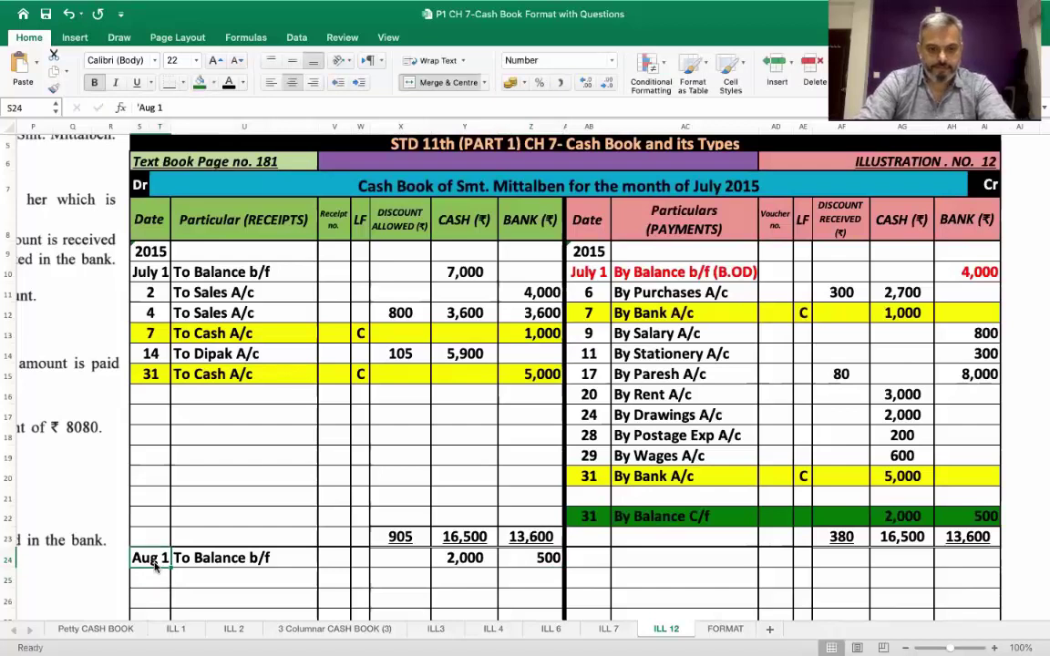
key("shift+Right")
key("shift+Right")
key("shift+Right")
key("shift+Right")
key("shift+Right")
key("shift+Right")
key("shift+Right")
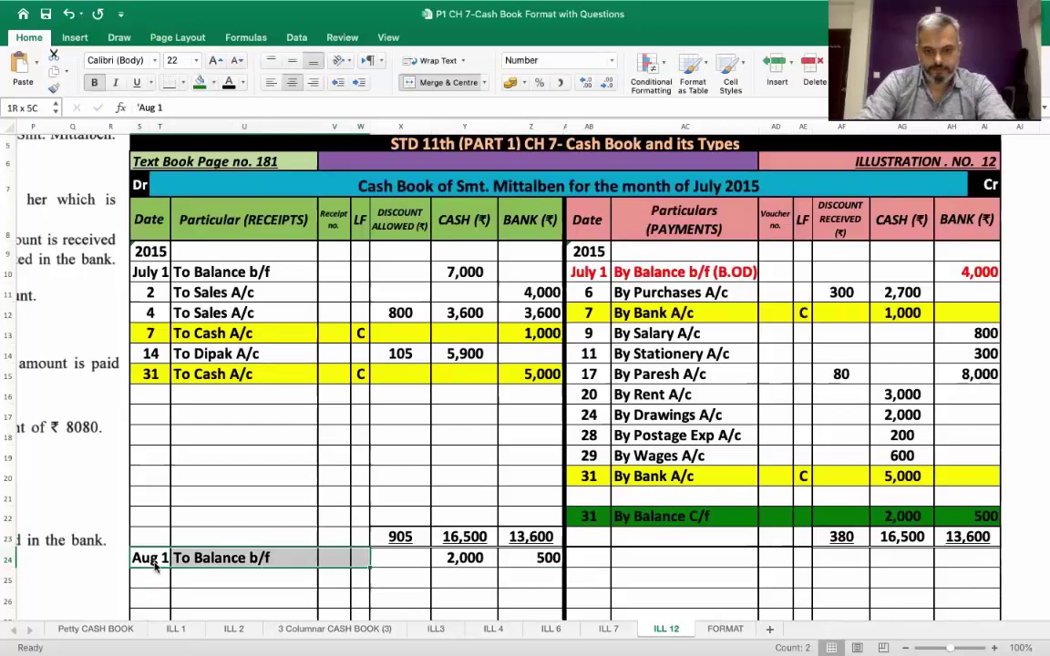
left_click(200, 82)
Step: Review the completed cash book on both sides together with the working note for the closing balance
scroll(411, 496, "down", 1)
scroll(415, 493, "up", 1)
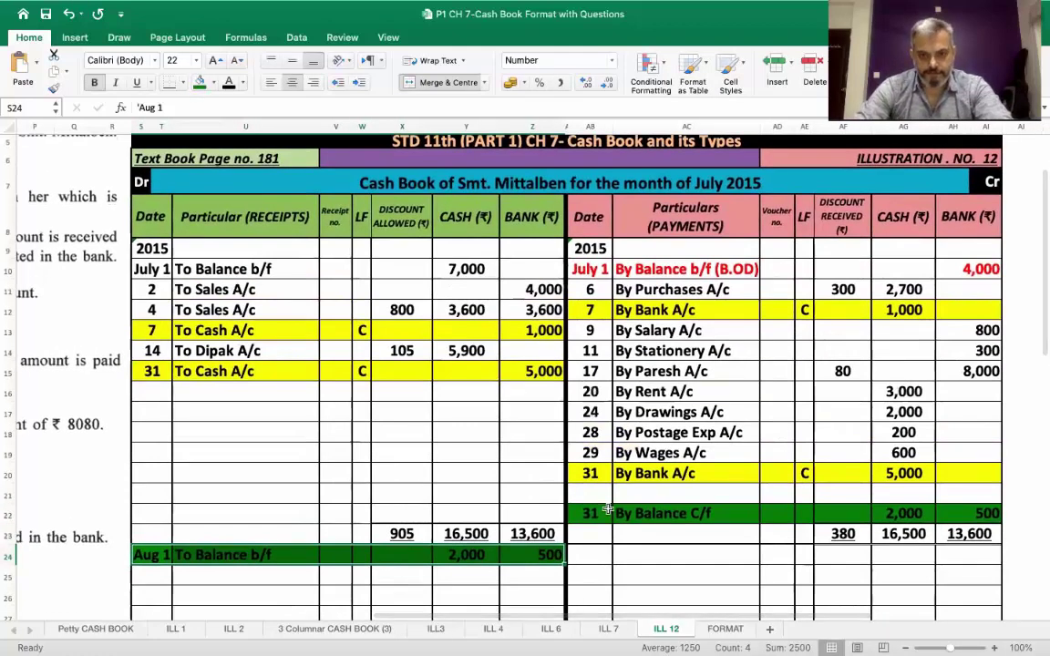
scroll(607, 508, "up", 1)
scroll(606, 509, "right", 1)
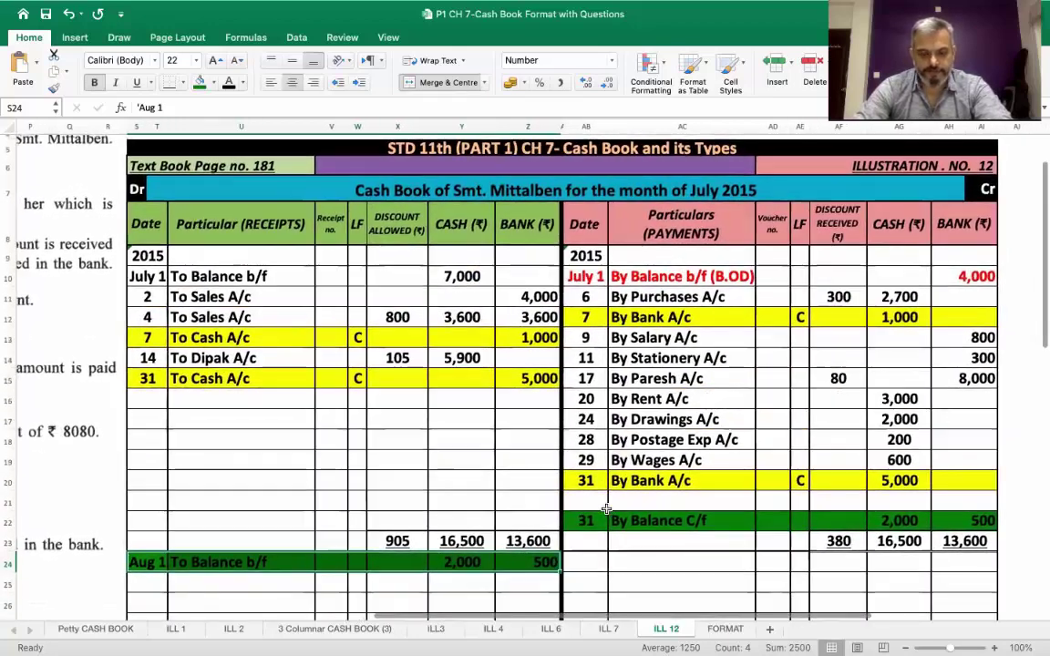
left_click(558, 591)
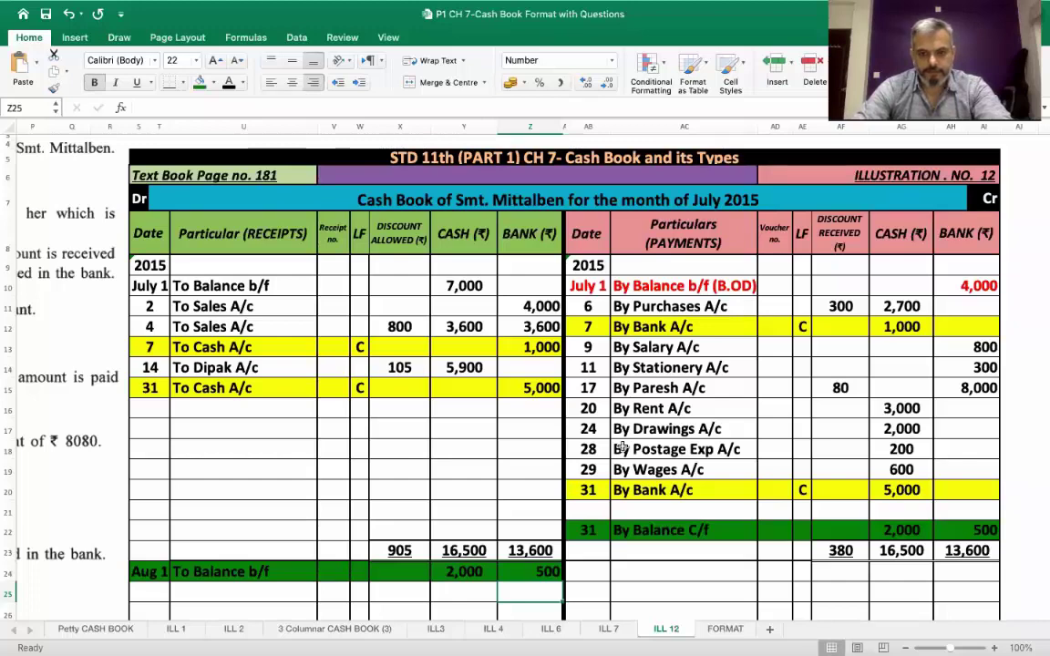
scroll(621, 448, "down", 3)
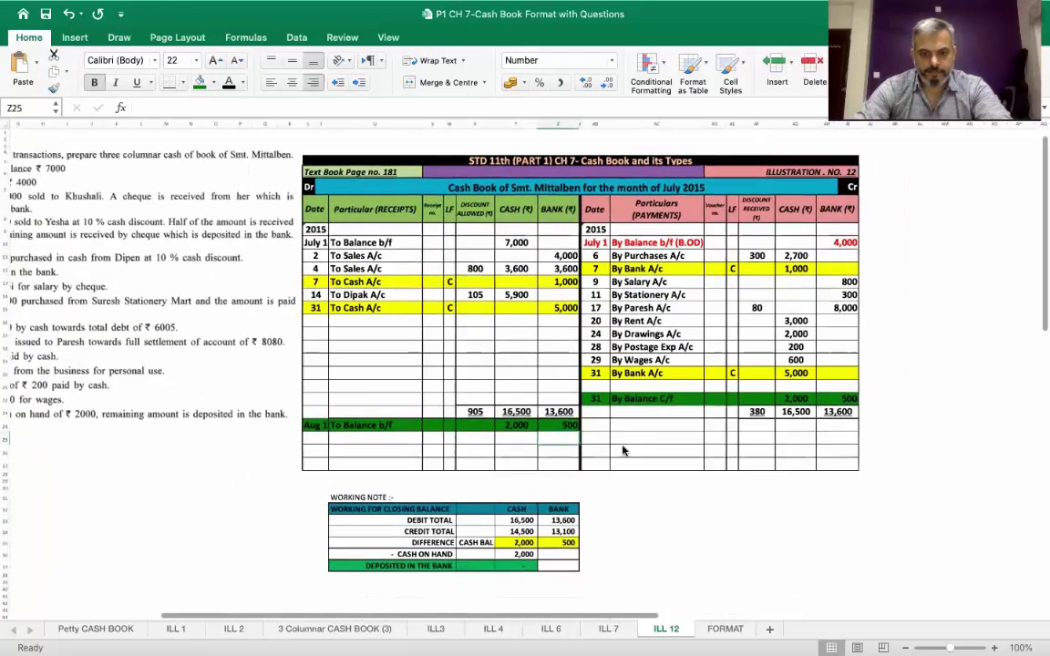
scroll(623, 449, "up", 1)
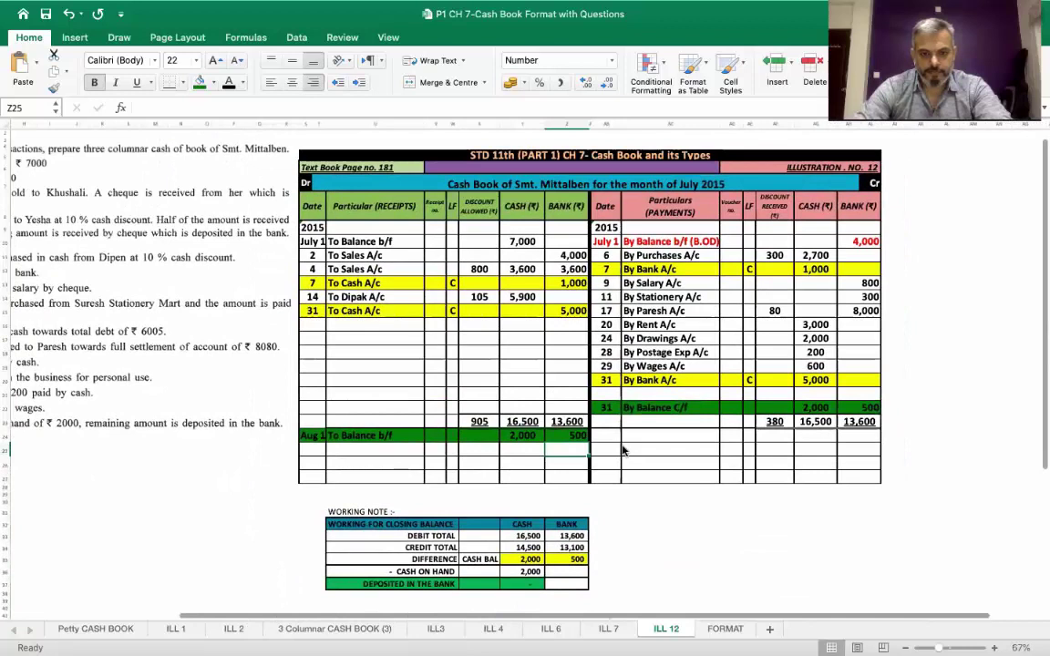